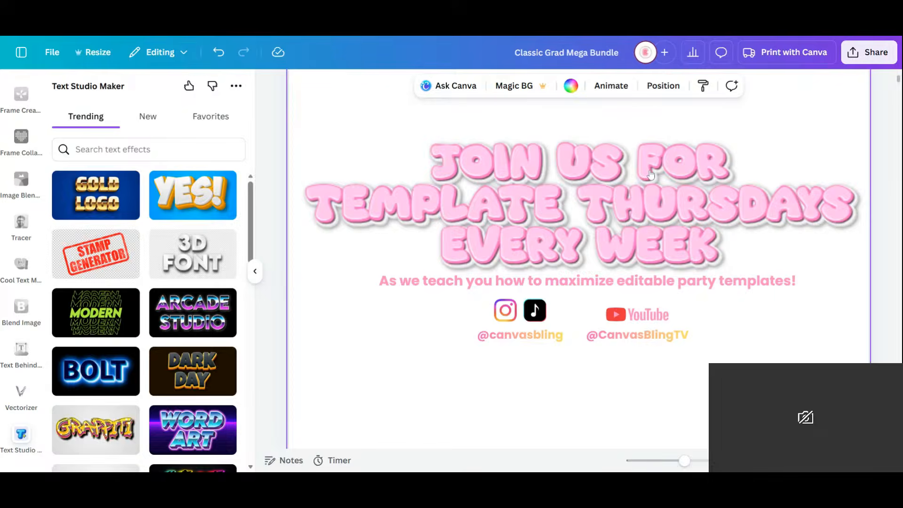
# - Show all pages as a grid and open the gift bag design on page 53 to examine its layout
pyautogui.hotkey('ctrl', 'alt', '3')
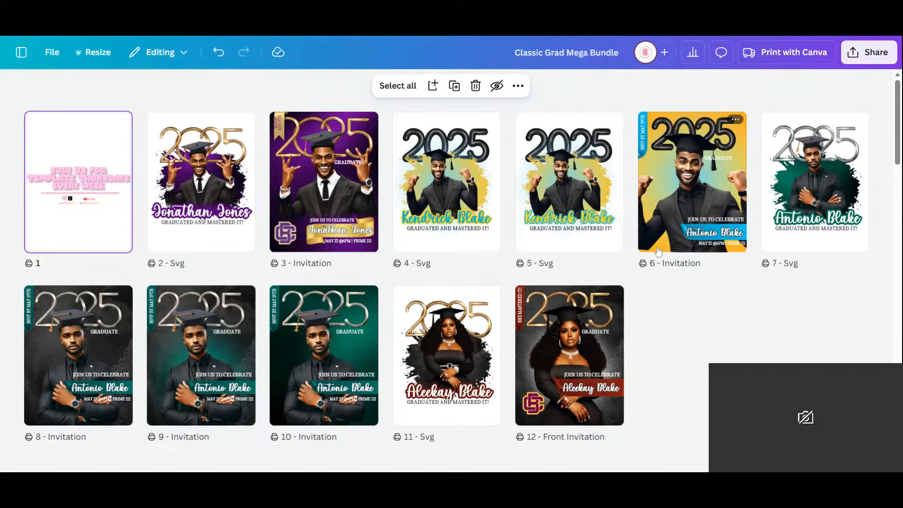
pyautogui.scroll(-10, 649, 240)
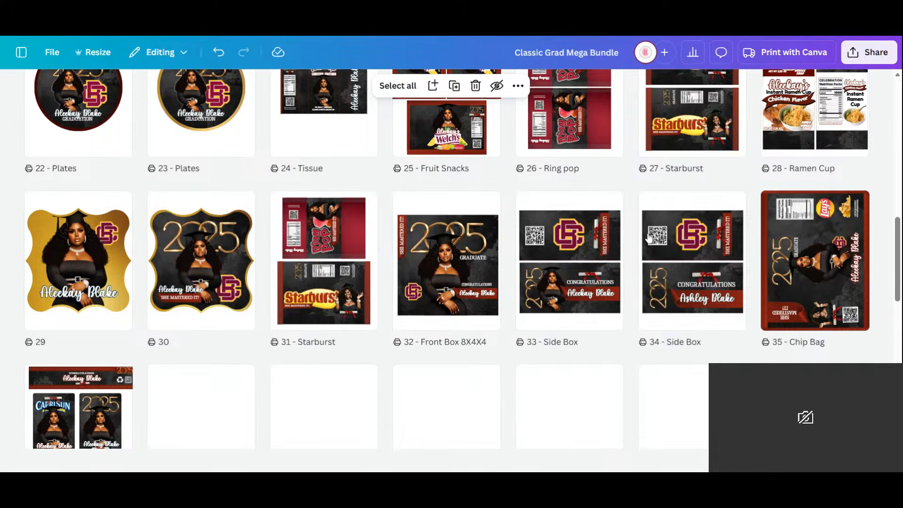
pyautogui.scroll(-10, 649, 239)
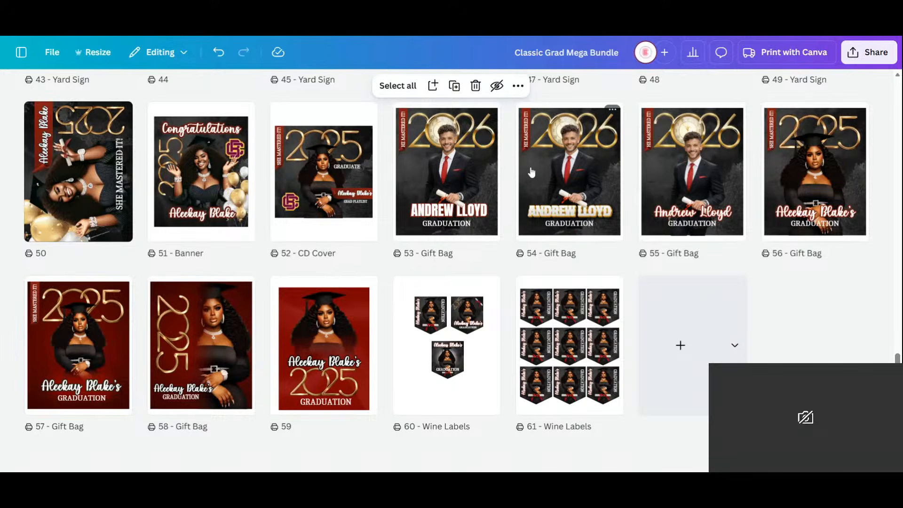
pyautogui.click(466, 184)
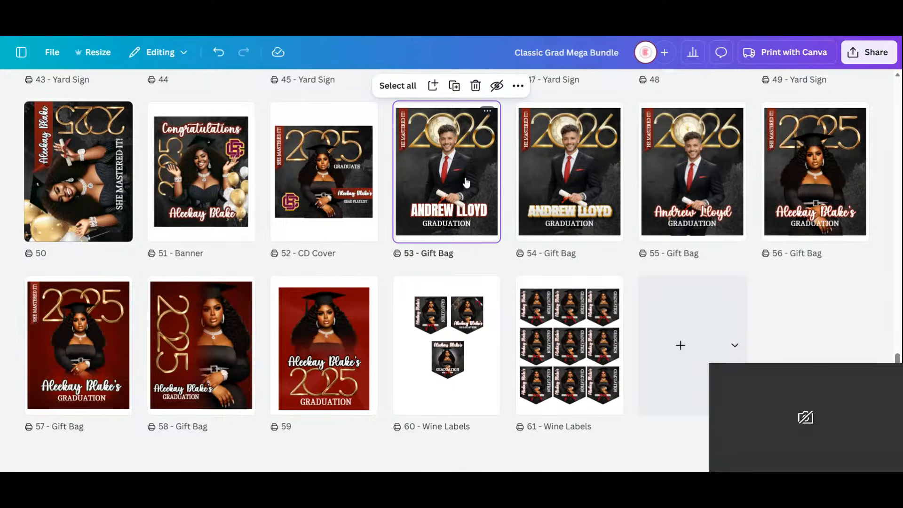
pyautogui.doubleClick(467, 184)
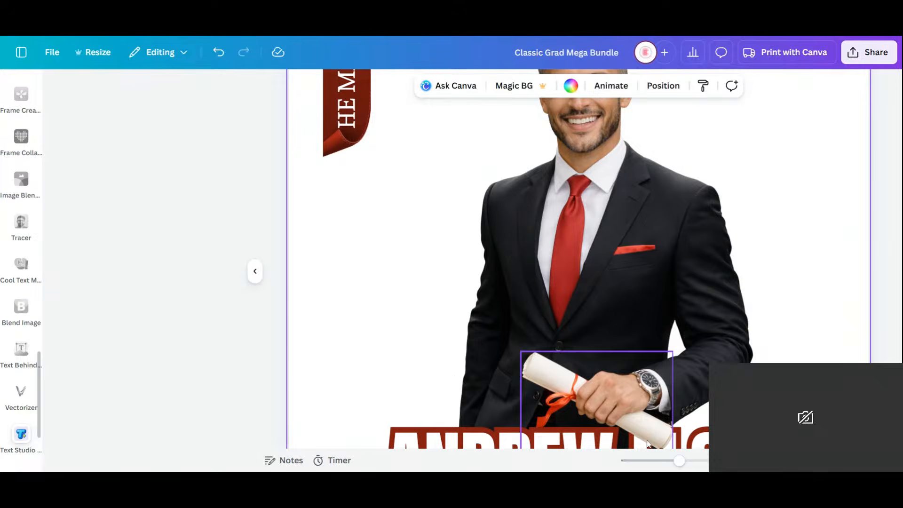
pyautogui.scroll(-3, 692, 260)
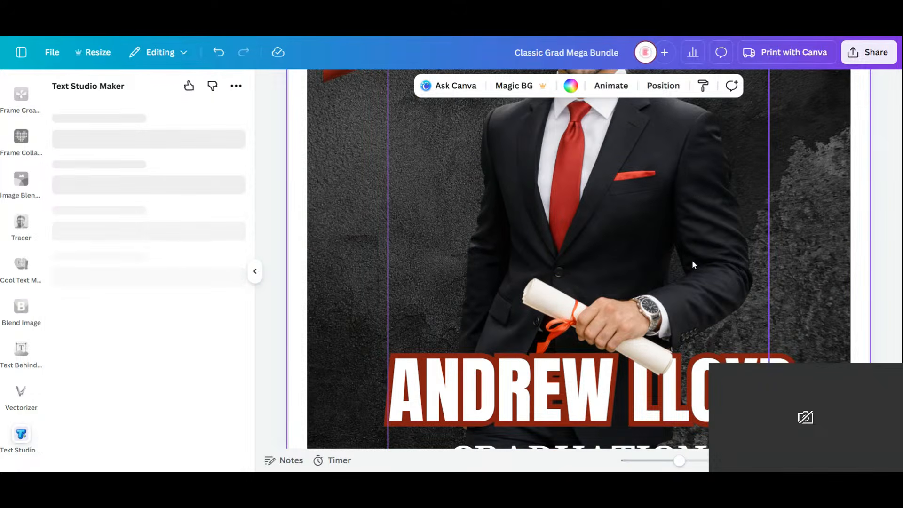
pyautogui.click(552, 264)
pyautogui.moveTo(555, 264)
pyautogui.mouseDown()
pyautogui.moveTo(421, 272)
pyautogui.moveTo(341, 119)
pyautogui.moveTo(536, 235)
pyautogui.moveTo(558, 265)
pyautogui.mouseUp()
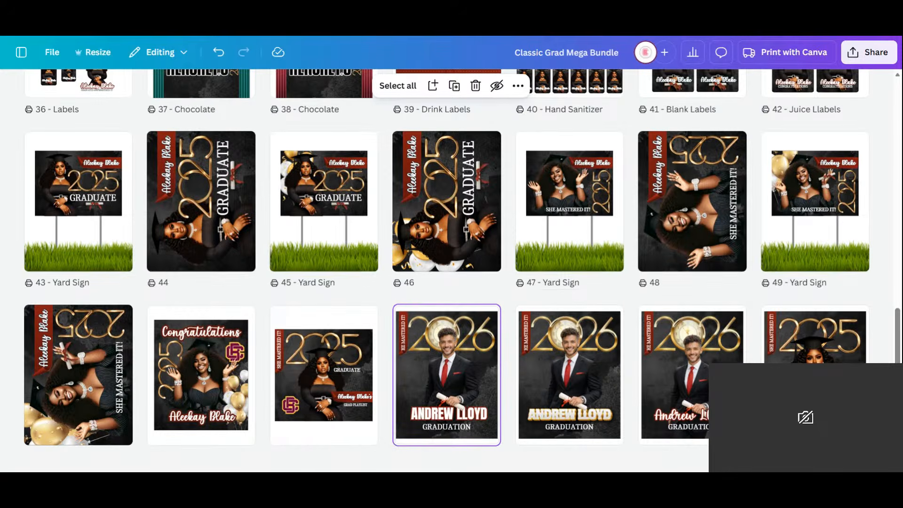
# - Look through the bundle's page thumbnails, from the SVG and invitation designs to the gift bags and wine labels
pyautogui.scroll(8, 622, 234)
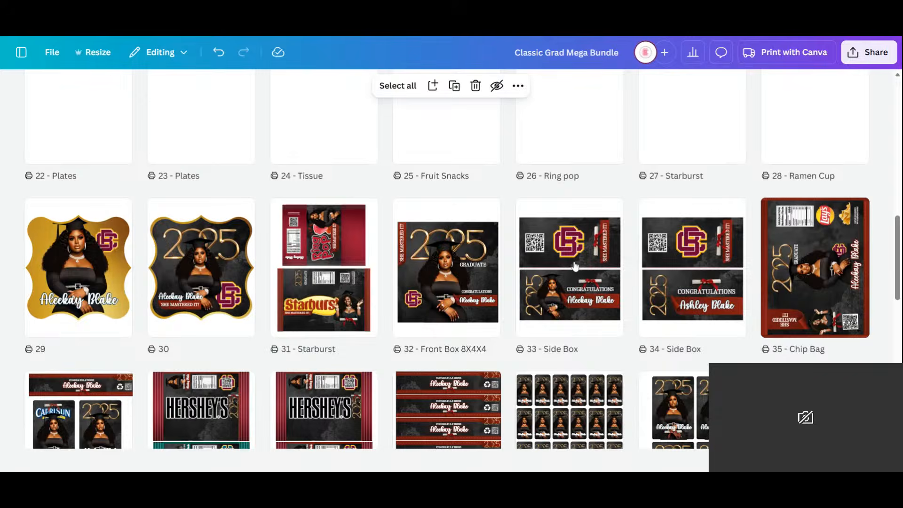
pyautogui.scroll(10, 555, 282)
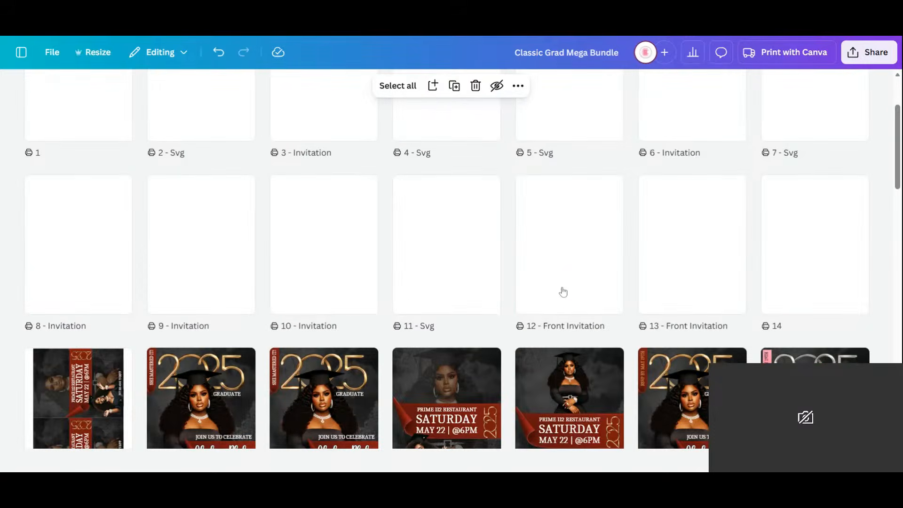
pyautogui.scroll(-4, 563, 292)
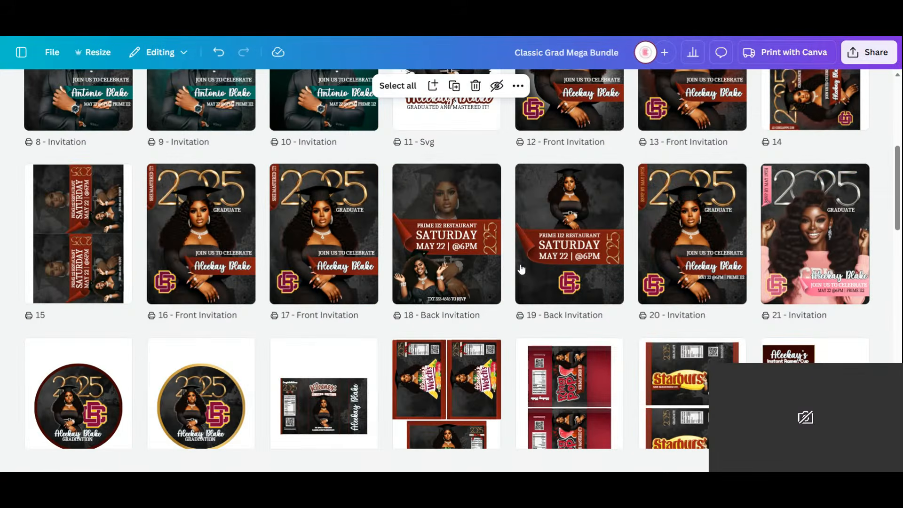
pyautogui.scroll(-5, 182, 246)
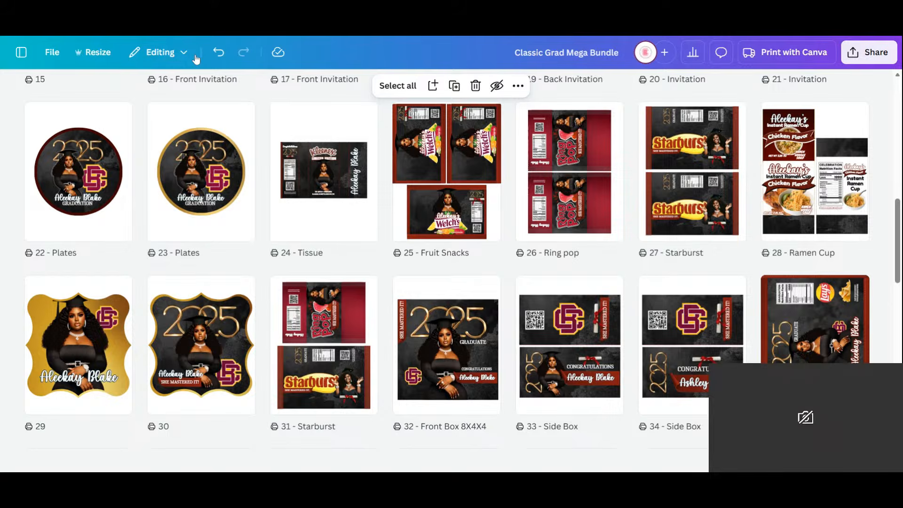
pyautogui.scroll(10, 419, 255)
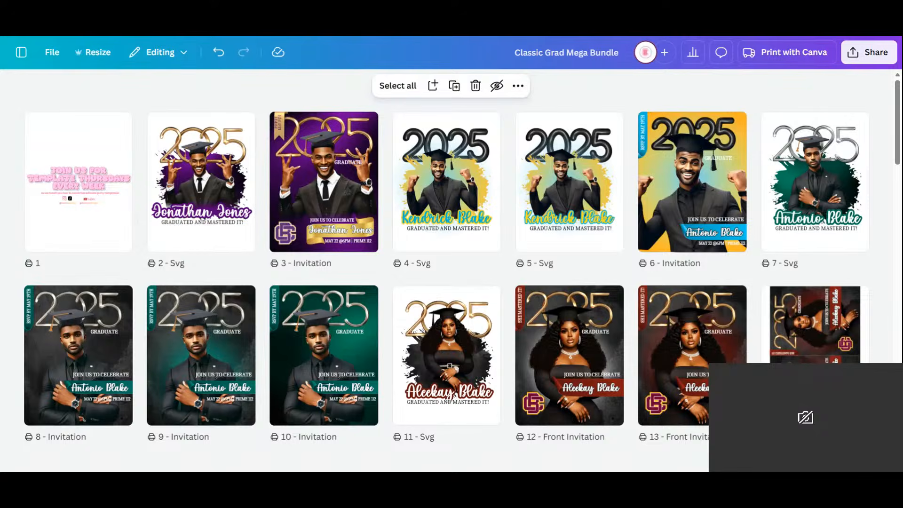
pyautogui.scroll(-7, 752, 214)
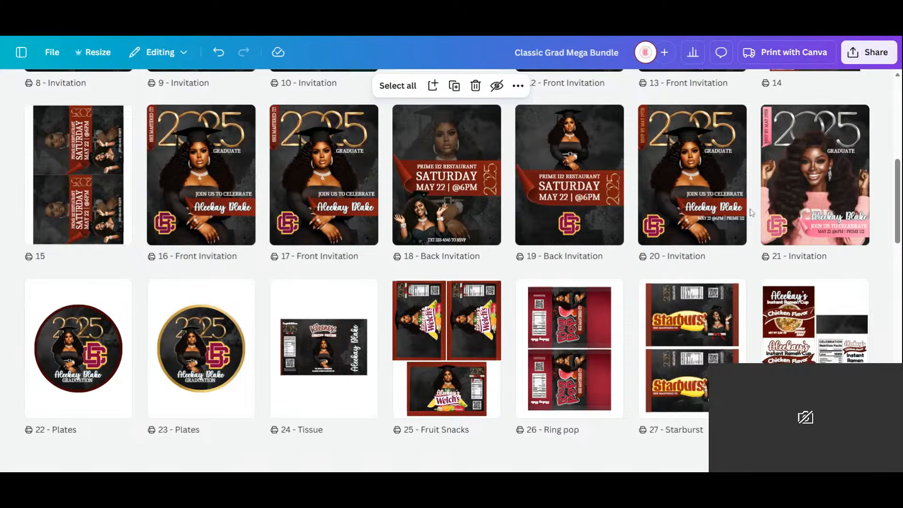
pyautogui.scroll(-17, 724, 217)
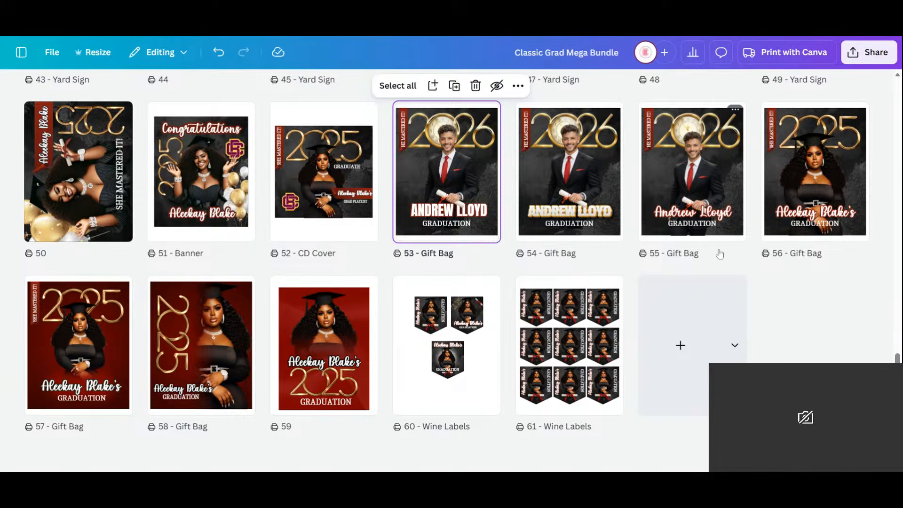
pyautogui.scroll(10, 711, 263)
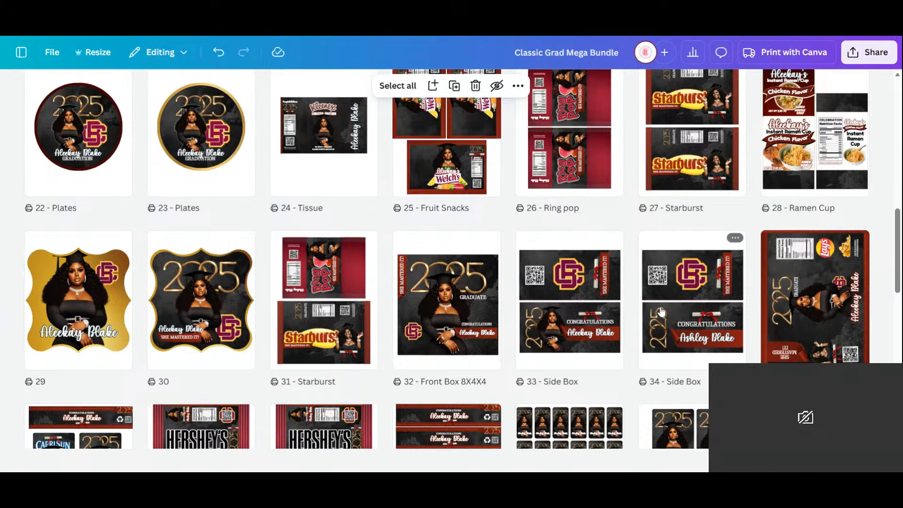
pyautogui.scroll(10, 661, 312)
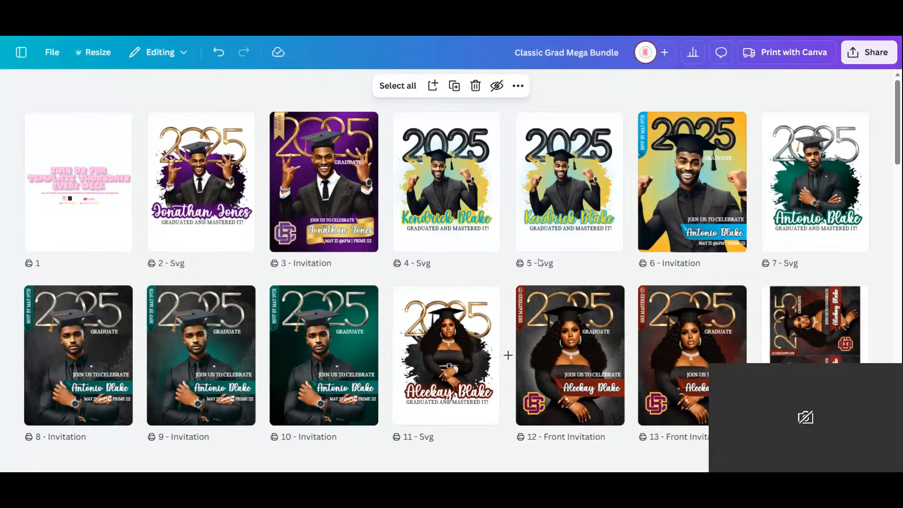
pyautogui.scroll(-5, 536, 271)
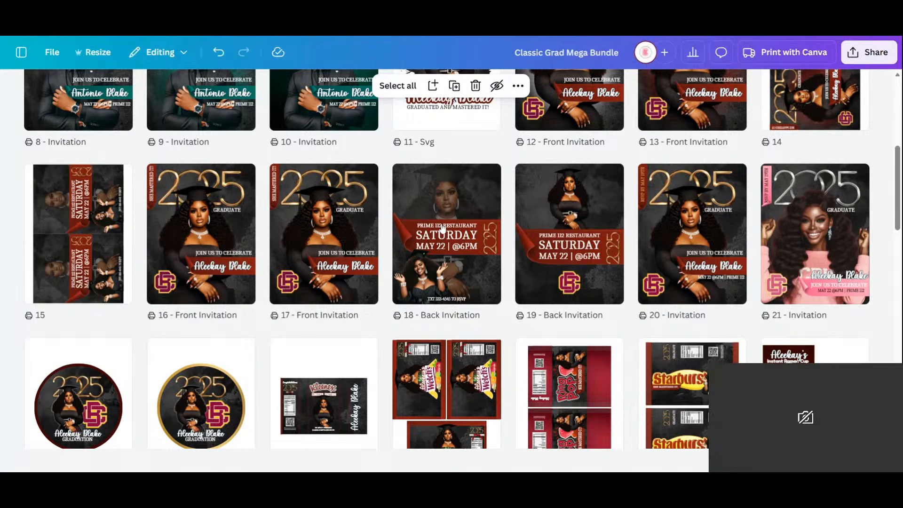
# - Insert a blank page directly after page 1
pyautogui.scroll(5, 414, 225)
pyautogui.moveTo(140, 184)
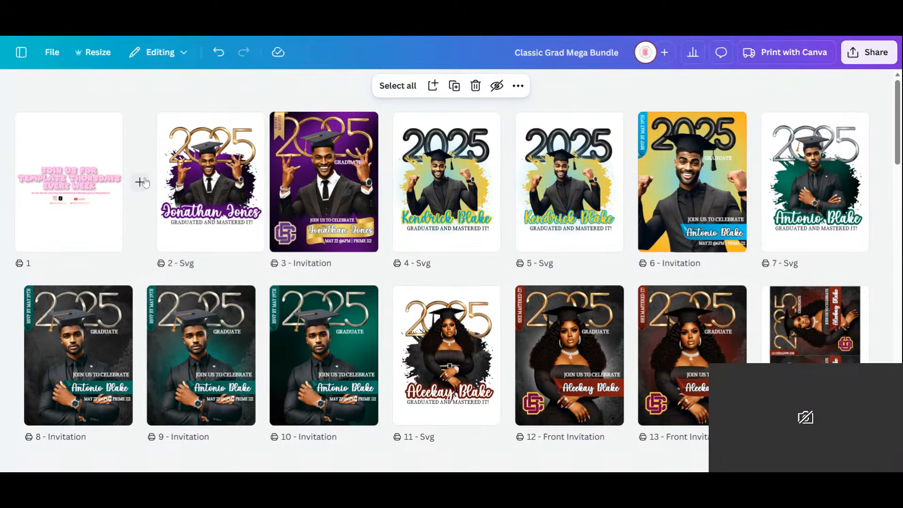
pyautogui.click(140, 183)
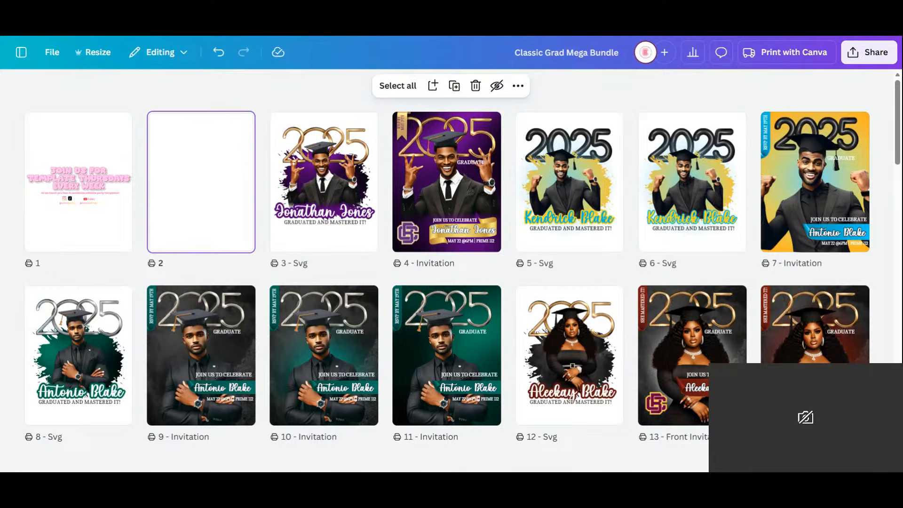
# - Review the invitation, plate, snack label, yard sign and gift bag pages in the page grid
pyautogui.scroll(-7, 600, 212)
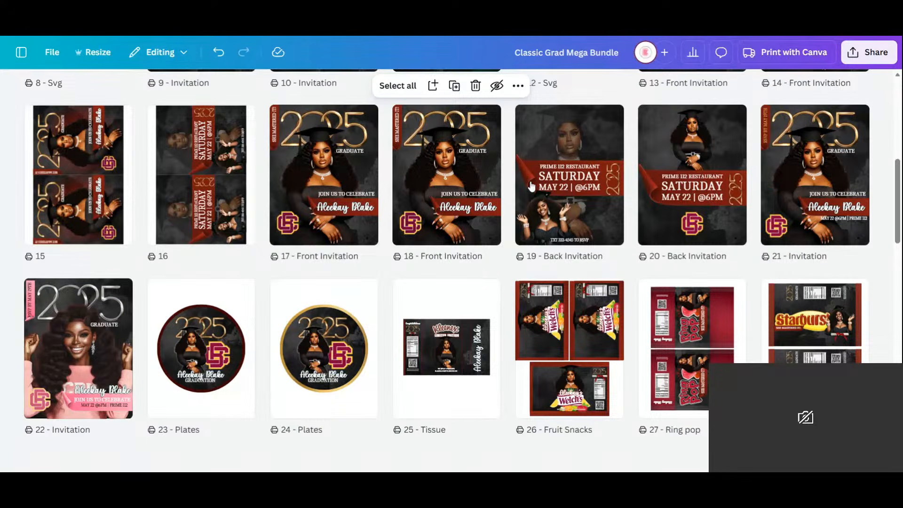
pyautogui.scroll(-1, 610, 222)
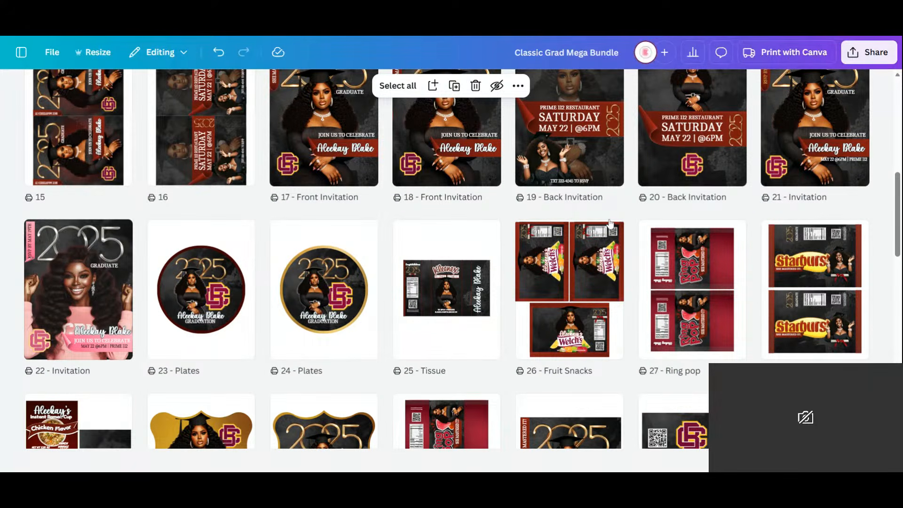
pyautogui.scroll(-6, 610, 222)
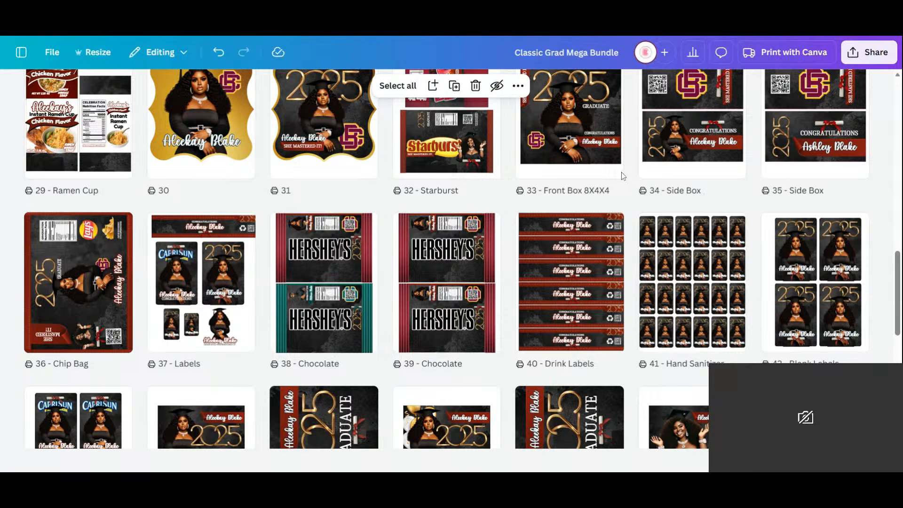
pyautogui.scroll(-8, 622, 172)
pyautogui.scroll(2, 621, 175)
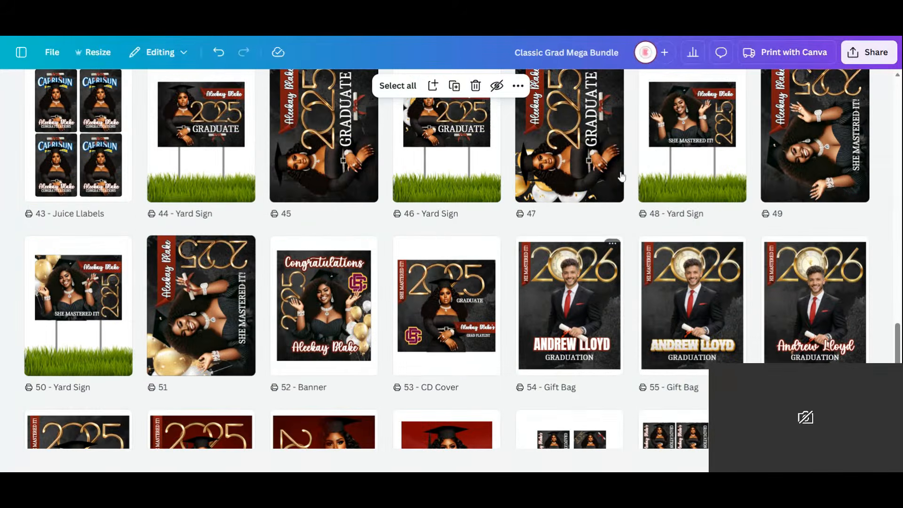
pyautogui.scroll(1, 620, 177)
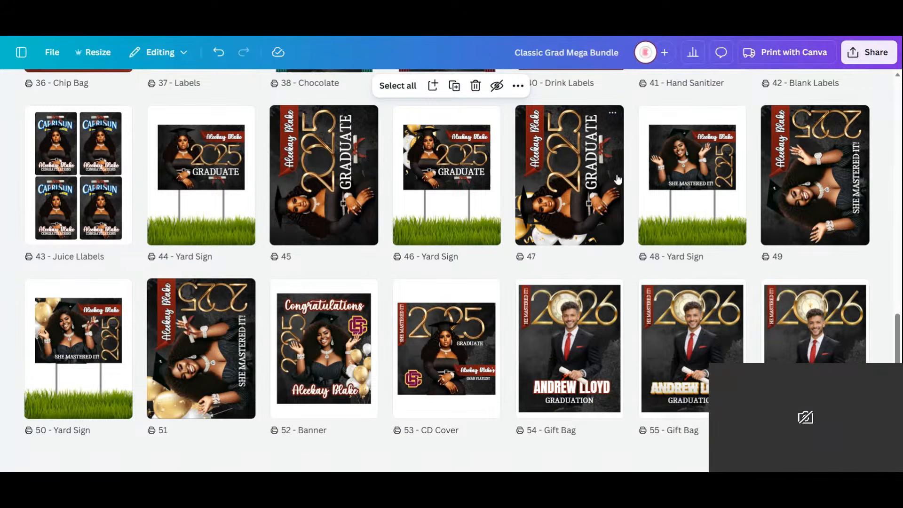
pyautogui.scroll(6, 616, 203)
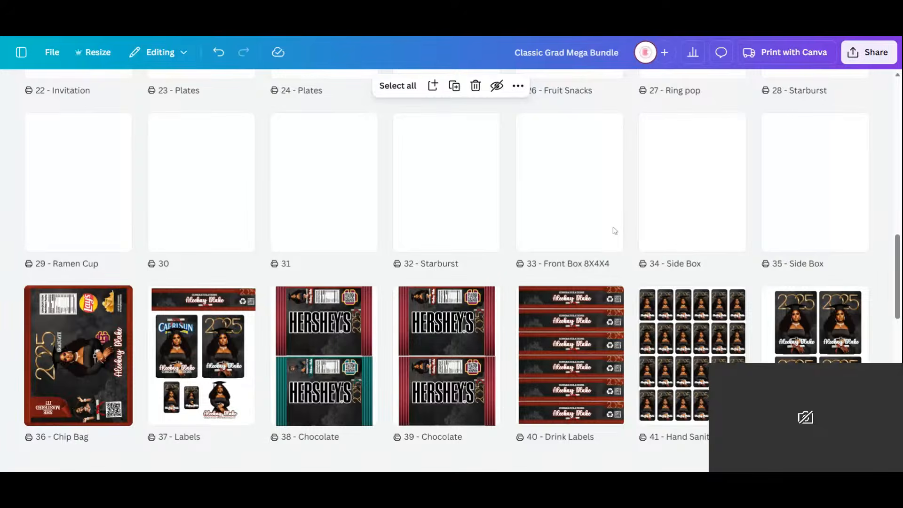
pyautogui.scroll(7, 614, 230)
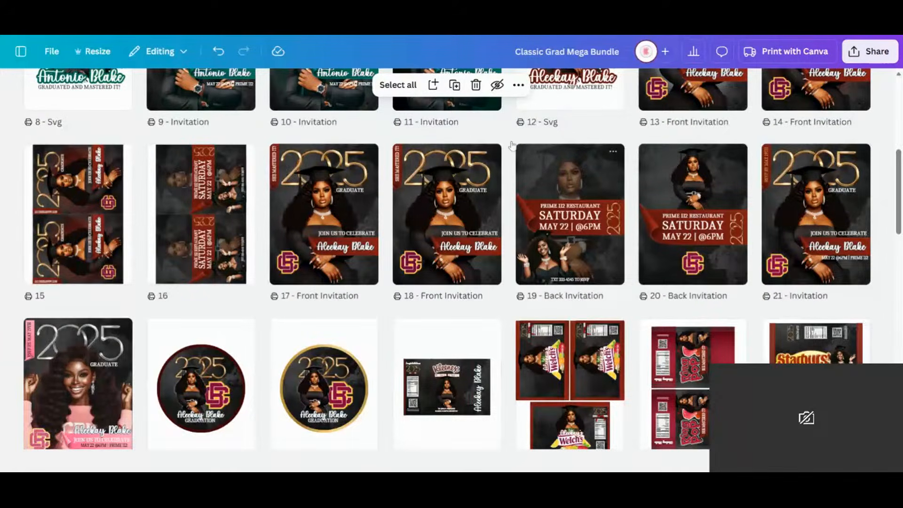
# - Open the blank page 2 for editing and paste the copied University of Houston seal onto it
pyautogui.scroll(6, 248, 158)
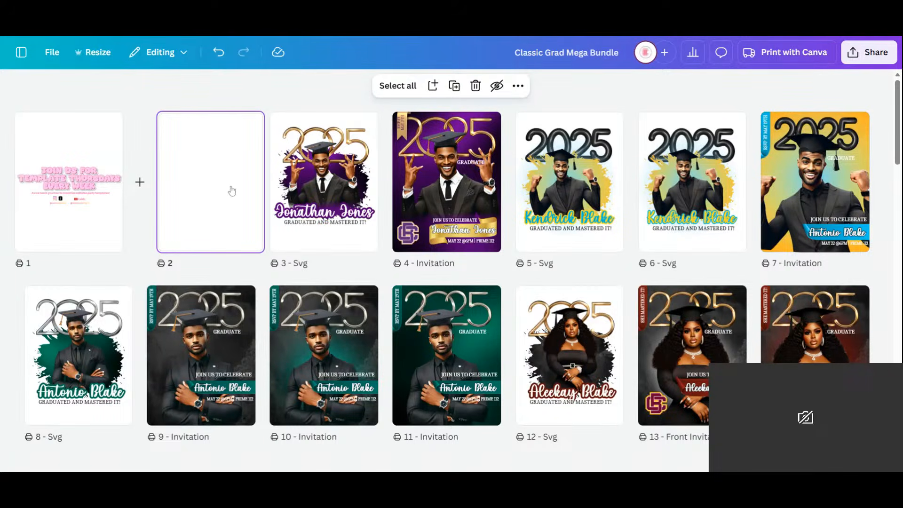
pyautogui.doubleClick(210, 175)
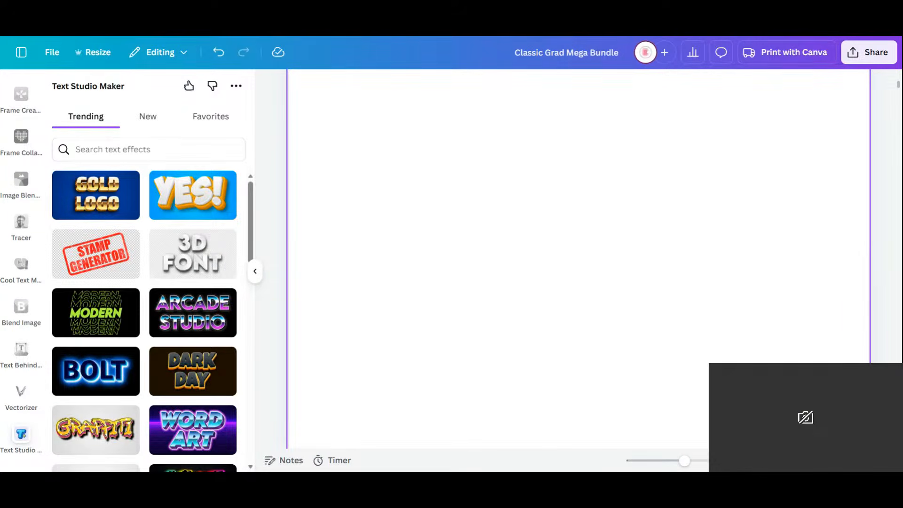
pyautogui.rightClick(381, 141)
pyautogui.click(445, 234)
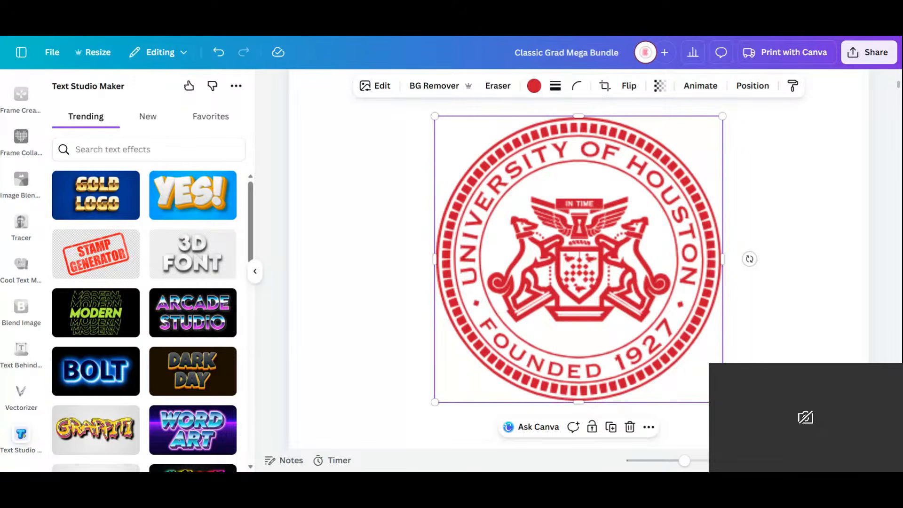
# - Paste the flat red UH logo and the white UH logo on a red square onto page 2
pyautogui.rightClick(358, 148)
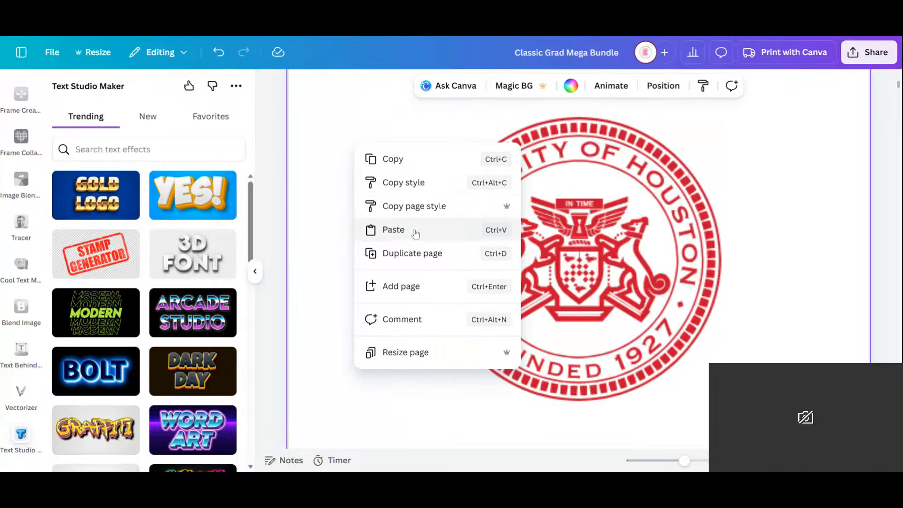
pyautogui.click(415, 230)
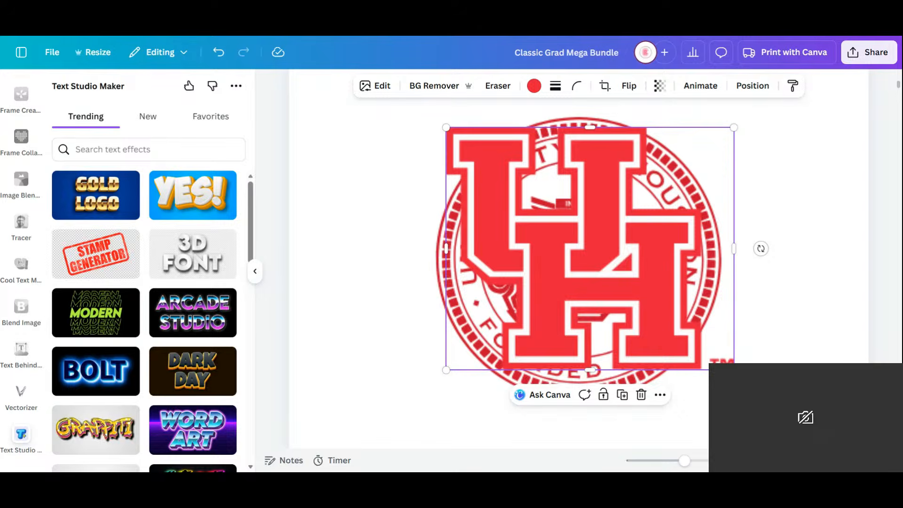
pyautogui.rightClick(397, 154)
pyautogui.click(432, 233)
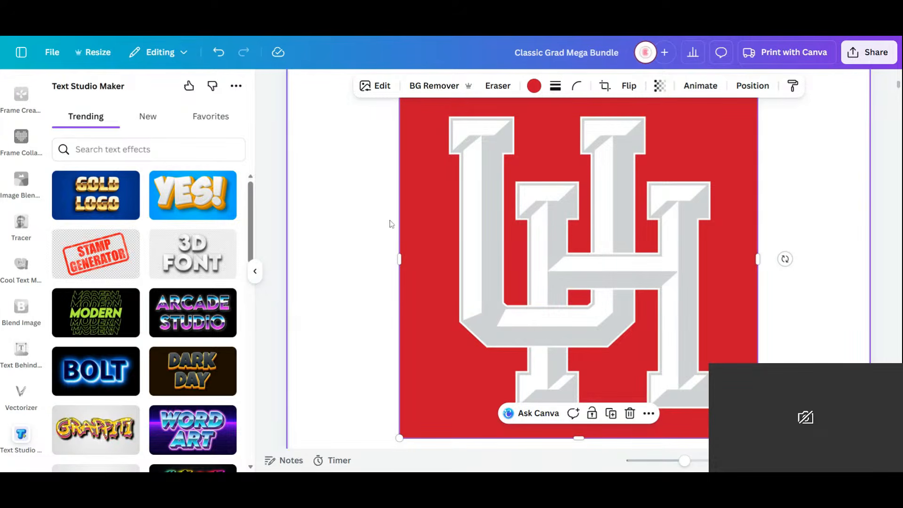
# - Paste the beveled red UH logo and the Texas-shaped UH logo onto page 2
pyautogui.rightClick(404, 183)
pyautogui.click(462, 119)
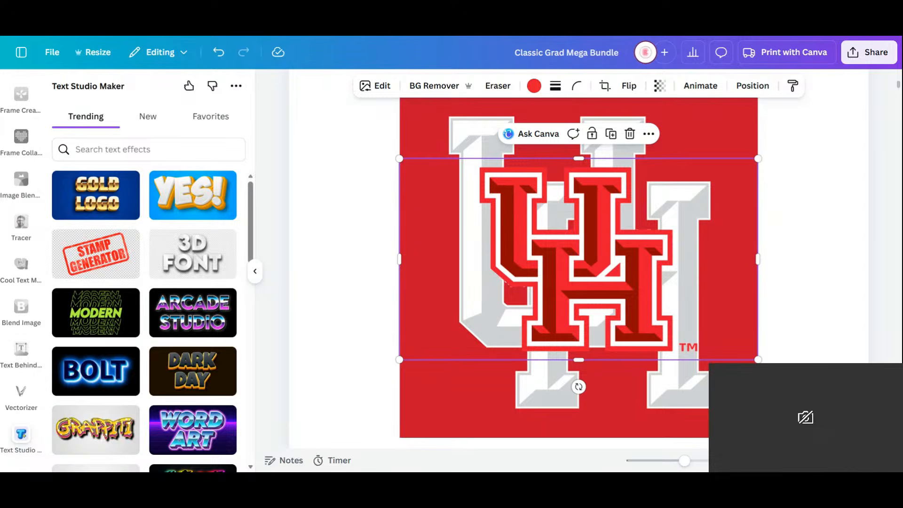
pyautogui.rightClick(360, 192)
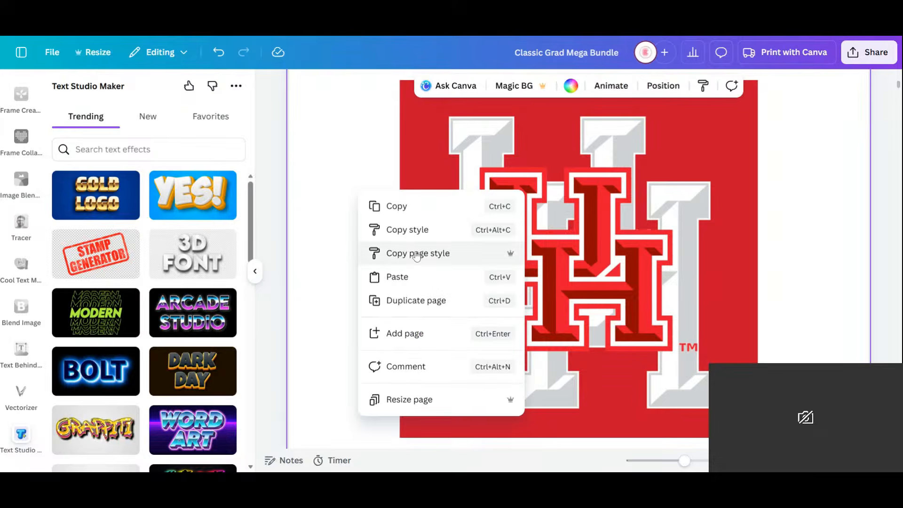
pyautogui.click(398, 277)
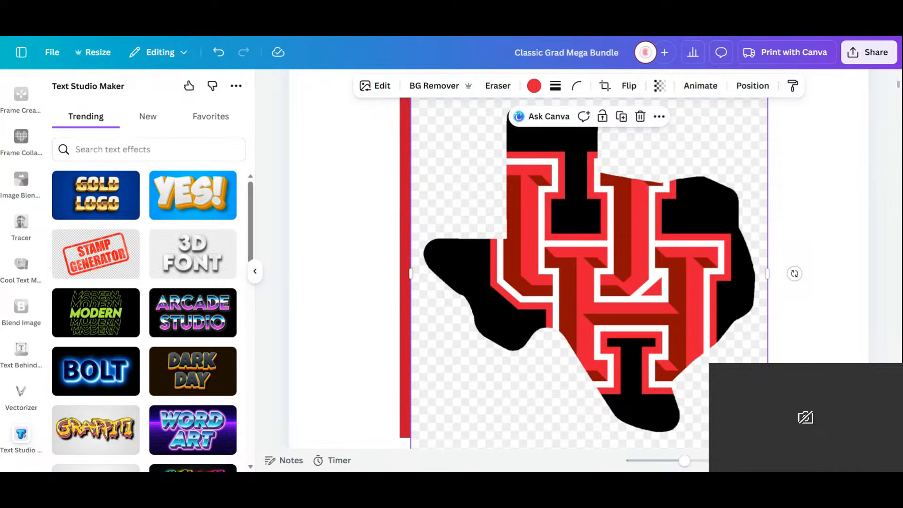
# - Paste the E. Cullen Building photo and the campus photo with the university seal monument onto page 2
pyautogui.rightClick(295, 167)
pyautogui.click(373, 252)
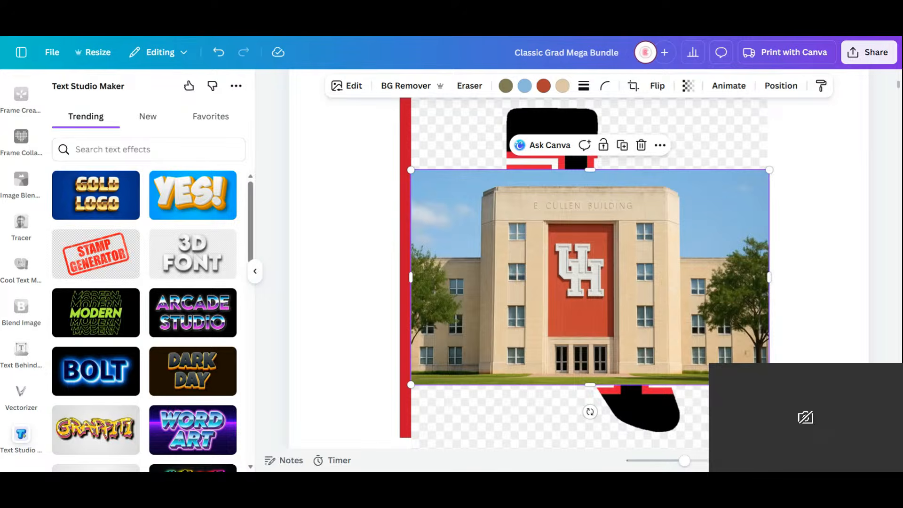
pyautogui.rightClick(371, 178)
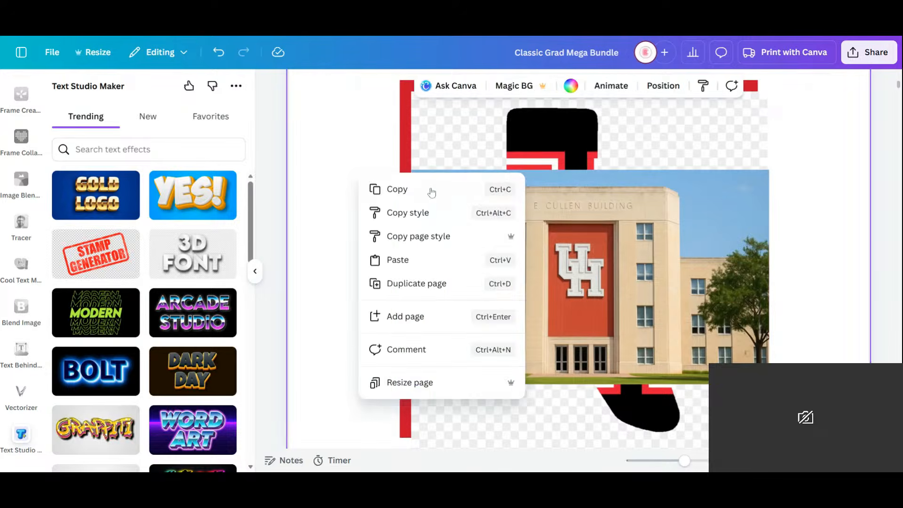
pyautogui.click(442, 235)
pyautogui.click(549, 312)
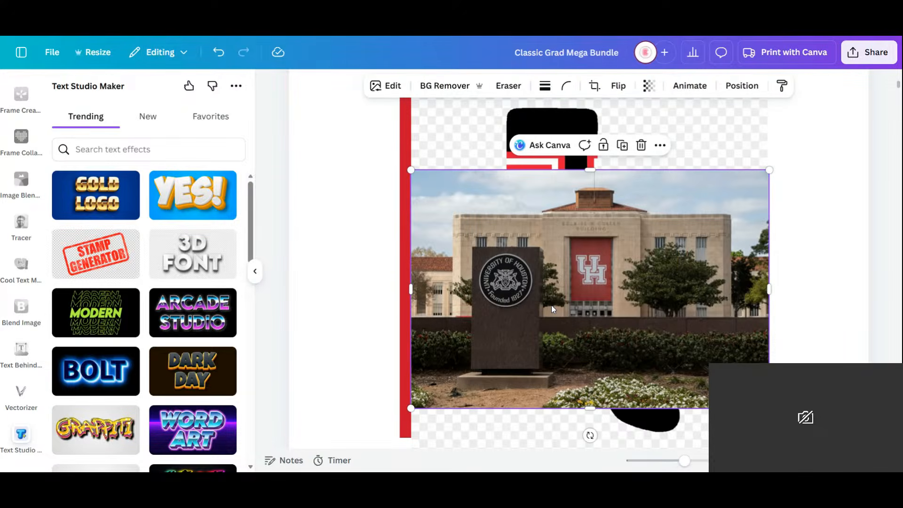
# - Move the seal monument photo to the page's upper left and scale all images on page 2 down together
pyautogui.moveTo(685, 461); pyautogui.dragTo(673, 460)
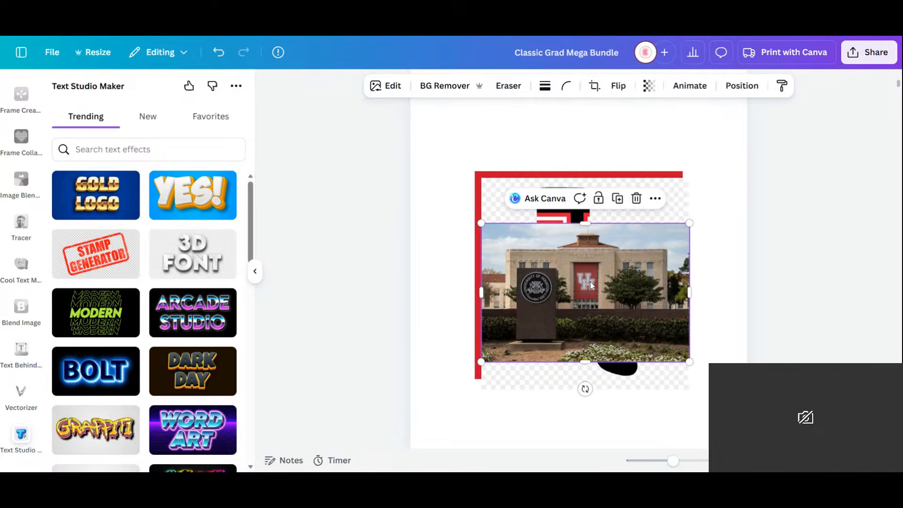
pyautogui.hotkey('ctrl', 'z')
pyautogui.hotkey('ctrl', 'z')
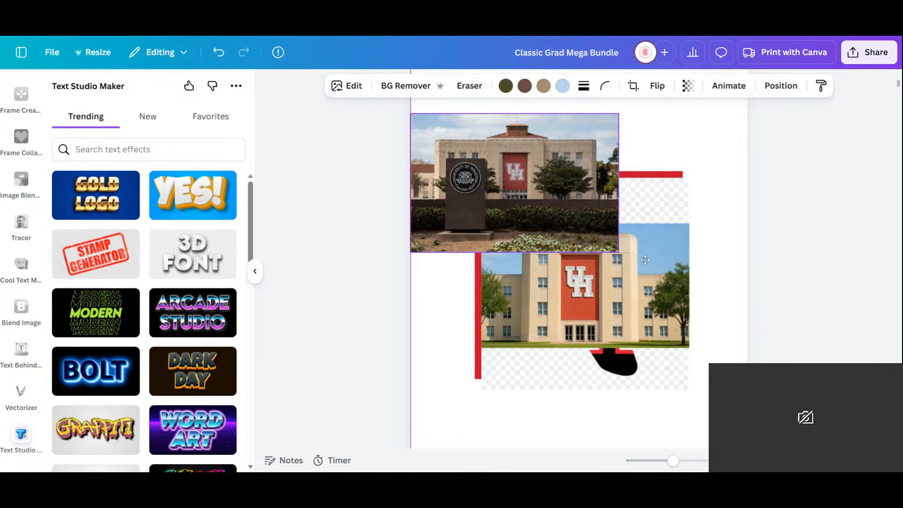
pyautogui.hotkey('ctrl', 'a')
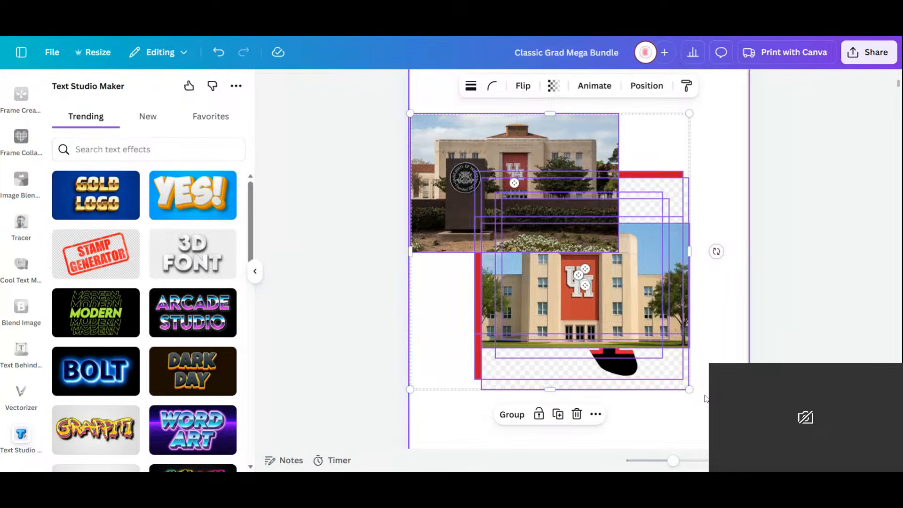
pyautogui.moveTo(690, 389); pyautogui.dragTo(573, 275)
pyautogui.click(656, 294)
pyautogui.scroll(1, 647, 311)
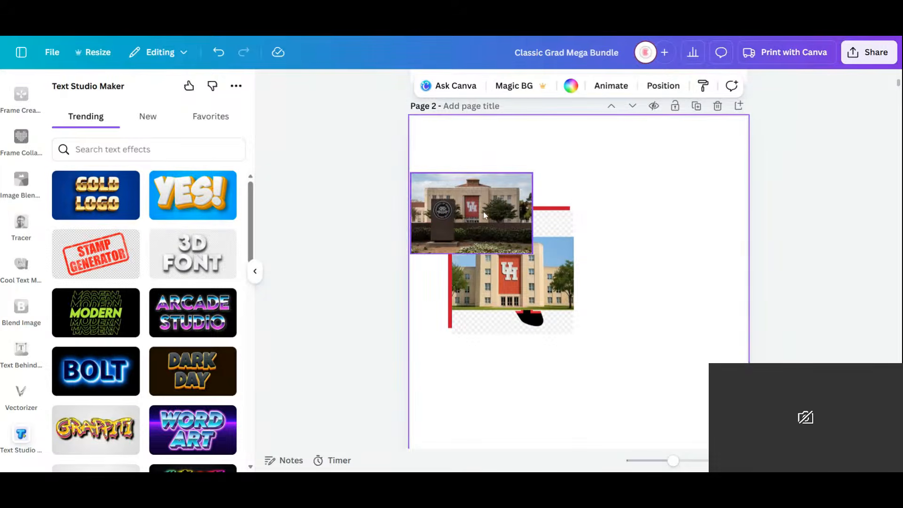
# - Spread the two campus photos across the top of page 2 and move the Texas-shaped and beveled UH logos into the lower half
pyautogui.moveTo(468, 221); pyautogui.dragTo(493, 165)
pyautogui.moveTo(503, 276); pyautogui.dragTo(670, 151)
pyautogui.click(518, 272)
pyautogui.moveTo(517, 272); pyautogui.dragTo(636, 334)
pyautogui.click(523, 281)
pyautogui.moveTo(523, 281); pyautogui.dragTo(500, 414)
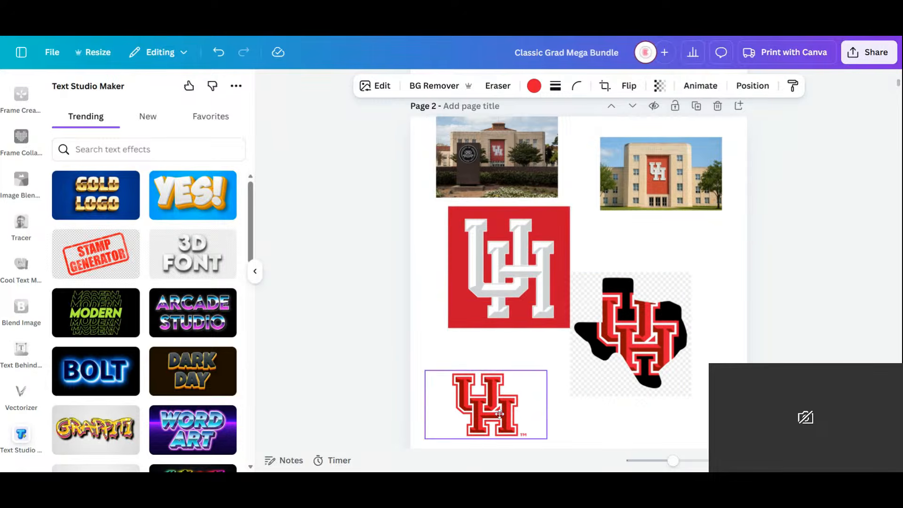
# - Place the white UH logo on red below the E. Cullen Building photo and the Texas-shaped logo beneath it
pyautogui.click(521, 258)
pyautogui.moveTo(509, 273); pyautogui.dragTo(667, 272)
pyautogui.click(646, 333)
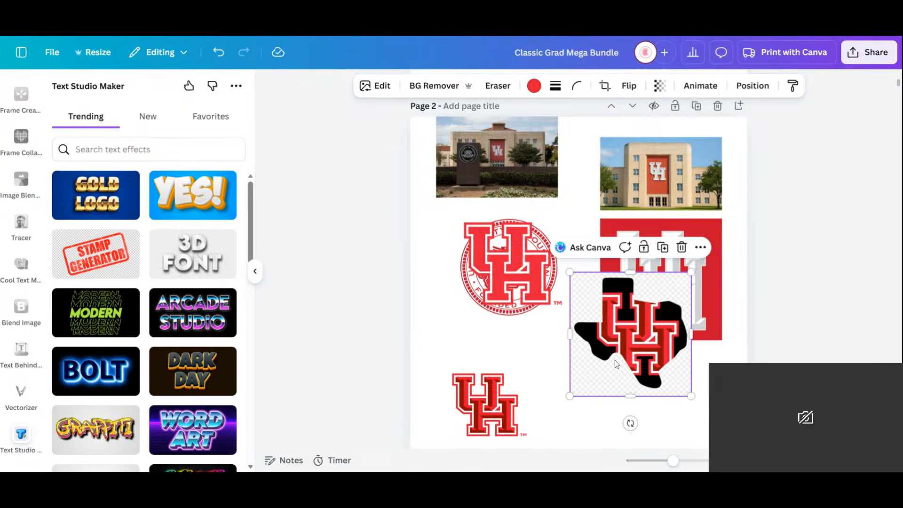
pyautogui.moveTo(616, 364); pyautogui.dragTo(638, 422)
# - Align the seal monument photo with the other photo, move the flat red UH logo off the seal, and nudge the red square up
pyautogui.click(529, 168)
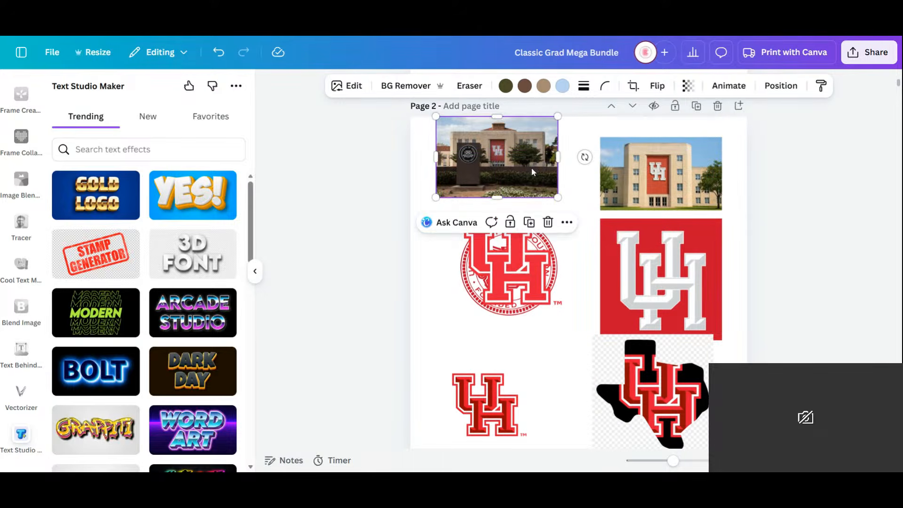
pyautogui.moveTo(531, 172); pyautogui.dragTo(544, 188)
pyautogui.click(514, 291)
pyautogui.moveTo(514, 290); pyautogui.dragTo(565, 399)
pyautogui.moveTo(661, 265)
pyautogui.mouseDown()
pyautogui.moveTo(627, 260)
pyautogui.moveTo(660, 259)
pyautogui.mouseUp()
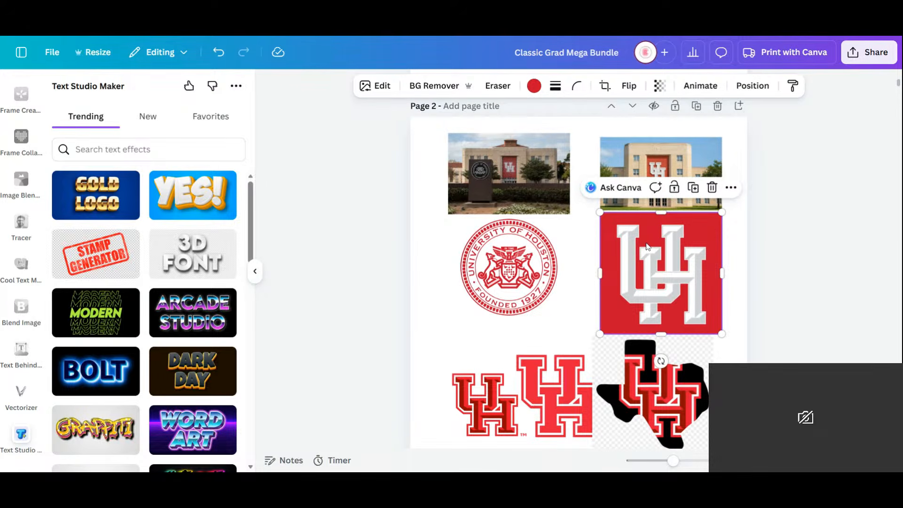
# - Remove the checkered background from the Texas-shaped UH logo and move it to the lower right of page 2
pyautogui.scroll(-7, 658, 235)
pyautogui.scroll(4, 658, 236)
pyautogui.click(702, 218)
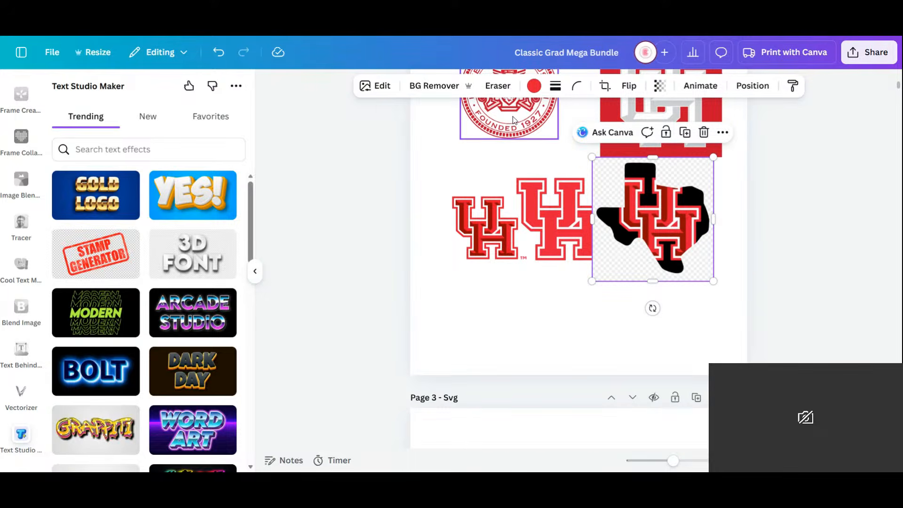
pyautogui.click(429, 87)
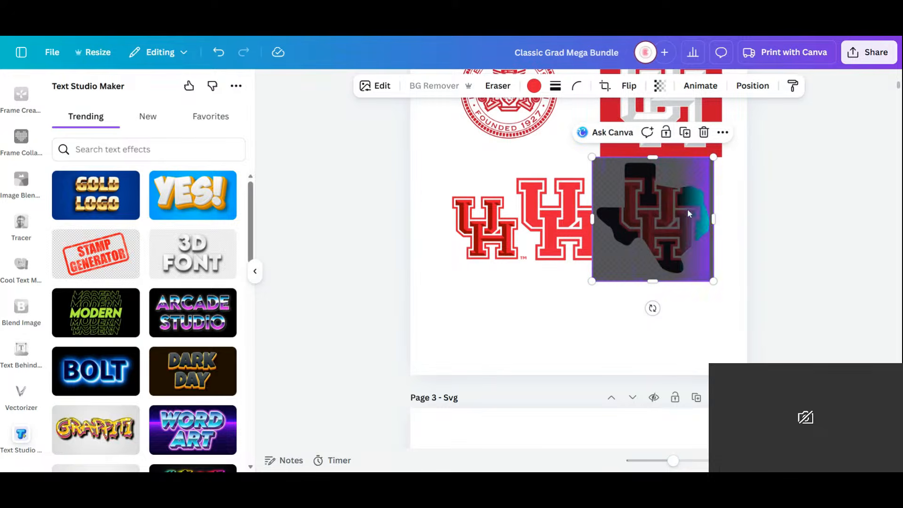
pyautogui.moveTo(672, 226); pyautogui.dragTo(694, 307)
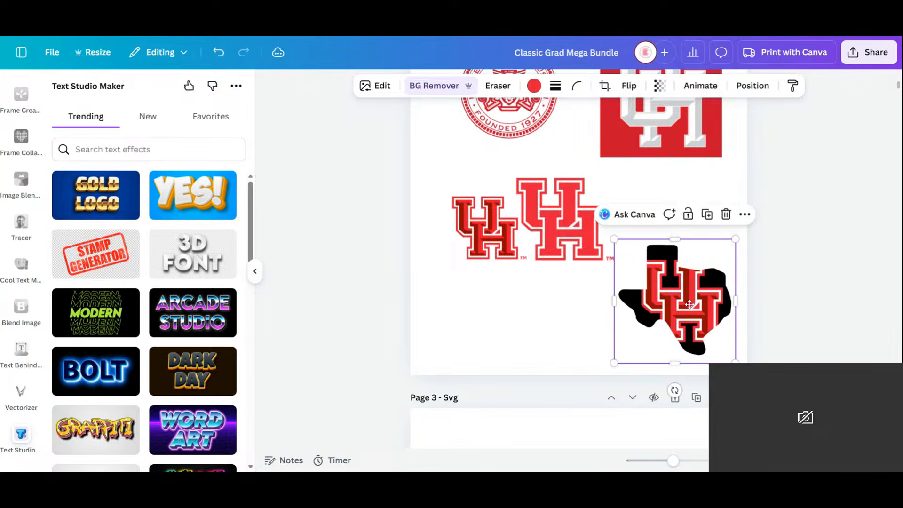
# - Move the flat red UH logo to the lower left of page 2 and remove its background
pyautogui.click(577, 226)
pyautogui.moveTo(578, 226); pyautogui.dragTo(500, 325)
pyautogui.click(431, 86)
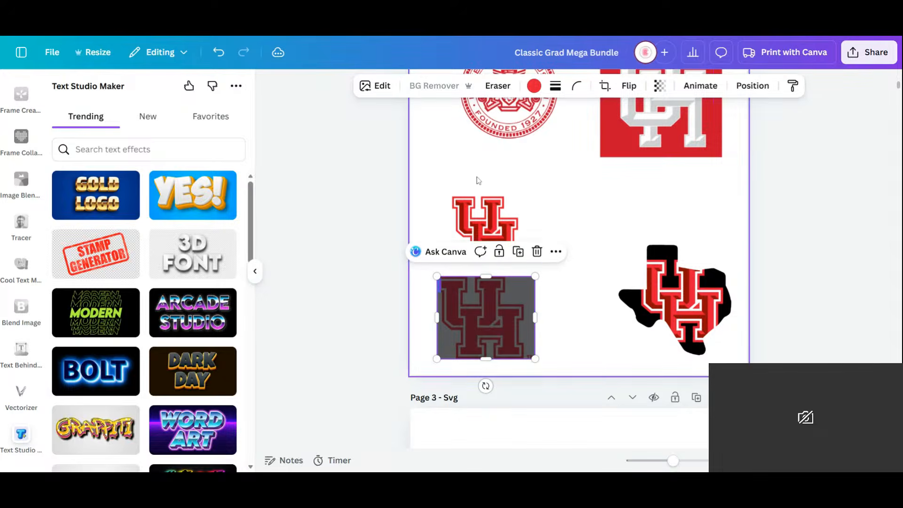
# - Move the beveled red UH logo directly below the seal and remove its background
pyautogui.click(482, 209)
pyautogui.moveTo(483, 209); pyautogui.dragTo(487, 162)
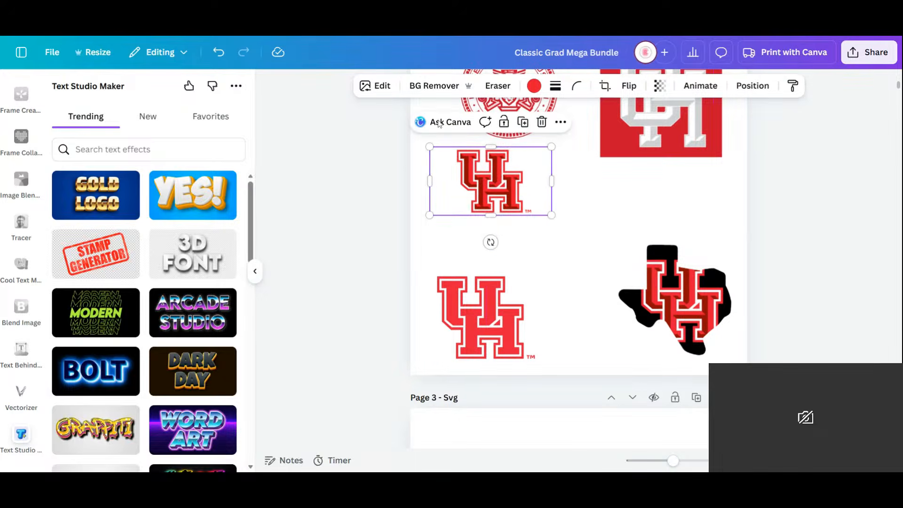
pyautogui.click(433, 85)
# - Move the Texas-shaped logo and the flat red UH logo up into line with the images above them
pyautogui.moveTo(682, 282); pyautogui.dragTo(654, 248)
pyautogui.click(483, 318)
pyautogui.moveTo(484, 318); pyautogui.dragTo(507, 289)
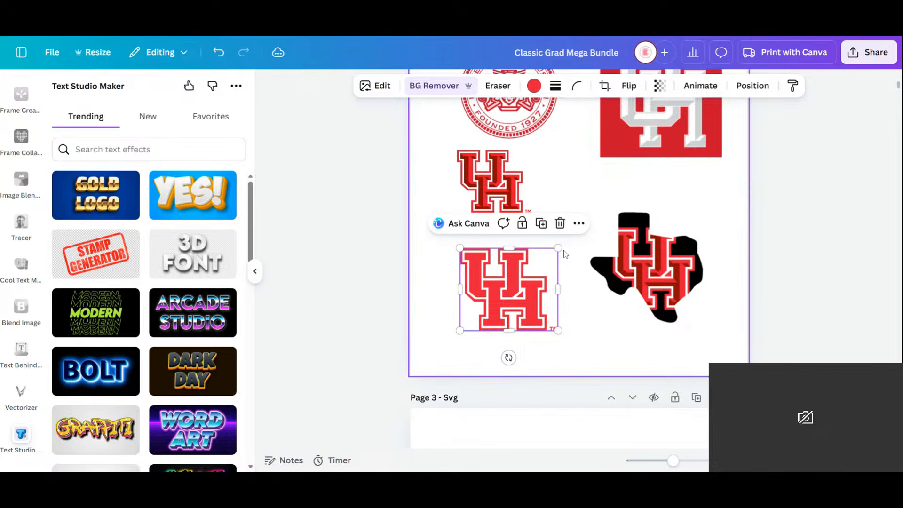
# - Check the arranged logos on page 2 and return to the grid of all pages
pyautogui.scroll(5, 568, 258)
pyautogui.scroll(-5, 567, 258)
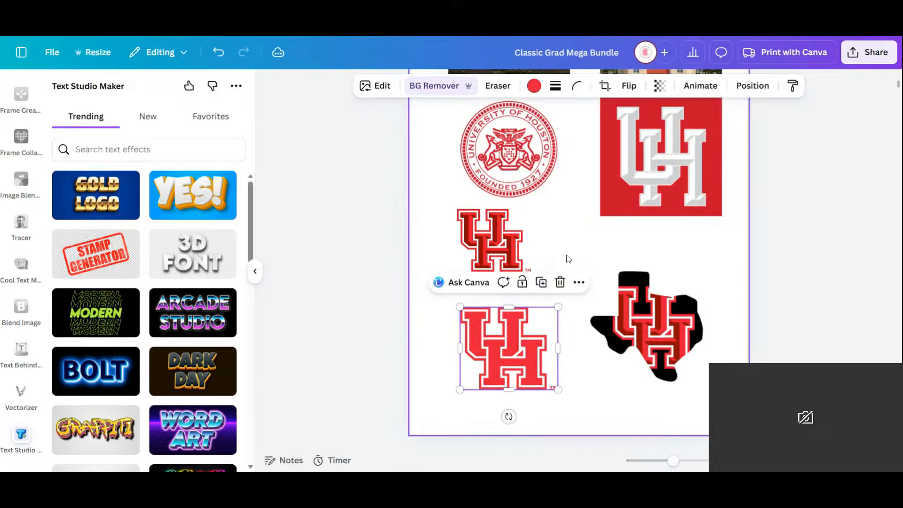
pyautogui.scroll(1, 566, 259)
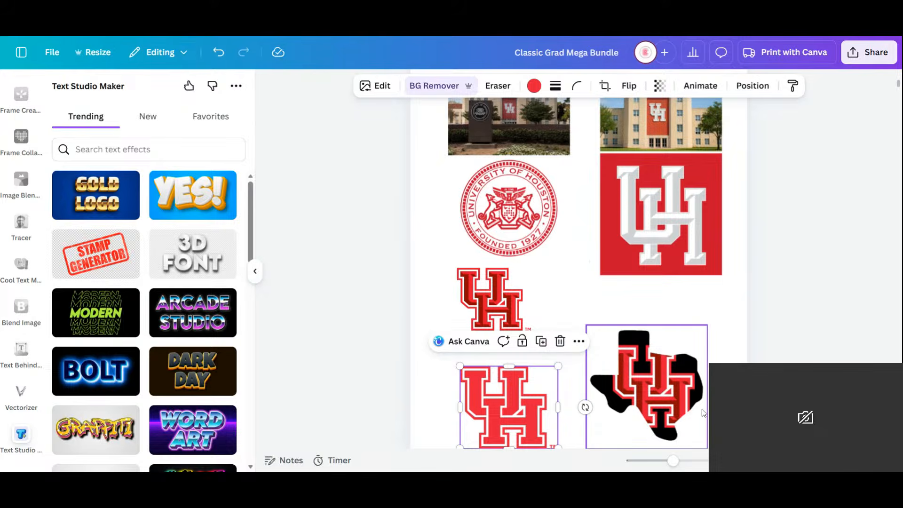
pyautogui.scroll(-5, 656, 282)
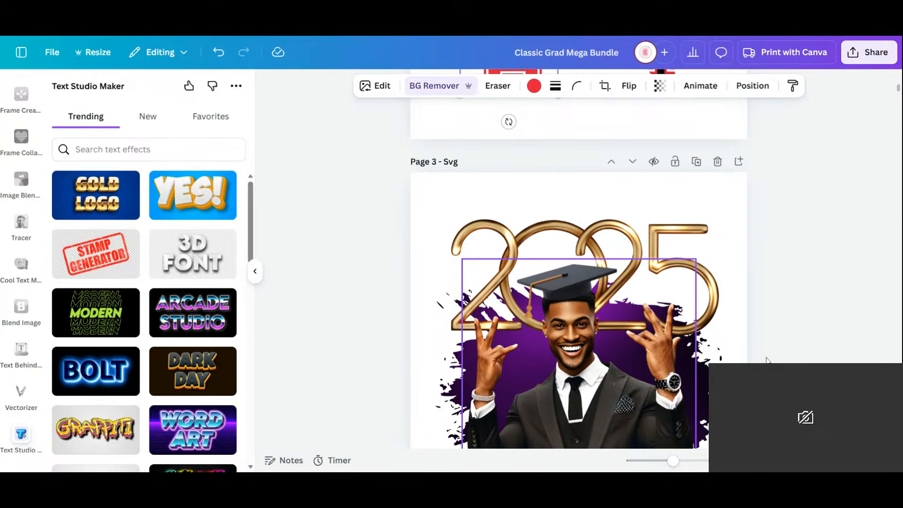
pyautogui.click(827, 460)
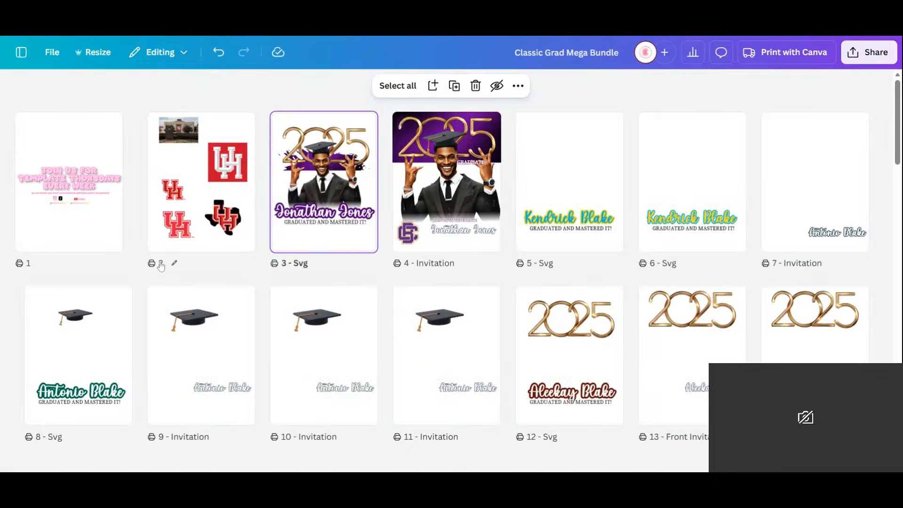
pyautogui.moveTo(322, 195)
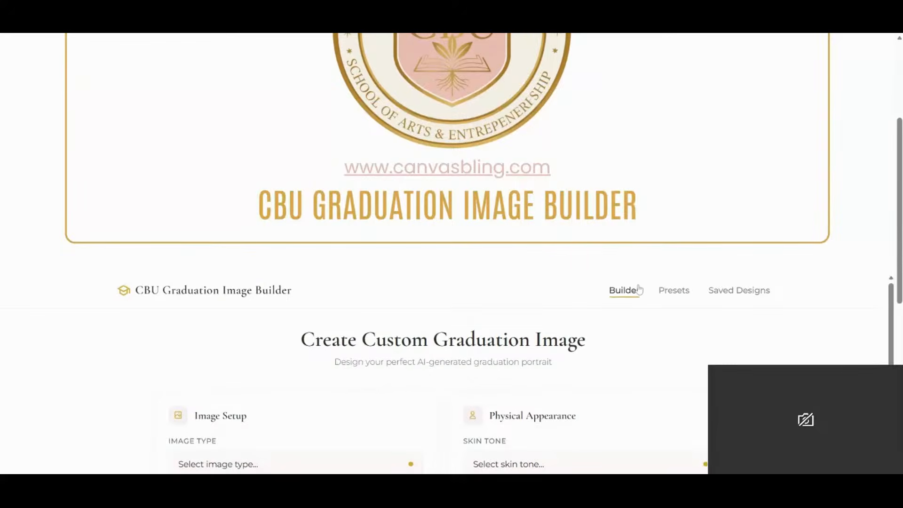
# - Switch to the CBU Graduation Image Builder and examine its image setup and physical appearance options
pyautogui.scroll(3, 639, 289)
pyautogui.scroll(-5, 639, 290)
pyautogui.scroll(2, 639, 288)
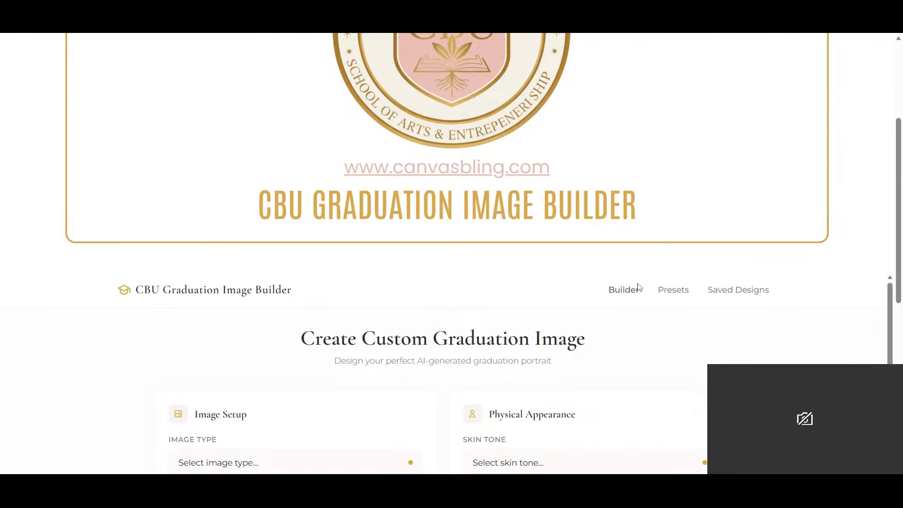
pyautogui.moveTo(897, 207); pyautogui.dragTo(899, 270)
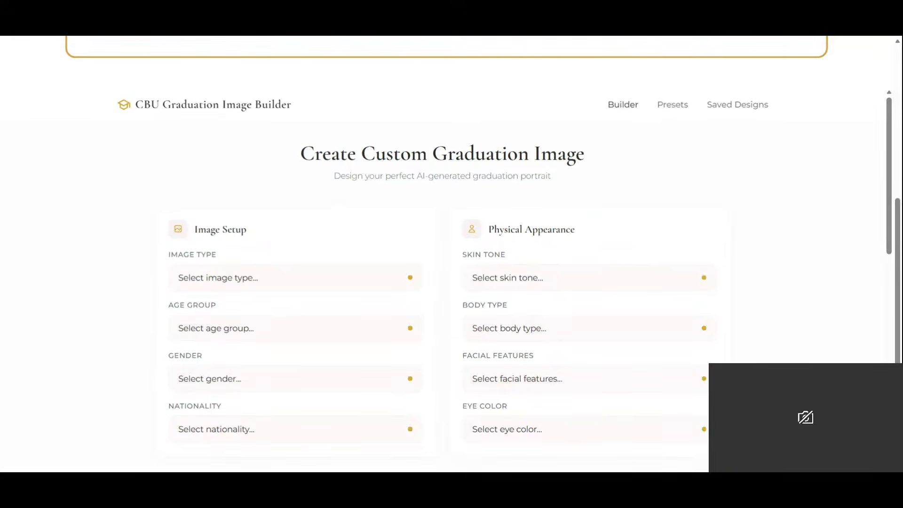
pyautogui.scroll(6, 677, 263)
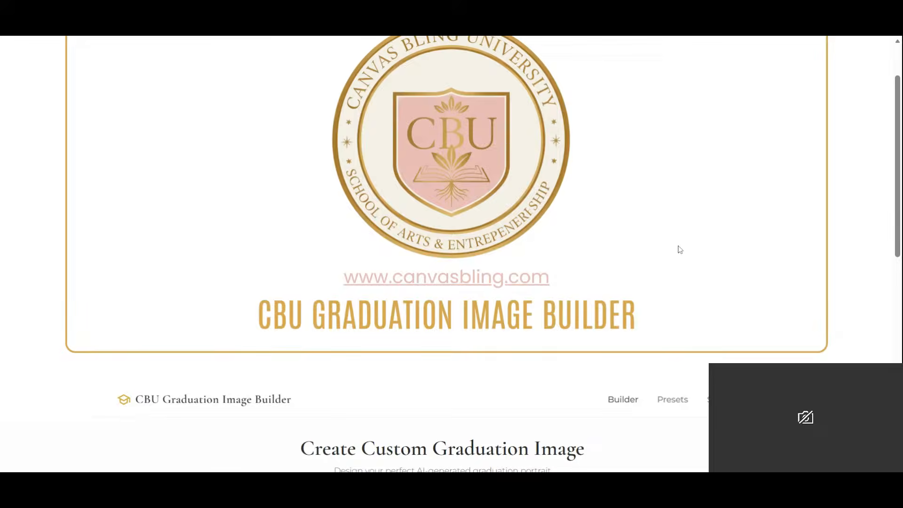
pyautogui.scroll(1, 678, 247)
pyautogui.scroll(-4, 654, 248)
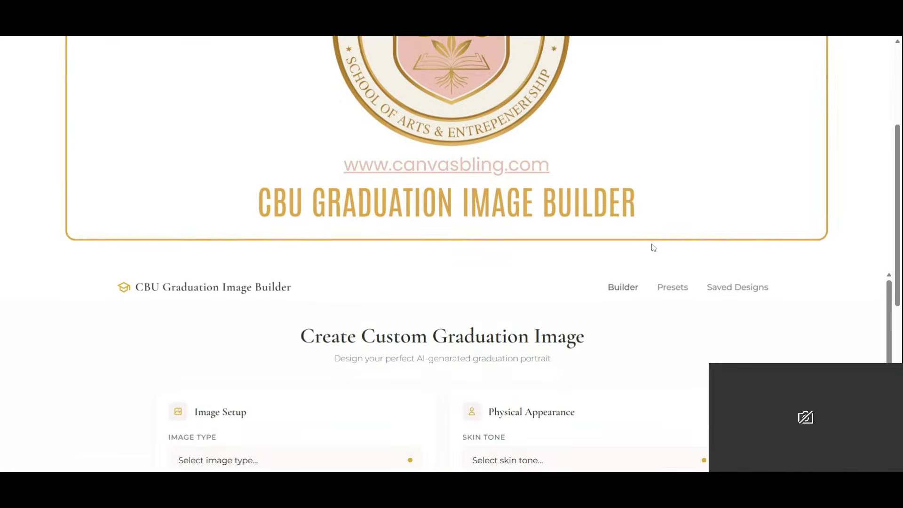
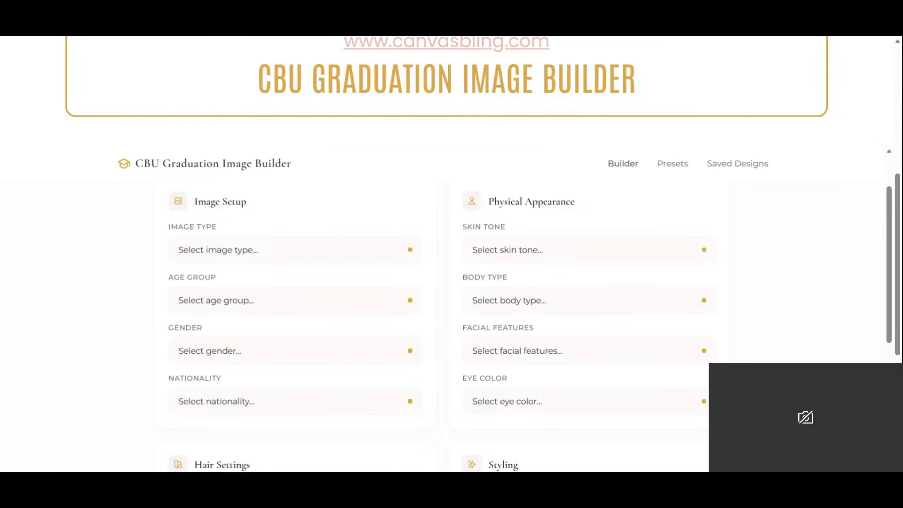
# - Set up the image as Portrait, age group Young Adult (18-25), gender Female and nationality African American
pyautogui.click(231, 272)
pyautogui.click(233, 310)
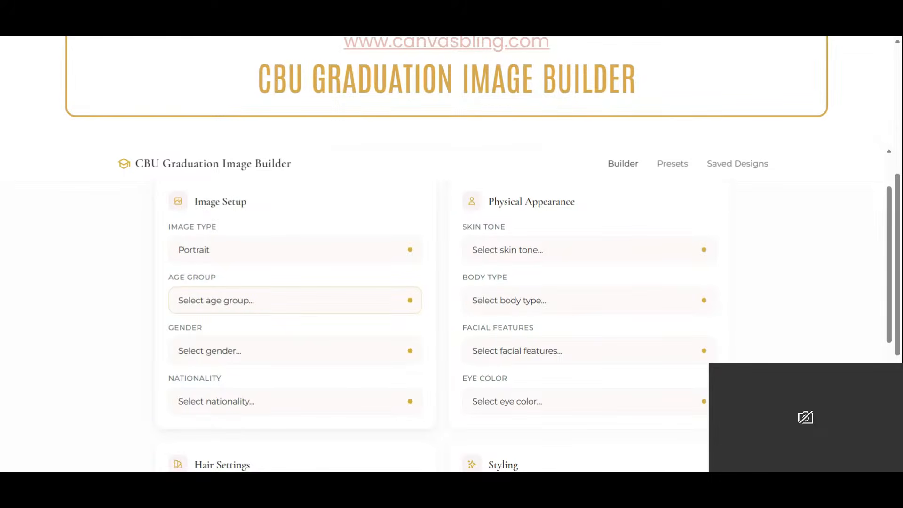
pyautogui.click(211, 350)
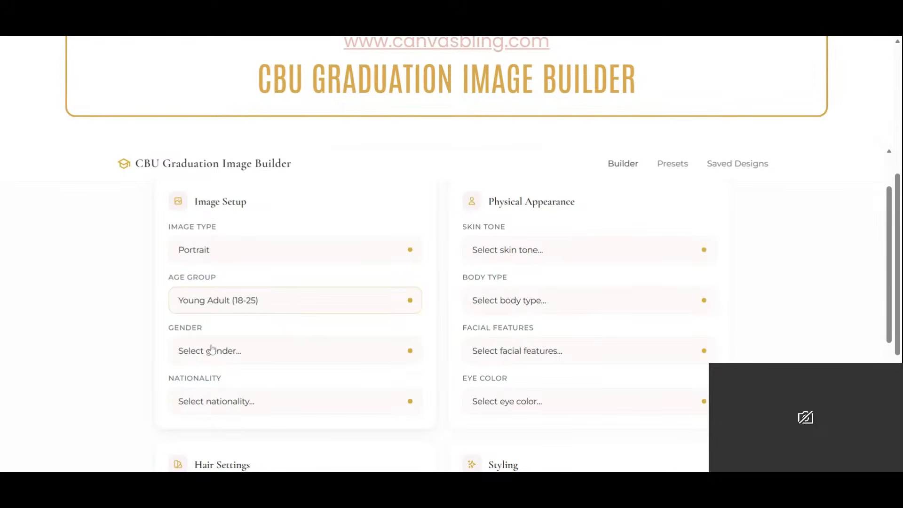
pyautogui.click(131, 346)
pyautogui.click(207, 350)
pyautogui.click(221, 370)
pyautogui.click(249, 407)
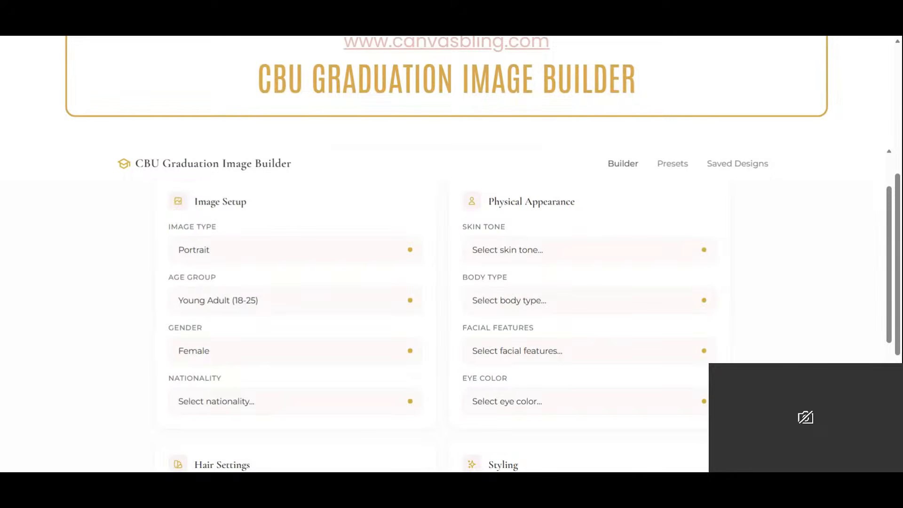
pyautogui.click(369, 311)
# - Set the hair style to Curly Defined and the hair color to Ombré
pyautogui.scroll(-2, 388, 318)
pyautogui.scroll(-6, 254, 367)
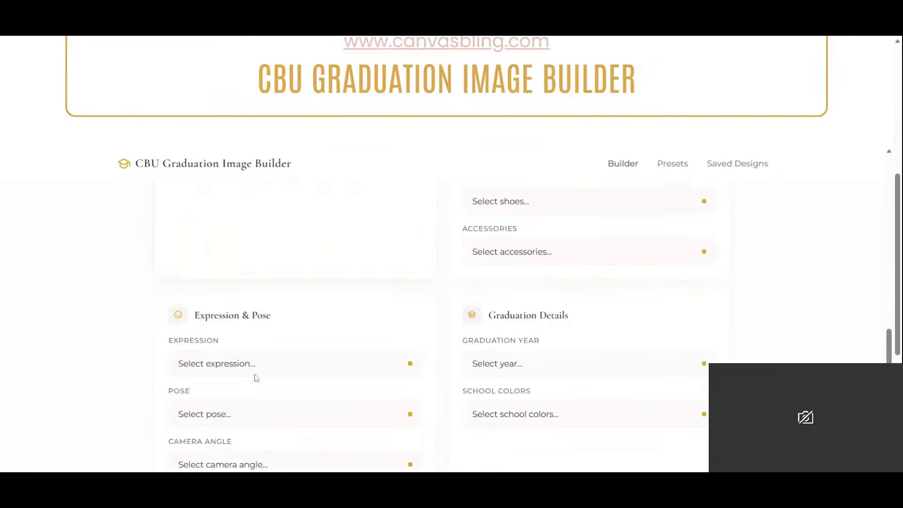
pyautogui.scroll(1, 256, 367)
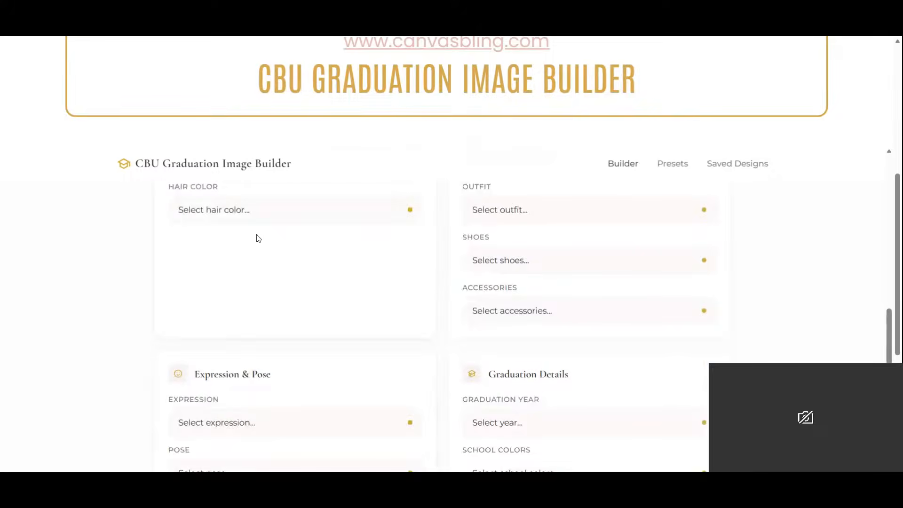
pyautogui.scroll(5, 262, 291)
pyautogui.scroll(-4, 263, 293)
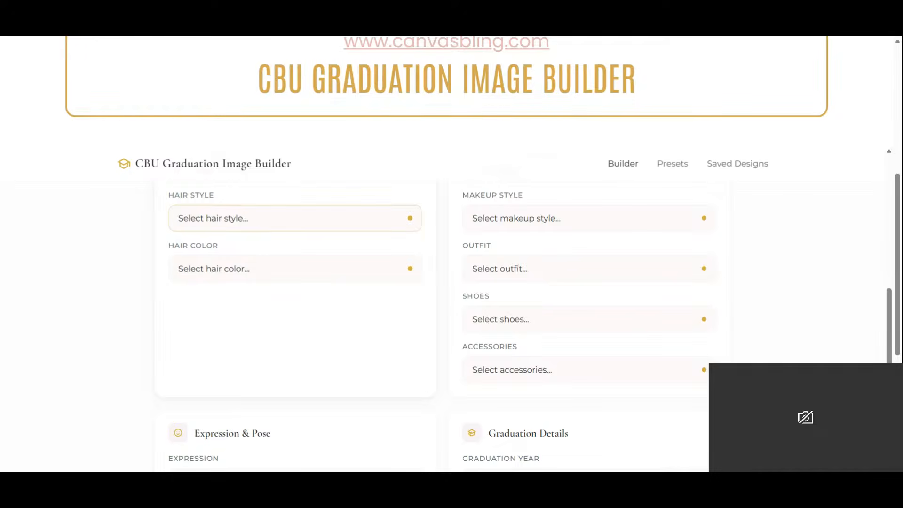
pyautogui.click(250, 335)
pyautogui.click(263, 279)
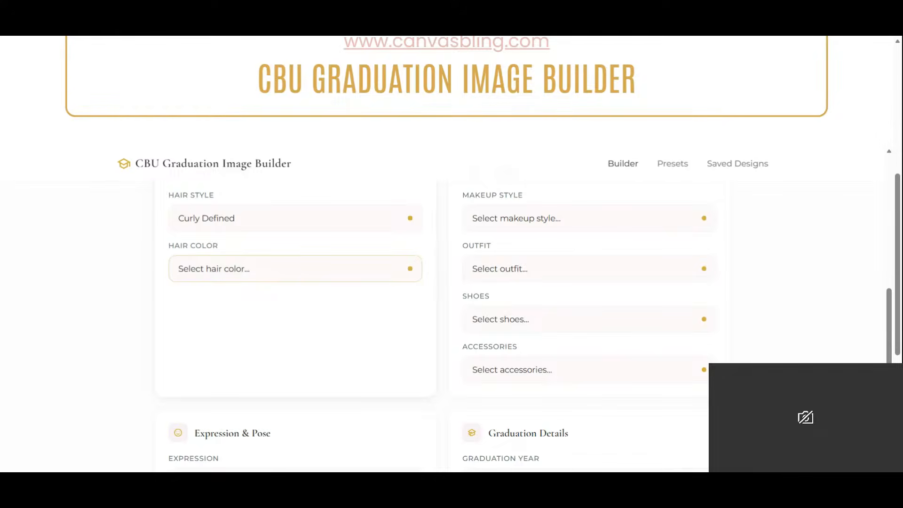
pyautogui.click(273, 441)
# - Set the physical appearance to Brown skin tone, Average body type, Soft & Rounded facial features and Brown eye color
pyautogui.scroll(8, 629, 228)
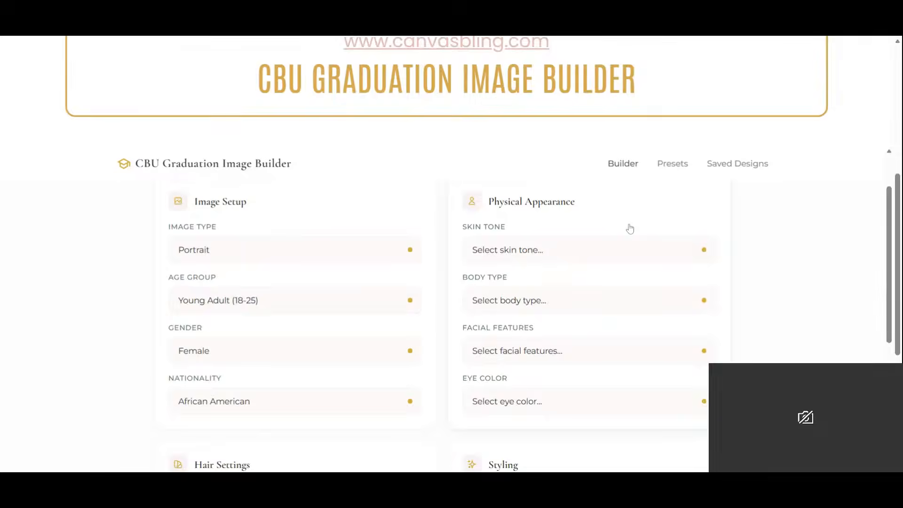
pyautogui.scroll(-2, 629, 230)
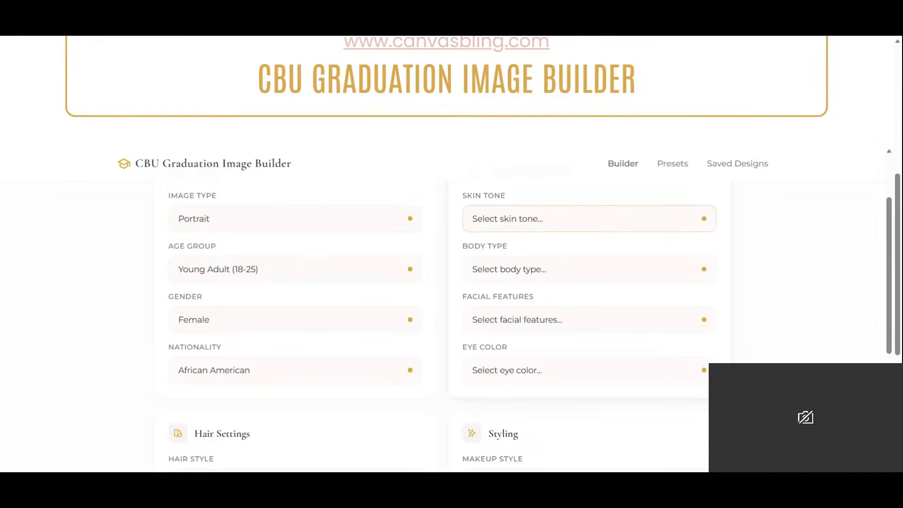
pyautogui.click(529, 268)
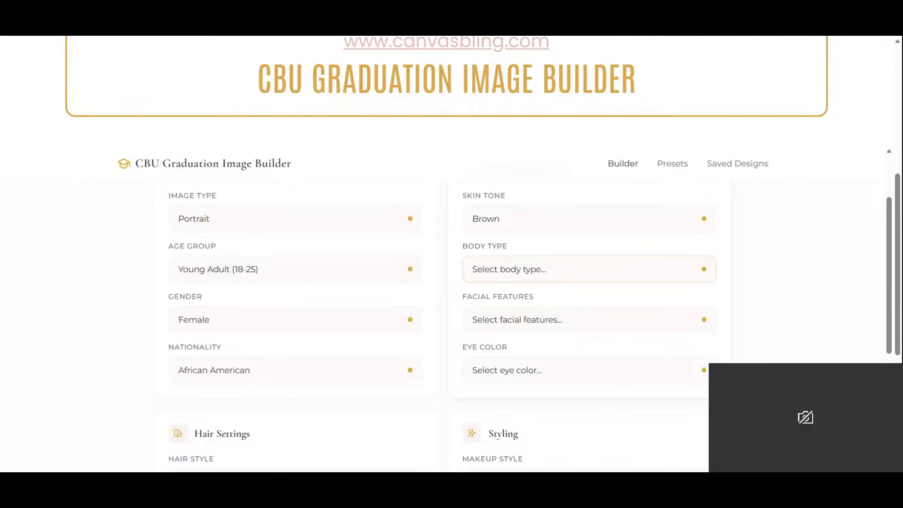
pyautogui.click(587, 332)
pyautogui.click(567, 324)
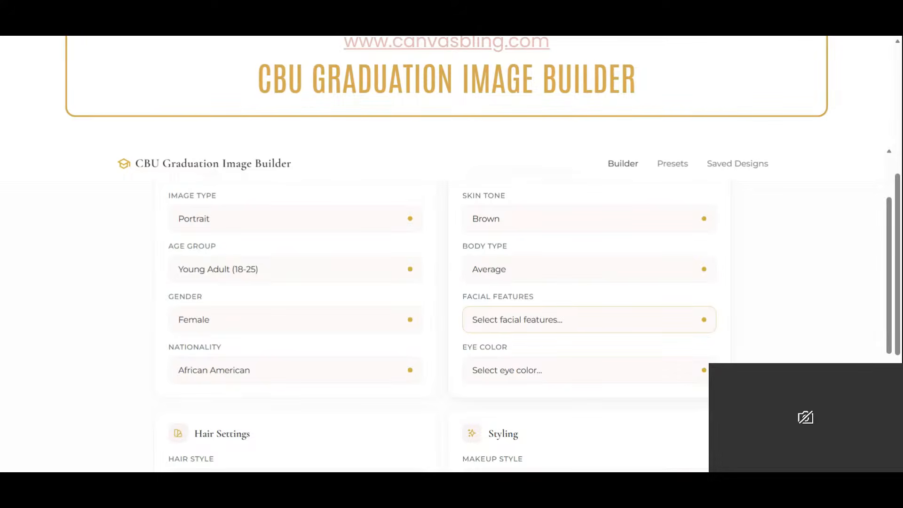
pyautogui.click(561, 359)
pyautogui.scroll(-1, 578, 347)
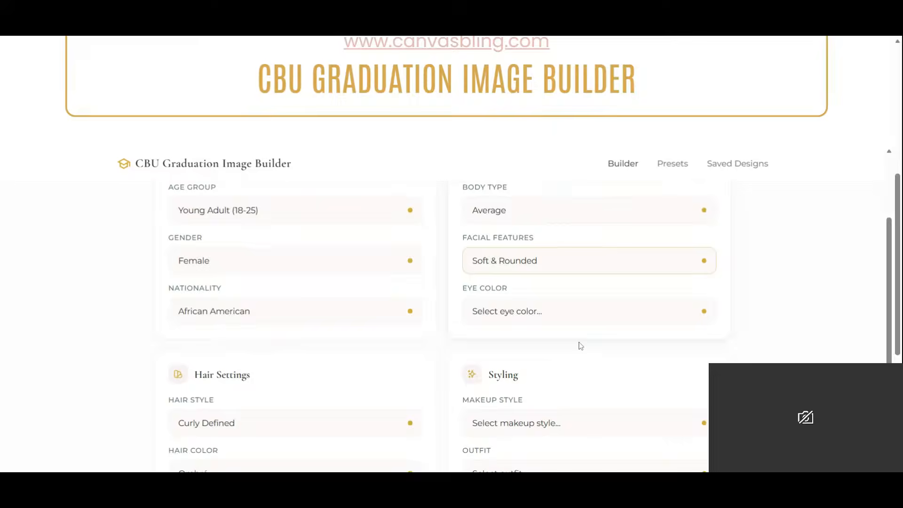
pyautogui.click(554, 311)
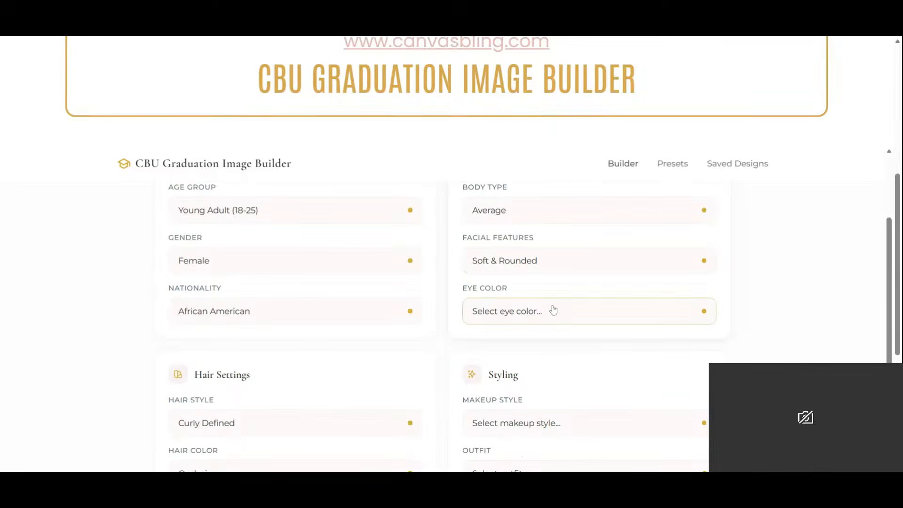
pyautogui.click(559, 332)
# - Set the styling to Dewy Fresh makeup, Blouse & Skirt outfit, High Heels and a Statement Necklace
pyautogui.scroll(-2, 560, 352)
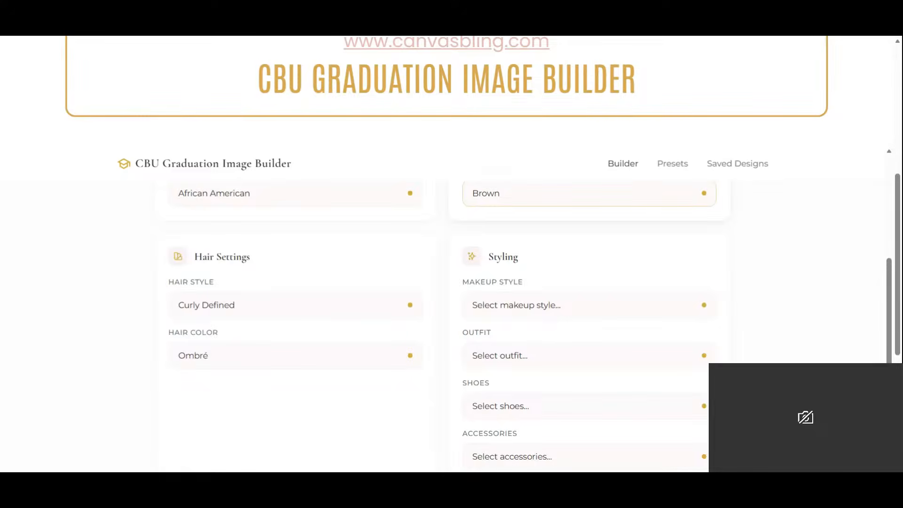
pyautogui.scroll(-5, 657, 282)
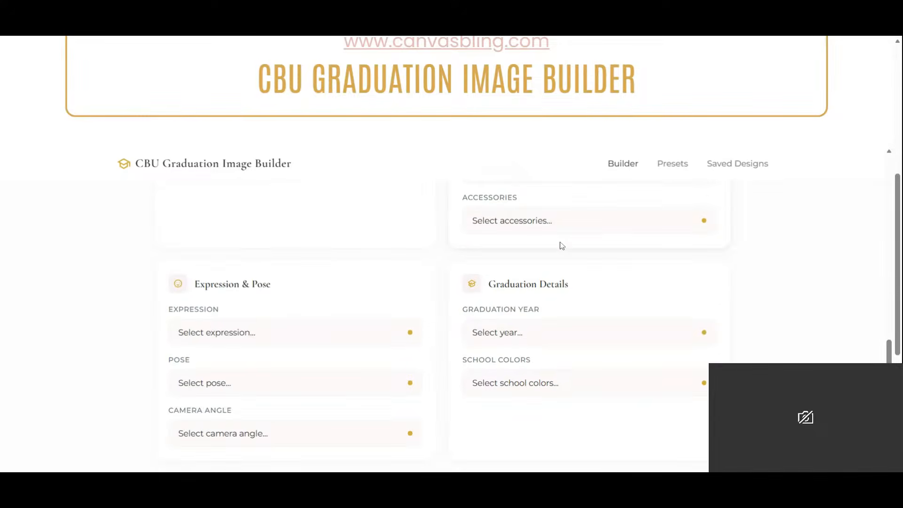
pyautogui.scroll(3, 563, 246)
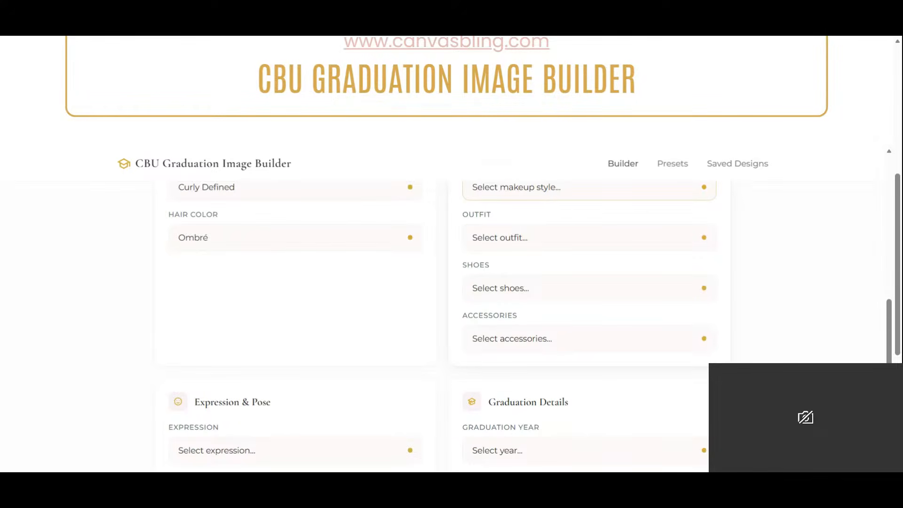
pyautogui.click(545, 300)
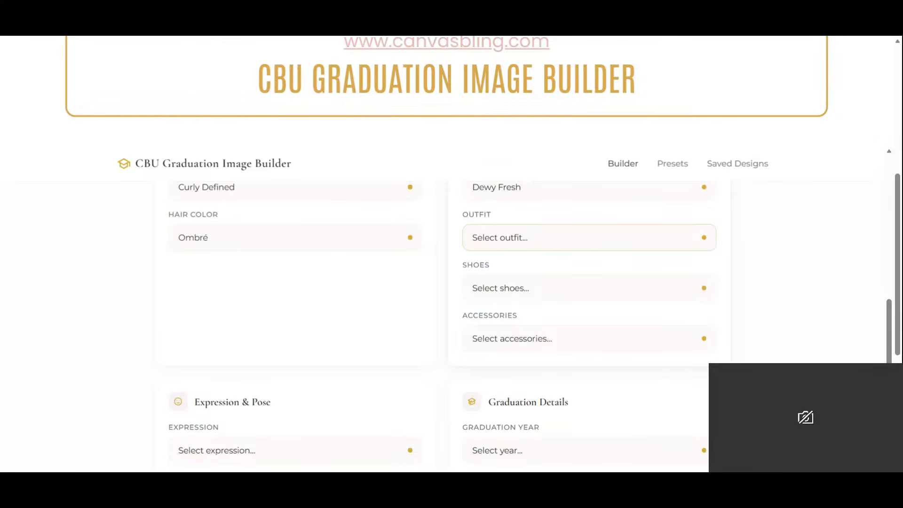
pyautogui.click(580, 288)
pyautogui.click(543, 284)
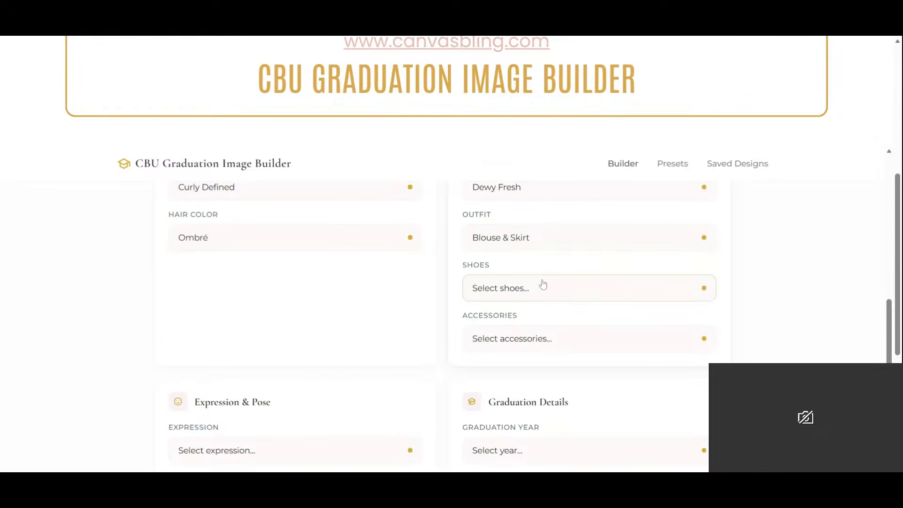
pyautogui.click(535, 310)
pyautogui.click(560, 338)
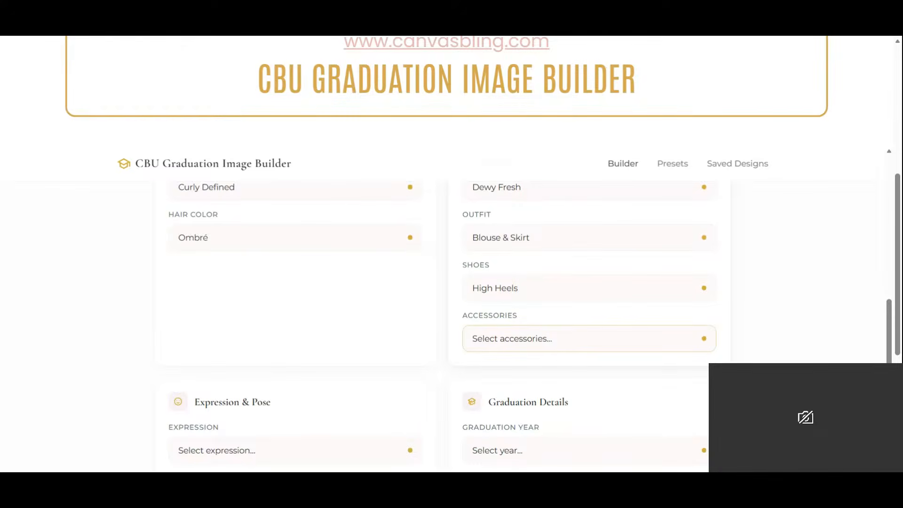
pyautogui.click(556, 367)
# - Set the expression to Thoughtful, the pose to Slight Body Turn and the camera angle to Three-Quarter View
pyautogui.scroll(-4, 555, 367)
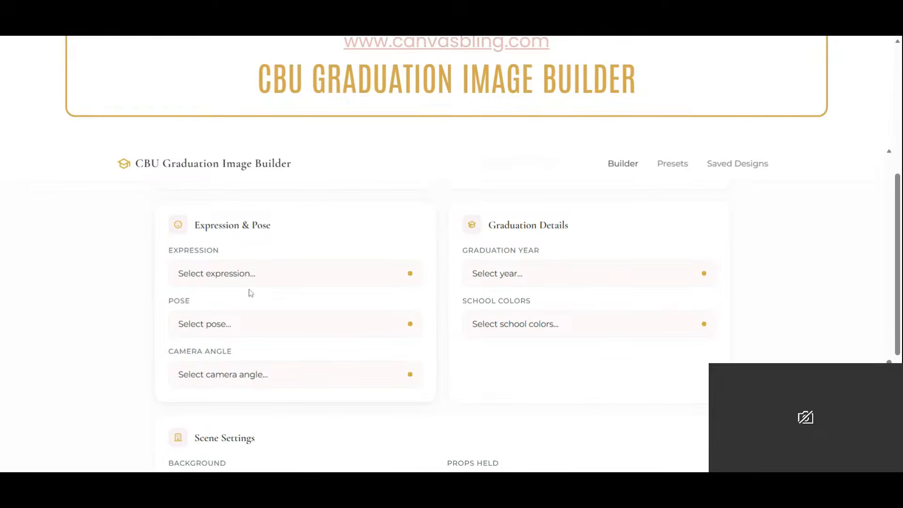
pyautogui.scroll(2, 266, 303)
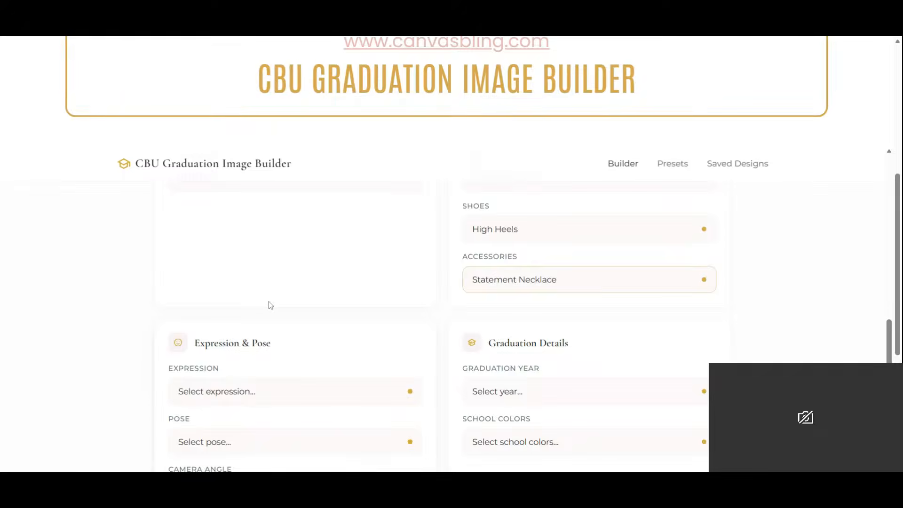
pyautogui.scroll(-3, 269, 305)
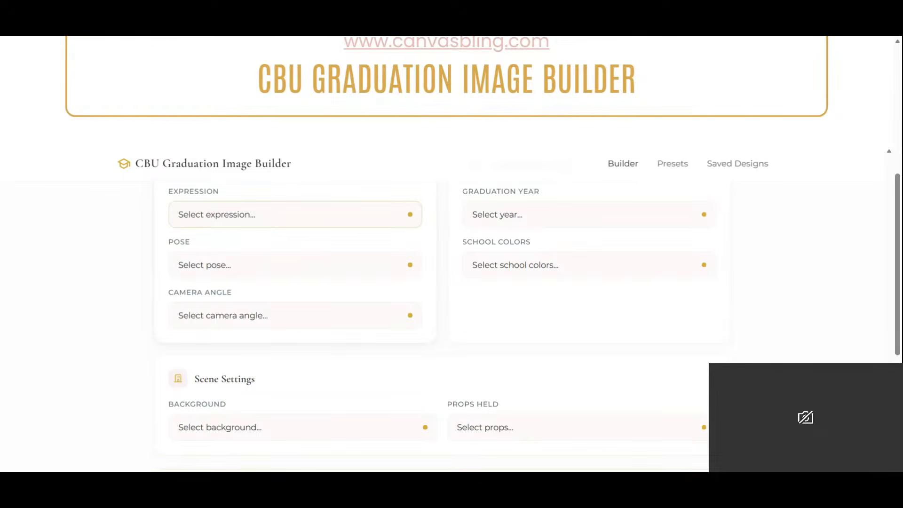
pyautogui.click(276, 253)
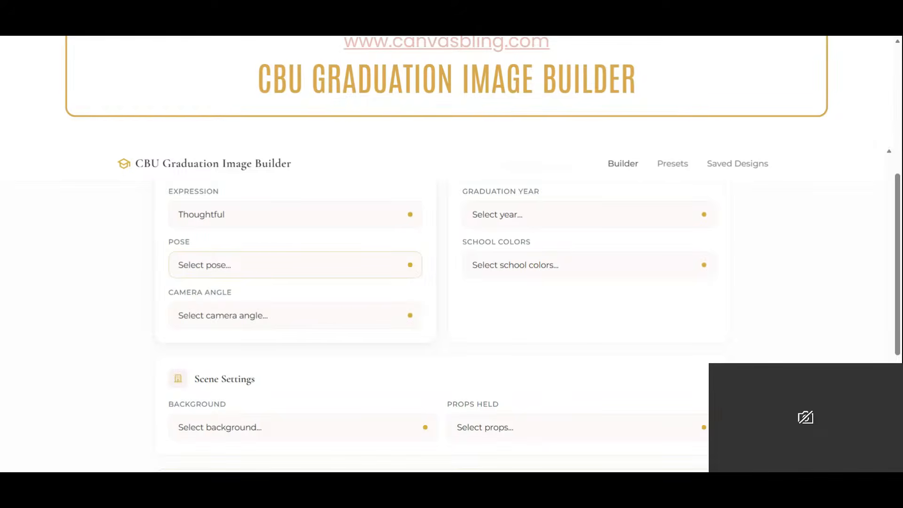
pyautogui.click(244, 331)
pyautogui.click(269, 318)
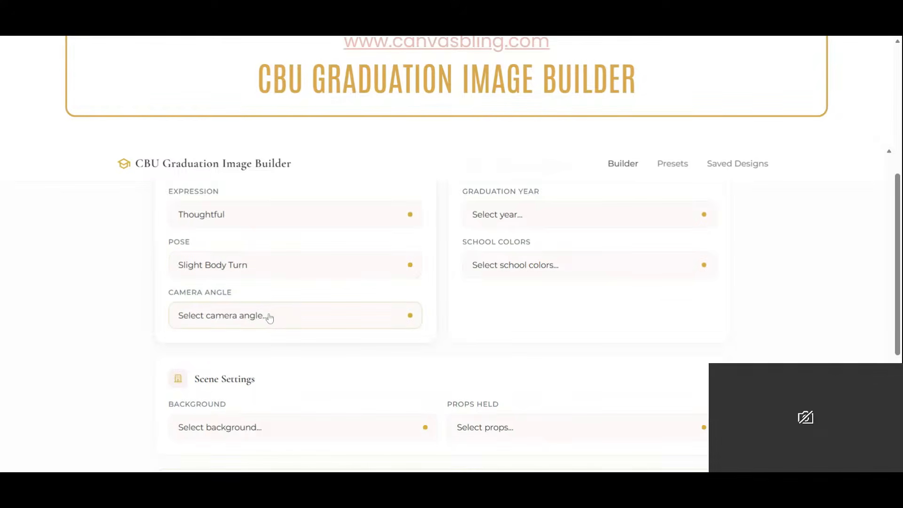
pyautogui.click(267, 402)
# - Choose Crimson & White school colors, a University Campus background and Graduation Cap (Held) as the prop
pyautogui.click(544, 274)
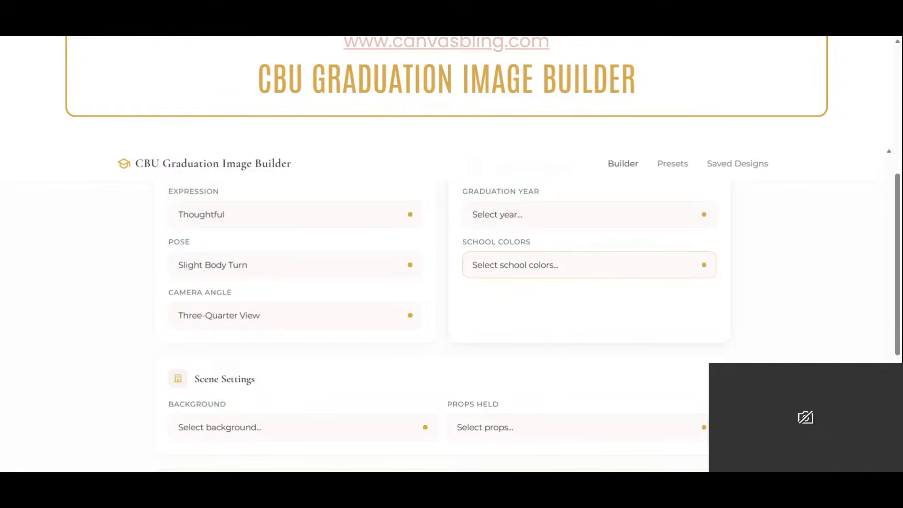
pyautogui.click(484, 262)
pyautogui.scroll(-3, 518, 273)
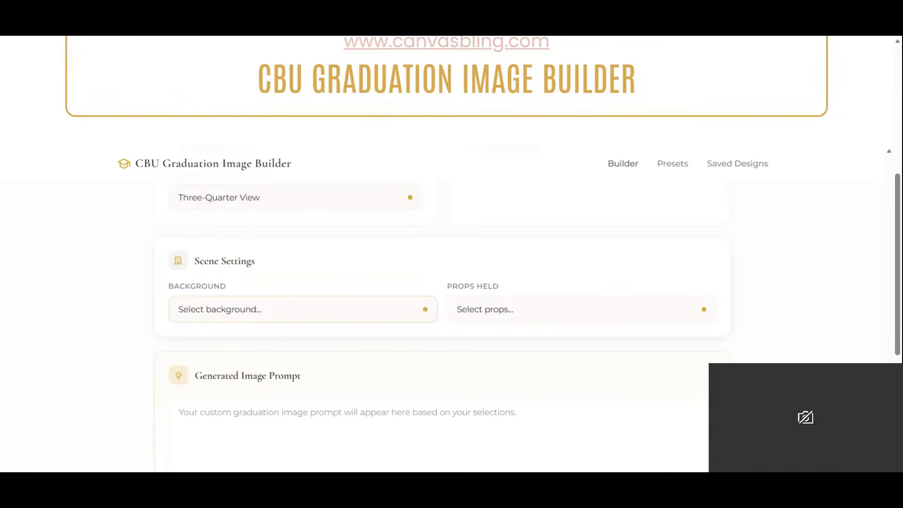
pyautogui.click(283, 343)
pyautogui.click(551, 313)
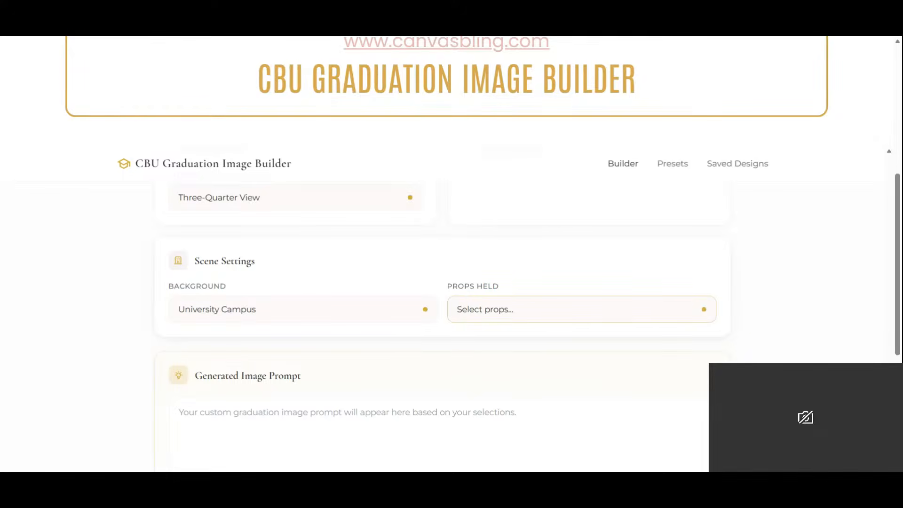
pyautogui.click(554, 344)
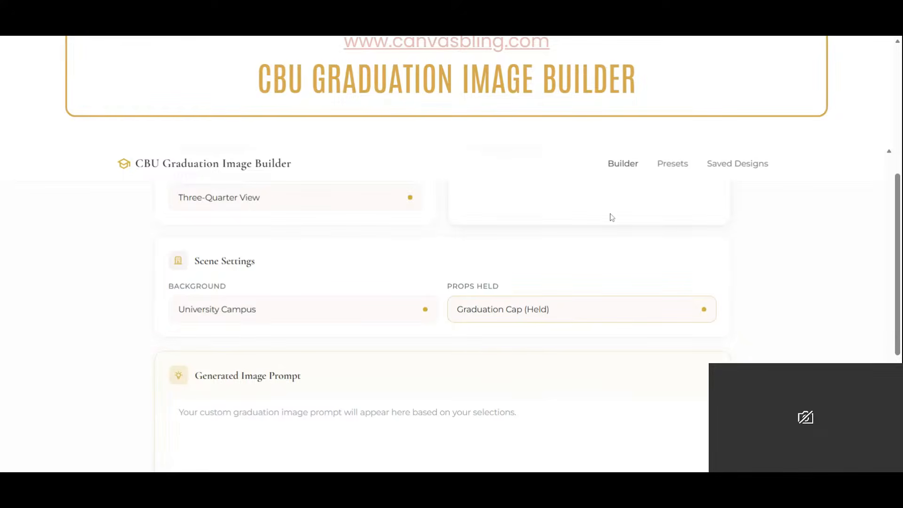
# - Generate the image prompt from the chosen options and select its entire text
pyautogui.scroll(5, 609, 215)
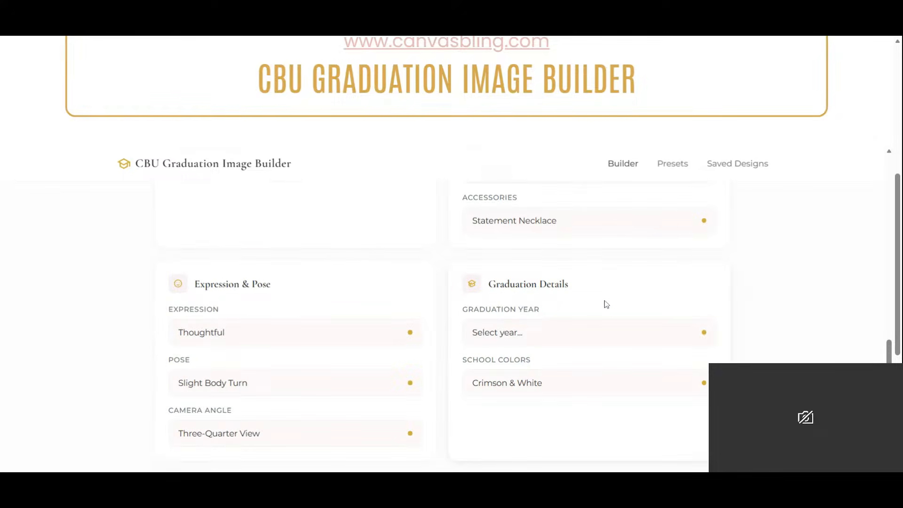
pyautogui.scroll(-5, 613, 295)
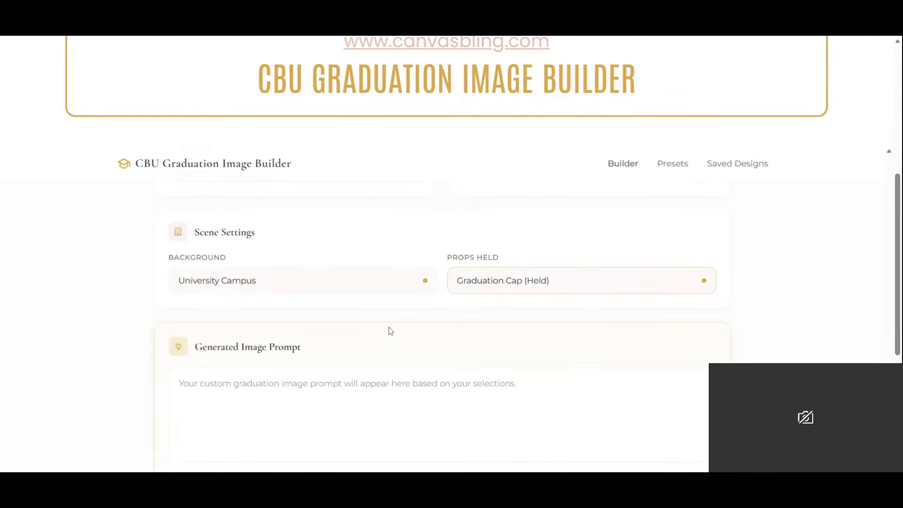
pyautogui.scroll(-1, 465, 325)
pyautogui.click(441, 435)
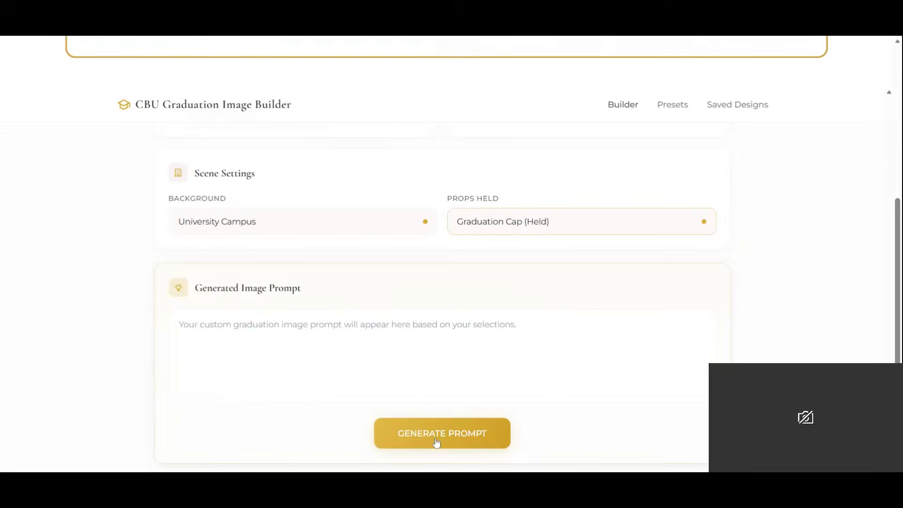
pyautogui.click(179, 324)
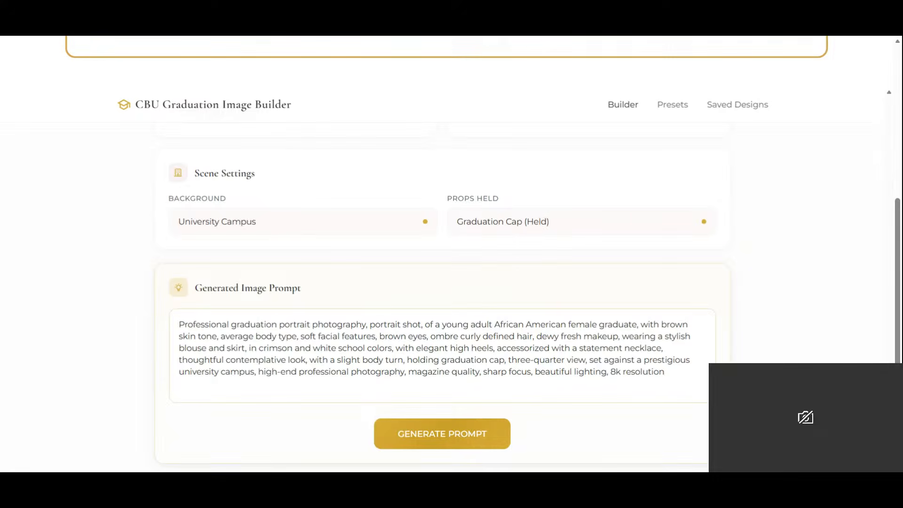
pyautogui.hotkey('ctrl', 'a')
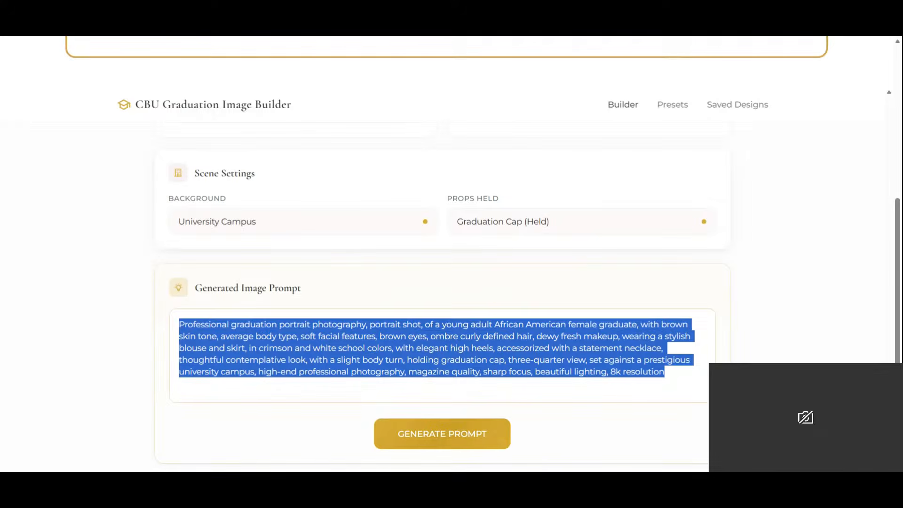
# - Switch to ChatGPT and look through the graduation portraits already created in the open chat
pyautogui.click(454, 37)
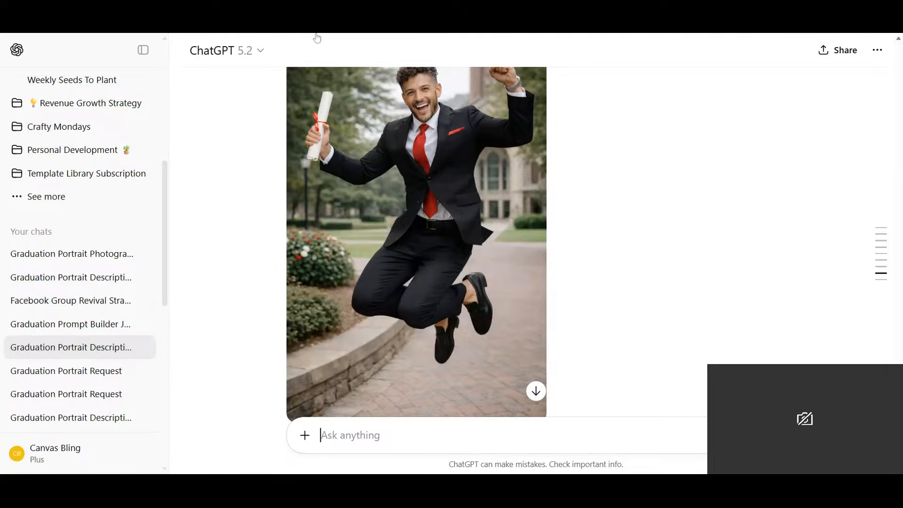
pyautogui.scroll(-6, 481, 229)
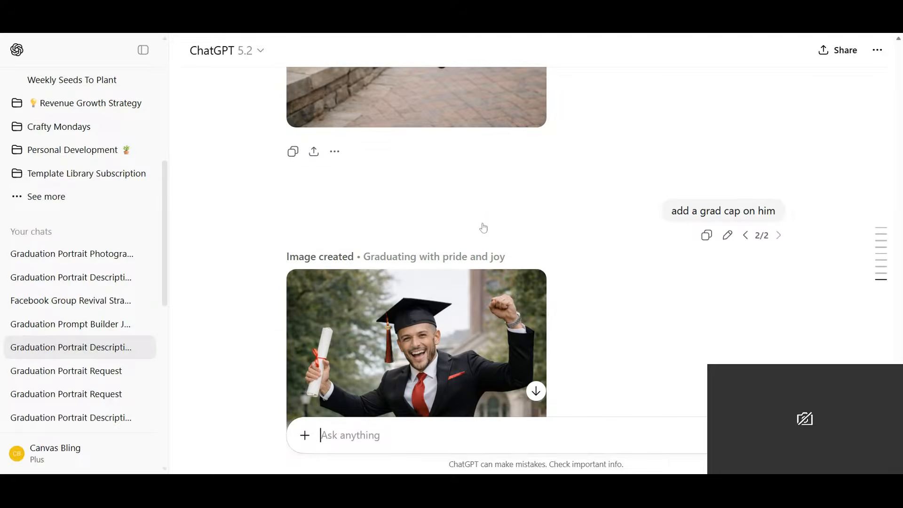
pyautogui.scroll(5, 483, 228)
pyautogui.scroll(-2, 484, 227)
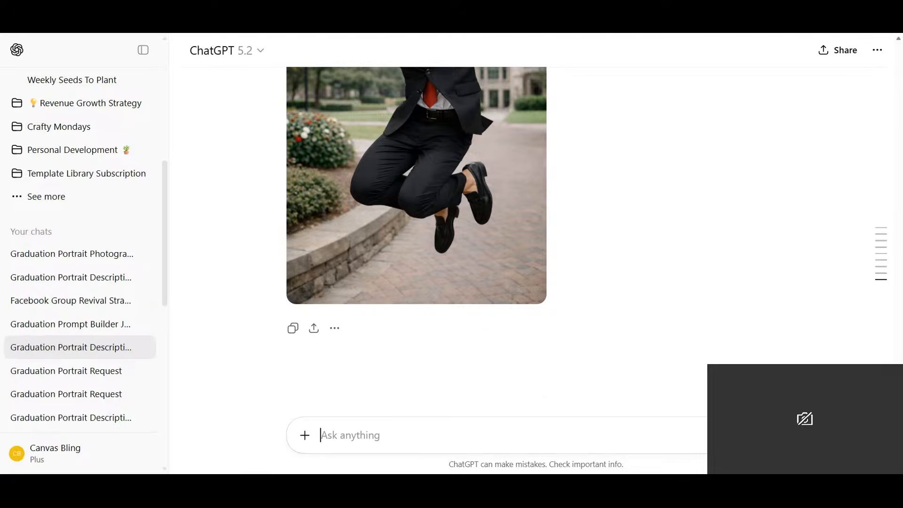
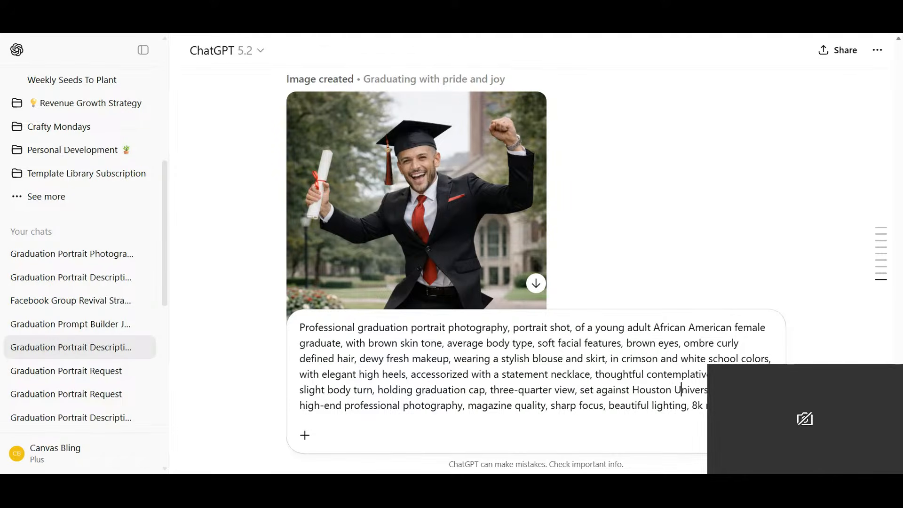
# - Insert "which is decked out with" into the prompt directly after "holding graduation cap"
pyautogui.click(486, 390)
pyautogui.write('which')
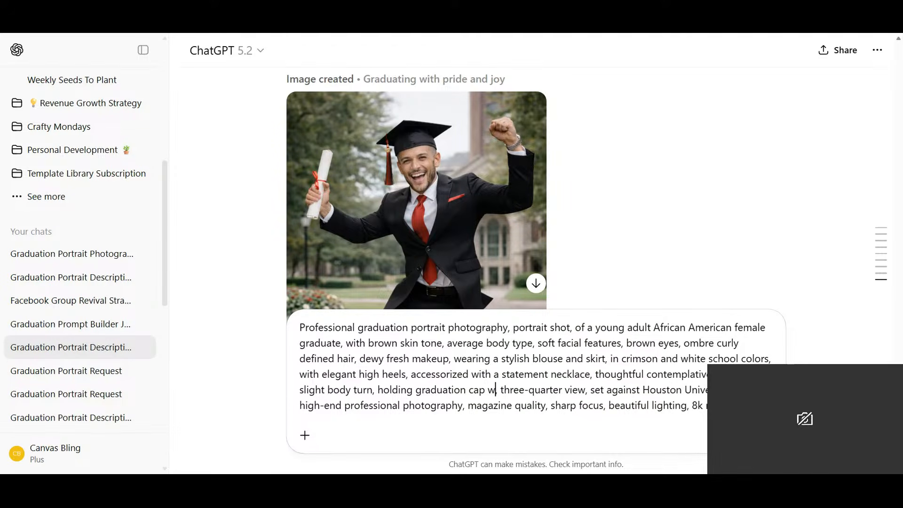
pyautogui.write(' is ded')
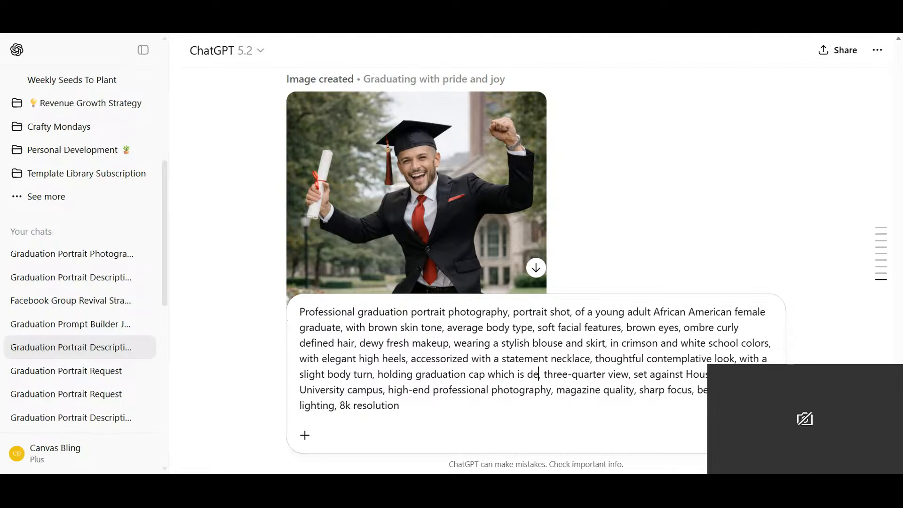
pyautogui.write('ked ')
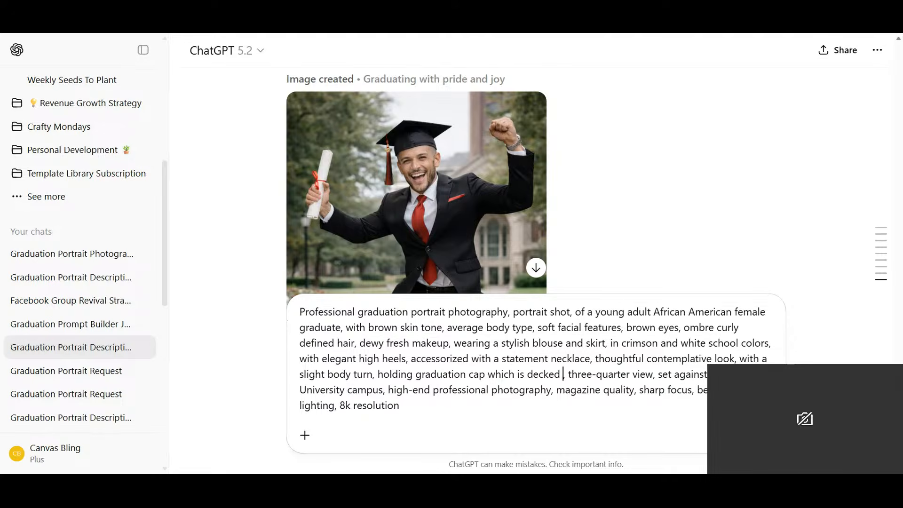
pyautogui.write('out with ')
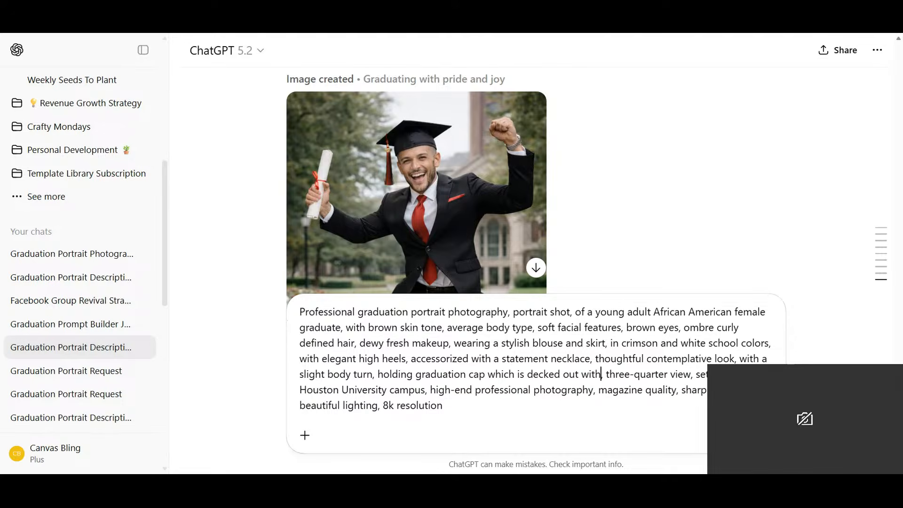
pyautogui.write('chris')
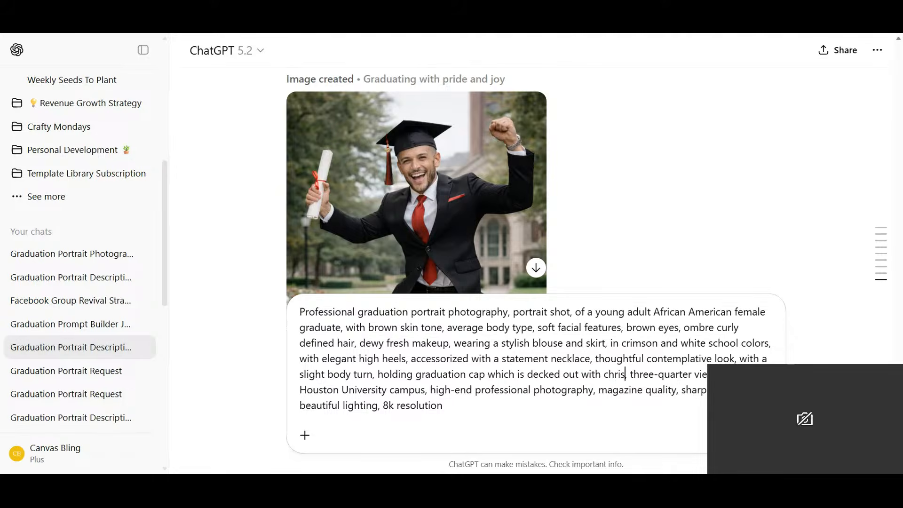
pyautogui.press('BackSpace')
pyautogui.press('BackSpace')
pyautogui.press('BackSpace')
pyautogui.press('BackSpace')
pyautogui.press('BackSpace')
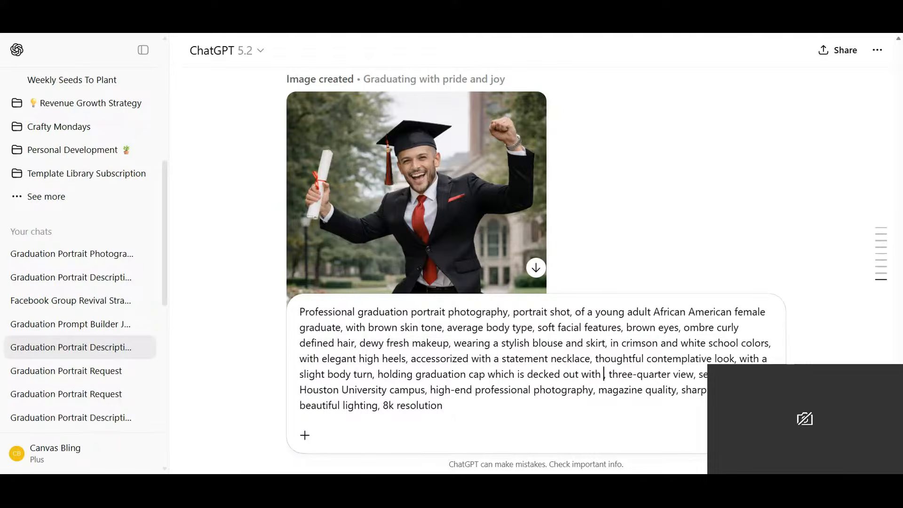
# - Add the cap lettering to the prompt as: the words "She Believed She Could So She Did"
pyautogui.write('the words ')
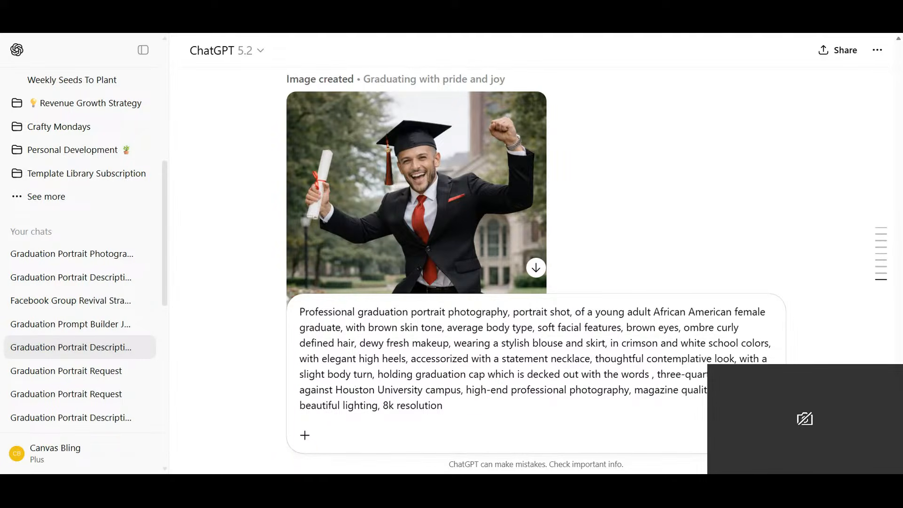
pyautogui.write('"She Bel')
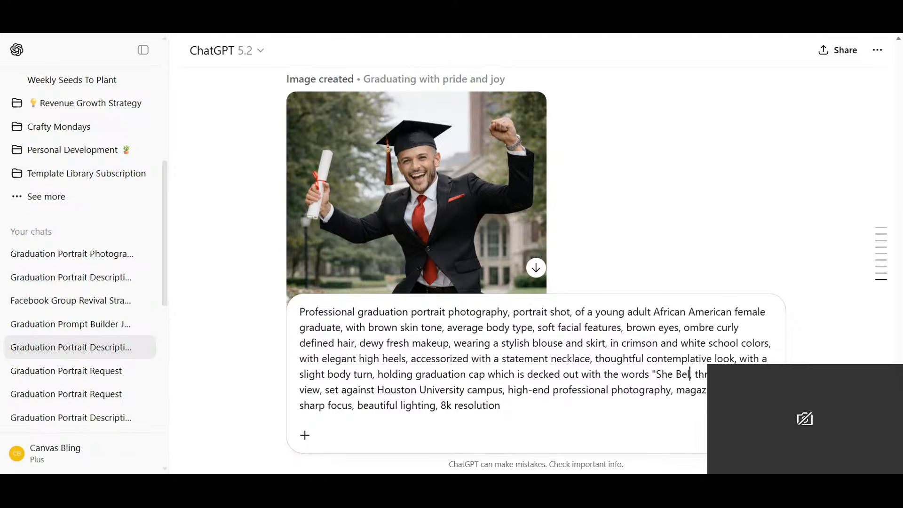
pyautogui.write('ieve')
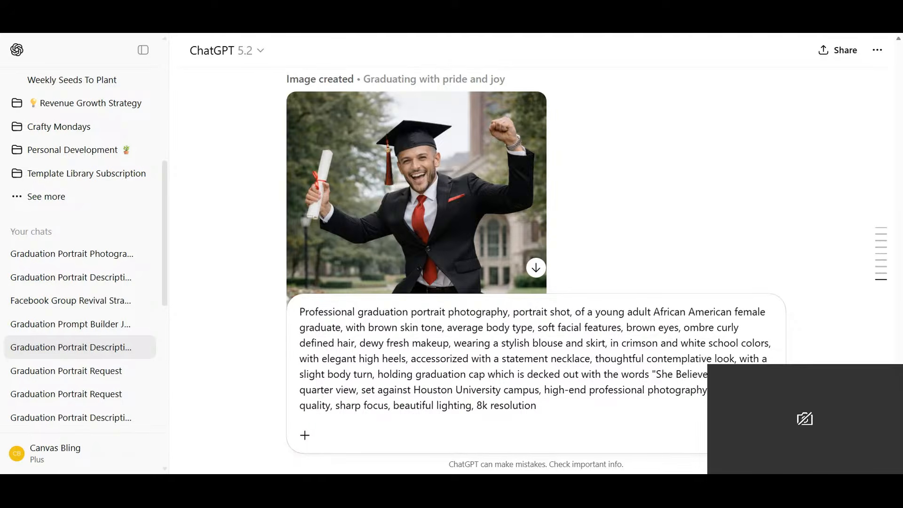
pyautogui.write('C')
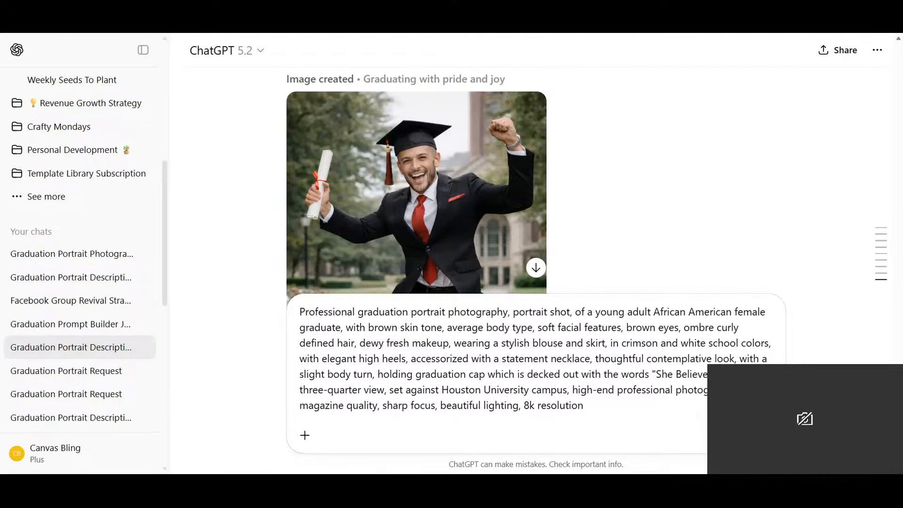
pyautogui.write('So She Di')
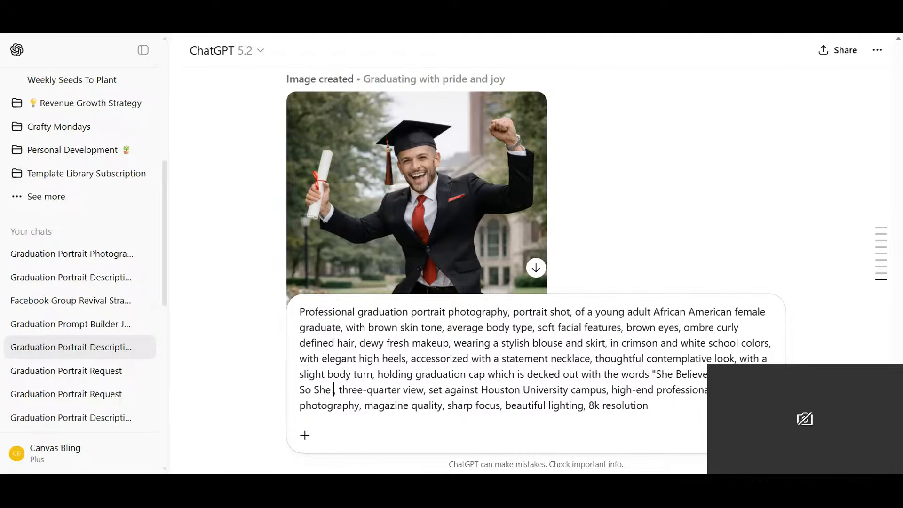
pyautogui.write('d')
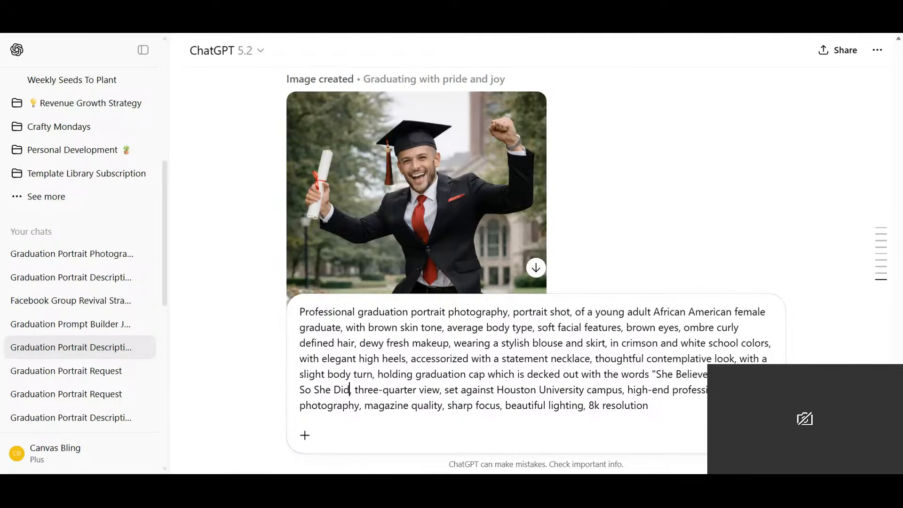
pyautogui.write('"')
pyautogui.press('Delete')
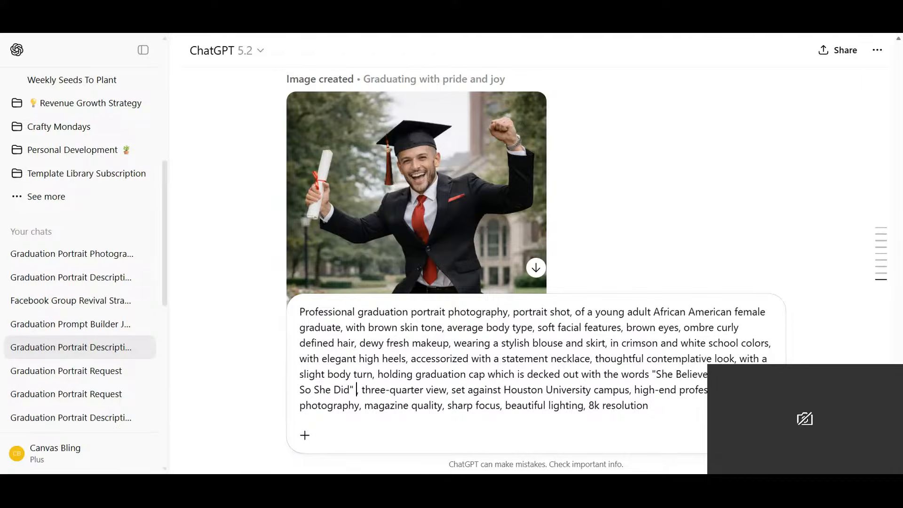
# - Begin a sentence with "It includes" after the cap quote and replace "decked" with "blinged" in the cap description
pyautogui.write('It includes')
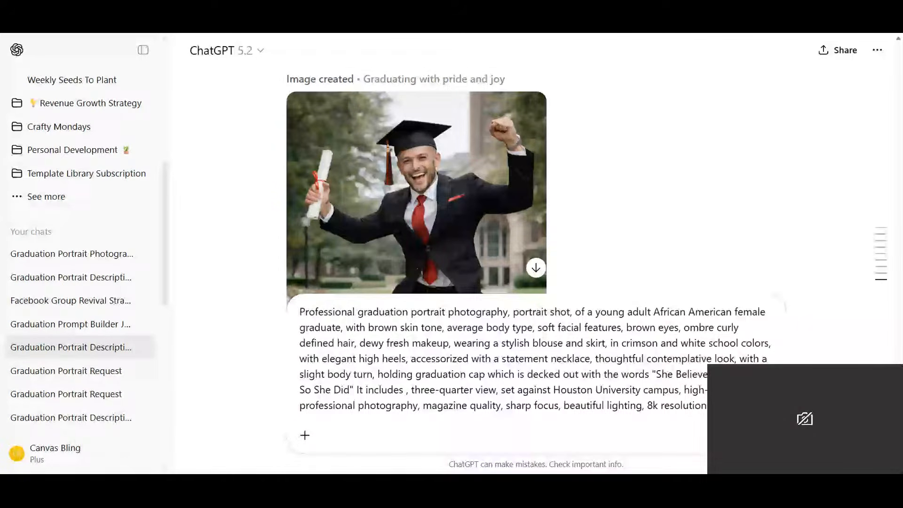
pyautogui.moveTo(560, 374); pyautogui.dragTo(528, 375)
pyautogui.write('blinged')
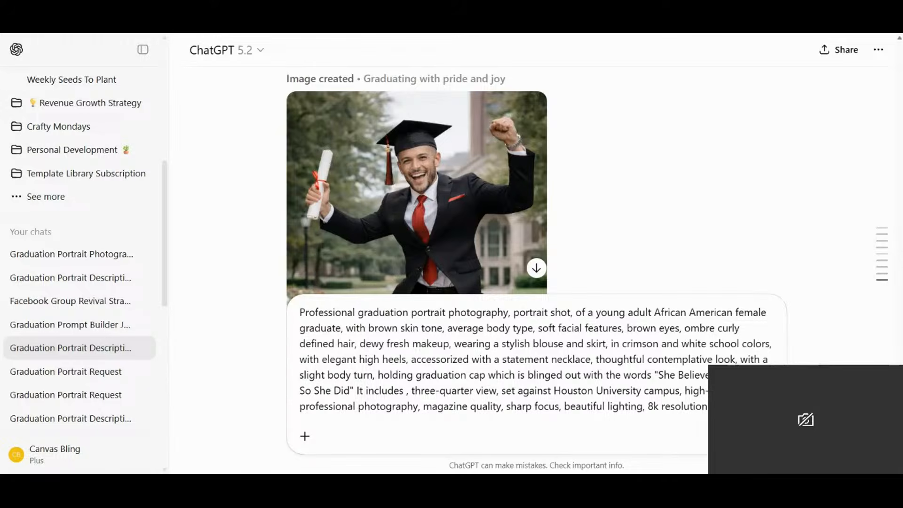
# - Complete the "It includes" sentence with "clear and red bling," and submit the portrait prompt
pyautogui.click(357, 391)
pyautogui.click(407, 390)
pyautogui.write('white')
pyautogui.press('BackSpace')
pyautogui.press('BackSpace')
pyautogui.press('BackSpace')
pyautogui.press('BackSpace')
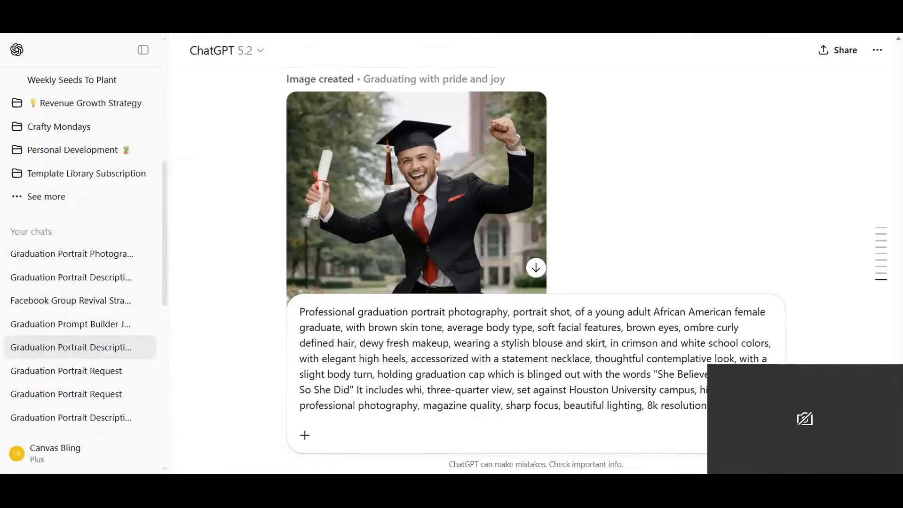
pyautogui.press('BackSpace')
pyautogui.write('clea')
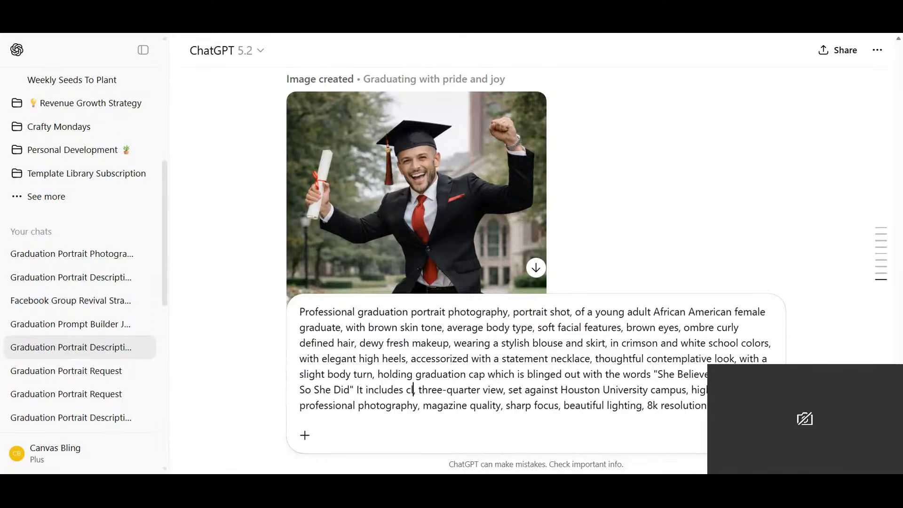
pyautogui.write('r and ')
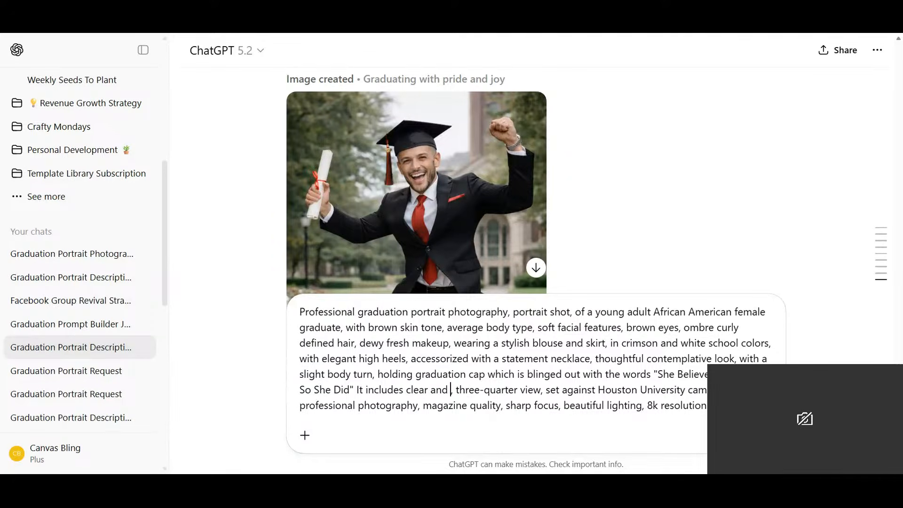
pyautogui.write('red ')
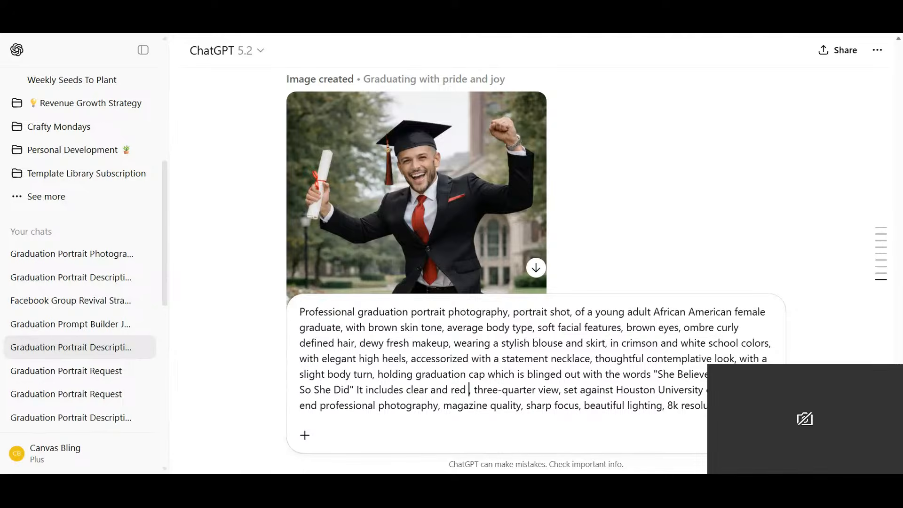
pyautogui.write('bl')
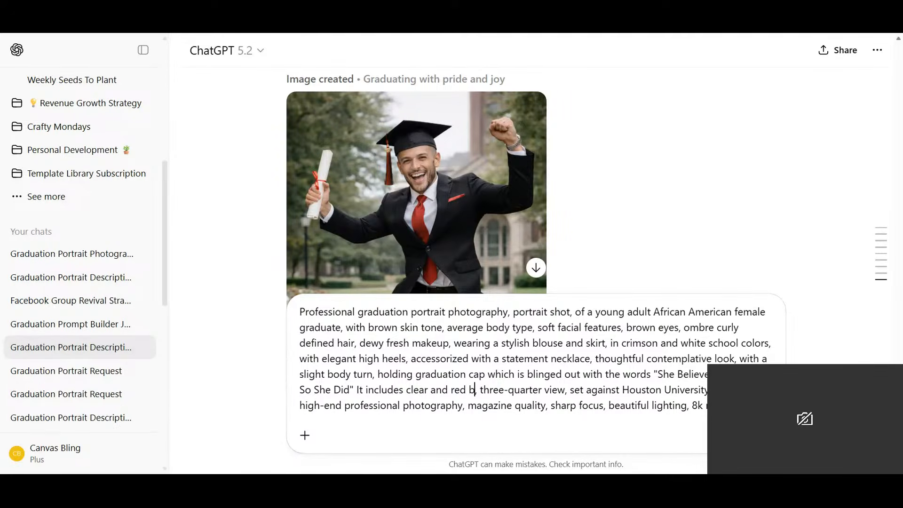
pyautogui.write('ing')
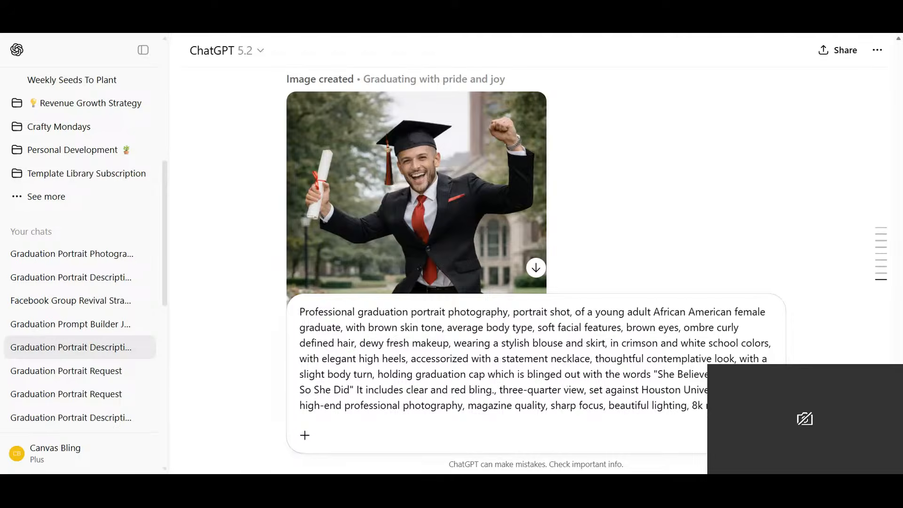
pyautogui.press('Delete')
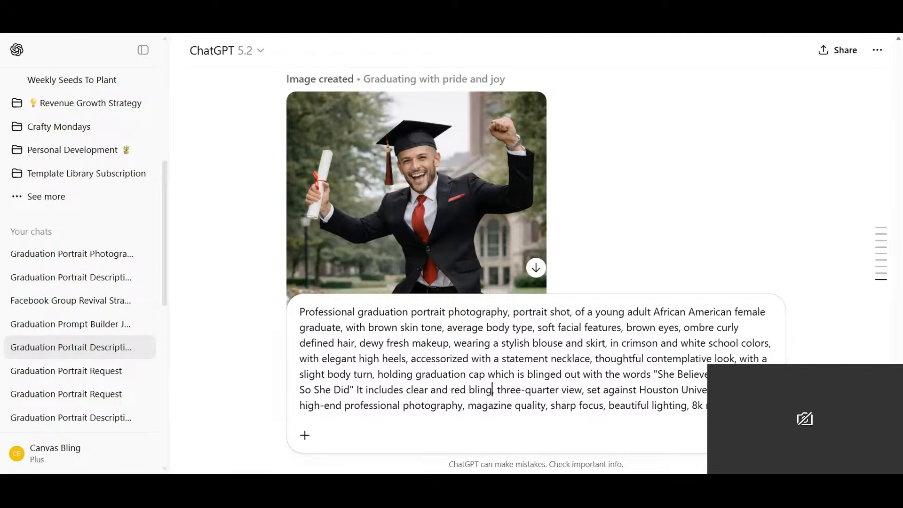
pyautogui.write(',')
pyautogui.press('Return')
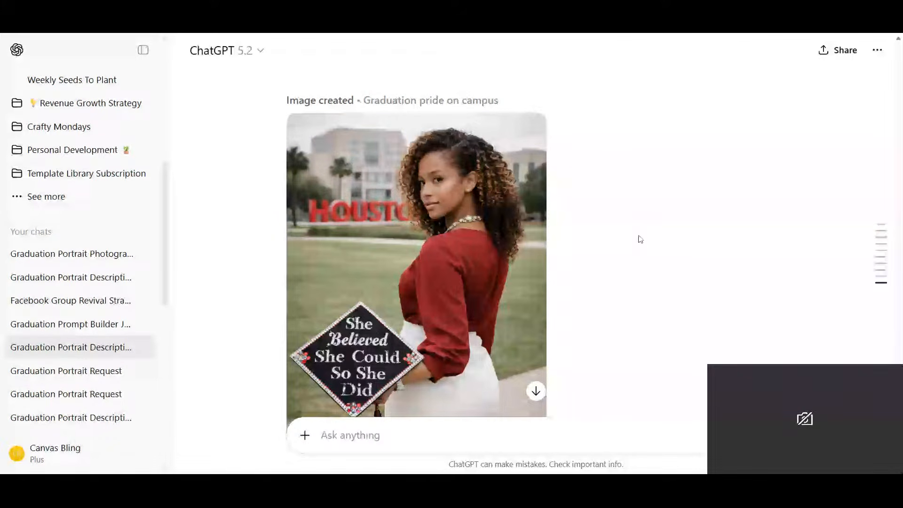
# - Review the generated Houston campus portrait and start a follow-up request with "Make her face forward"
pyautogui.scroll(-1, 640, 240)
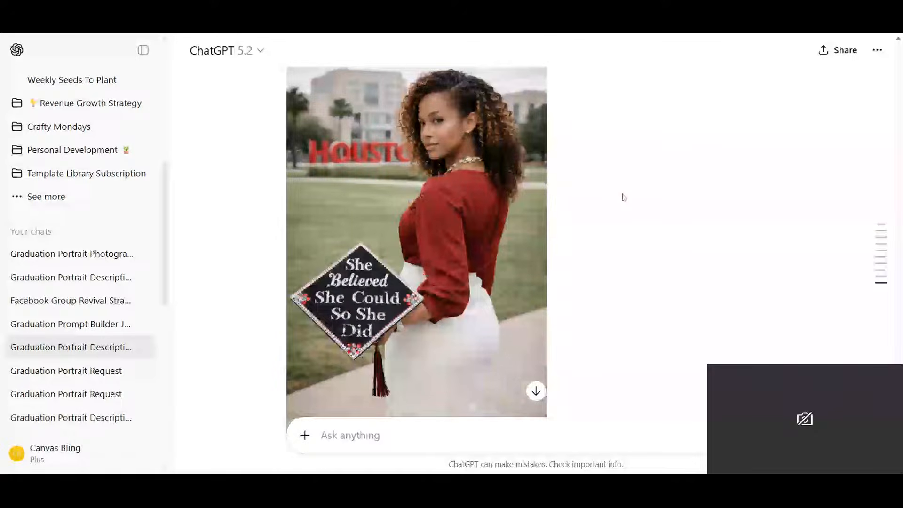
pyautogui.scroll(1, 623, 197)
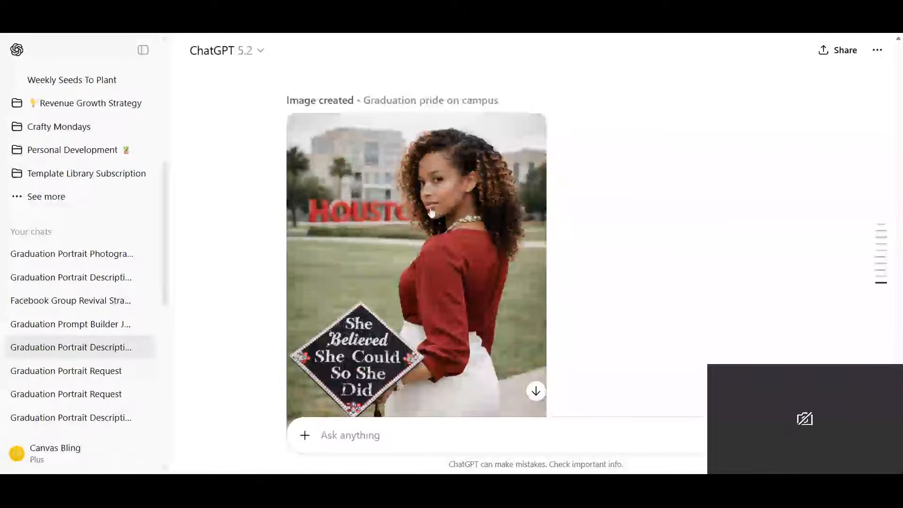
pyautogui.scroll(-2, 431, 214)
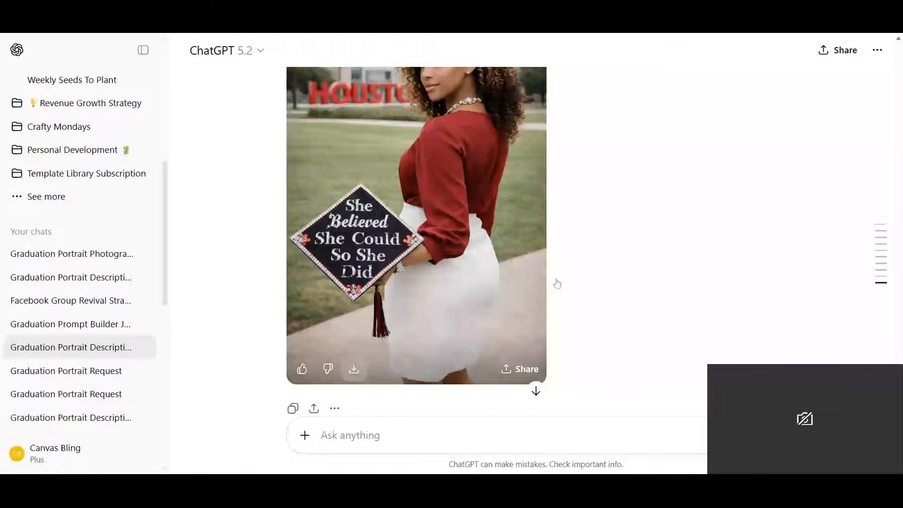
pyautogui.scroll(3, 558, 284)
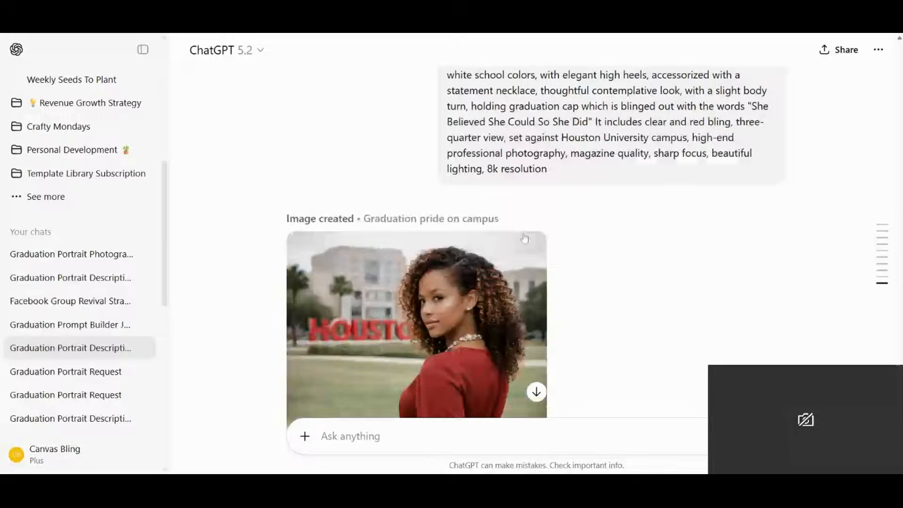
pyautogui.scroll(-2, 525, 239)
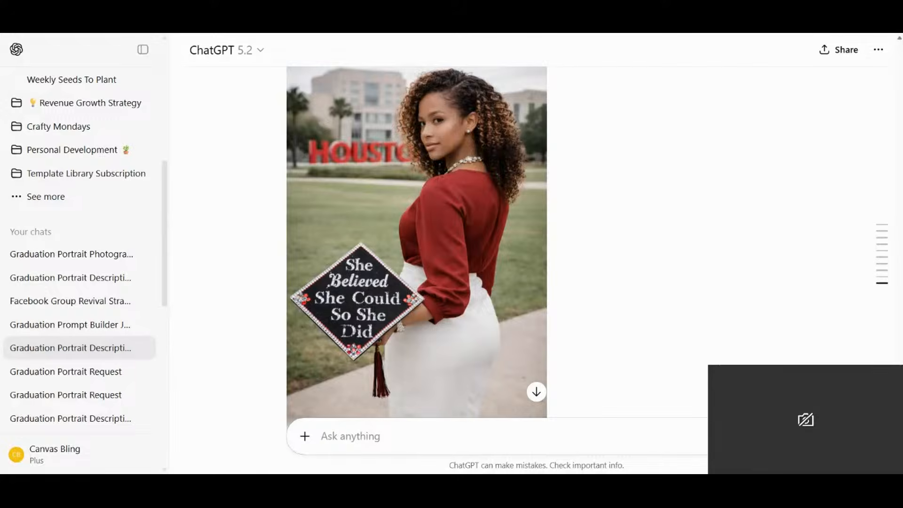
pyautogui.write('Make her')
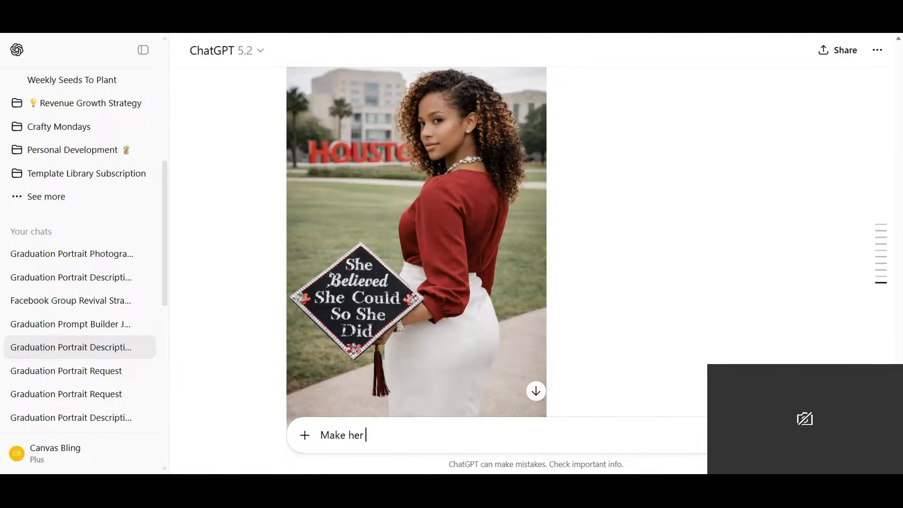
pyautogui.write('stand for')
pyautogui.write('ward')
pyautogui.press('BackSpace')
pyautogui.press('BackSpace')
pyautogui.press('BackSpace')
pyautogui.press('BackSpace')
pyautogui.press('BackSpace')
pyautogui.press('BackSpace')
pyautogui.press('BackSpace')
pyautogui.press('BackSpace')
pyautogui.press('BackSpace')
pyautogui.press('BackSpace')
pyautogui.press('BackSpace')
pyautogui.press('BackSpace')
pyautogui.press('BackSpace')
pyautogui.press('BackSpace')
pyautogui.write('face forward wearing a ')
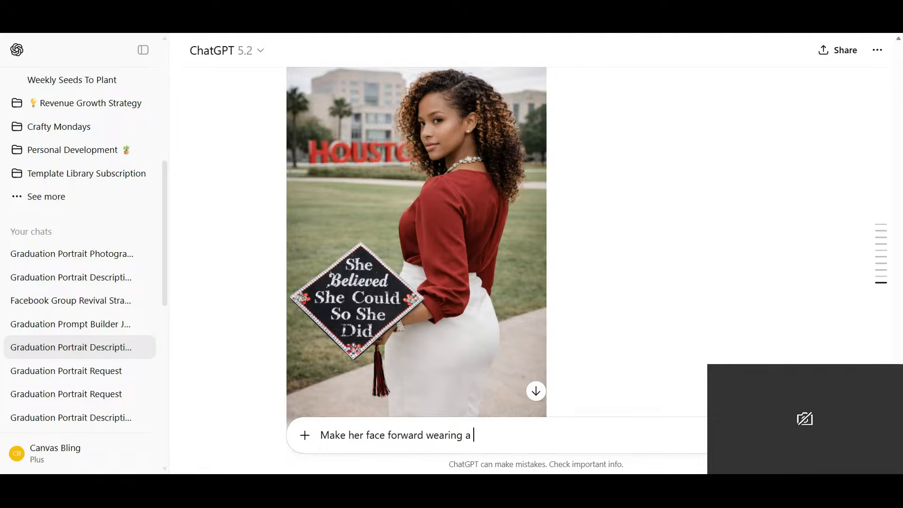
pyautogui.write('grad gown over')
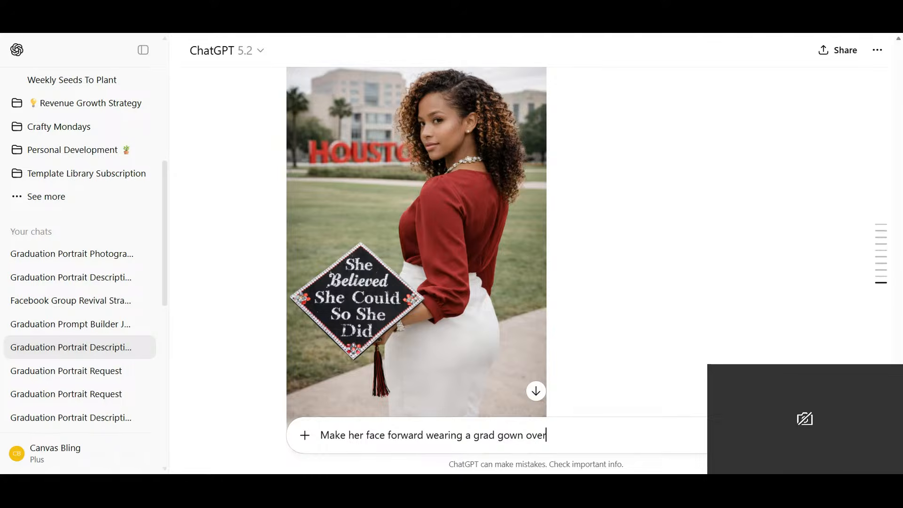
pyautogui.write(' her outf')
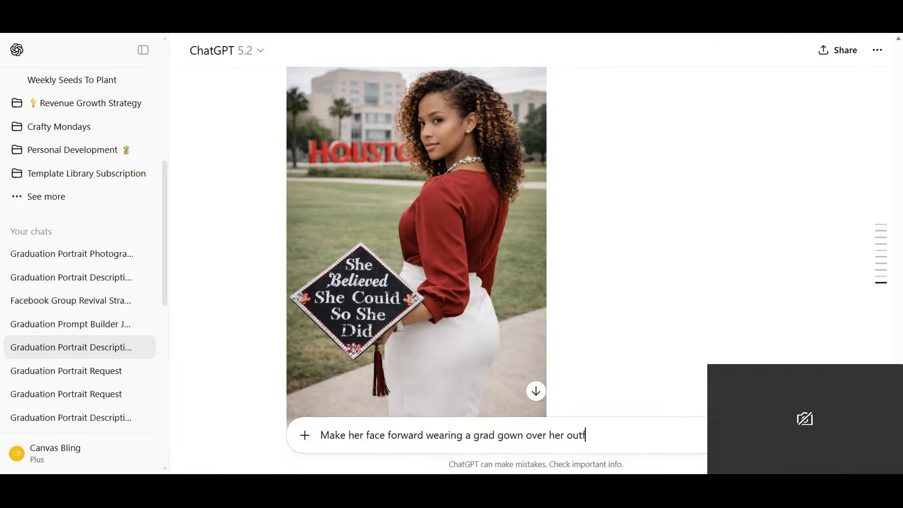
pyautogui.write('it and point the hat to')
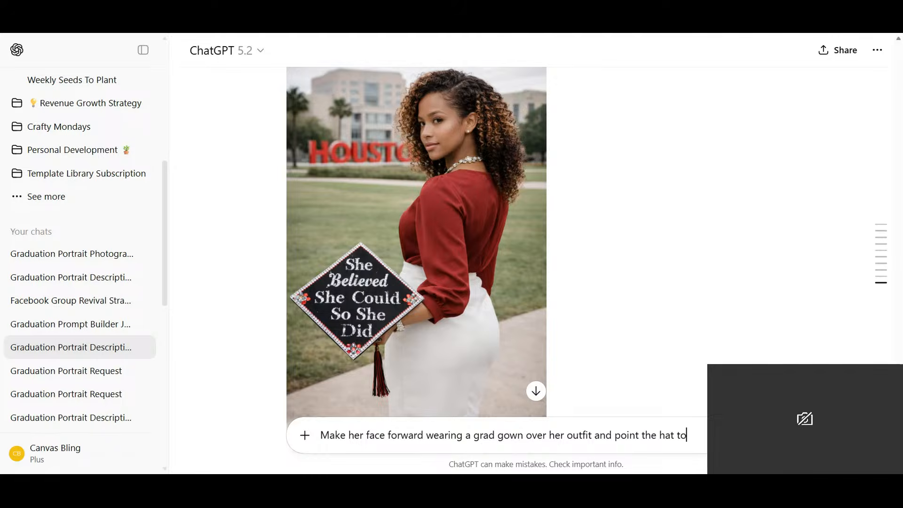
pyautogui.write('wards the ')
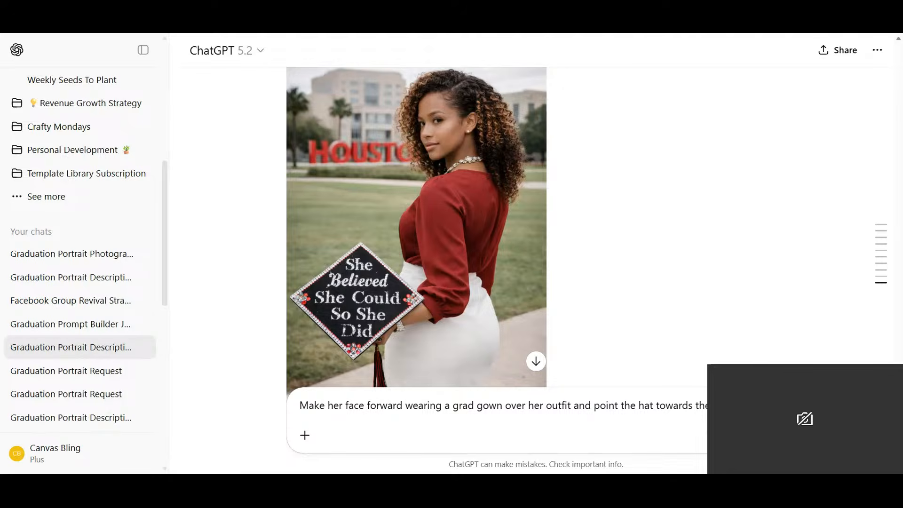
pyautogui.write('is smili')
# - Finish the follow-up with "and point the hat towards the camera. She is smiling excitedly" and submit it
pyautogui.write('ng ')
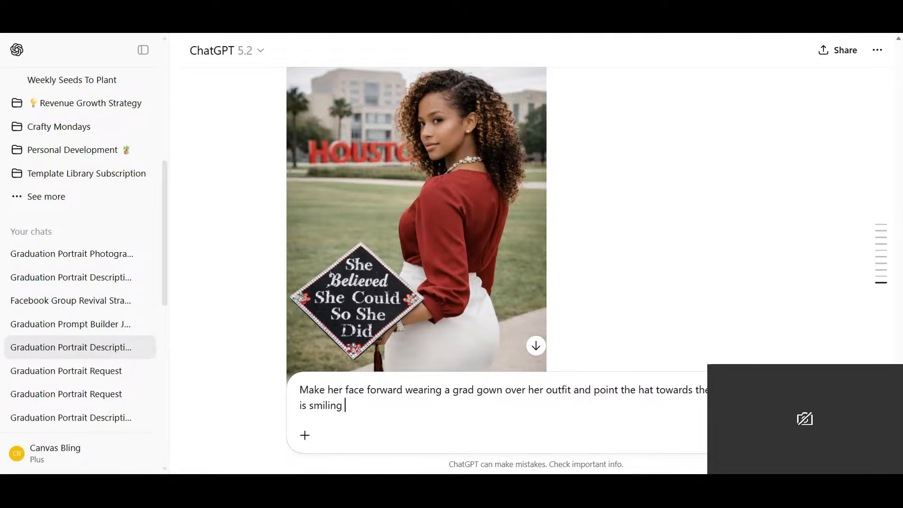
pyautogui.write('excitedly')
pyautogui.press('Return')
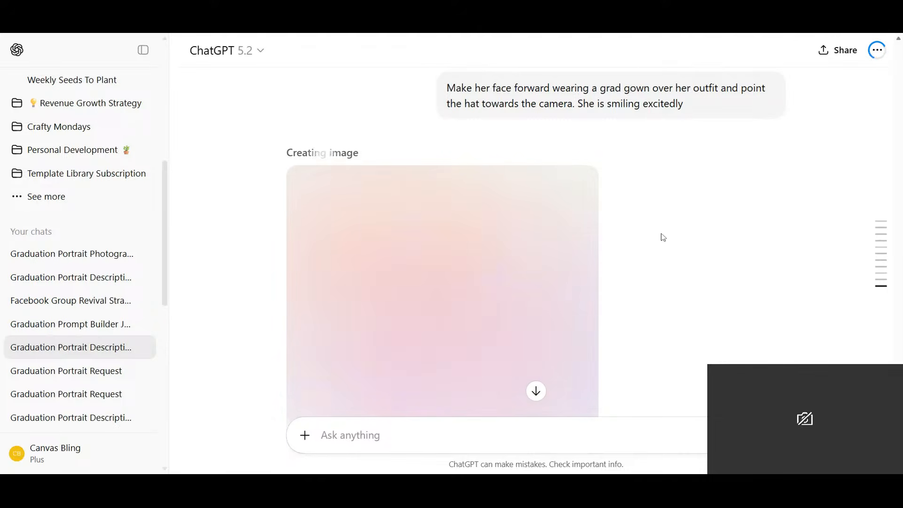
# - Review the gowned portrait and draft "Put the cap on her head and do a full body shot showing off her gold high heels"
pyautogui.scroll(-2, 664, 236)
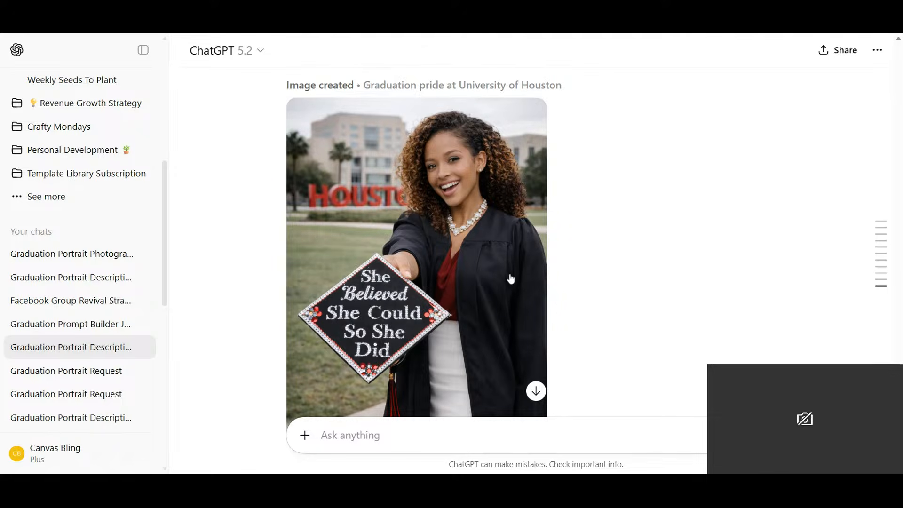
pyautogui.scroll(-1, 509, 279)
pyautogui.scroll(-1, 508, 278)
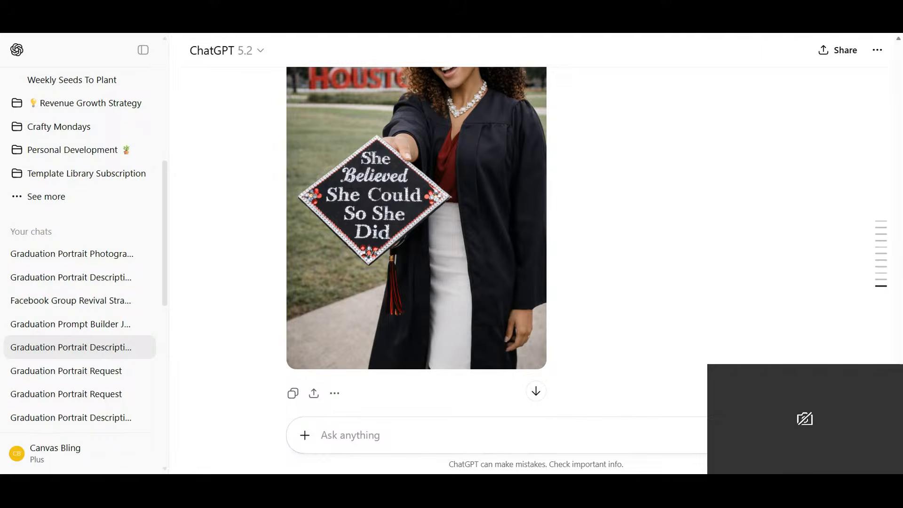
pyautogui.write('Put the cap on her he')
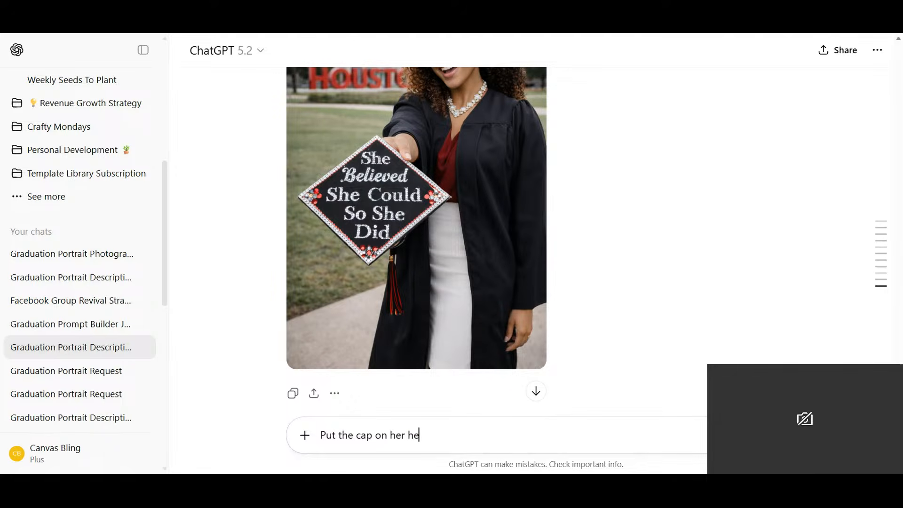
pyautogui.write('ad and do a full body s')
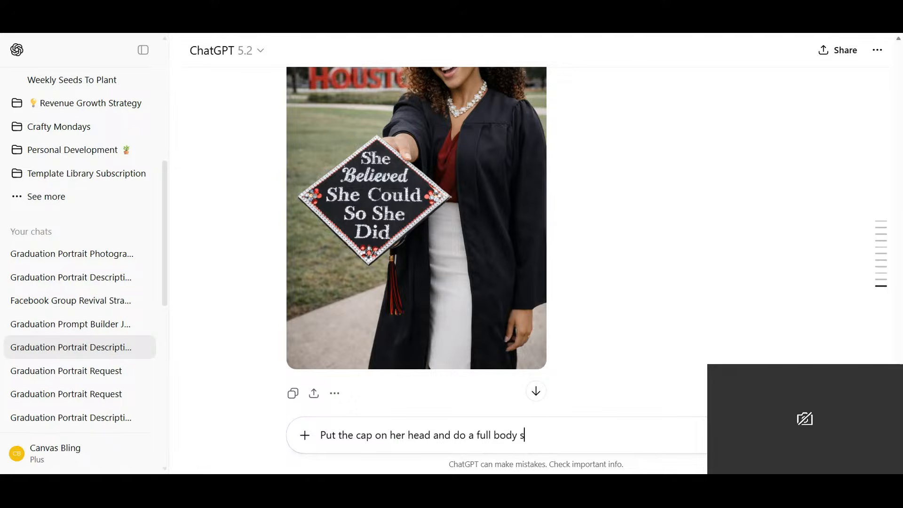
pyautogui.write('hot showing off her gold high heels')
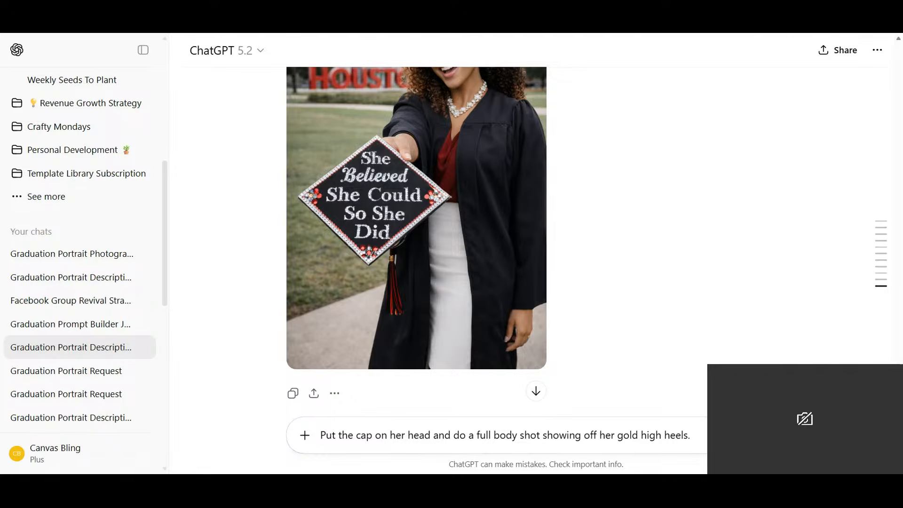
pyautogui.write('. and')
# - Add the sentence "Also put 1 hand on her hip" to the full-body request and submit it
pyautogui.press('BackSpace')
pyautogui.press('BackSpace')
pyautogui.press('BackSpace')
pyautogui.write('Also pu ')
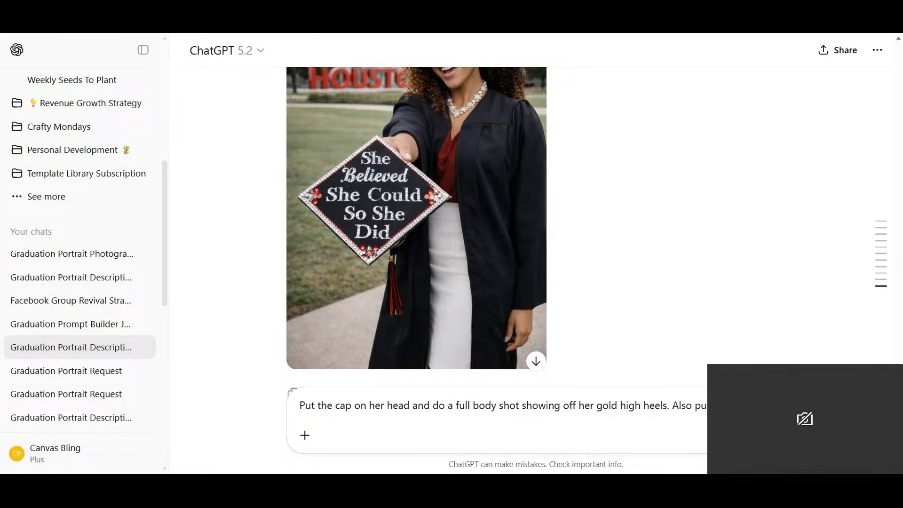
pyautogui.write('her hip')
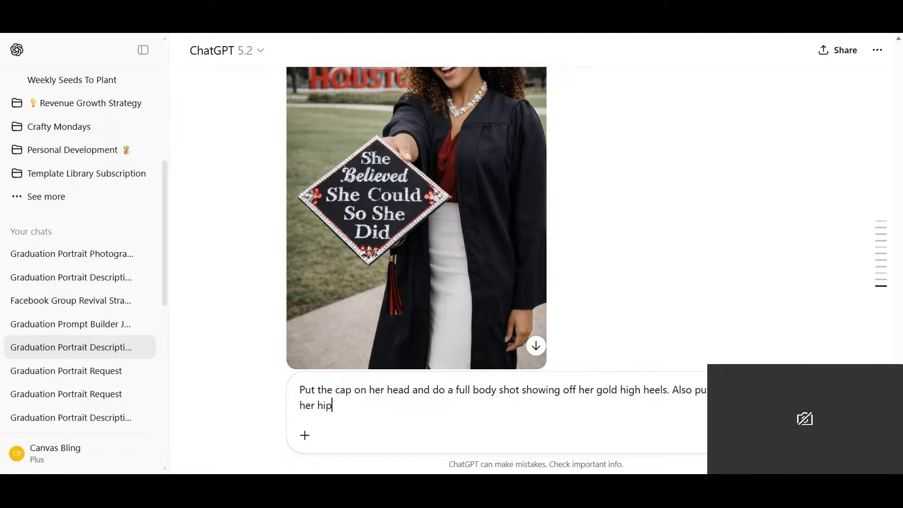
pyautogui.press('Return')
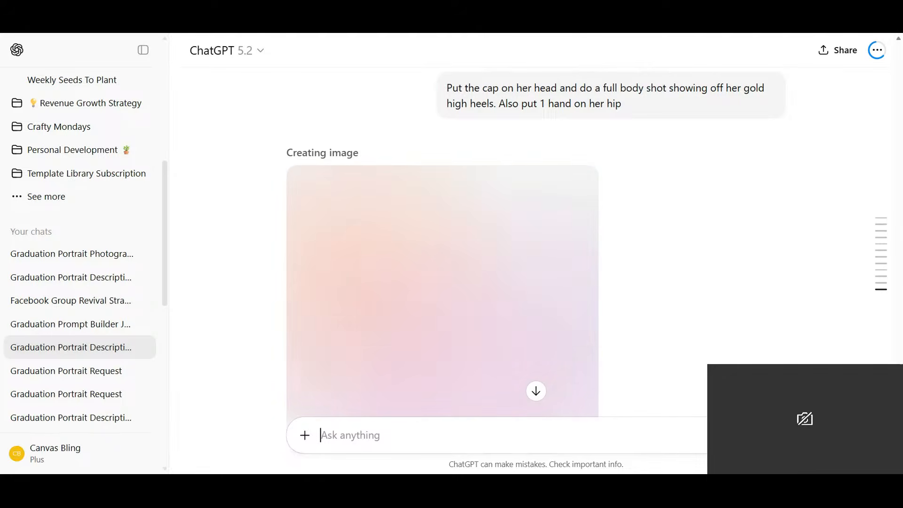
# - Review the full-body portrait and submit the request "remove the words from her cap"
pyautogui.scroll(-2, 510, 123)
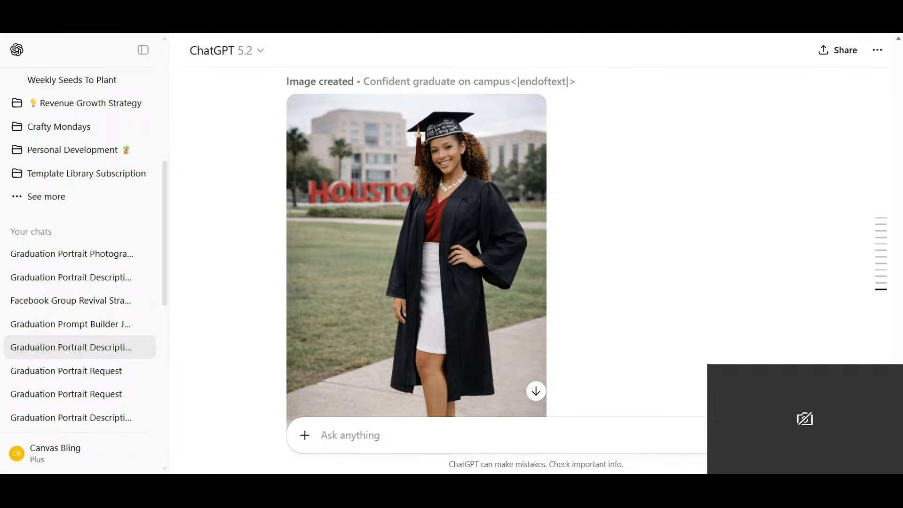
pyautogui.write('remove th')
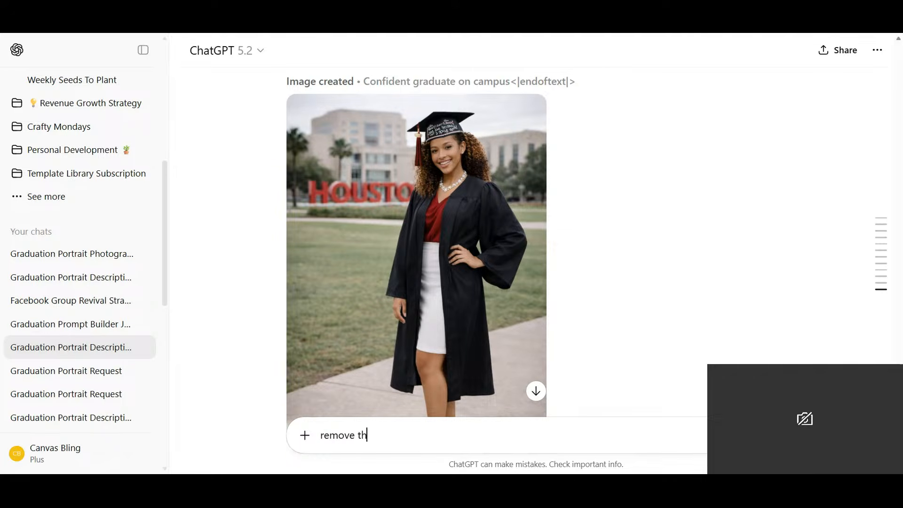
pyautogui.write('e words from her ca')
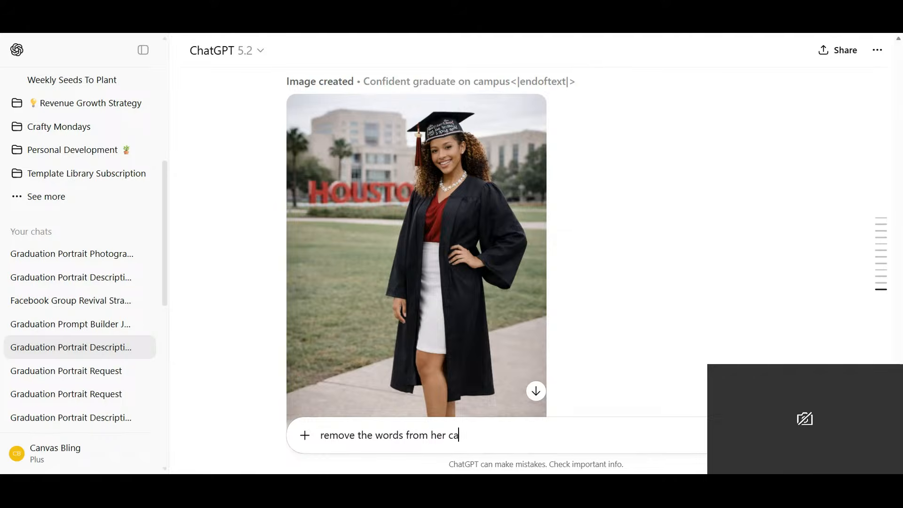
pyautogui.write('p')
pyautogui.press('Return')
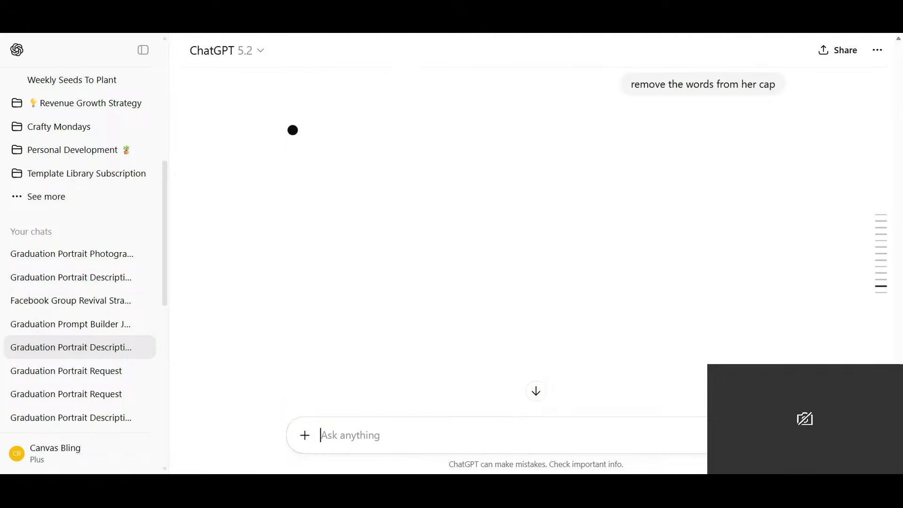
# - Examine the earlier full-body portrait and its regenerated version, from the cap down to the gold heels
pyautogui.scroll(5, 596, 135)
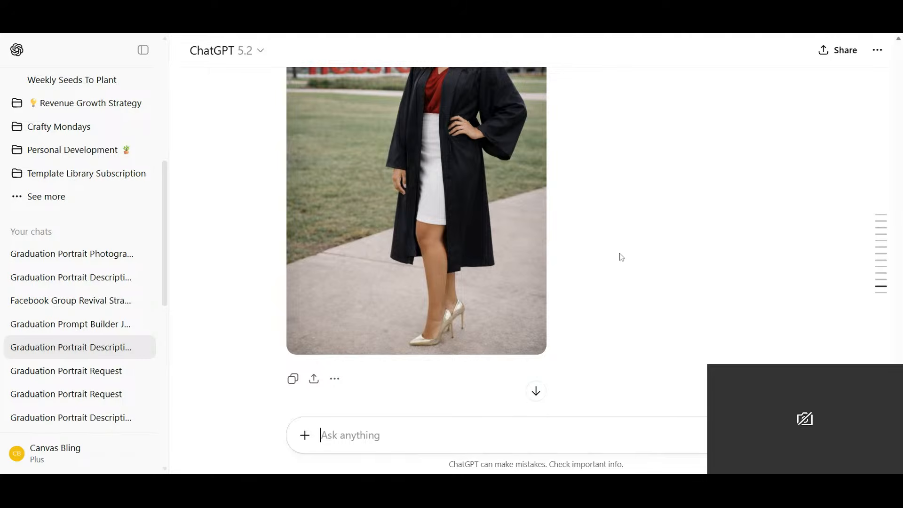
pyautogui.moveTo(422, 306)
pyautogui.scroll(10, 422, 306)
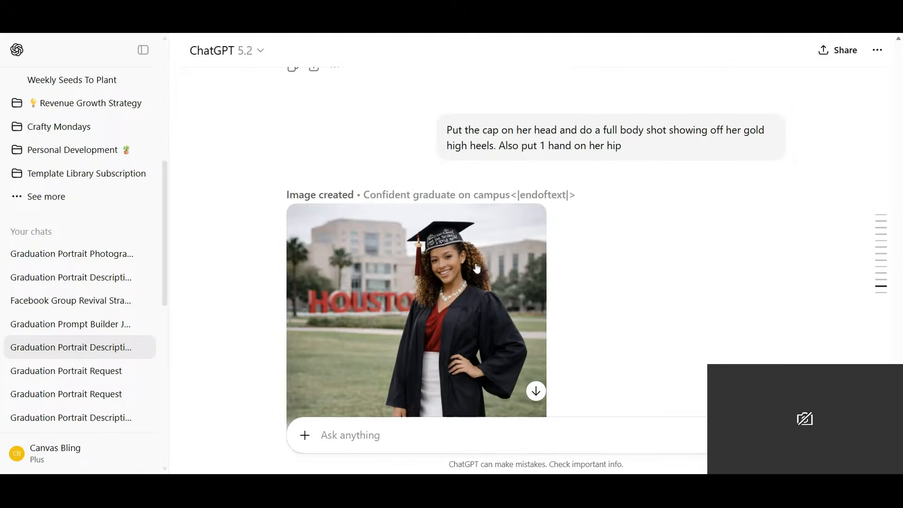
pyautogui.scroll(-12, 475, 265)
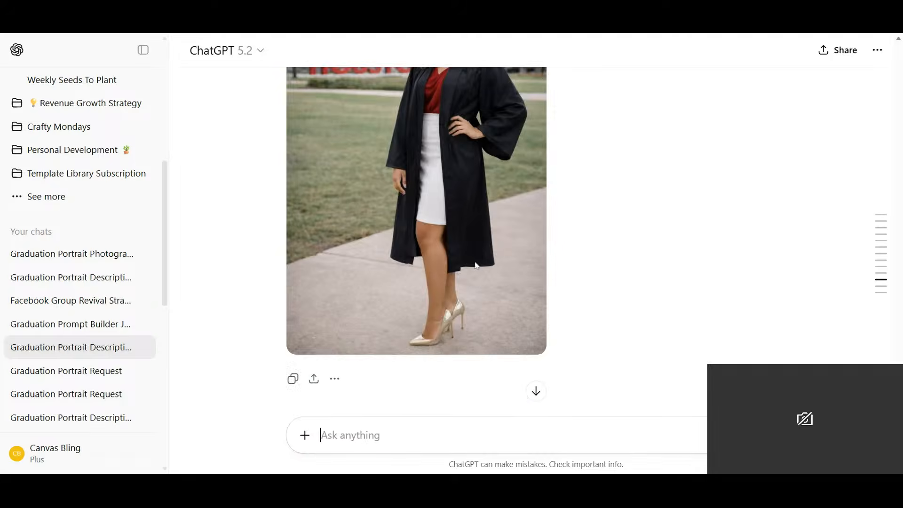
pyautogui.scroll(-2, 475, 265)
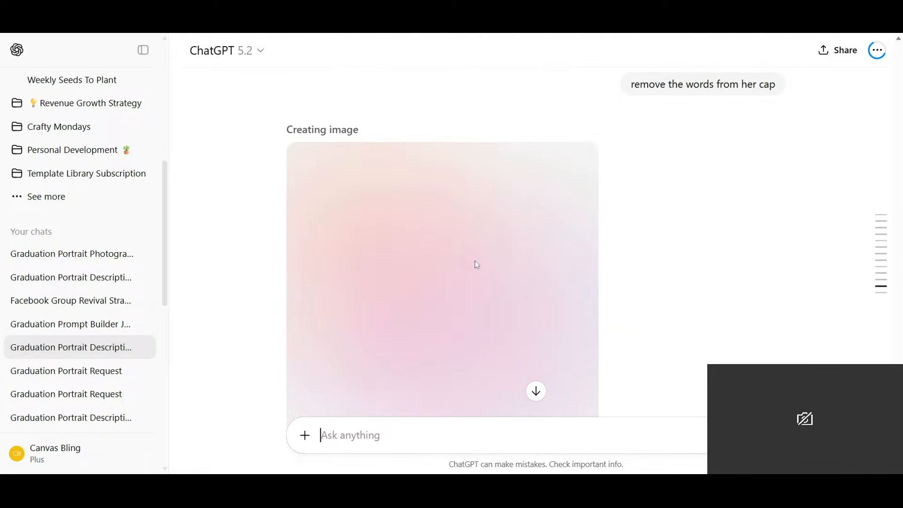
pyautogui.scroll(-6, 475, 266)
pyautogui.scroll(5, 475, 266)
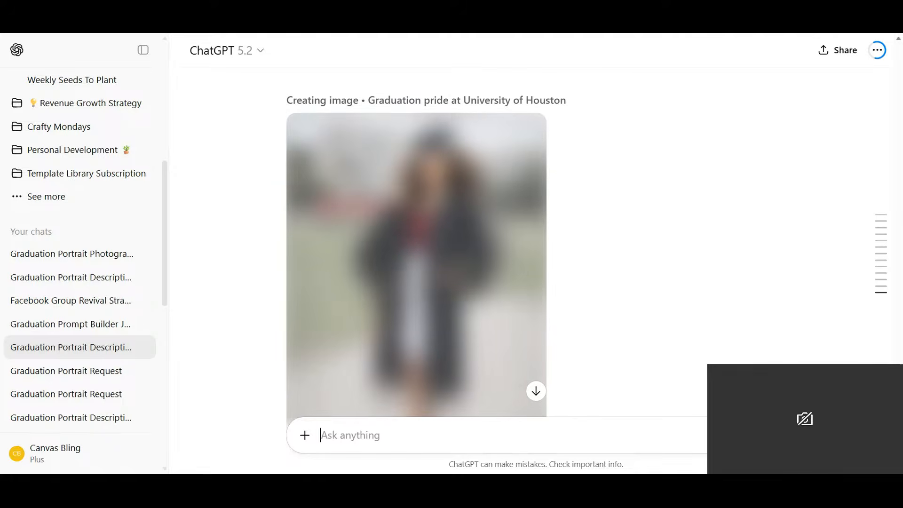
pyautogui.moveTo(881, 272)
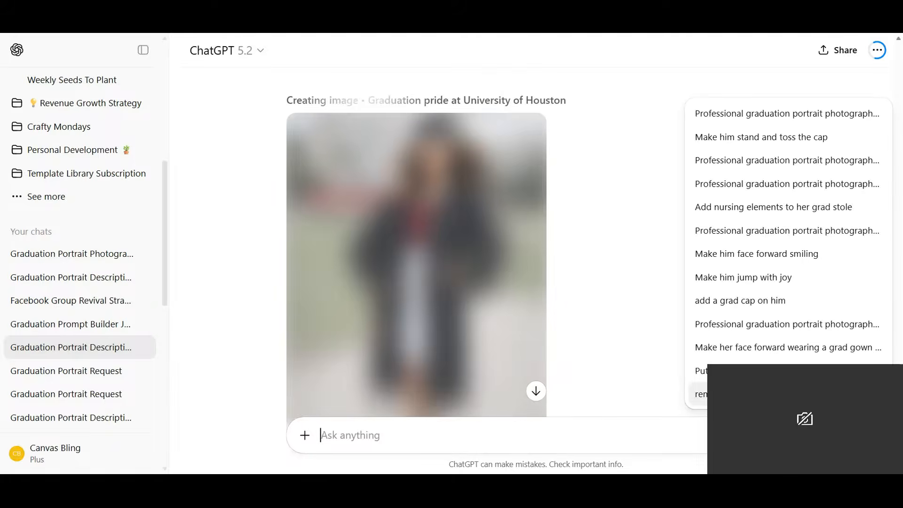
pyautogui.scroll(-1, 536, 255)
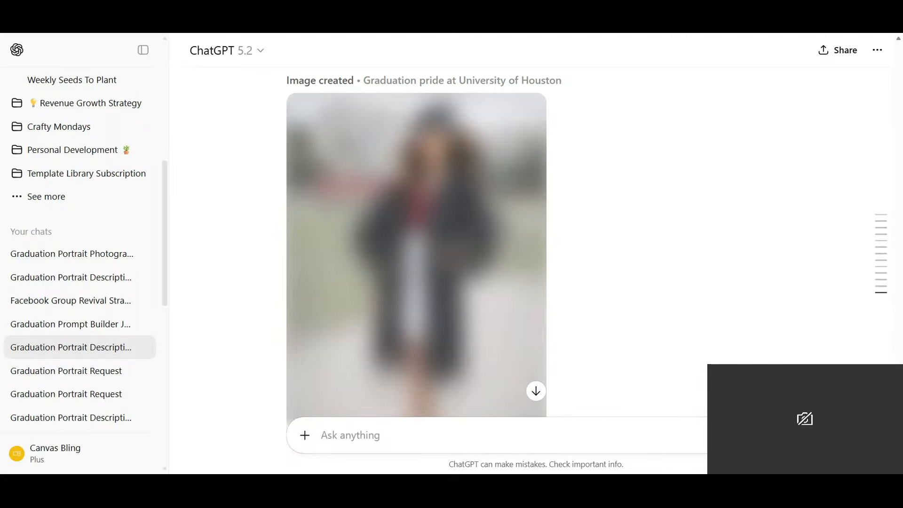
pyautogui.scroll(-1, 537, 254)
pyautogui.scroll(-2, 417, 245)
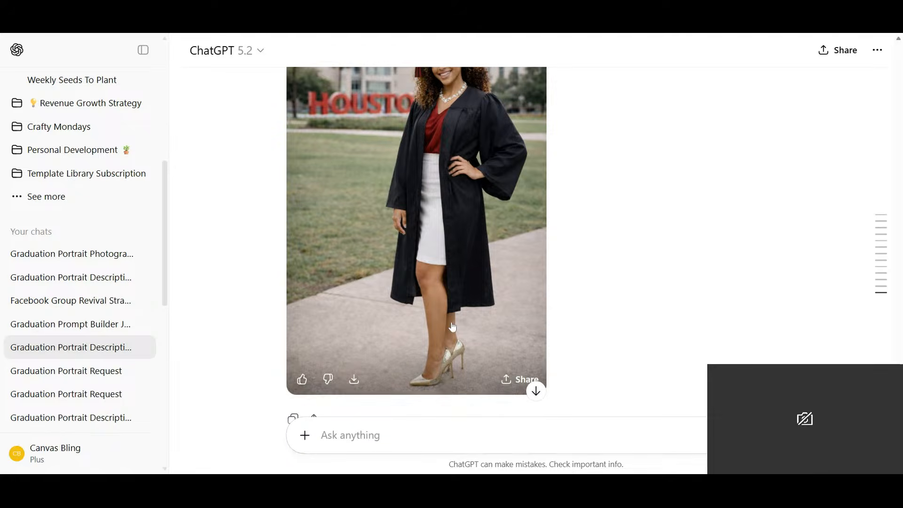
pyautogui.scroll(-2, 453, 327)
pyautogui.scroll(3, 441, 311)
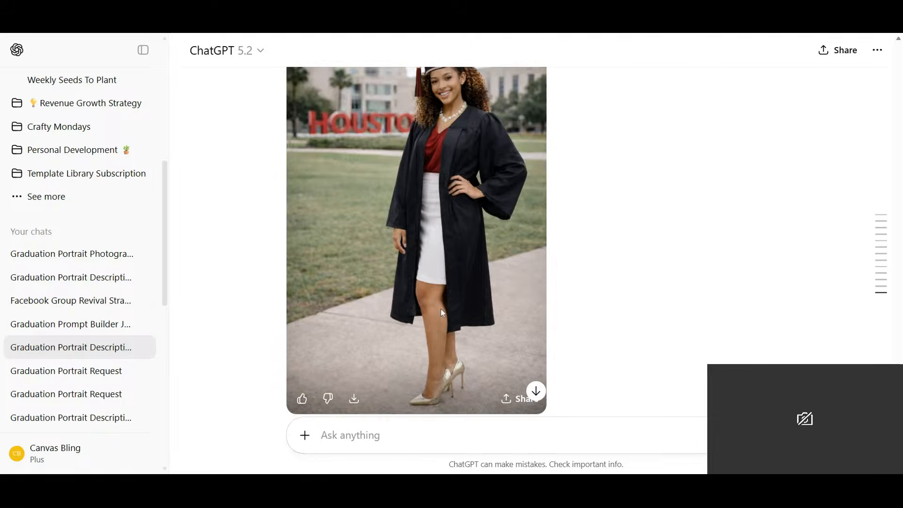
pyautogui.scroll(-3, 442, 310)
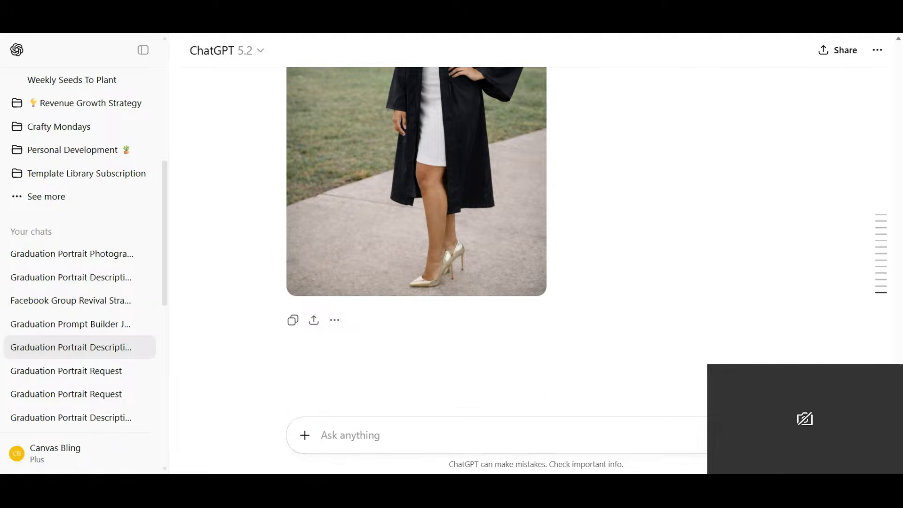
# - Start a new follow-up request with "Add a crimson grad stole and"
pyautogui.write('Add a crimson')
pyautogui.write('gra')
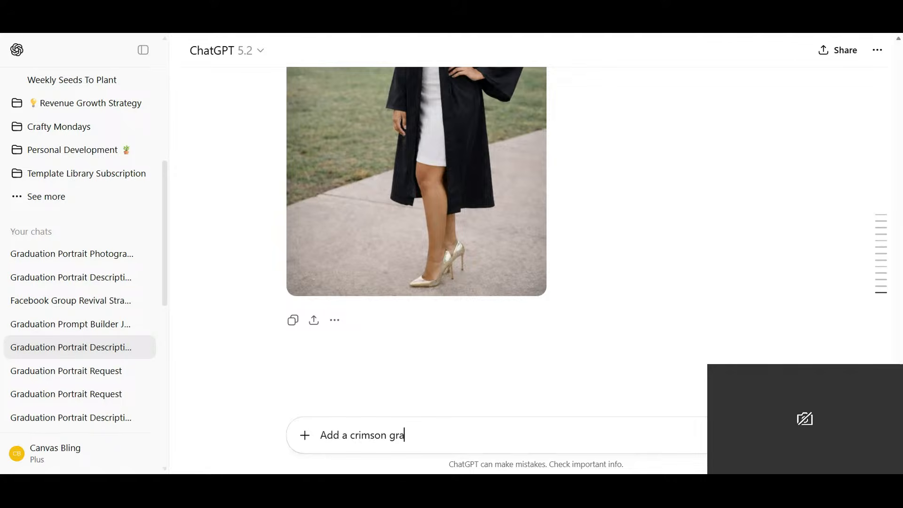
pyautogui.write('d stole and ropp')
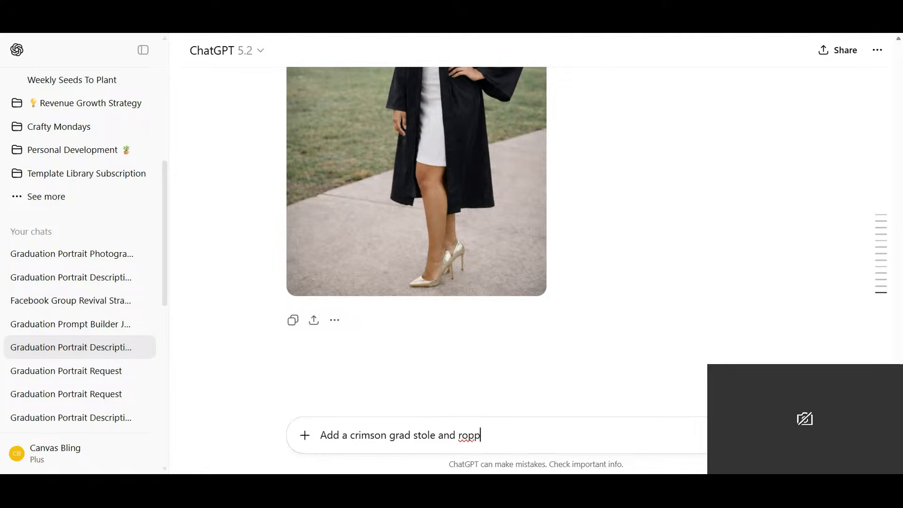
# - Complete the stole request with "ropes in the colors white, gold, and crimson."
pyautogui.press('BackSpace')
pyautogui.write('es in the')
pyautogui.write(' colors w')
pyautogui.write('hit')
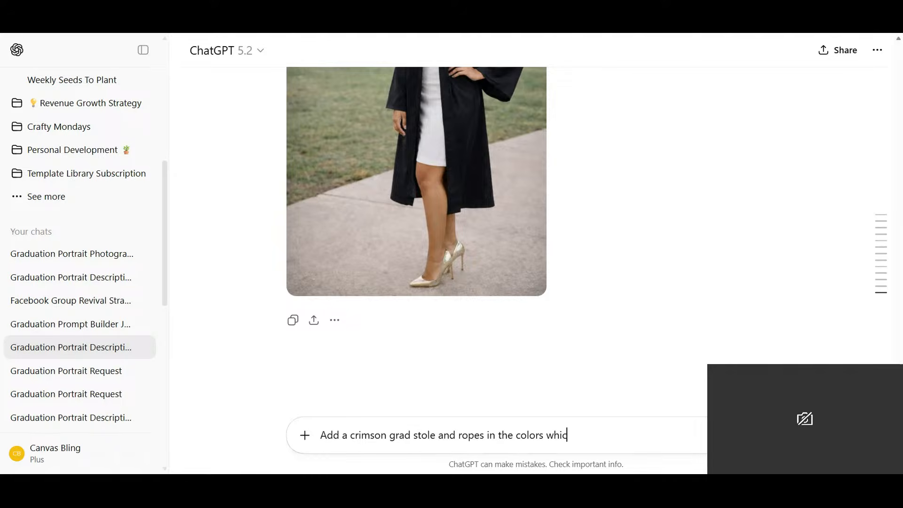
pyautogui.press('BackSpace')
pyautogui.write('te')
pyautogui.press('BackSpace')
pyautogui.write(', gold, and crimson.')
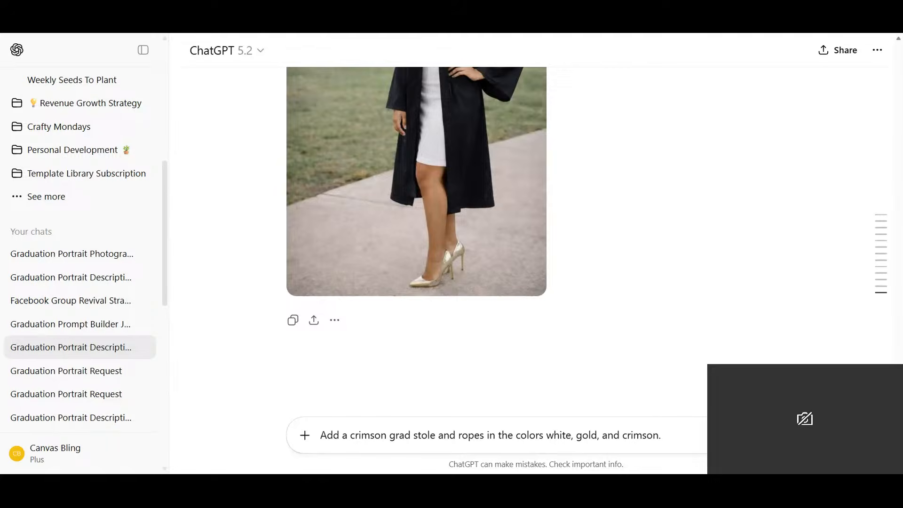
# - Insert "that has nursing elements" after "stole" in the drafted request and submit it
pyautogui.click(436, 435)
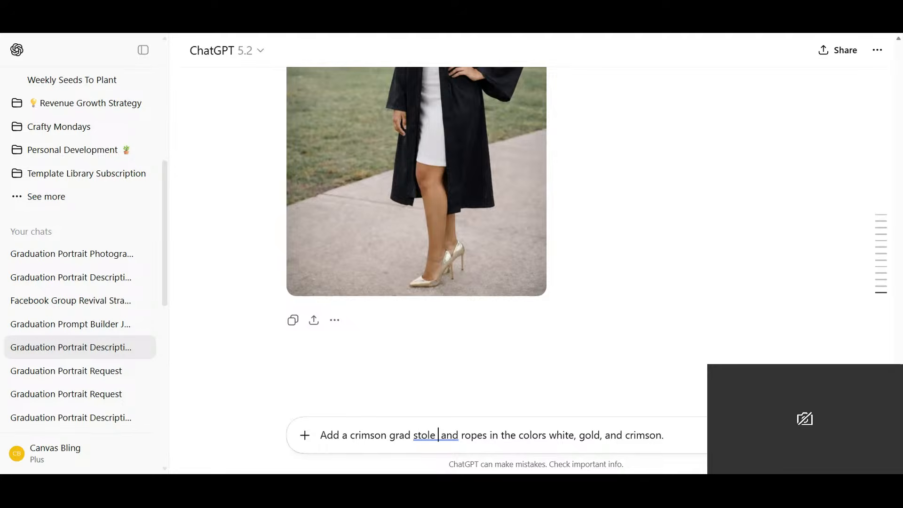
pyautogui.write('that')
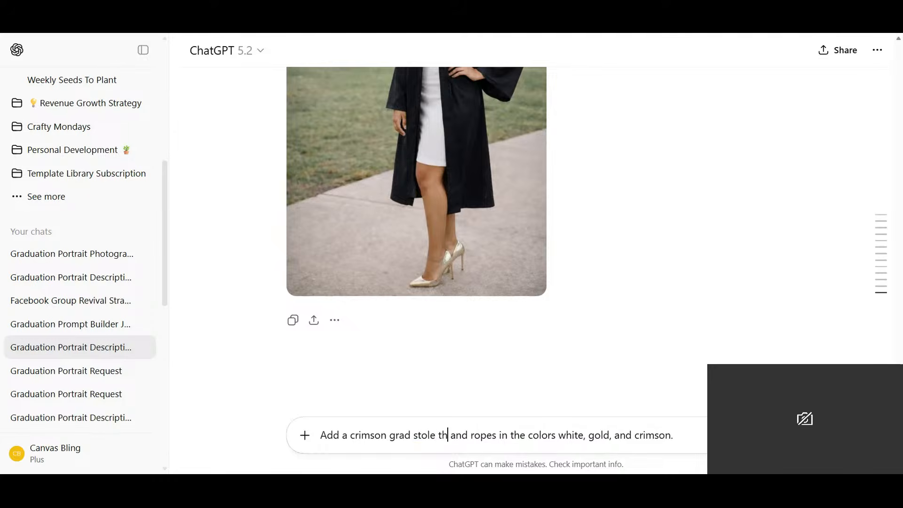
pyautogui.write(' has')
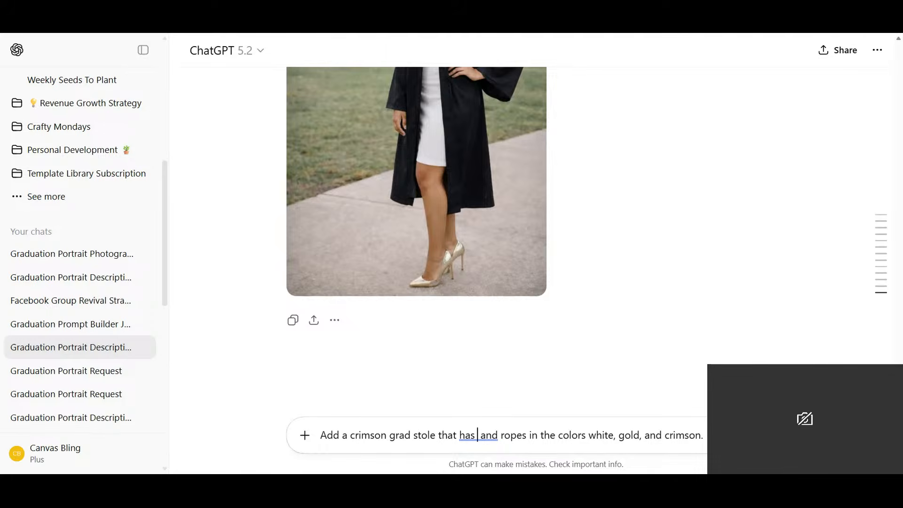
pyautogui.write('nurs')
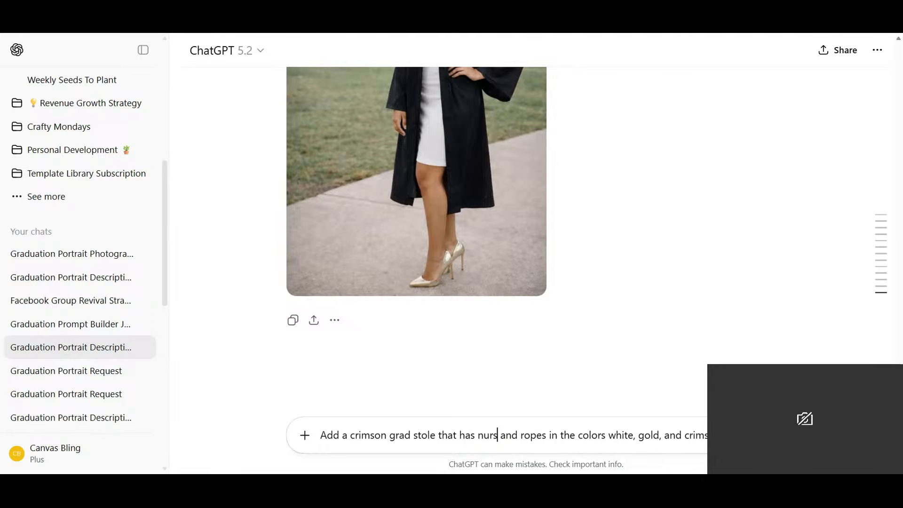
pyautogui.write('ing elem')
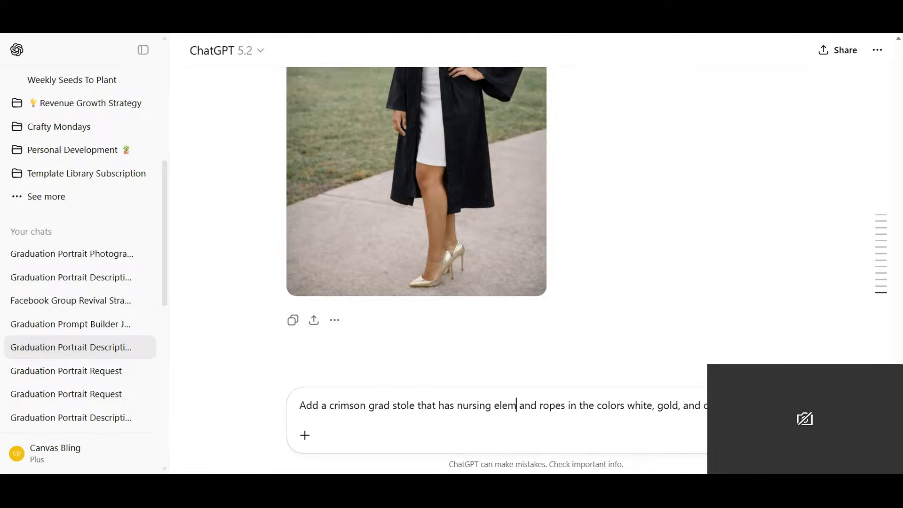
pyautogui.write('ents')
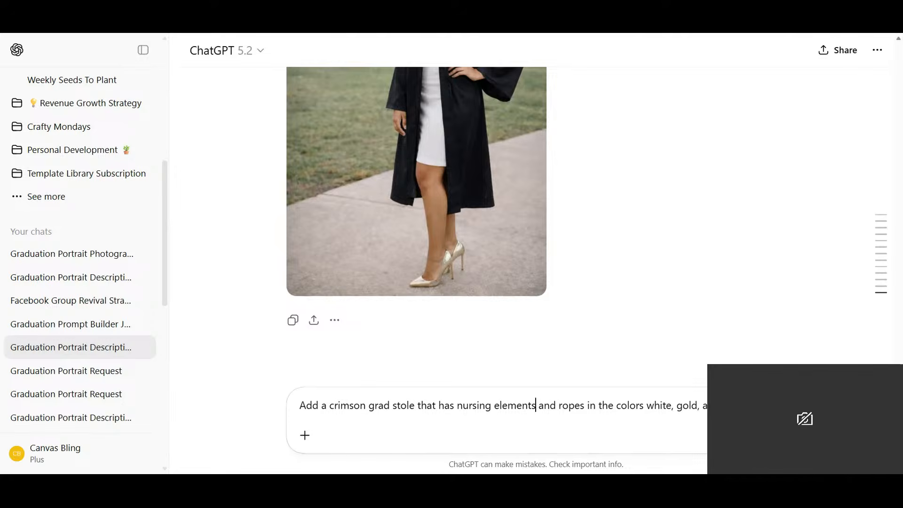
pyautogui.press('Return')
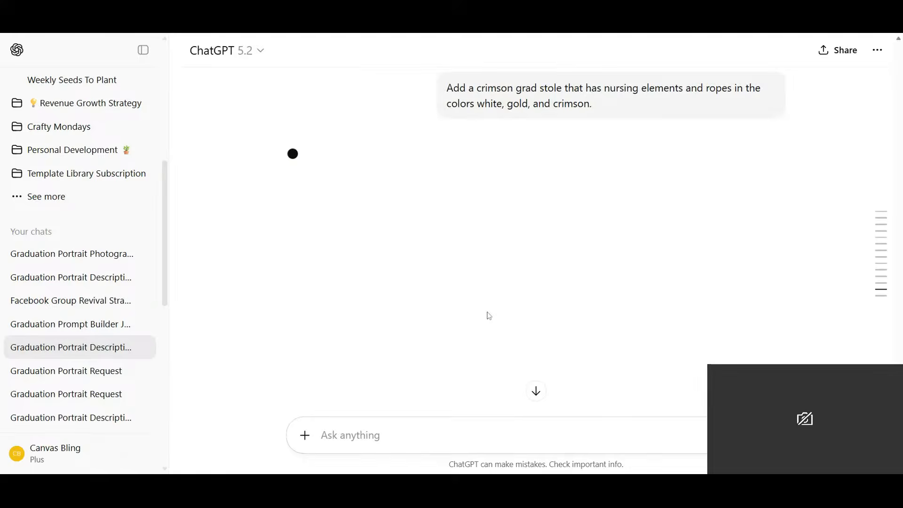
# - Download the full-body portrait without the stole while the new version is being generated
pyautogui.scroll(4, 488, 315)
pyautogui.scroll(4, 373, 193)
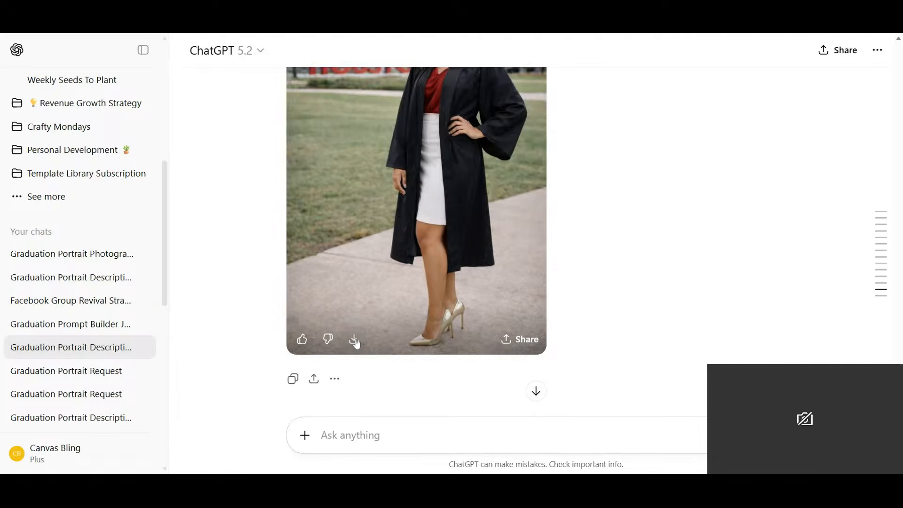
pyautogui.click(355, 341)
pyautogui.scroll(-8, 413, 265)
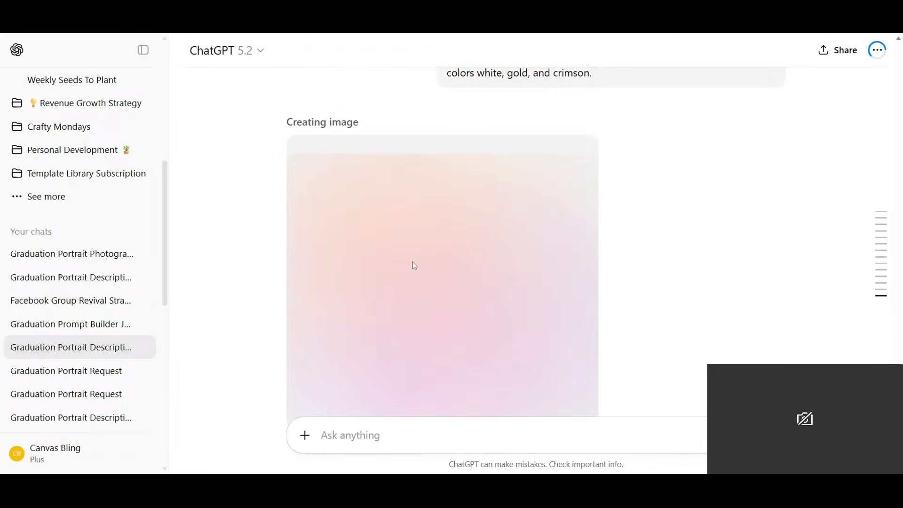
# - Review the portrait with the crimson nursing stole and submit the request "Switch her pose to putting her hands up as if she is cheering"
pyautogui.scroll(1, 413, 262)
pyautogui.scroll(-2, 680, 285)
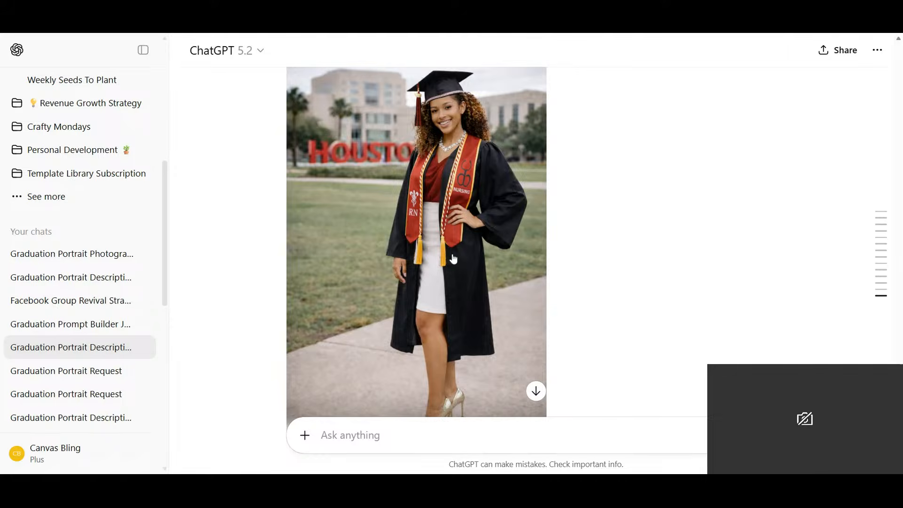
pyautogui.scroll(-3, 461, 286)
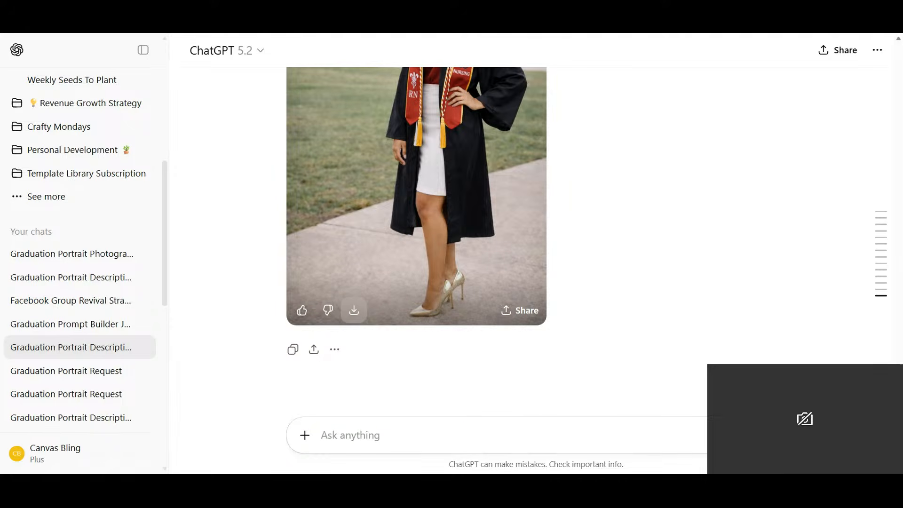
pyautogui.write('Swit')
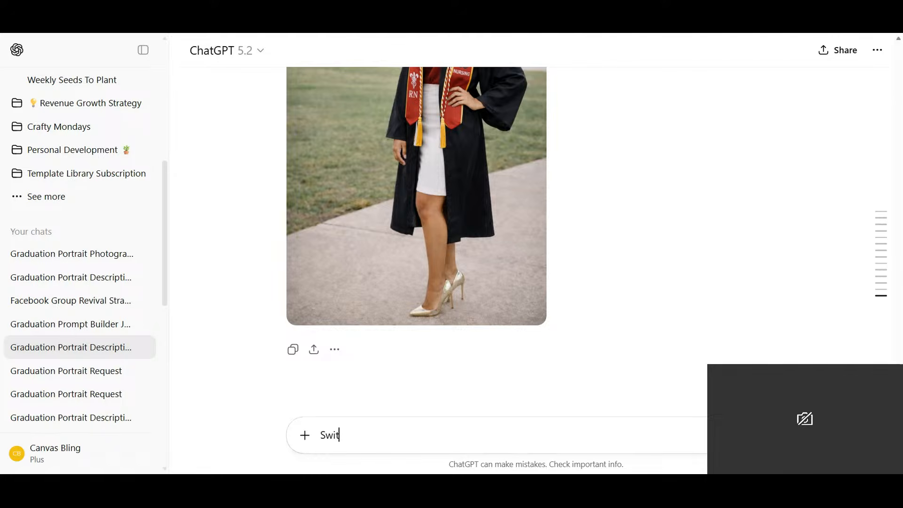
pyautogui.write('ch her pose to putting ')
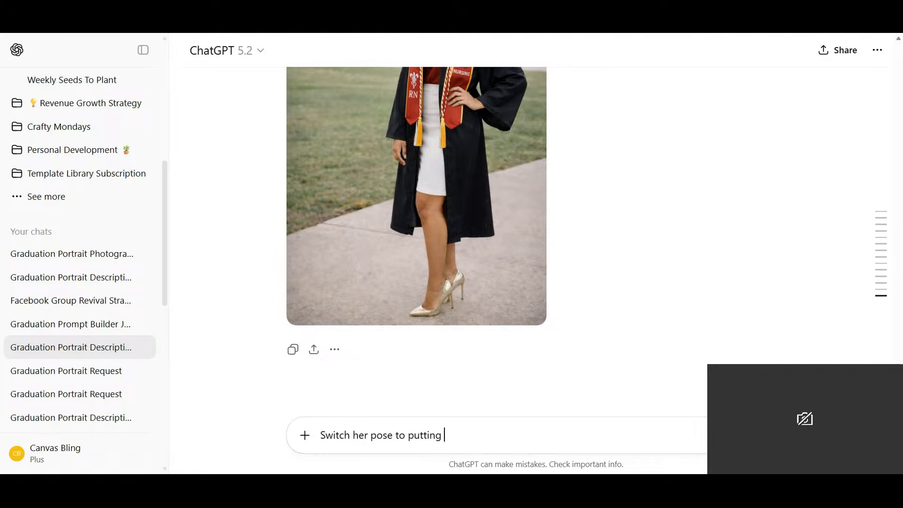
pyautogui.write('her hands up as if sh')
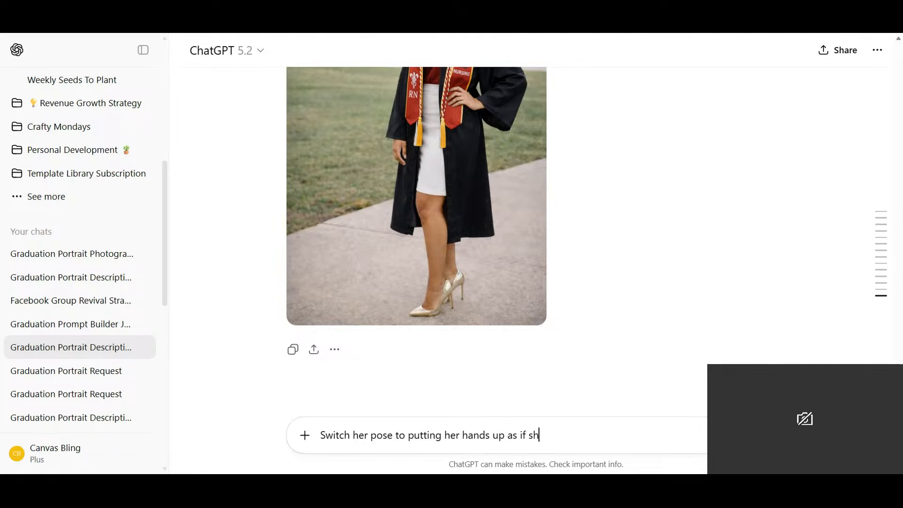
pyautogui.write('e is cheering')
pyautogui.press('Return')
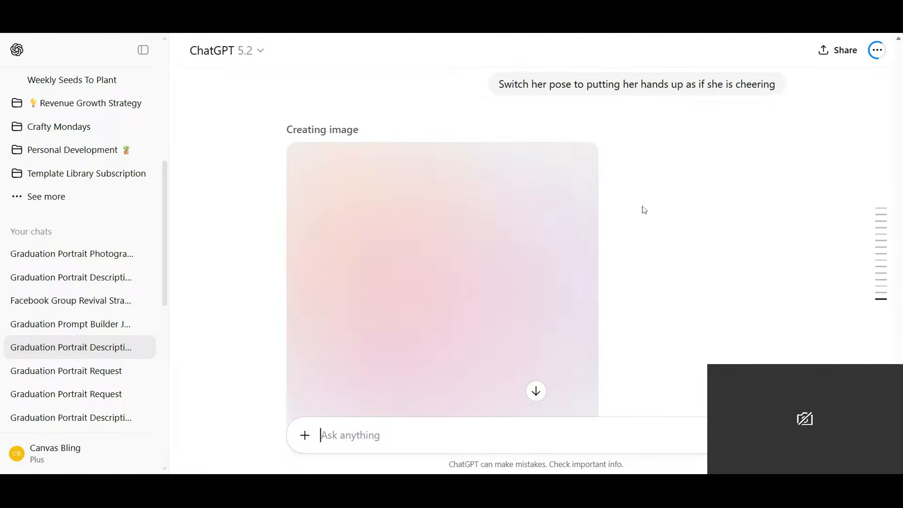
# - Examine the cheering portrait down to the heels and start a follow-up request with "make her"
pyautogui.scroll(-2, 632, 211)
pyautogui.scroll(1, 631, 211)
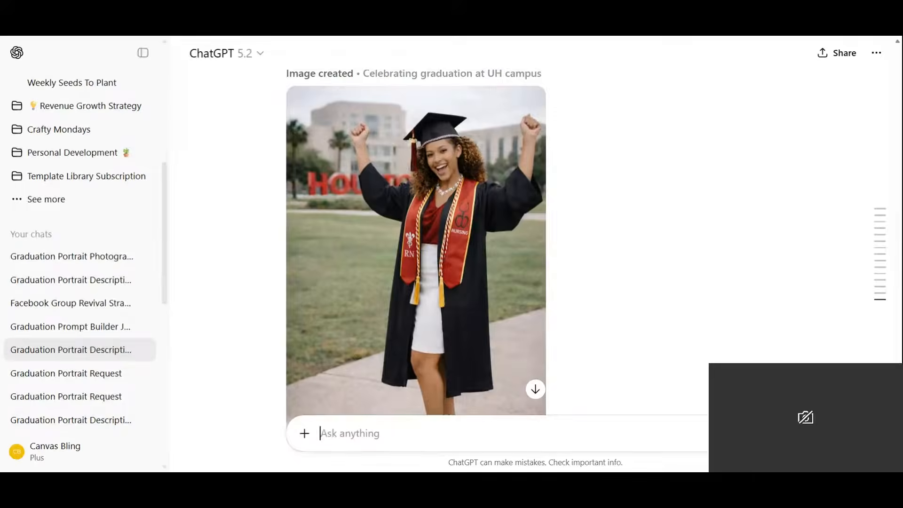
pyautogui.scroll(-3, 431, 291)
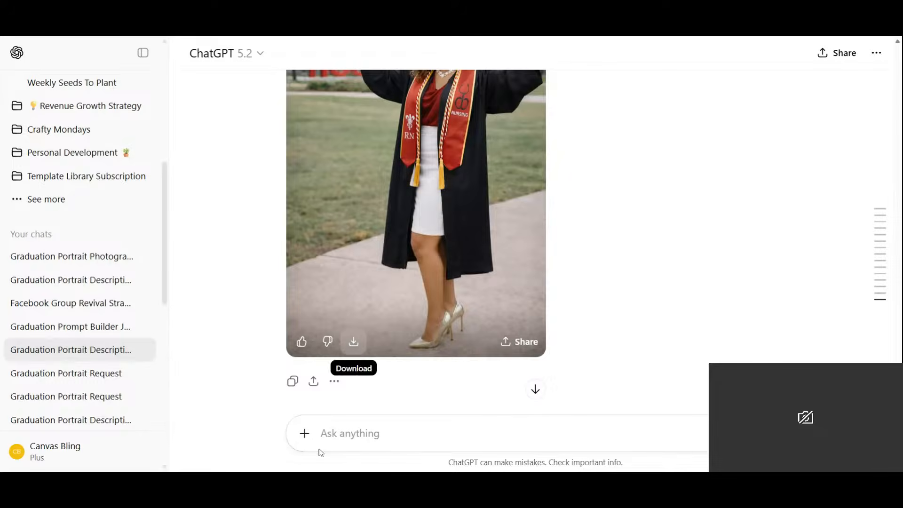
pyautogui.write('make her')
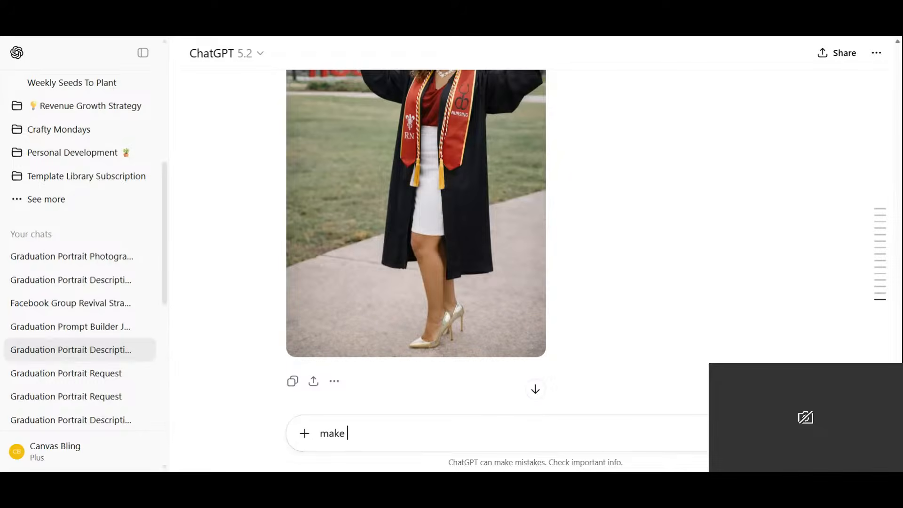
pyautogui.write(' s')
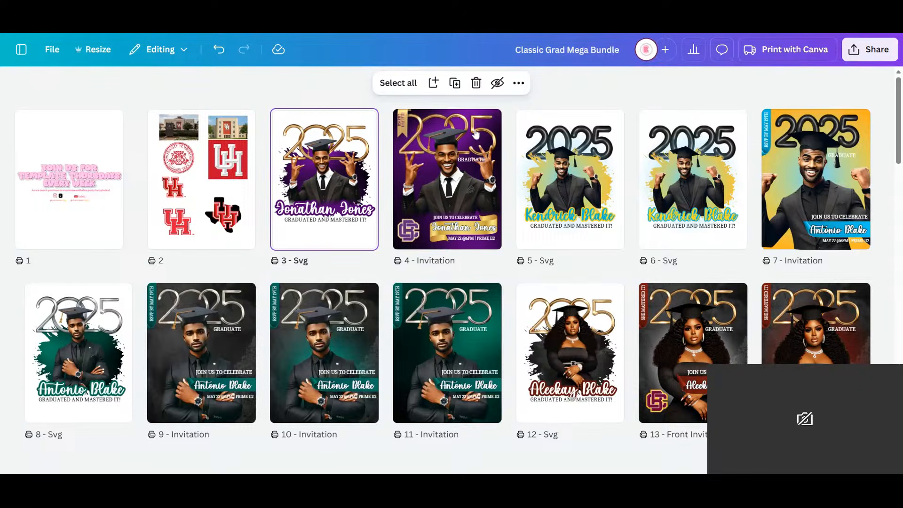
# - In Canva's Classic Grad Mega Bundle, duplicate the purple 2025 invitation page and place a copy directly after the university logo page
pyautogui.click(455, 136)
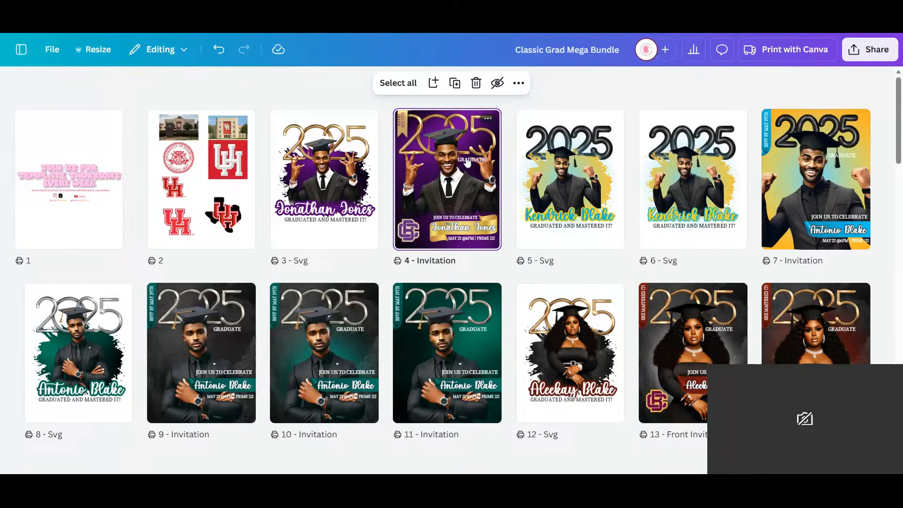
pyautogui.click(456, 84)
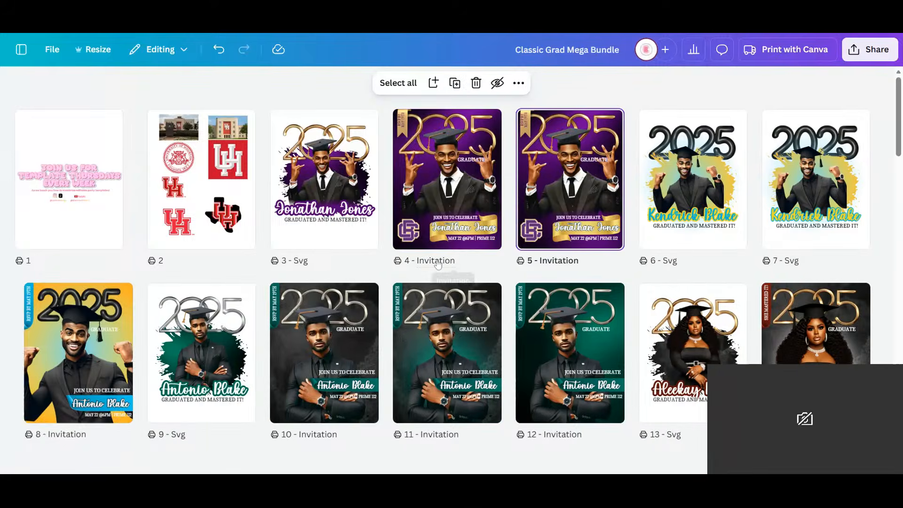
pyautogui.moveTo(475, 193); pyautogui.dragTo(296, 200)
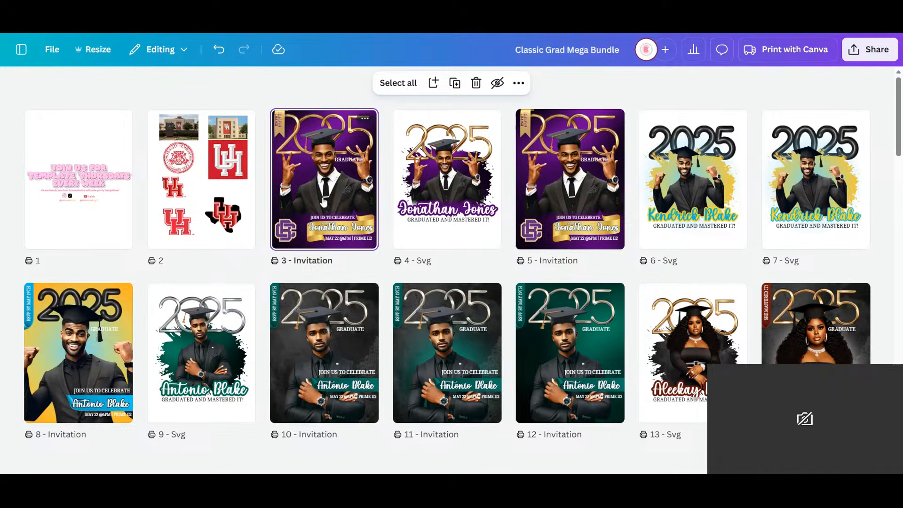
# - Open the purple invitation on page 3 for editing and upload the generated graduation portraits to the image library
pyautogui.doubleClick(313, 164)
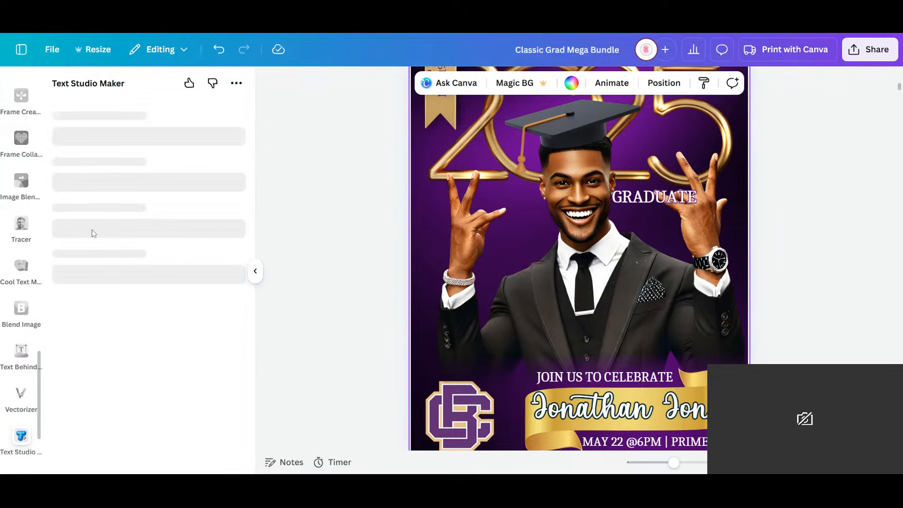
pyautogui.scroll(-3, 13, 286)
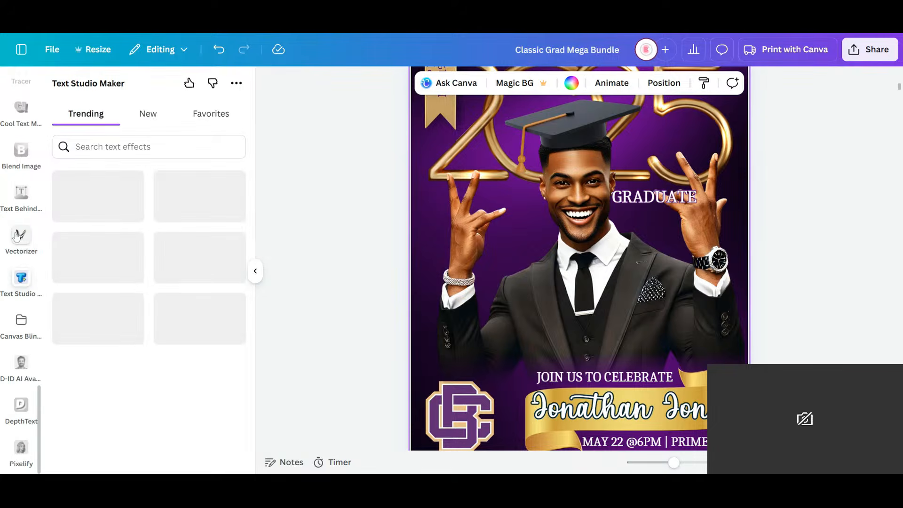
pyautogui.scroll(-5, 17, 236)
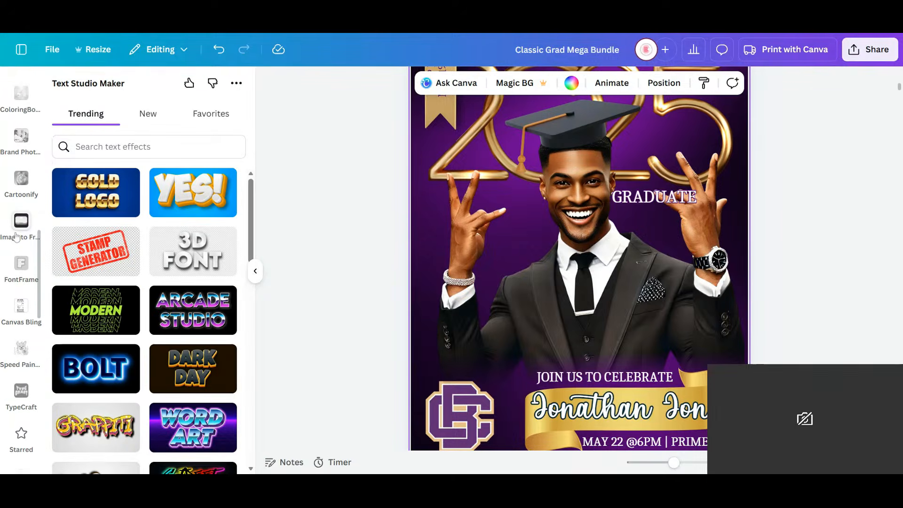
pyautogui.scroll(10, 17, 236)
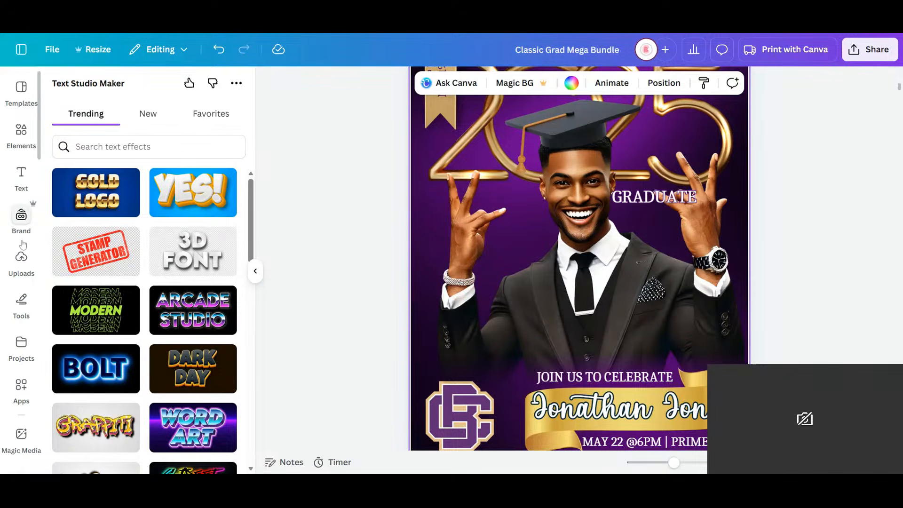
pyautogui.click(22, 132)
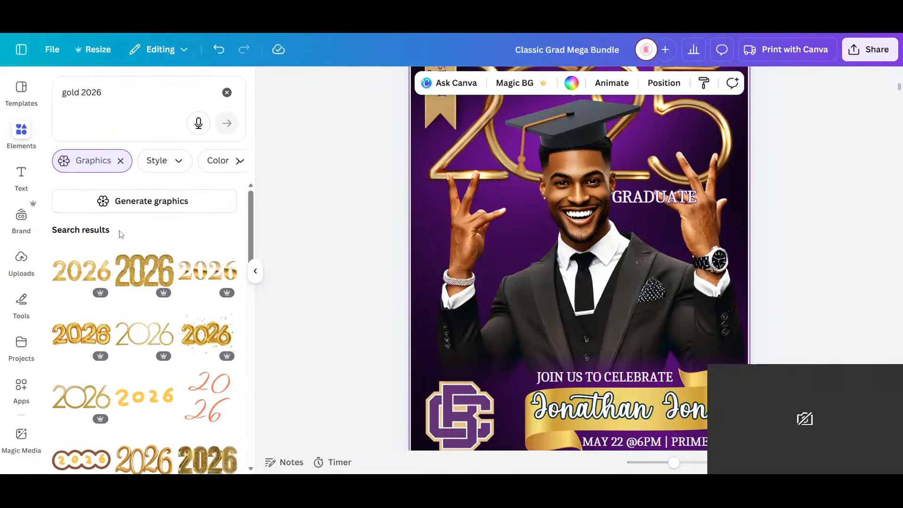
pyautogui.click(21, 258)
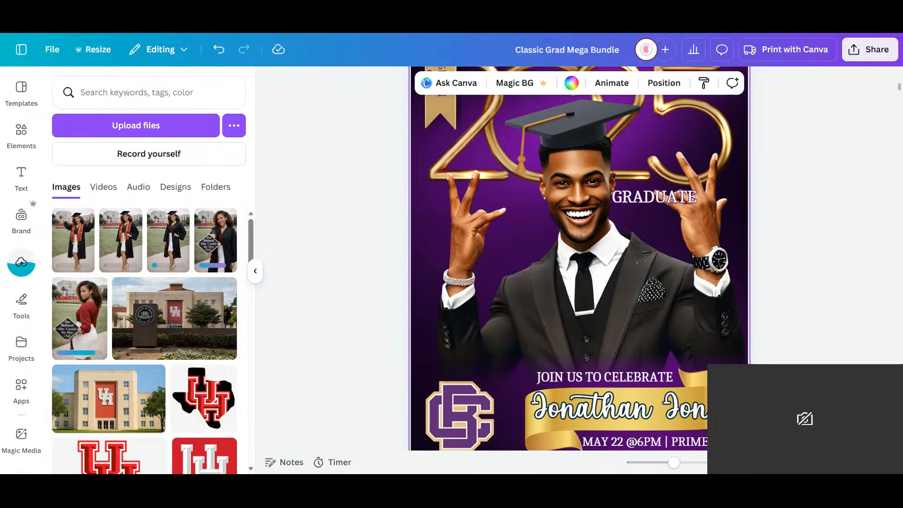
# - Delete the gold 2025 graphic from the invitation on page 3
pyautogui.moveTo(673, 463); pyautogui.dragTo(669, 462)
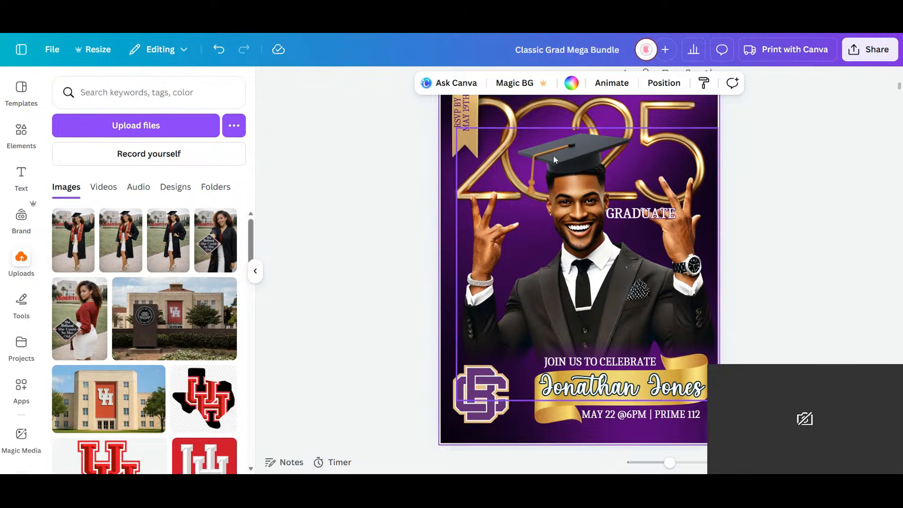
pyautogui.click(671, 110)
pyautogui.press('Delete')
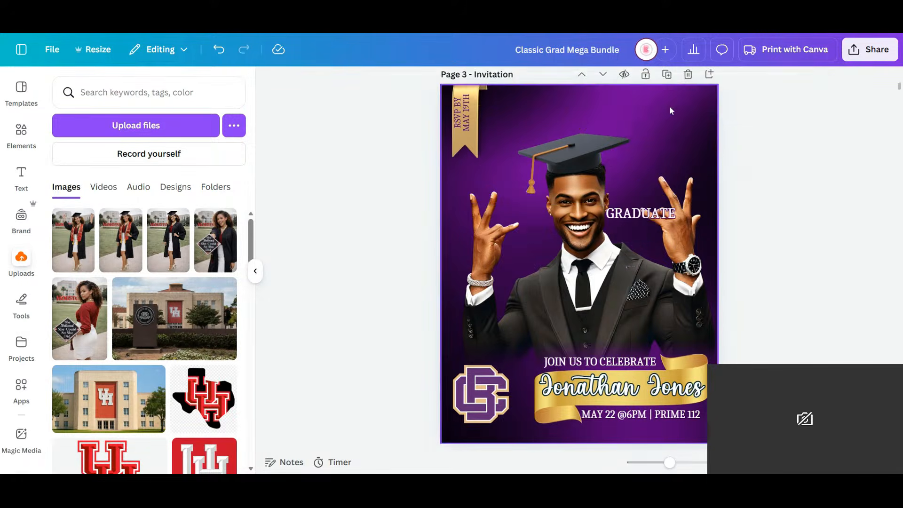
# - Search the graphics for "2026" and place the thin gold 2026 lettering across the top of the invitation
pyautogui.click(21, 134)
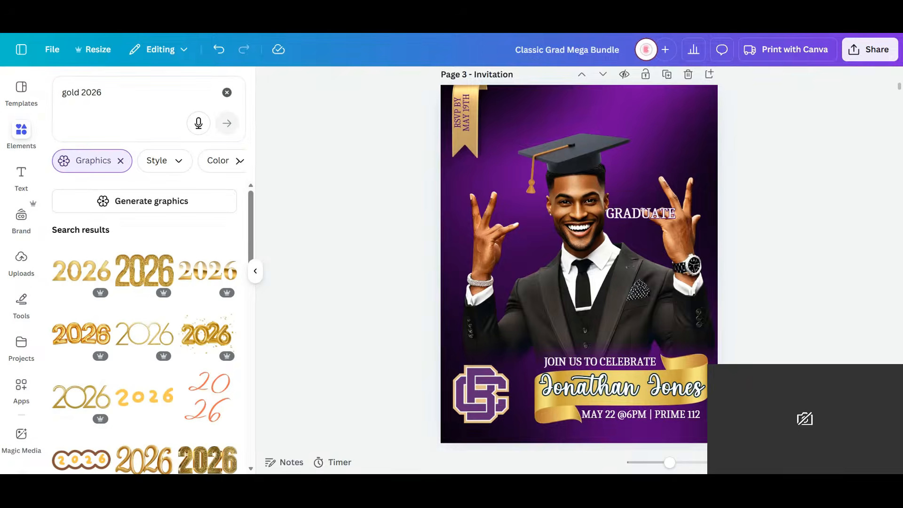
pyautogui.tripleClick(83, 93)
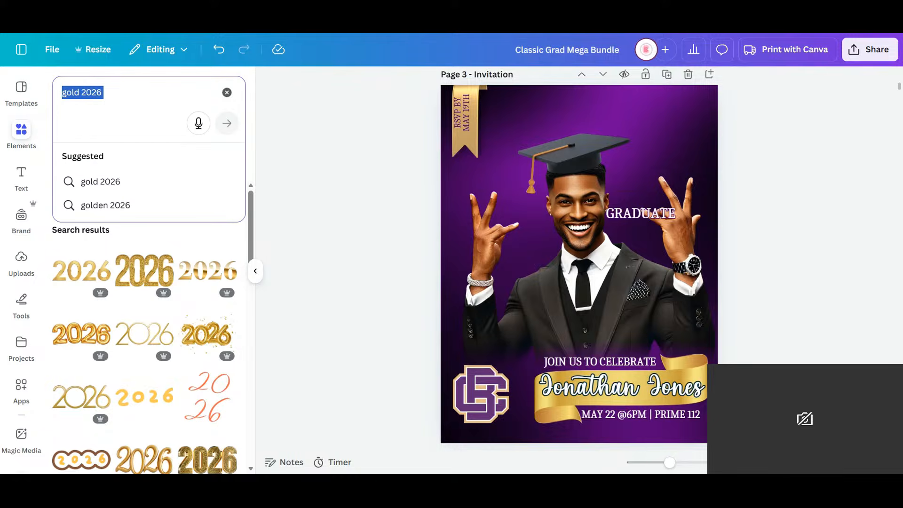
pyautogui.write('2026')
pyautogui.press('Return')
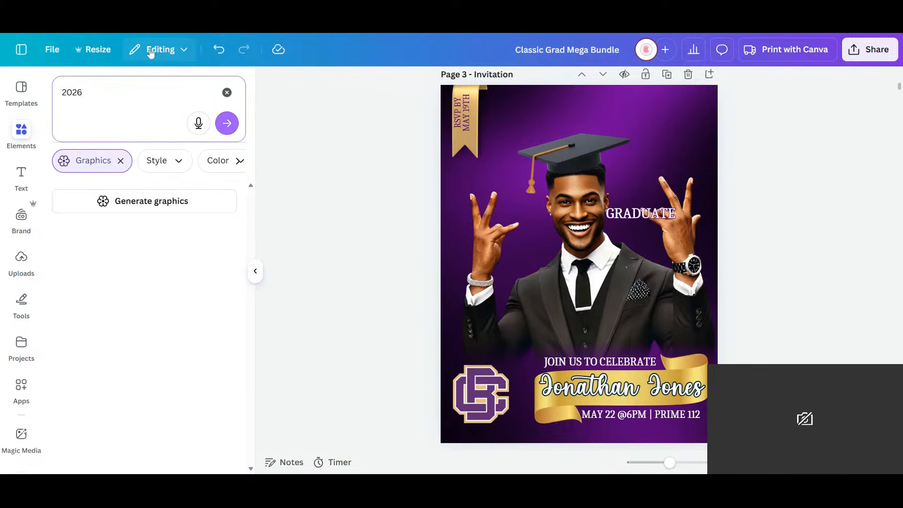
pyautogui.scroll(-3, 167, 312)
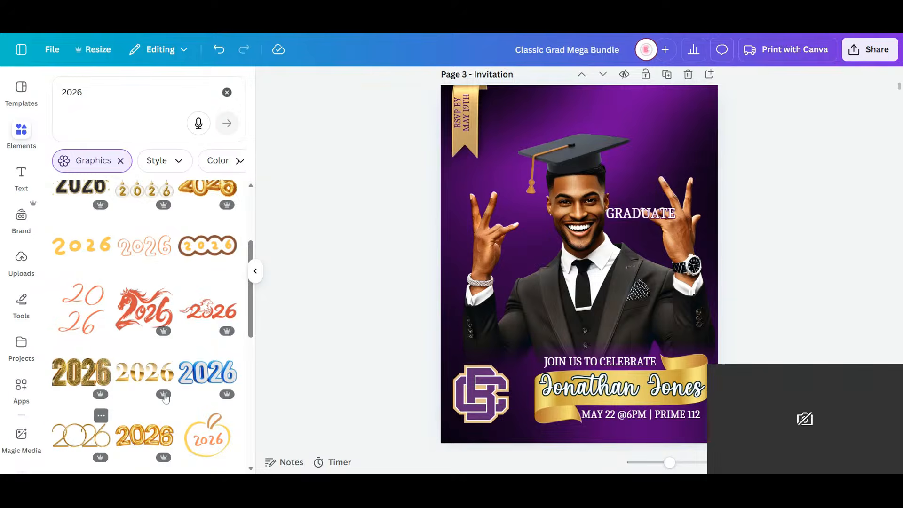
pyautogui.click(81, 436)
pyautogui.moveTo(623, 275); pyautogui.dragTo(630, 106)
pyautogui.click(778, 234)
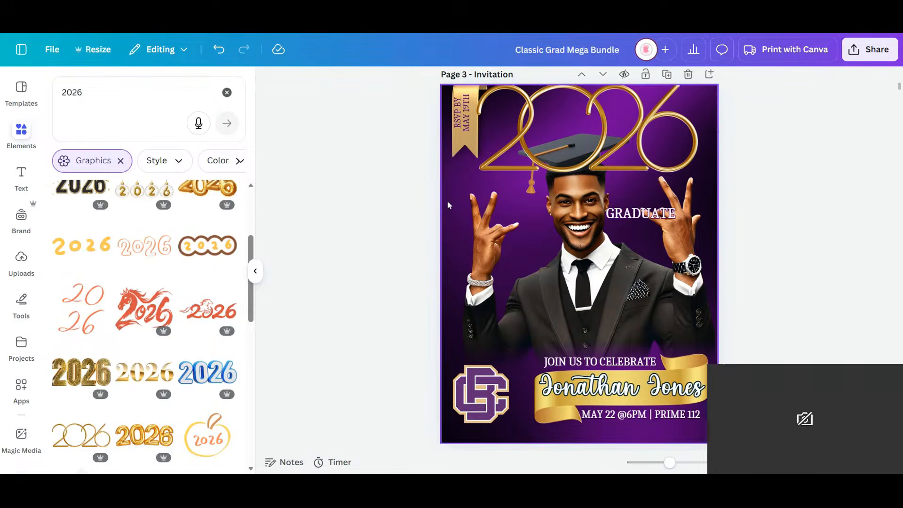
# - Delete the purple background and the portrait of the man in the suit from the page 3 invitation
pyautogui.click(449, 205)
pyautogui.press('Delete')
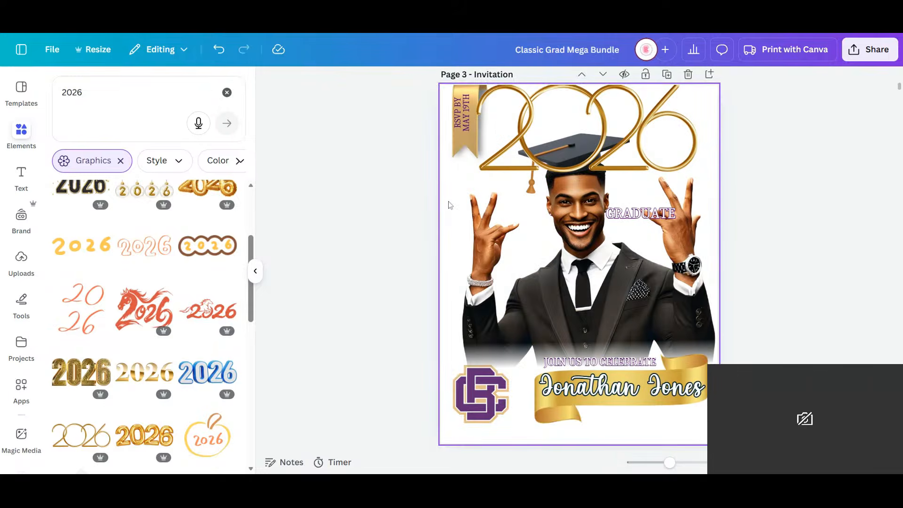
pyautogui.click(541, 282)
pyautogui.press('Delete')
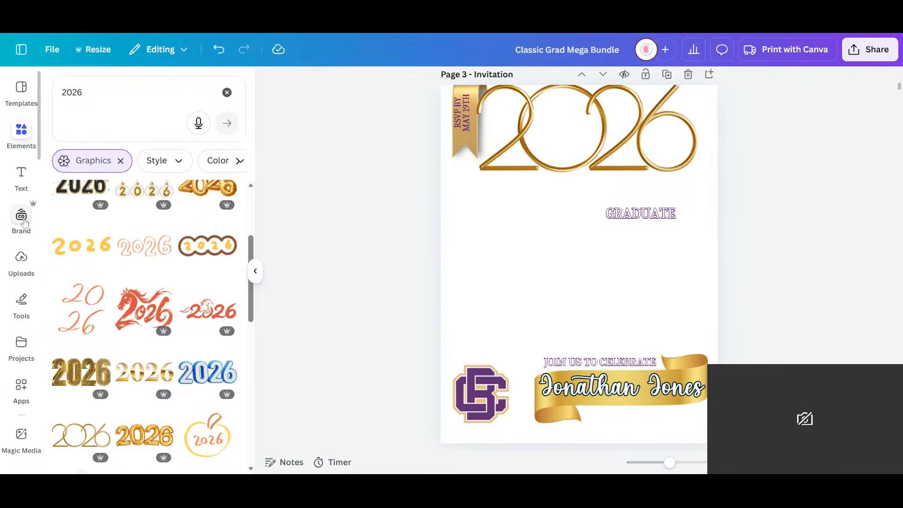
# - Insert the uploaded full-length portrait of the cheering graduate with both arms raised onto the page 3 invitation
pyautogui.click(21, 264)
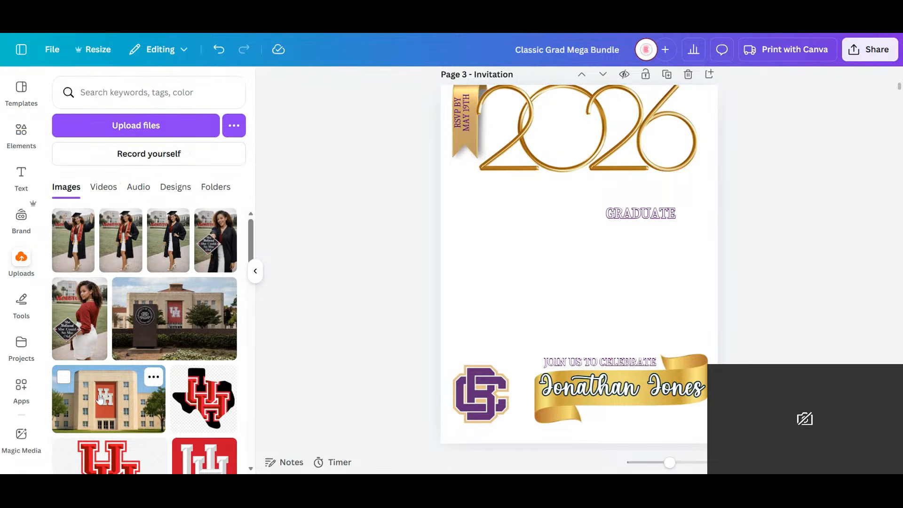
pyautogui.click(64, 219)
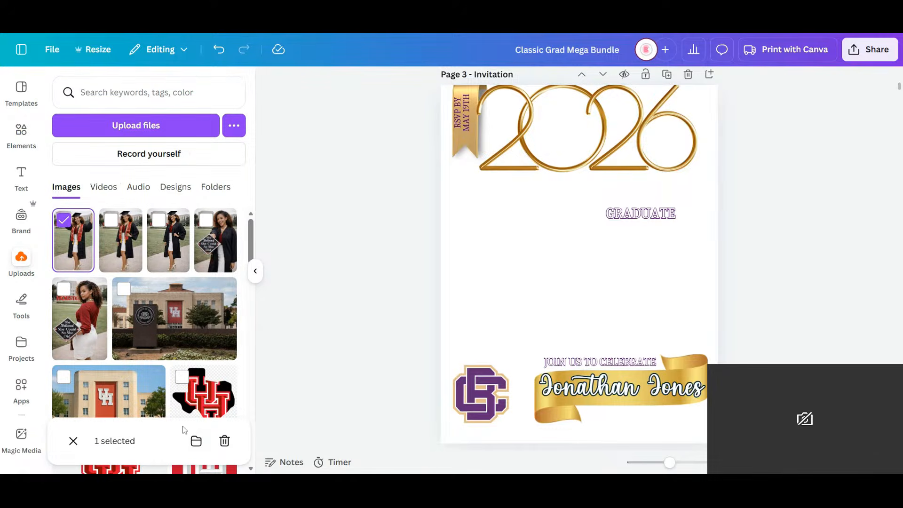
pyautogui.click(78, 250)
pyautogui.click(78, 253)
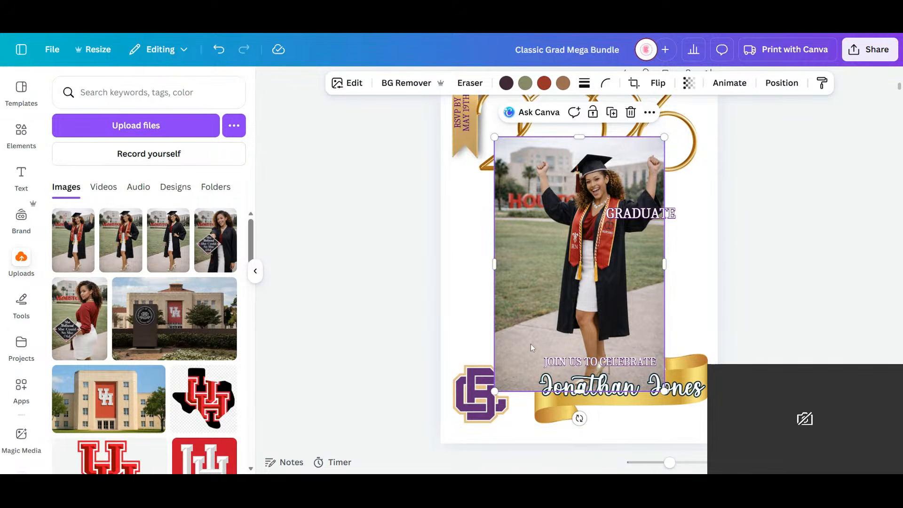
pyautogui.scroll(5, 530, 343)
pyautogui.scroll(-3, 530, 344)
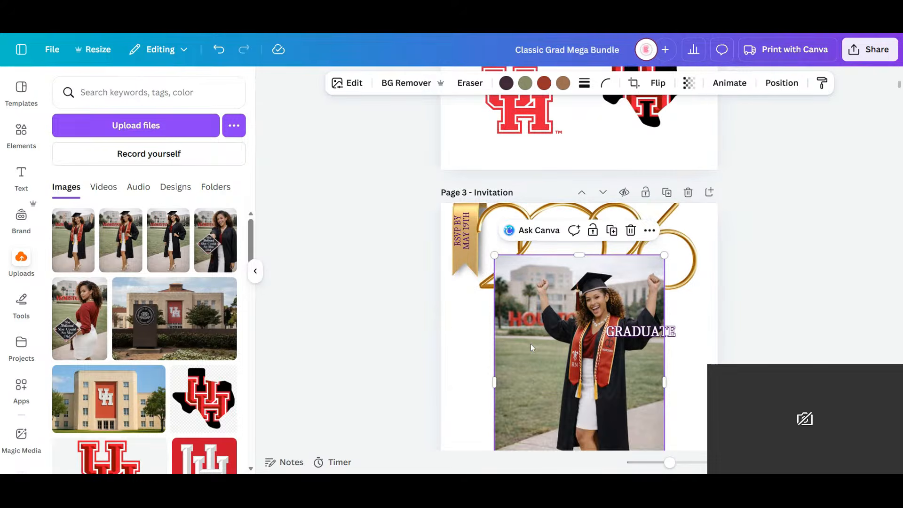
# - Enlarge the cheering graduate's portrait toward the page's upper-left corner and recolor its olive-green tones to dark green
pyautogui.moveTo(494, 255); pyautogui.dragTo(441, 206)
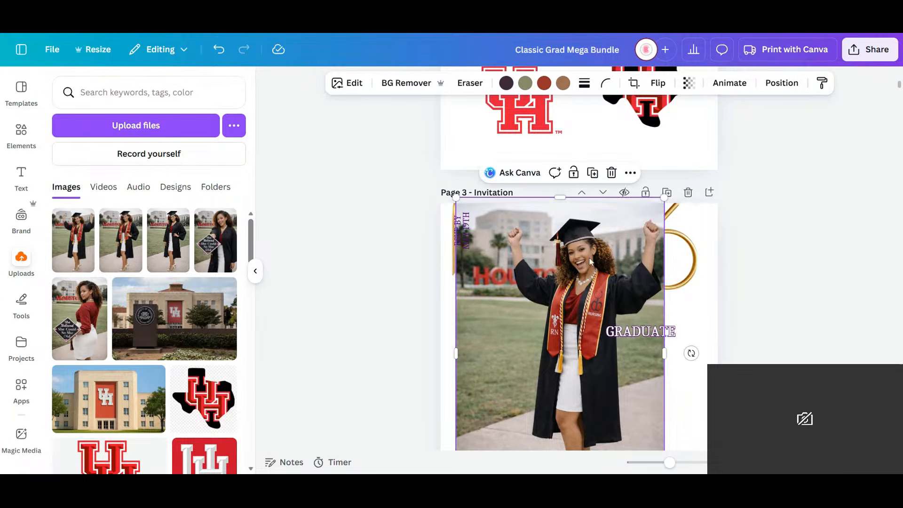
pyautogui.scroll(-5, 605, 291)
pyautogui.scroll(7, 605, 291)
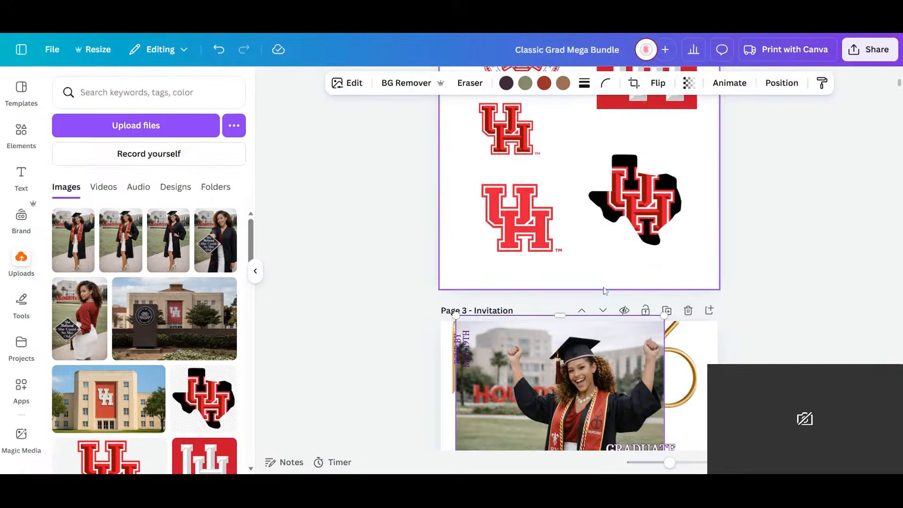
pyautogui.scroll(-7, 605, 291)
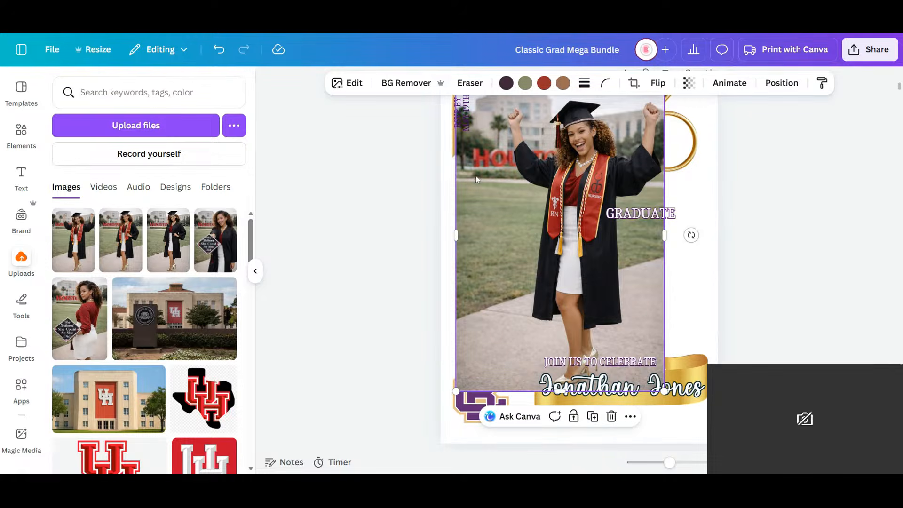
pyautogui.click(525, 85)
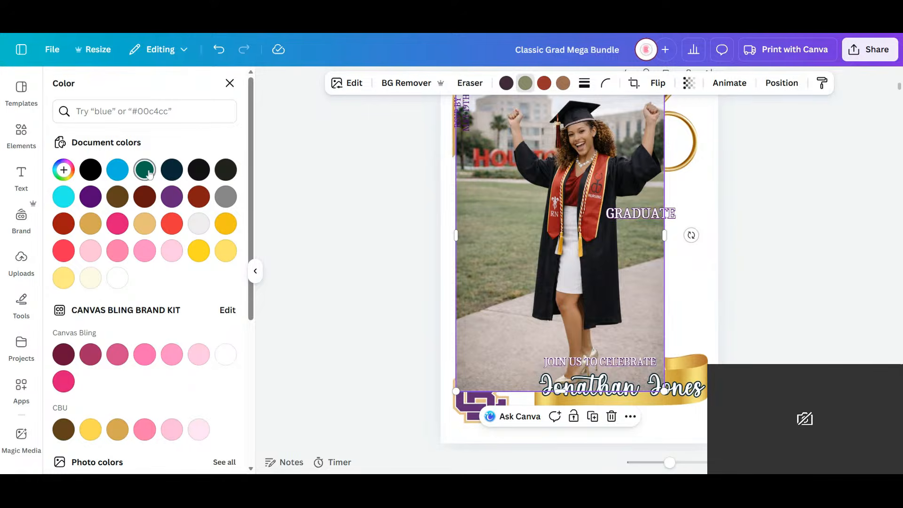
pyautogui.click(145, 170)
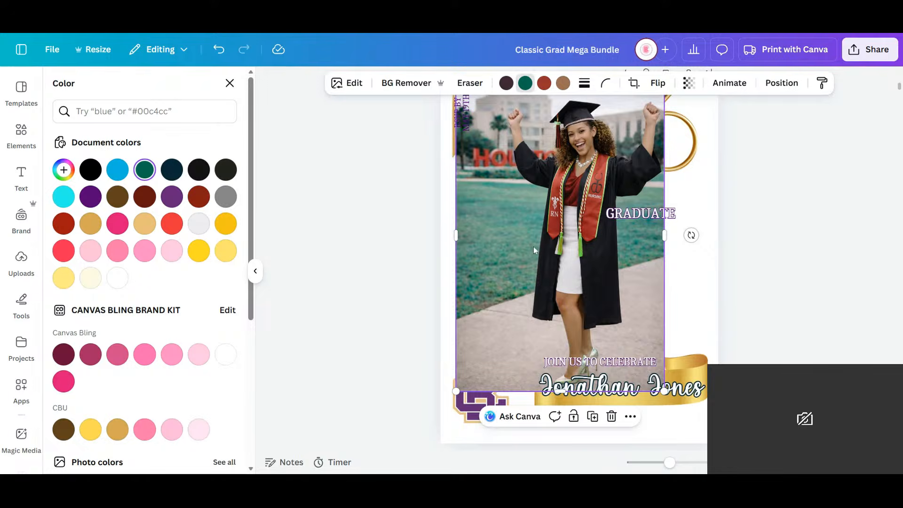
# - Try the recolored portrait as the page background, detach it again and reposition it on the invitation
pyautogui.scroll(-5, 650, 285)
pyautogui.scroll(-5, 649, 286)
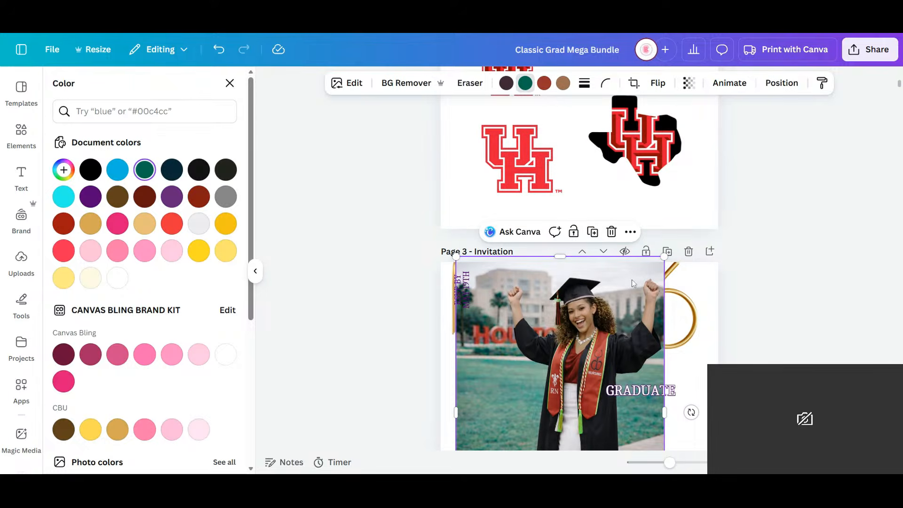
pyautogui.scroll(-1, 631, 279)
pyautogui.rightClick(542, 275)
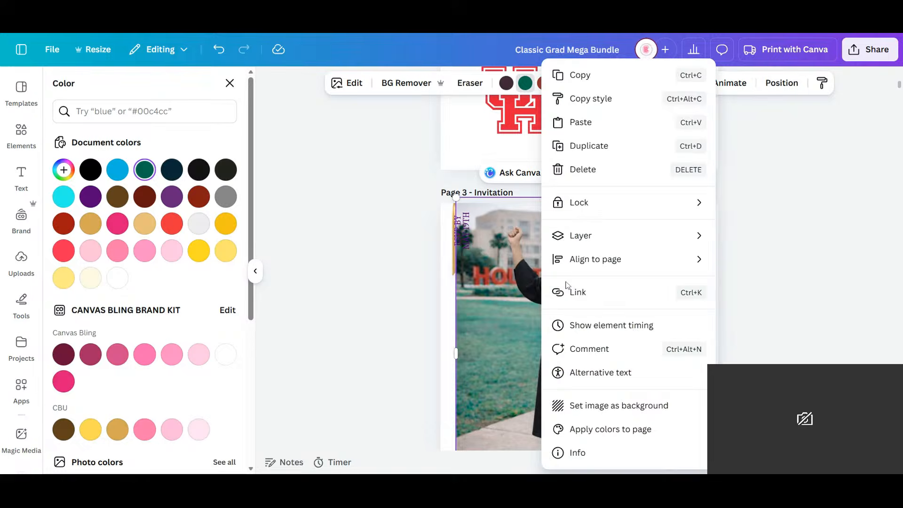
pyautogui.click(605, 405)
pyautogui.scroll(-5, 675, 279)
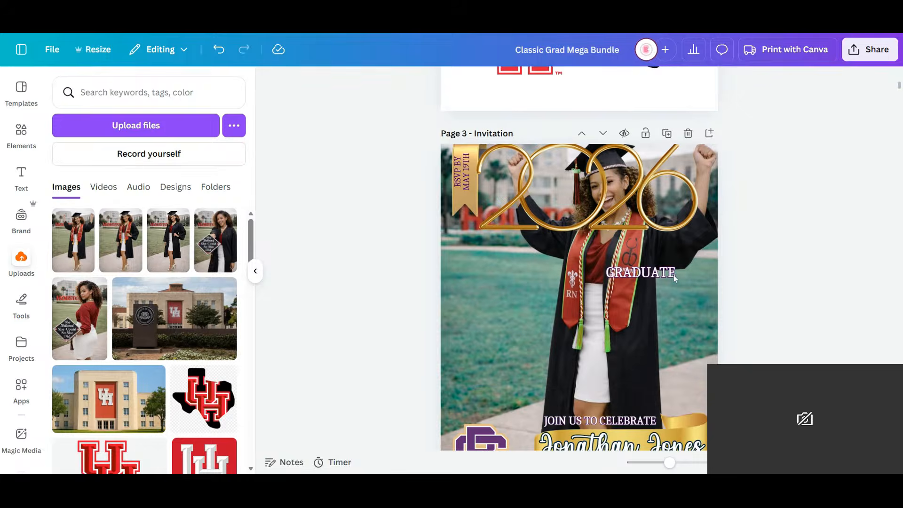
pyautogui.rightClick(524, 196)
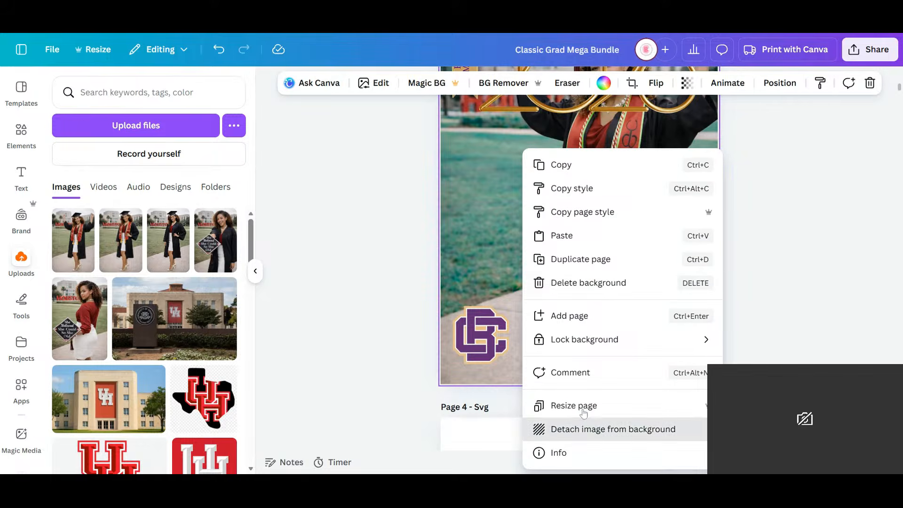
pyautogui.click(588, 429)
pyautogui.moveTo(607, 239); pyautogui.dragTo(604, 266)
pyautogui.scroll(3, 647, 222)
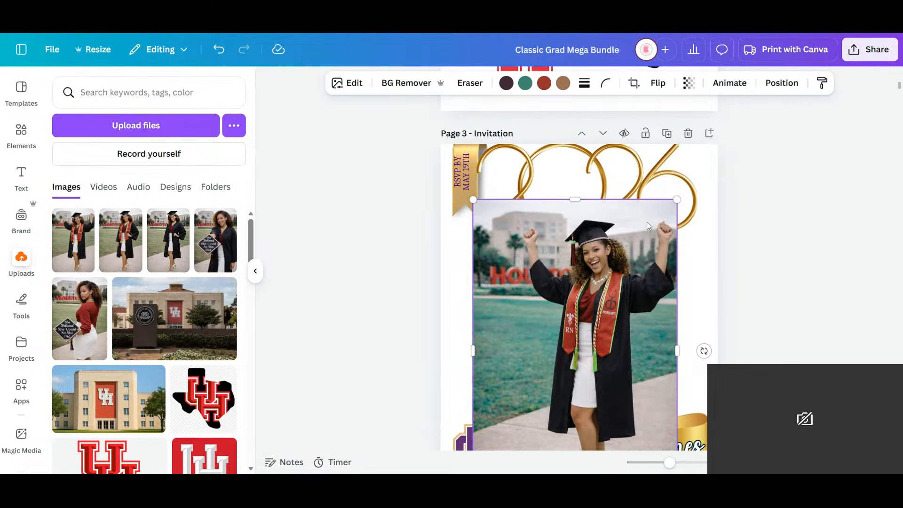
# - Try removing the recolored portrait's background and shifting it left, and undo the edits back to the photo as first inserted
pyautogui.scroll(-3, 648, 225)
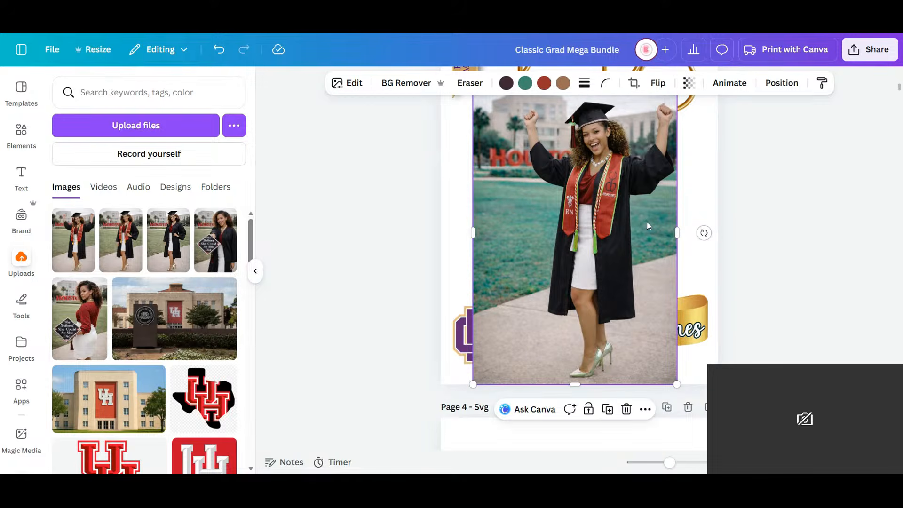
pyautogui.click(382, 83)
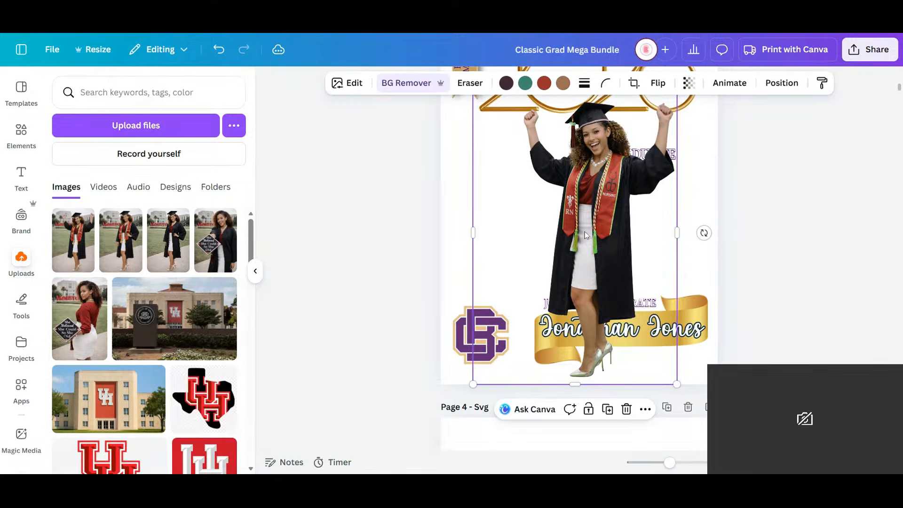
pyautogui.moveTo(608, 233)
pyautogui.mouseDown()
pyautogui.moveTo(577, 232)
pyautogui.moveTo(598, 232)
pyautogui.mouseUp()
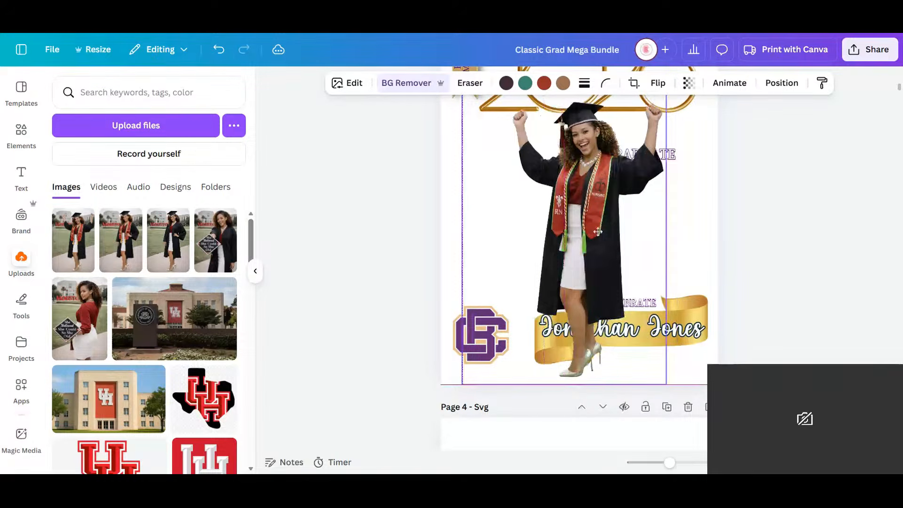
pyautogui.hotkey('ctrl', 'z')
pyautogui.hotkey('ctrl', 'z')
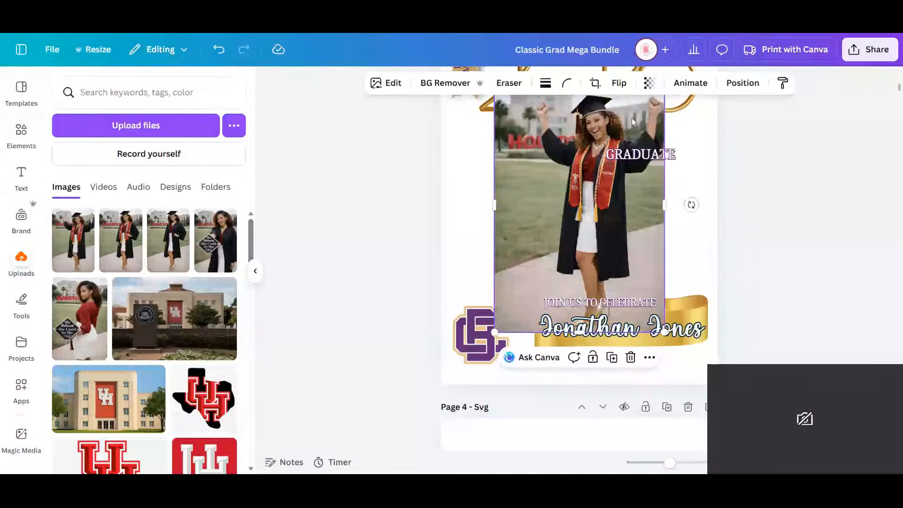
# - Remove the cheering portrait's background, and add the red-blouse portrait with the decorated cap, cutting out its background as well
pyautogui.click(395, 87)
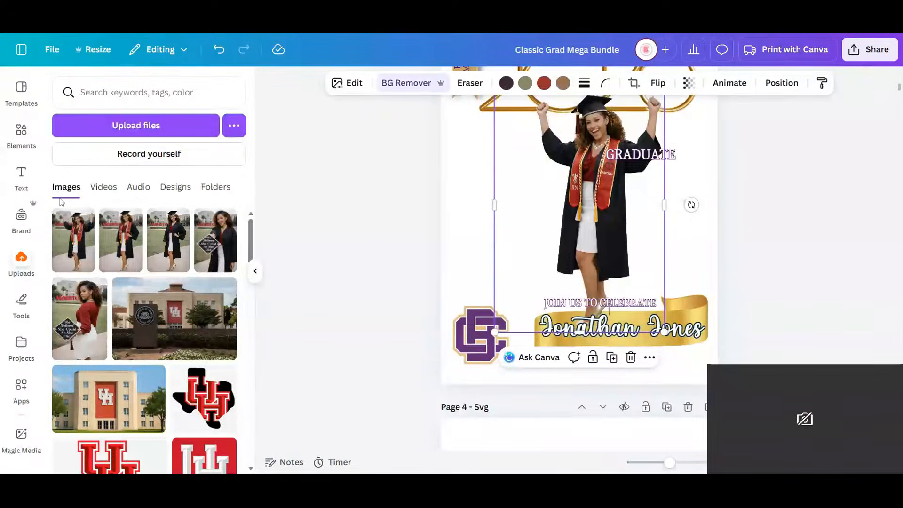
pyautogui.moveTo(422, 209); pyautogui.dragTo(534, 179)
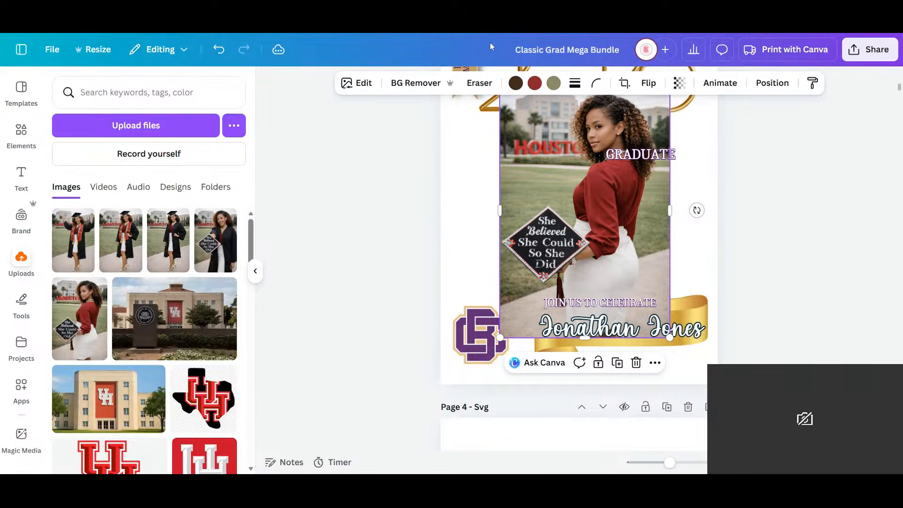
pyautogui.click(415, 88)
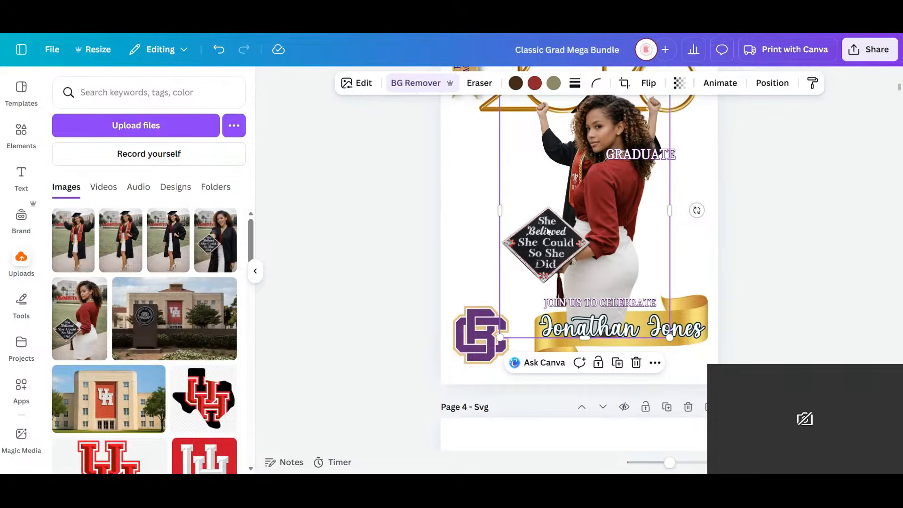
# - Move the red-blouse cutout to the lower-left area of the invitation, in front of the cheering graduate
pyautogui.moveTo(576, 206); pyautogui.dragTo(516, 267)
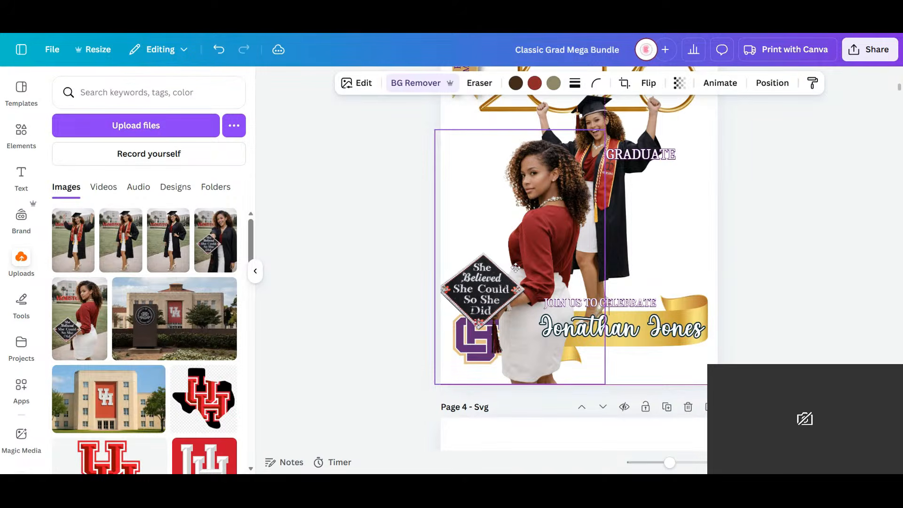
pyautogui.moveTo(516, 267); pyautogui.dragTo(499, 251)
pyautogui.click(687, 201)
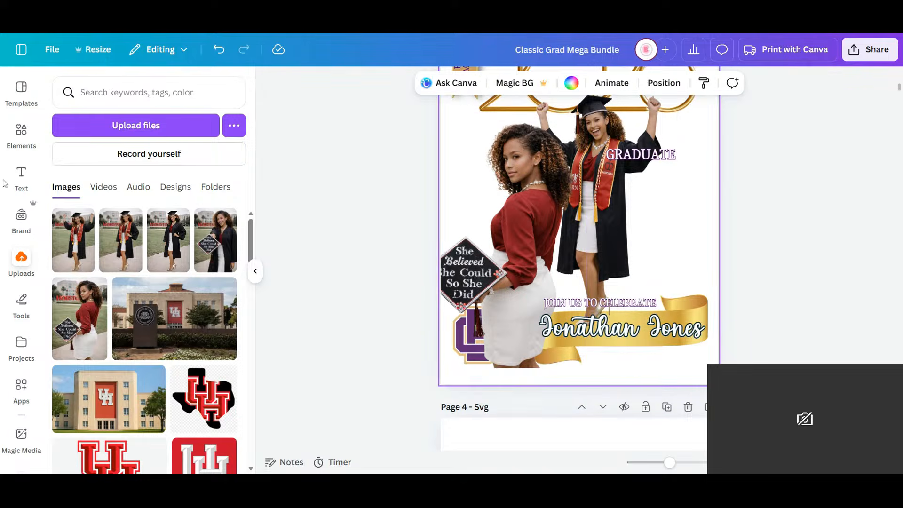
# - Search the graphics for "crimson gradient" and add the red radial gradient with dark edges to the invitation
pyautogui.click(22, 134)
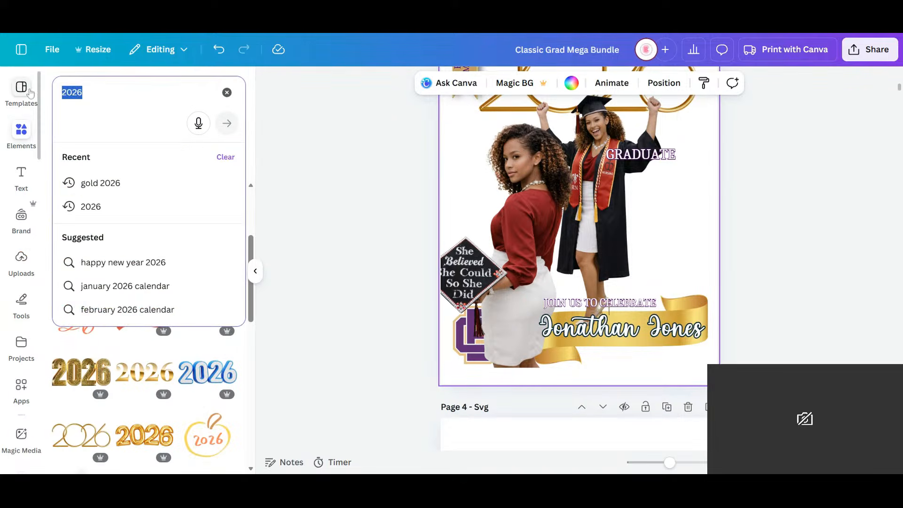
pyautogui.write('crimso')
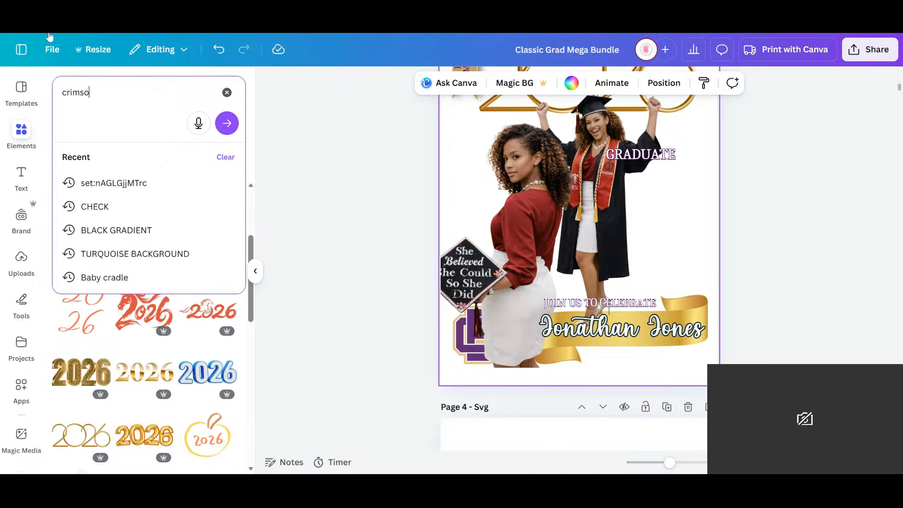
pyautogui.write('n gradi')
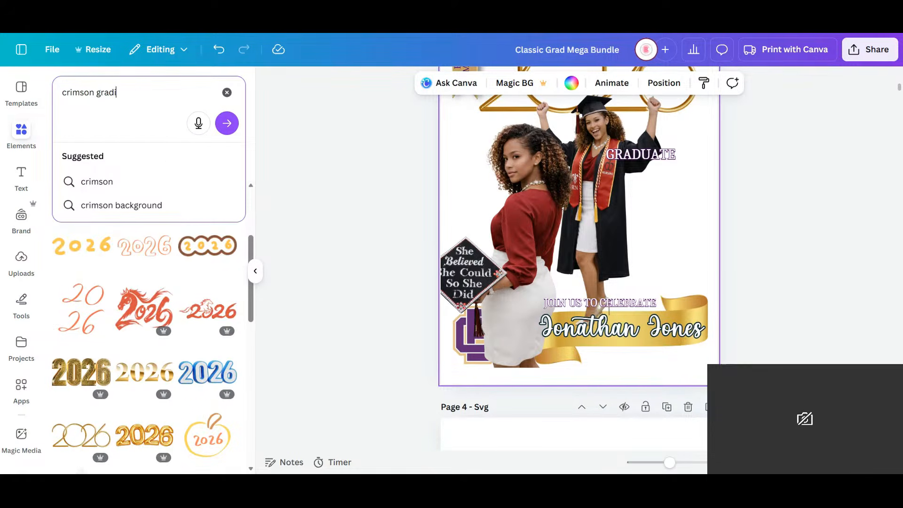
pyautogui.write('ent')
pyautogui.press('Return')
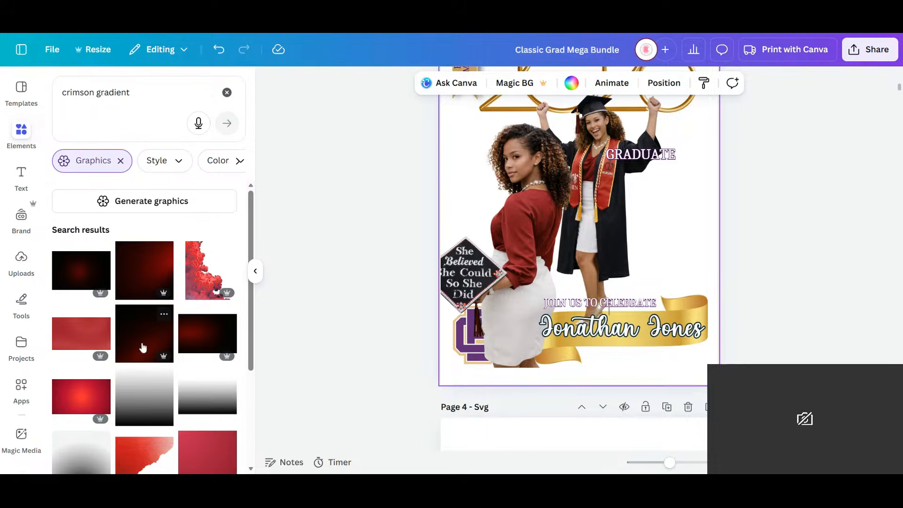
pyautogui.scroll(-1, 144, 347)
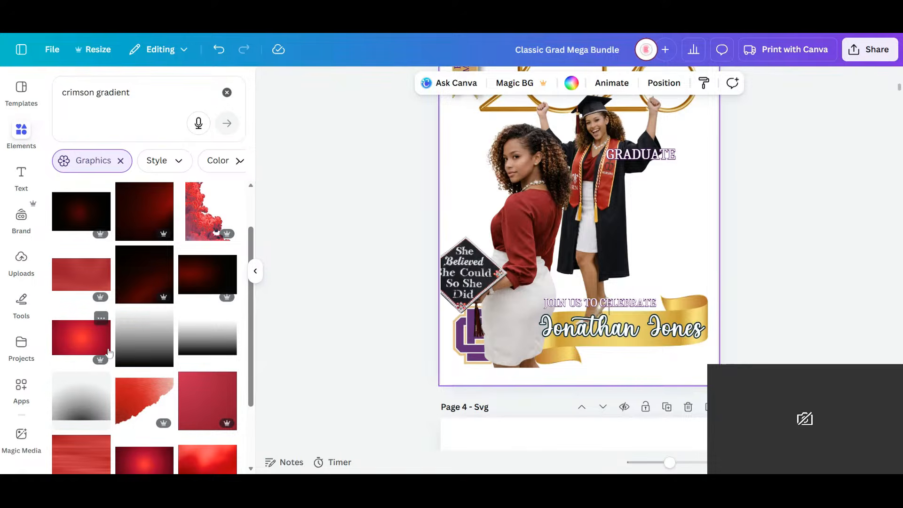
pyautogui.click(163, 464)
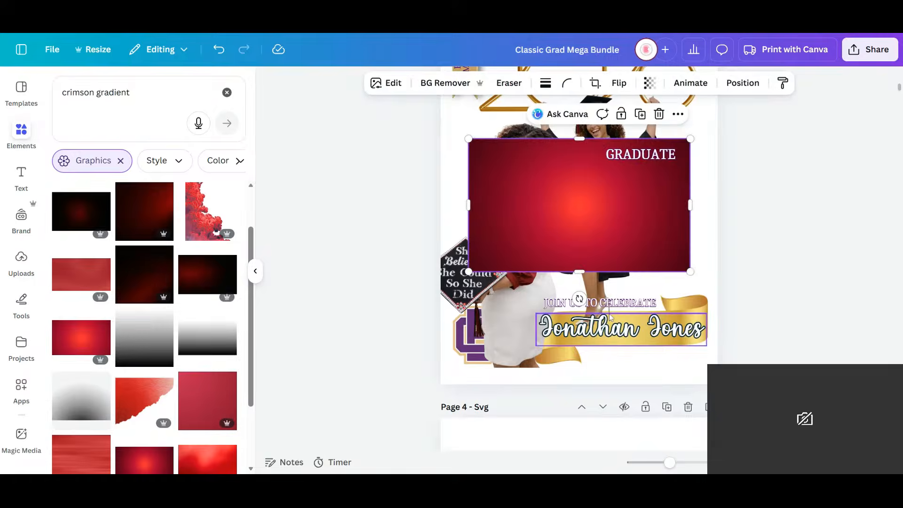
# - Try the landscape-oriented red gradient as the page background and undo it
pyautogui.rightClick(582, 213)
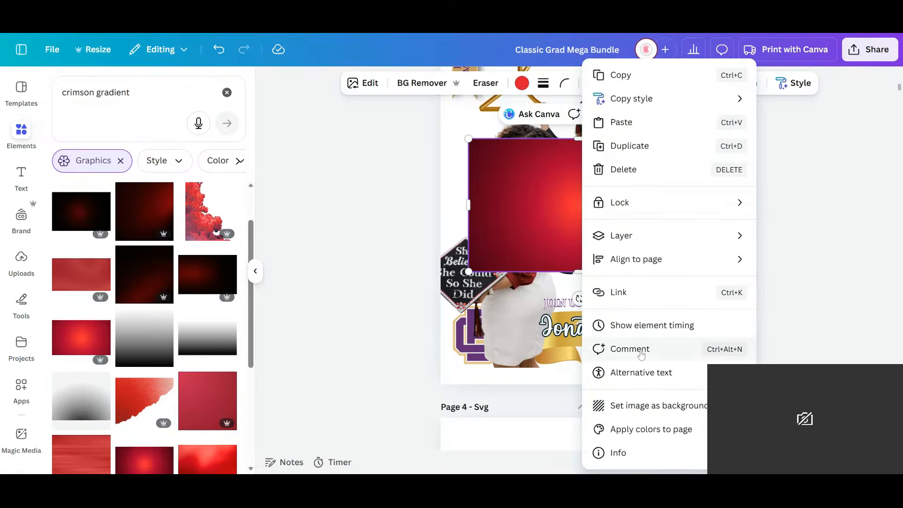
pyautogui.click(642, 406)
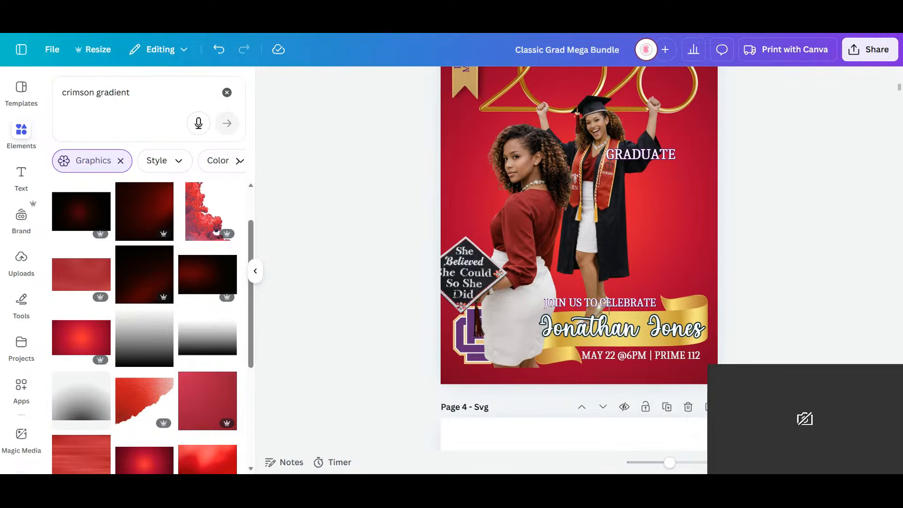
pyautogui.click(219, 49)
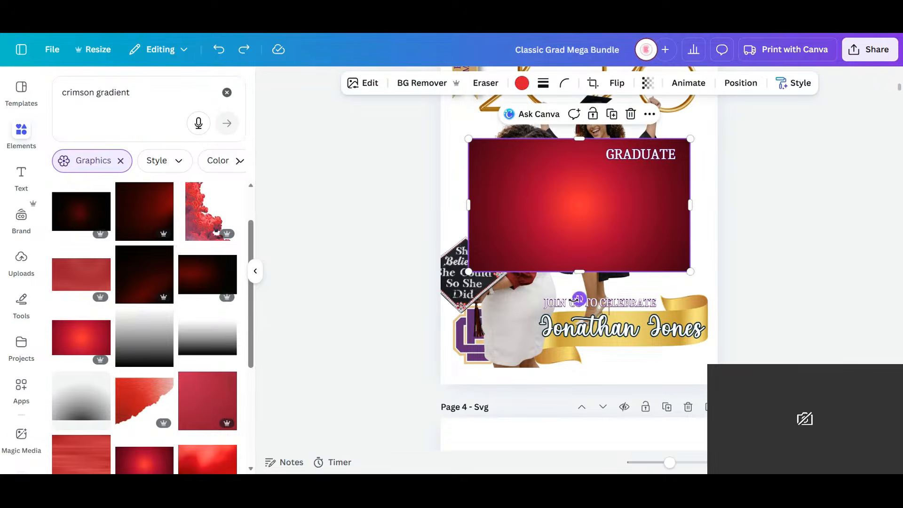
# - Rotate the red gradient to portrait orientation and set it as the invitation's page background
pyautogui.moveTo(579, 298); pyautogui.dragTo(713, 209)
pyautogui.rightClick(569, 193)
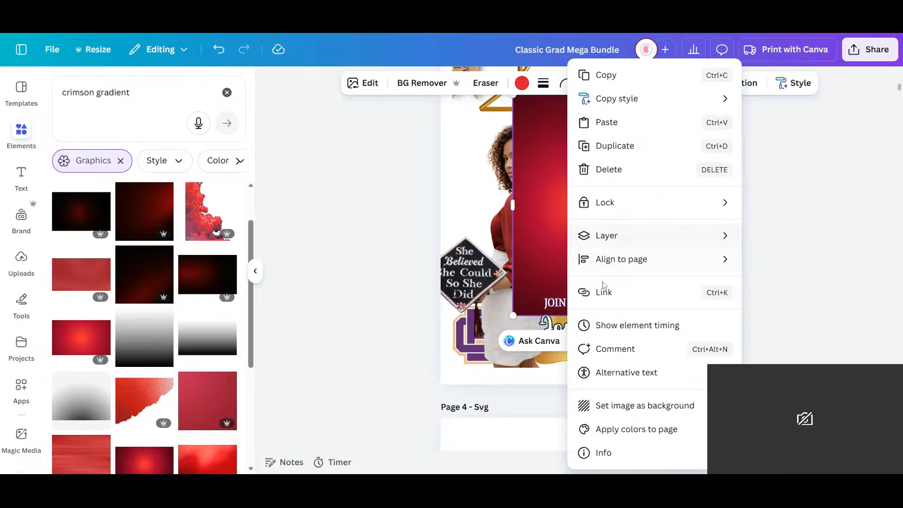
pyautogui.click(616, 409)
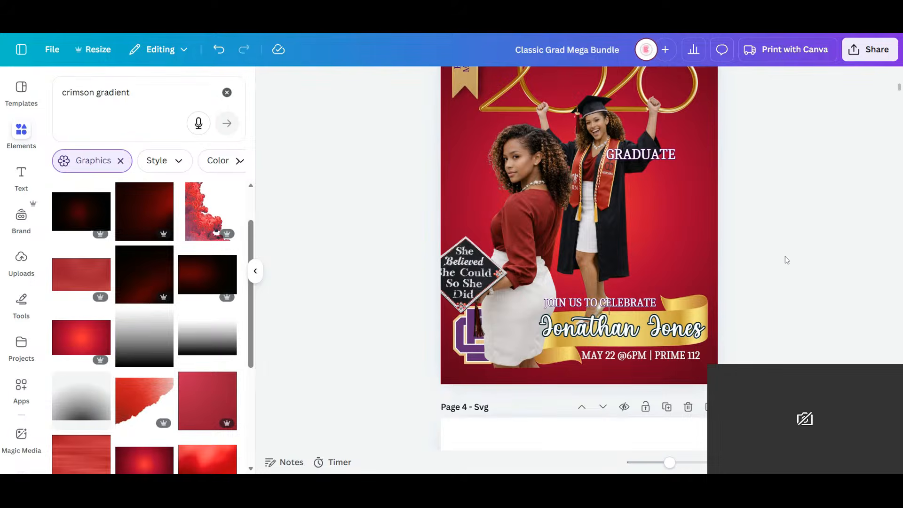
# - Move the gold 2026 graphic slightly lower on the invitation, away from the top edge
pyautogui.scroll(4, 785, 256)
pyautogui.scroll(-3, 783, 254)
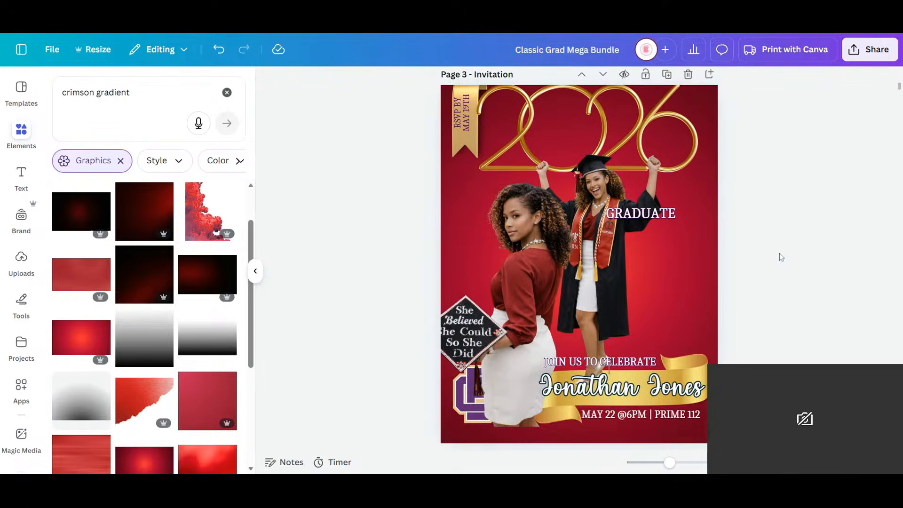
pyautogui.click(625, 108)
pyautogui.moveTo(625, 108); pyautogui.dragTo(627, 134)
# - Enlarge the cheering graduate cutout until it runs past the invitation's lower edge, and shift it up and to the right
pyautogui.click(603, 284)
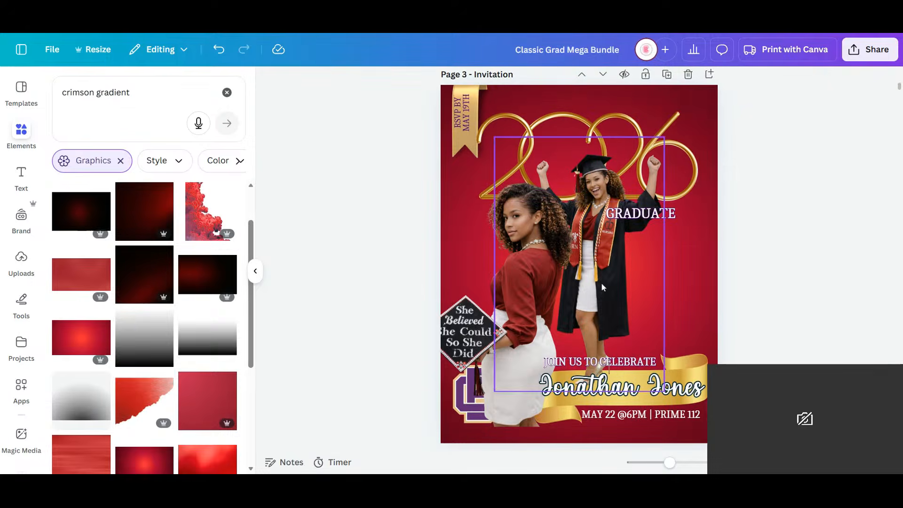
pyautogui.click(601, 282)
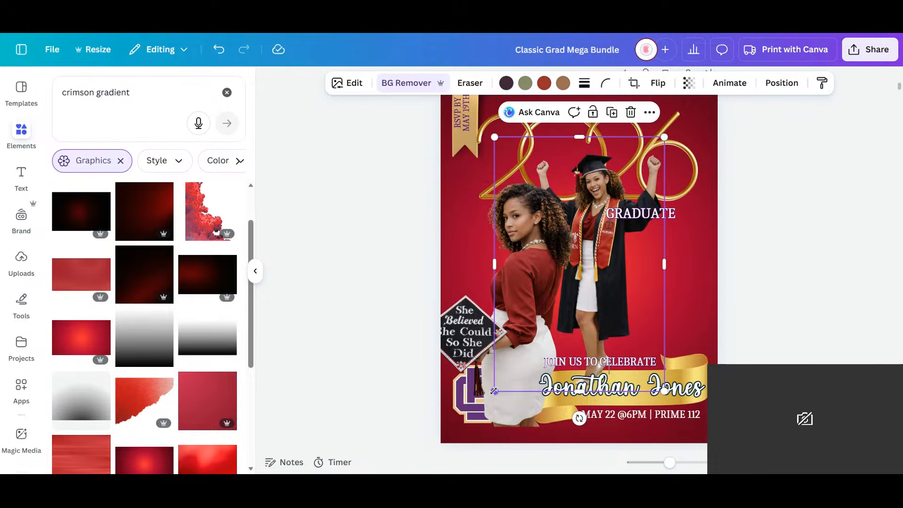
pyautogui.moveTo(494, 391); pyautogui.dragTo(383, 457)
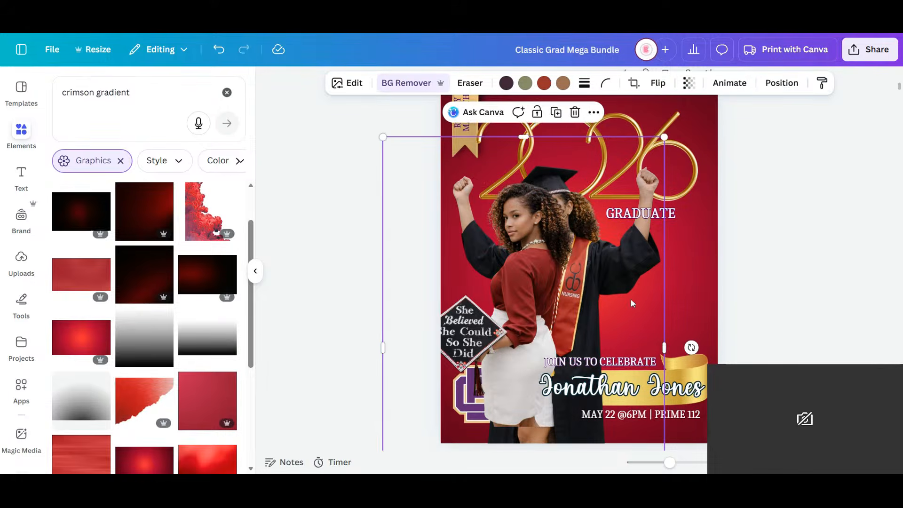
pyautogui.moveTo(633, 303); pyautogui.dragTo(646, 278)
# - Try the red-blouse cutout in the invitation's lower-right area and delete it from the page
pyautogui.click(514, 246)
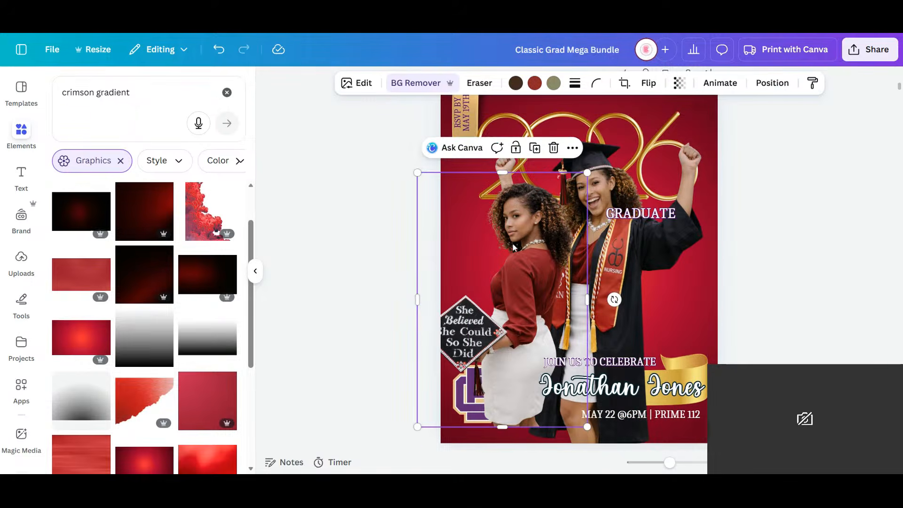
pyautogui.moveTo(515, 247); pyautogui.dragTo(668, 300)
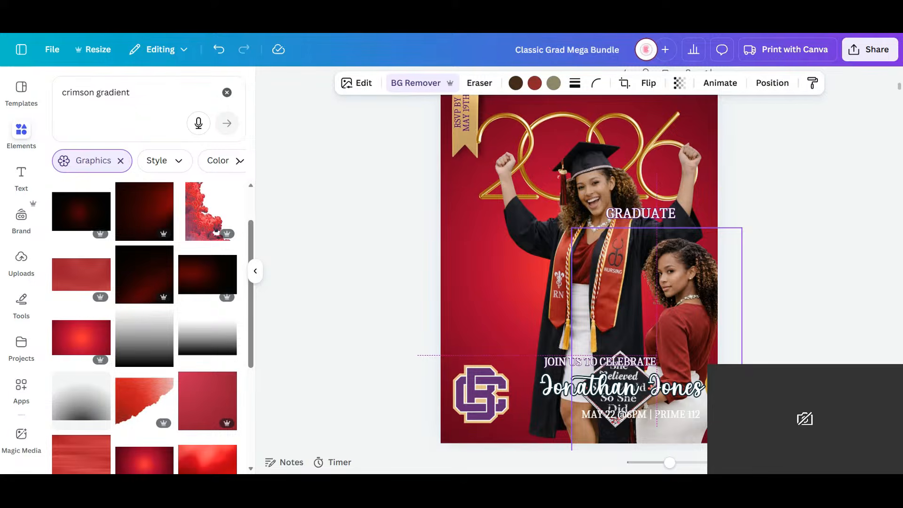
pyautogui.moveTo(668, 300); pyautogui.dragTo(662, 300)
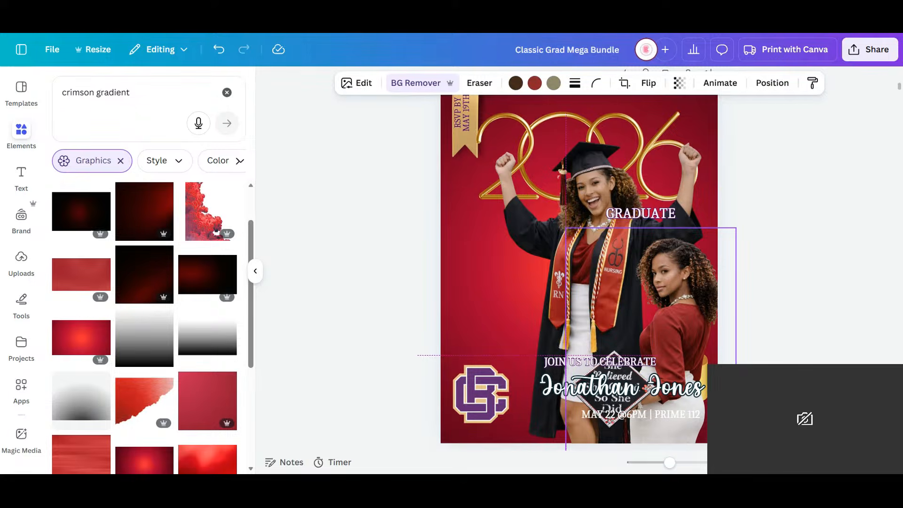
pyautogui.moveTo(660, 300); pyautogui.dragTo(660, 300)
pyautogui.press('Delete')
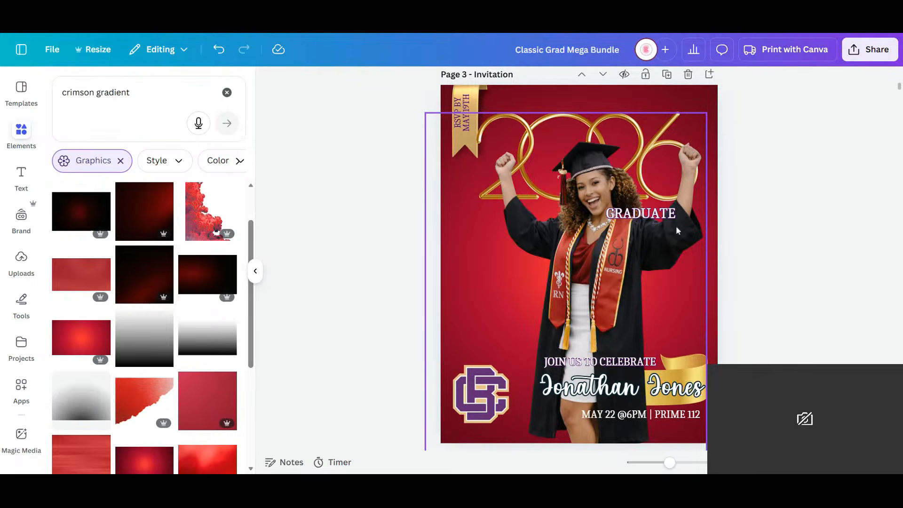
# - Reposition the cheering graduate near the invitation's center and send the cutout to the back, behind the gold ribbon
pyautogui.moveTo(595, 285); pyautogui.dragTo(575, 293)
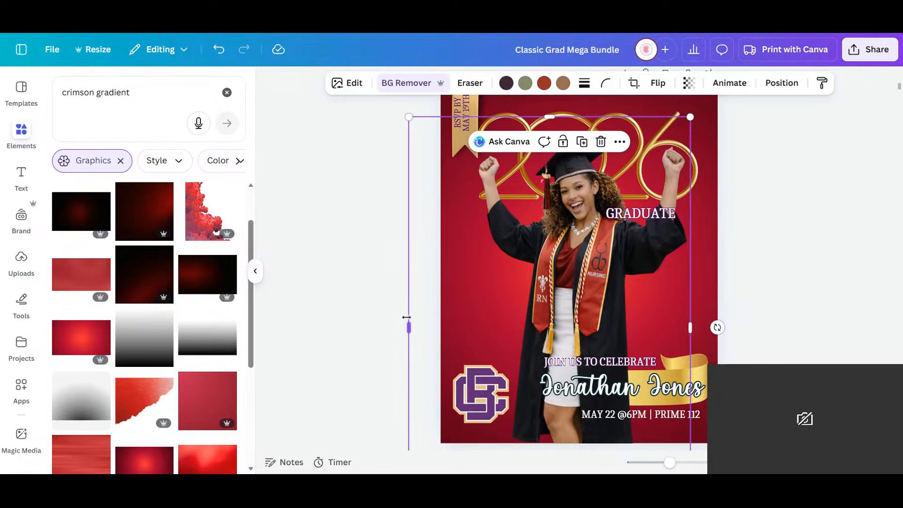
pyautogui.moveTo(409, 321); pyautogui.dragTo(440, 316)
pyautogui.click(371, 295)
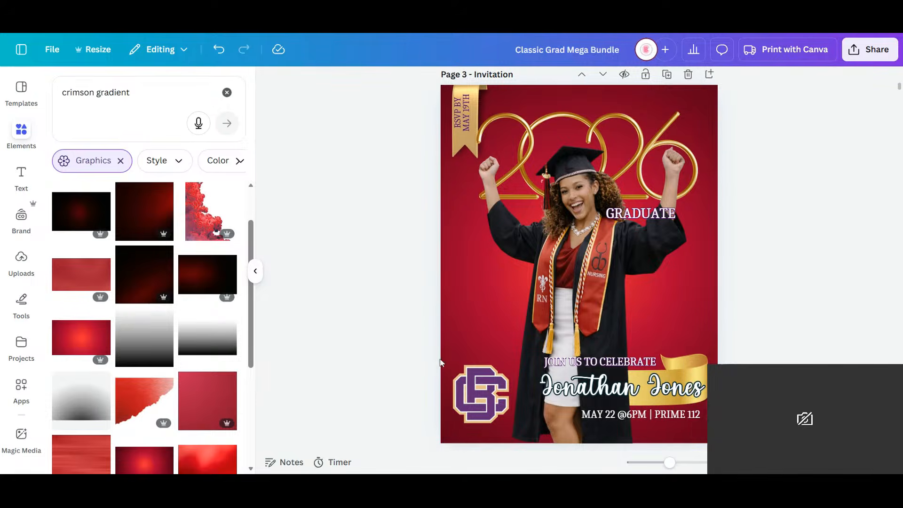
pyautogui.click(490, 314)
pyautogui.scroll(-3, 489, 314)
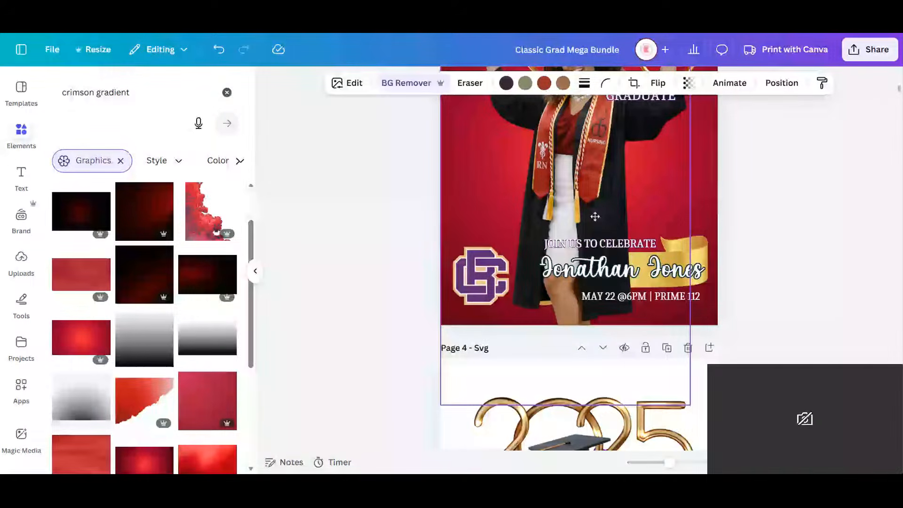
pyautogui.click(782, 83)
pyautogui.click(198, 173)
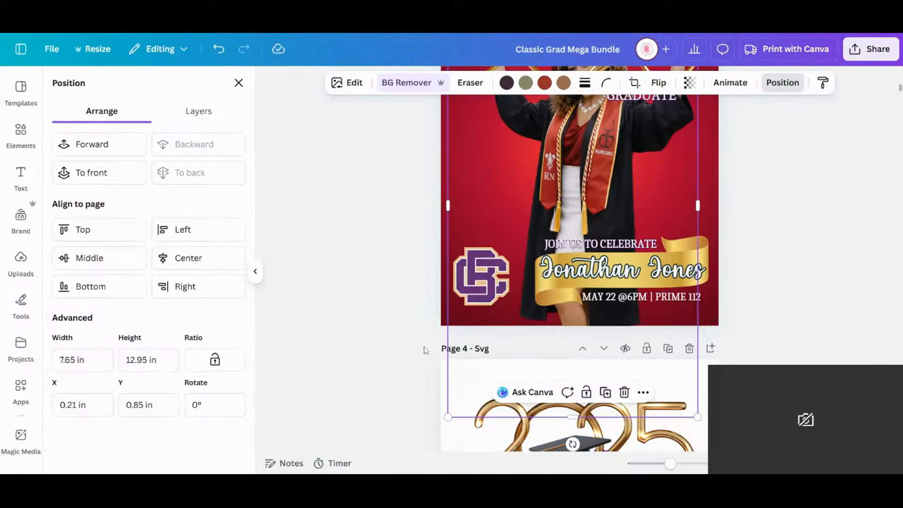
# - Delete the purple school logo from the invitation's lower-left corner
pyautogui.click(400, 338)
pyautogui.click(489, 283)
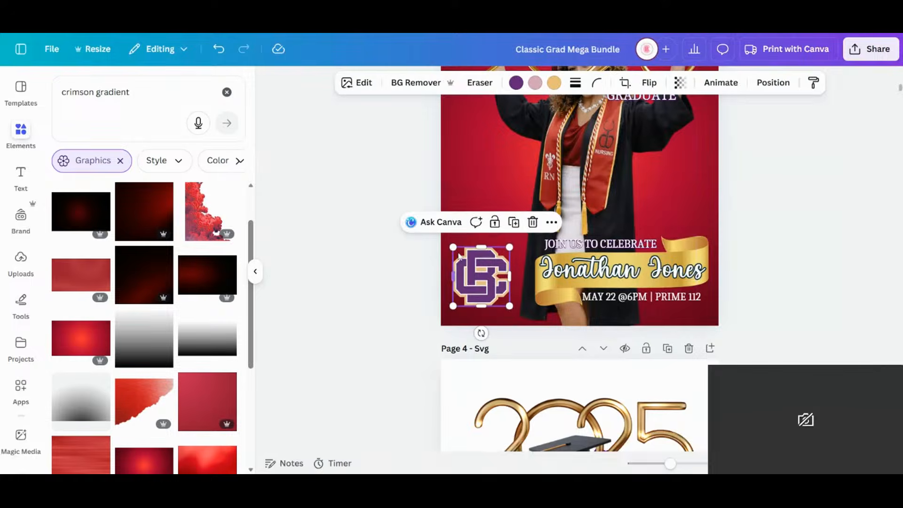
pyautogui.press('Delete')
# - Try the shaded red UH logo from the school images page on the lower left of the invitation
pyautogui.scroll(6, 523, 281)
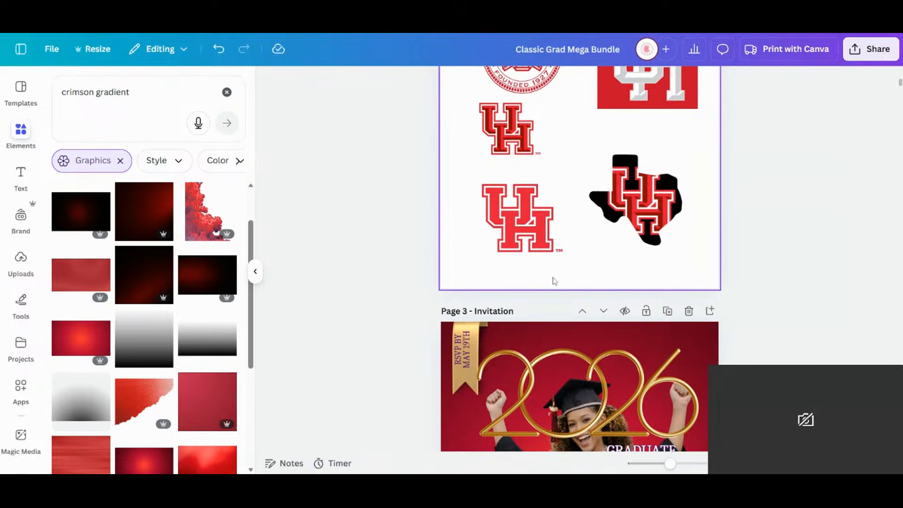
pyautogui.click(516, 130)
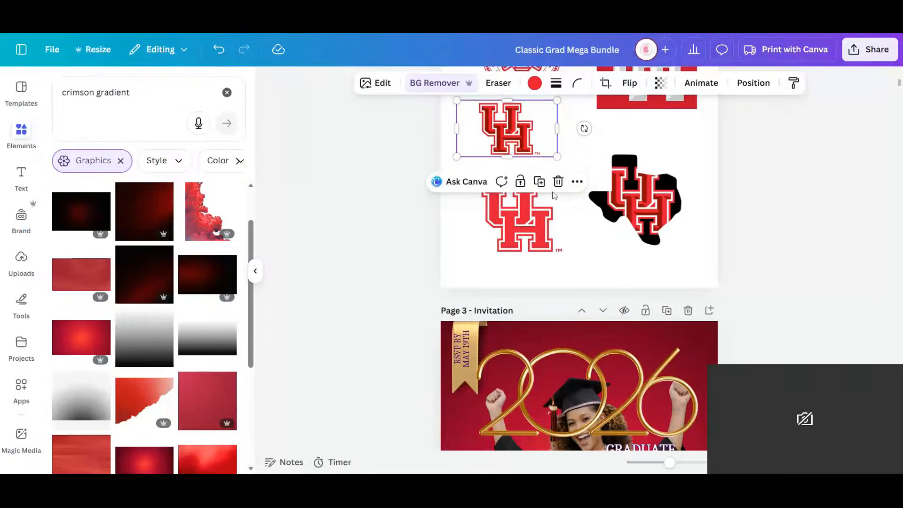
pyautogui.moveTo(507, 126); pyautogui.dragTo(492, 427)
pyautogui.scroll(-3, 522, 187)
pyautogui.scroll(-5, 507, 398)
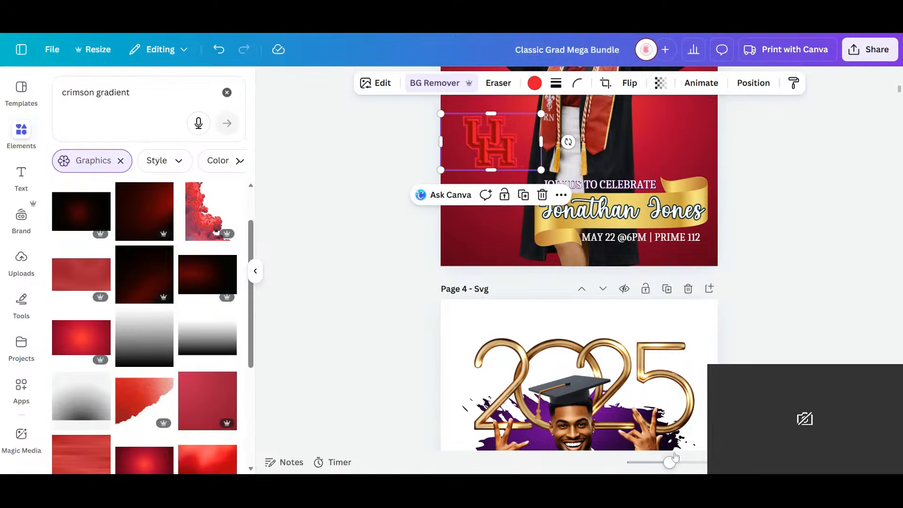
# - Duplicate the round University of Houston seal on the school images page and move the copy onto the invitation
pyautogui.moveTo(670, 462)
pyautogui.mouseDown()
pyautogui.moveTo(682, 462)
pyautogui.moveTo(664, 463)
pyautogui.mouseUp()
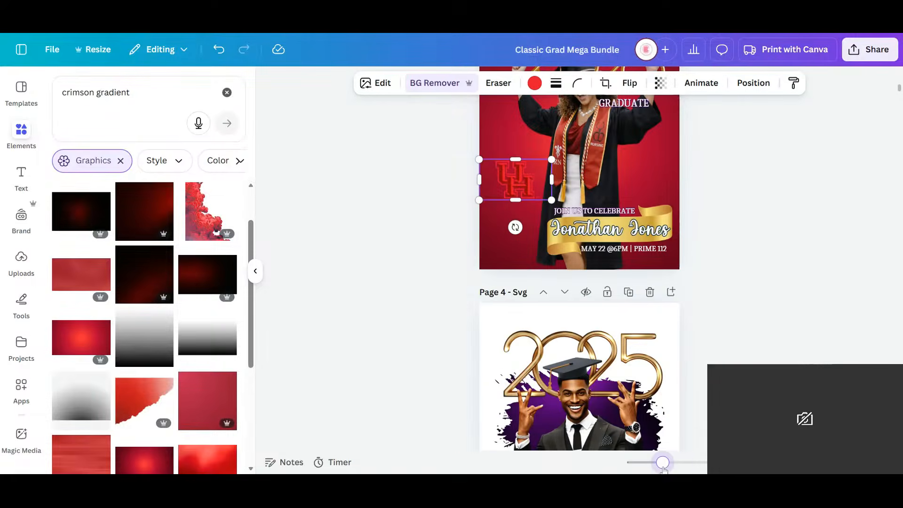
pyautogui.scroll(10, 657, 312)
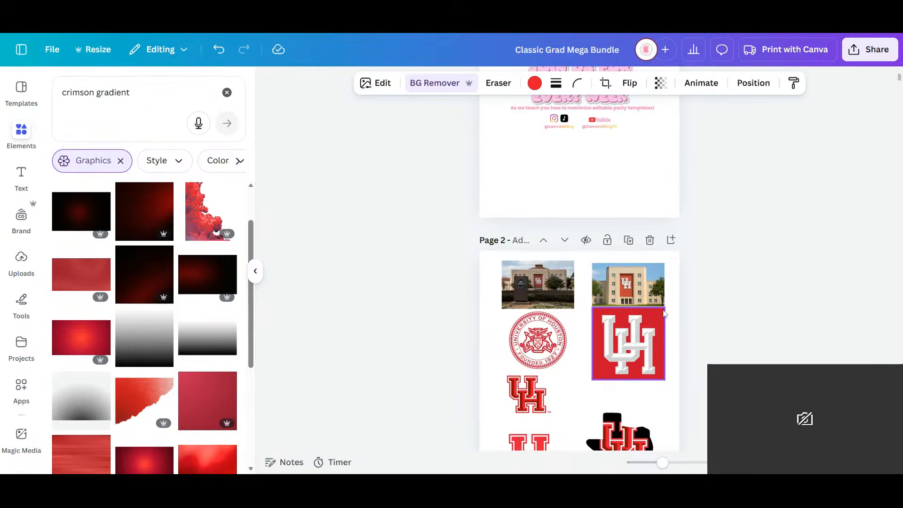
pyautogui.scroll(-2, 665, 313)
pyautogui.click(551, 231)
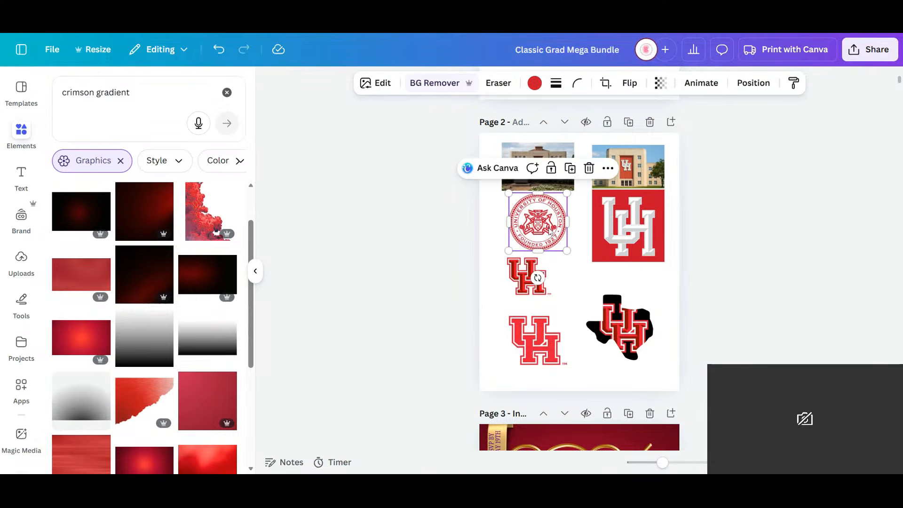
pyautogui.click(568, 170)
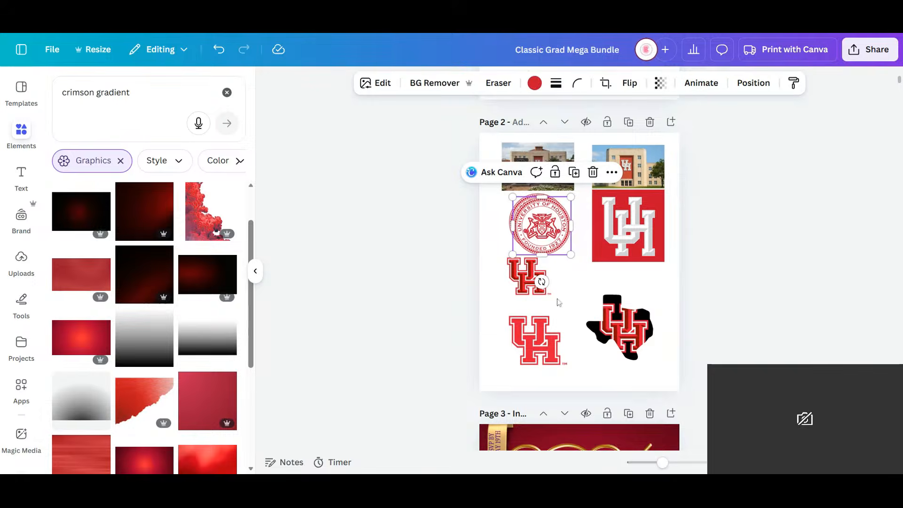
pyautogui.moveTo(560, 301); pyautogui.dragTo(555, 402)
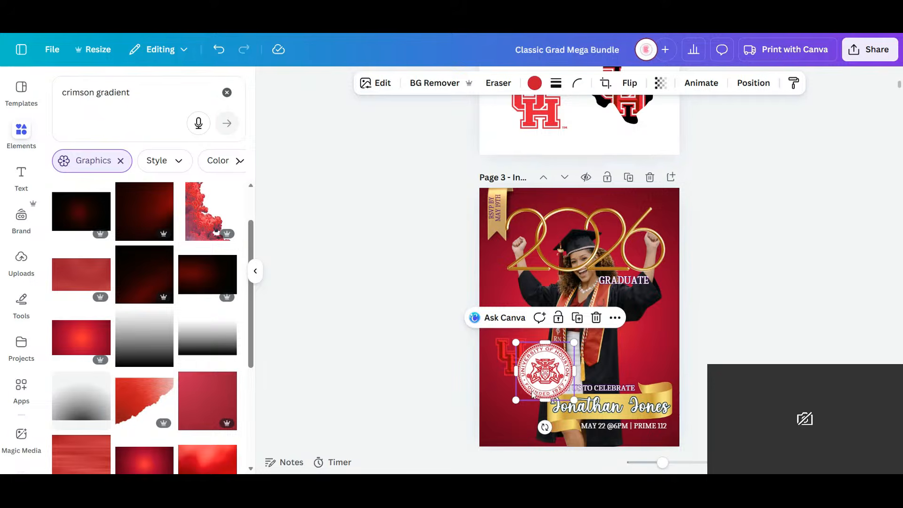
pyautogui.moveTo(532, 394); pyautogui.dragTo(559, 351)
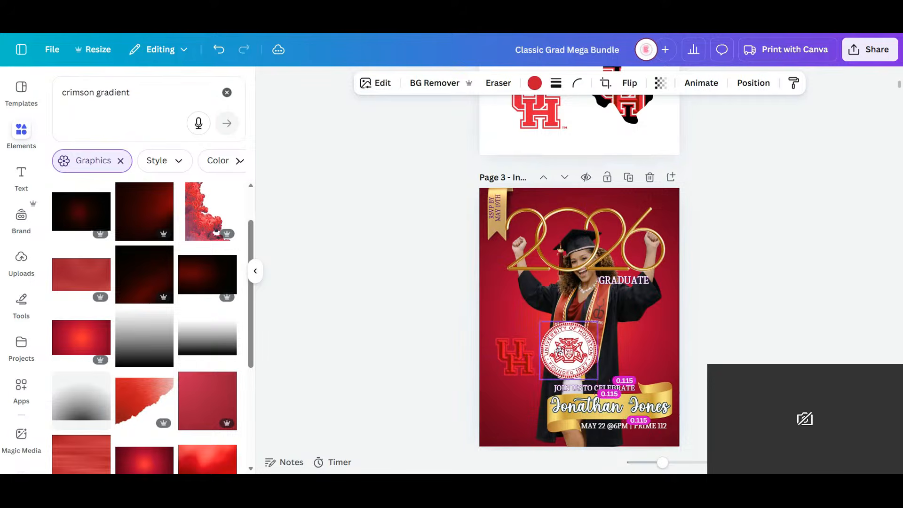
# - Delete the red UH logo from the invitation and place the seal in the lower-left corner, beside the gold ribbon
pyautogui.click(507, 360)
pyautogui.press('Delete')
pyautogui.click(575, 352)
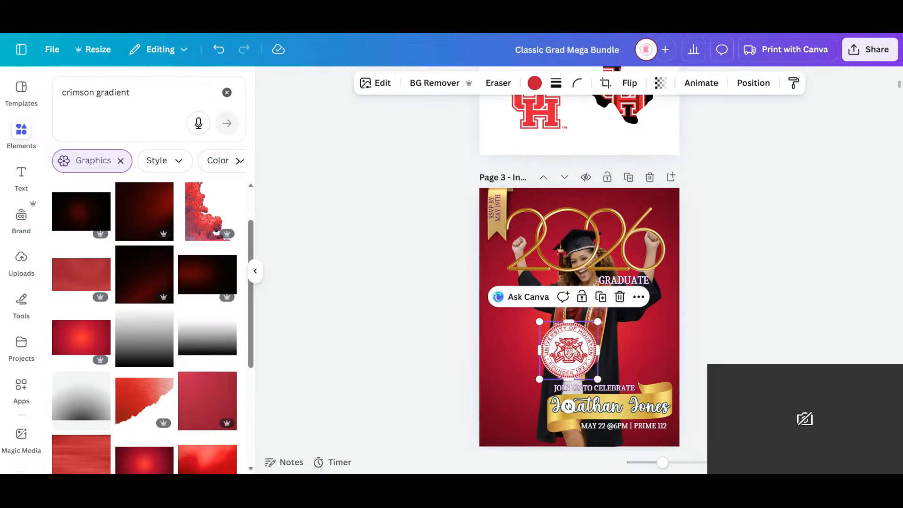
pyautogui.moveTo(554, 365); pyautogui.dragTo(502, 395)
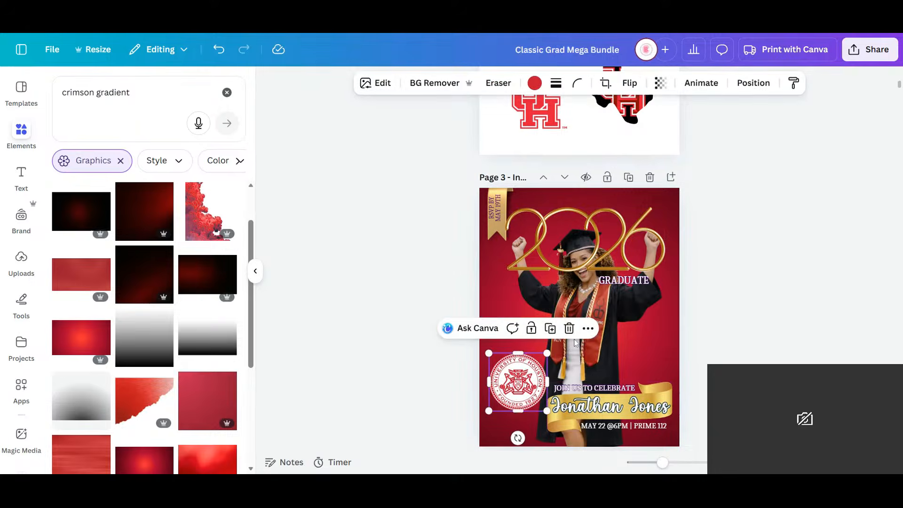
# - Send the gold 2026 graphic to the back, behind the cheering graduate
pyautogui.click(610, 310)
pyautogui.click(588, 244)
pyautogui.click(750, 83)
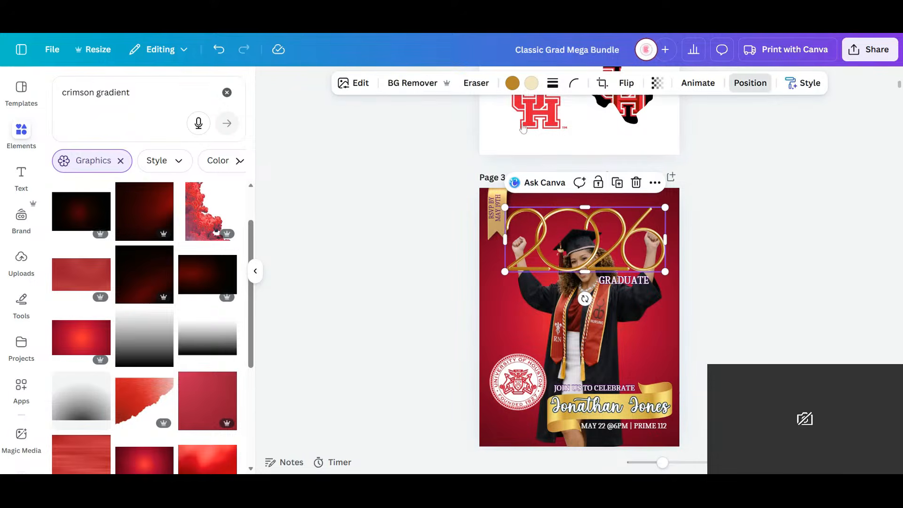
pyautogui.click(190, 173)
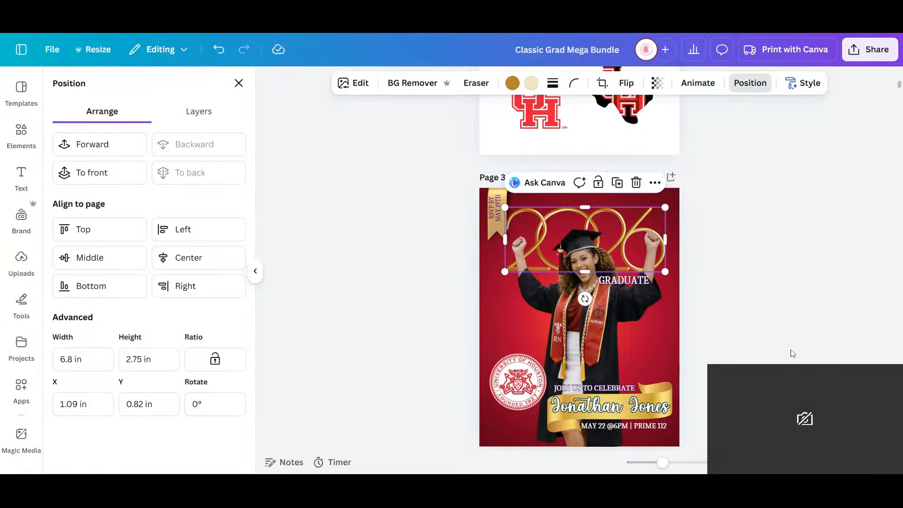
pyautogui.click(784, 336)
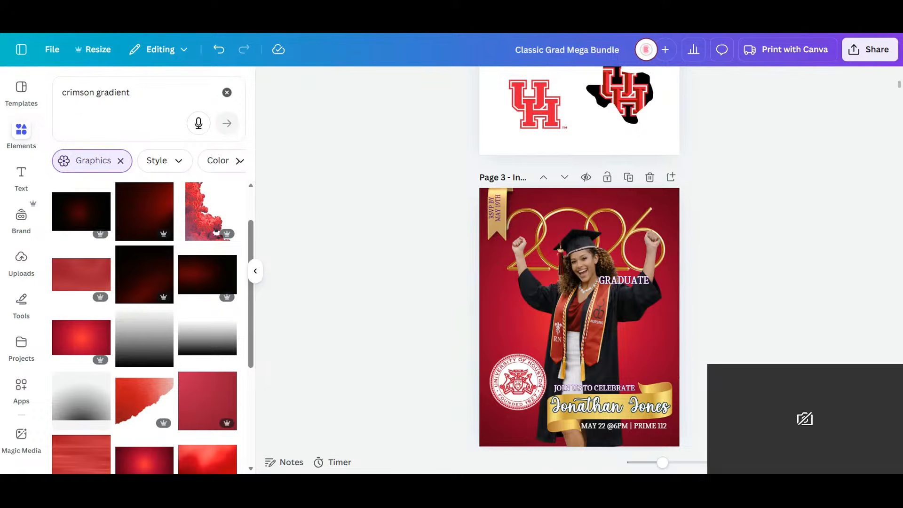
# - Replace the sample first name on the gold ribbon with the new graduate's first name, keeping the surname
pyautogui.scroll(-3, 753, 329)
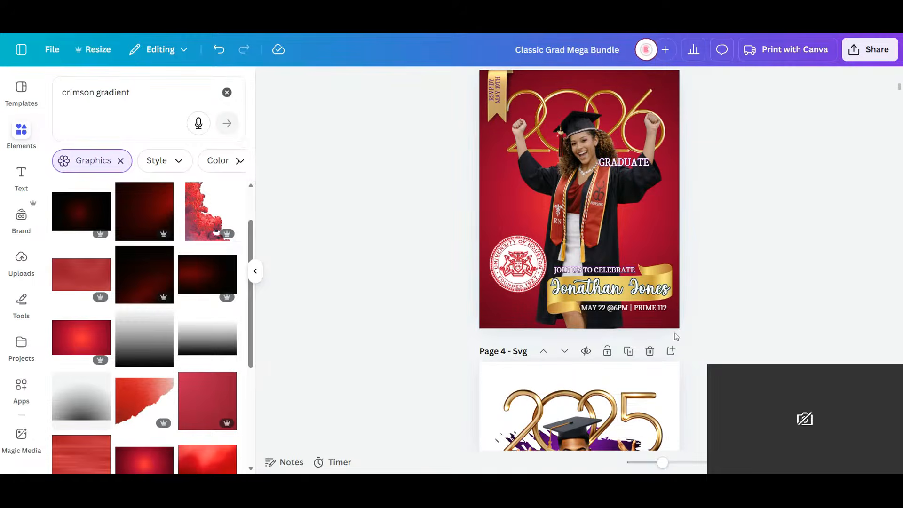
pyautogui.click(654, 297)
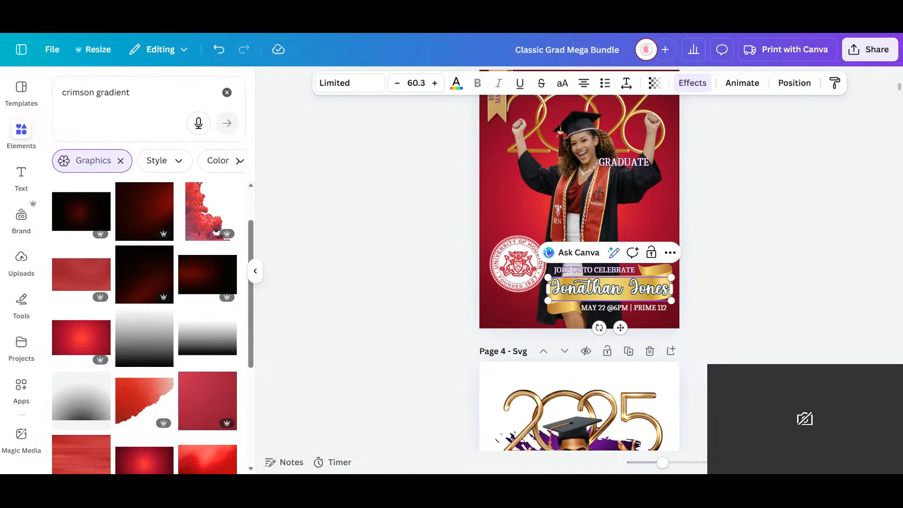
pyautogui.moveTo(622, 288); pyautogui.dragTo(543, 286)
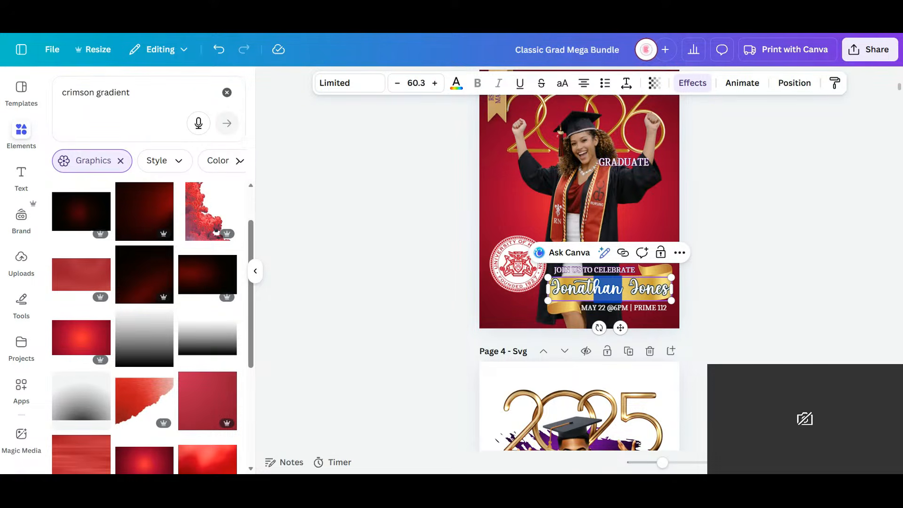
pyautogui.hotkey('ctrl', 'a')
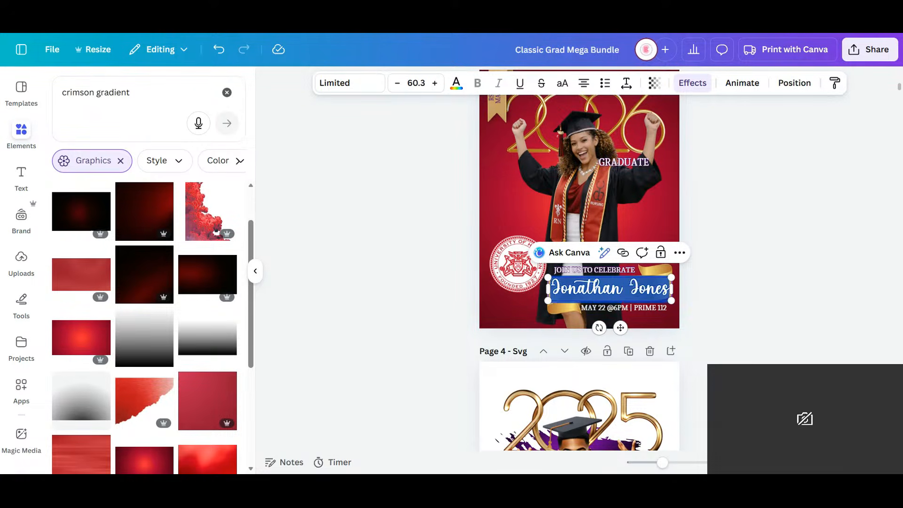
pyautogui.click(665, 289)
pyautogui.moveTo(628, 288); pyautogui.dragTo(549, 285)
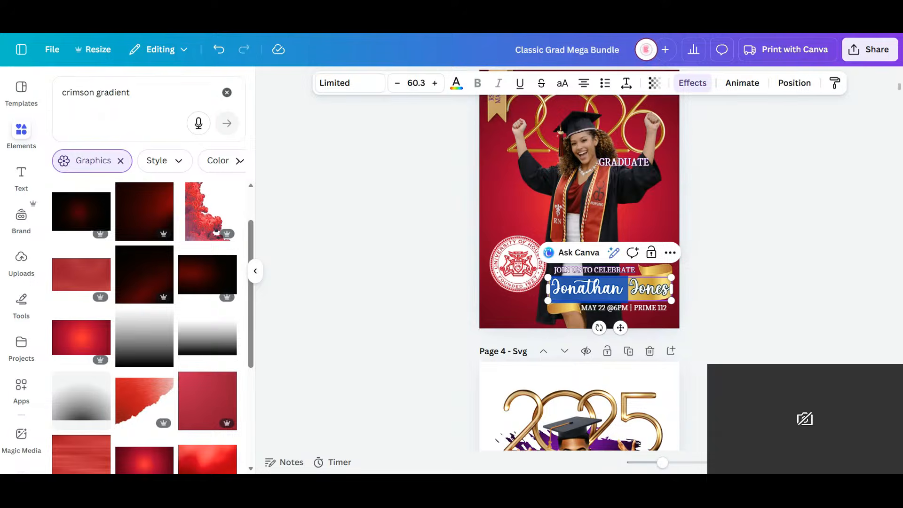
pyautogui.write('Sharon')
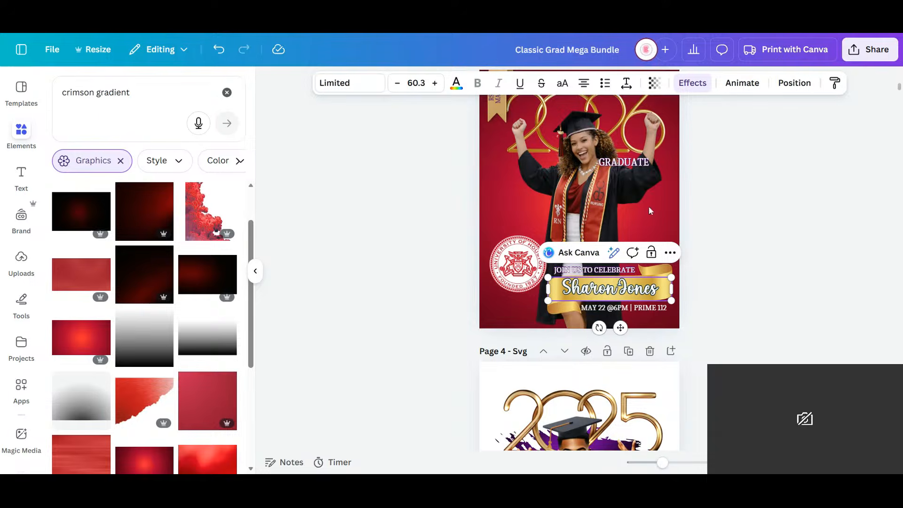
# - Recolour the RSVP text on the gold corner ribbon of the invitation red
pyautogui.press('Escape')
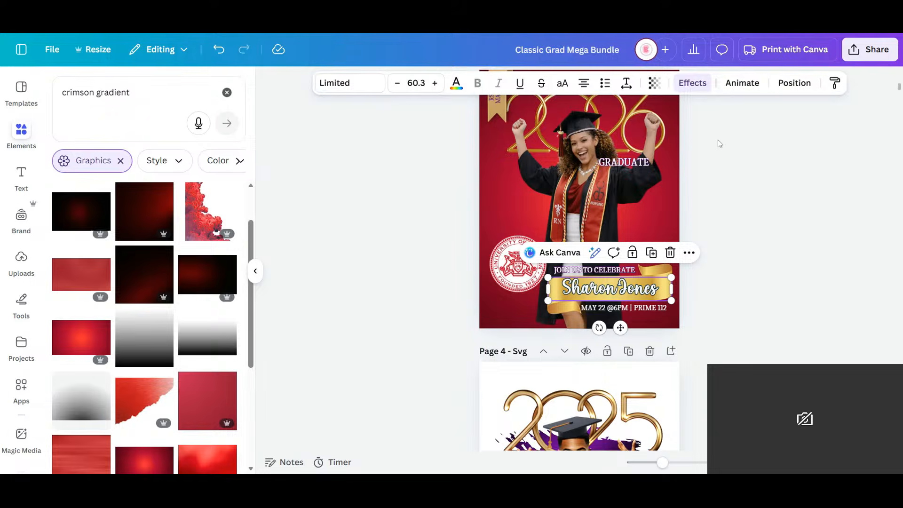
pyautogui.click(736, 200)
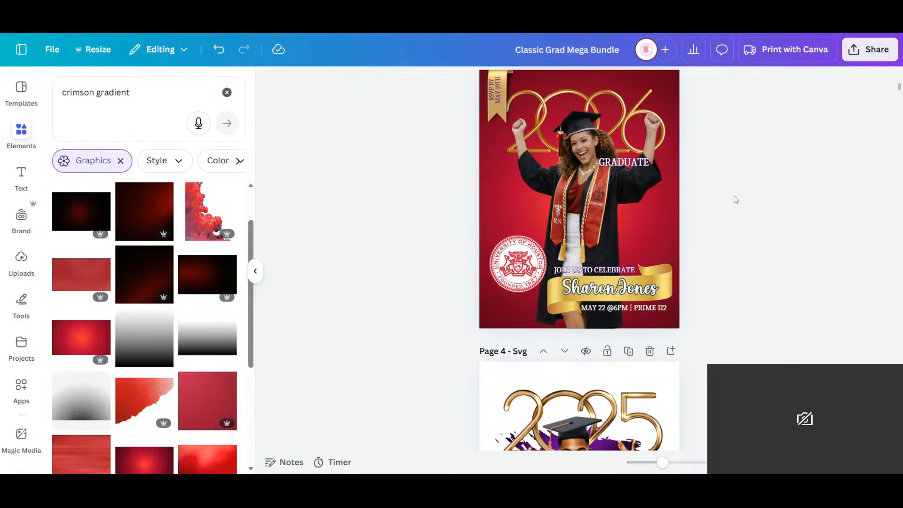
pyautogui.click(489, 94)
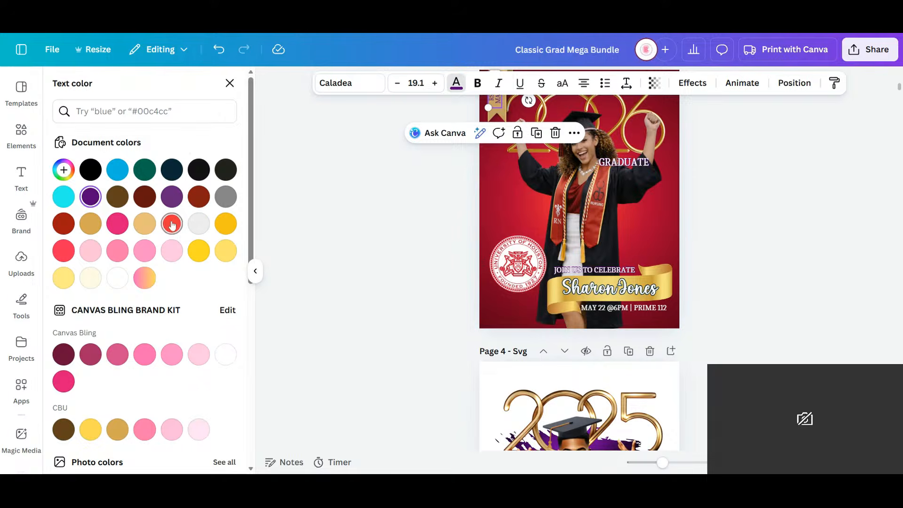
pyautogui.click(171, 225)
# - Change the outline colour of the name on the gold ribbon to dark red
pyautogui.click(571, 293)
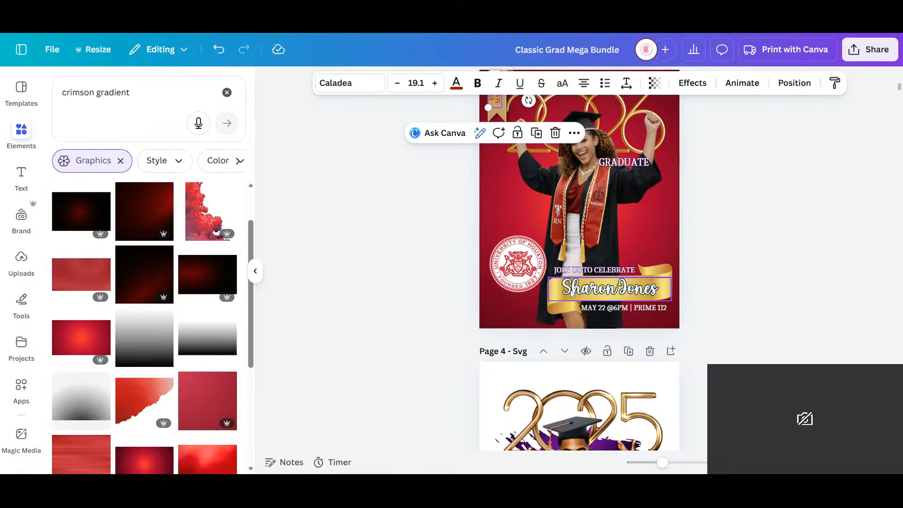
pyautogui.click(587, 291)
pyautogui.click(693, 83)
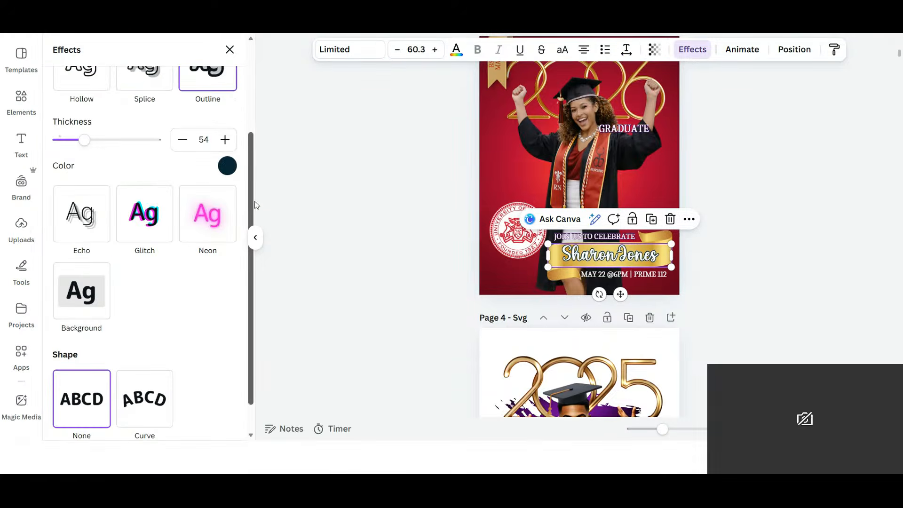
pyautogui.click(227, 165)
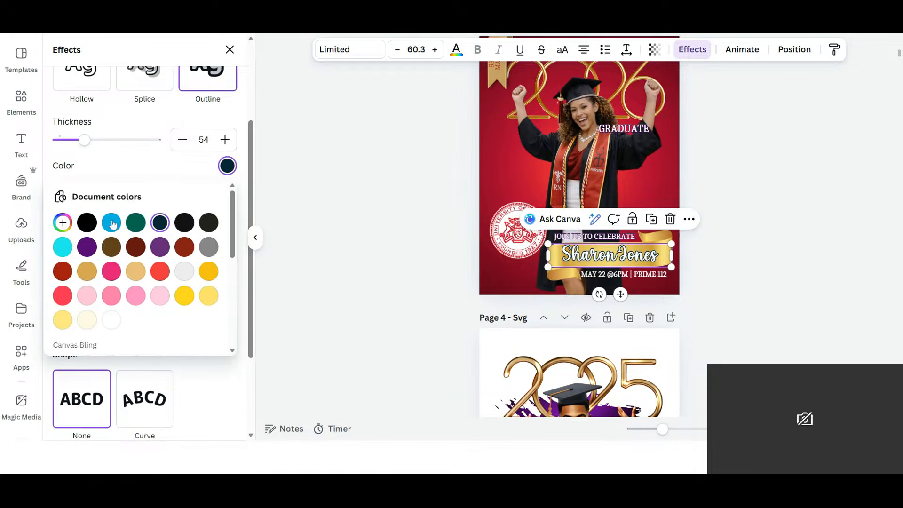
pyautogui.click(62, 271)
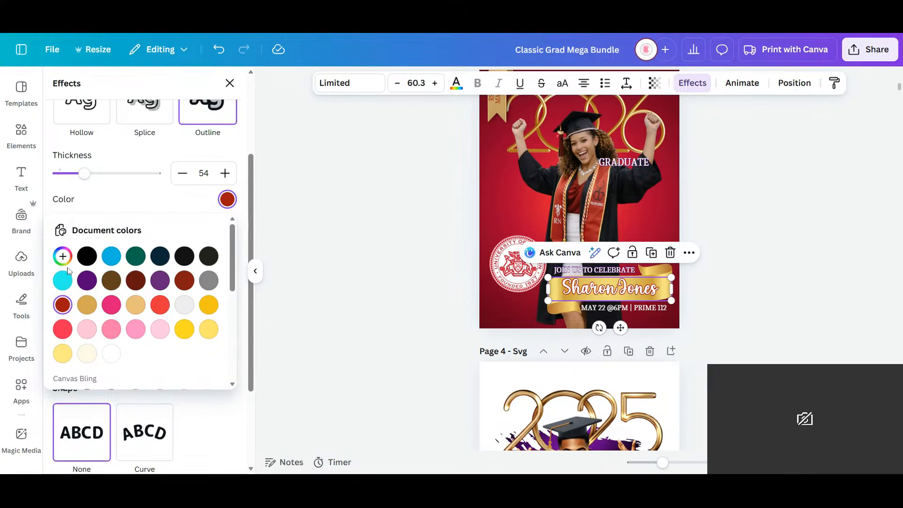
pyautogui.click(397, 219)
# - Crop the lower part of the graduate's photo, enlarge it, and place it below the 2026 with the crop meeting the page's bottom edge
pyautogui.scroll(2, 708, 301)
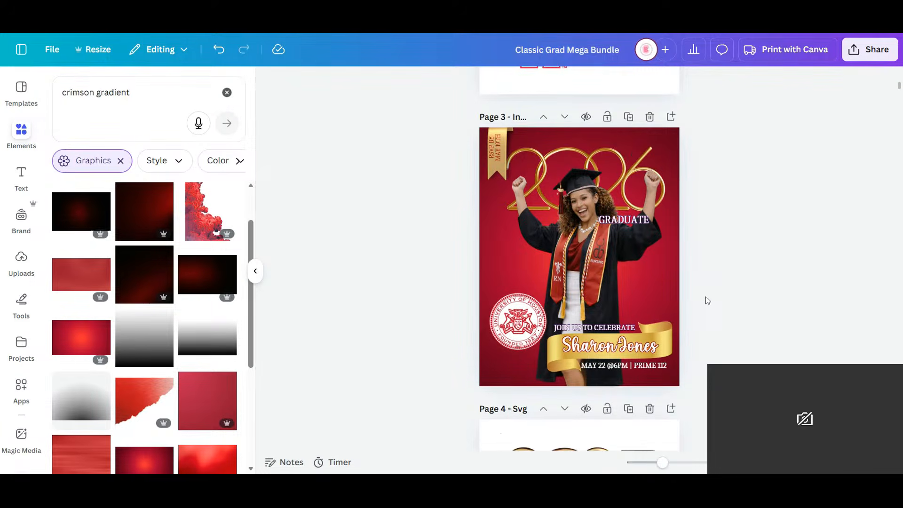
pyautogui.click(621, 183)
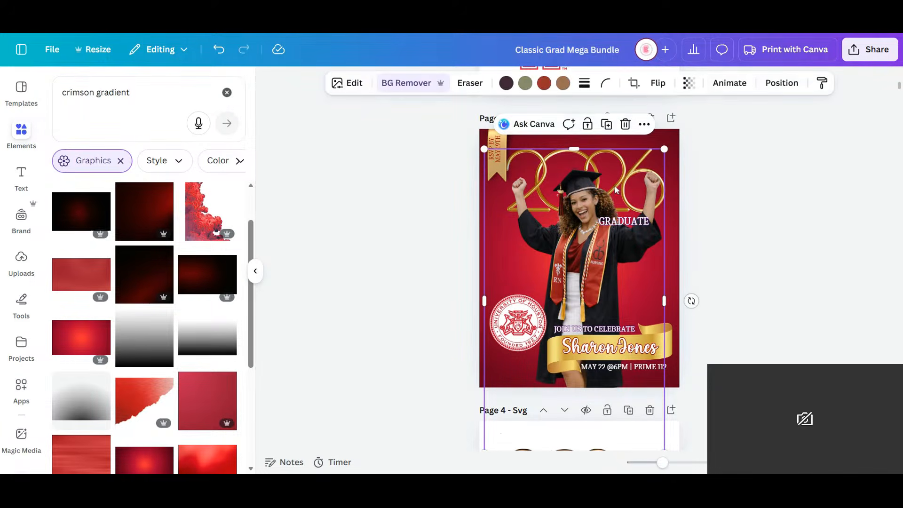
pyautogui.moveTo(588, 278); pyautogui.dragTo(585, 242)
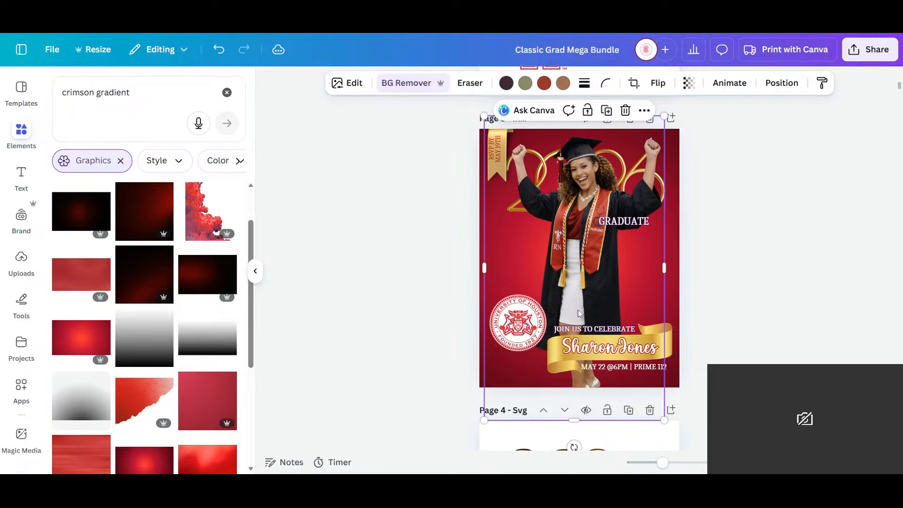
pyautogui.moveTo(569, 419); pyautogui.dragTo(571, 290)
pyautogui.moveTo(664, 292); pyautogui.dragTo(695, 320)
pyautogui.moveTo(626, 277); pyautogui.dragTo(603, 312)
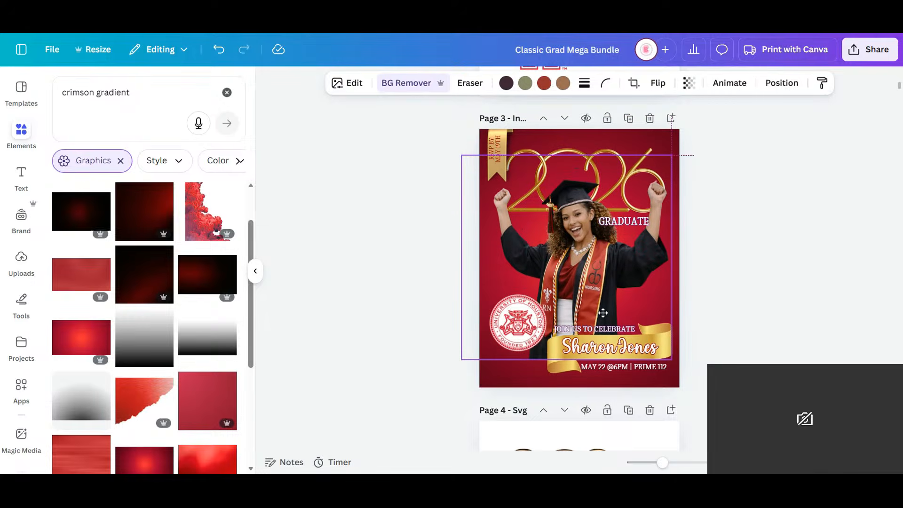
pyautogui.moveTo(566, 360); pyautogui.dragTo(562, 388)
pyautogui.click(752, 324)
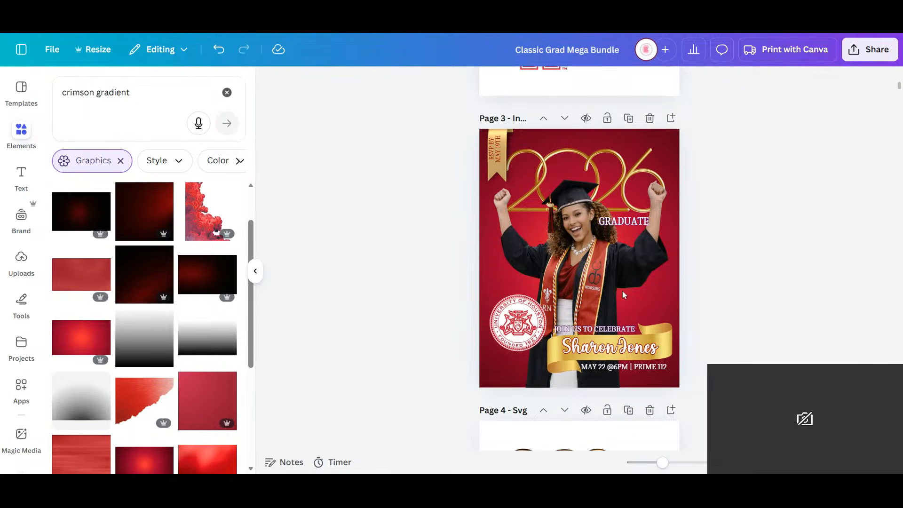
# - Move the gold 2026 slightly up and left, and crop the graduate photo's left side to the page edge
pyautogui.click(625, 151)
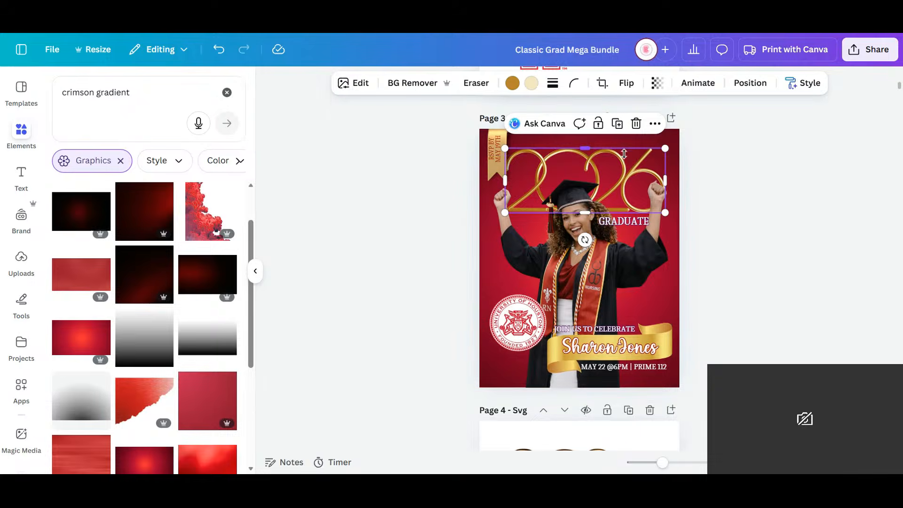
pyautogui.click(625, 154)
pyautogui.click(686, 158)
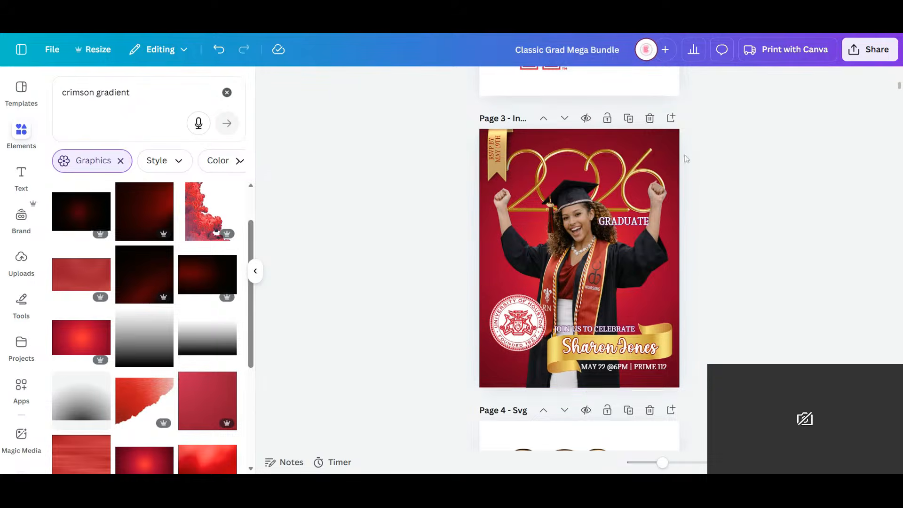
pyautogui.click(651, 155)
pyautogui.moveTo(650, 154); pyautogui.dragTo(644, 143)
pyautogui.click(606, 270)
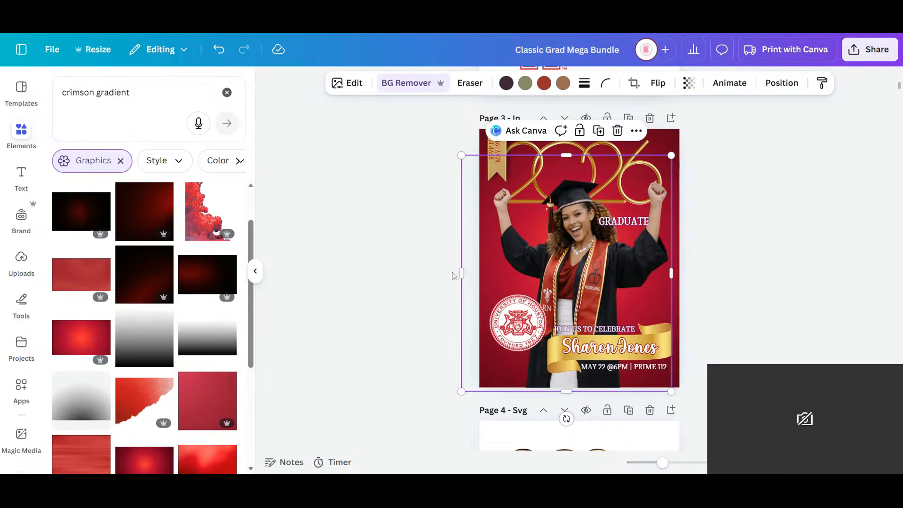
pyautogui.moveTo(463, 271); pyautogui.dragTo(479, 272)
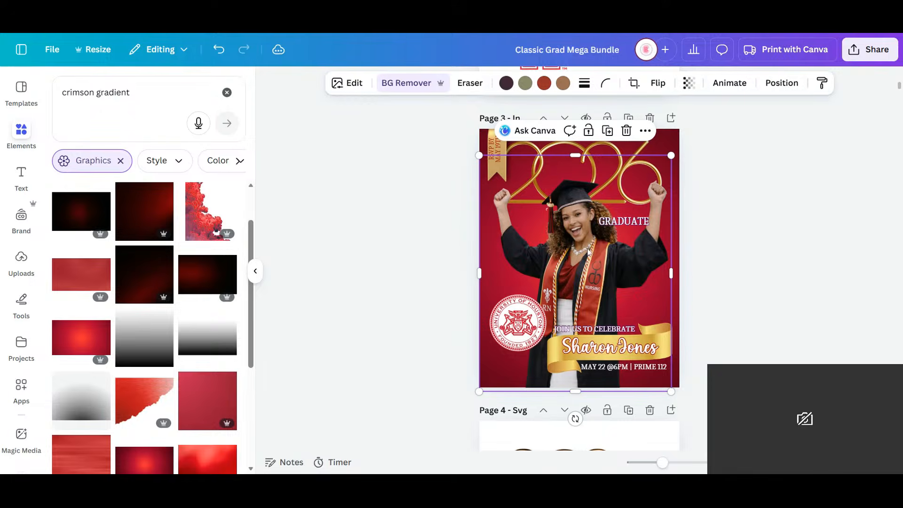
# - Try a Glow shadow on the graduate's photo and undo it
pyautogui.click(348, 85)
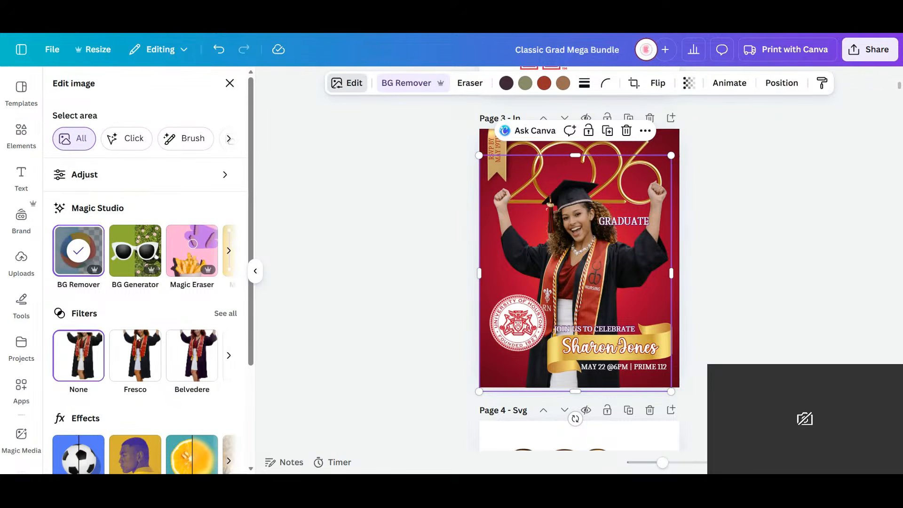
pyautogui.click(84, 469)
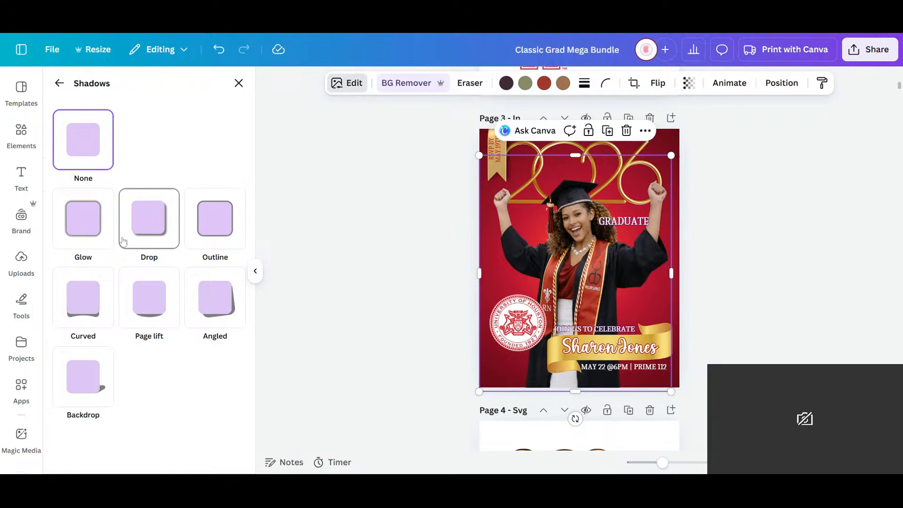
pyautogui.click(96, 235)
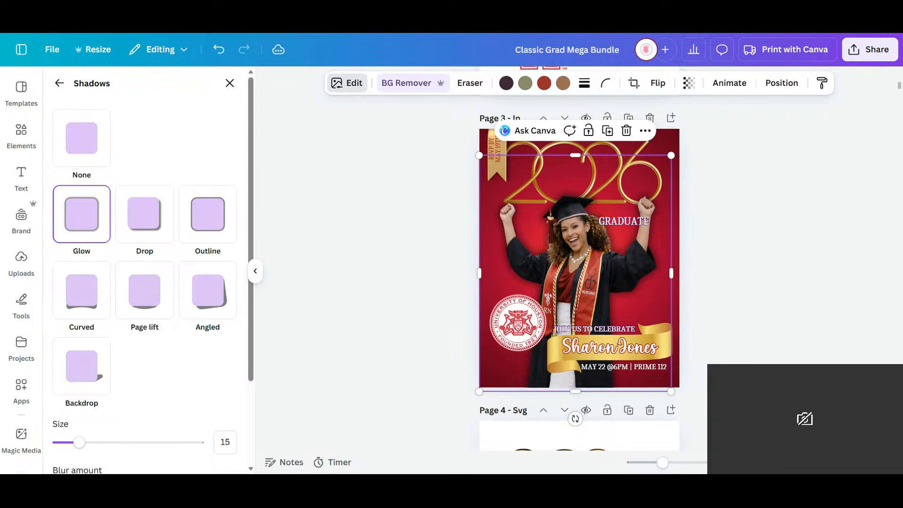
pyautogui.click(218, 49)
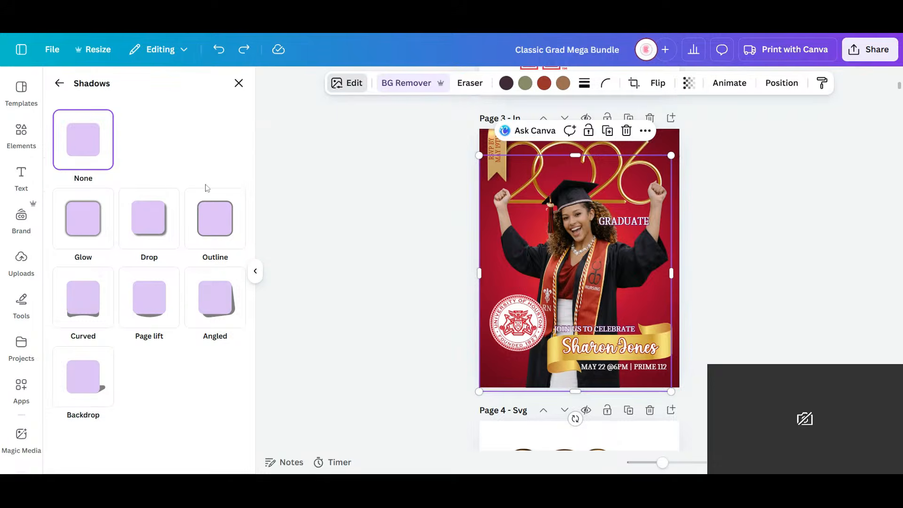
# - Search the graphics for "red blur" and add the soft-edged red square blur to the invitation
pyautogui.click(25, 133)
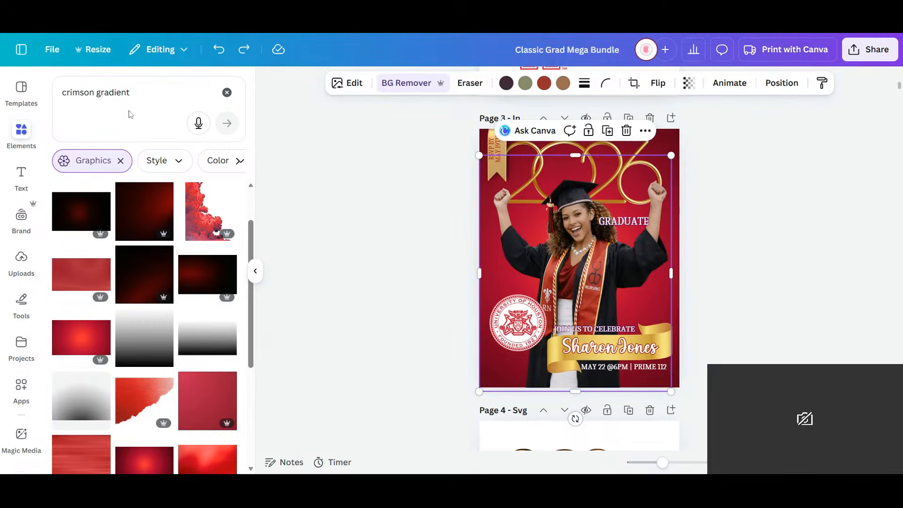
pyautogui.moveTo(141, 93); pyautogui.dragTo(8, 78)
pyautogui.write('red blur')
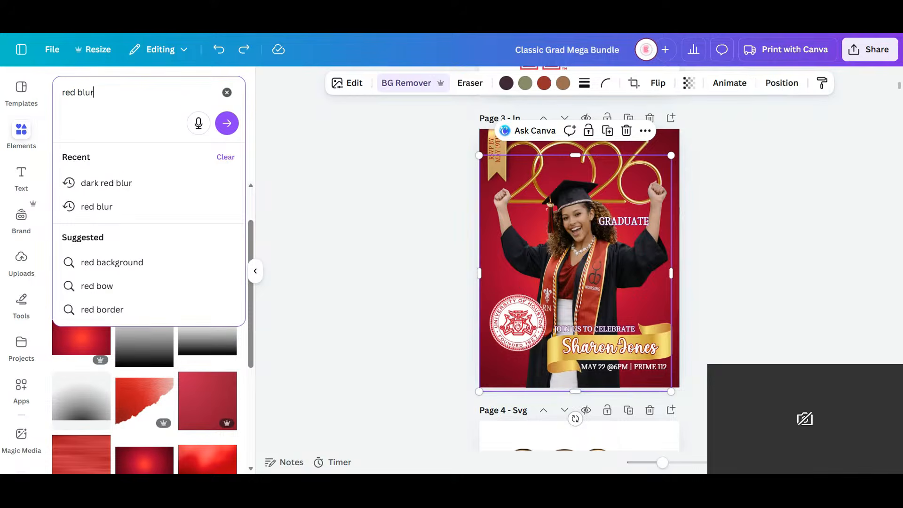
pyautogui.press('Return')
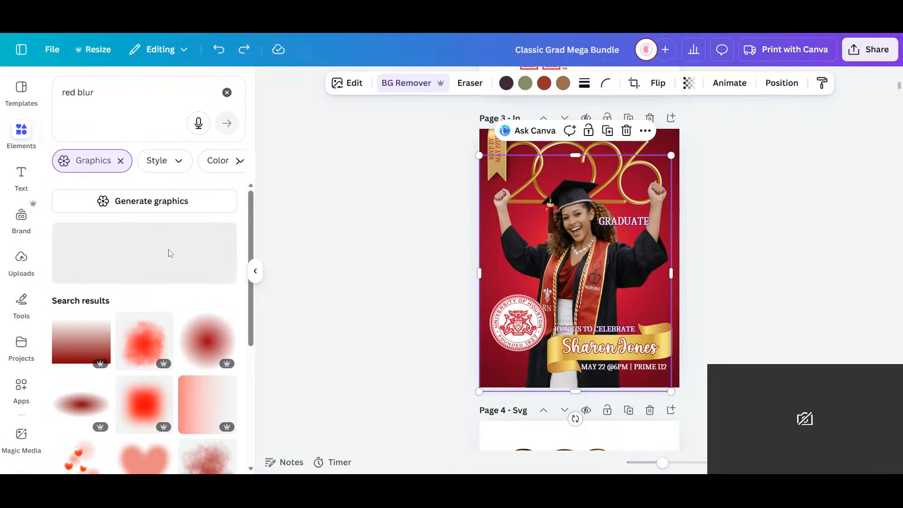
pyautogui.scroll(-5, 155, 250)
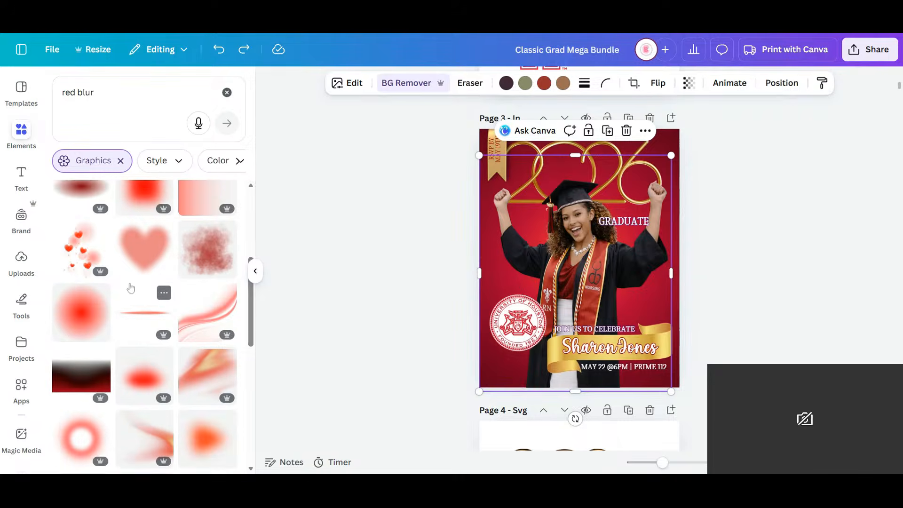
pyautogui.scroll(5, 132, 286)
pyautogui.click(132, 288)
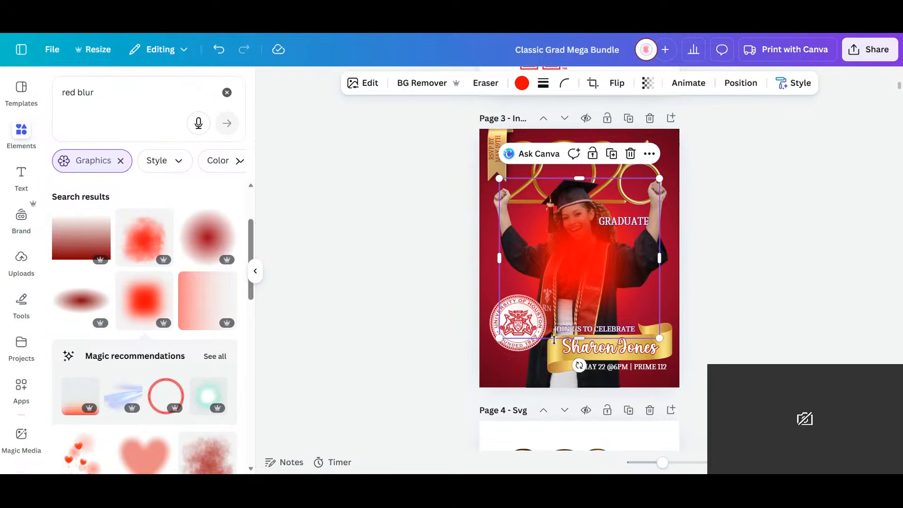
# - Enlarge the red blur to about 9.3 in square, centre it over the graduate, and send it backward behind her photo
pyautogui.moveTo(499, 338); pyautogui.dragTo(437, 399)
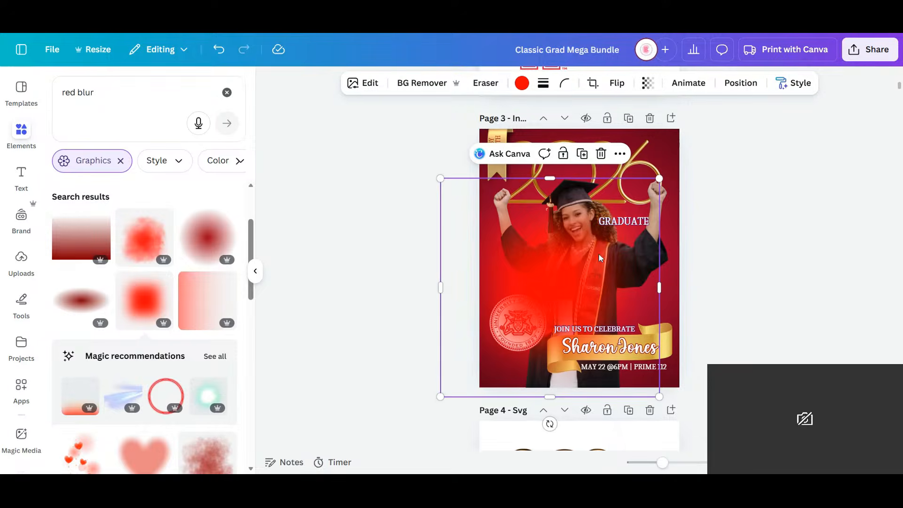
pyautogui.moveTo(584, 280); pyautogui.dragTo(603, 247)
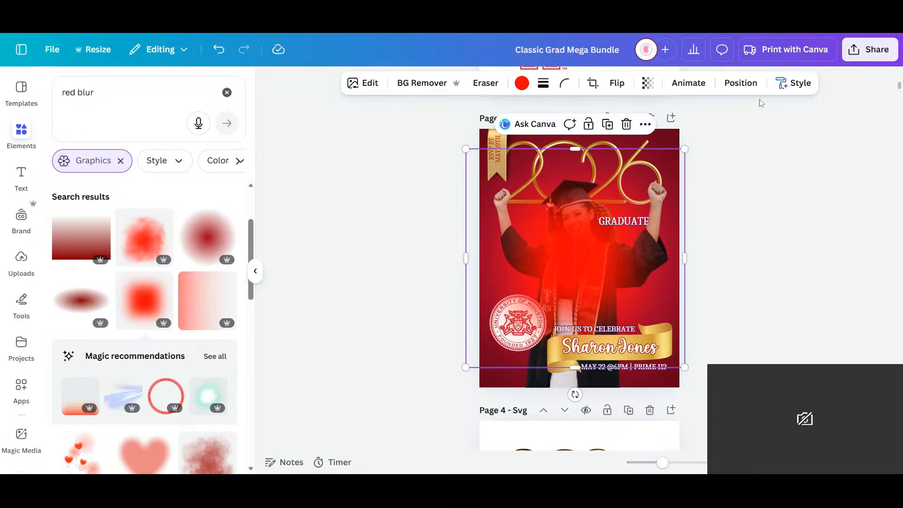
pyautogui.click(741, 83)
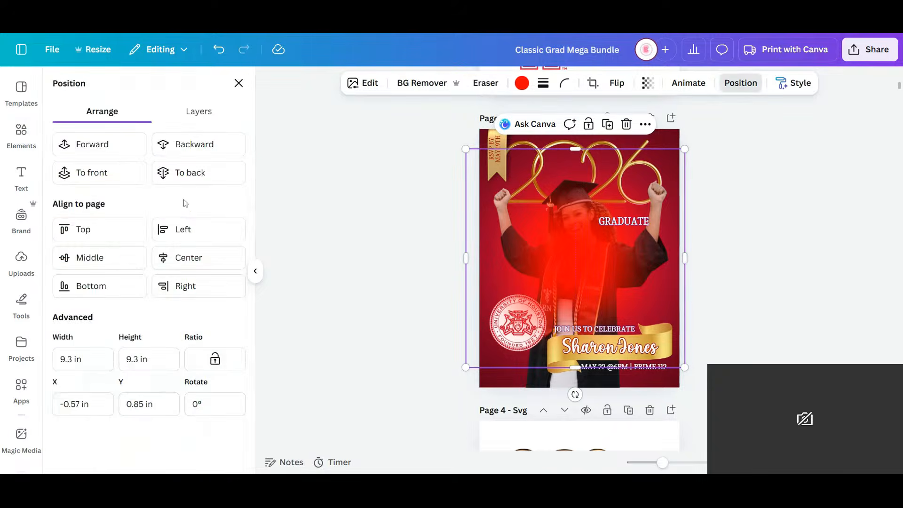
pyautogui.click(202, 148)
pyautogui.click(201, 149)
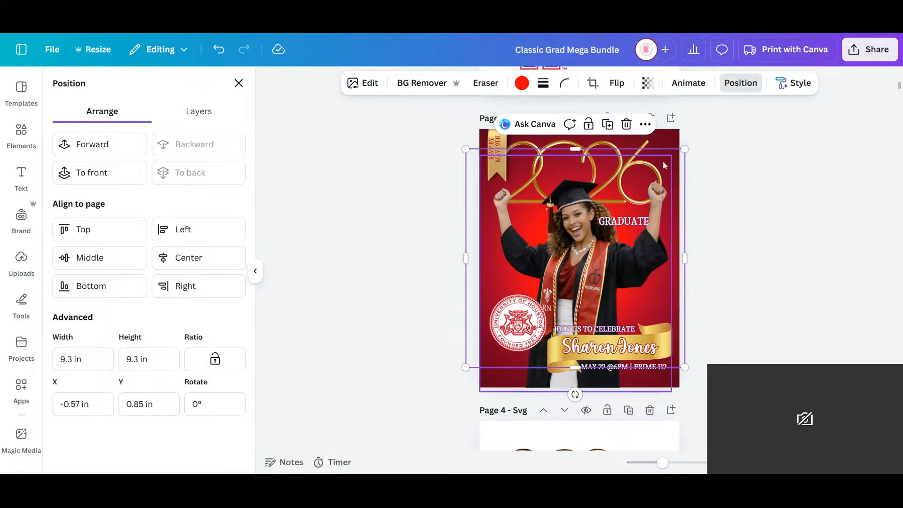
# - Shift the red blur slightly up and right, and trim its sides towards the page edges
pyautogui.moveTo(681, 169)
pyautogui.mouseDown()
pyautogui.moveTo(689, 330)
pyautogui.moveTo(691, 181)
pyautogui.moveTo(675, 168)
pyautogui.moveTo(681, 158)
pyautogui.mouseUp()
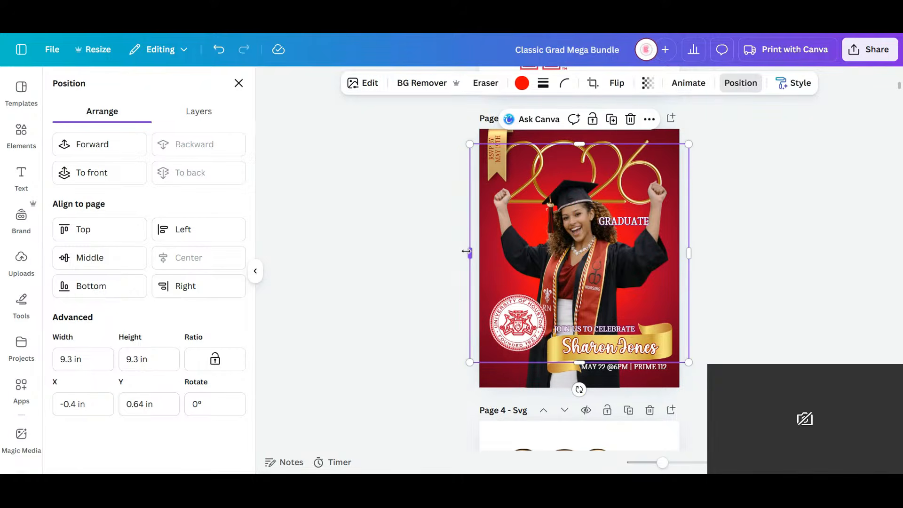
pyautogui.moveTo(470, 253); pyautogui.dragTo(480, 253)
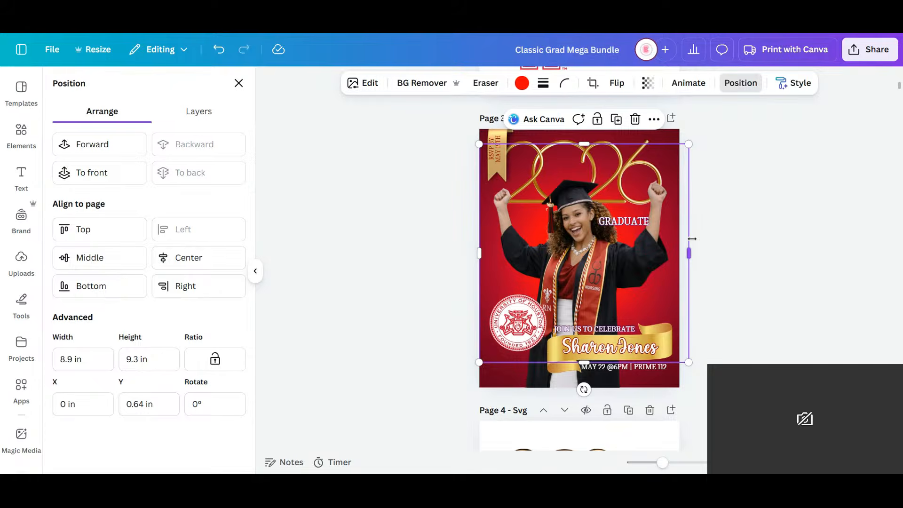
pyautogui.moveTo(689, 251); pyautogui.dragTo(686, 252)
# - Set the outline of the GRADUATE text to dark red with a thickness of 169
pyautogui.click(623, 221)
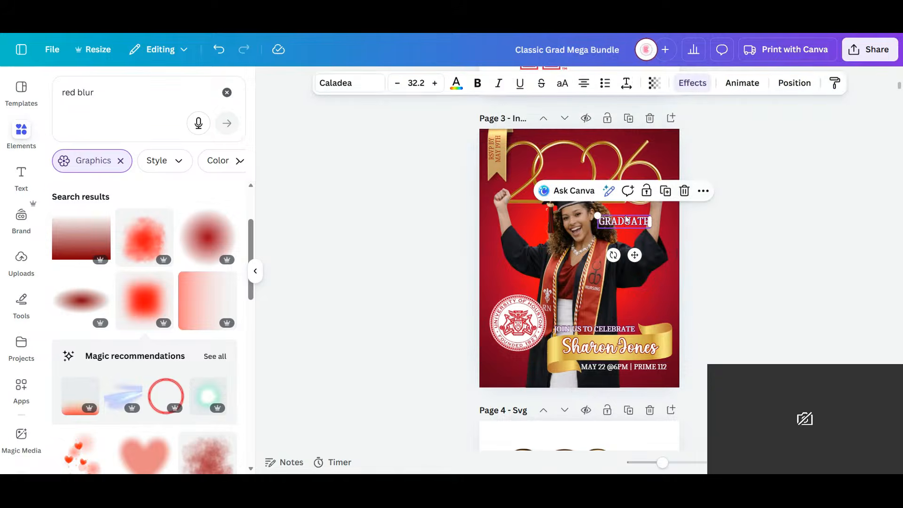
pyautogui.click(699, 81)
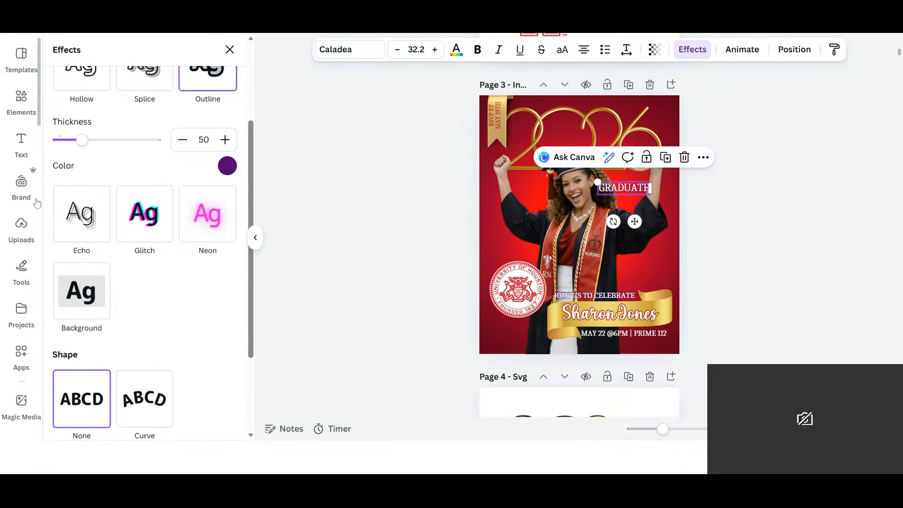
pyautogui.click(227, 166)
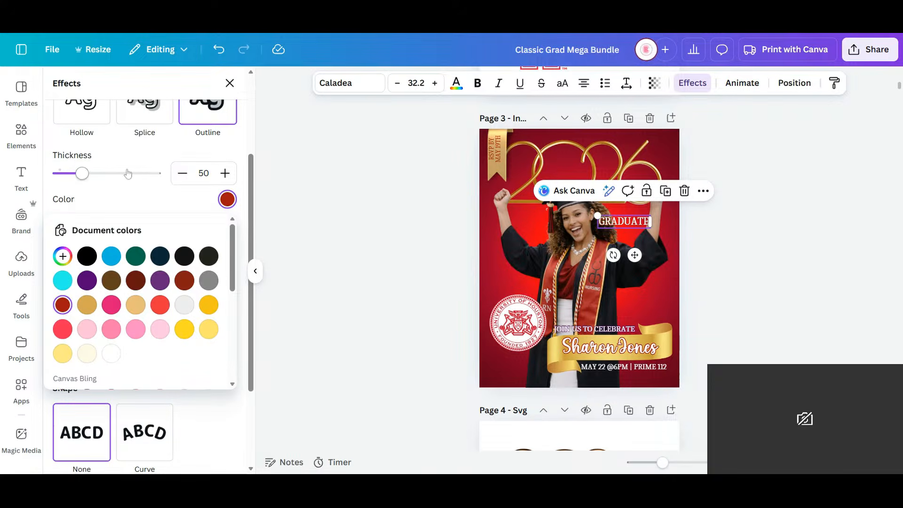
pyautogui.moveTo(82, 175); pyautogui.dragTo(141, 174)
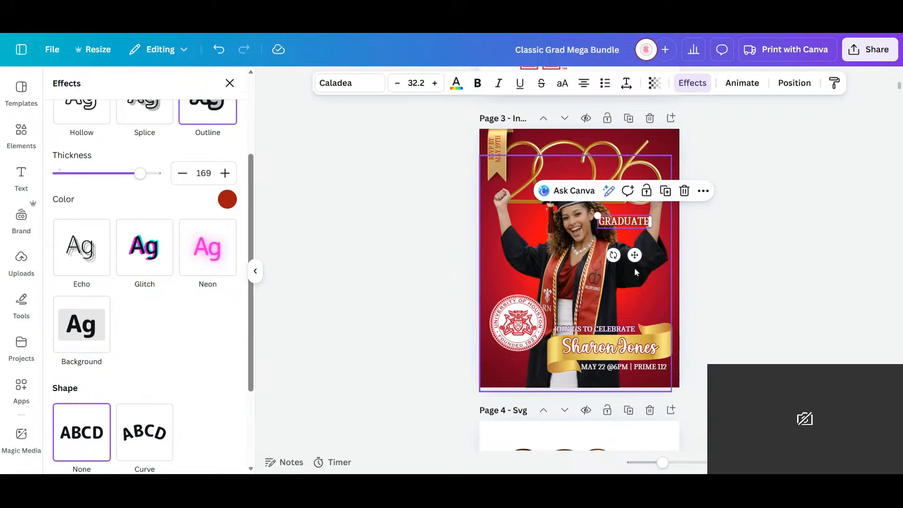
# - Search the fonts for "calligraphy" and set the graduate's name on the gold ribbon in Style Formal
pyautogui.click(740, 341)
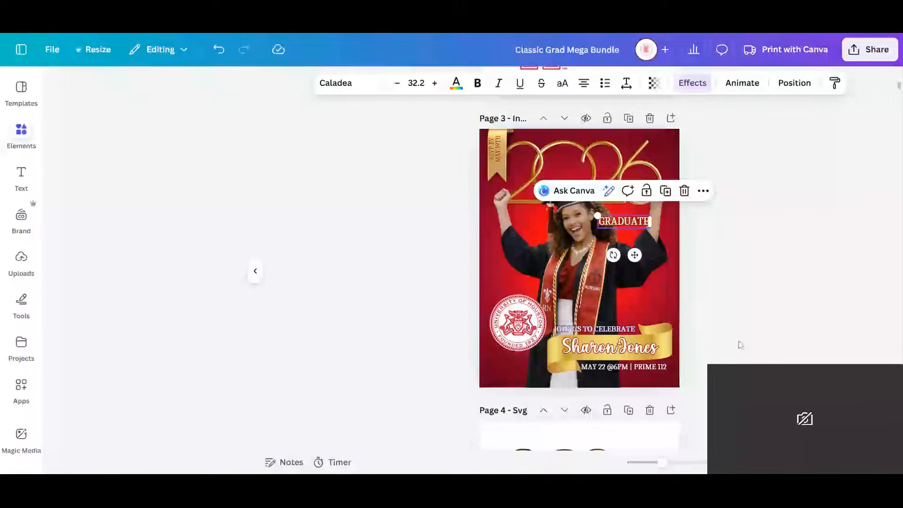
pyautogui.click(610, 348)
pyautogui.click(349, 83)
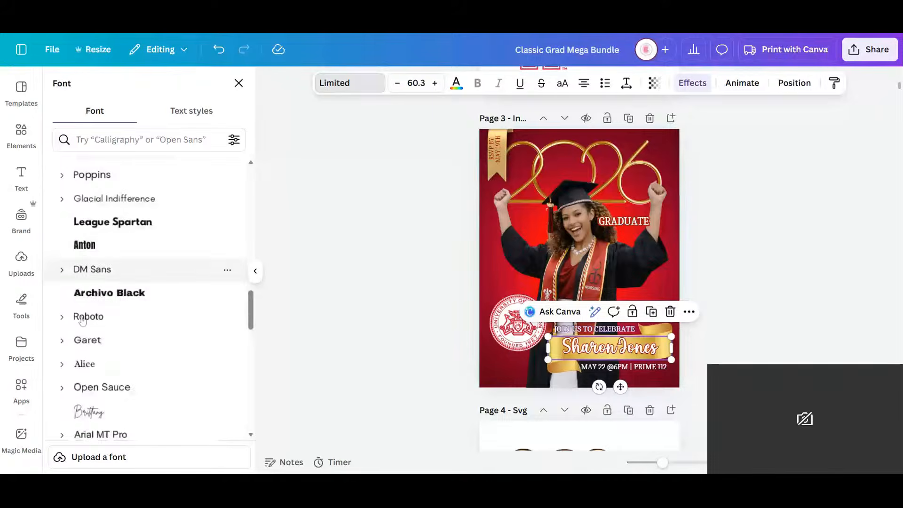
pyautogui.scroll(-5, 132, 256)
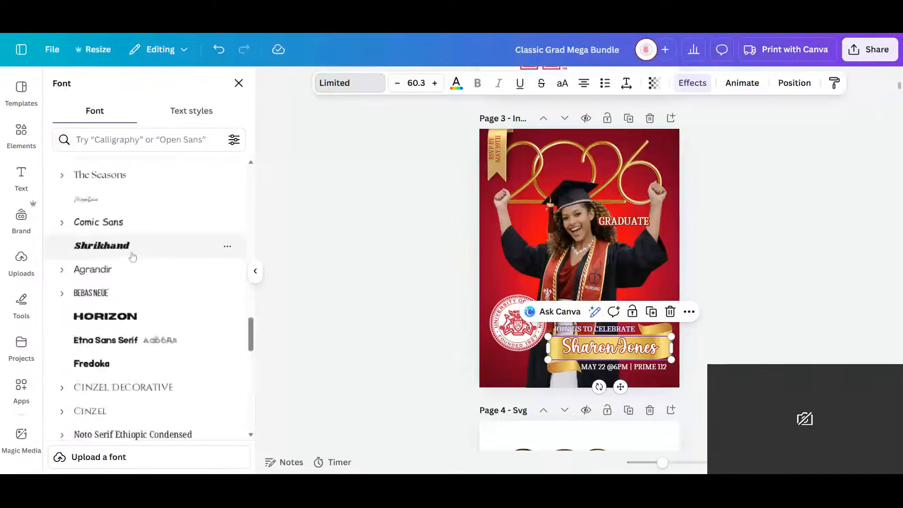
pyautogui.click(115, 143)
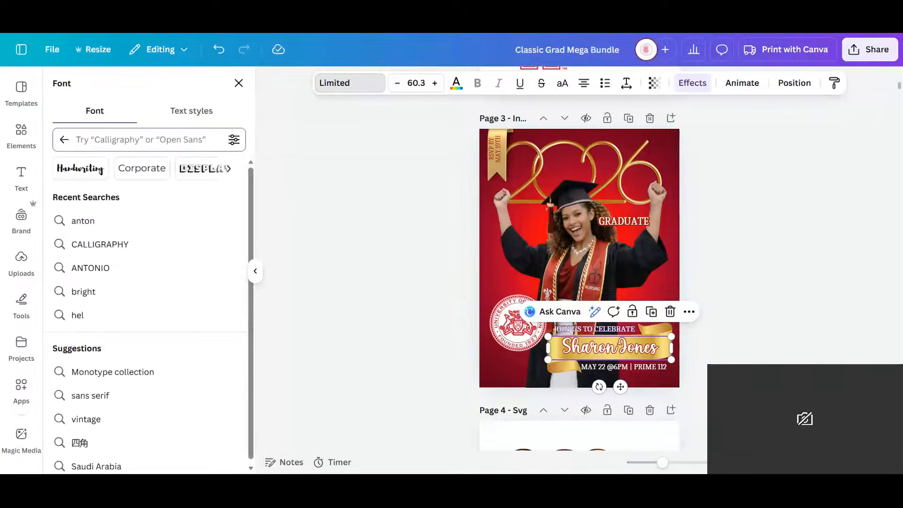
pyautogui.write('call')
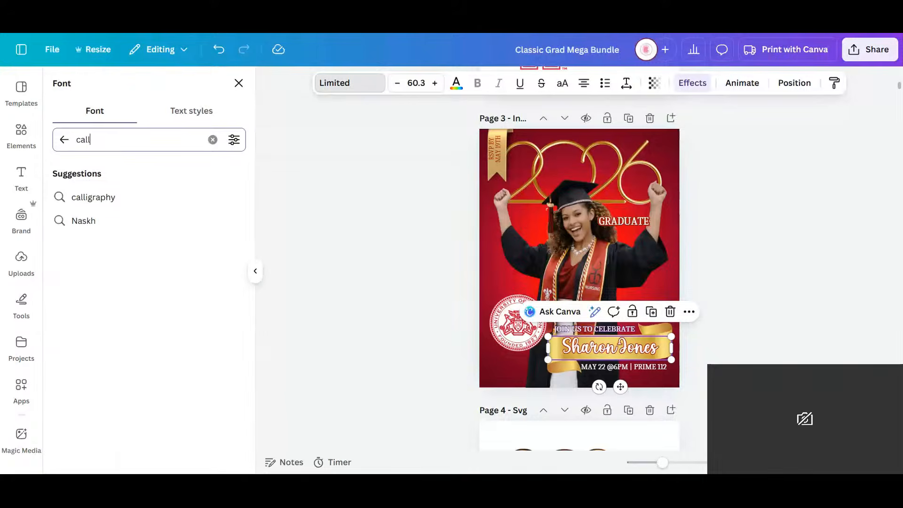
pyautogui.write('igraphy')
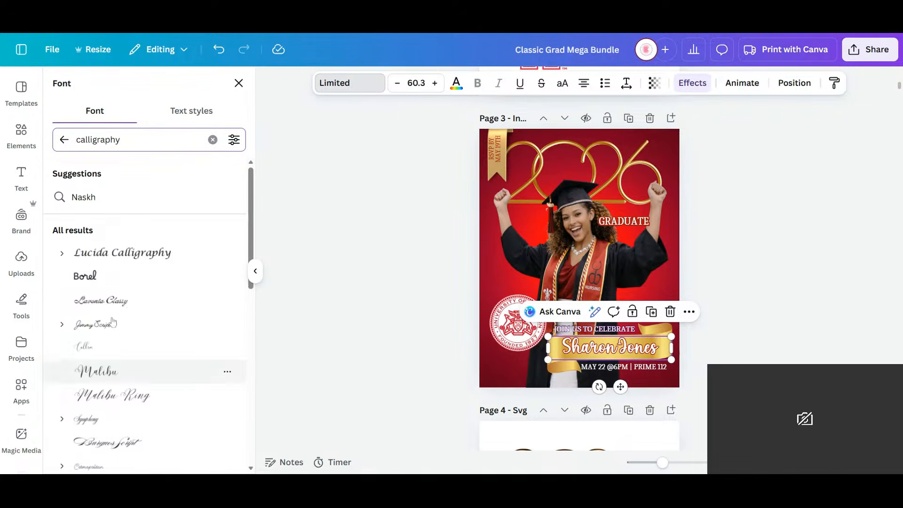
pyautogui.scroll(-10, 105, 204)
pyautogui.scroll(-4, 134, 274)
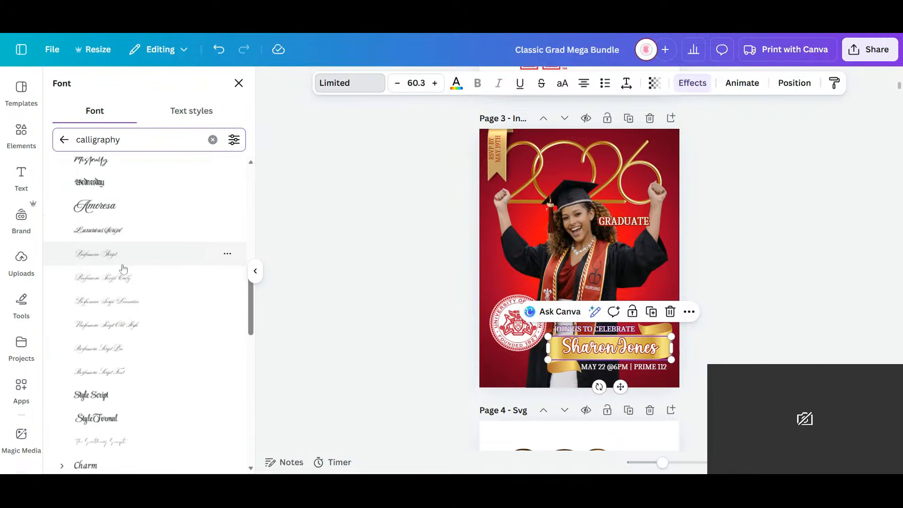
pyautogui.click(95, 416)
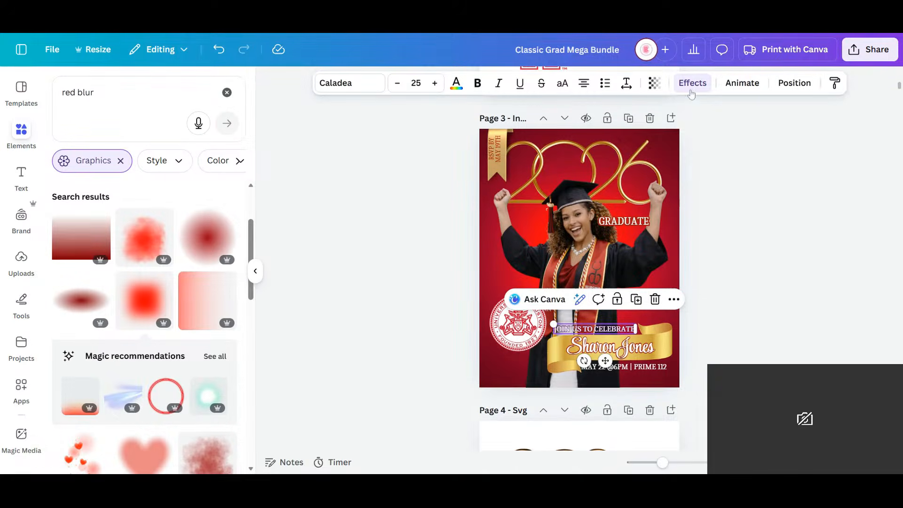
# - Replace the purple outline colour of the JOIN US TO CELEBRATE text with red
pyautogui.click(693, 83)
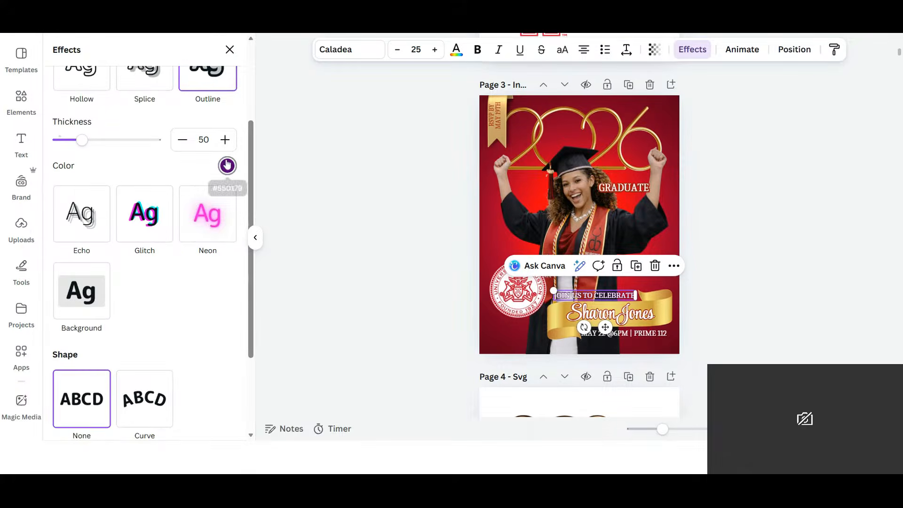
pyautogui.click(228, 165)
pyautogui.click(62, 271)
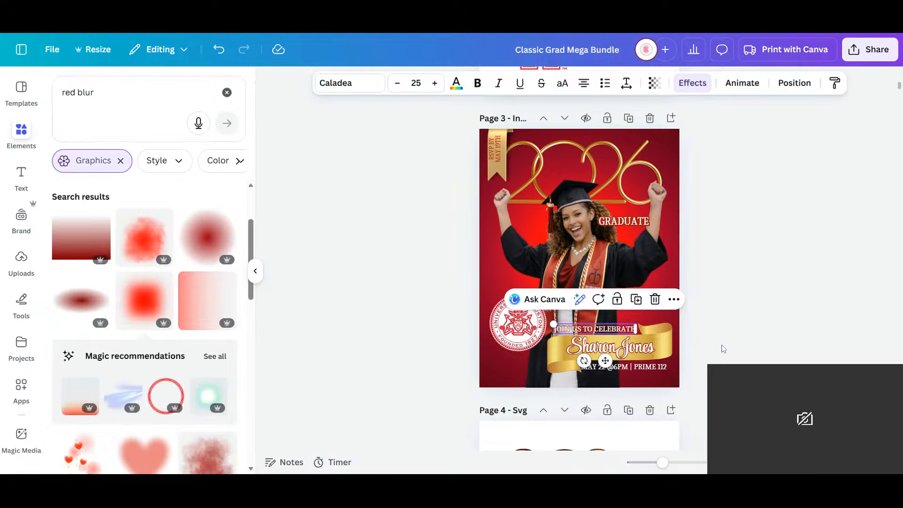
pyautogui.click(723, 350)
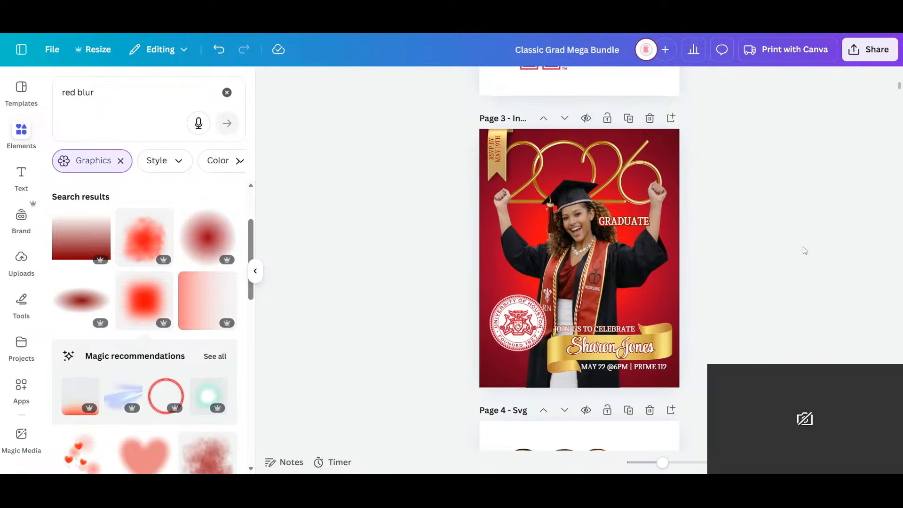
# - Move the male graduate's photo on page 4 down and off the purple paint splash
pyautogui.scroll(-4, 742, 240)
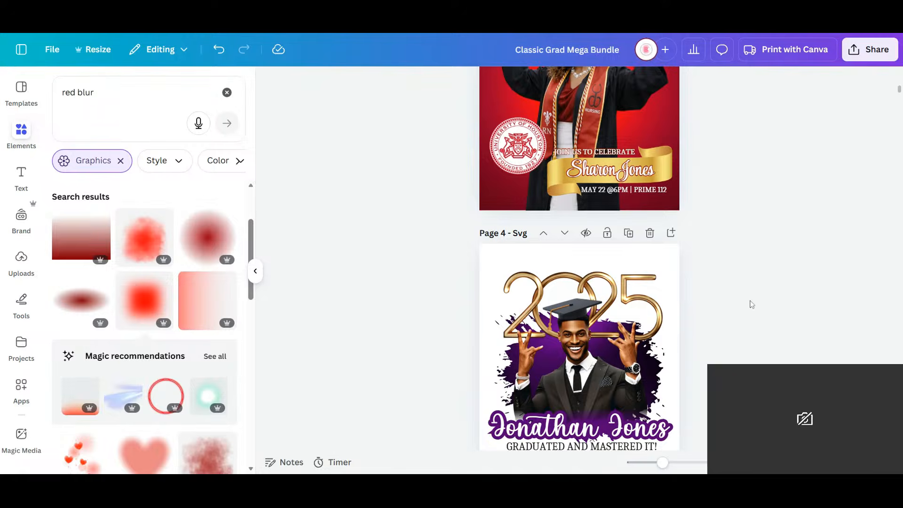
pyautogui.click(649, 328)
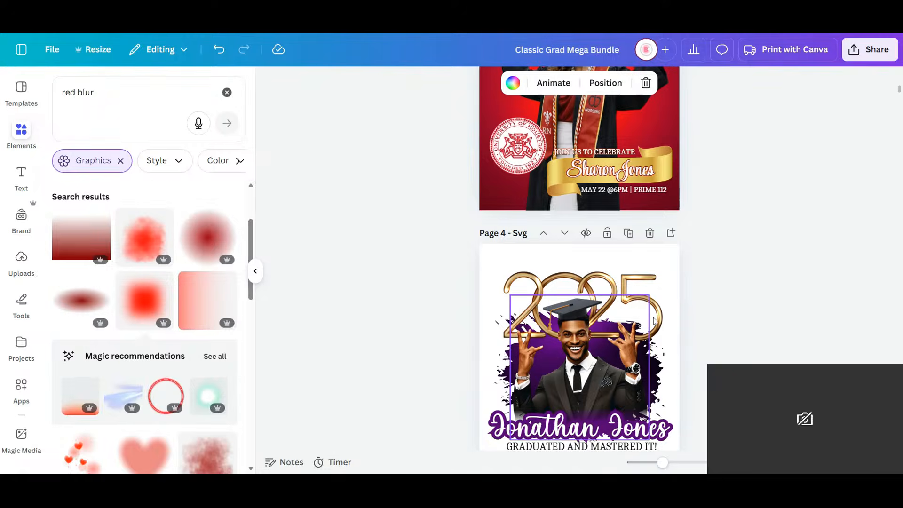
pyautogui.scroll(-6, 728, 280)
pyautogui.scroll(5, 645, 244)
pyautogui.scroll(-1, 647, 245)
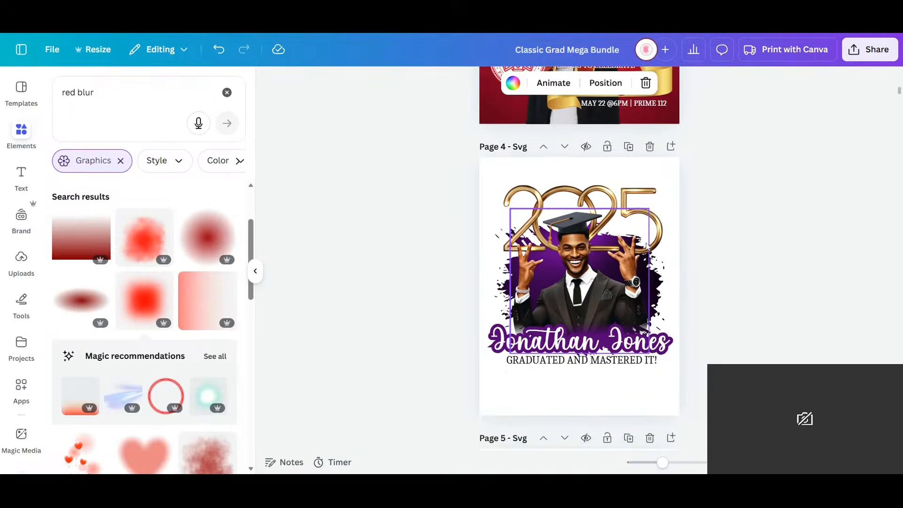
pyautogui.scroll(-2, 647, 245)
pyautogui.moveTo(586, 174); pyautogui.dragTo(636, 301)
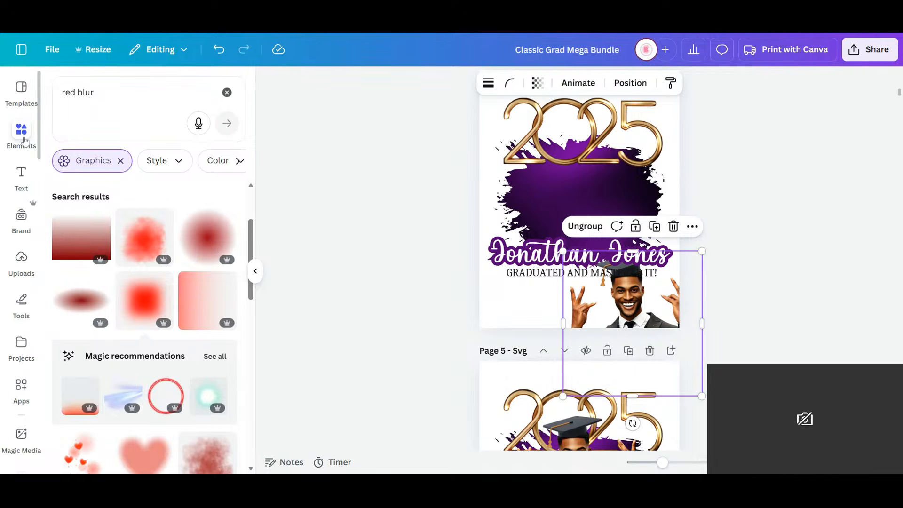
# - Clear the element search, add the recently used red gradient to page 4 and place it over the upper left of the design
pyautogui.click(24, 140)
pyautogui.click(19, 142)
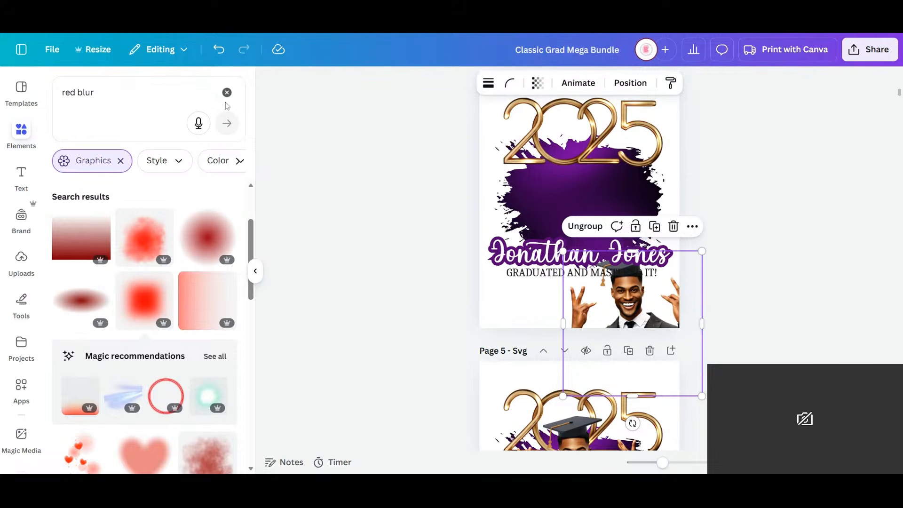
pyautogui.click(227, 93)
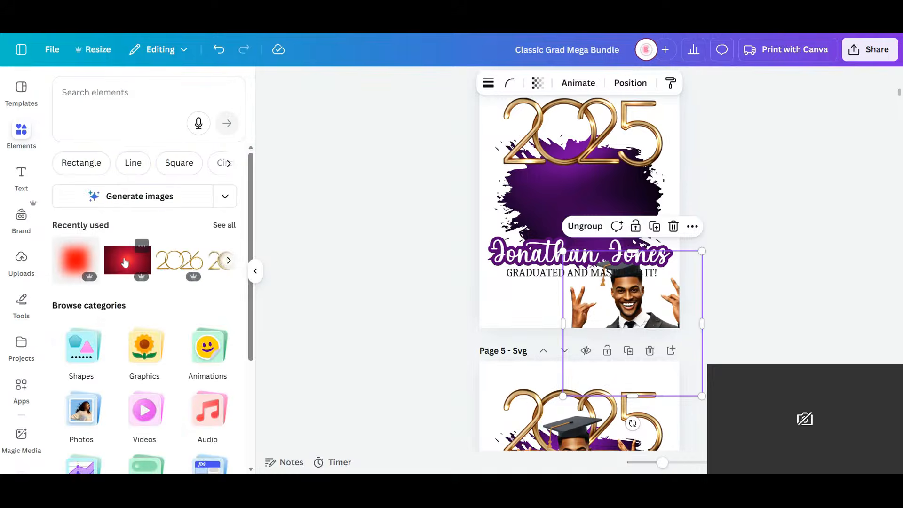
pyautogui.click(124, 262)
pyautogui.moveTo(561, 181); pyautogui.dragTo(515, 124)
# - Try to unlock the purple paint splash and fill it with the red gradient
pyautogui.click(644, 199)
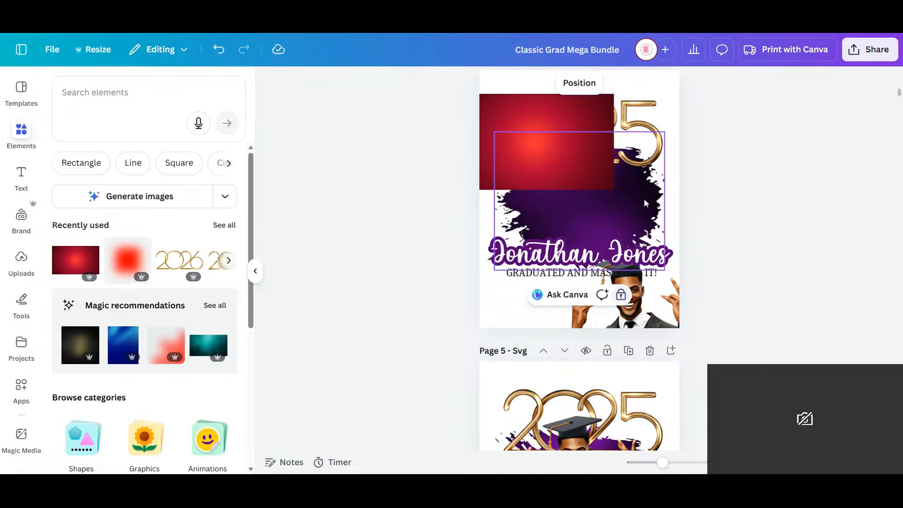
pyautogui.click(621, 294)
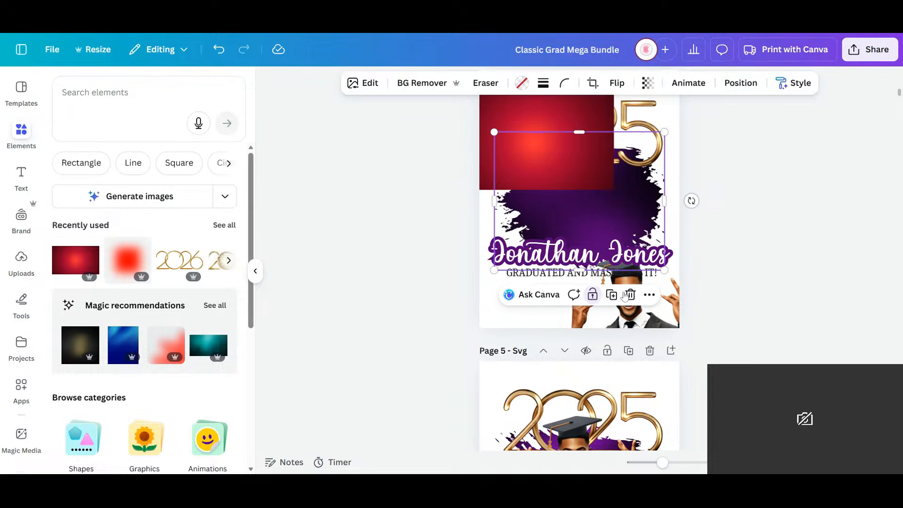
pyautogui.click(576, 184)
pyautogui.moveTo(561, 126); pyautogui.dragTo(607, 204)
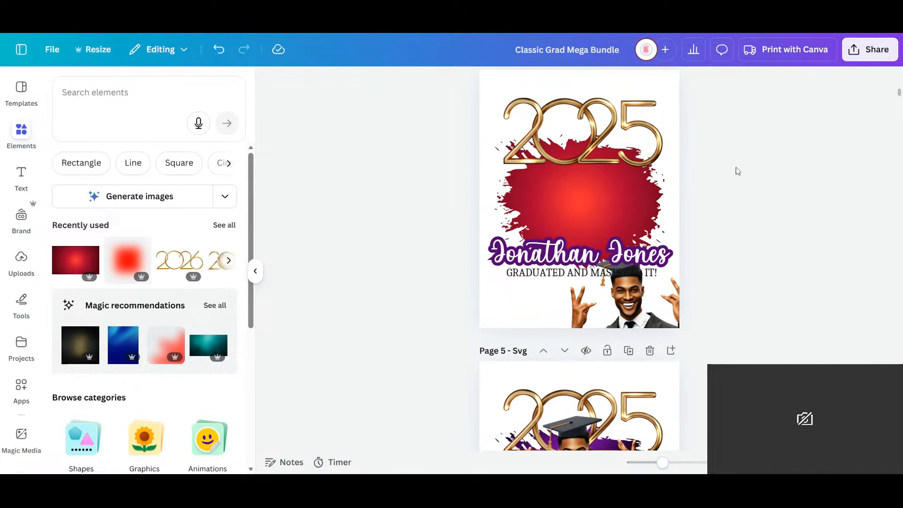
pyautogui.click(213, 54)
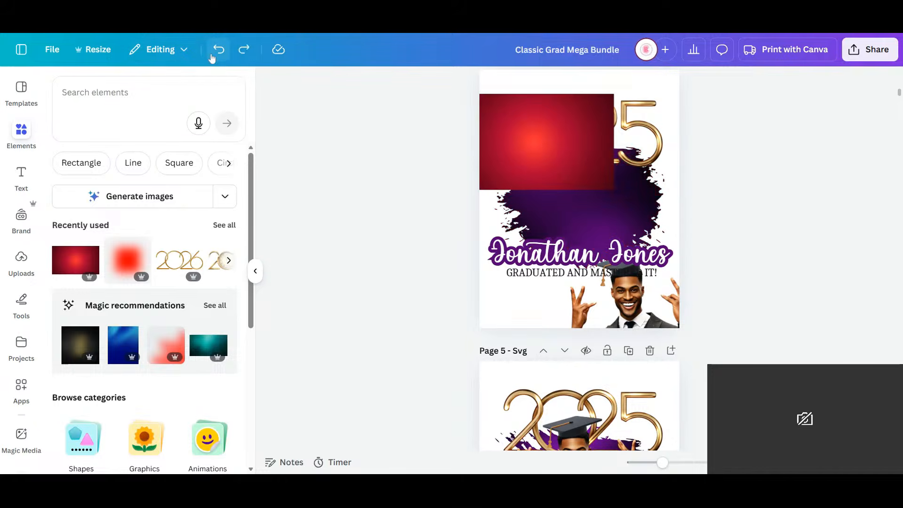
# - Select the locked purple paint splash on page 4
pyautogui.click(599, 210)
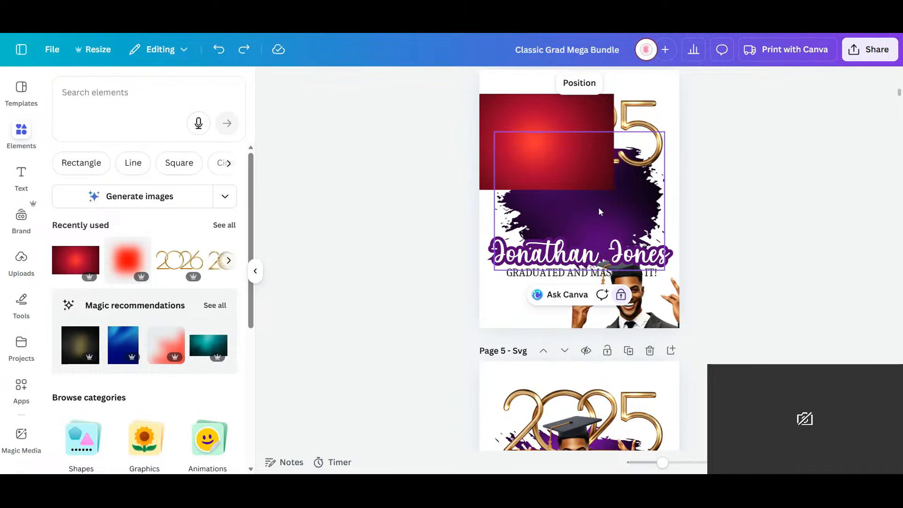
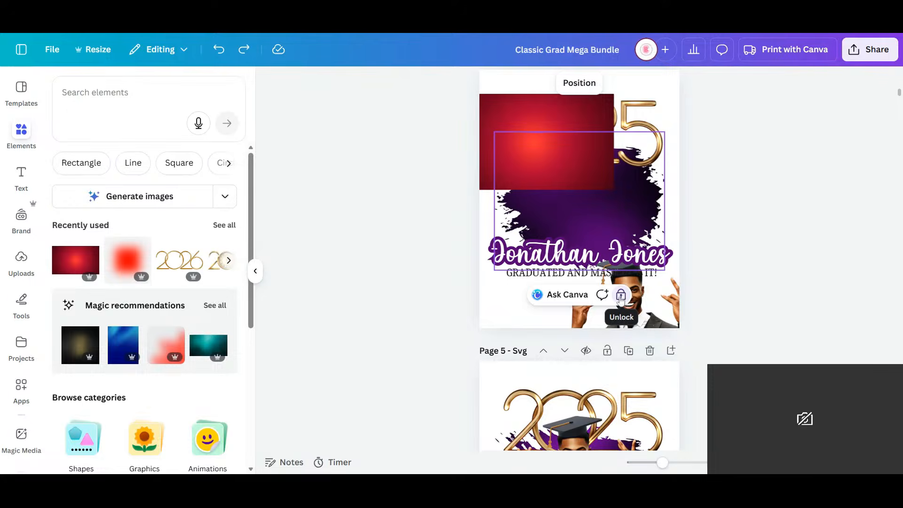
# - Unlock the purple paint splash on page 4 and fill it with the red gradient
pyautogui.click(621, 296)
pyautogui.click(522, 107)
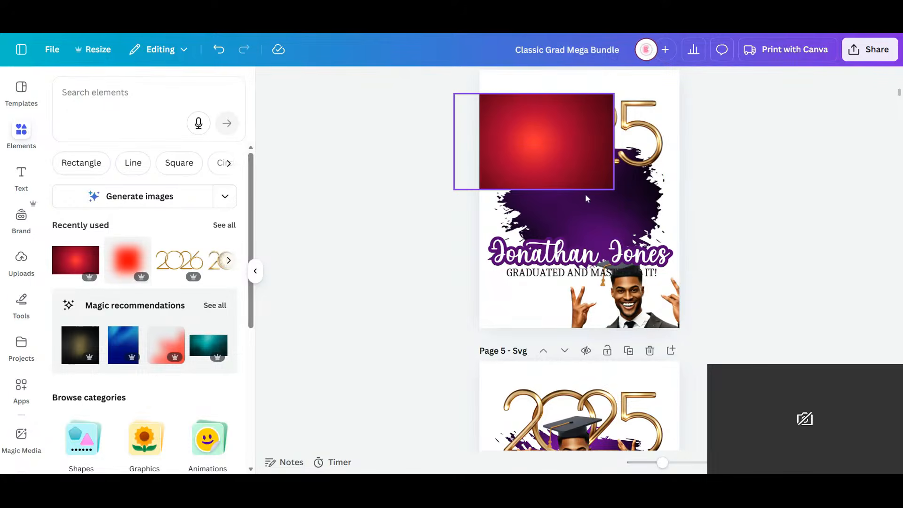
pyautogui.moveTo(586, 198); pyautogui.dragTo(588, 215)
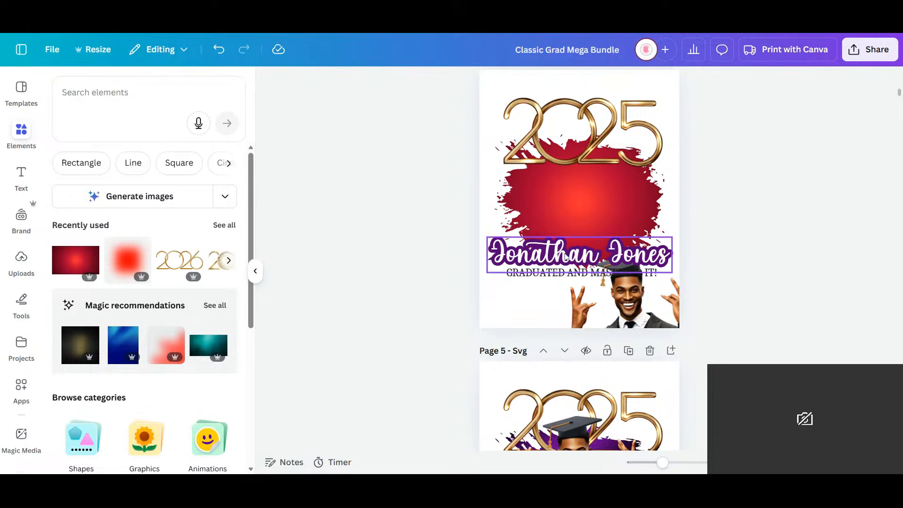
# - Replace the first name in page 4's script name text with the new graduate's first name
pyautogui.click(566, 258)
pyautogui.moveTo(598, 255); pyautogui.dragTo(479, 257)
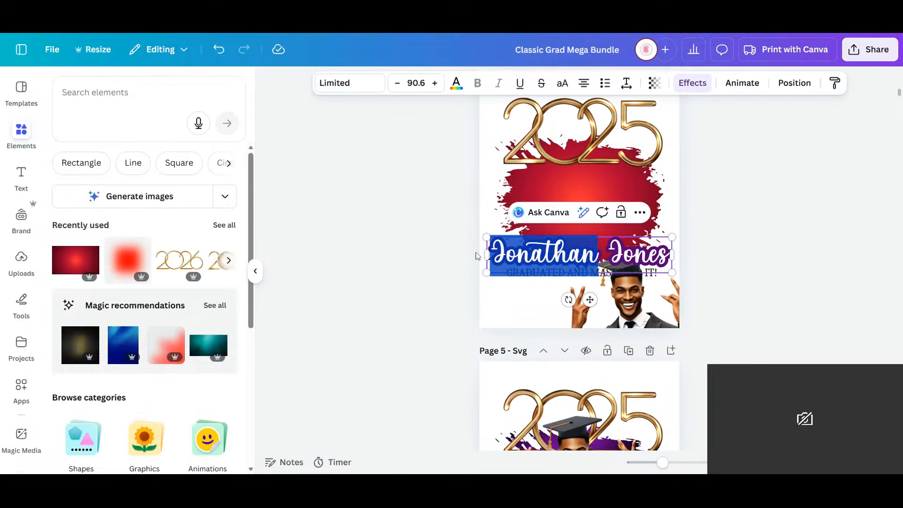
pyautogui.write('Sharon')
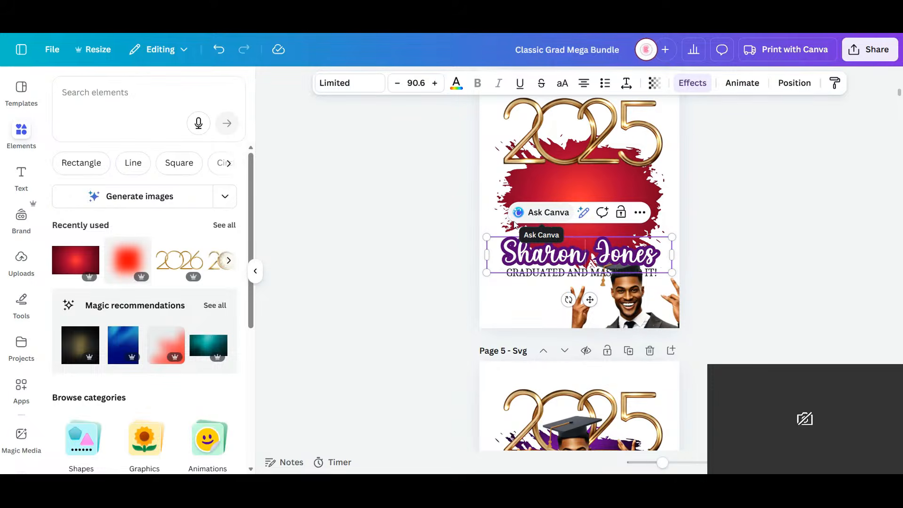
pyautogui.click(768, 184)
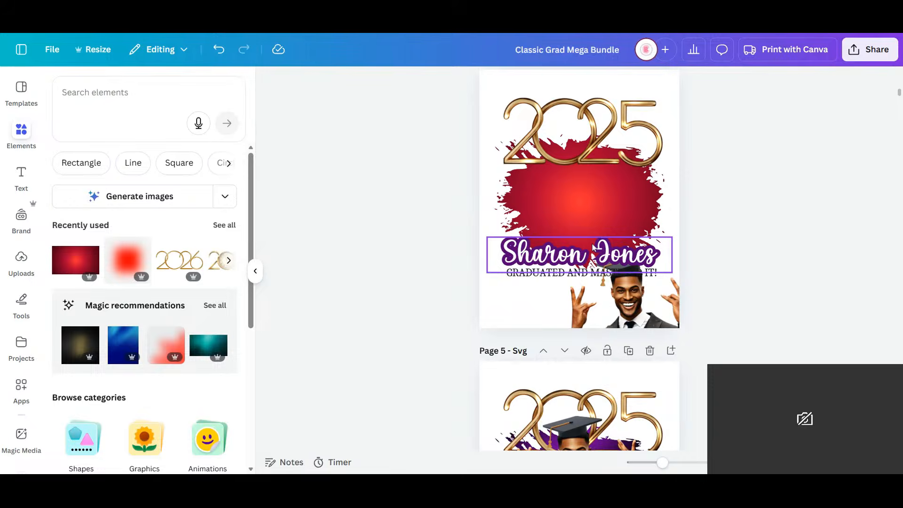
# - Change the font of the graduate's name on page 4 to Style Formal
pyautogui.click(593, 247)
pyautogui.click(350, 83)
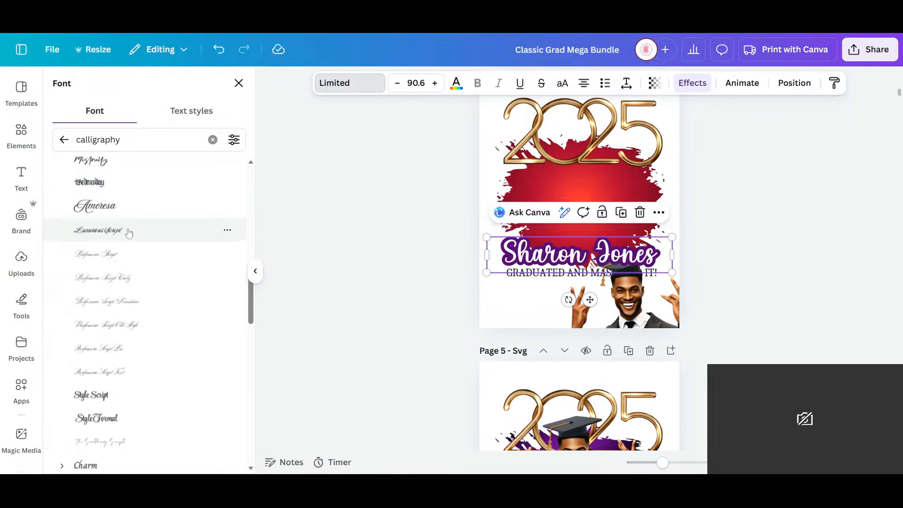
pyautogui.click(109, 416)
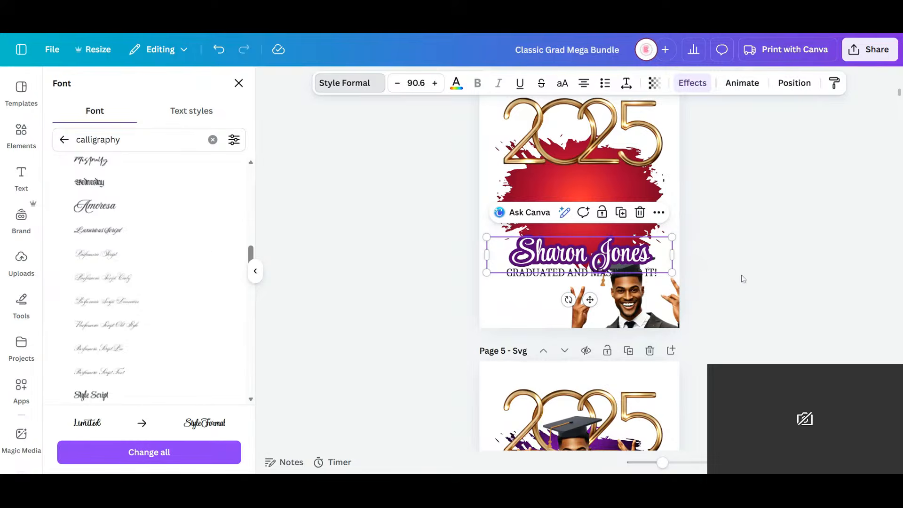
# - Set the outline effect colour of the graduate's name on page 4 to vivid red #a1170d
pyautogui.click(543, 285)
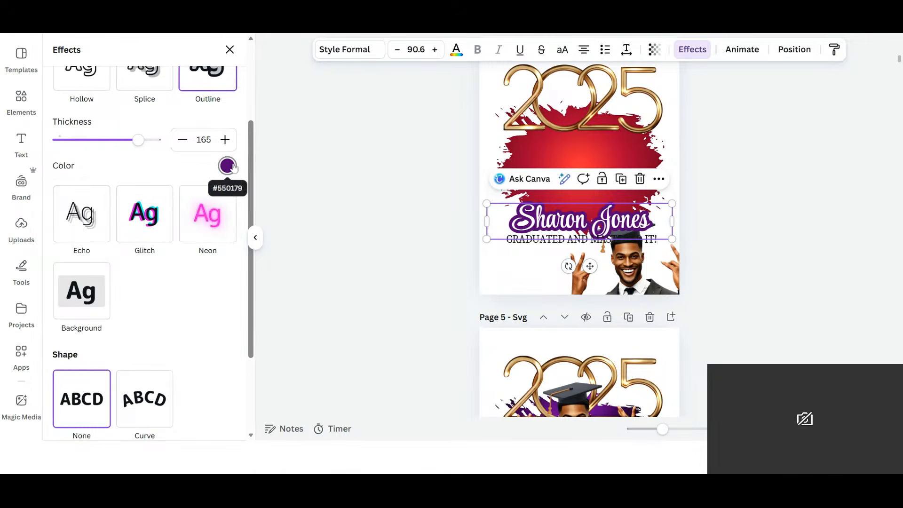
pyautogui.click(227, 165)
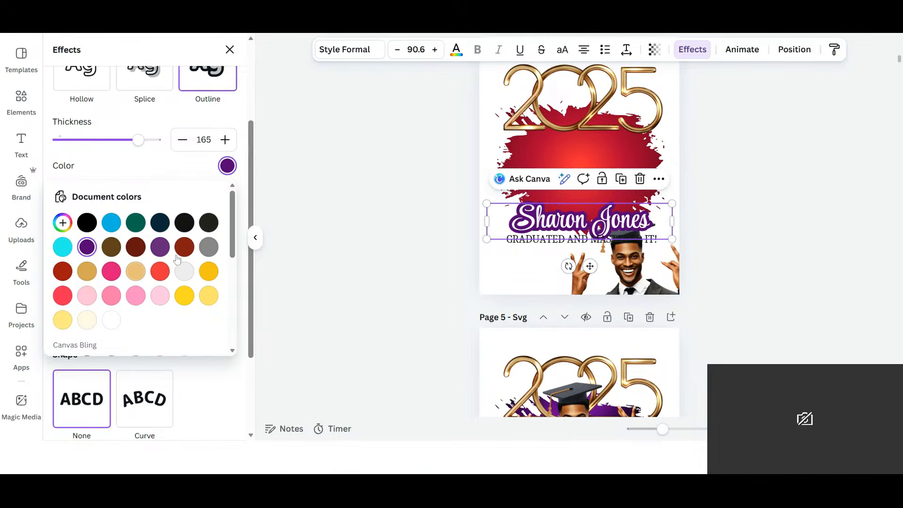
pyautogui.click(62, 272)
pyautogui.click(745, 236)
pyautogui.click(744, 271)
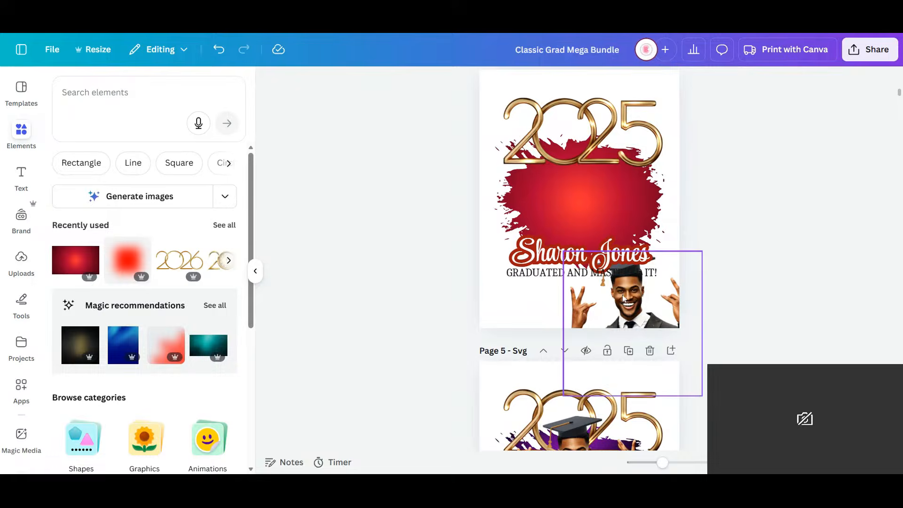
# - Delete the male graduate's photo from page 4
pyautogui.click(640, 324)
pyautogui.moveTo(640, 324); pyautogui.dragTo(606, 242)
pyautogui.press('Delete')
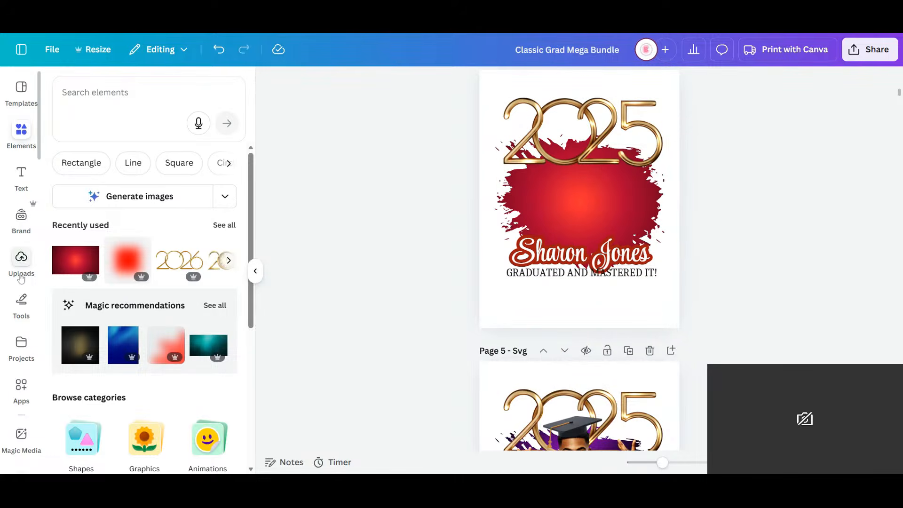
# - Add the uploaded photo of the graduate in the red top, remove its background and place it at page 4's right edge
pyautogui.click(21, 259)
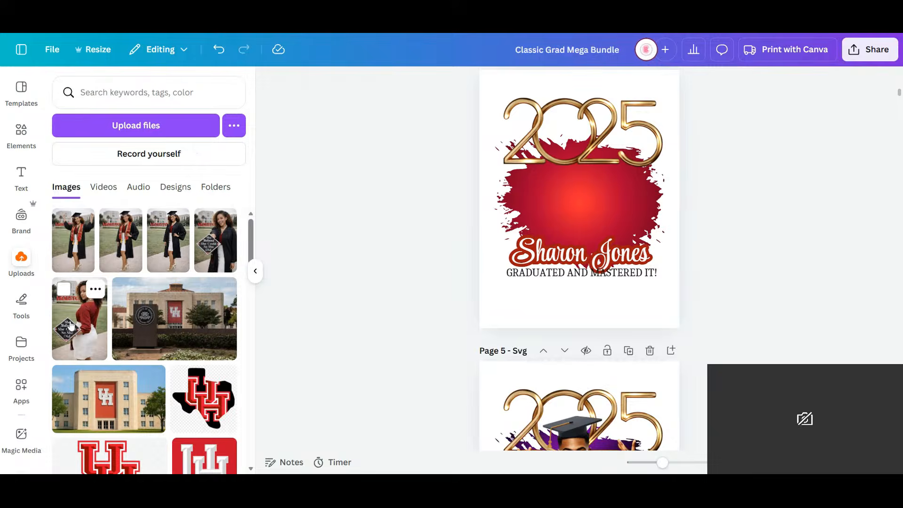
pyautogui.click(68, 303)
pyautogui.click(416, 83)
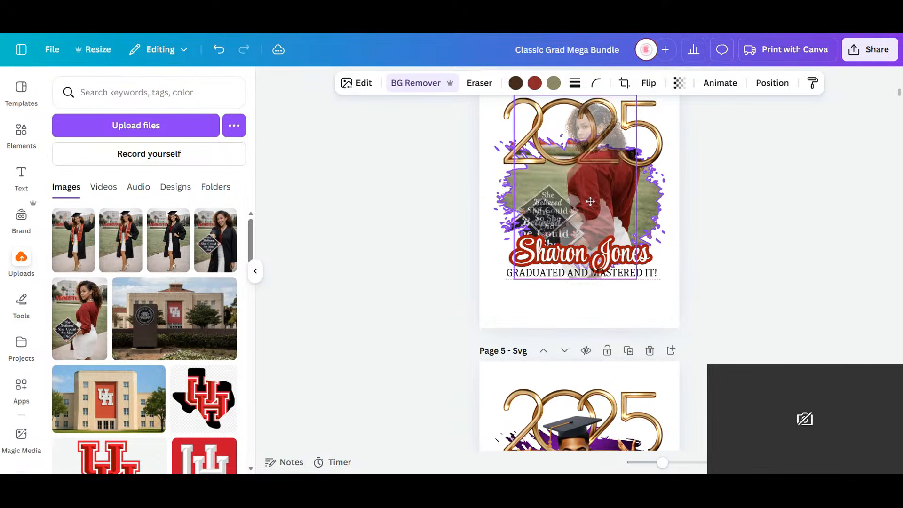
pyautogui.moveTo(594, 216); pyautogui.dragTo(659, 276)
# - Lock the red paint splash in place on page 4
pyautogui.click(551, 210)
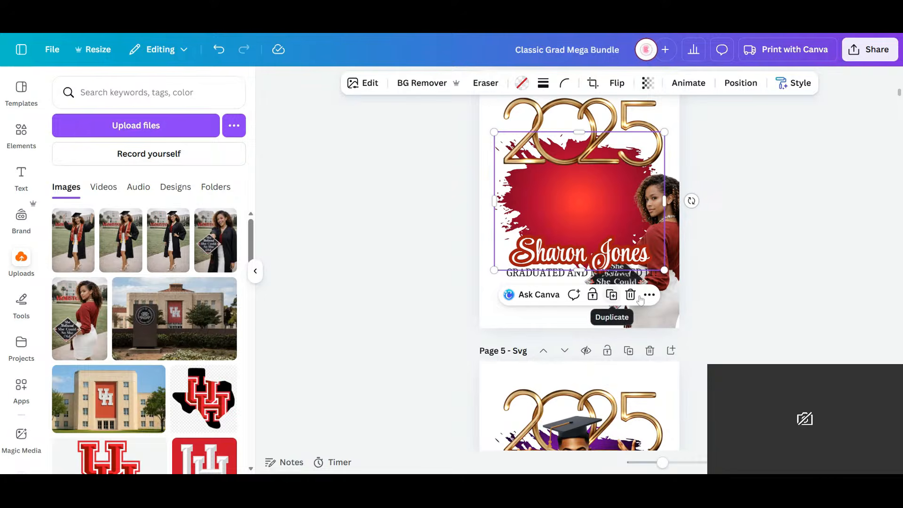
pyautogui.click(592, 294)
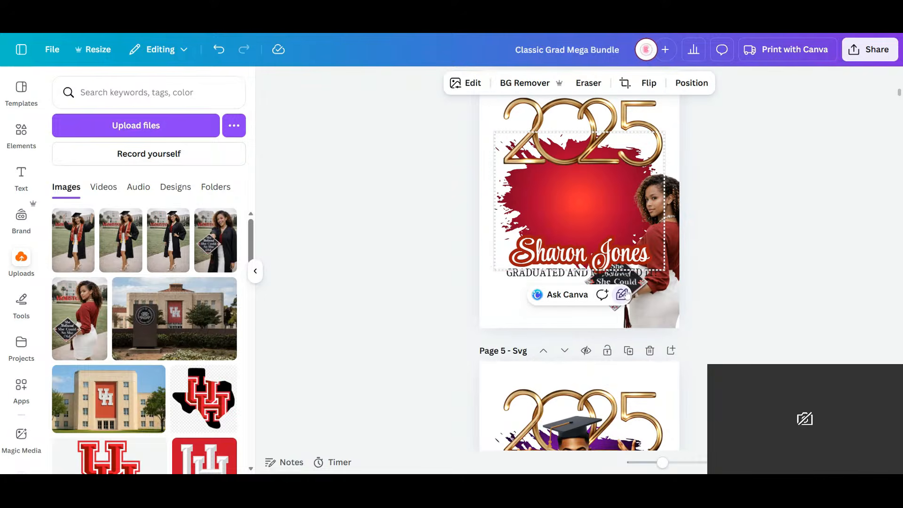
pyautogui.click(627, 295)
pyautogui.click(549, 322)
# - Replace the gold 2025 on page 4 with a copy of the gold 2026 from the invitation page above
pyautogui.click(594, 120)
pyautogui.press('Delete')
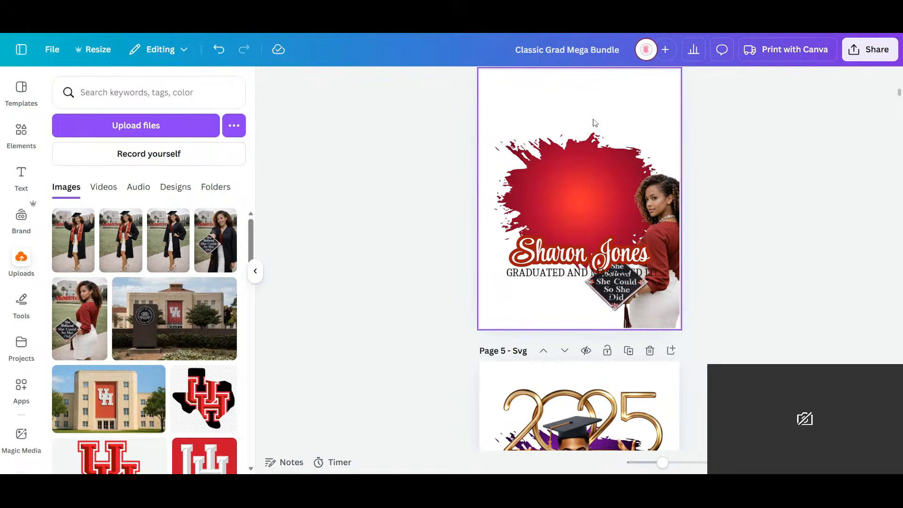
pyautogui.scroll(6, 593, 123)
pyautogui.click(593, 123)
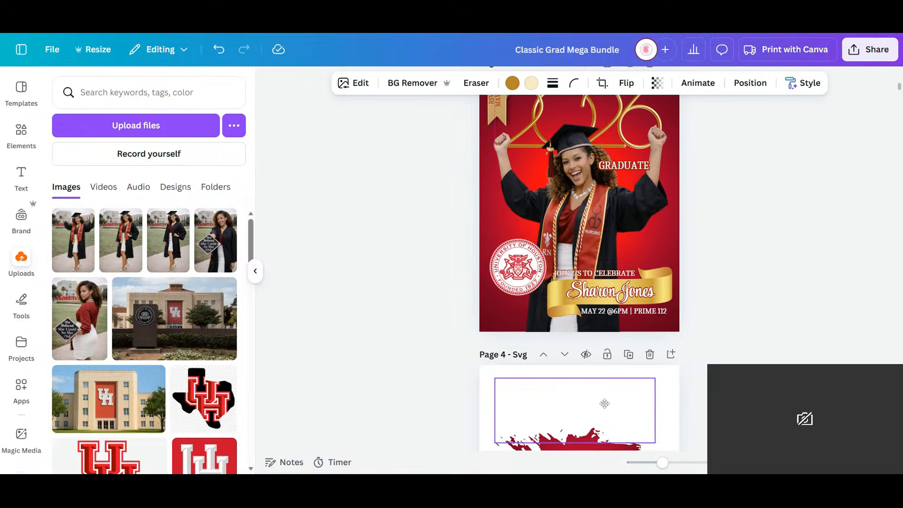
pyautogui.hotkey('ctrl', 'v')
pyautogui.scroll(-4, 667, 351)
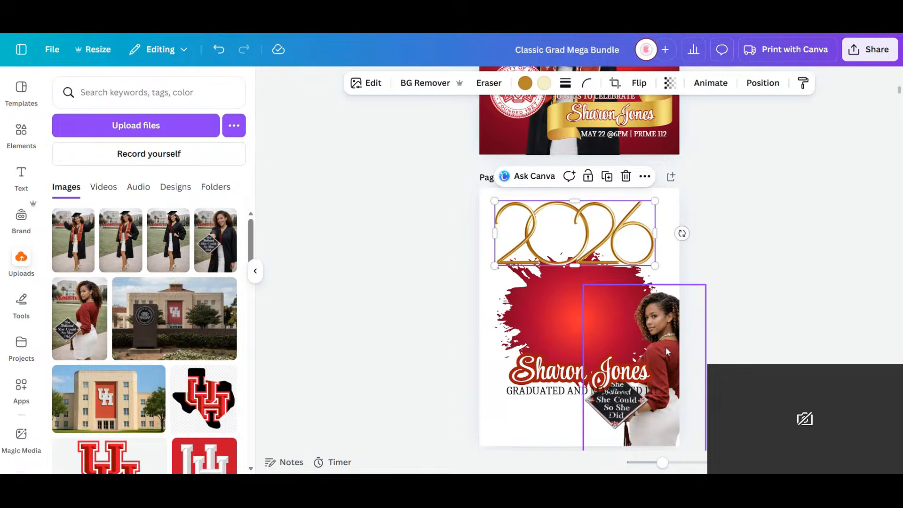
# - Move the graduate's photo to the middle of the paint splash and lower the gold 2026 over her head
pyautogui.moveTo(667, 352); pyautogui.dragTo(593, 304)
pyautogui.click(722, 312)
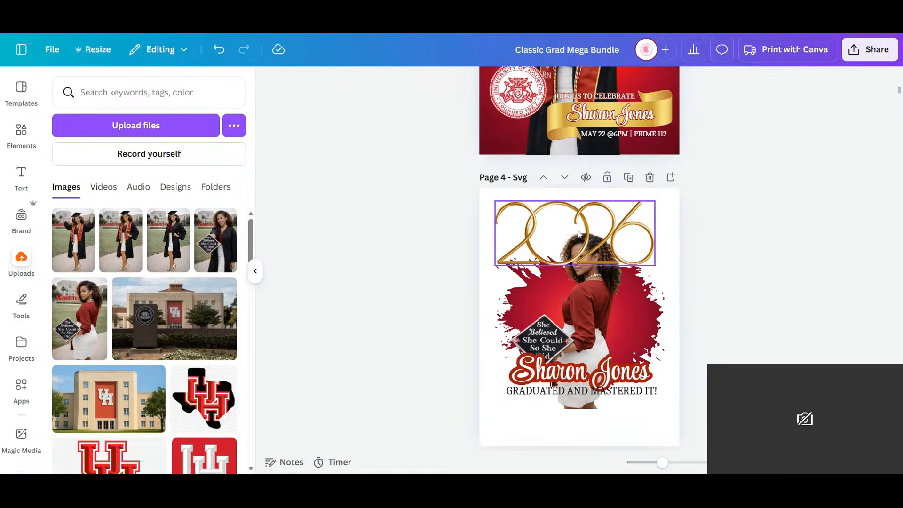
pyautogui.click(589, 258)
pyautogui.moveTo(589, 257); pyautogui.dragTo(594, 251)
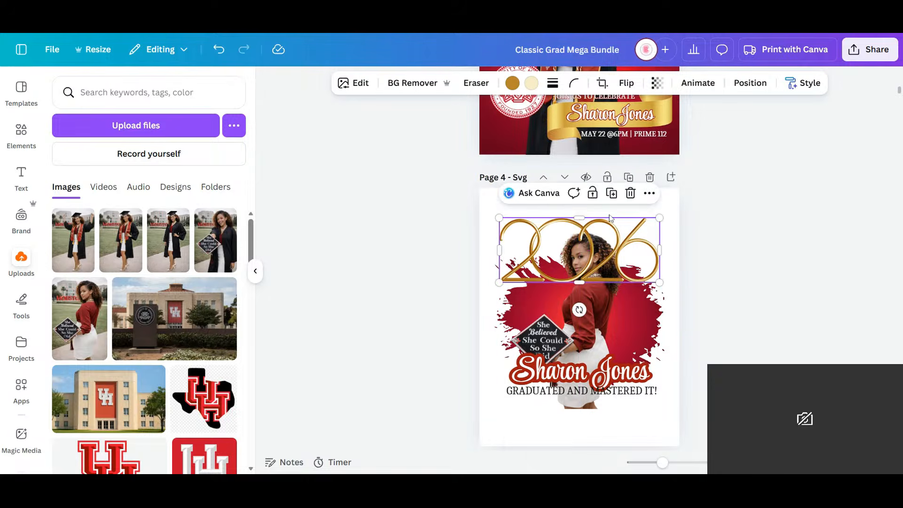
# - Send the gold 2026 backward behind the graduate and move it slightly up
pyautogui.click(753, 89)
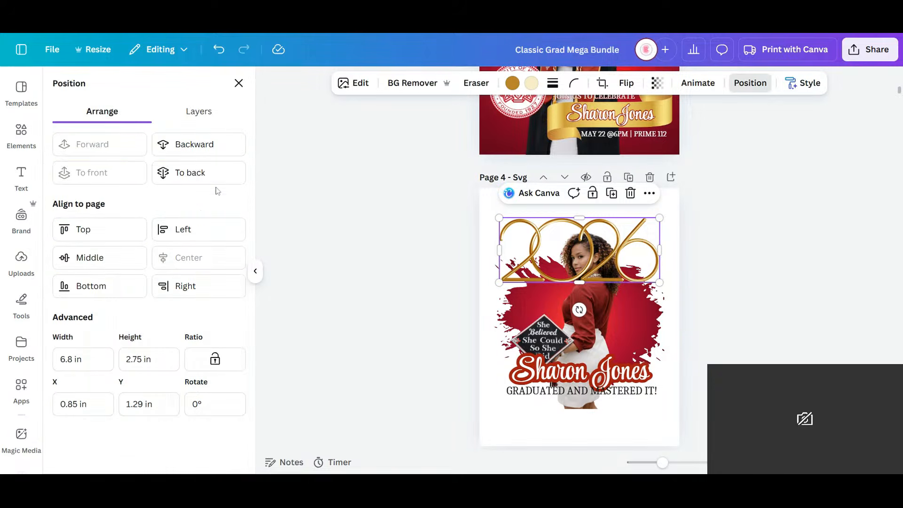
pyautogui.click(197, 150)
pyautogui.scroll(-1, 855, 339)
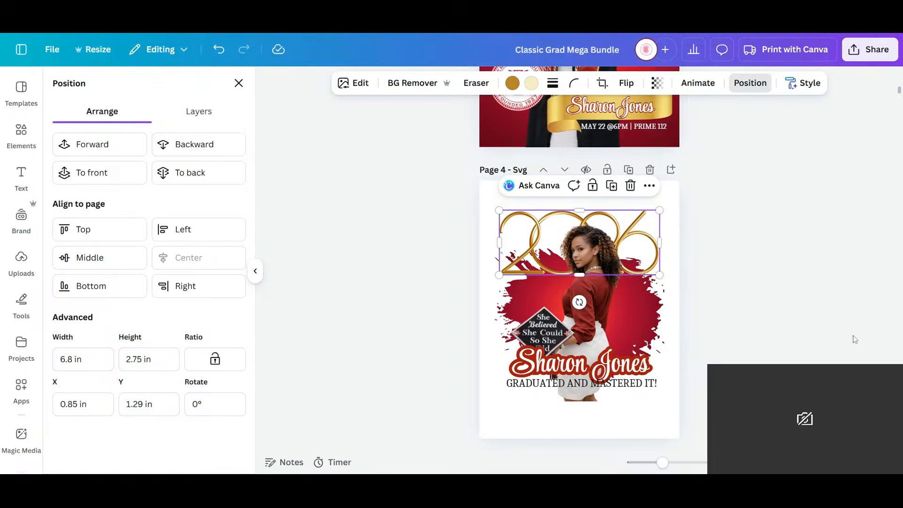
pyautogui.click(753, 257)
pyautogui.moveTo(646, 234); pyautogui.dragTo(648, 218)
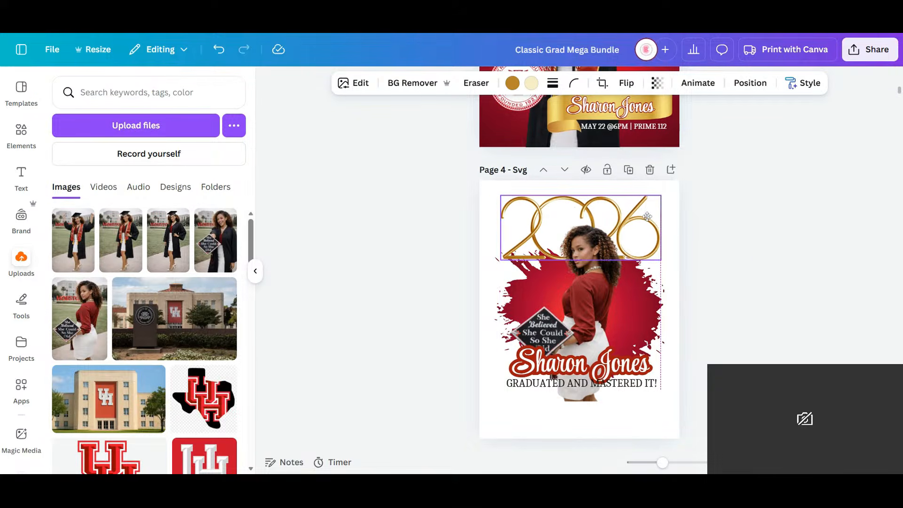
# - Search the elements for "diploma" and add the white scroll photo with the red ribbon across the upper part of page 4
pyautogui.click(21, 134)
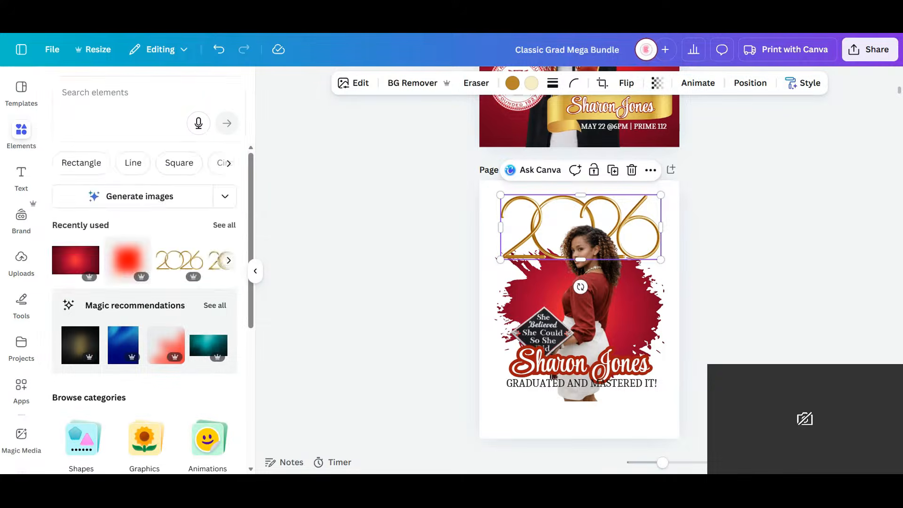
pyautogui.write('diplom')
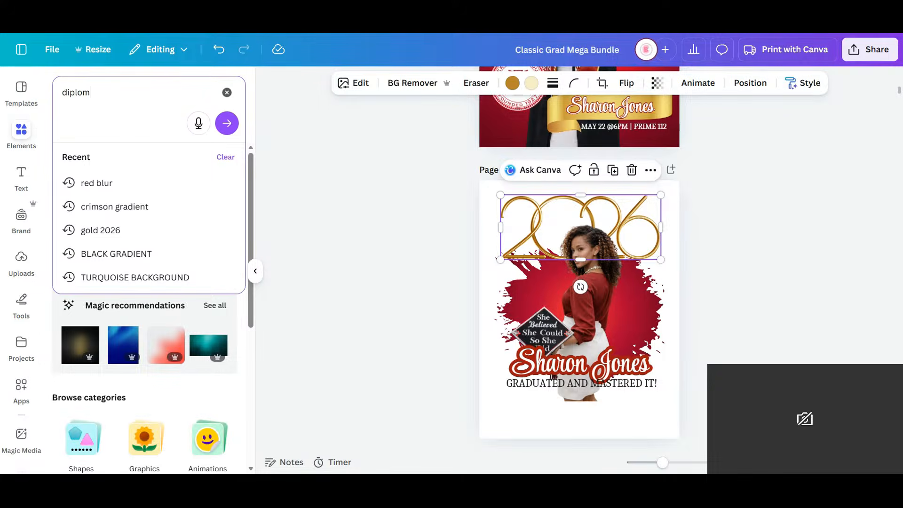
pyautogui.write('a')
pyautogui.press('Return')
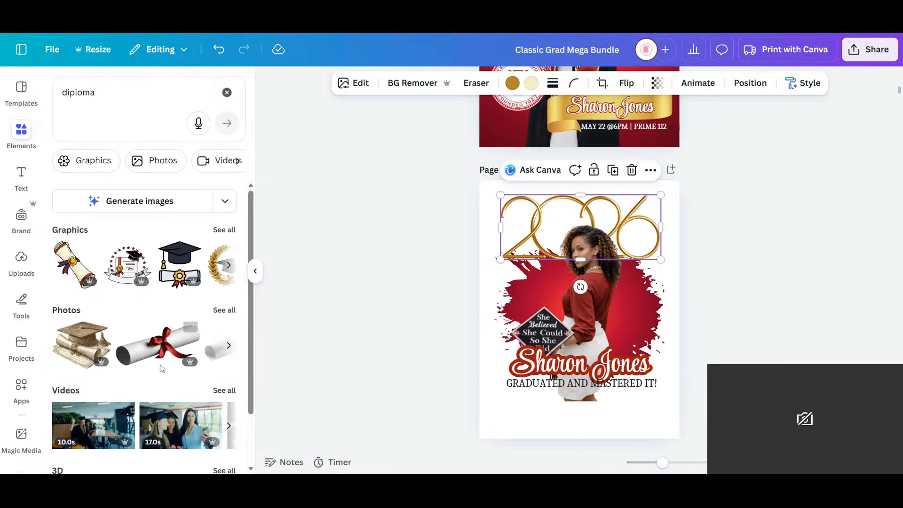
pyautogui.click(160, 358)
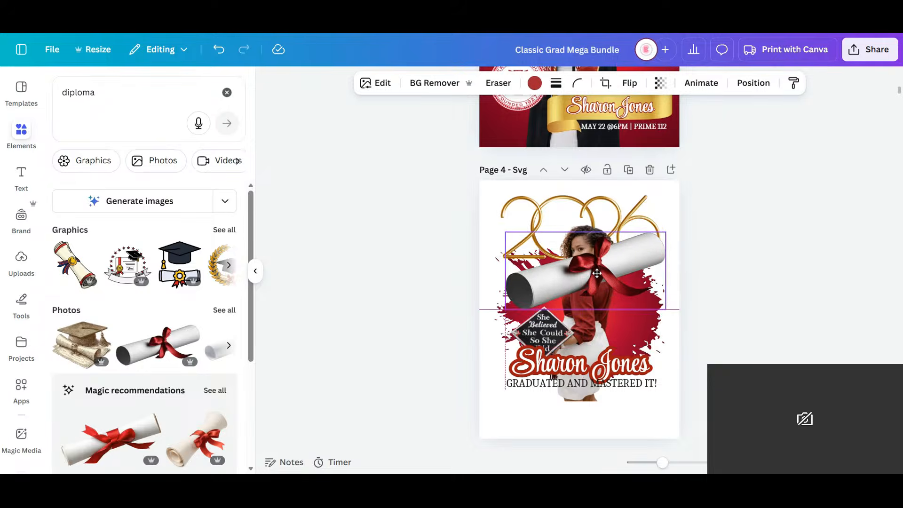
pyautogui.moveTo(597, 272); pyautogui.dragTo(592, 261)
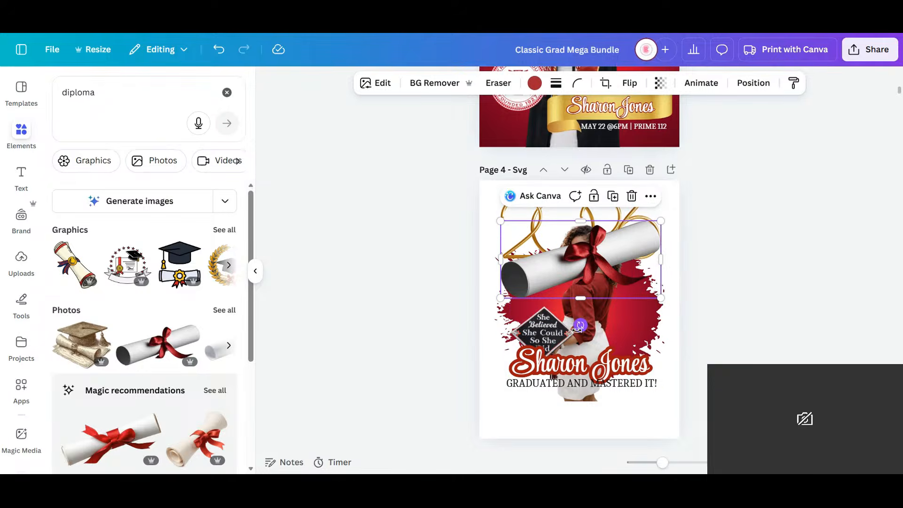
# - Rotate the diploma scroll about 15.6° so it lies nearly level and send it backward behind the graduate
pyautogui.moveTo(581, 326); pyautogui.dragTo(560, 337)
pyautogui.click(754, 83)
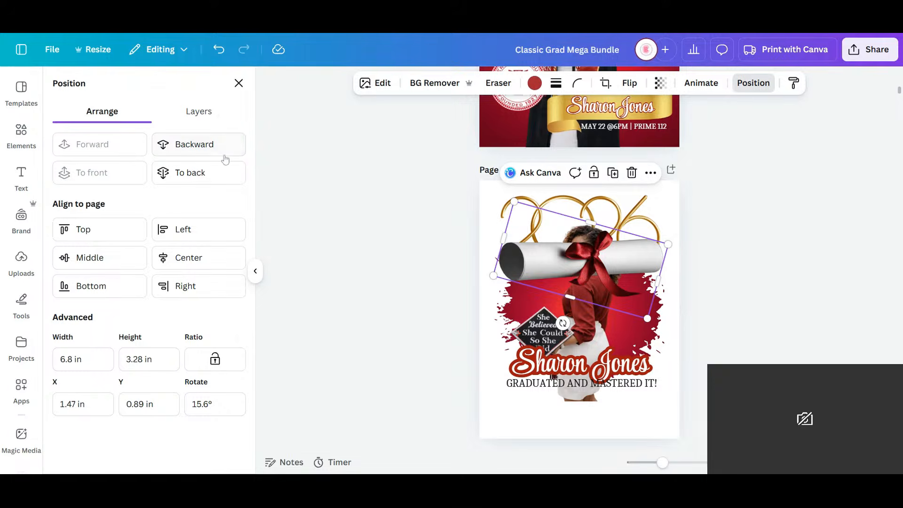
pyautogui.click(224, 157)
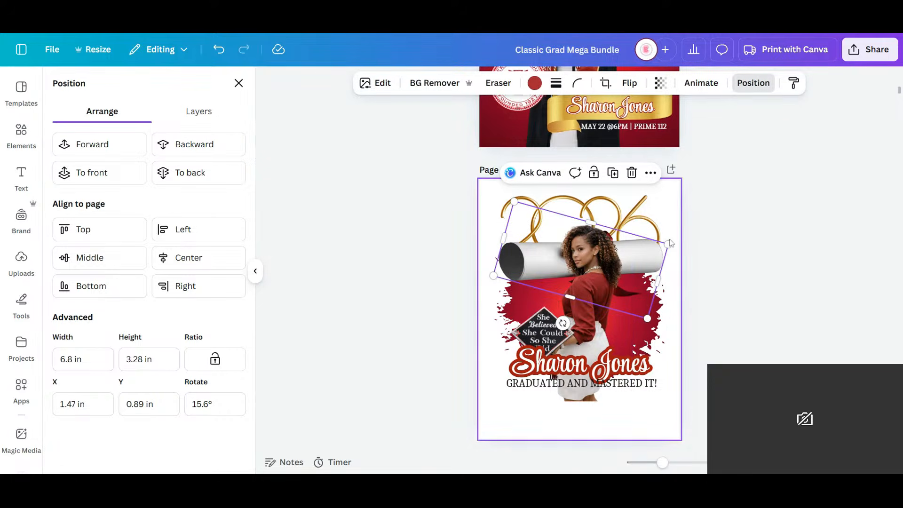
# - Shrink the diploma scroll to about 4.08 by 1.97 in, beside the graduate's head
pyautogui.moveTo(669, 244); pyautogui.dragTo(602, 249)
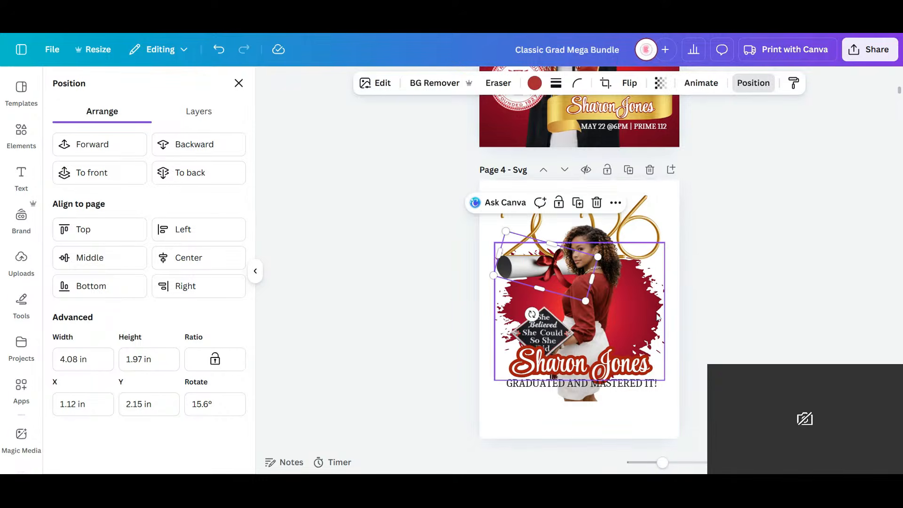
pyautogui.click(618, 334)
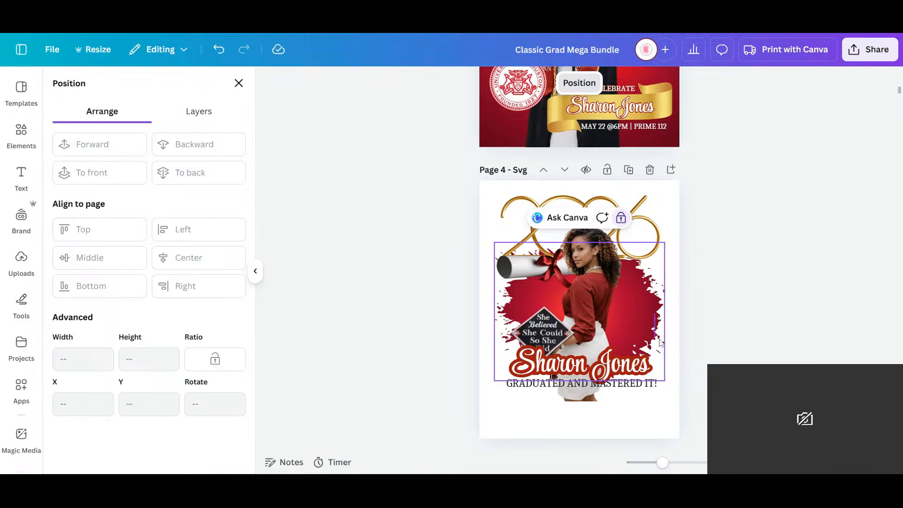
pyautogui.click(714, 300)
# - Move the graduate's photo to page 4's left edge, off the paint splash, and select the locked splash
pyautogui.click(647, 310)
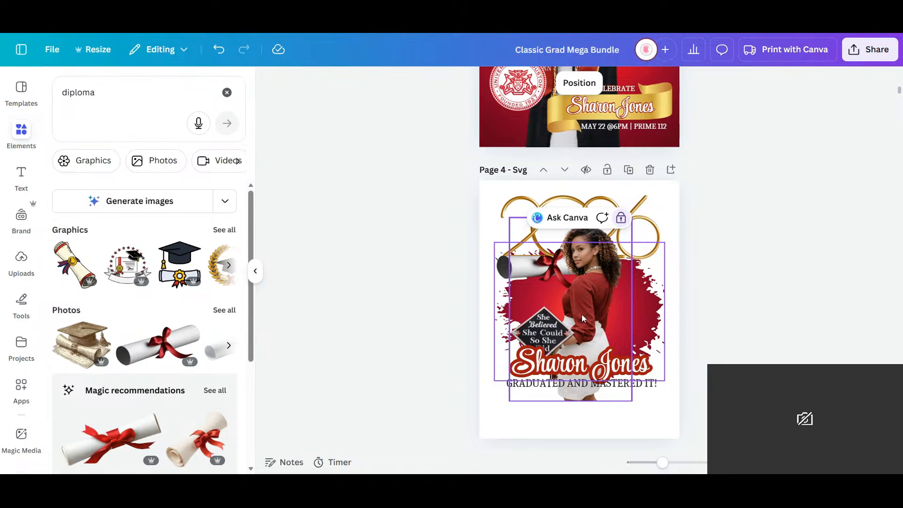
pyautogui.click(590, 301)
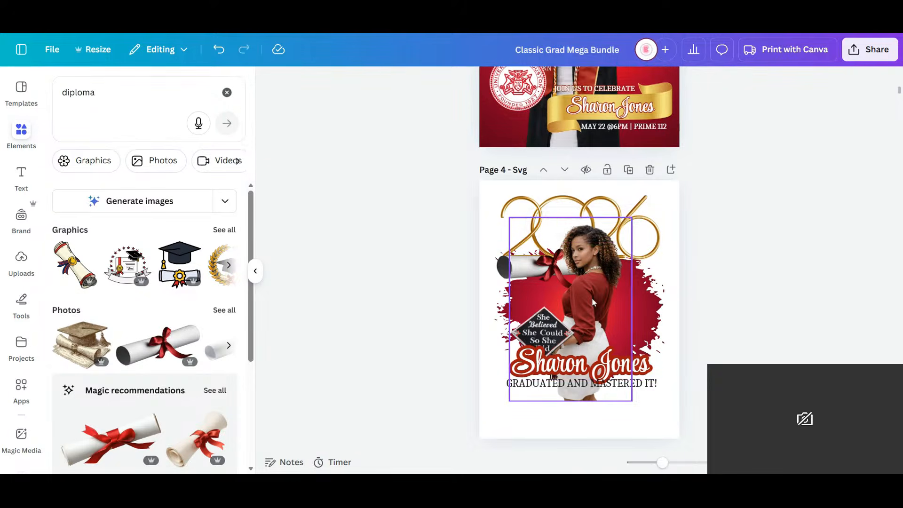
pyautogui.moveTo(589, 283); pyautogui.dragTo(509, 290)
pyautogui.click(640, 301)
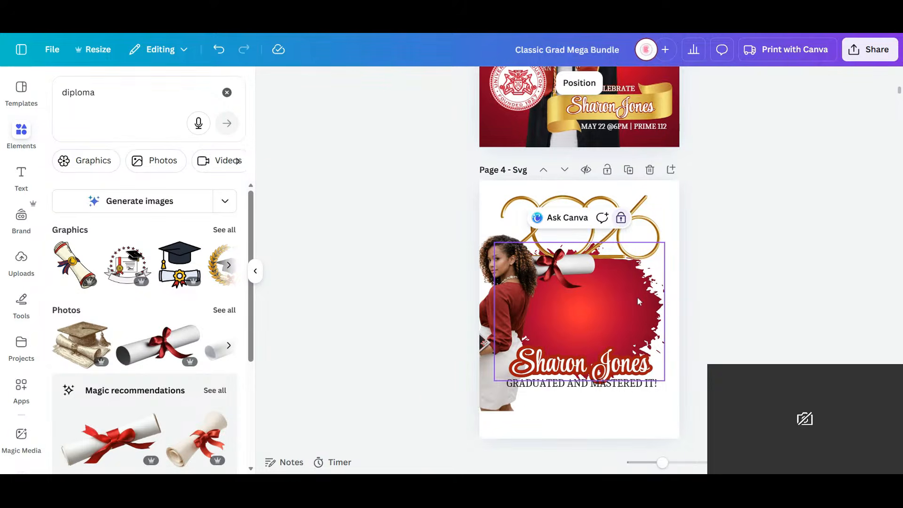
# - Unlock the red paint splash on page 4 and delete it
pyautogui.click(621, 220)
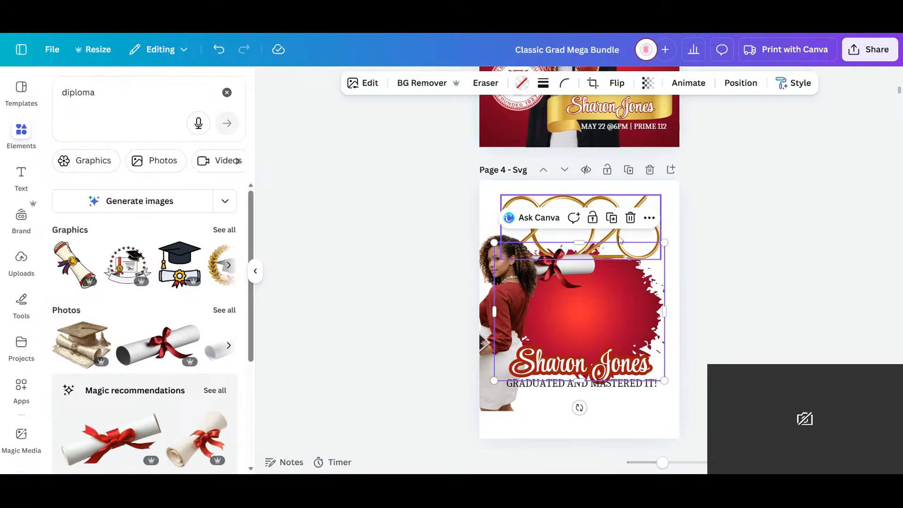
pyautogui.press('Delete')
pyautogui.click(631, 217)
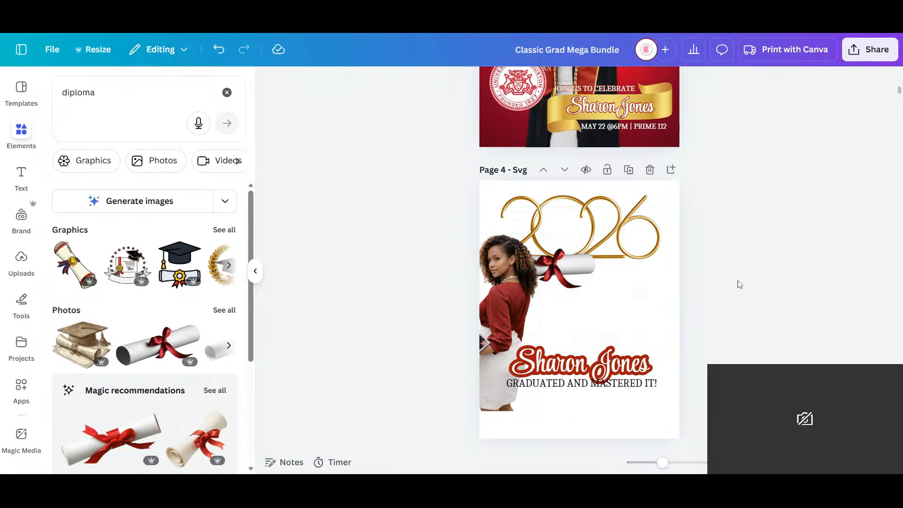
# - Move the diploma scroll below the tagline on page 4 and the graduate's photo to the page's upper middle
pyautogui.click(489, 304)
pyautogui.moveTo(495, 321); pyautogui.dragTo(501, 366)
pyautogui.click(644, 279)
pyautogui.moveTo(568, 266); pyautogui.dragTo(642, 400)
pyautogui.moveTo(504, 295); pyautogui.dragTo(570, 212)
# - Rotate the gold 2026 to 90°, stand it along page 4's right edge, and shrink it to about 5.9 by 2.38 in
pyautogui.click(631, 236)
pyautogui.moveTo(580, 287); pyautogui.dragTo(535, 231)
pyautogui.moveTo(571, 192); pyautogui.dragTo(631, 234)
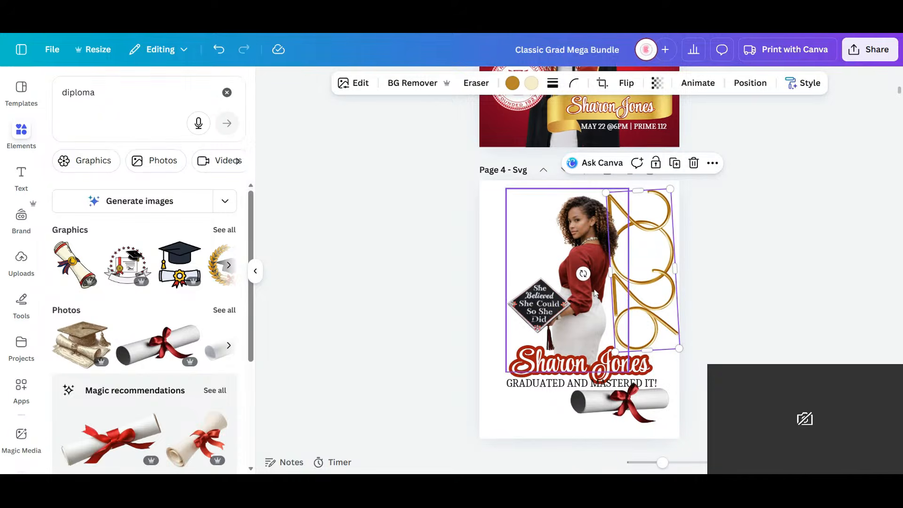
pyautogui.moveTo(584, 273); pyautogui.dragTo(585, 269)
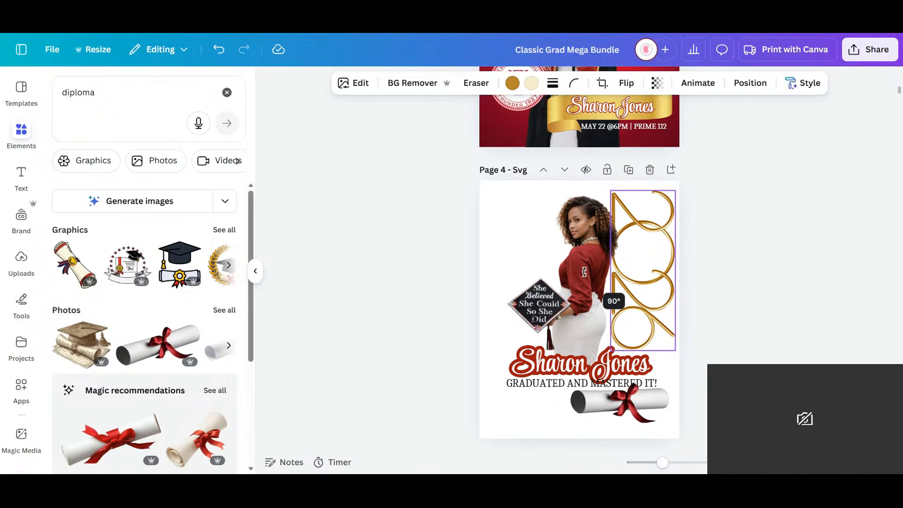
pyautogui.moveTo(675, 190)
pyautogui.mouseDown()
pyautogui.moveTo(665, 216)
pyautogui.moveTo(672, 199)
pyautogui.mouseUp()
# - Move the graduate's photo to page 4's upper-left corner and open the Image Blender app for it
pyautogui.moveTo(560, 323); pyautogui.dragTo(529, 292)
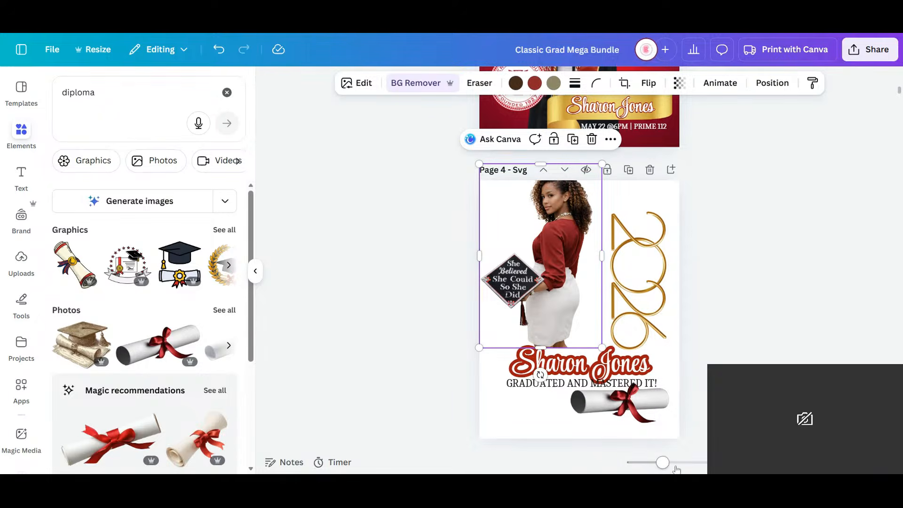
pyautogui.moveTo(666, 463); pyautogui.dragTo(678, 463)
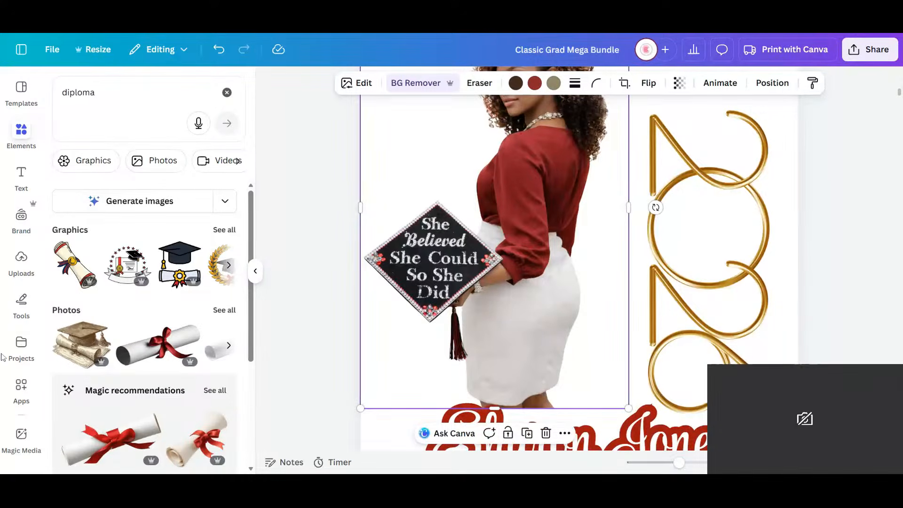
pyautogui.scroll(-12, 10, 369)
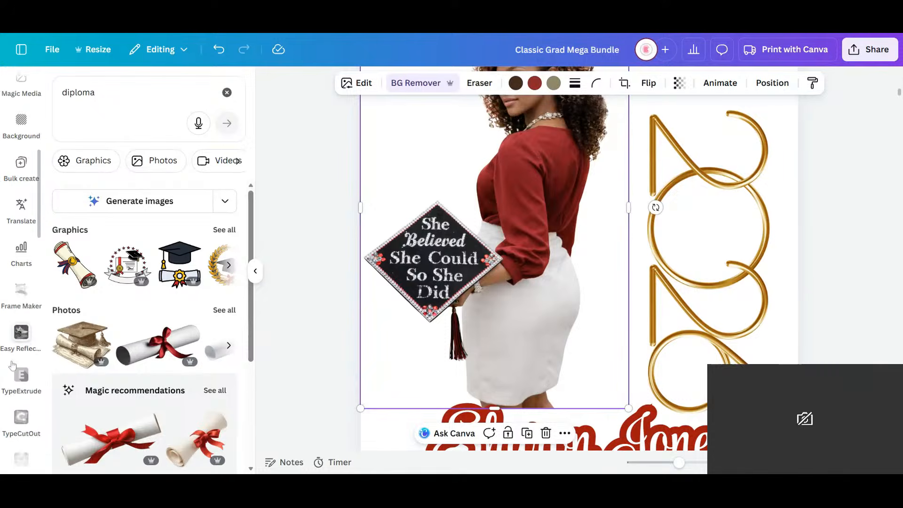
pyautogui.scroll(-6, 21, 359)
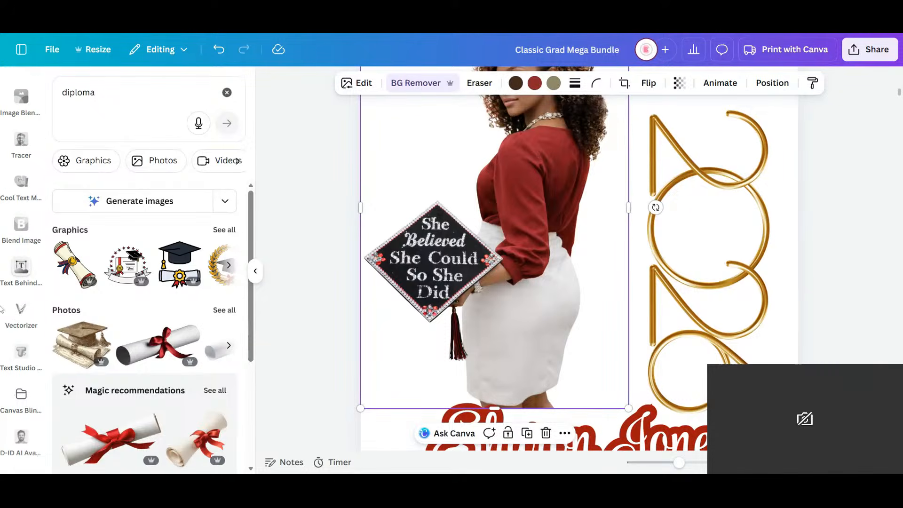
pyautogui.scroll(-2, 22, 393)
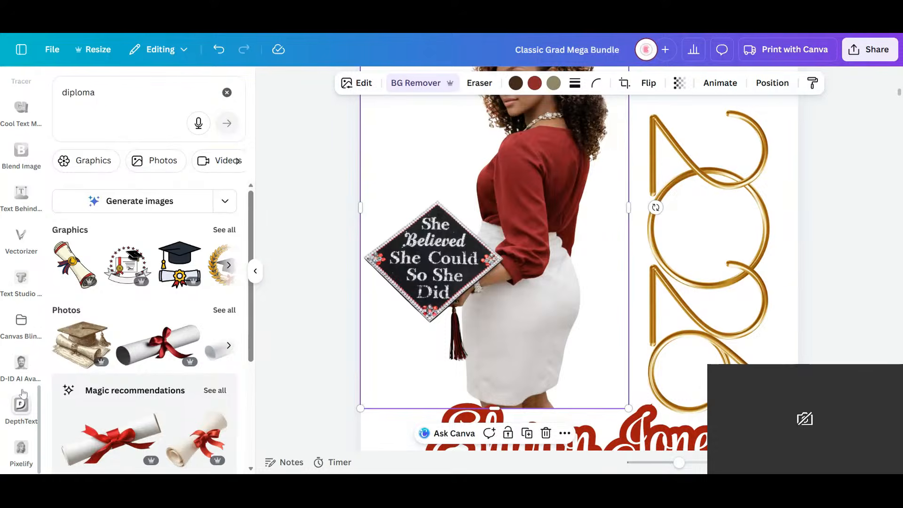
pyautogui.scroll(2, 22, 393)
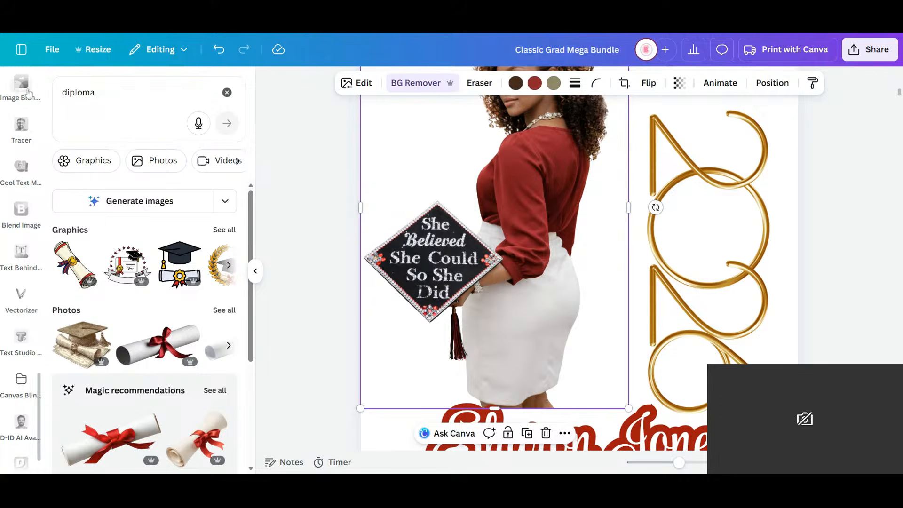
pyautogui.click(16, 80)
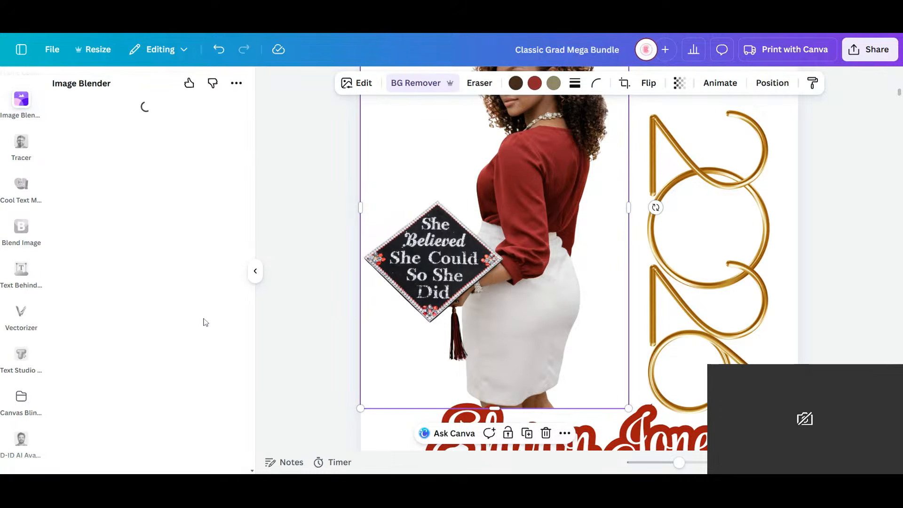
# - Fade out the lower part of the graduate's skirt with a linear blend, save it, and lower the photo to meet the name lettering
pyautogui.click(75, 183)
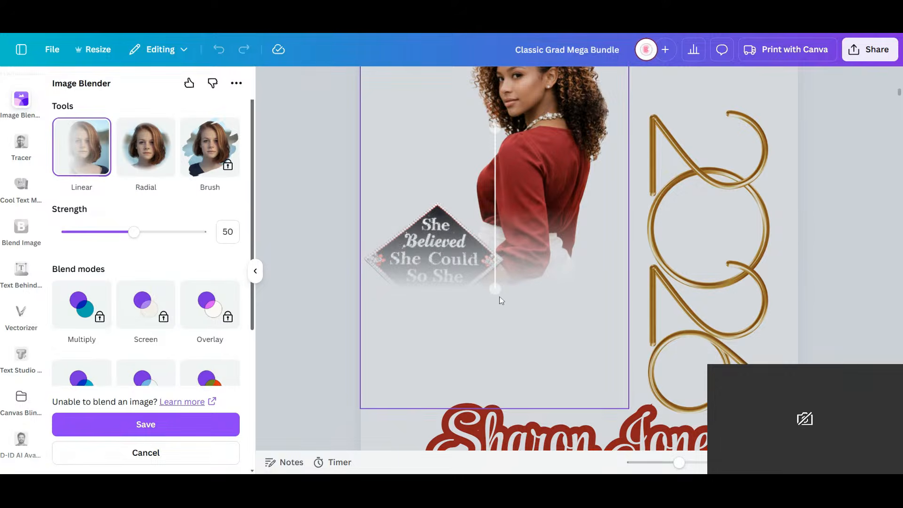
pyautogui.moveTo(498, 292); pyautogui.dragTo(507, 391)
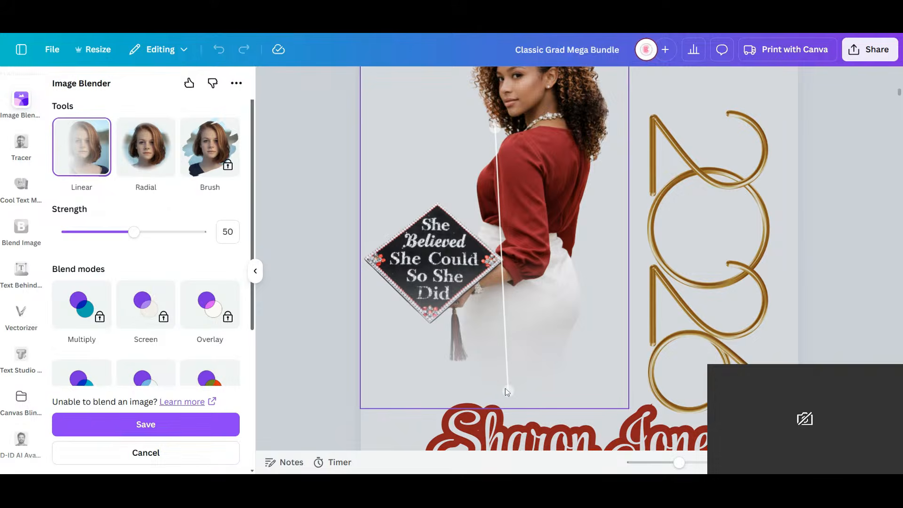
pyautogui.moveTo(489, 128); pyautogui.dragTo(507, 211)
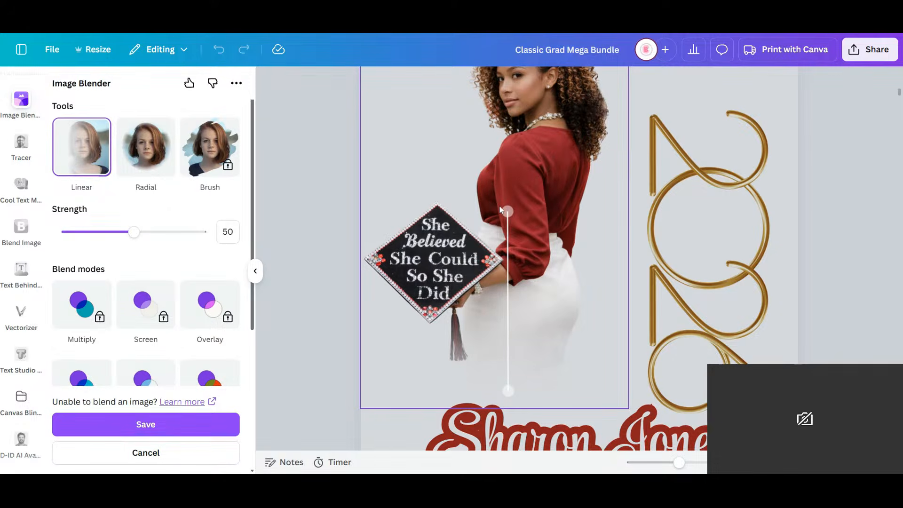
pyautogui.click(199, 424)
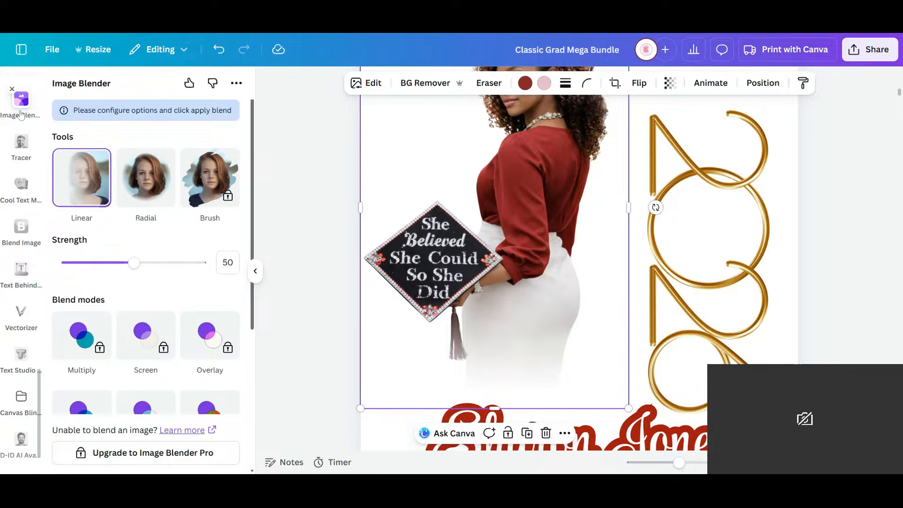
pyautogui.moveTo(553, 254); pyautogui.dragTo(562, 317)
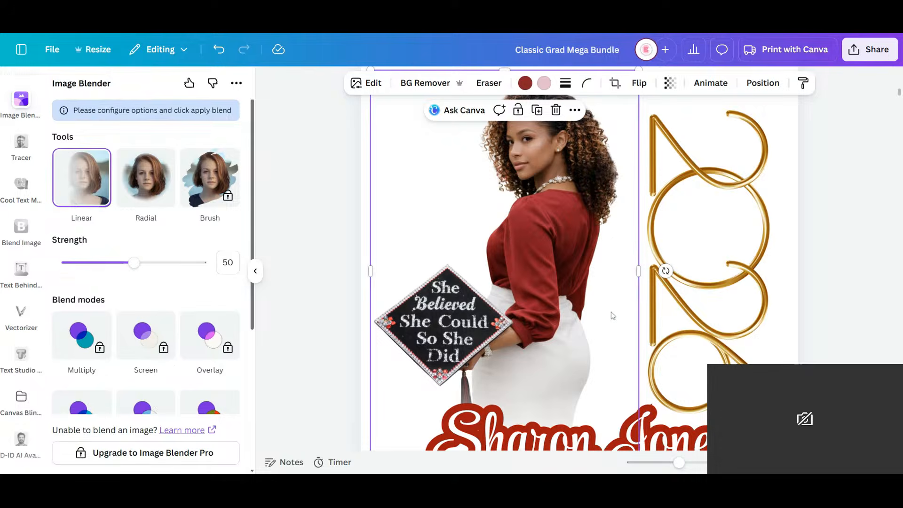
pyautogui.moveTo(680, 466); pyautogui.dragTo(674, 465)
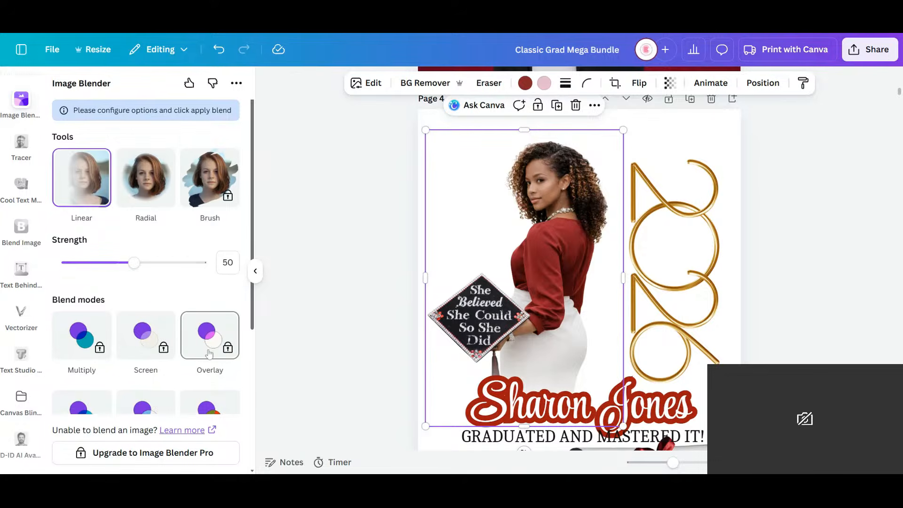
pyautogui.scroll(-1, 210, 352)
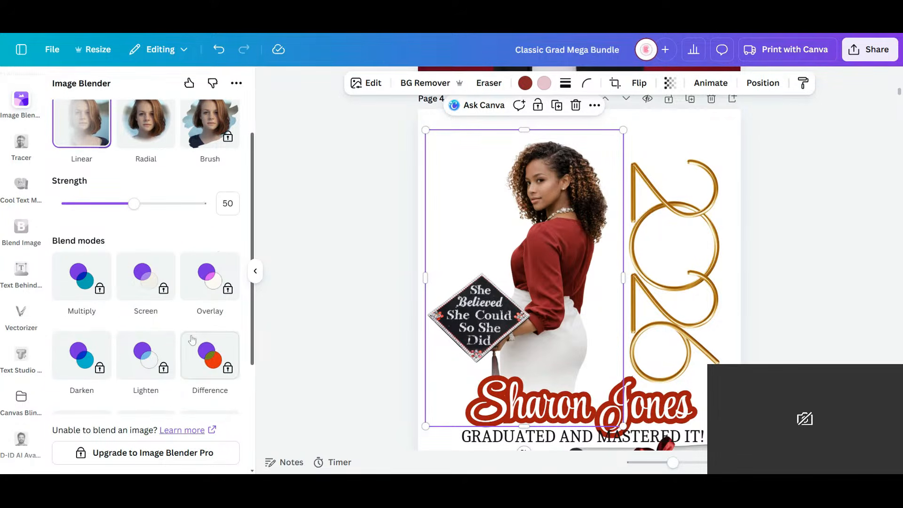
pyautogui.scroll(-2, 197, 329)
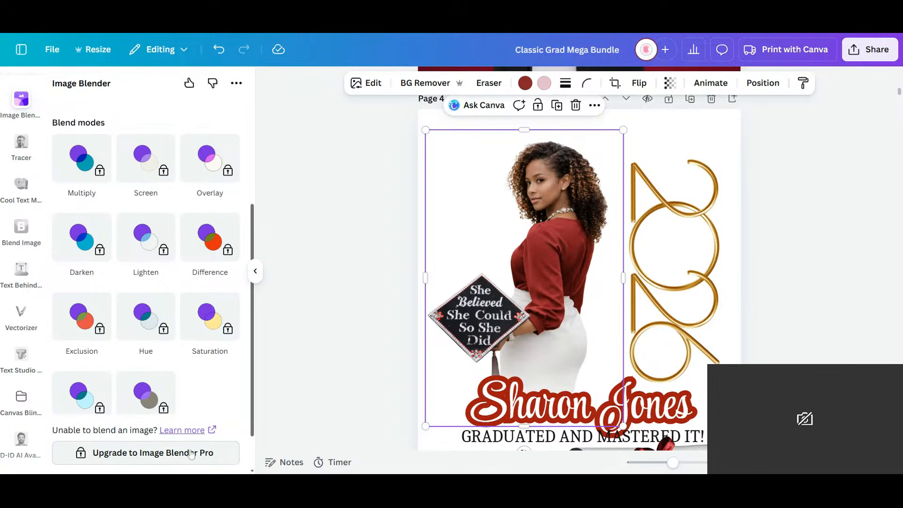
pyautogui.scroll(1, 186, 283)
pyautogui.scroll(4, 186, 283)
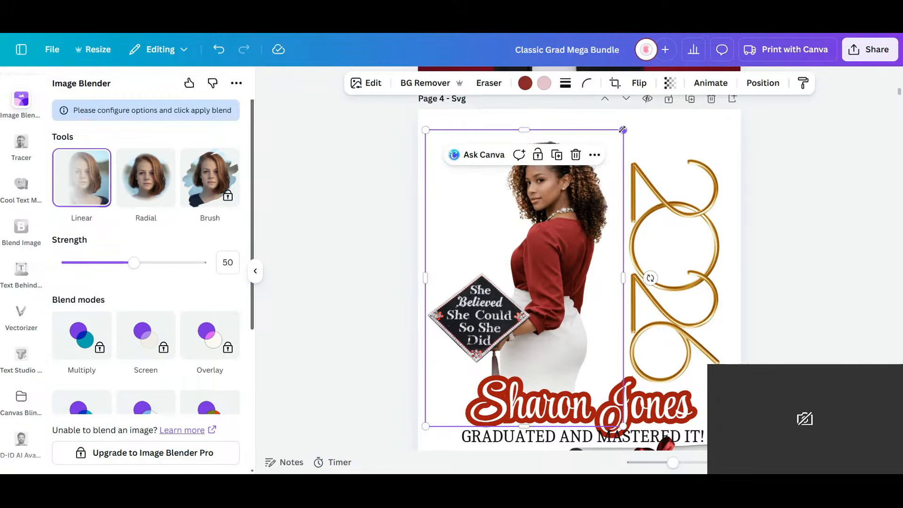
# - Shrink the graduate's photo to about 4.79 by 7.19 in and lower it to about X 0.52, Y 1.72 in, overlapping the name lettering
pyautogui.moveTo(623, 131); pyautogui.dragTo(622, 160)
pyautogui.moveTo(541, 304); pyautogui.dragTo(560, 296)
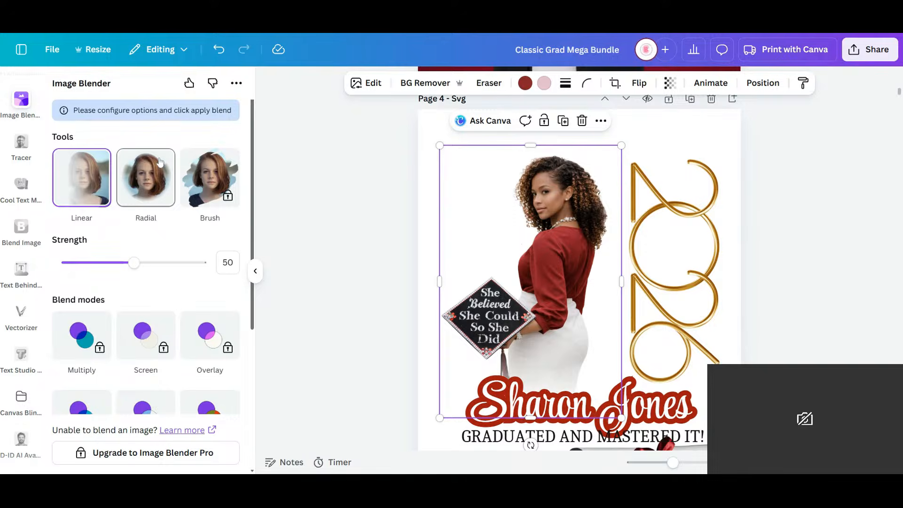
pyautogui.click(765, 88)
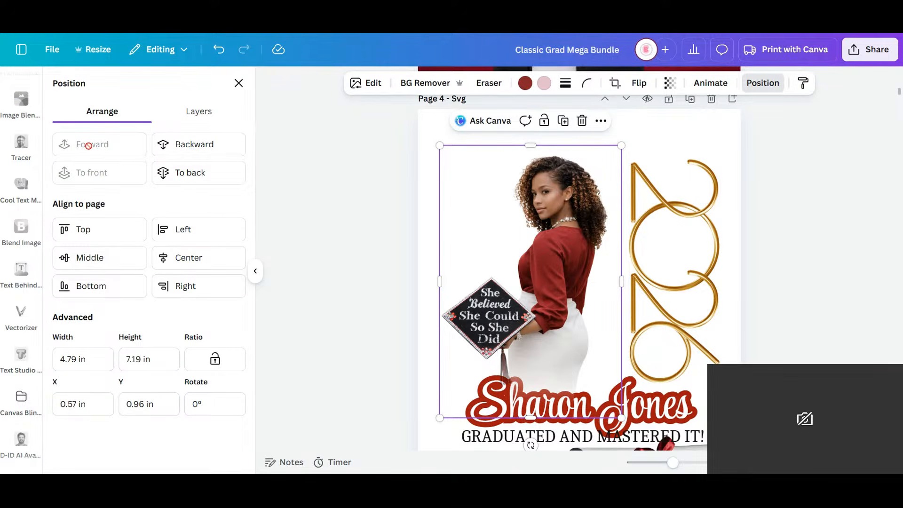
pyautogui.moveTo(531, 338)
pyautogui.mouseDown()
pyautogui.moveTo(529, 366)
pyautogui.moveTo(532, 337)
pyautogui.mouseUp()
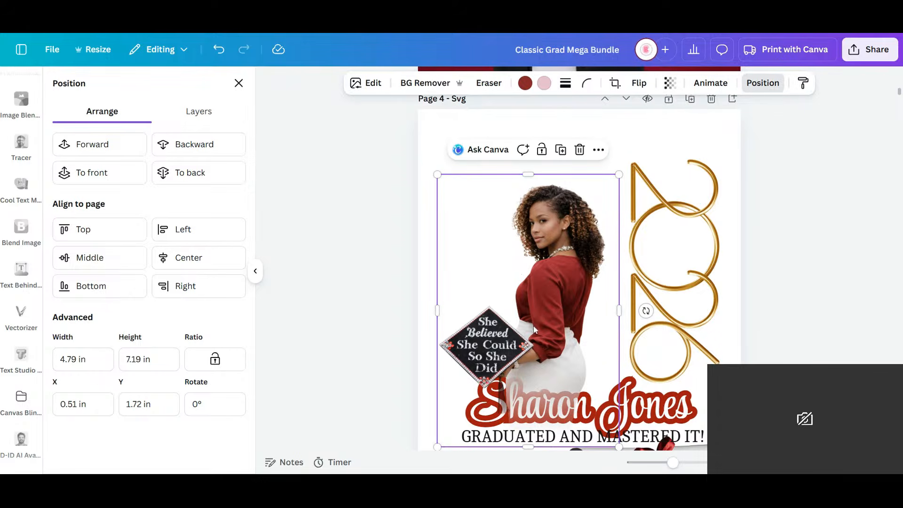
pyautogui.moveTo(535, 312); pyautogui.dragTo(533, 323)
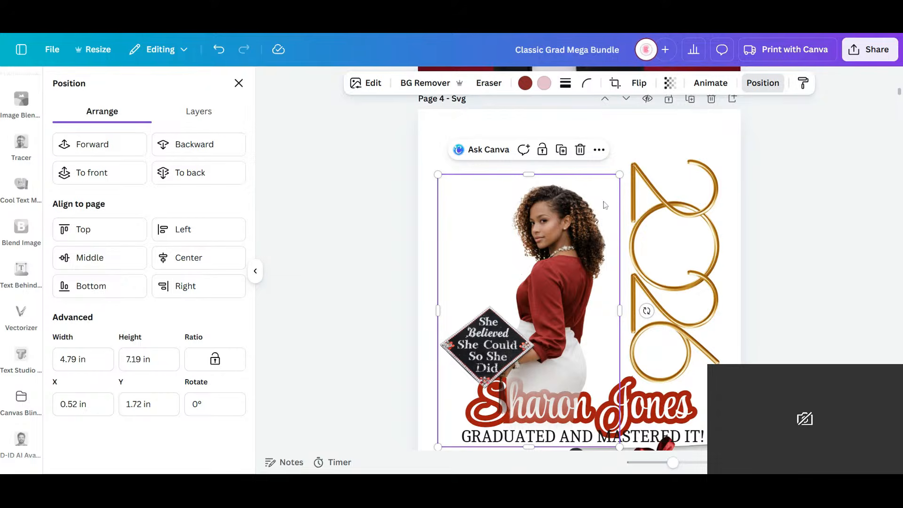
# - Scale the graduate's name lettering down to about 6.54 in wide
pyautogui.scroll(-2, 691, 348)
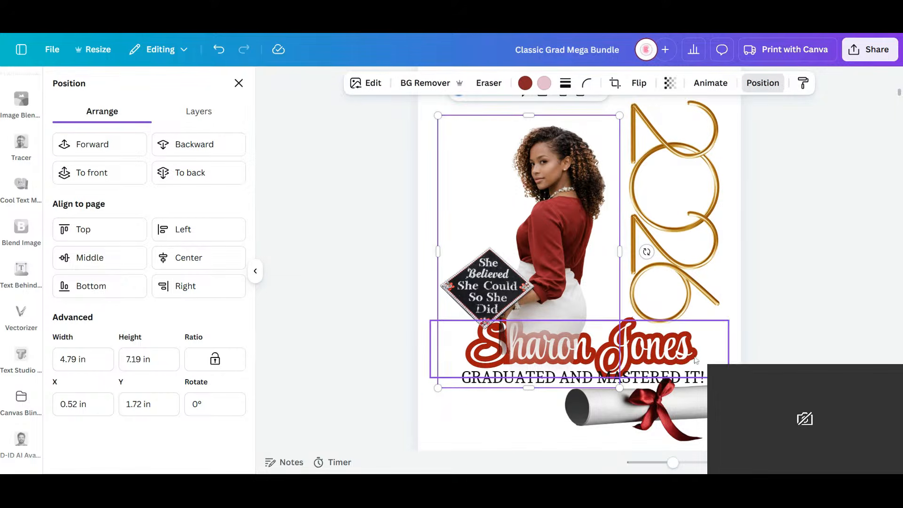
pyautogui.click(728, 338)
pyautogui.moveTo(728, 320); pyautogui.dragTo(664, 353)
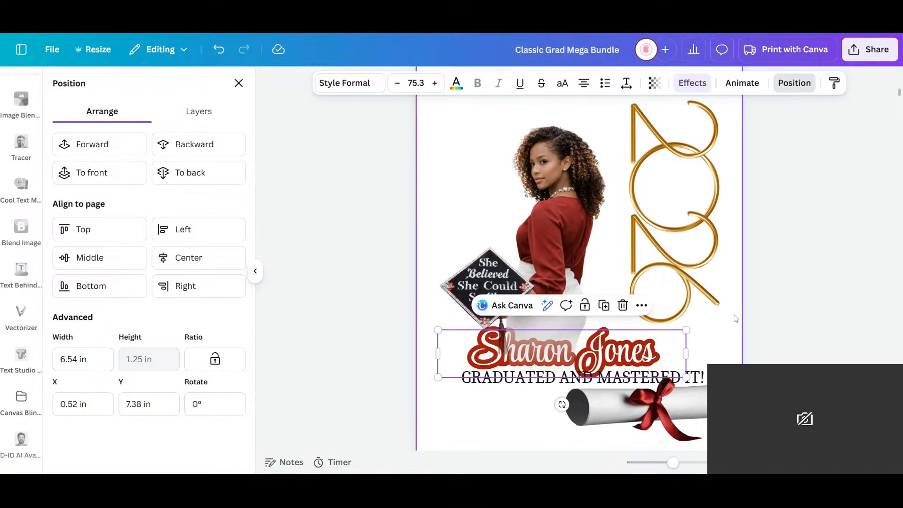
# - Place the diploma scroll behind the graduate at face height and slide the vertical 2026 partly behind her back
pyautogui.click(668, 420)
pyautogui.moveTo(665, 404); pyautogui.dragTo(485, 183)
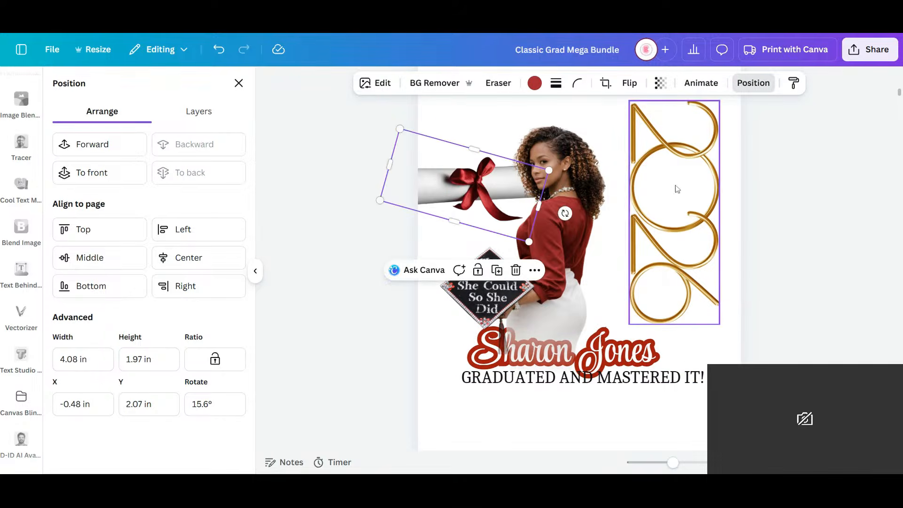
pyautogui.moveTo(691, 208); pyautogui.dragTo(642, 241)
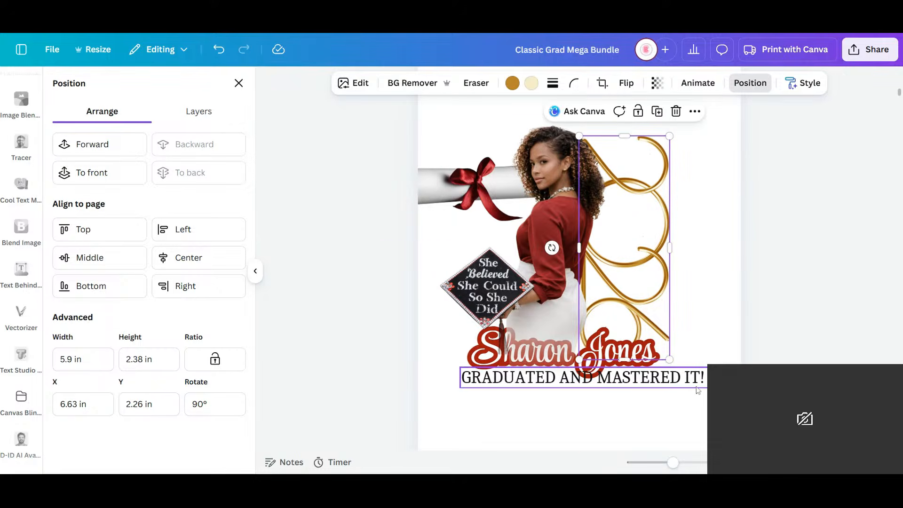
# - Shrink the "GRADUATED AND MASTERED IT!" tagline to about 3.75 in wide and place it well below the name, at about X 1.56, Y 9.27 in
pyautogui.click(679, 375)
pyautogui.moveTo(703, 368); pyautogui.dragTo(656, 371)
pyautogui.moveTo(568, 415); pyautogui.dragTo(578, 415)
pyautogui.moveTo(465, 372); pyautogui.dragTo(519, 378)
pyautogui.moveTo(604, 414); pyautogui.dragTo(579, 413)
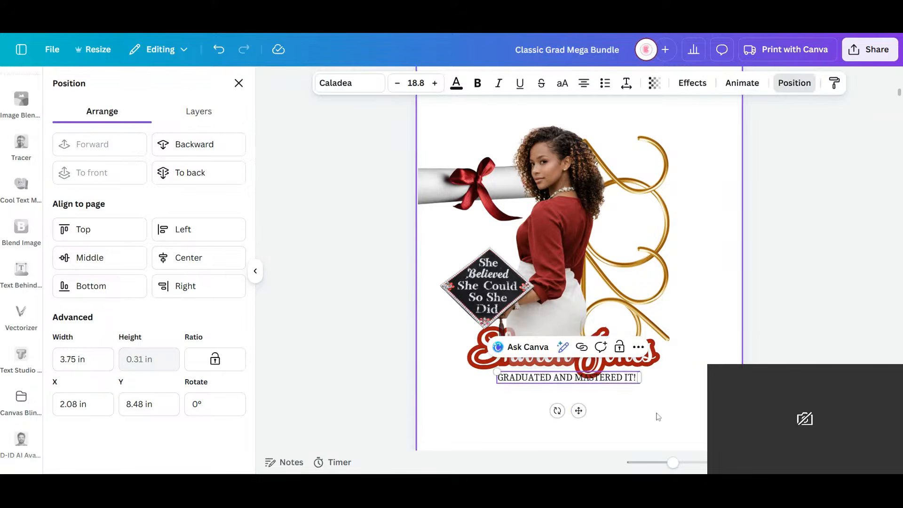
pyautogui.click(656, 417)
pyautogui.click(621, 384)
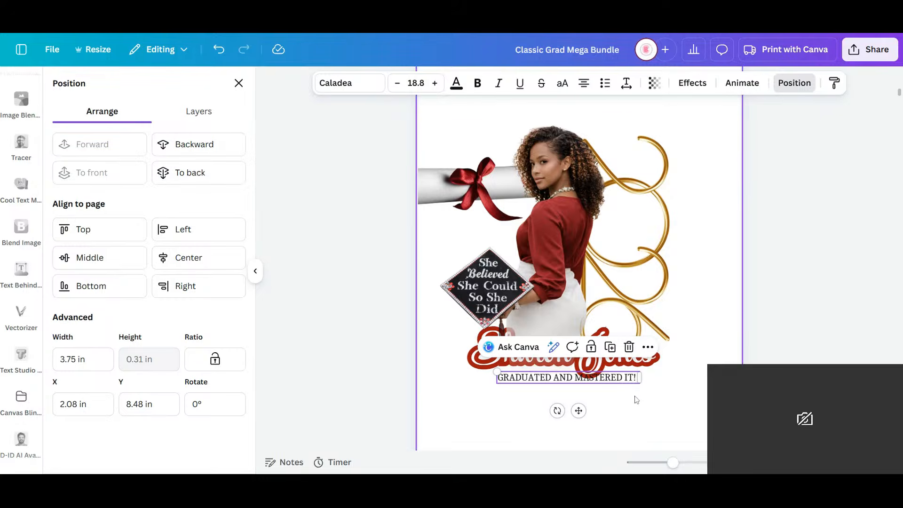
pyautogui.moveTo(579, 411); pyautogui.dragTo(558, 440)
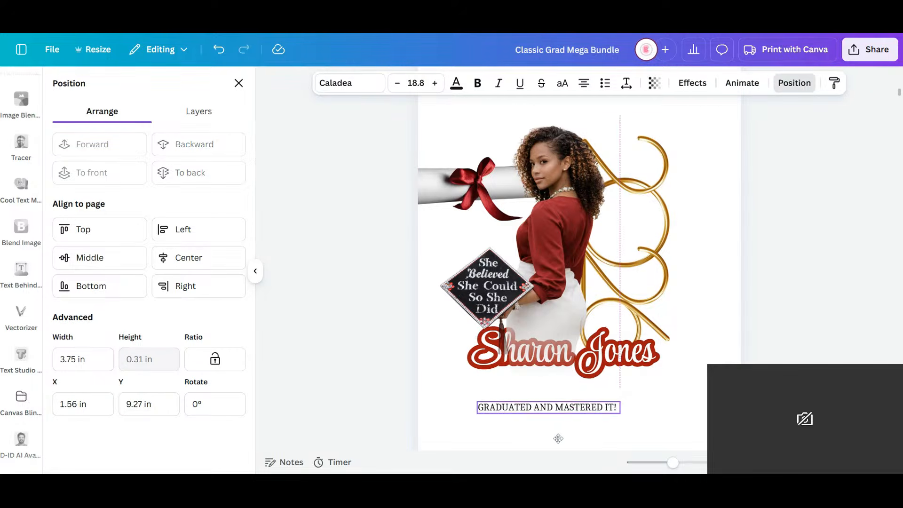
# - Move the diploma scroll directly beneath the name lettering and the tagline to page 4's top, above the graduate
pyautogui.click(421, 183)
pyautogui.moveTo(424, 185); pyautogui.dragTo(528, 379)
pyautogui.click(408, 412)
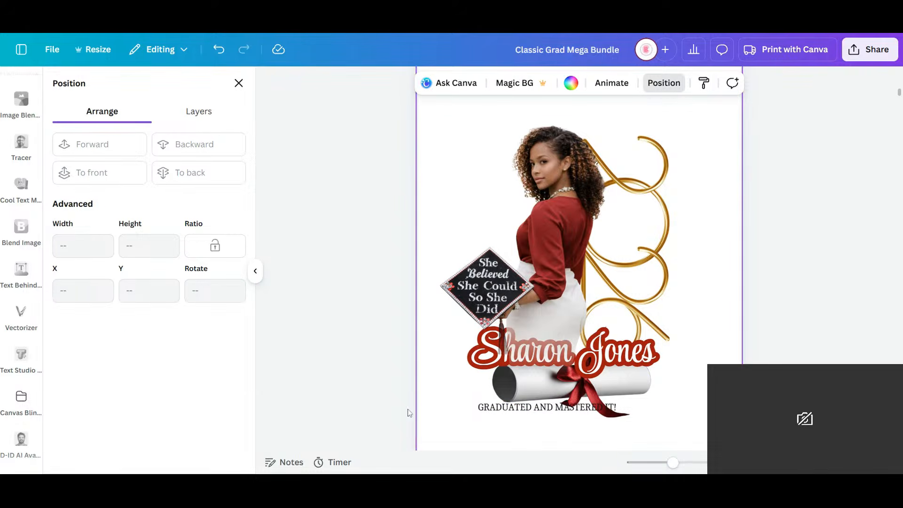
pyautogui.click(489, 409)
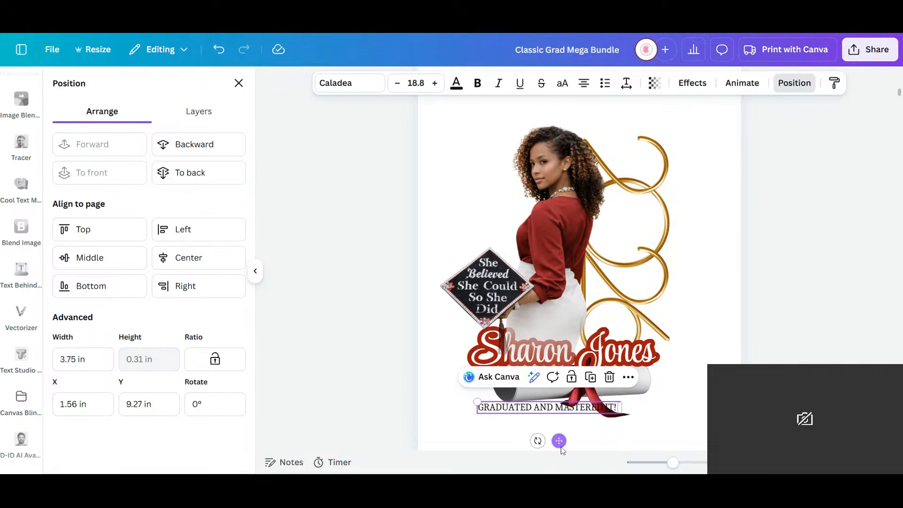
pyautogui.moveTo(560, 442); pyautogui.dragTo(629, 139)
# - Enlarge the graduate's photo to about 5.21 by 7.81 in
pyautogui.click(556, 263)
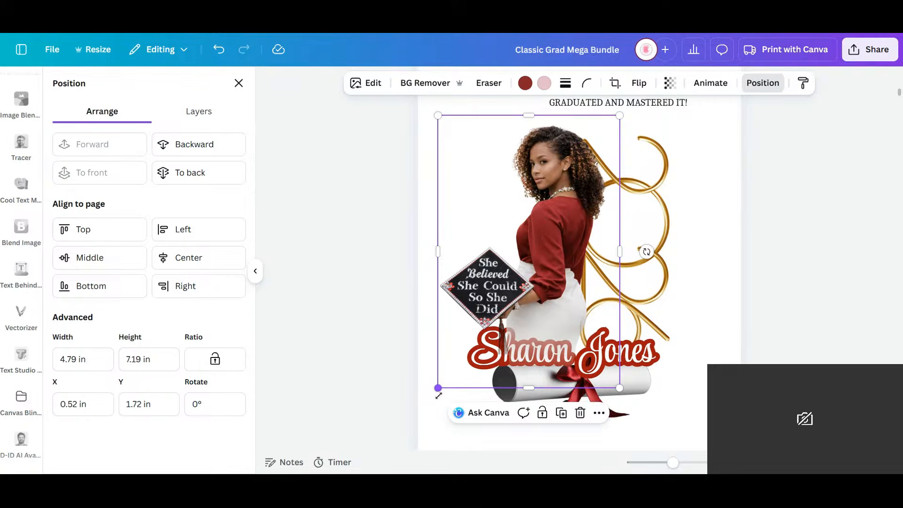
pyautogui.moveTo(438, 395); pyautogui.dragTo(423, 412)
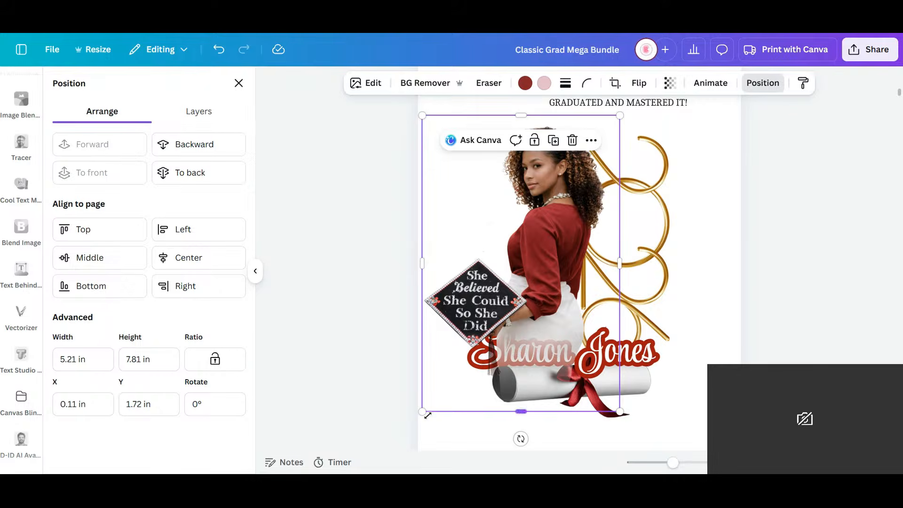
# - Nudge the graduate's photo up to Y 1.6 in and bring the name lettering in front of it
pyautogui.moveTo(535, 299); pyautogui.dragTo(534, 293)
pyautogui.click(565, 353)
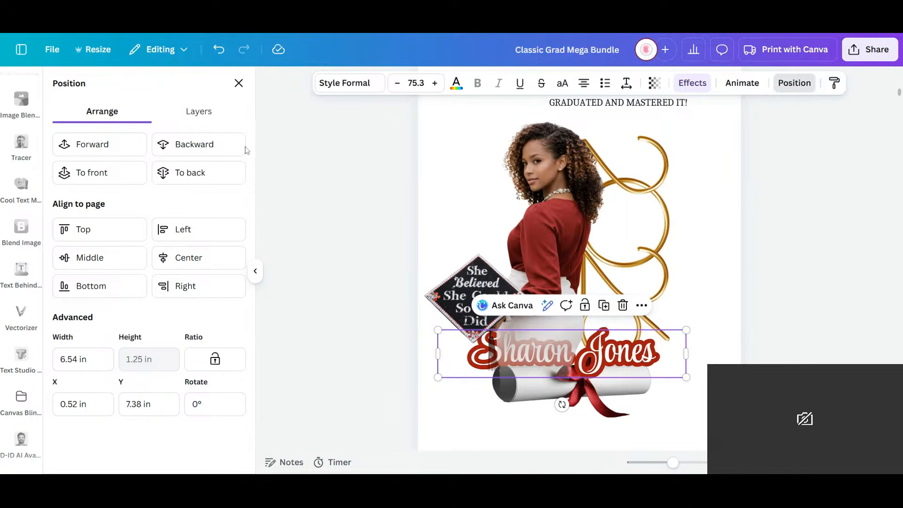
pyautogui.click(122, 146)
pyautogui.click(695, 433)
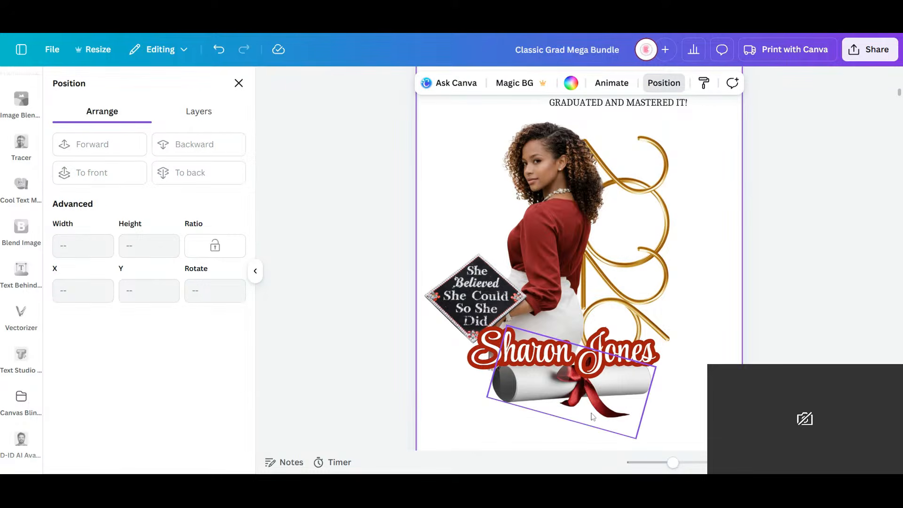
# - Duplicate the diploma scroll and lay the copy over the original so its red bow overlaps the name lettering
pyautogui.click(635, 412)
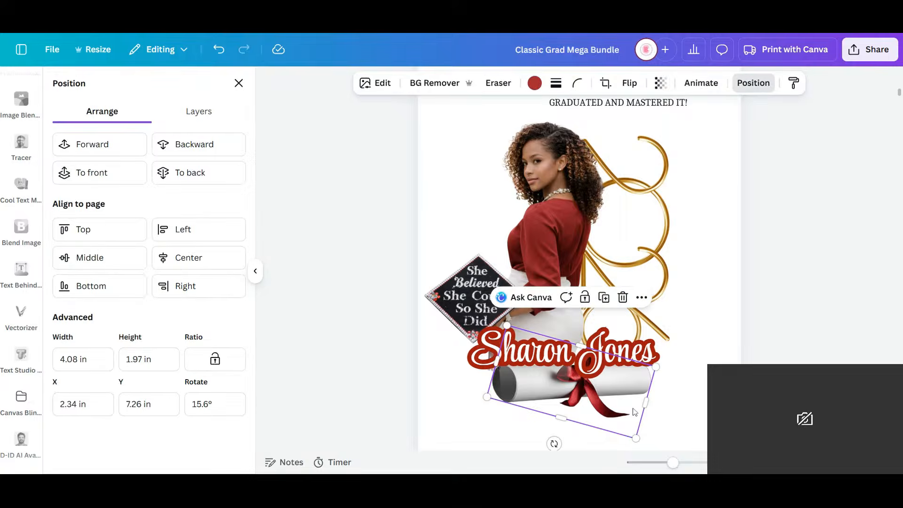
pyautogui.click(604, 298)
pyautogui.moveTo(610, 406); pyautogui.dragTo(611, 400)
pyautogui.click(659, 399)
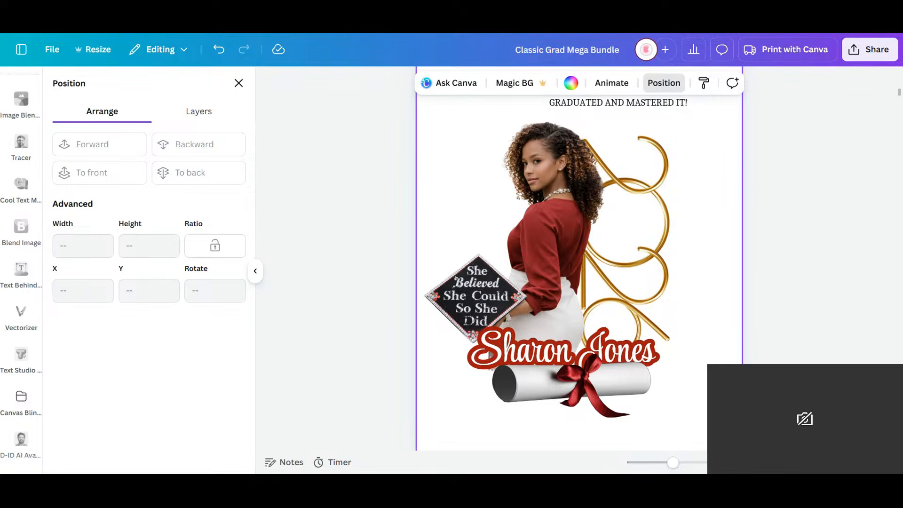
# - Duplicate the graduate's photo on page 4
pyautogui.click(642, 232)
pyautogui.click(721, 334)
pyautogui.click(526, 242)
pyautogui.moveTo(670, 463); pyautogui.dragTo(690, 463)
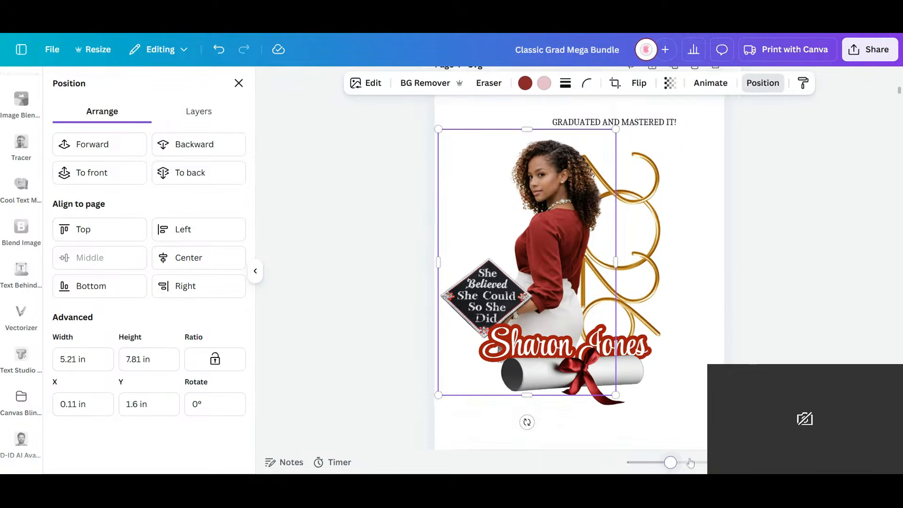
pyautogui.click(691, 463)
pyautogui.moveTo(634, 448); pyautogui.dragTo(577, 448)
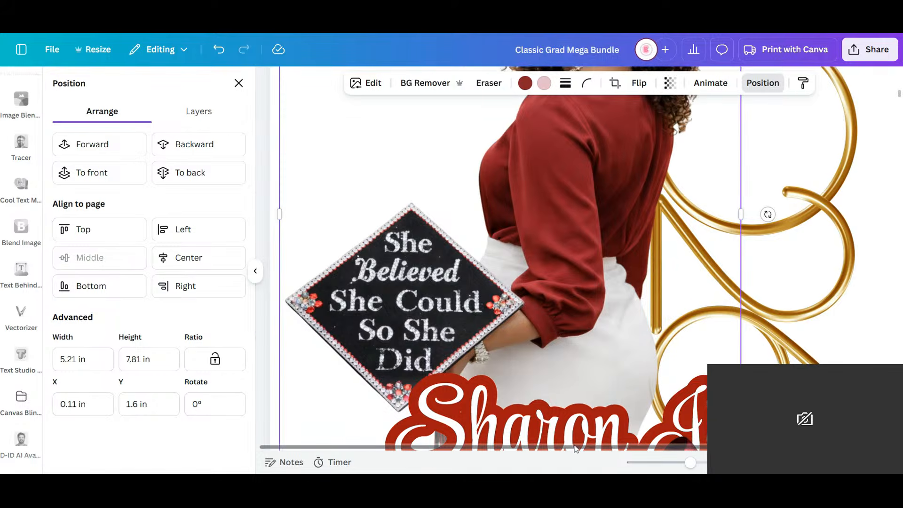
pyautogui.rightClick(510, 218)
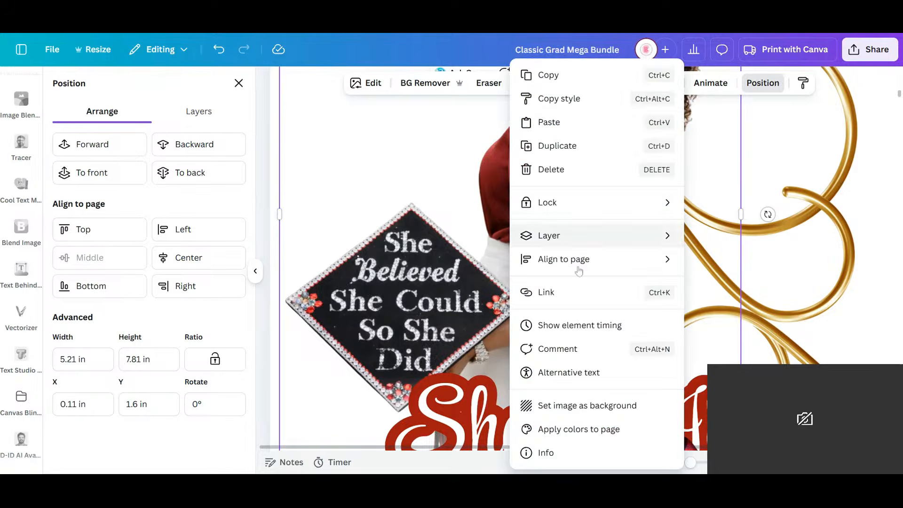
pyautogui.click(585, 154)
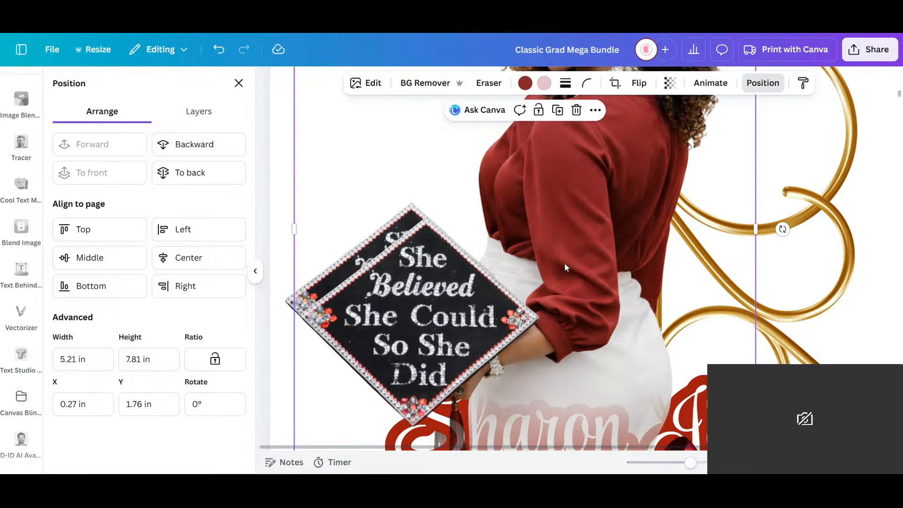
# - Try to crop the photo copy down to the decorated cap, and undo the cropping and the duplication
pyautogui.scroll(-3, 519, 389)
pyautogui.scroll(-2, 527, 366)
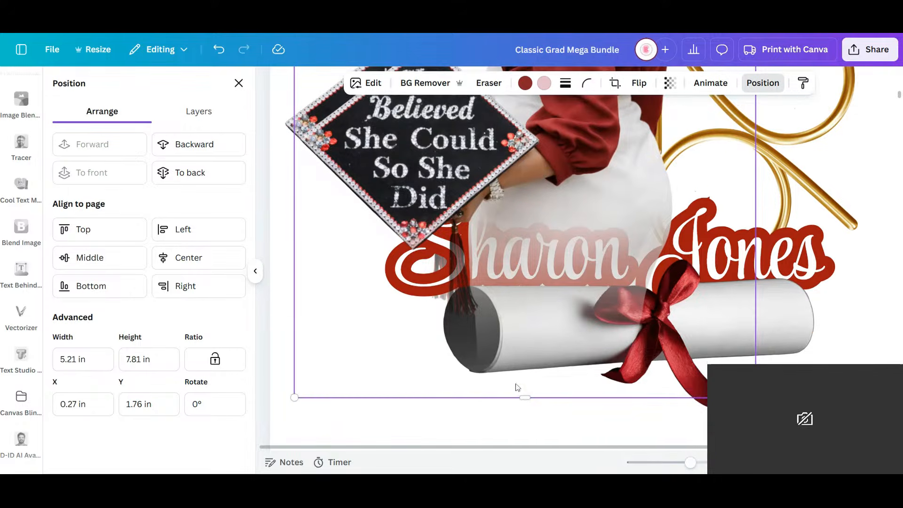
pyautogui.moveTo(522, 397); pyautogui.dragTo(510, 255)
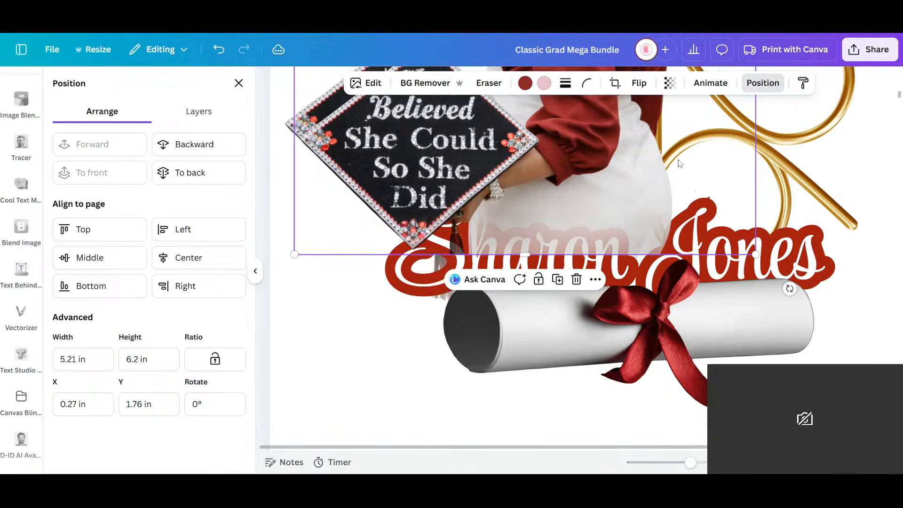
pyautogui.scroll(2, 633, 208)
pyautogui.scroll(8, 736, 146)
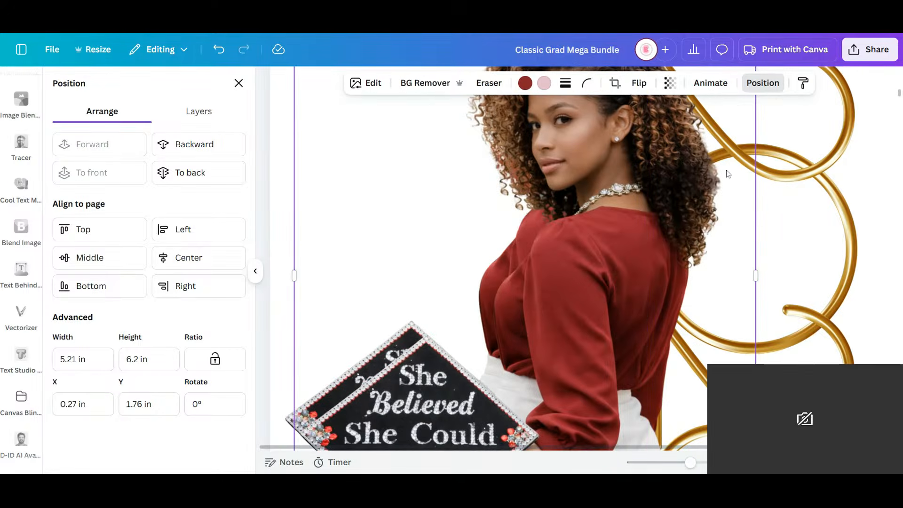
pyautogui.moveTo(756, 272); pyautogui.dragTo(456, 326)
pyautogui.scroll(-3, 476, 308)
pyautogui.hotkey('ctrl', 'z')
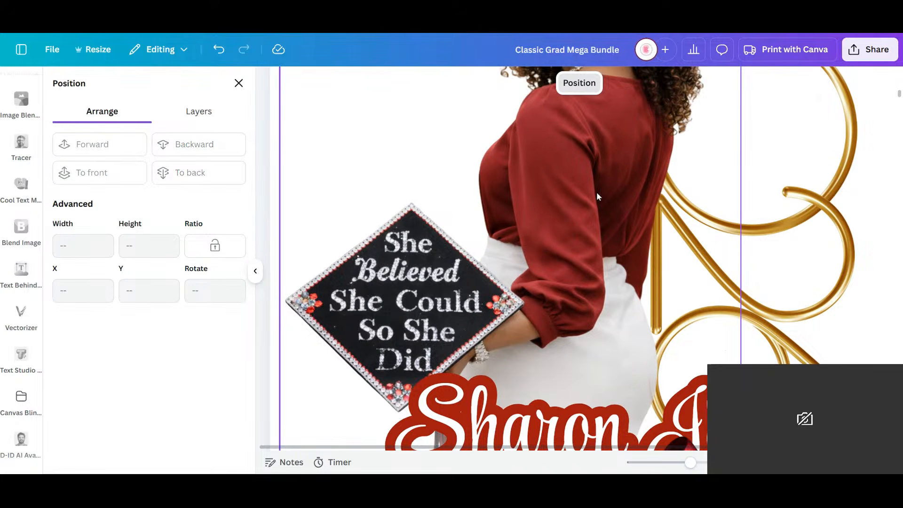
# - Extract the decorated cap and its tassel from the graduate's photo with Magic Grab
pyautogui.click(476, 145)
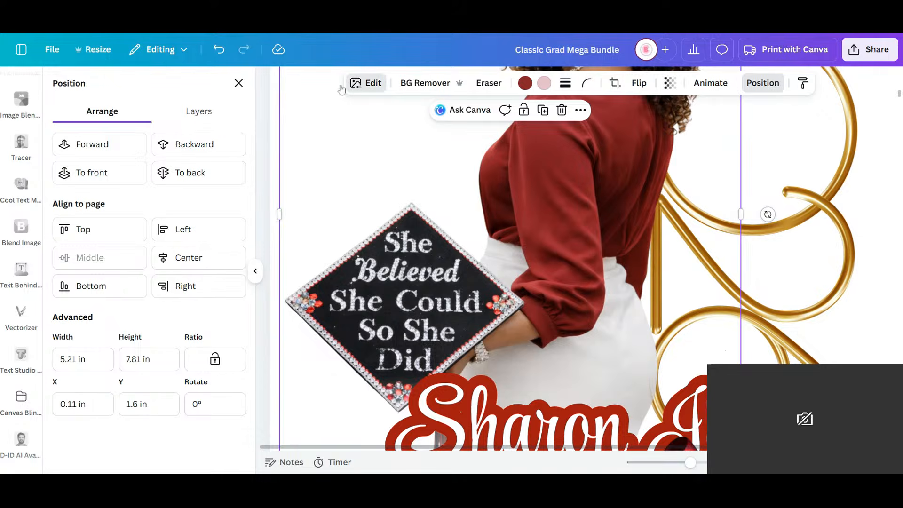
pyautogui.click(361, 83)
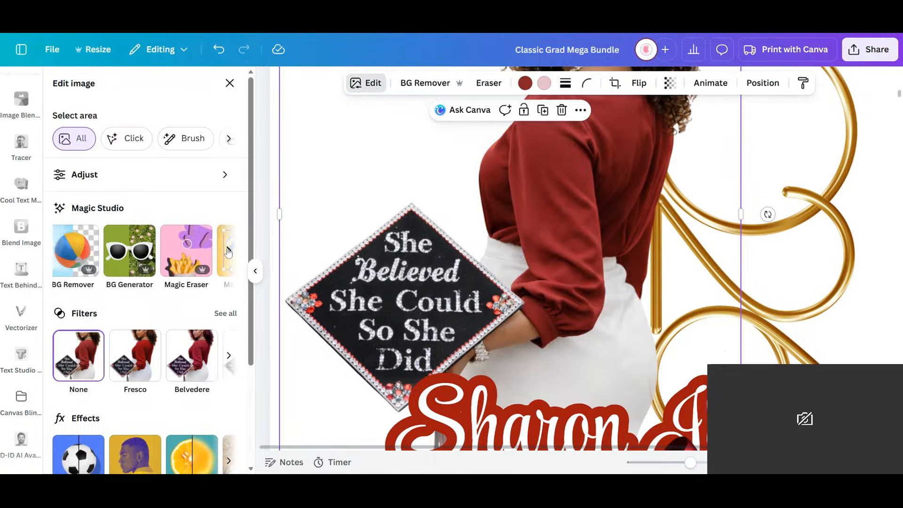
pyautogui.click(229, 251)
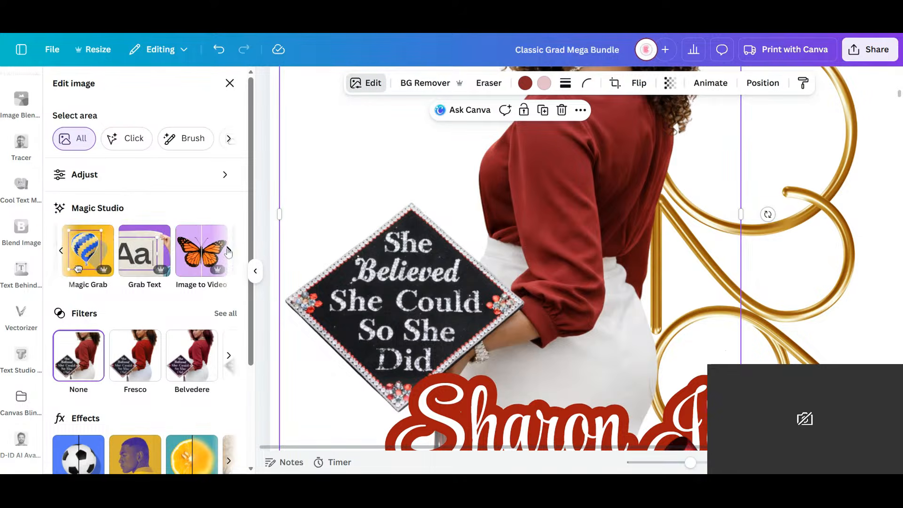
pyautogui.click(89, 252)
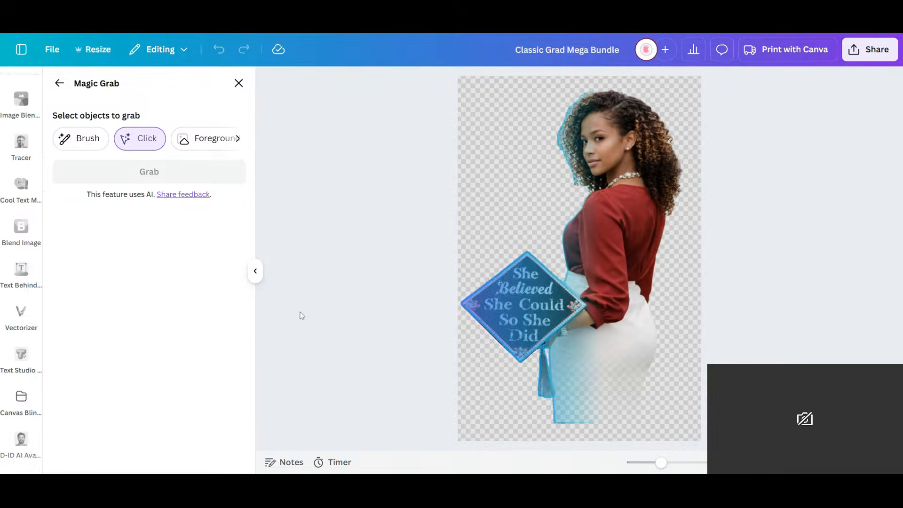
pyautogui.click(532, 320)
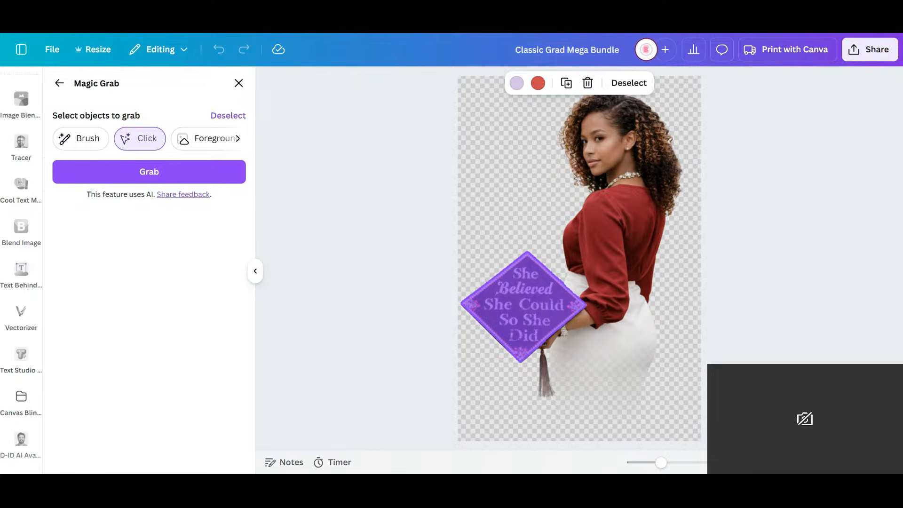
pyautogui.click(548, 379)
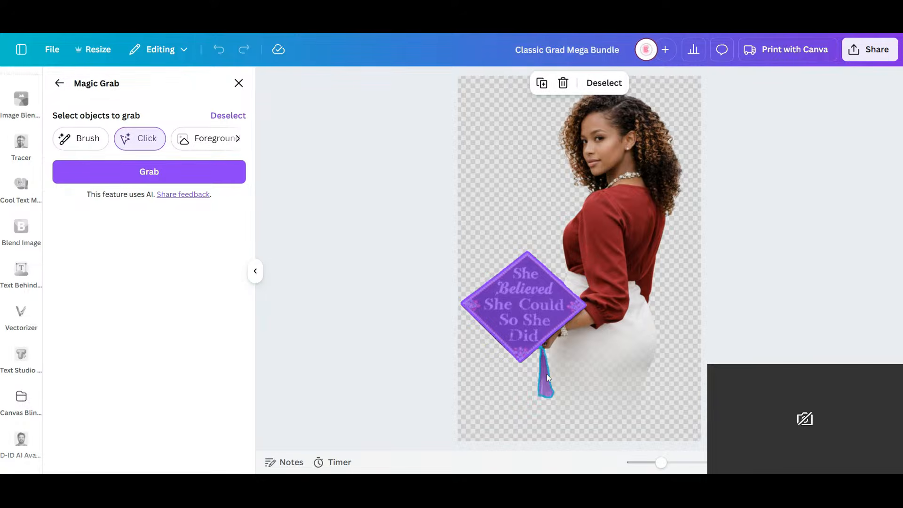
pyautogui.click(137, 175)
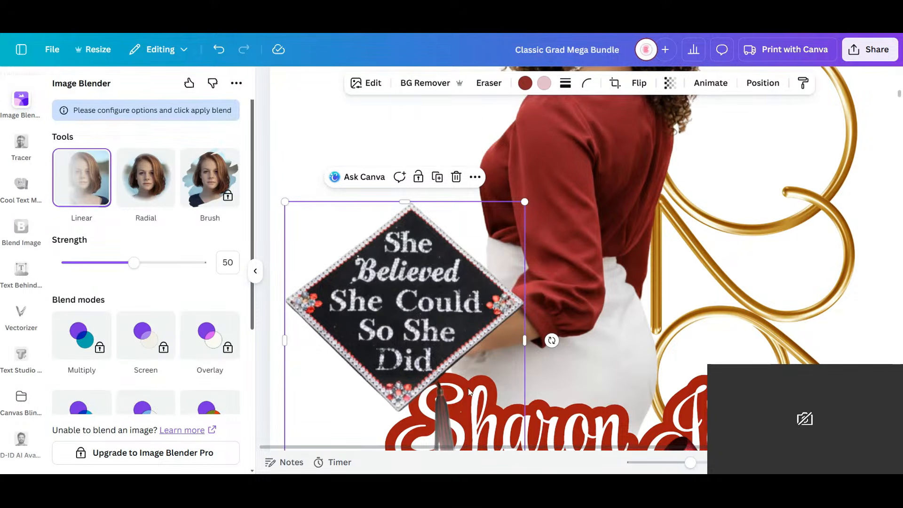
# - Try the extracted cap in front of the name lettering, and undo the move and the extraction
pyautogui.scroll(-3, 426, 210)
pyautogui.moveTo(426, 210); pyautogui.dragTo(575, 249)
pyautogui.click(647, 126)
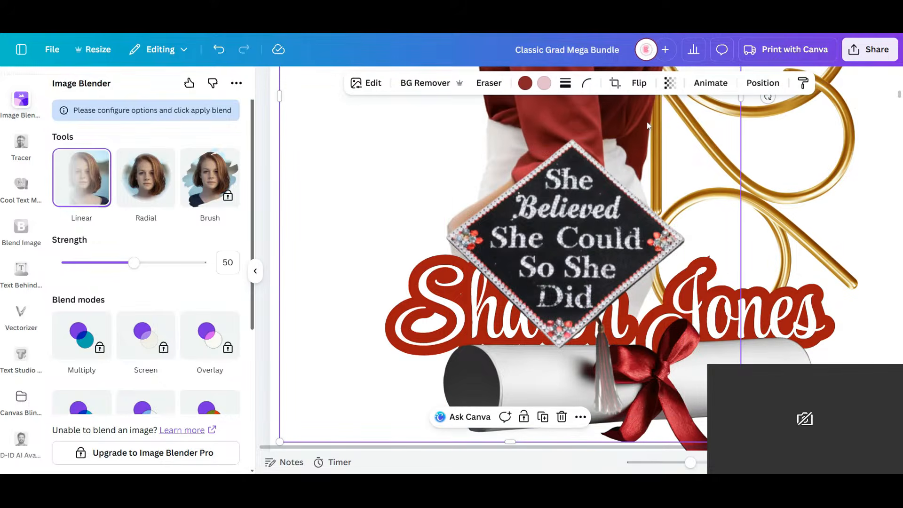
pyautogui.click(218, 49)
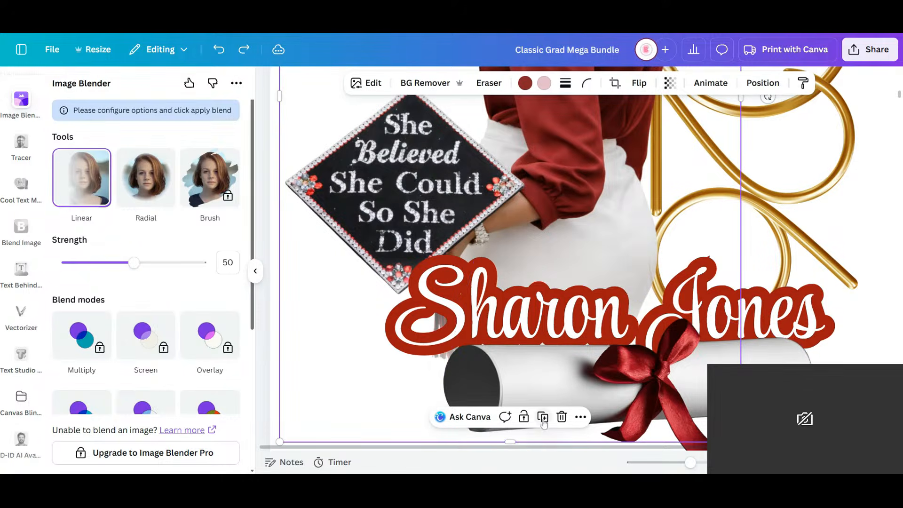
# - Duplicate the graduate's photo and extract the cap and tassel from the copy with Magic Grab
pyautogui.hotkey('ctrl', 'd')
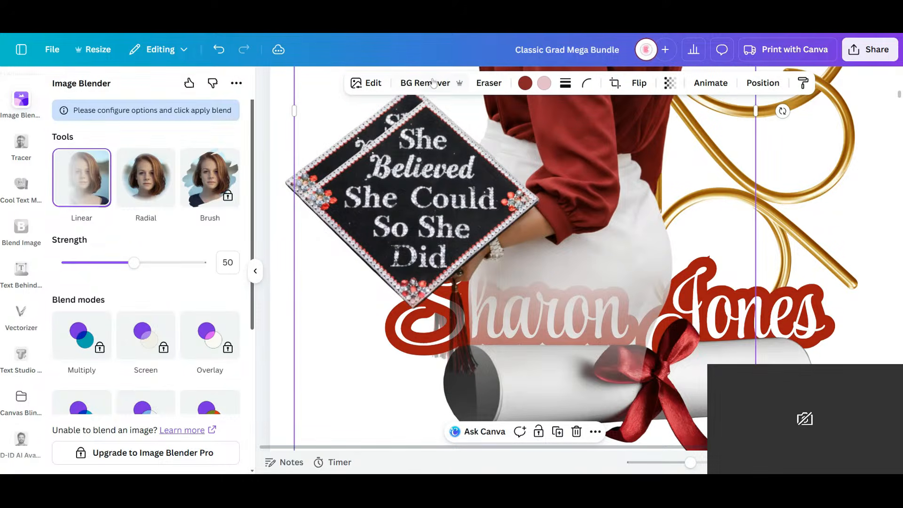
pyautogui.click(366, 83)
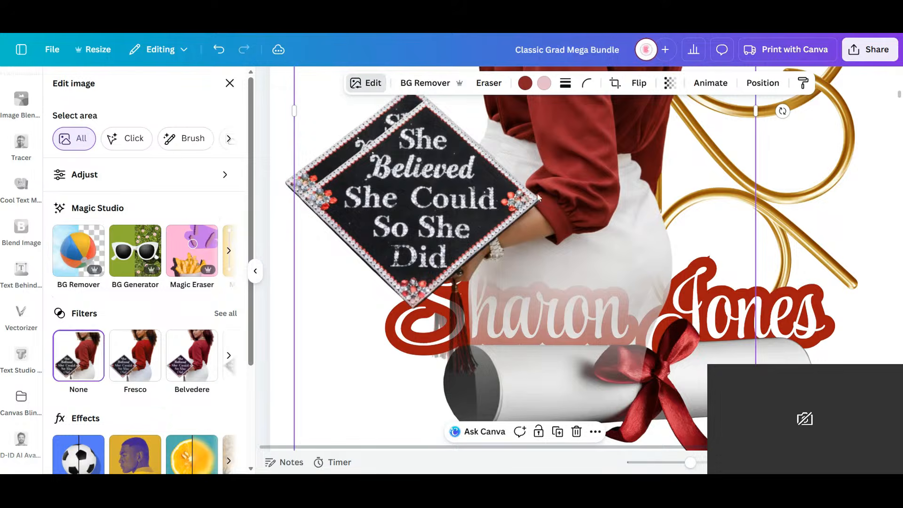
pyautogui.click(228, 251)
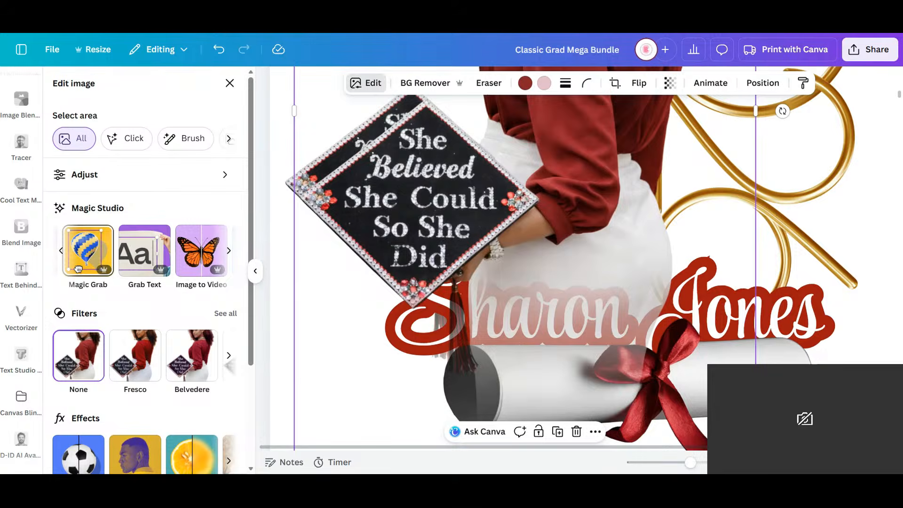
pyautogui.click(79, 269)
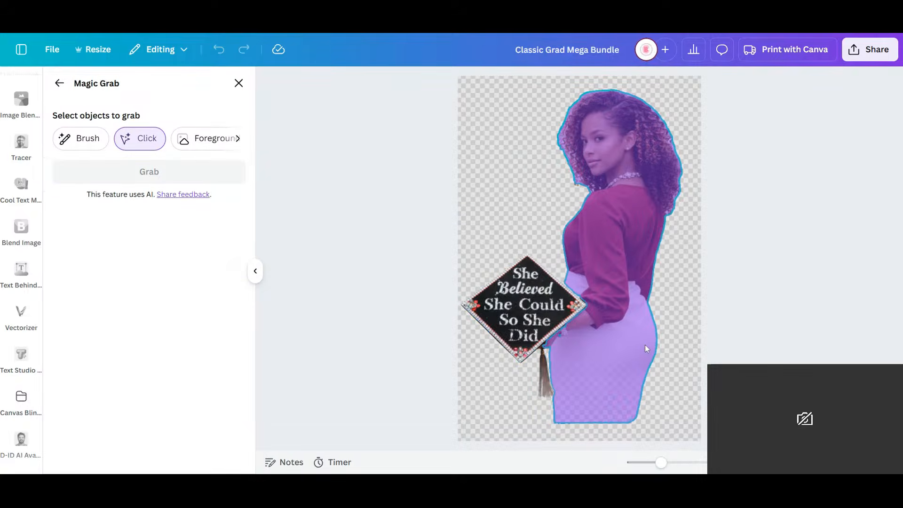
pyautogui.click(534, 324)
pyautogui.click(546, 382)
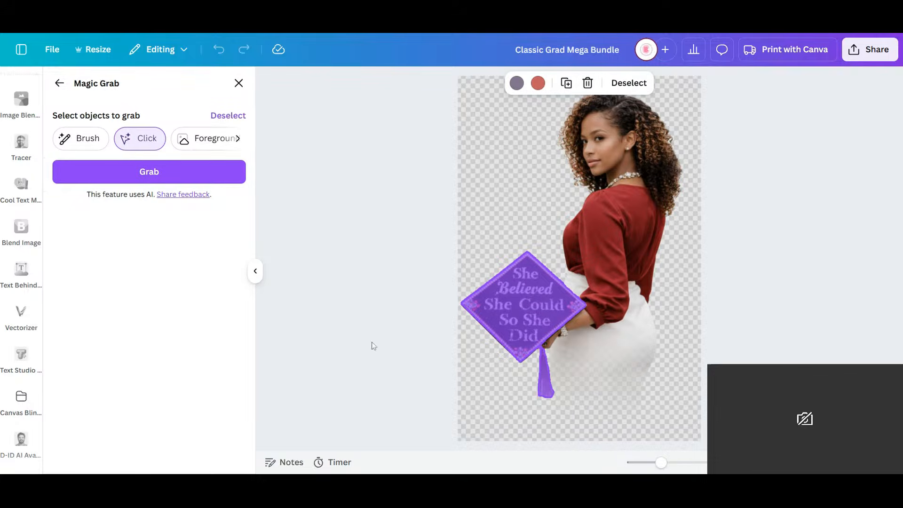
pyautogui.click(137, 169)
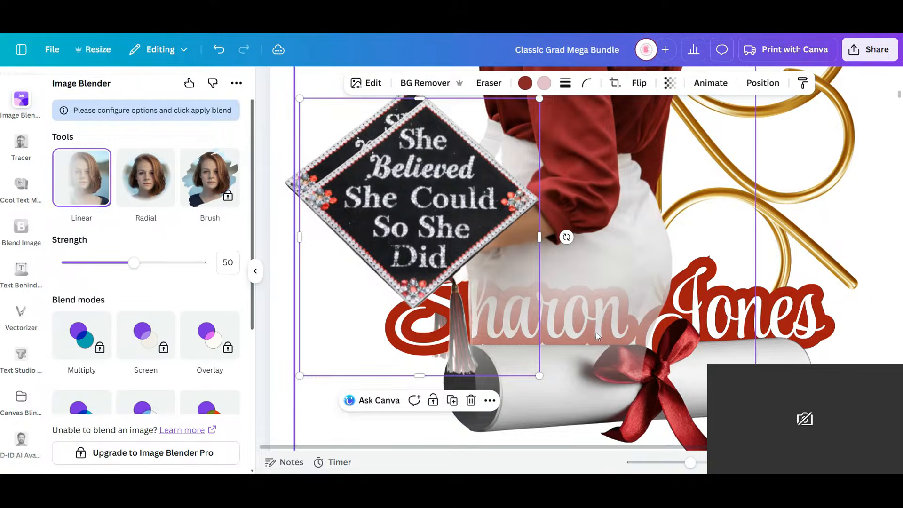
# - Try laying the extracted cap over the original one without the leftover photo copy, and remove both pieces
pyautogui.moveTo(442, 242); pyautogui.dragTo(410, 340)
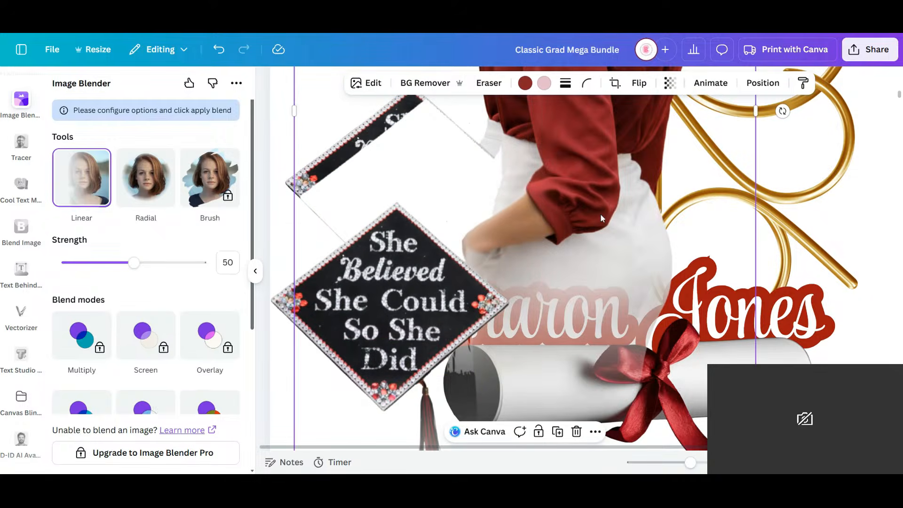
pyautogui.moveTo(600, 213); pyautogui.dragTo(690, 236)
pyautogui.hotkey('ctrl', 'z')
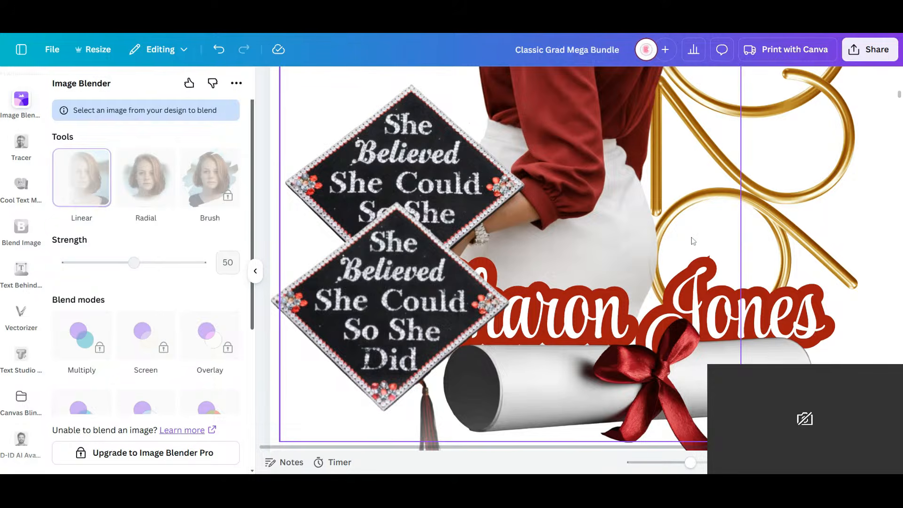
pyautogui.moveTo(419, 335); pyautogui.dragTo(435, 235)
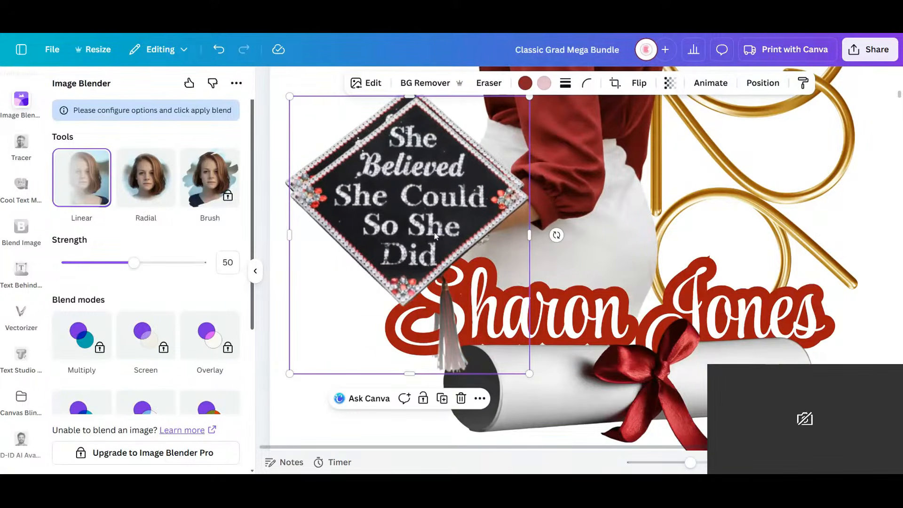
pyautogui.hotkey('ctrl', 'z')
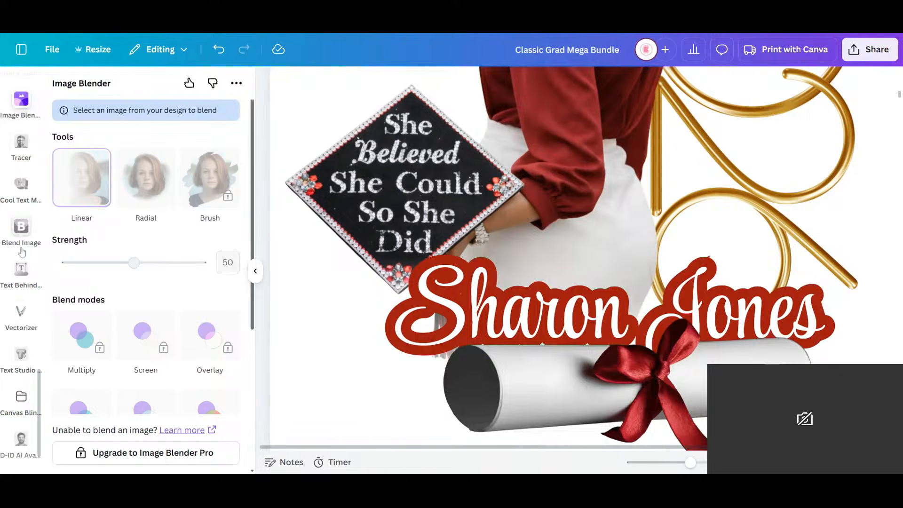
# - Try placing the uploaded background-free cutout of the graduate over page 4's design, and remove it
pyautogui.scroll(-10, 21, 253)
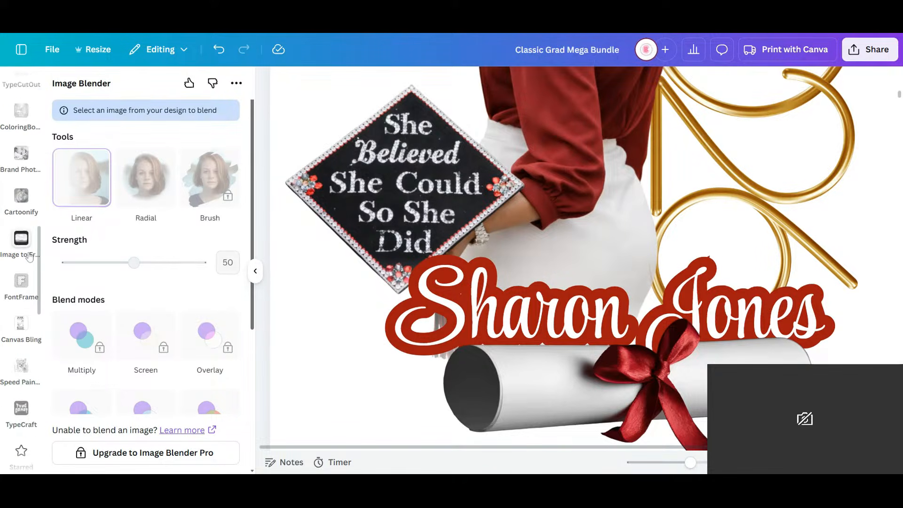
pyautogui.scroll(10, 23, 235)
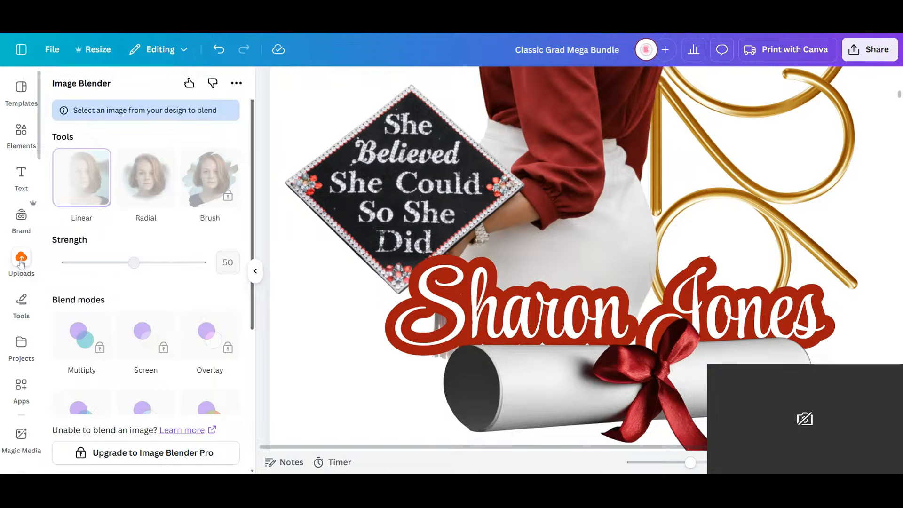
pyautogui.click(21, 259)
pyautogui.click(65, 250)
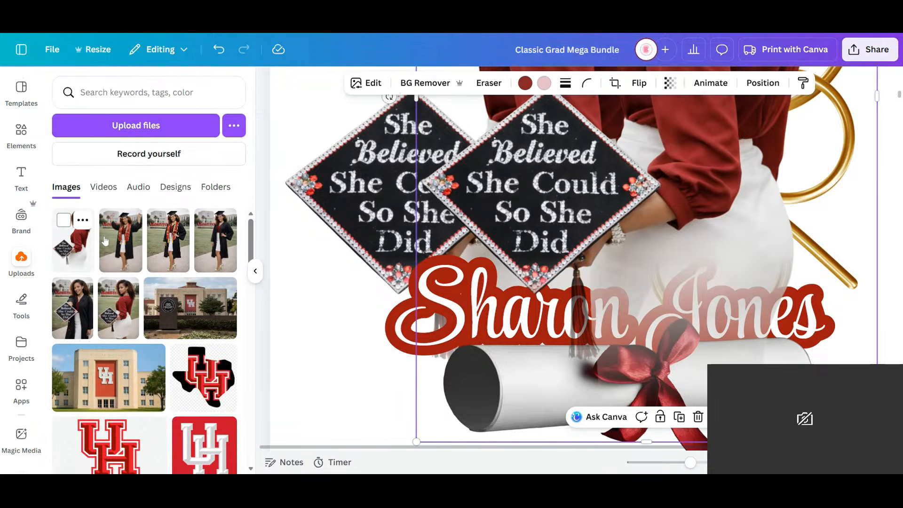
pyautogui.moveTo(511, 218); pyautogui.dragTo(373, 218)
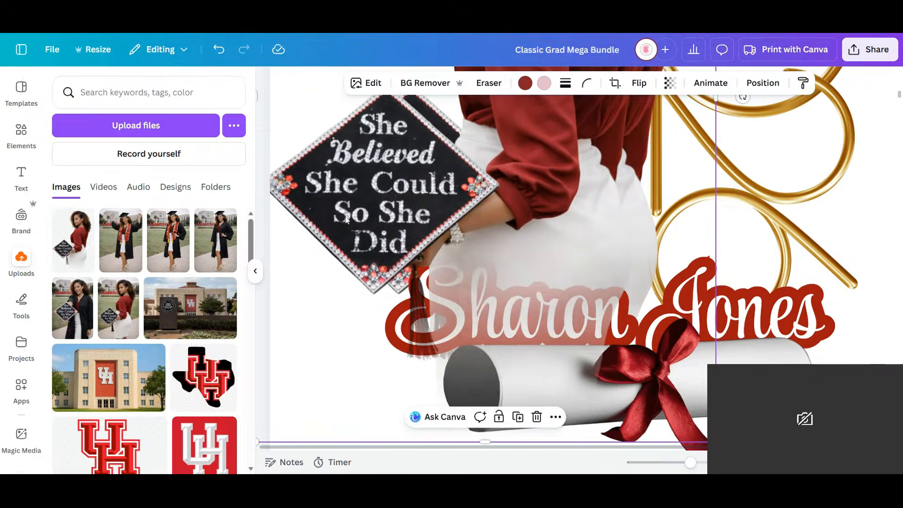
pyautogui.press('Escape')
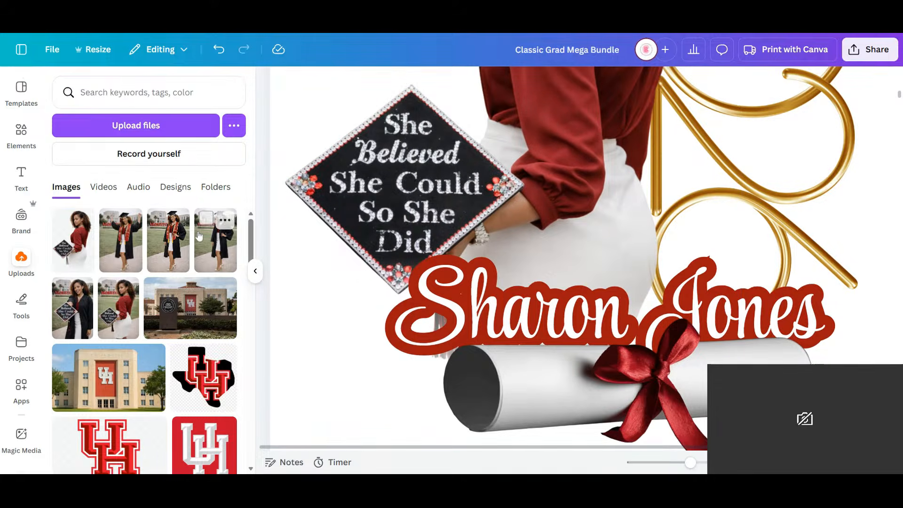
# - Add the uploaded campus photo of the graduate in the red blouse and extract its cap and tassel with Magic Grab
pyautogui.click(118, 310)
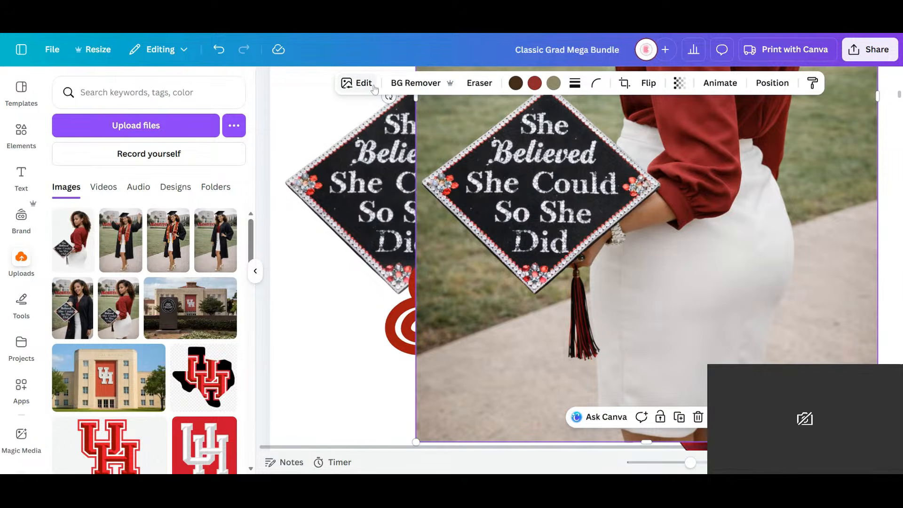
pyautogui.click(356, 82)
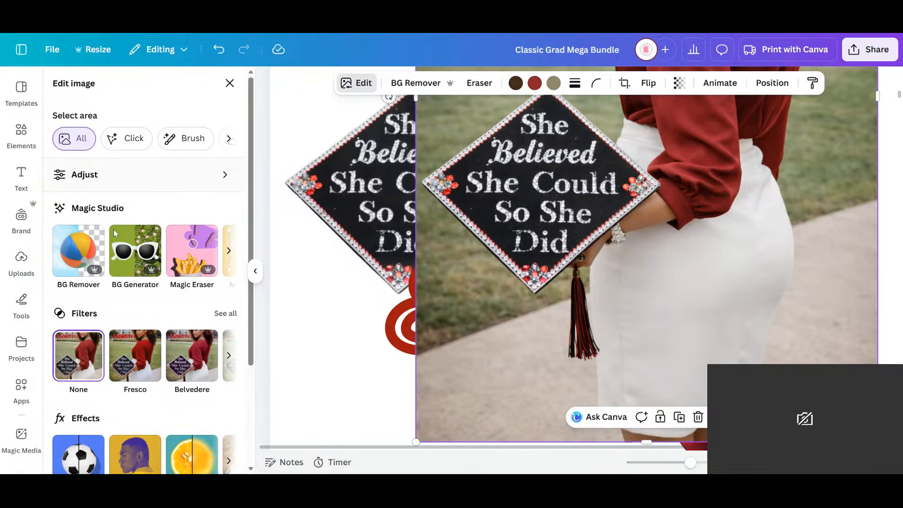
pyautogui.click(229, 251)
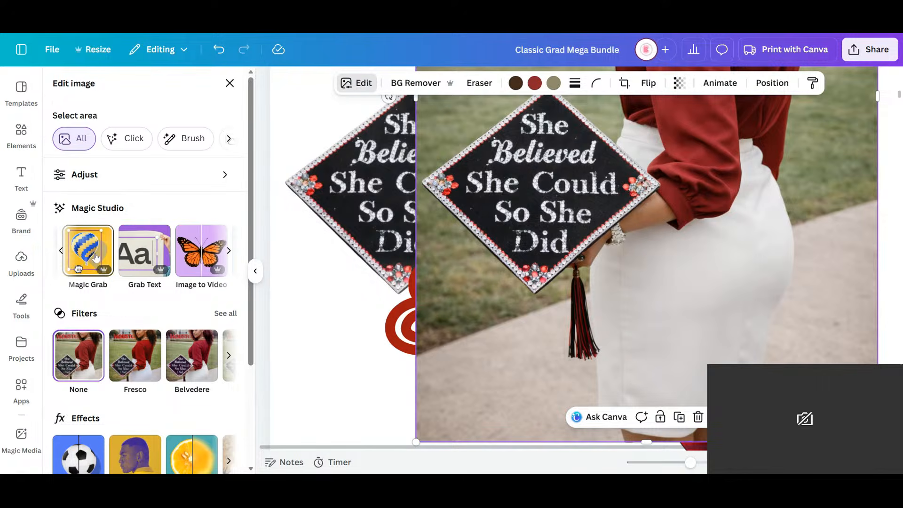
pyautogui.click(109, 257)
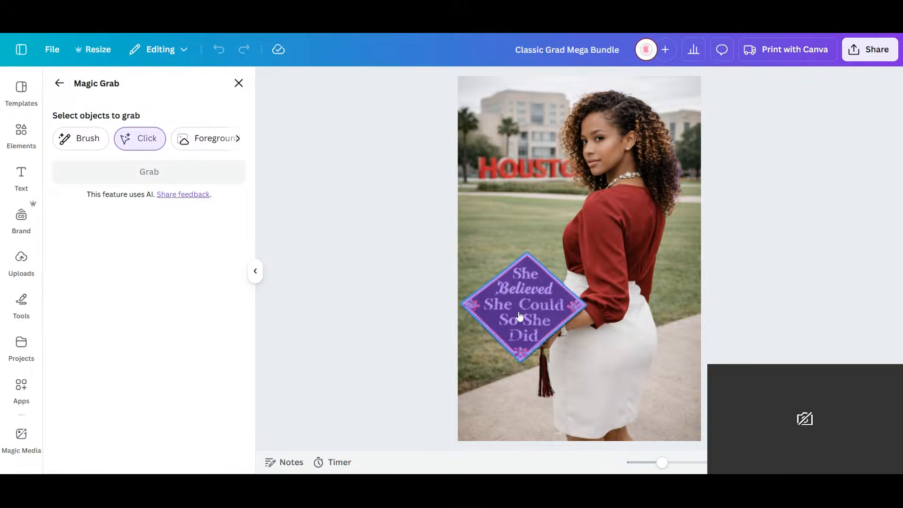
pyautogui.click(545, 385)
pyautogui.click(545, 386)
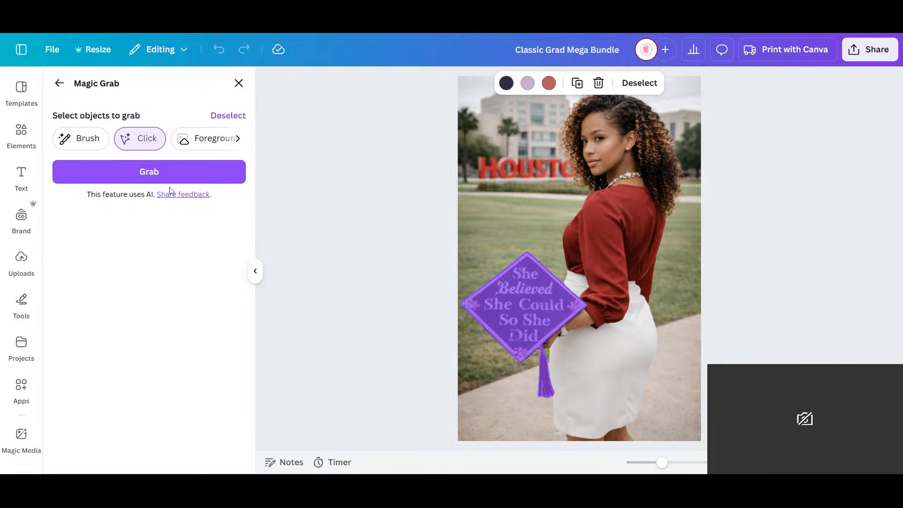
pyautogui.click(177, 181)
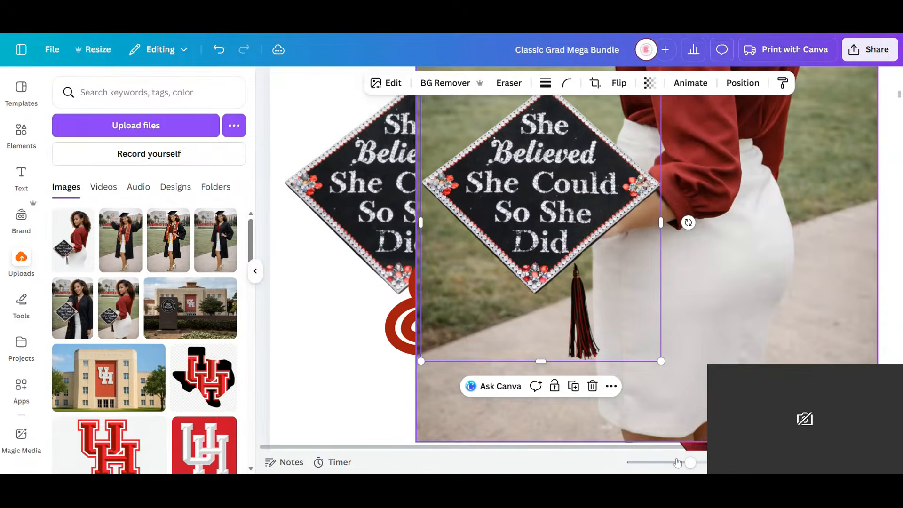
# - Move the extracted cap and tassel over toward the original cap and delete the leftover campus photo
pyautogui.click(675, 462)
pyautogui.moveTo(672, 470); pyautogui.dragTo(668, 470)
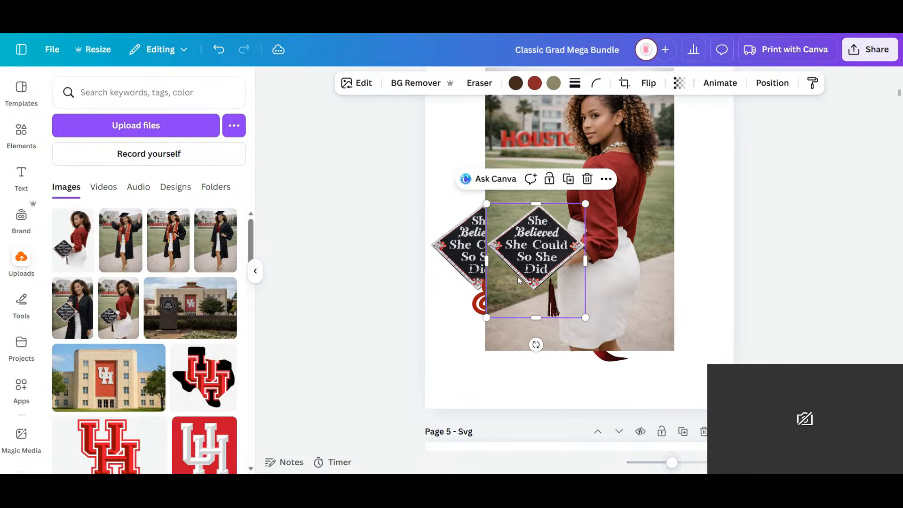
pyautogui.moveTo(559, 272); pyautogui.dragTo(498, 283)
pyautogui.click(627, 263)
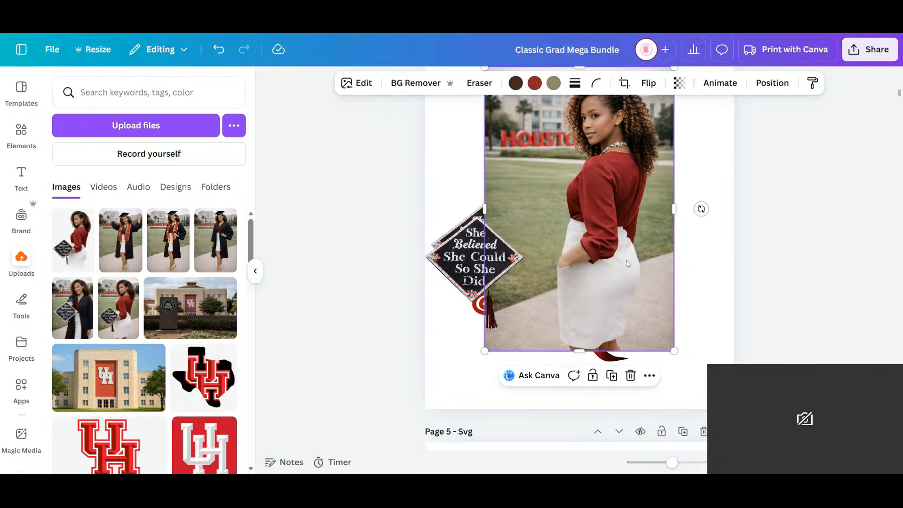
pyautogui.press('Delete')
# - Align the extracted cap exactly over the graduate's original cap, with its tassel hanging in front of the name lettering
pyautogui.click(456, 271)
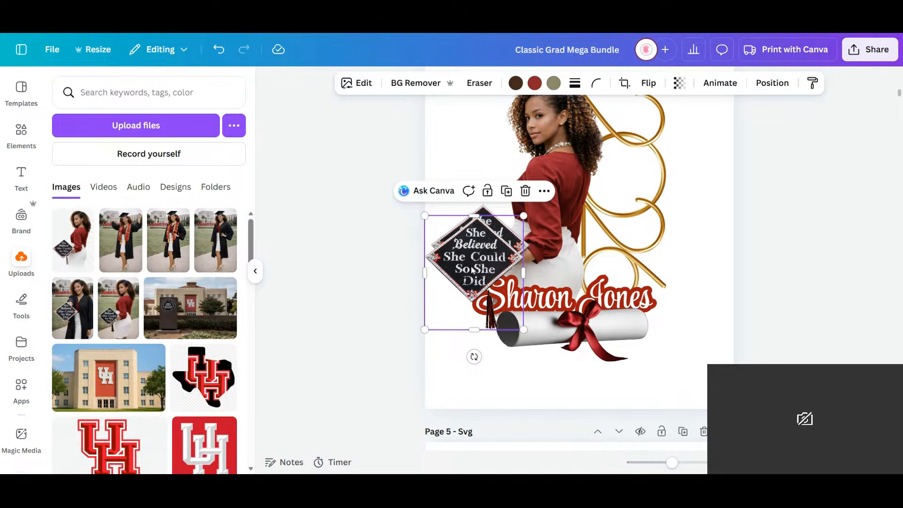
pyautogui.moveTo(477, 249); pyautogui.dragTo(479, 254)
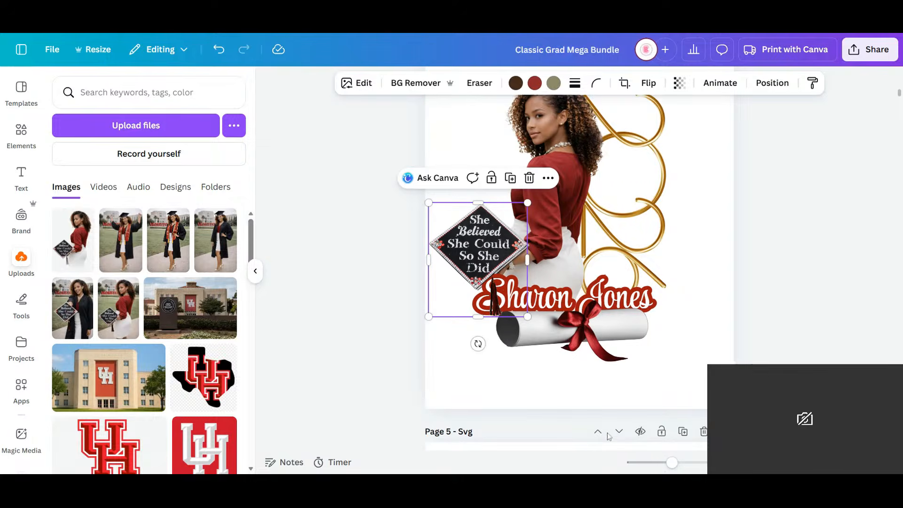
pyautogui.moveTo(672, 463); pyautogui.dragTo(700, 465)
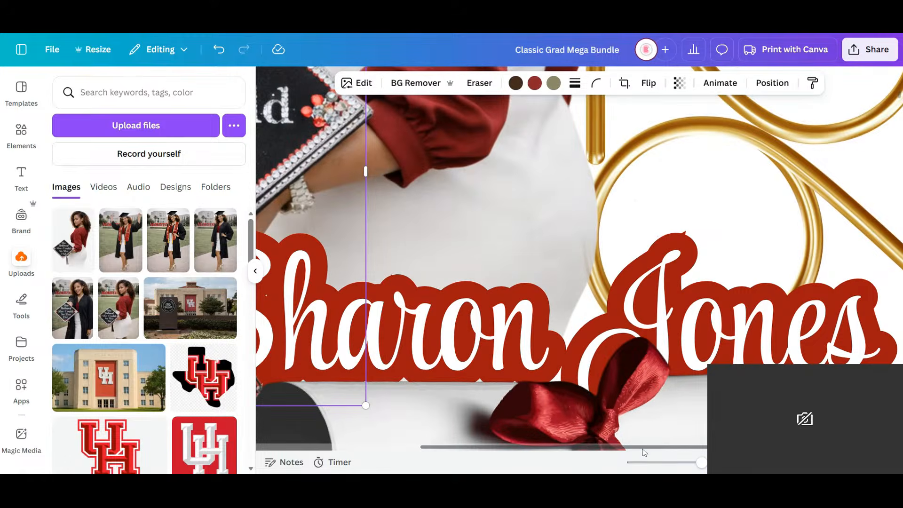
pyautogui.moveTo(629, 449); pyautogui.dragTo(466, 447)
pyautogui.moveTo(454, 202); pyautogui.dragTo(461, 206)
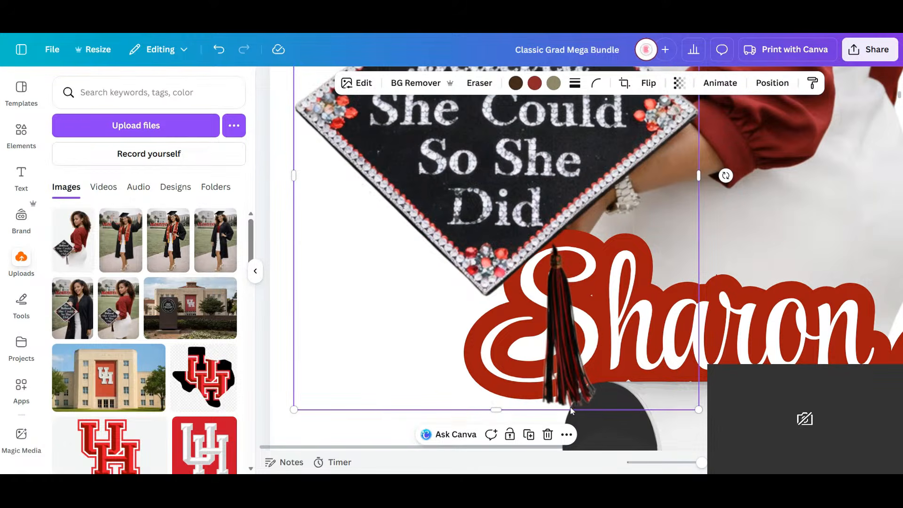
pyautogui.moveTo(701, 463); pyautogui.dragTo(667, 462)
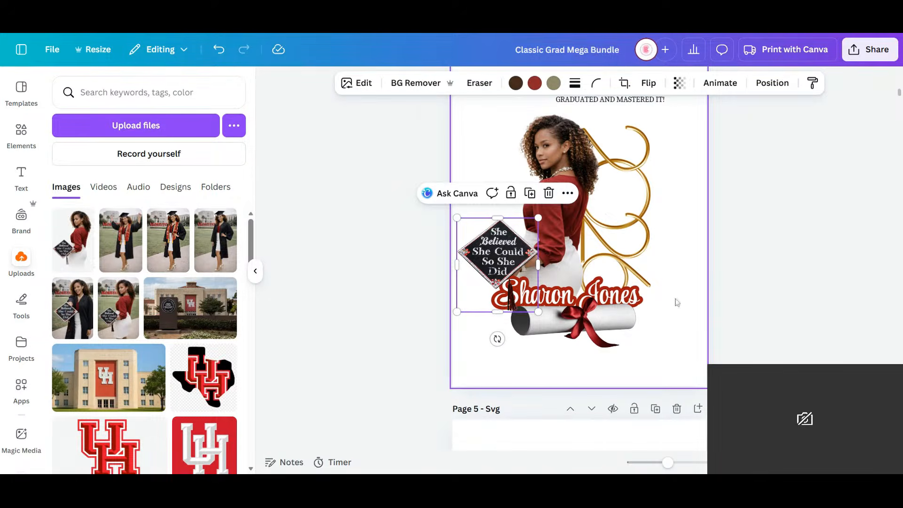
# - Delete the "GRADUATED AND MASTERED IT!" text above the graduate
pyautogui.click(644, 141)
pyautogui.click(637, 100)
pyautogui.press('Delete')
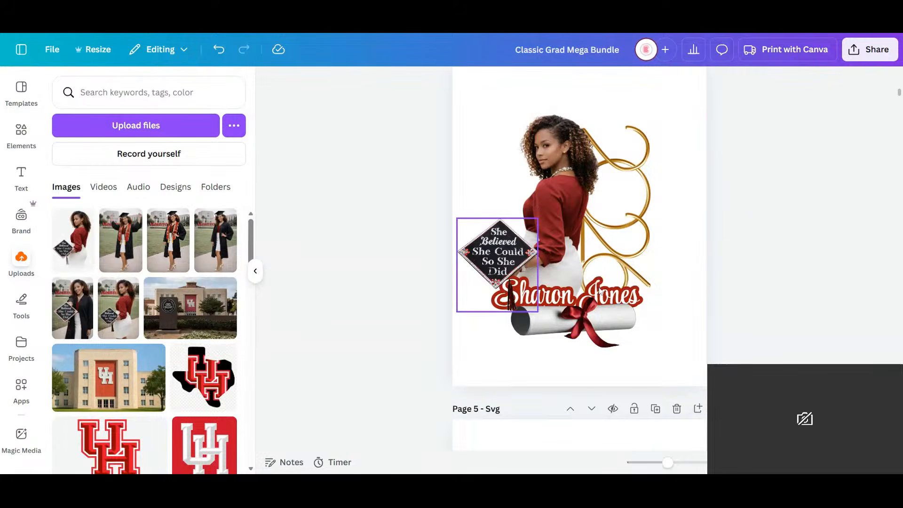
# - Enlarge the name lettering to about size 82.1 and shift the whole design slightly up page 4
pyautogui.click(635, 301)
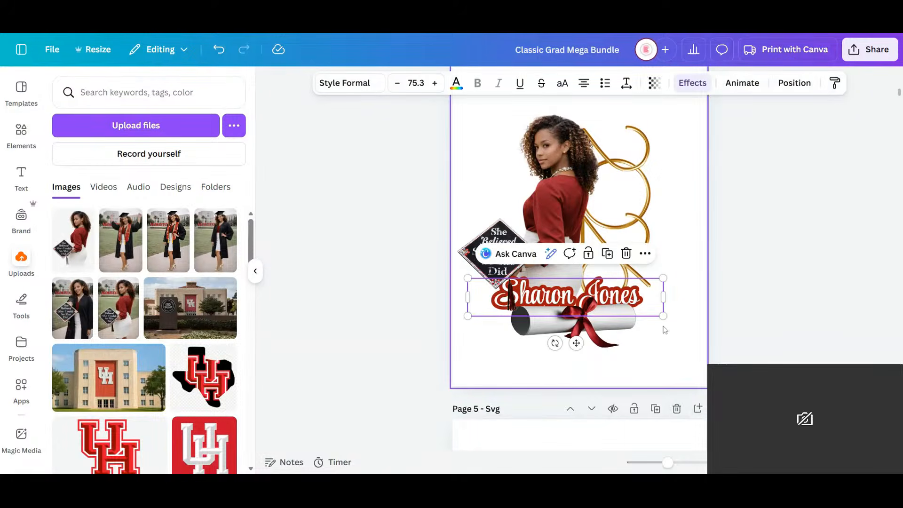
pyautogui.moveTo(670, 320); pyautogui.dragTo(654, 300)
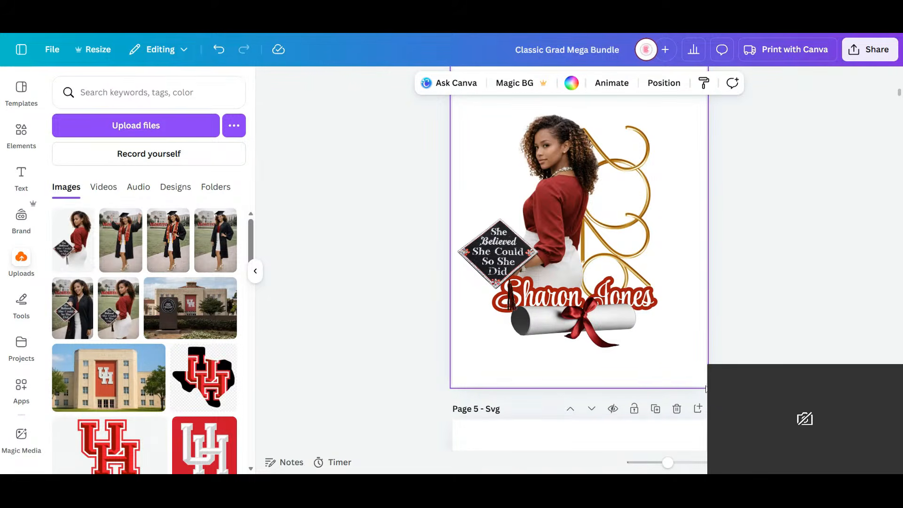
pyautogui.moveTo(715, 369); pyautogui.dragTo(408, 124)
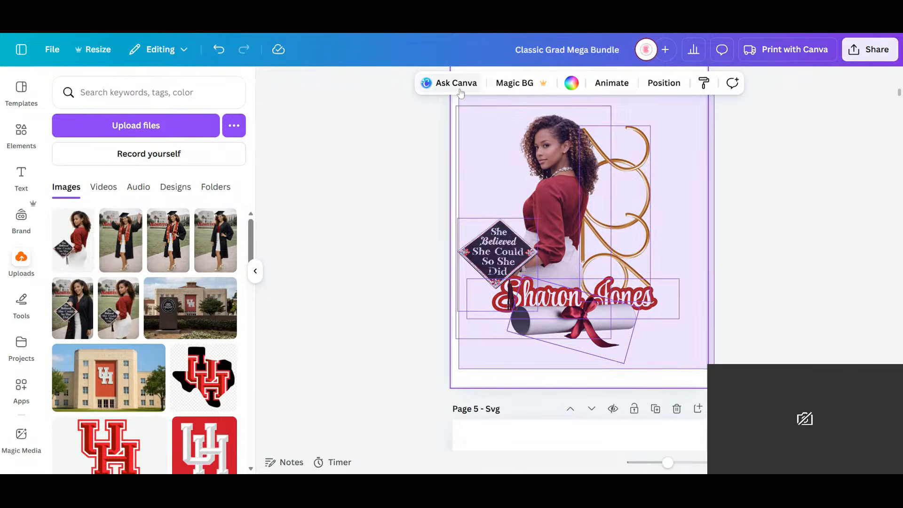
pyautogui.moveTo(574, 251); pyautogui.dragTo(578, 231)
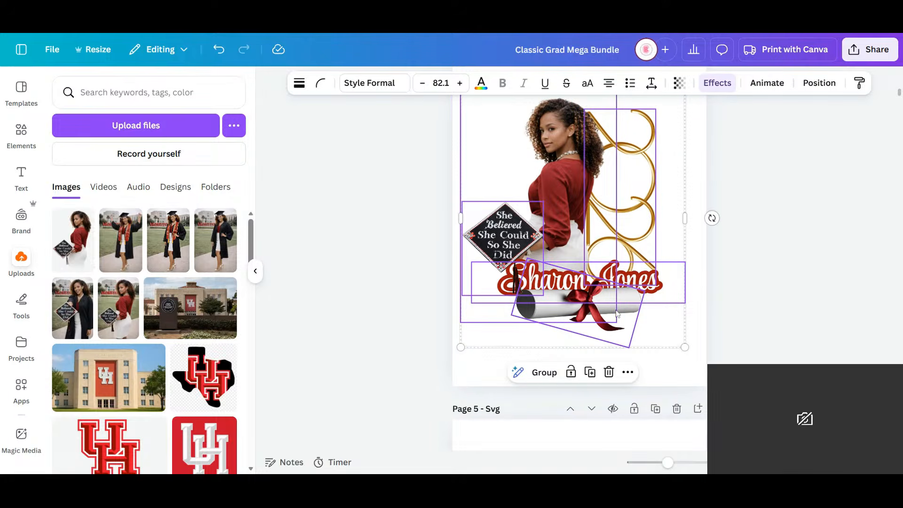
pyautogui.click(690, 334)
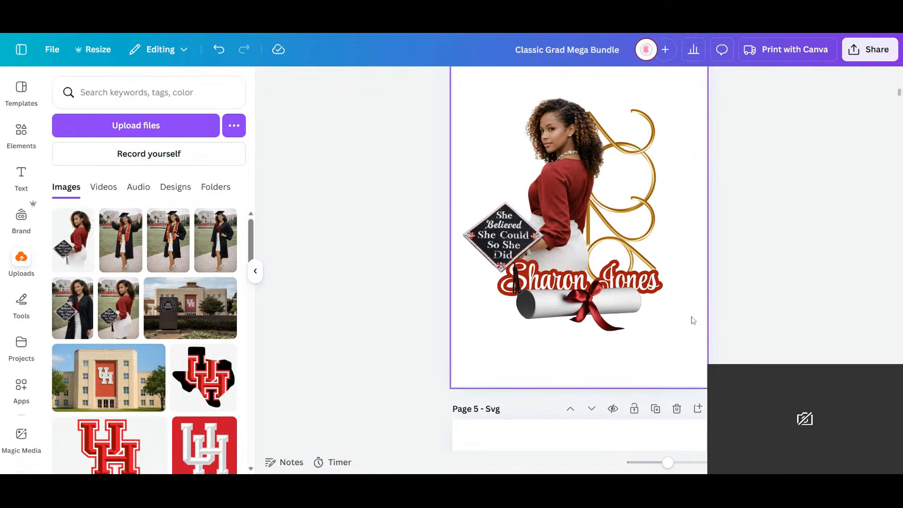
# - Duplicate the small dark-red interlocking UH logo on page 2 and carry the copy onto page 4
pyautogui.scroll(2, 595, 235)
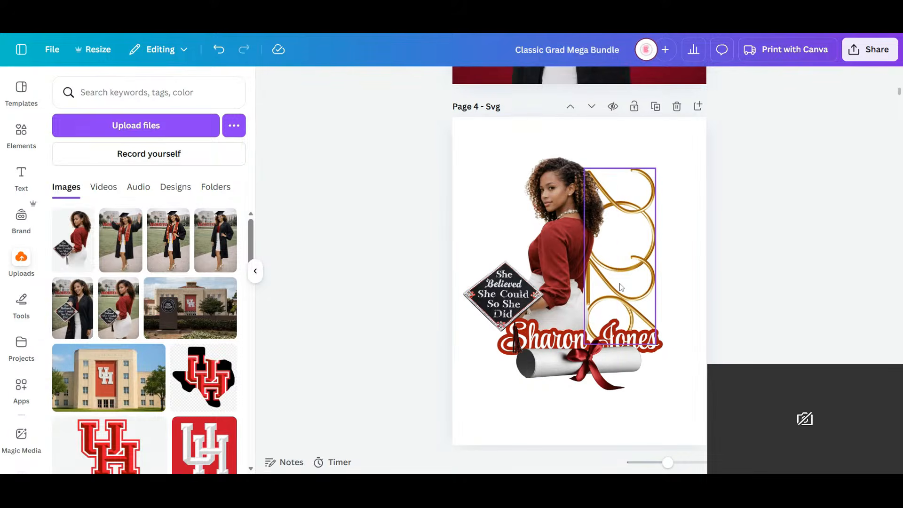
pyautogui.scroll(6, 620, 288)
pyautogui.scroll(2, 613, 304)
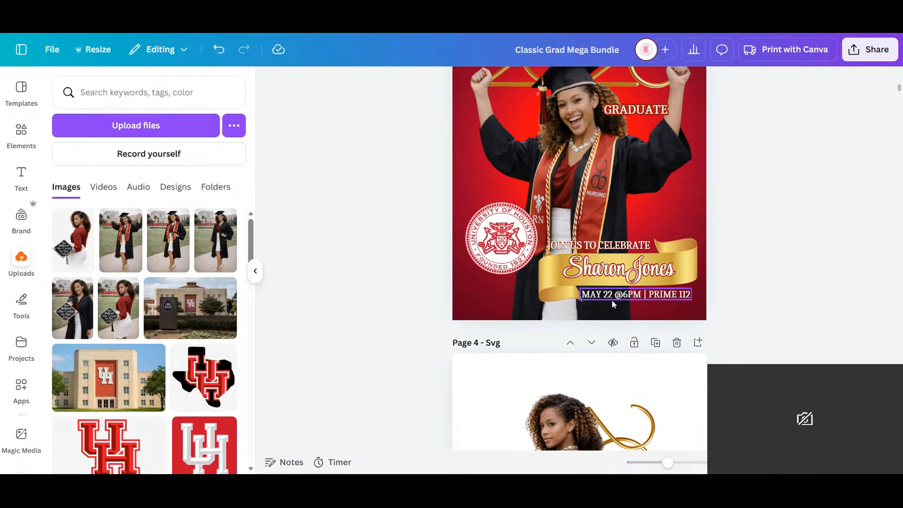
pyautogui.scroll(9, 611, 299)
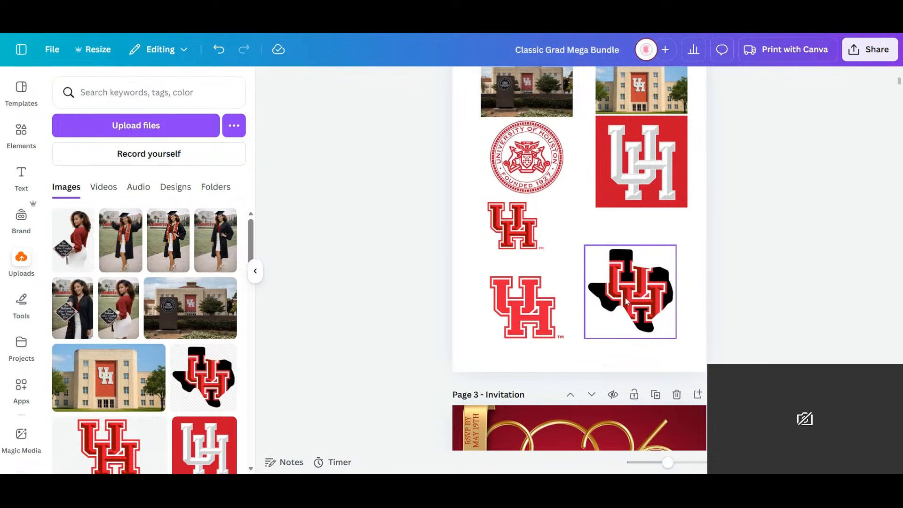
pyautogui.click(513, 227)
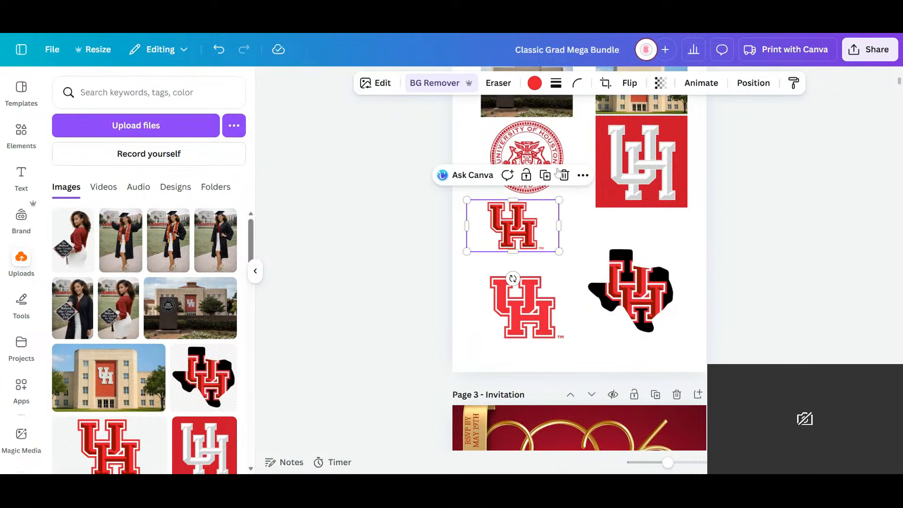
pyautogui.click(545, 175)
pyautogui.moveTo(524, 229); pyautogui.dragTo(564, 301)
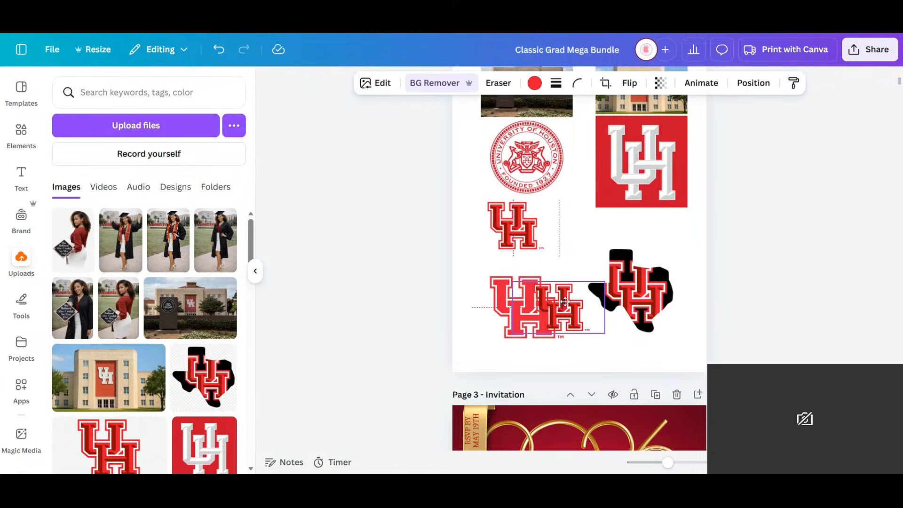
pyautogui.scroll(-15, 566, 301)
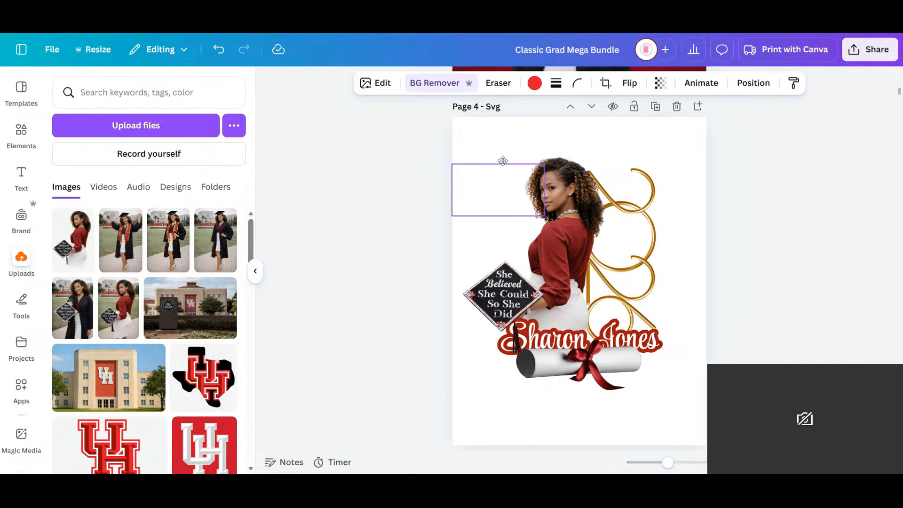
# - Enlarge the UH logo to about 5.58 by 3.14 in and place it behind the graduate, above her head
pyautogui.moveTo(503, 160); pyautogui.dragTo(610, 176)
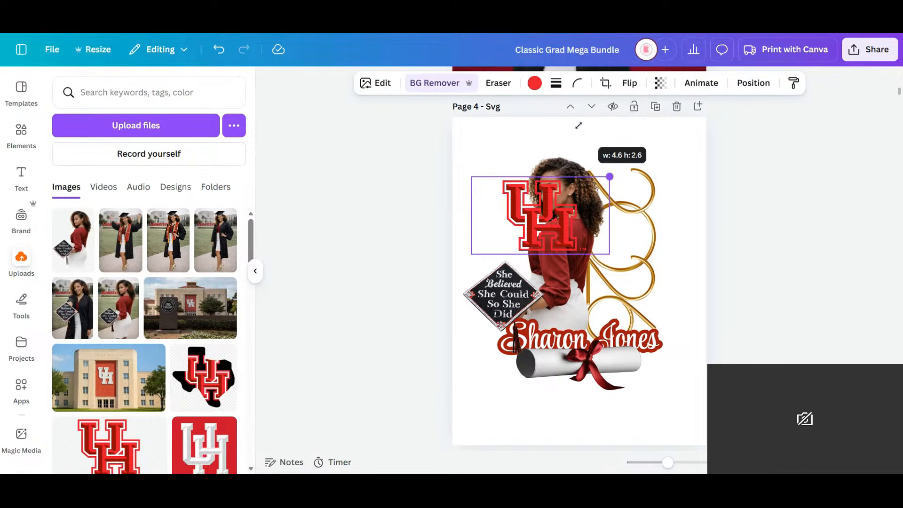
pyautogui.moveTo(578, 125); pyautogui.dragTo(580, 179)
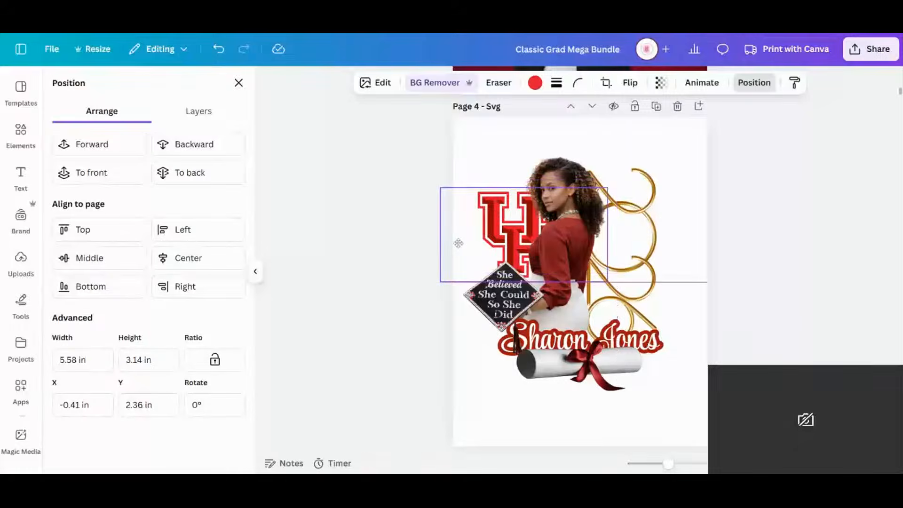
pyautogui.moveTo(459, 243); pyautogui.dragTo(465, 244)
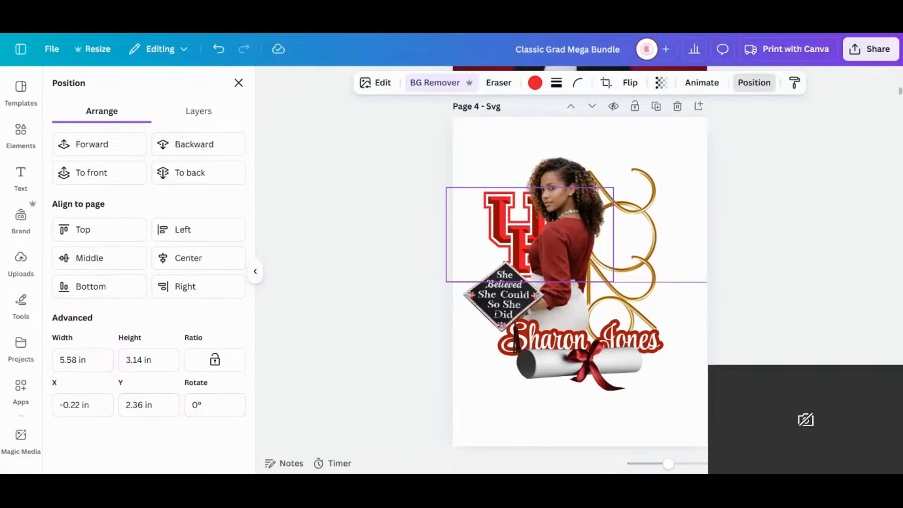
pyautogui.moveTo(464, 244); pyautogui.dragTo(477, 137)
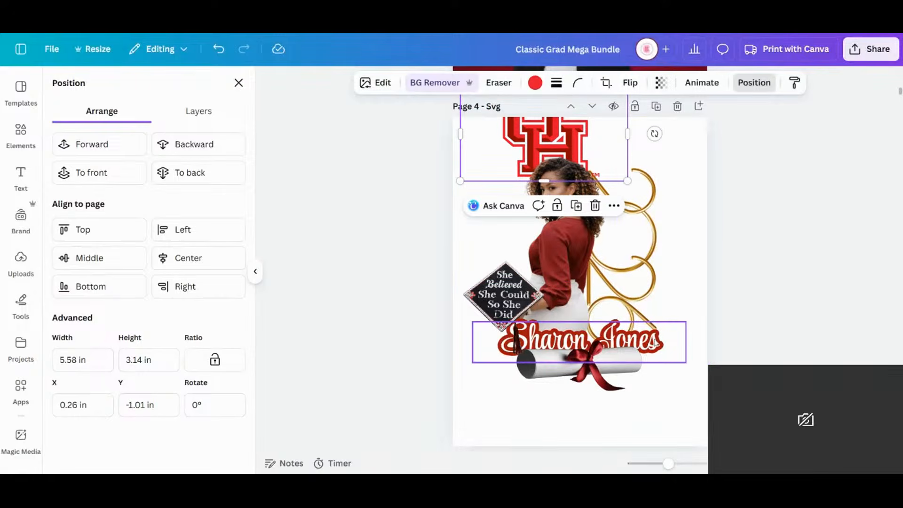
# - Enlarge the name lettering to about size 96.3, extending it toward the cap side
pyautogui.click(655, 342)
pyautogui.moveTo(471, 364); pyautogui.dragTo(436, 390)
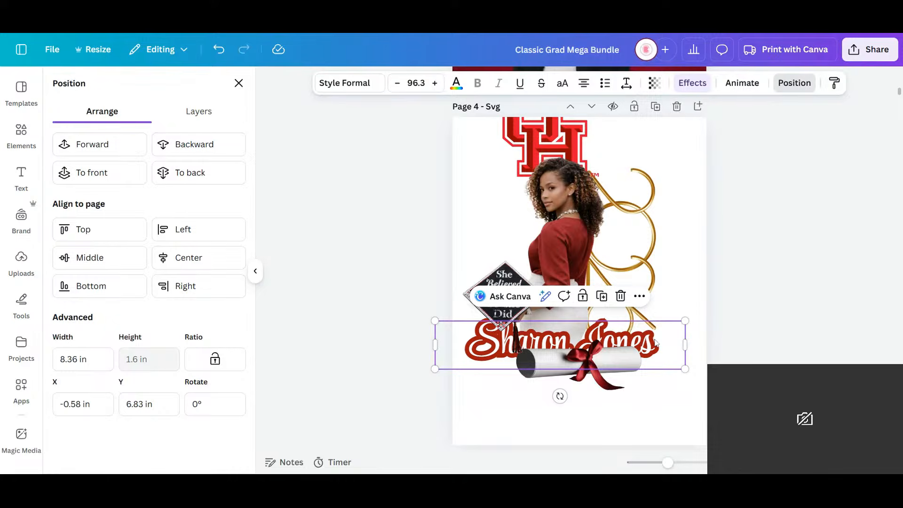
# - Shift the name lettering slightly toward the gold year, remove the duplicate scroll beneath it, and reposition the remaining scroll just under the name
pyautogui.moveTo(655, 342); pyautogui.dragTo(662, 342)
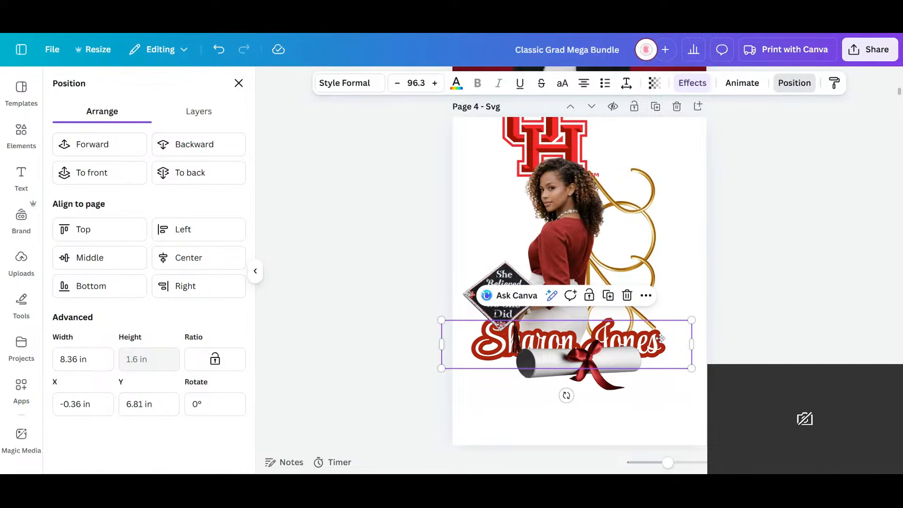
pyautogui.click(627, 371)
pyautogui.moveTo(627, 371); pyautogui.dragTo(686, 217)
pyautogui.click(620, 398)
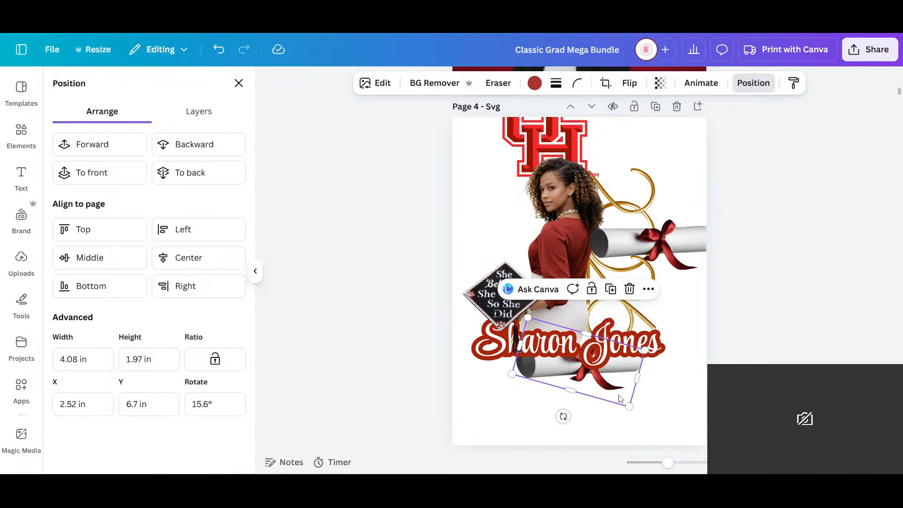
pyautogui.click(670, 249)
pyautogui.moveTo(668, 248); pyautogui.dragTo(591, 376)
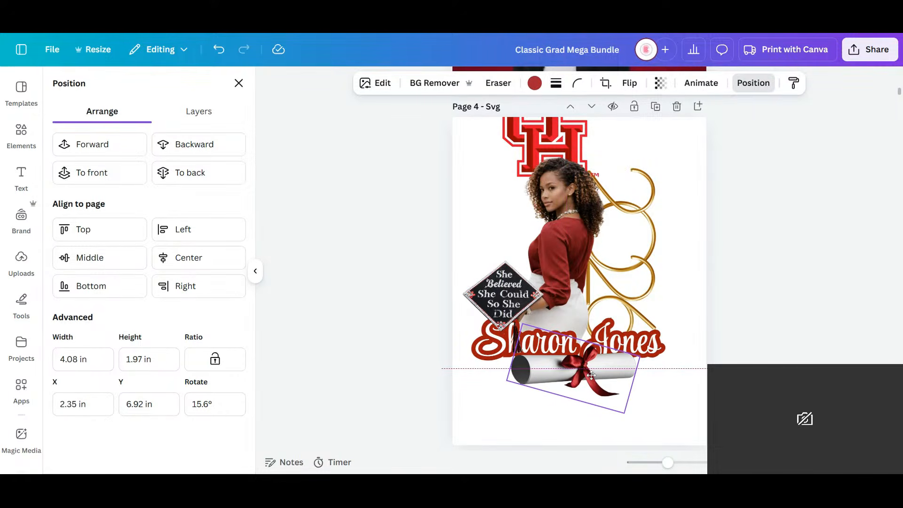
pyautogui.click(680, 384)
# - Try the UH logo beside the graduate above the cap, recolored dark red, with its empty side cropped and the logo enlarged
pyautogui.click(510, 121)
pyautogui.moveTo(545, 158); pyautogui.dragTo(516, 217)
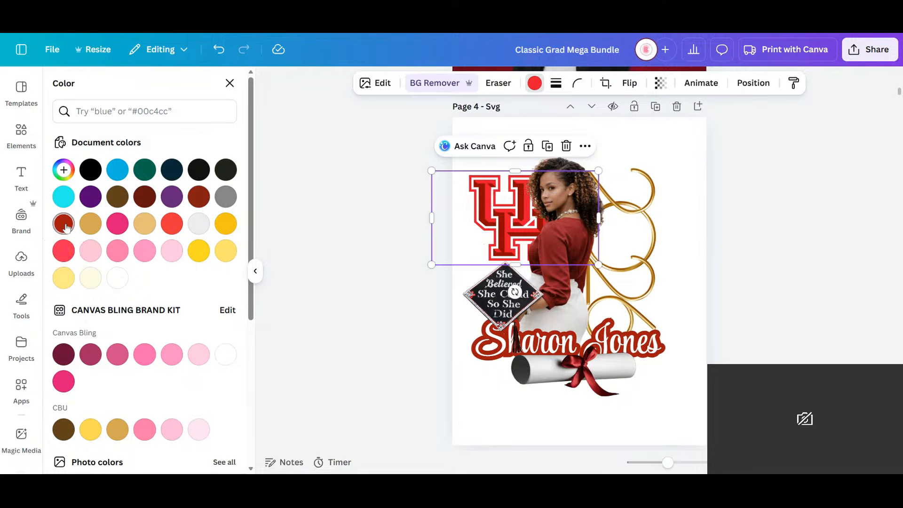
pyautogui.click(65, 224)
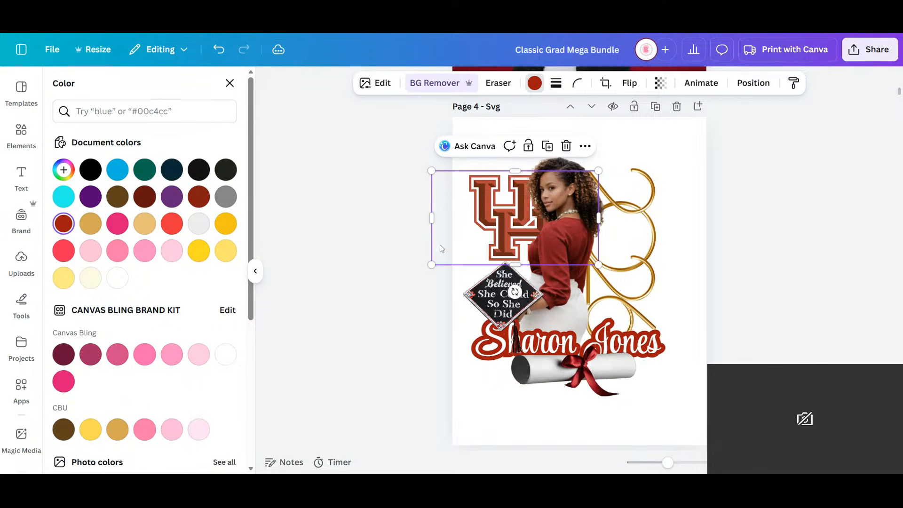
pyautogui.moveTo(434, 219); pyautogui.dragTo(462, 220)
pyautogui.moveTo(462, 264); pyautogui.dragTo(438, 281)
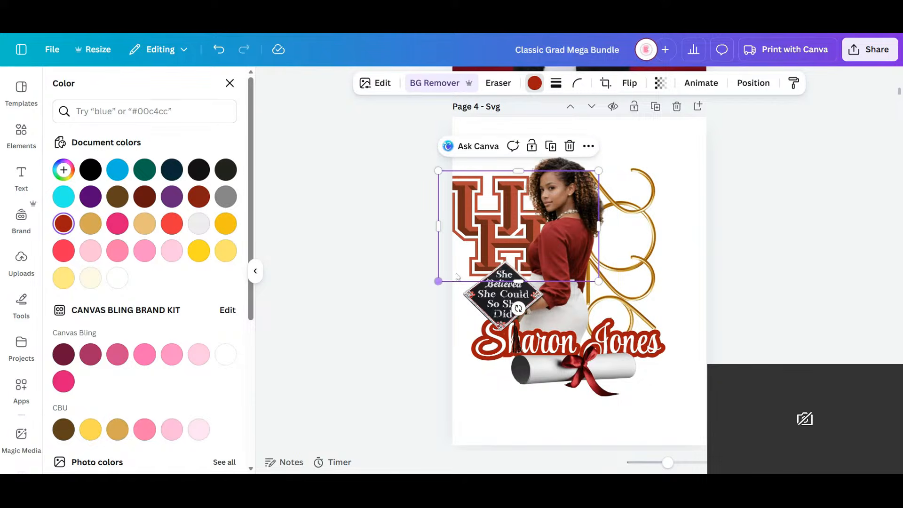
# - Remove the UH logo from page 4's design
pyautogui.moveTo(457, 218); pyautogui.dragTo(701, 204)
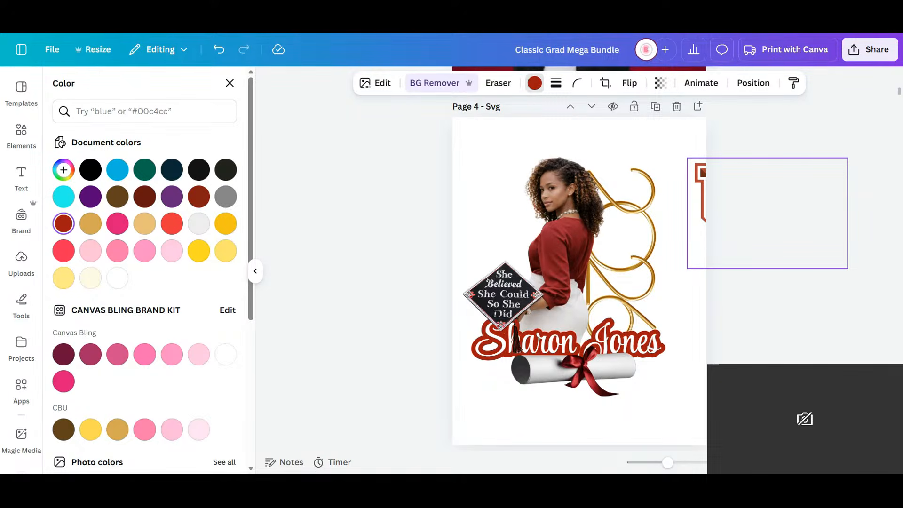
pyautogui.moveTo(701, 204); pyautogui.dragTo(748, 220)
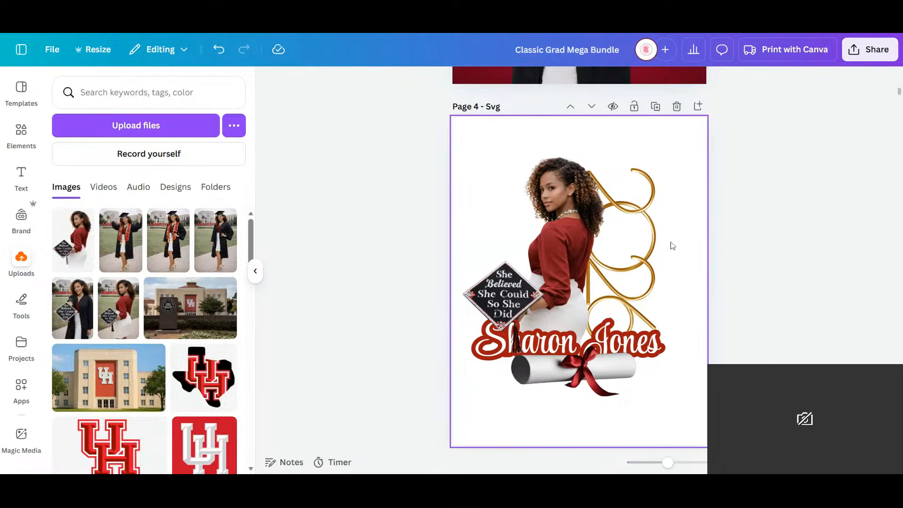
pyautogui.scroll(-2, 680, 213)
pyautogui.scroll(3, 680, 212)
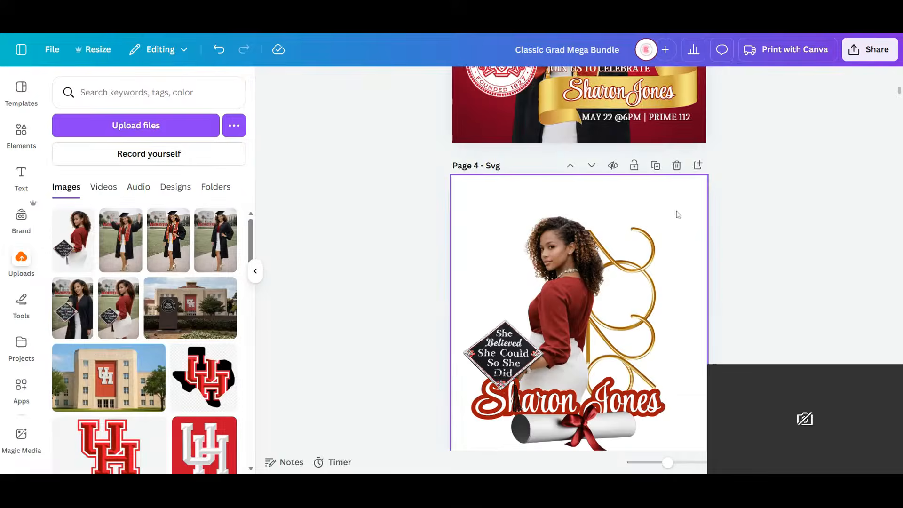
pyautogui.scroll(1, 674, 220)
pyautogui.scroll(-5, 673, 219)
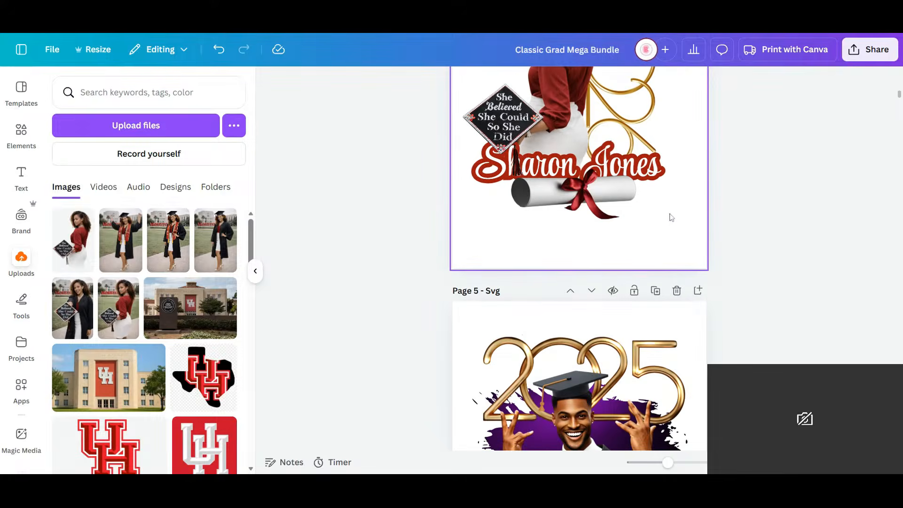
pyautogui.scroll(5, 670, 216)
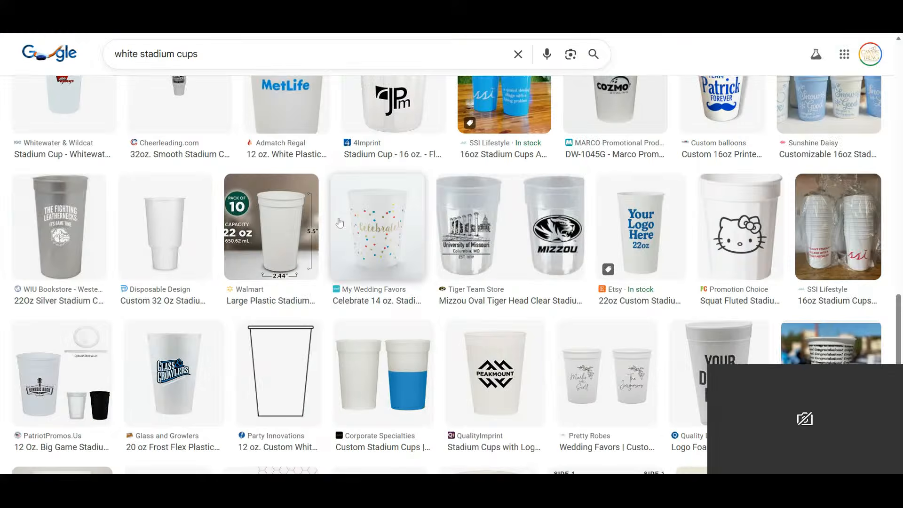
# - Browse the Google image results for white stadium cups and open the Rolling Sands 22oz picture of two stacks
pyautogui.scroll(-8, 340, 223)
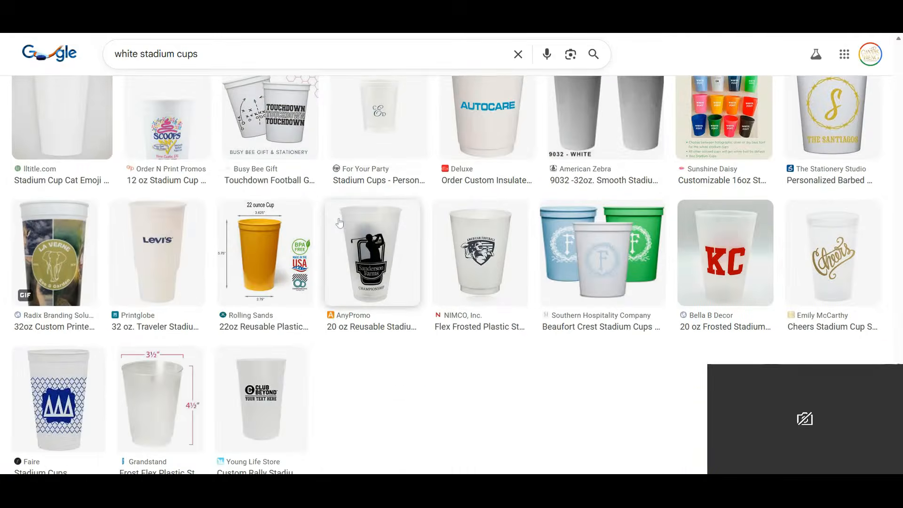
pyautogui.scroll(-4, 339, 223)
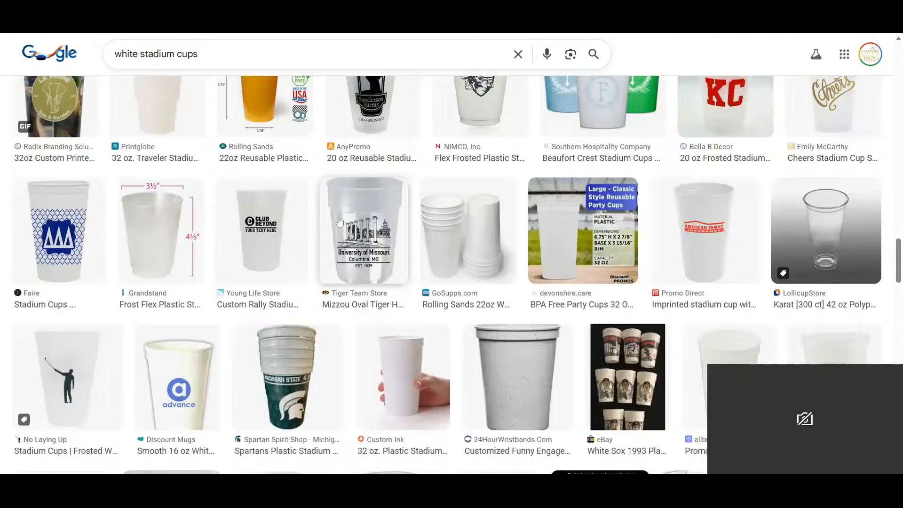
pyautogui.scroll(-3, 340, 223)
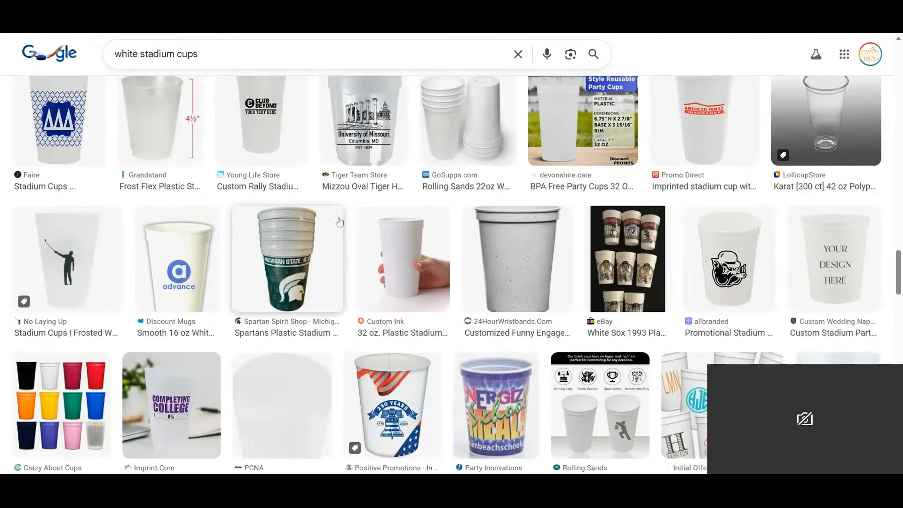
pyautogui.click(474, 120)
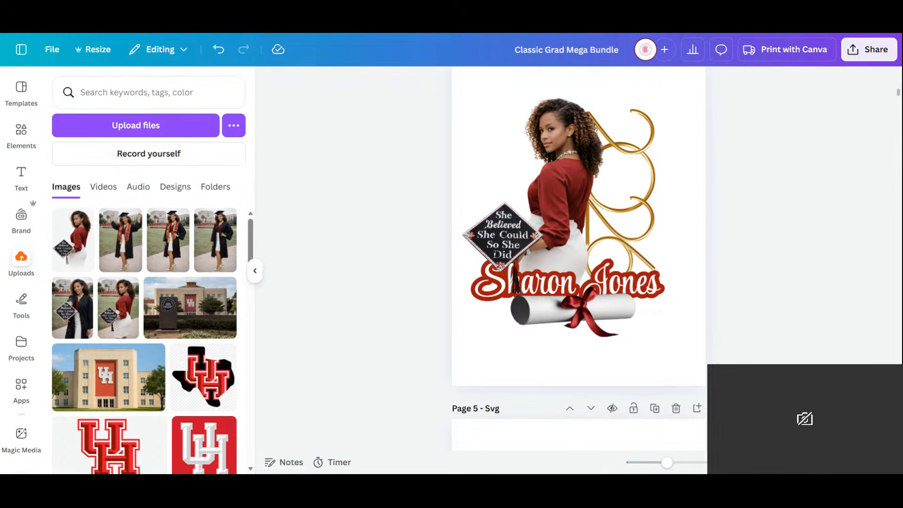
# - Switch back to Canva, add a blank page after page 4, and paste the white stadium cups picture onto it
pyautogui.scroll(15, 705, 205)
pyautogui.scroll(-3, 704, 205)
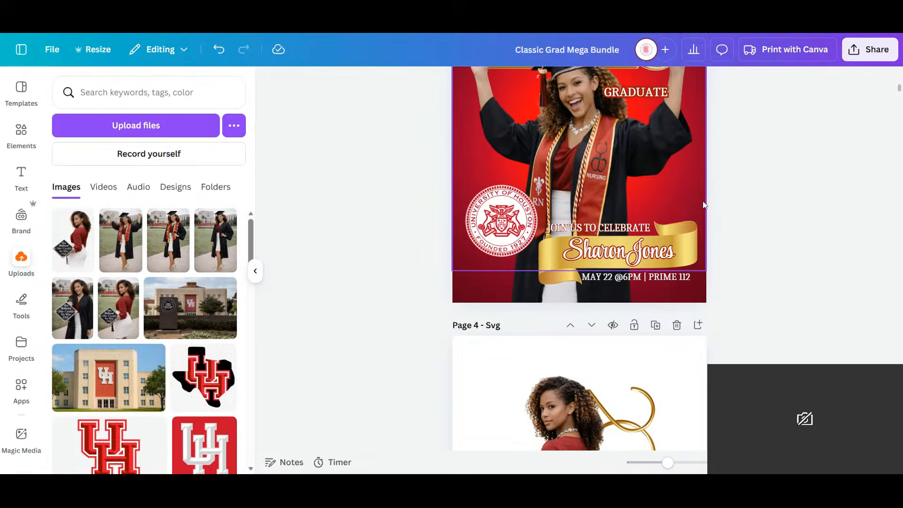
pyautogui.scroll(-2, 704, 205)
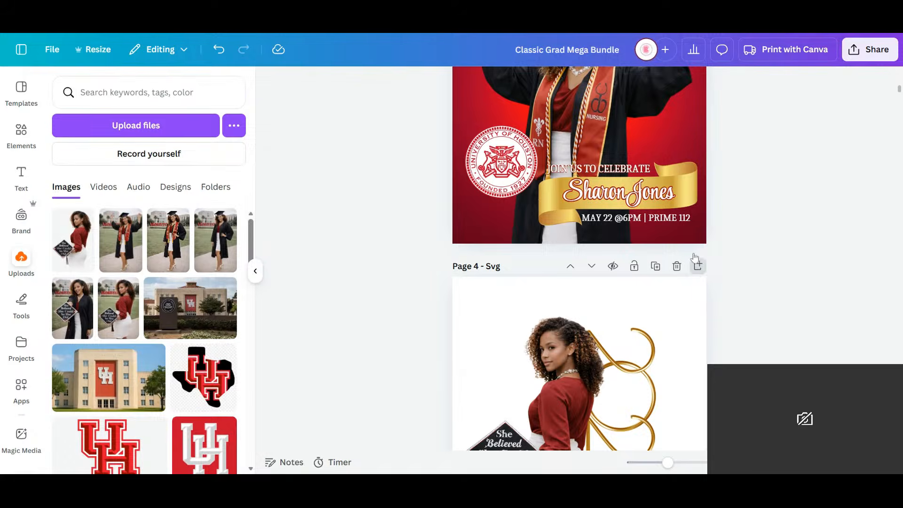
pyautogui.click(606, 302)
pyautogui.scroll(-10, 605, 302)
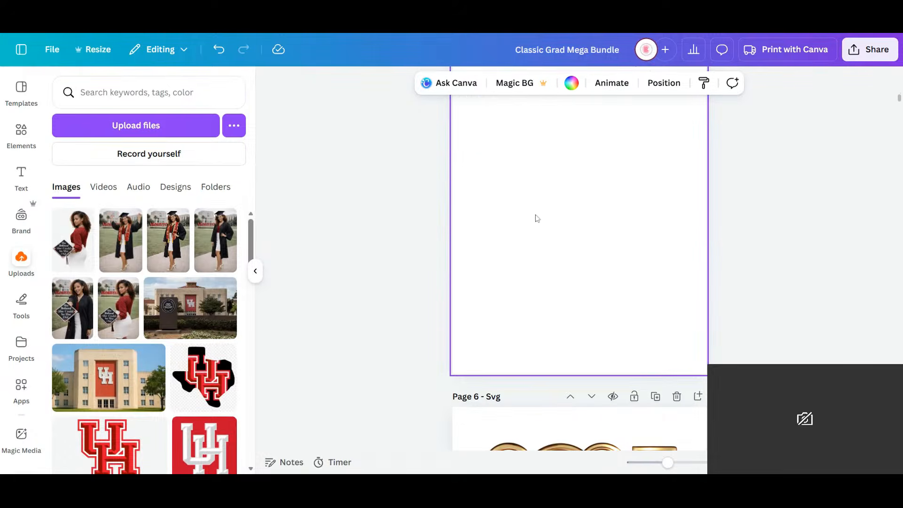
pyautogui.rightClick(519, 146)
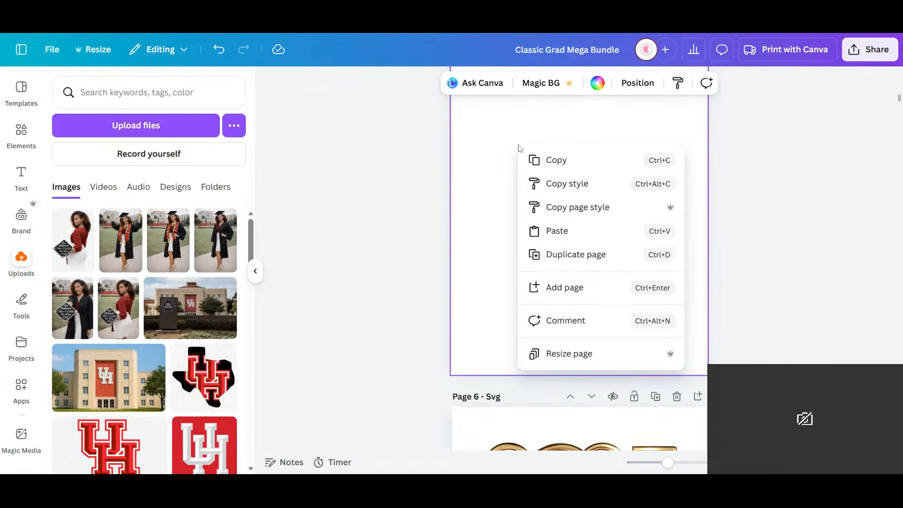
pyautogui.click(558, 227)
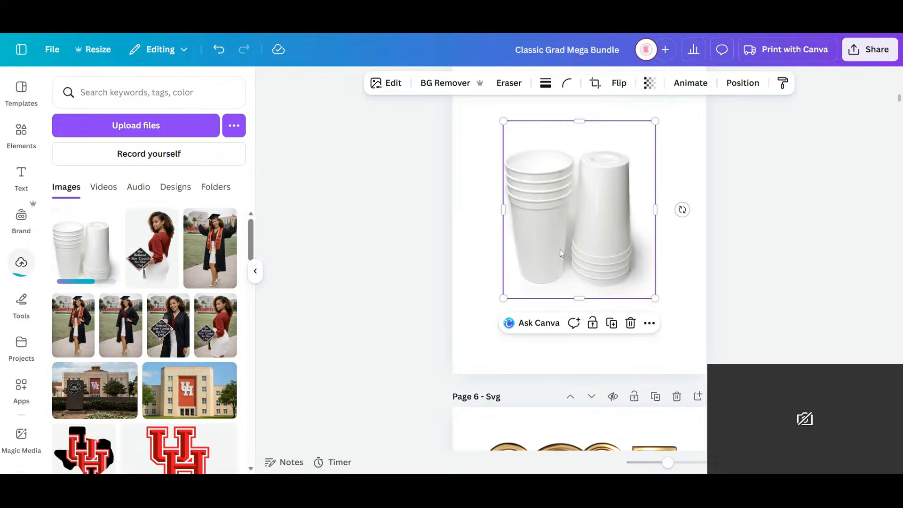
# - Enlarge the cup photo on page 5 and center it horizontally on the page
pyautogui.moveTo(594, 239); pyautogui.dragTo(559, 240)
pyautogui.click(669, 271)
pyautogui.scroll(7, 669, 271)
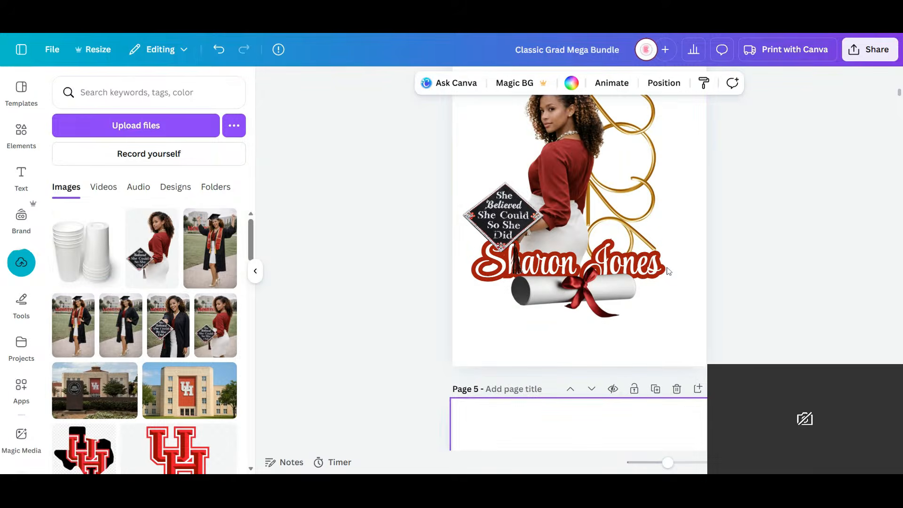
pyautogui.scroll(5, 632, 261)
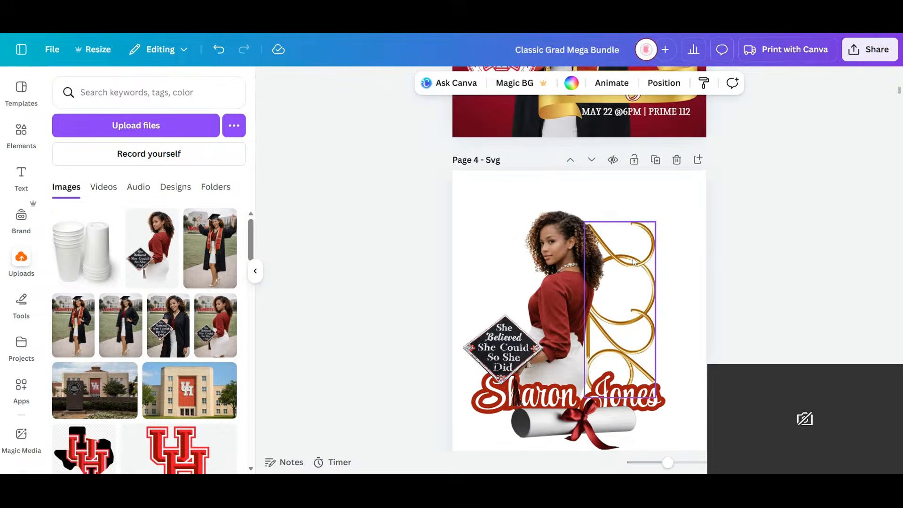
pyautogui.scroll(-5, 632, 262)
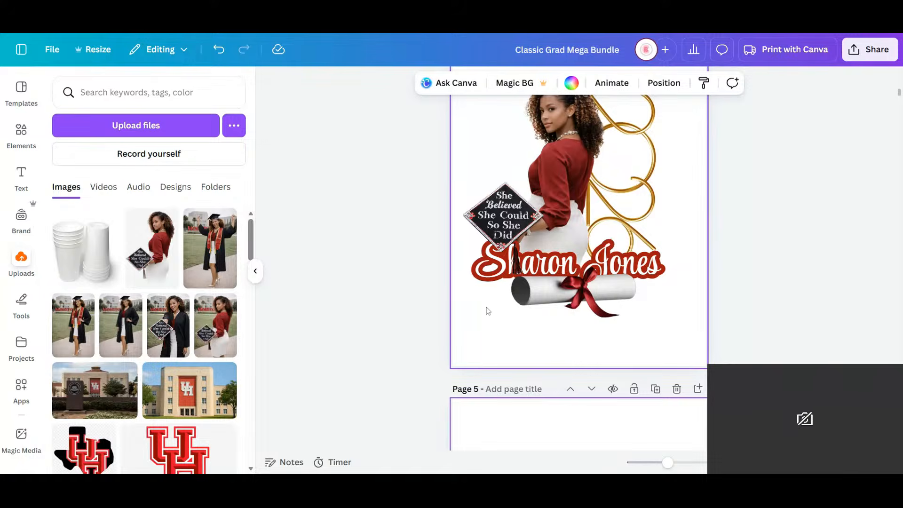
pyautogui.scroll(-5, 530, 247)
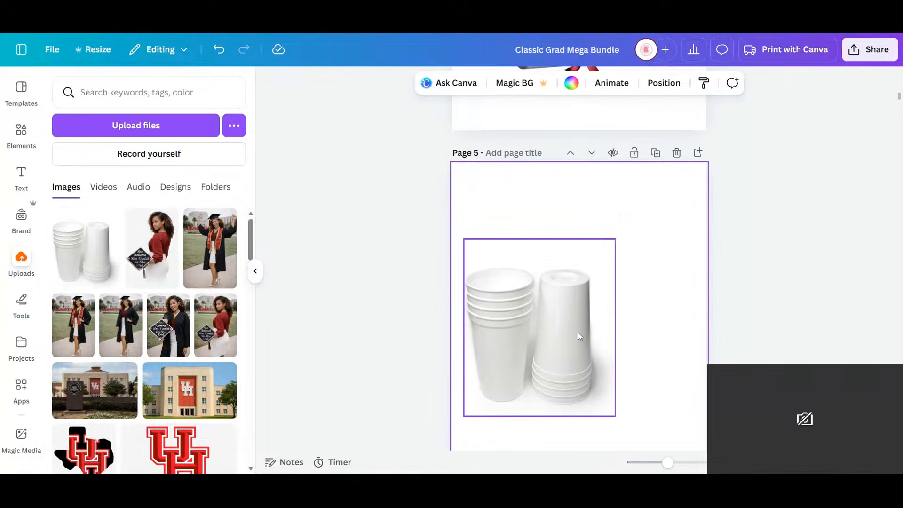
pyautogui.moveTo(601, 329); pyautogui.dragTo(647, 329)
pyautogui.moveTo(659, 241); pyautogui.dragTo(707, 205)
pyautogui.moveTo(611, 308); pyautogui.dragTo(583, 335)
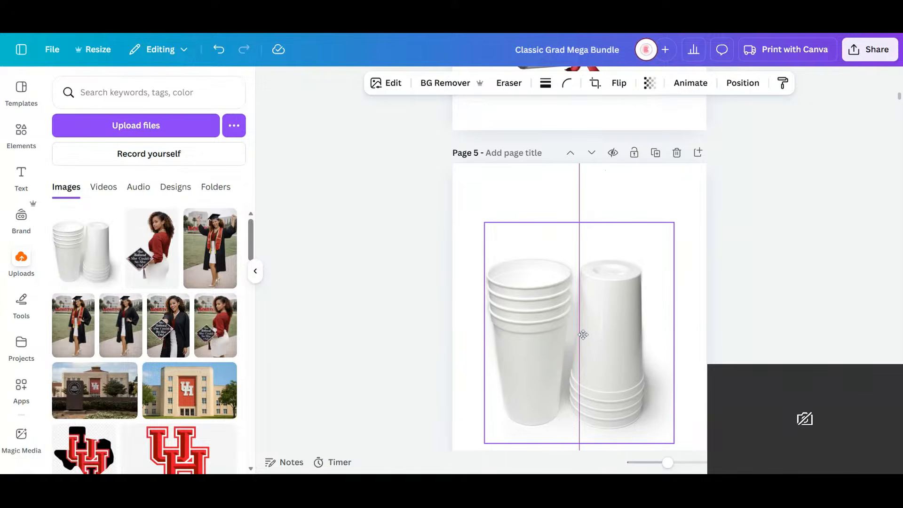
pyautogui.click(689, 313)
# - Group all elements of page 4's graduate design, duplicate the group, and carry the copy onto the cups on page 5
pyautogui.scroll(5, 661, 318)
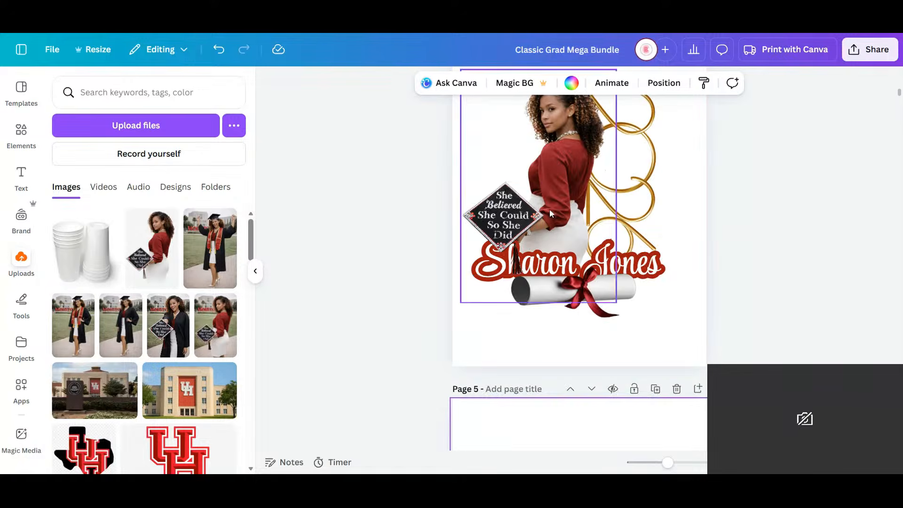
pyautogui.moveTo(677, 339); pyautogui.dragTo(468, 69)
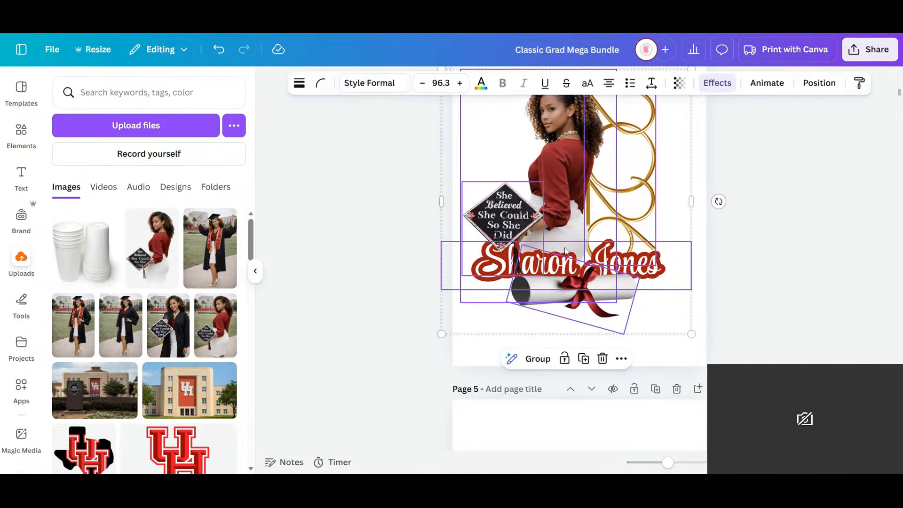
pyautogui.hotkey('ctrl', 'g')
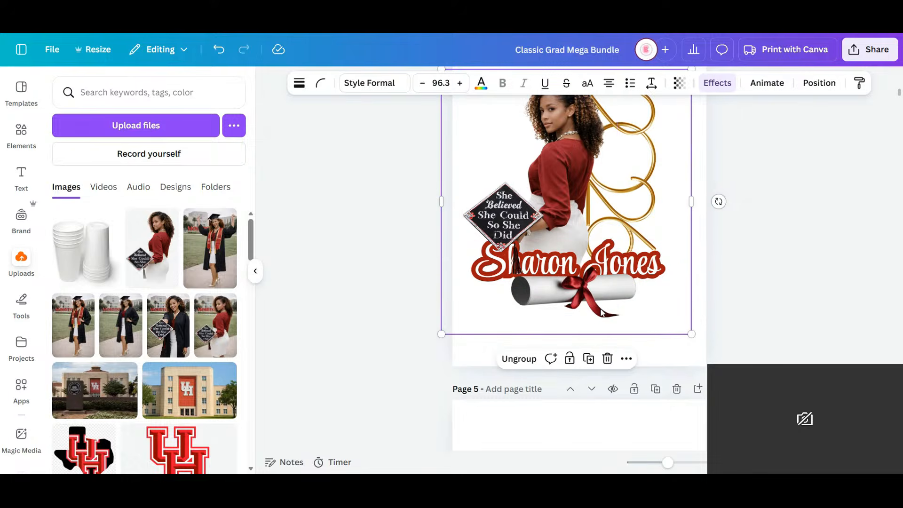
pyautogui.hotkey('ctrl', 'd')
pyautogui.moveTo(611, 209); pyautogui.dragTo(561, 371)
pyautogui.scroll(-12, 611, 304)
pyautogui.scroll(8, 583, 139)
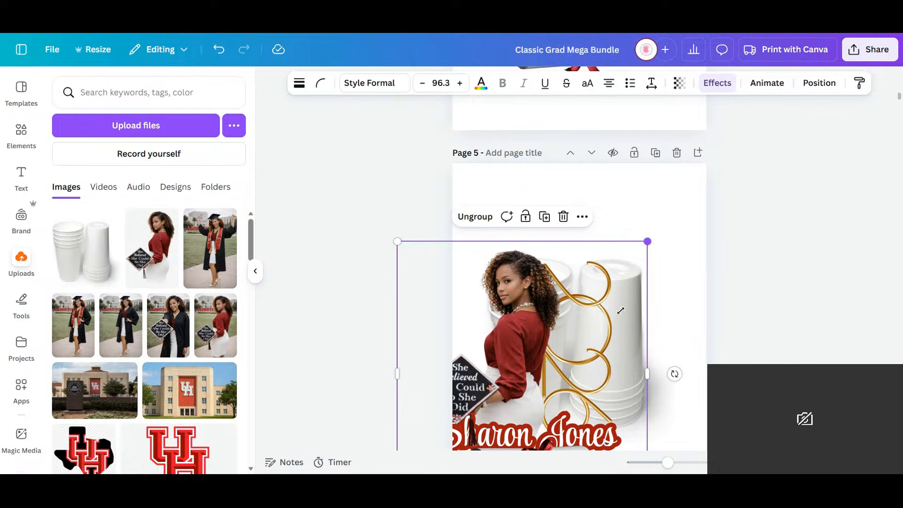
# - Shrink the grouped design until its lettering is about size 27.9 and fit it on the front of the upright cup stack
pyautogui.moveTo(621, 311); pyautogui.dragTo(531, 411)
pyautogui.moveTo(478, 421); pyautogui.dragTo(559, 360)
pyautogui.moveTo(584, 439); pyautogui.dragTo(570, 387)
pyautogui.moveTo(527, 366); pyautogui.dragTo(545, 371)
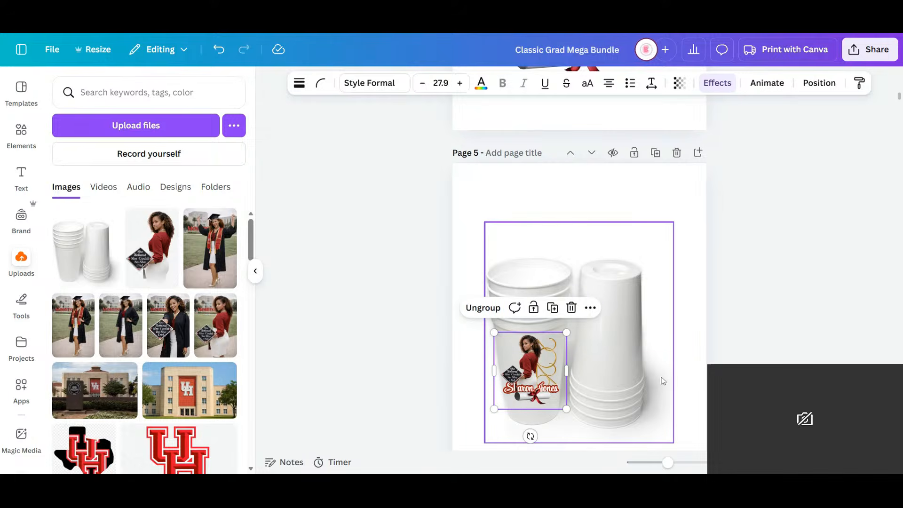
pyautogui.click(670, 393)
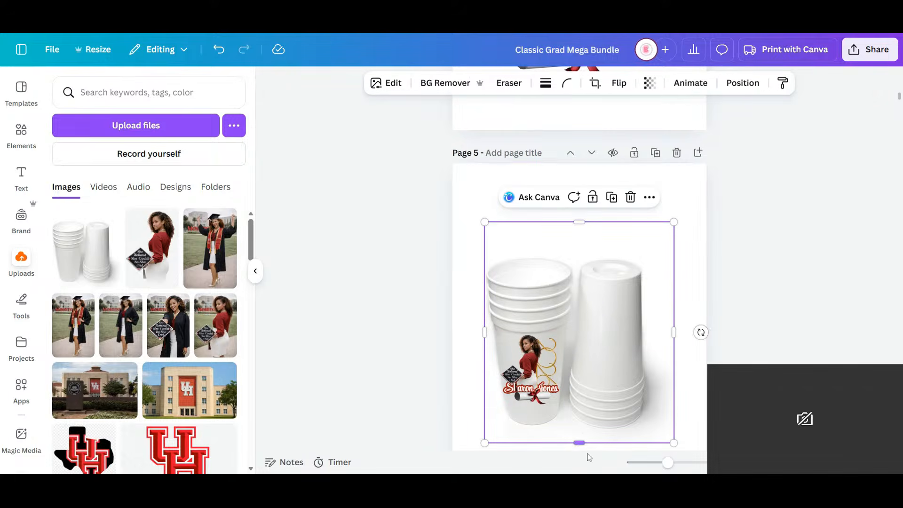
# - Duplicate the small design, rotate the copy upside down, and place it on the inverted cup stack
pyautogui.click(522, 389)
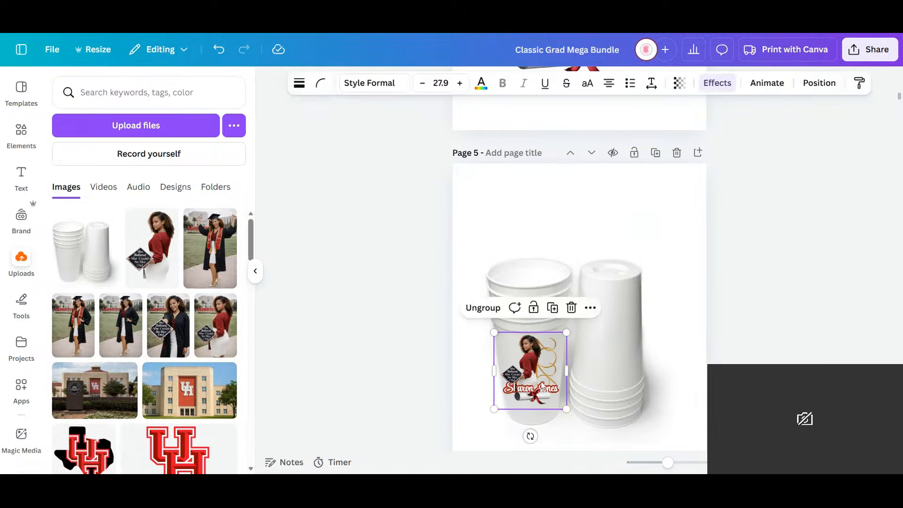
pyautogui.click(553, 307)
pyautogui.moveTo(535, 375); pyautogui.dragTo(615, 328)
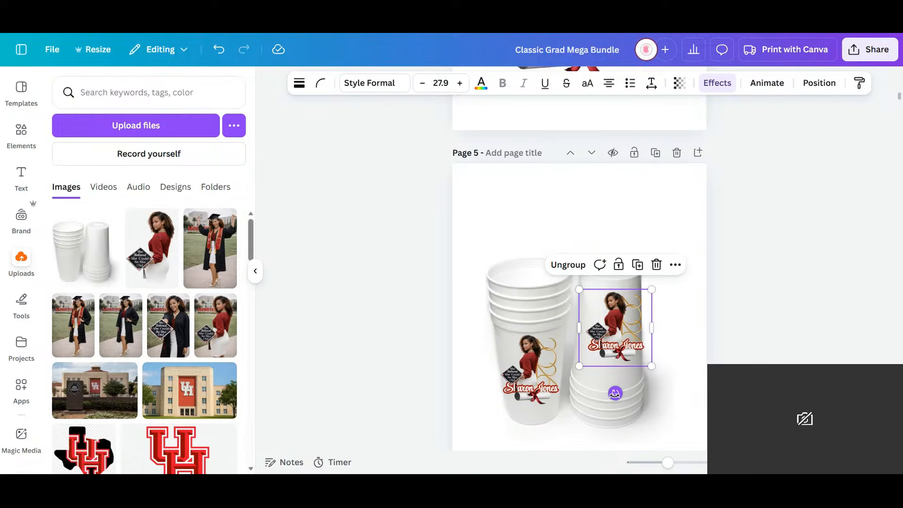
pyautogui.moveTo(615, 393); pyautogui.dragTo(621, 261)
pyautogui.moveTo(613, 335); pyautogui.dragTo(608, 350)
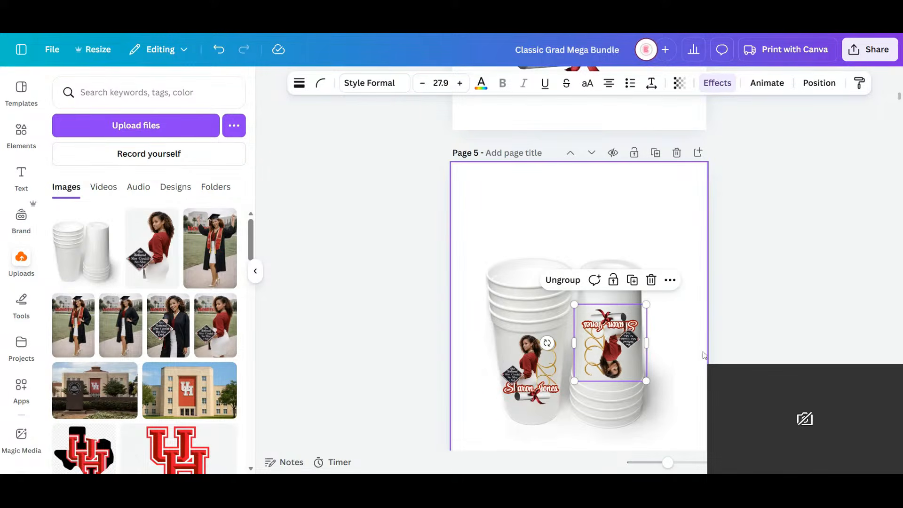
# - Select page 5's cup photo with both small designs and move them up together on the page
pyautogui.click(704, 355)
pyautogui.moveTo(722, 433); pyautogui.dragTo(494, 264)
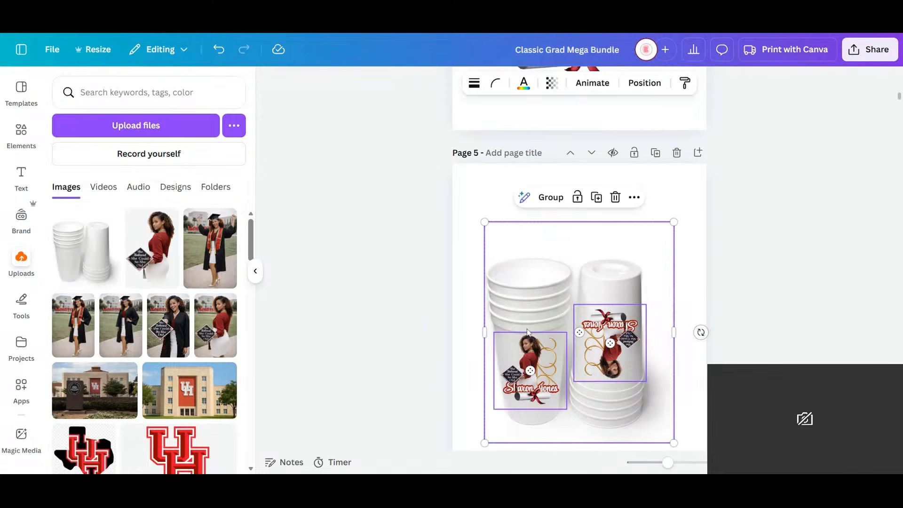
pyautogui.moveTo(526, 330); pyautogui.dragTo(526, 280)
pyautogui.click(670, 115)
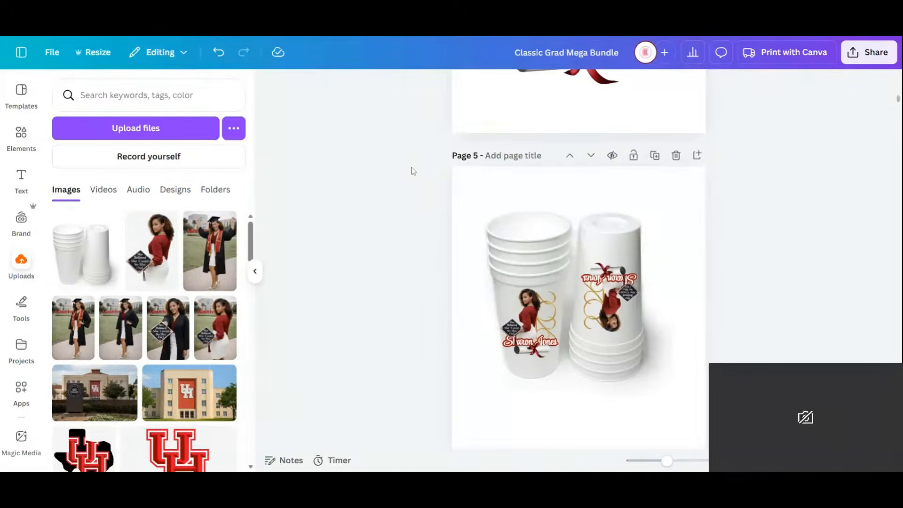
# - Ungroup page 4's graduate design and narrow the graduate's name text box so it fits closely around the lettering
pyautogui.scroll(3, 727, 169)
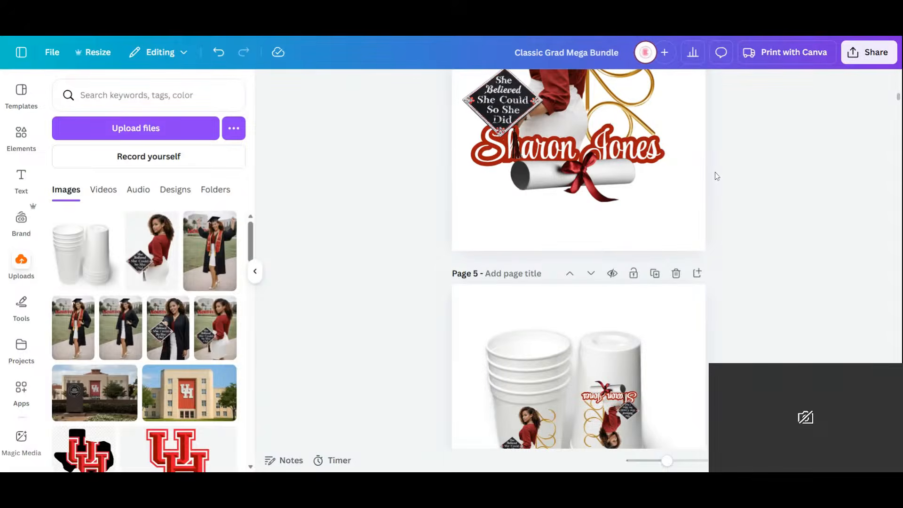
pyautogui.scroll(8, 716, 176)
pyautogui.scroll(-5, 716, 176)
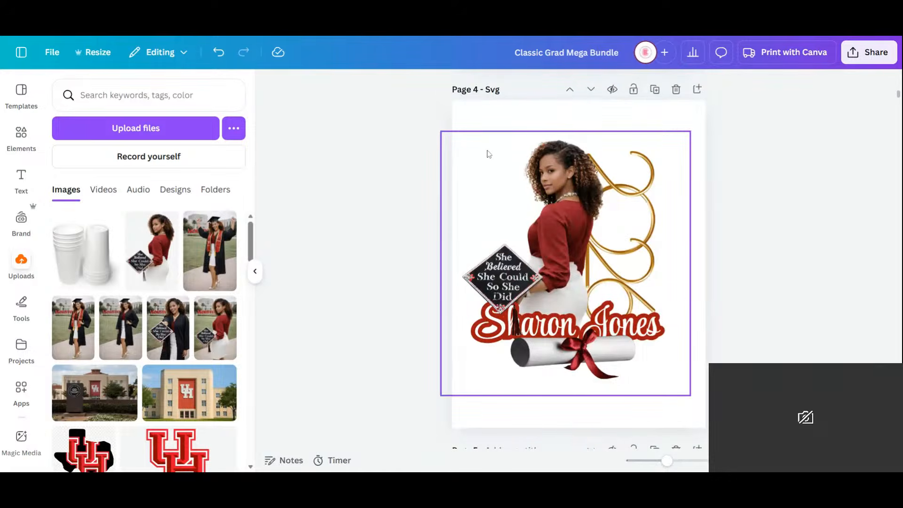
pyautogui.click(867, 60)
pyautogui.moveTo(727, 388); pyautogui.dragTo(481, 130)
pyautogui.click(715, 262)
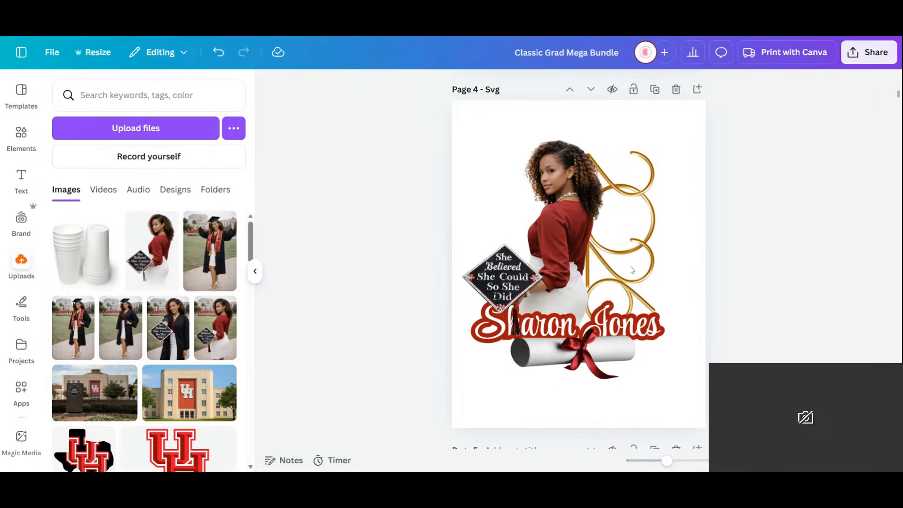
pyautogui.click(631, 270)
pyautogui.click(716, 262)
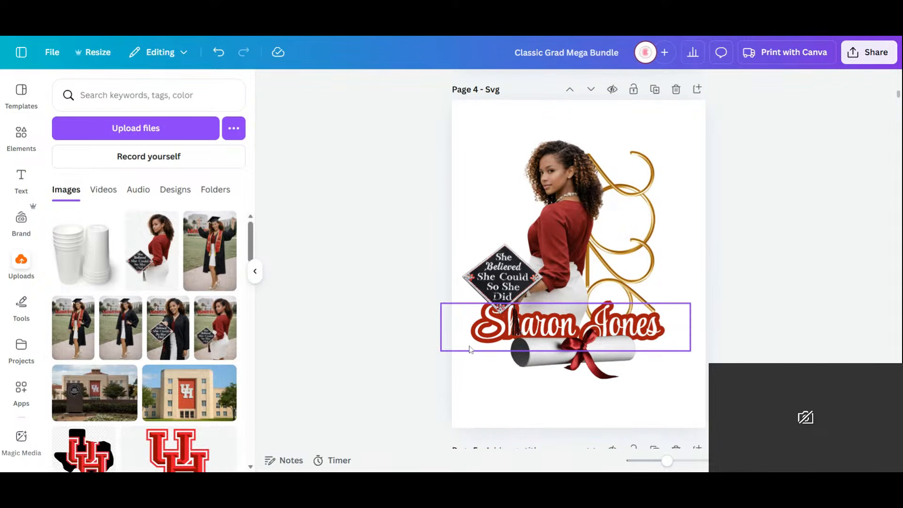
pyautogui.click(470, 349)
pyautogui.moveTo(441, 327); pyautogui.dragTo(496, 328)
pyautogui.moveTo(670, 326); pyautogui.dragTo(652, 322)
pyautogui.click(805, 329)
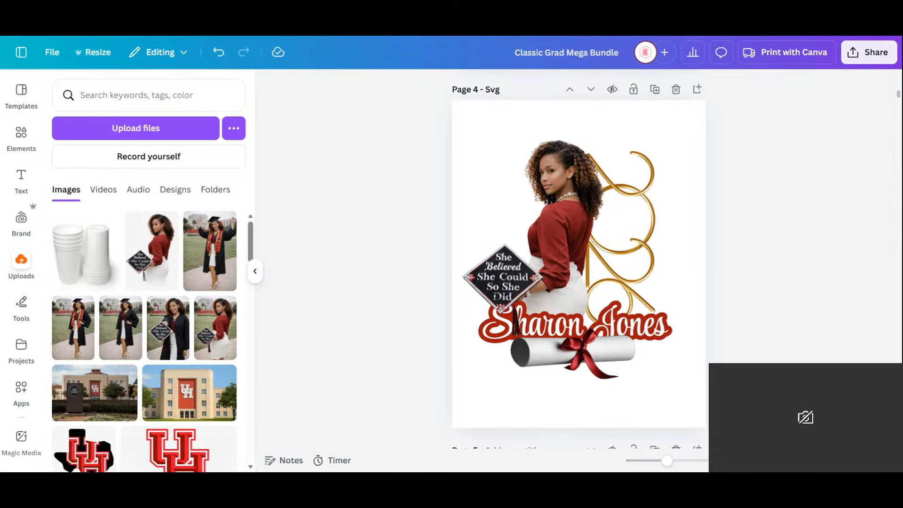
# - Group all elements of page 4's graduate design together again
pyautogui.moveTo(697, 397); pyautogui.dragTo(443, 161)
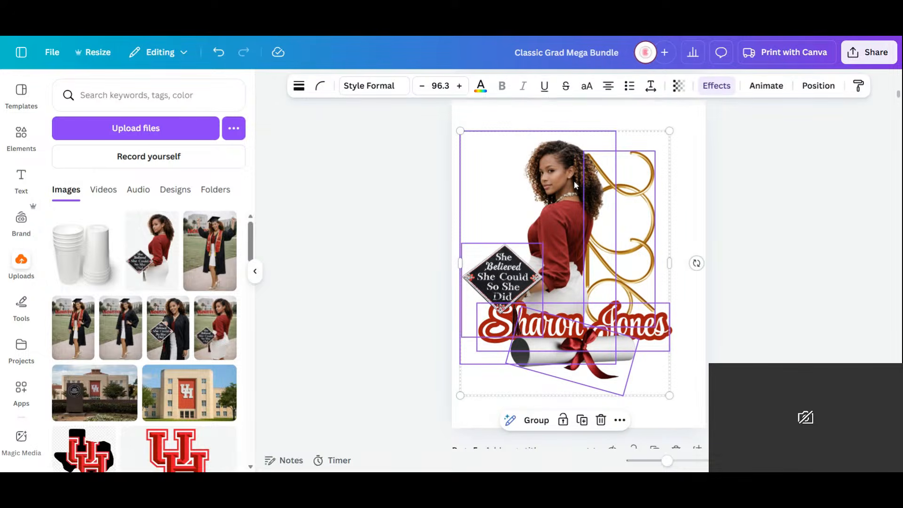
pyautogui.click(536, 420)
pyautogui.click(736, 311)
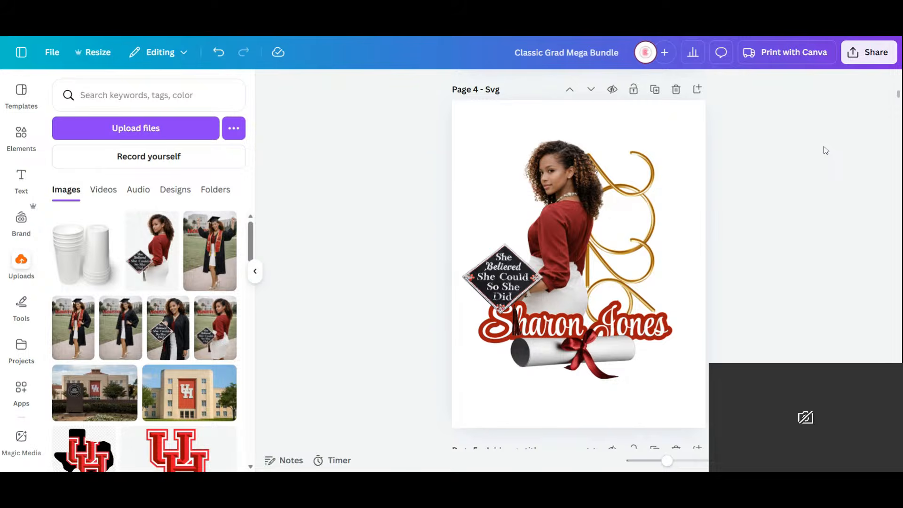
# - Download only page 4 as a PNG with a transparent background
pyautogui.click(874, 52)
pyautogui.click(688, 297)
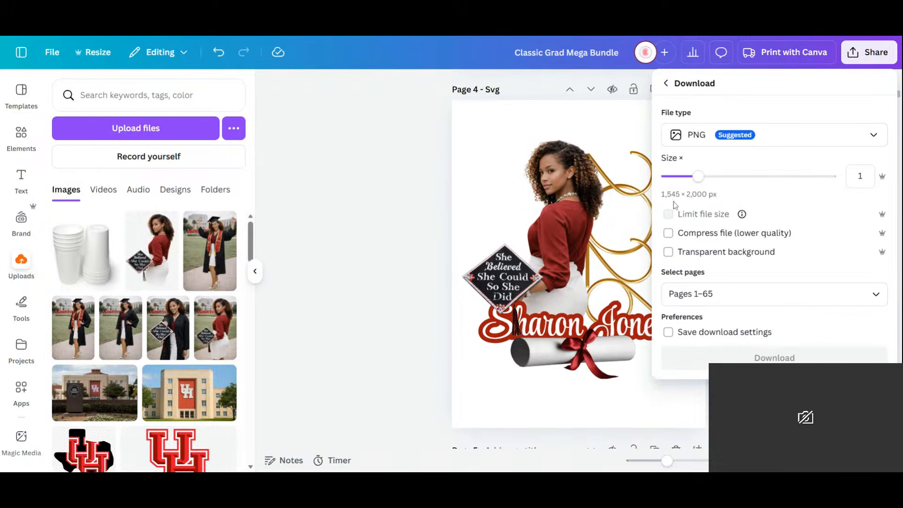
pyautogui.click(668, 253)
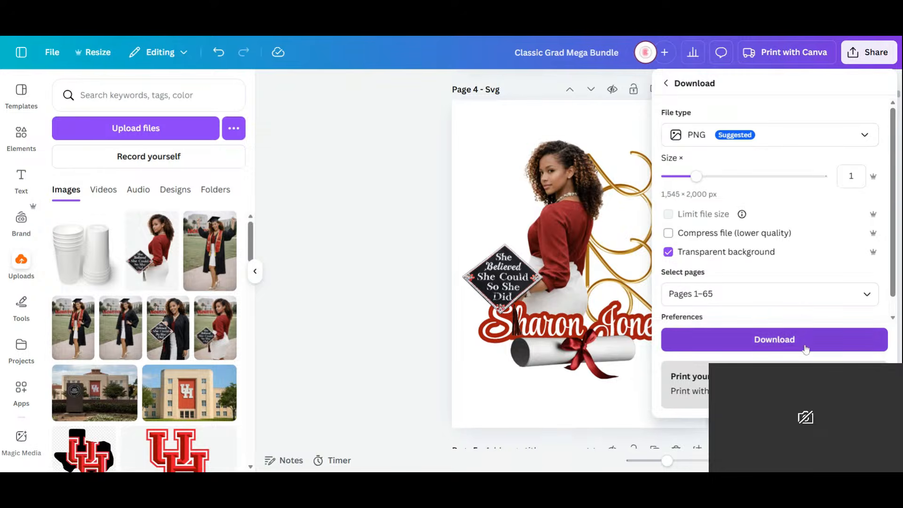
pyautogui.click(753, 294)
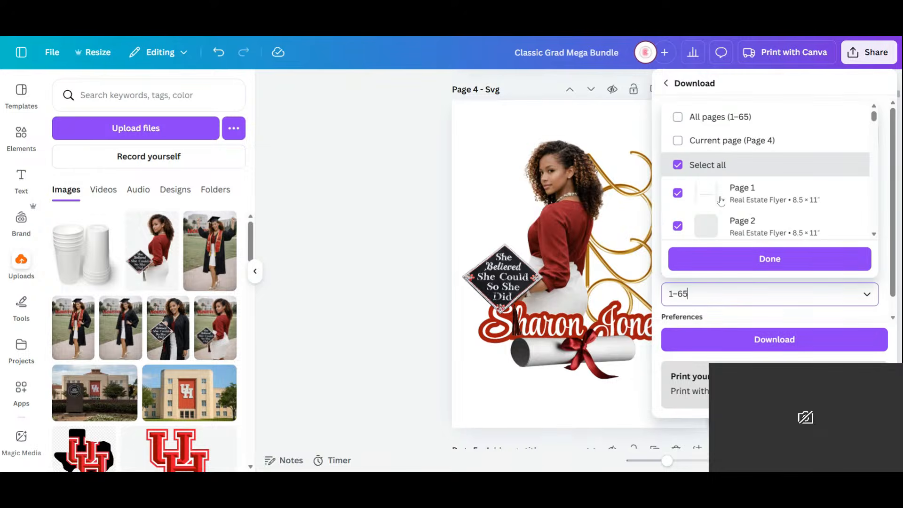
pyautogui.click(722, 138)
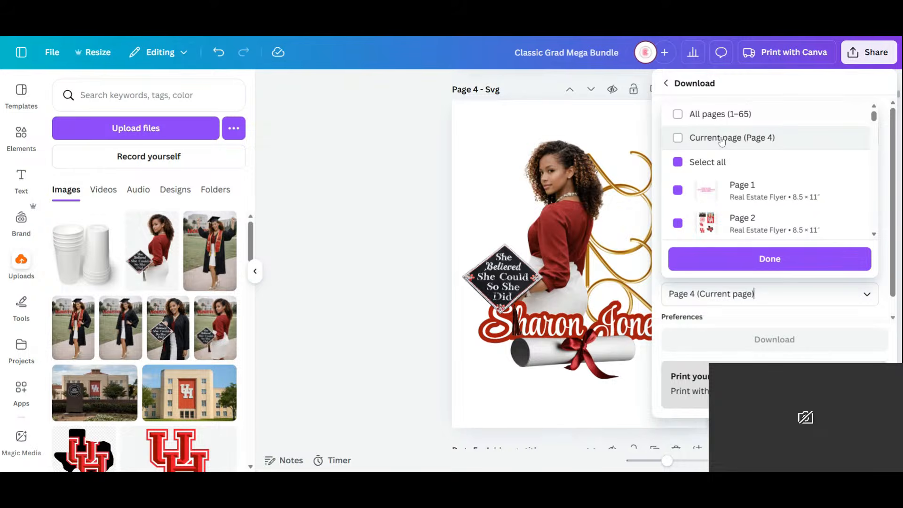
pyautogui.click(769, 259)
pyautogui.click(701, 337)
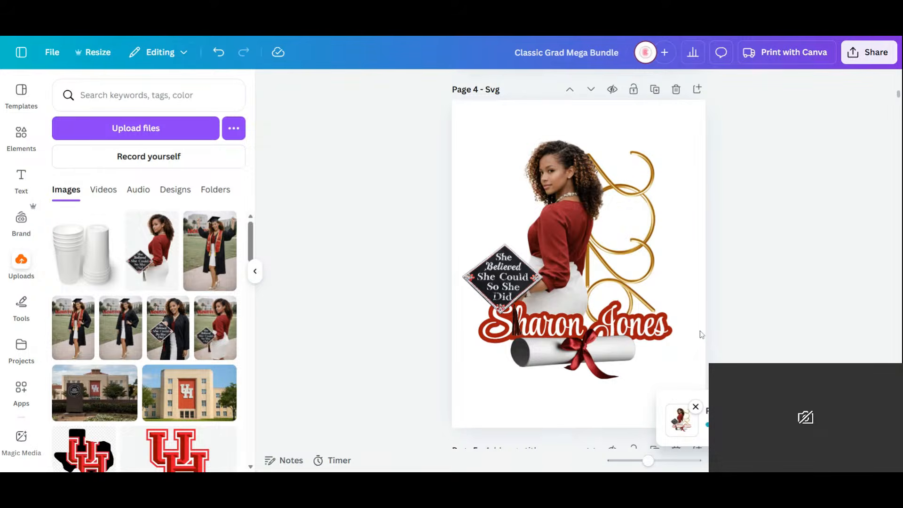
# - Add a blank page after page 4, paste the photo of white cups with splashing drink, then enlarge and center it
pyautogui.click(701, 93)
pyautogui.rightClick(490, 177)
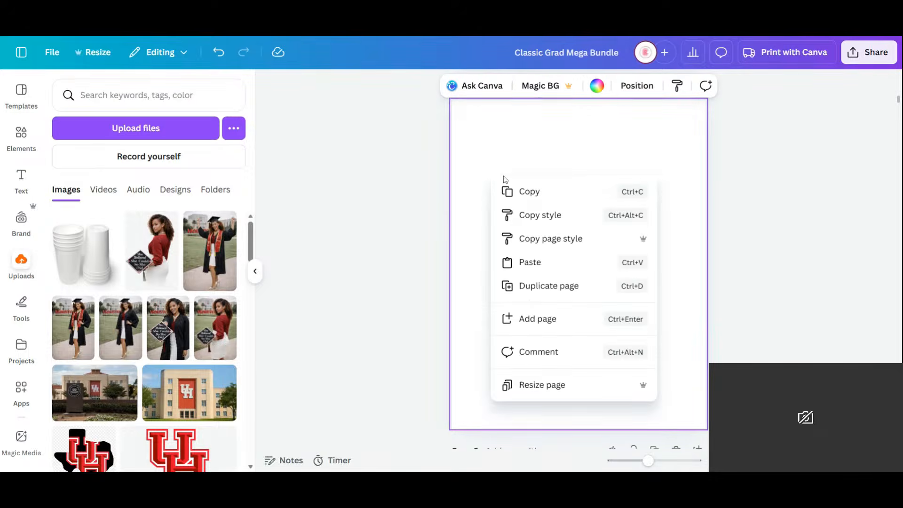
pyautogui.click(541, 263)
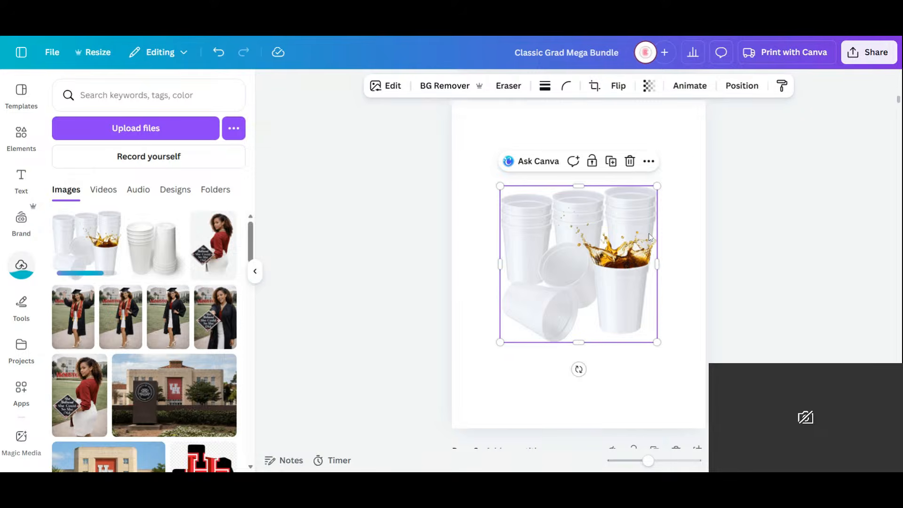
pyautogui.moveTo(657, 186); pyautogui.dragTo(705, 137)
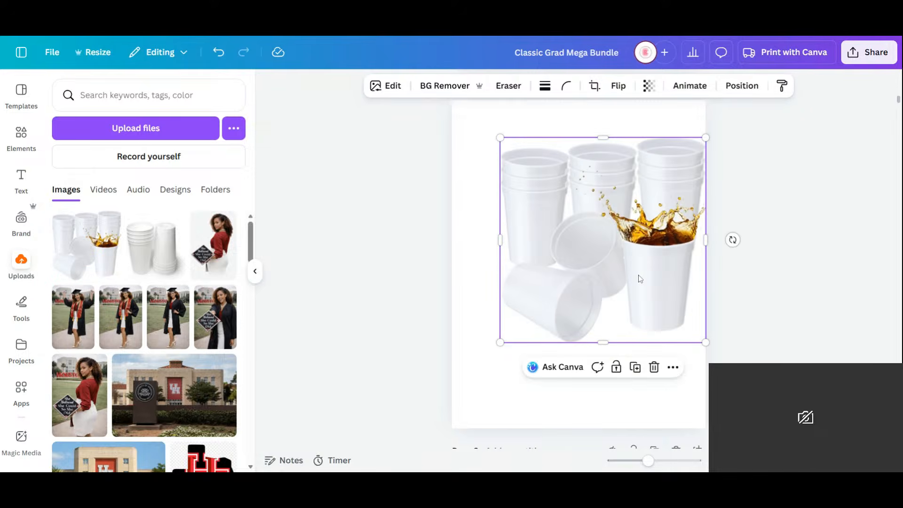
pyautogui.moveTo(640, 278); pyautogui.dragTo(614, 301)
pyautogui.click(743, 215)
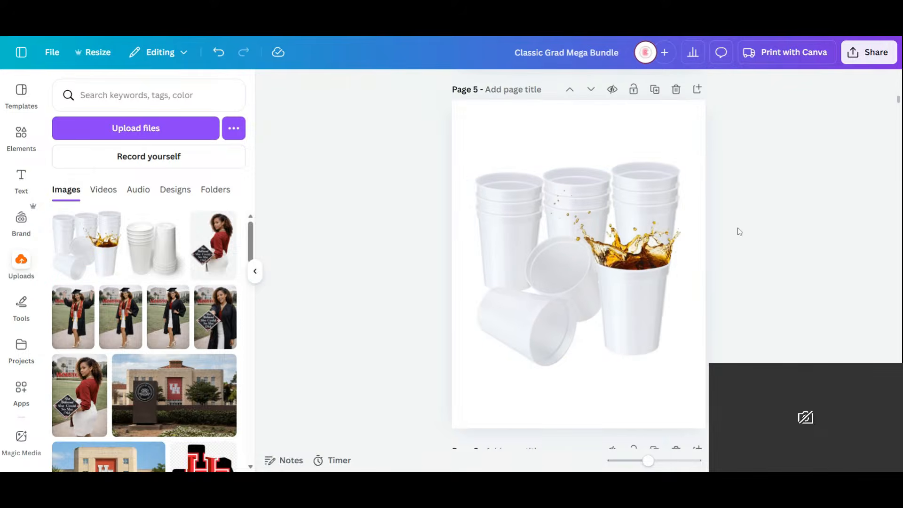
# - Title the new page 5 "Stadium Cups"
pyautogui.scroll(5, 737, 232)
pyautogui.click(515, 323)
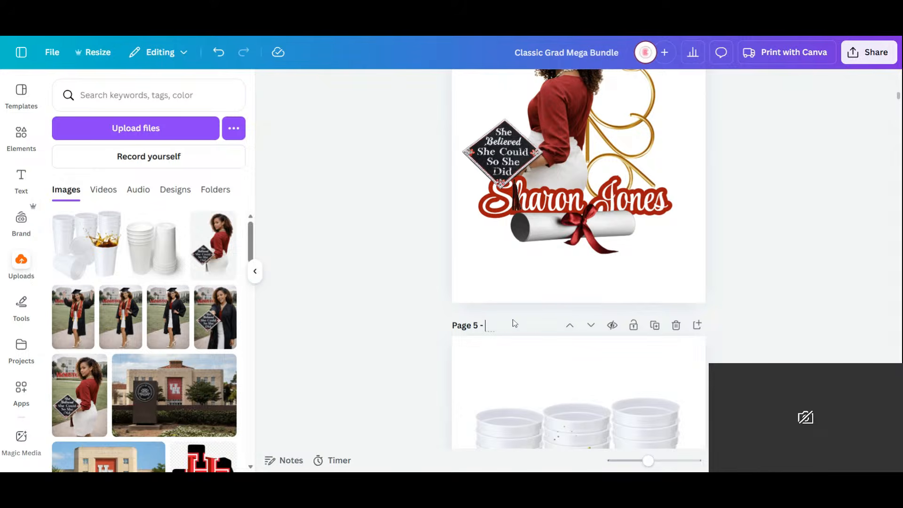
pyautogui.write('Stadium cups')
pyautogui.click(525, 325)
pyautogui.press('BackSpace')
pyautogui.write('C')
# - Download only page 5, Stadium Cups, as a PNG without a transparent background
pyautogui.click(857, 54)
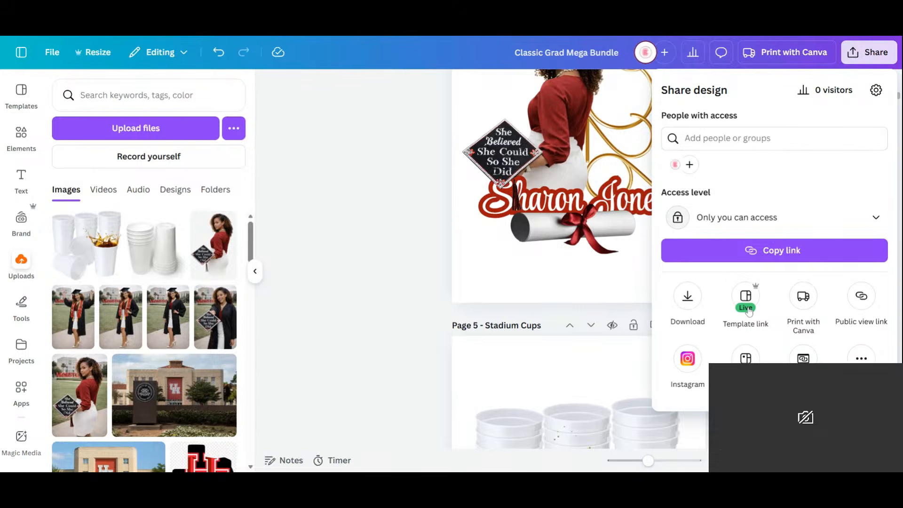
pyautogui.click(687, 296)
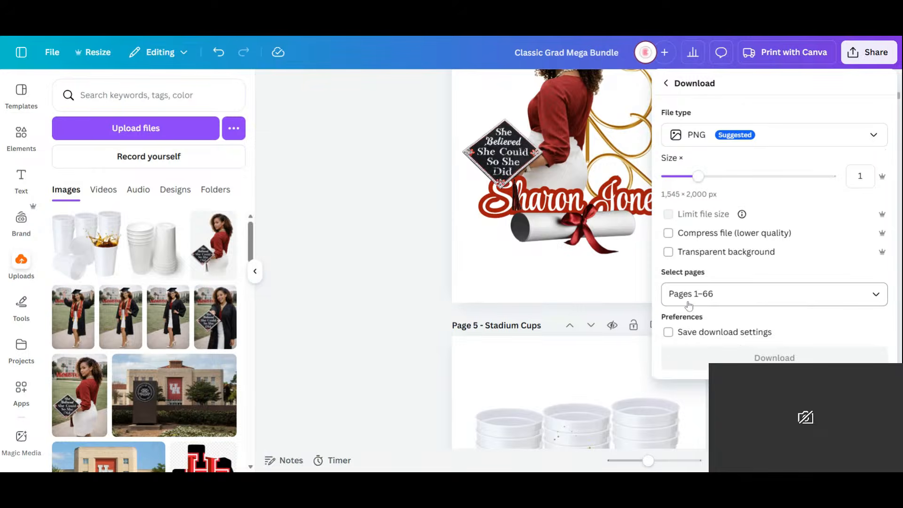
pyautogui.click(734, 294)
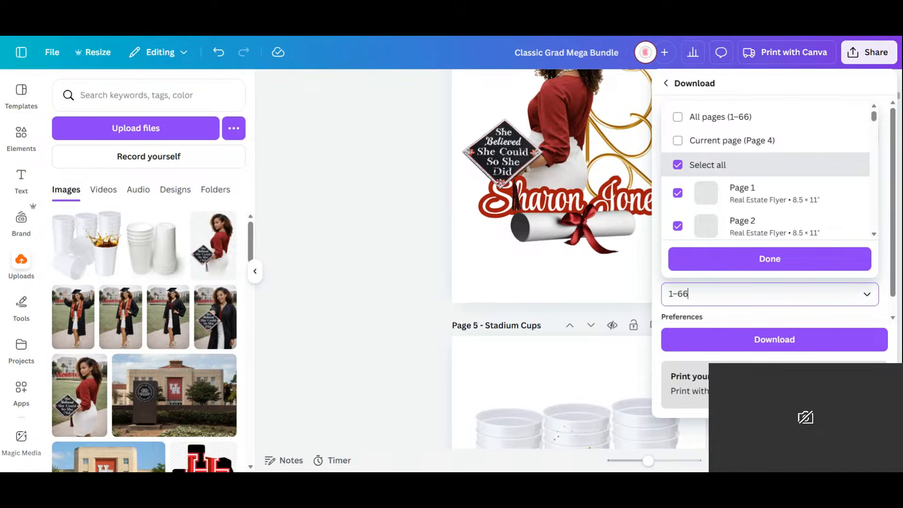
pyautogui.click(678, 165)
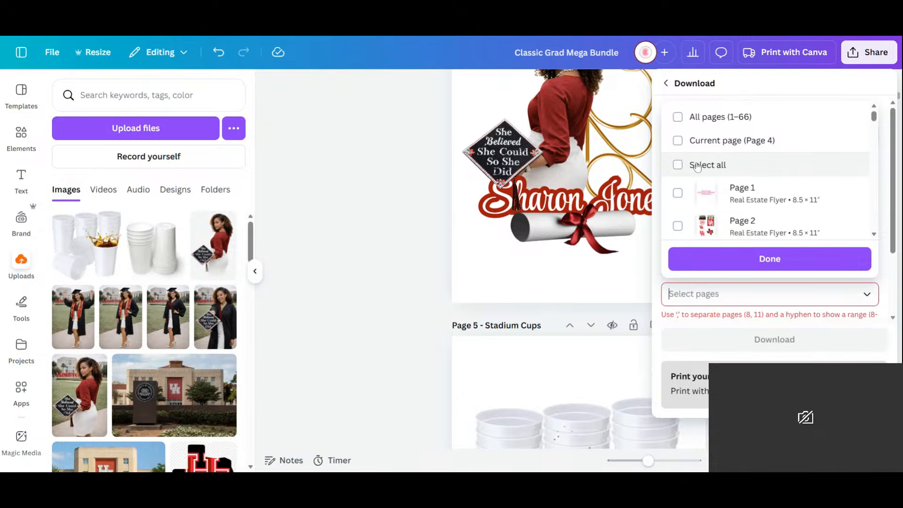
pyautogui.click(679, 141)
pyautogui.click(679, 141)
pyautogui.scroll(-3, 766, 182)
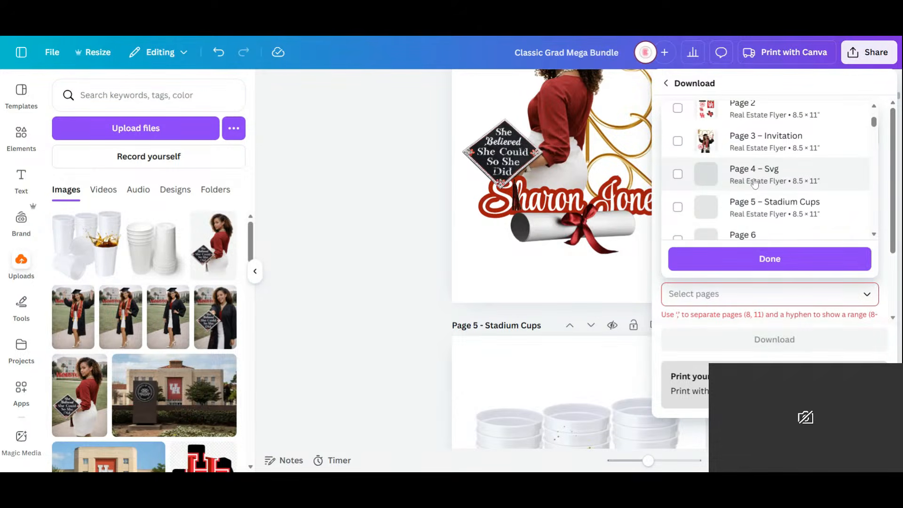
pyautogui.click(679, 206)
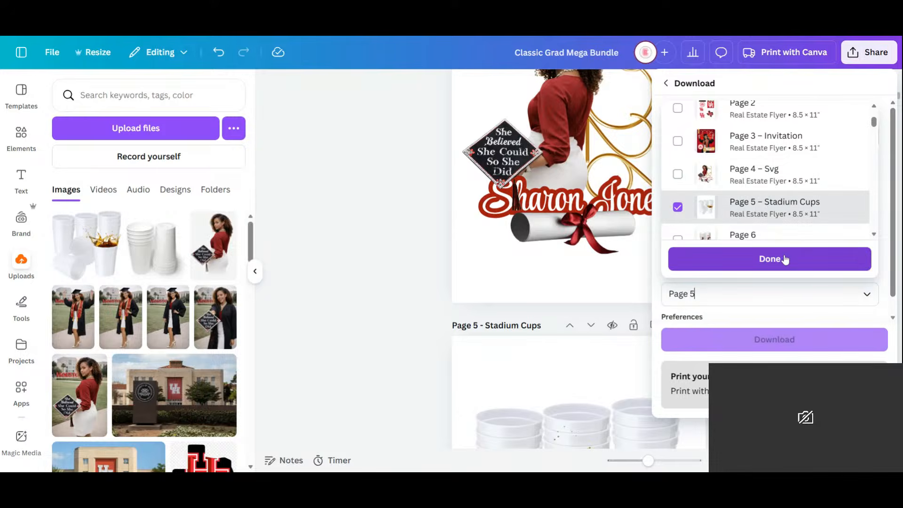
pyautogui.click(770, 258)
pyautogui.click(790, 339)
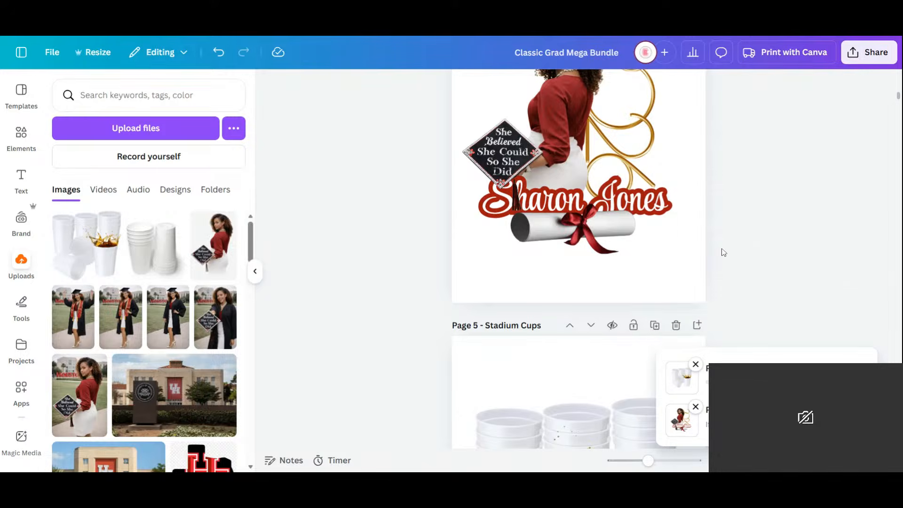
pyautogui.scroll(-5, 646, 153)
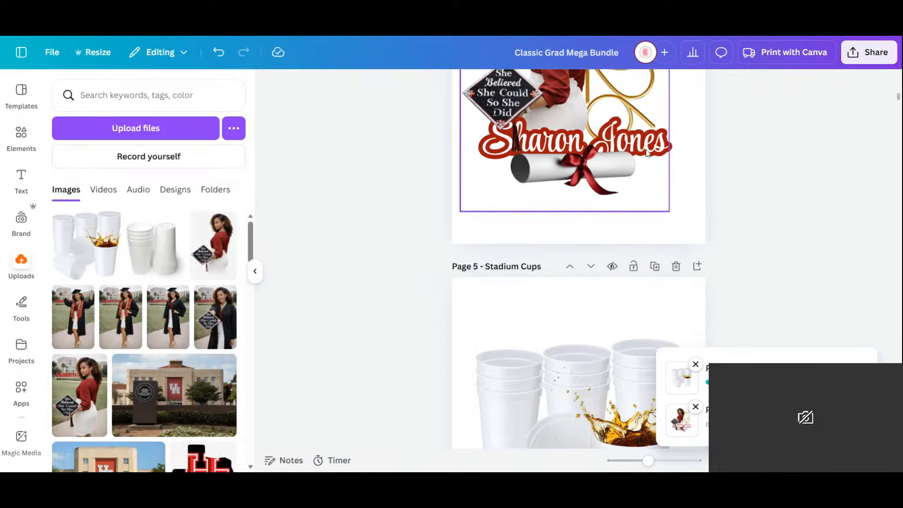
pyautogui.scroll(4, 646, 152)
pyautogui.scroll(-4, 647, 153)
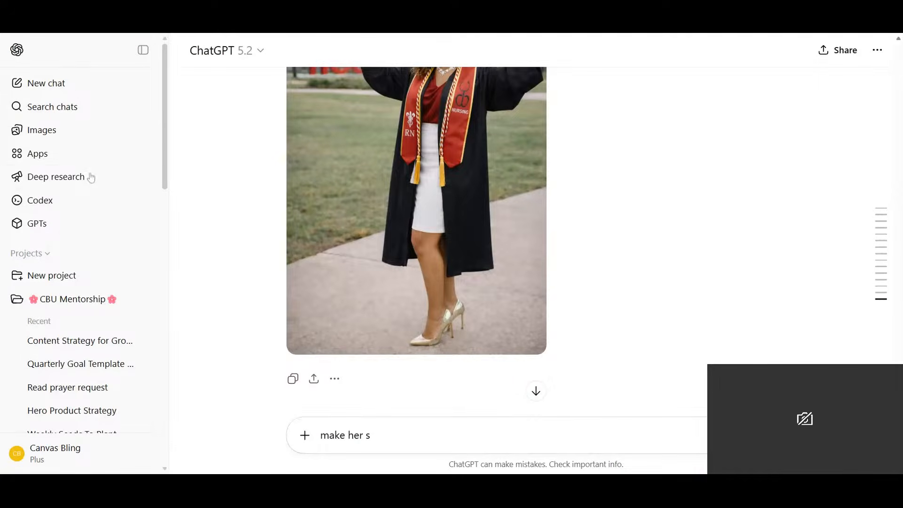
# - Switch to ChatGPT Images and submit the cup photo and page 4 design with "Please add this logo to the front of all of the cups"
pyautogui.click(74, 123)
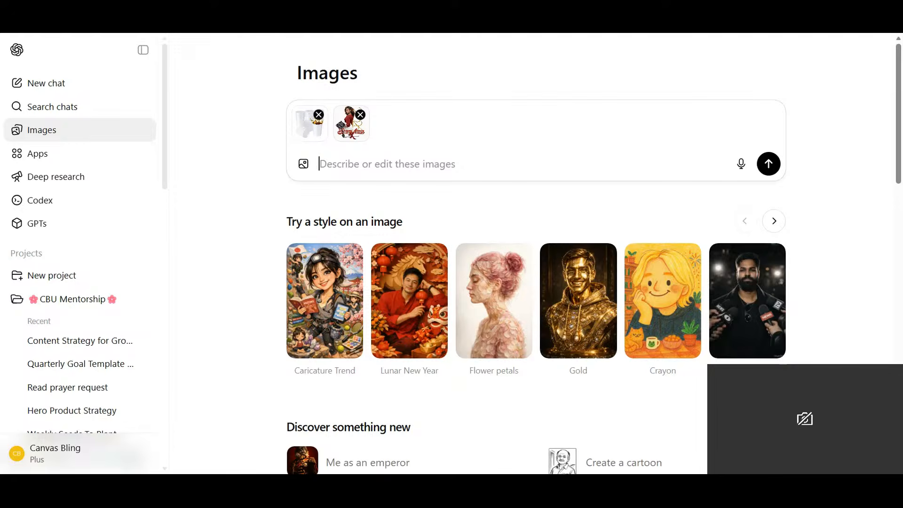
pyautogui.write('Ple')
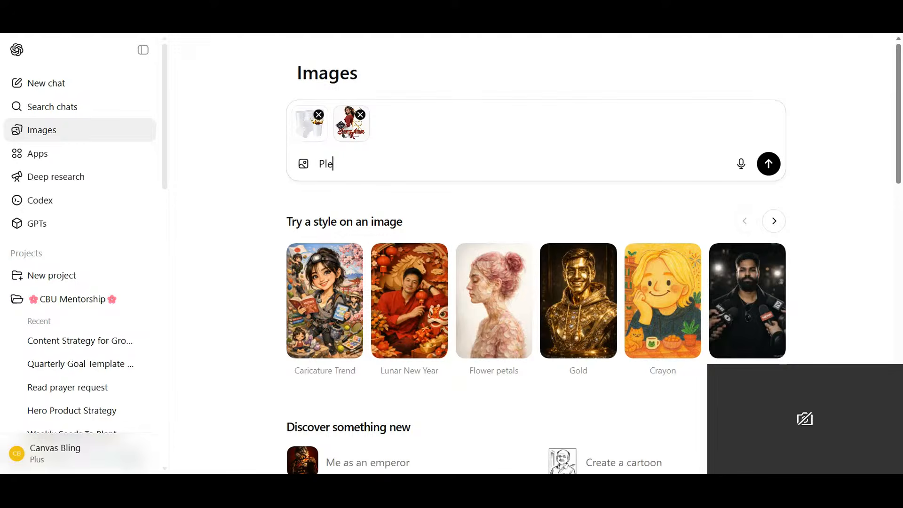
pyautogui.write('ase add ')
pyautogui.write('thsi')
pyautogui.press('BackSpace')
pyautogui.press('BackSpace')
pyautogui.write('is logo to ')
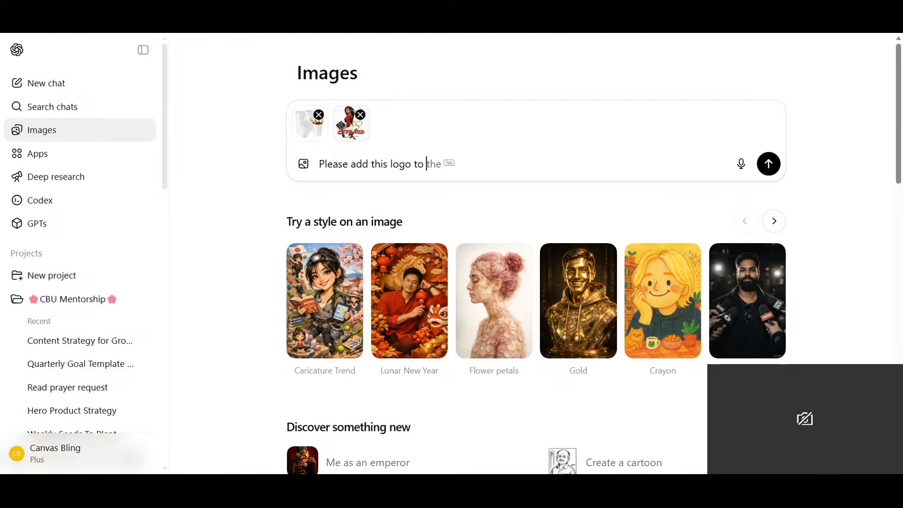
pyautogui.write('the front ')
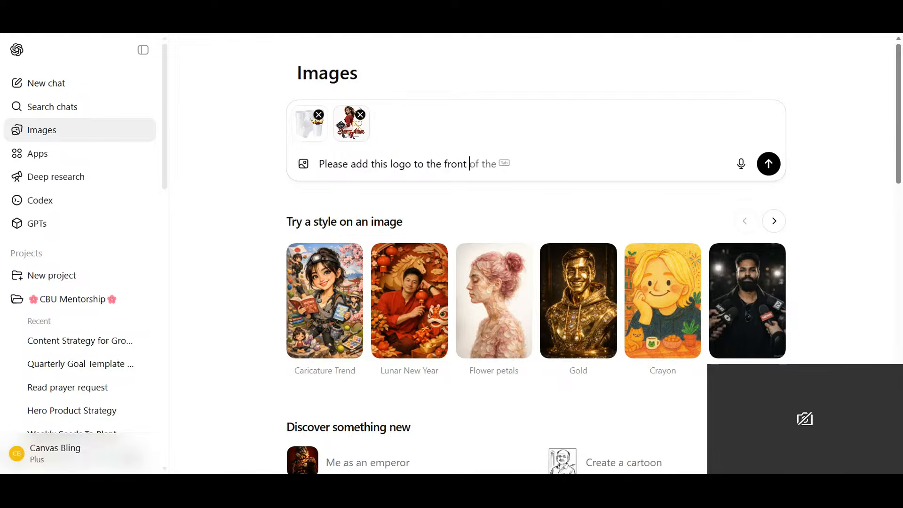
pyautogui.write('of all of the cups')
pyautogui.press('Return')
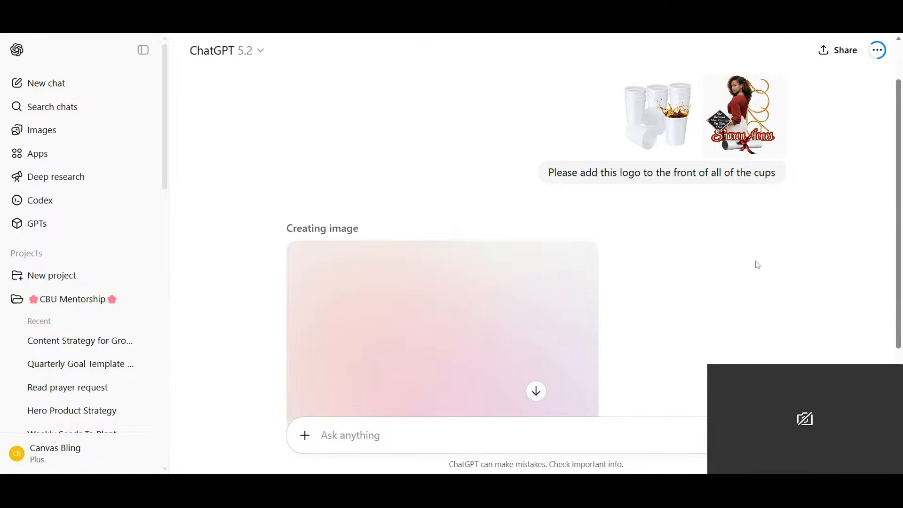
# - Examine the generated cup mockup for how the logo is placed on each cup
pyautogui.scroll(-5, 758, 265)
pyautogui.scroll(2, 757, 264)
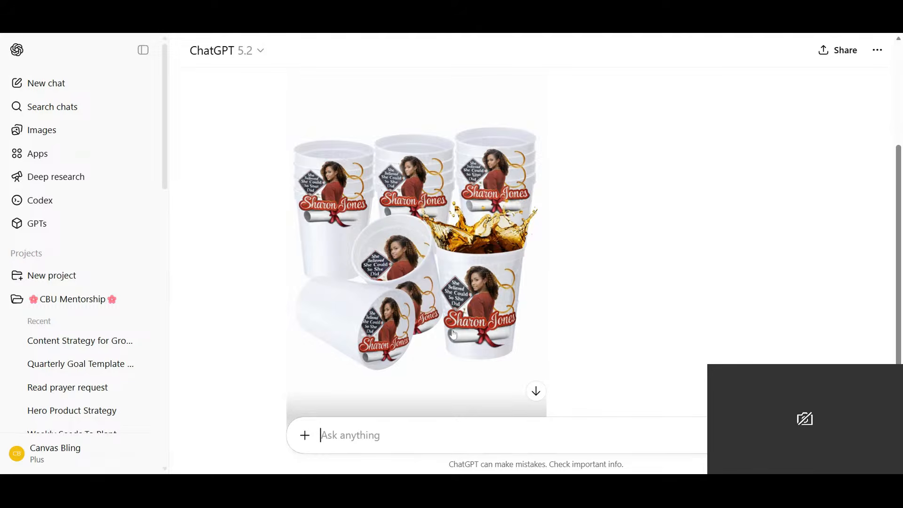
pyautogui.scroll(-1, 443, 349)
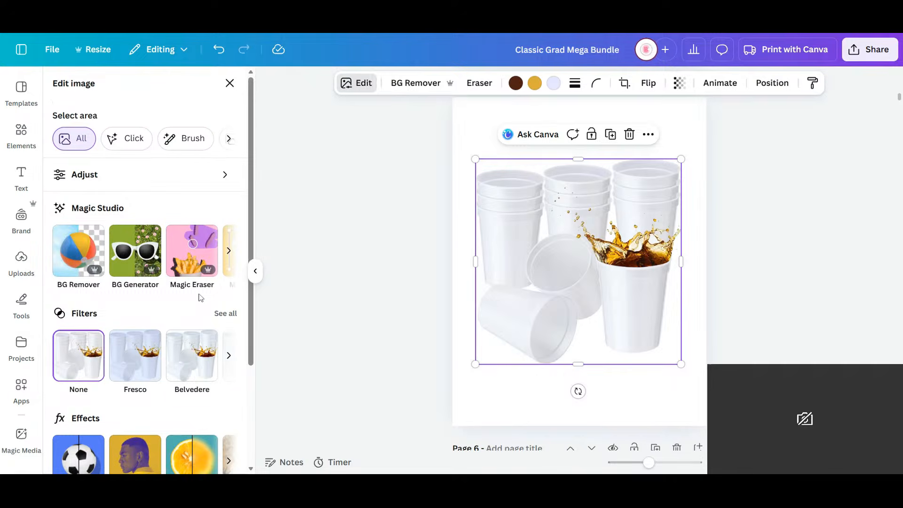
# - Extract the filled cup and its splash from the page 5 cups photo with Magic Grab
pyautogui.click(228, 253)
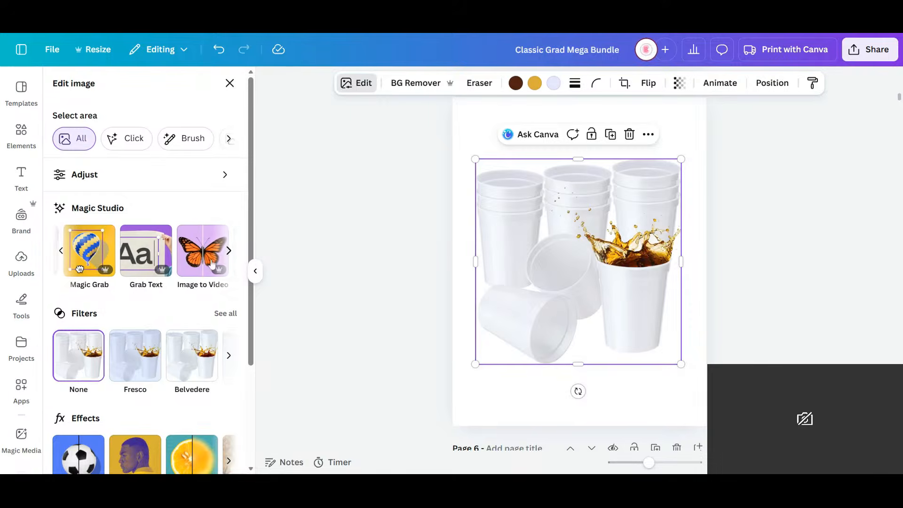
pyautogui.click(94, 253)
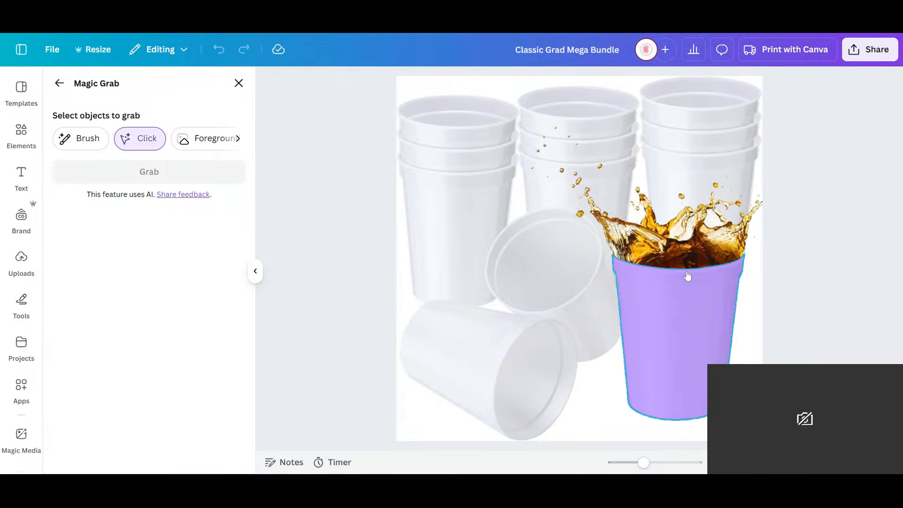
pyautogui.click(687, 306)
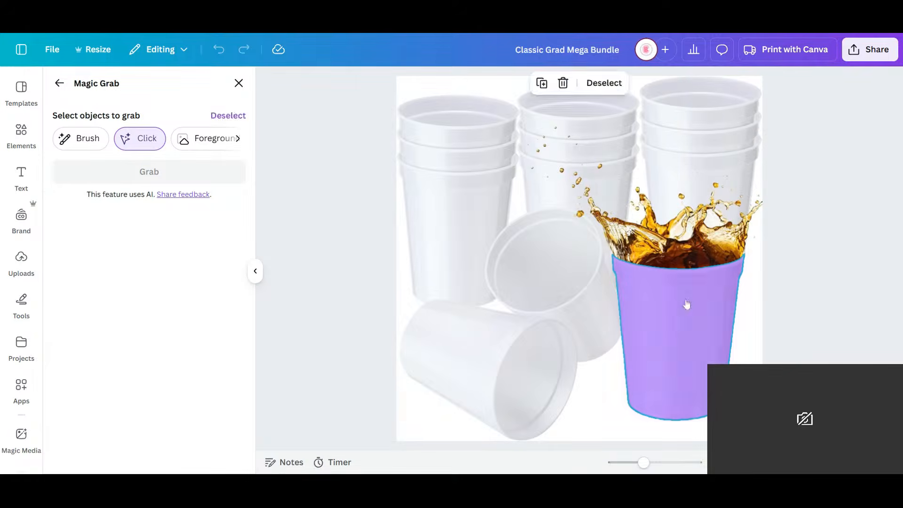
pyautogui.click(672, 245)
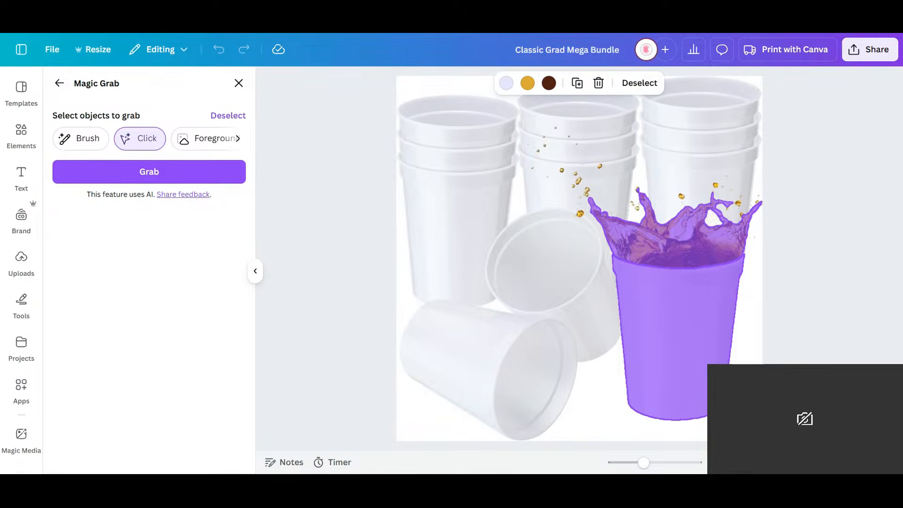
pyautogui.click(728, 261)
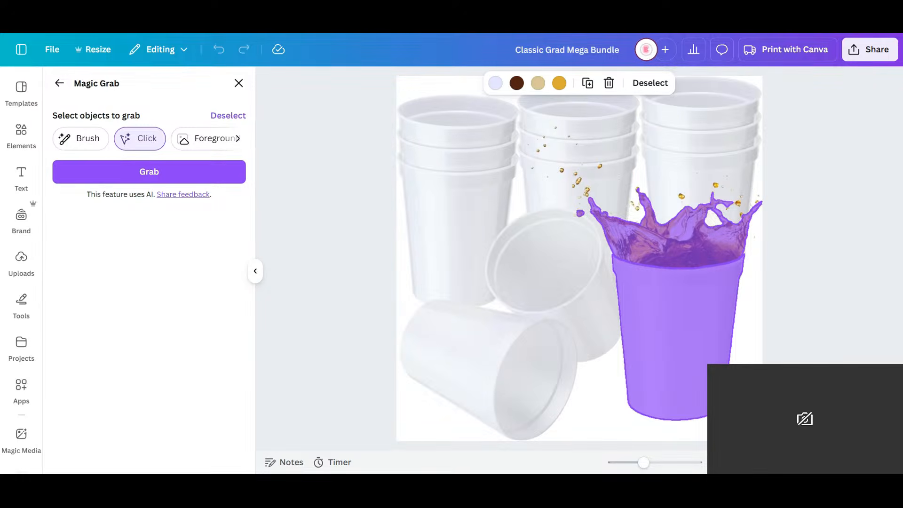
pyautogui.click(128, 172)
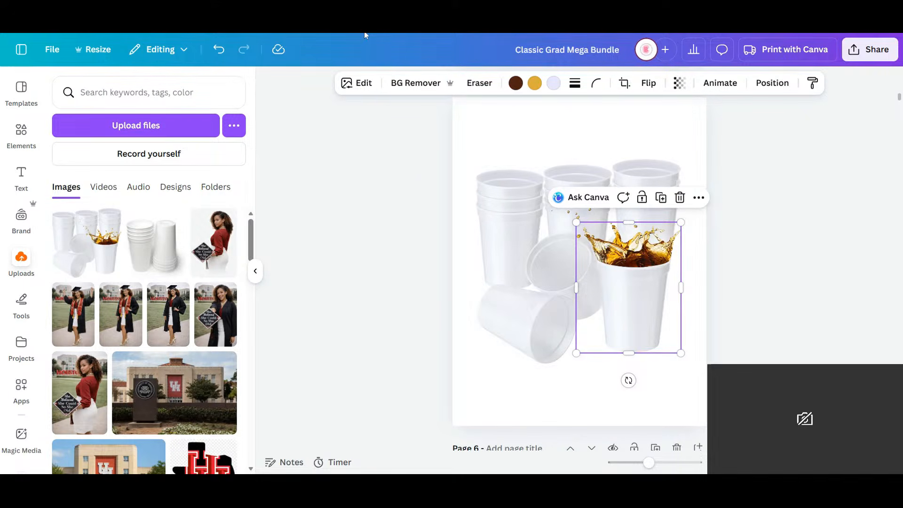
# - Delete the remaining cups image from page 5 and move the grabbed filled cup to the page's middle
pyautogui.moveTo(628, 301); pyautogui.dragTo(666, 372)
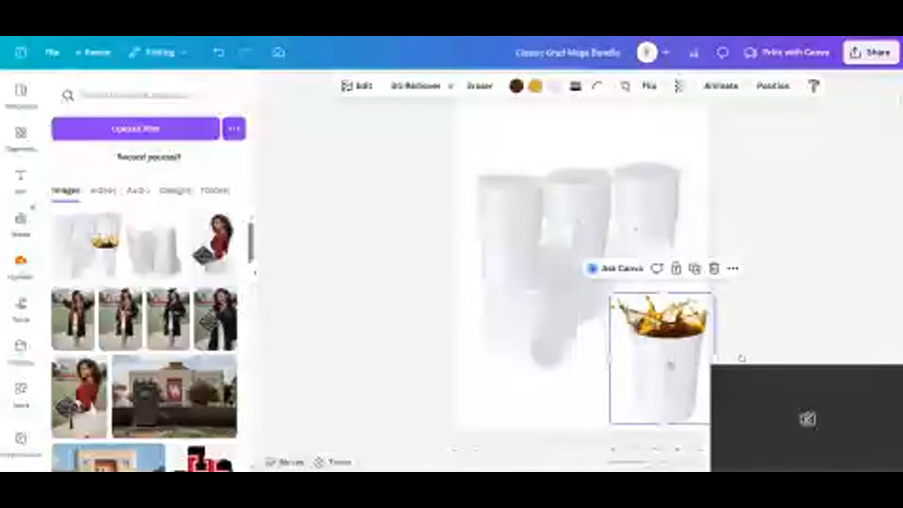
pyautogui.click(521, 220)
pyautogui.moveTo(520, 220); pyautogui.dragTo(521, 85)
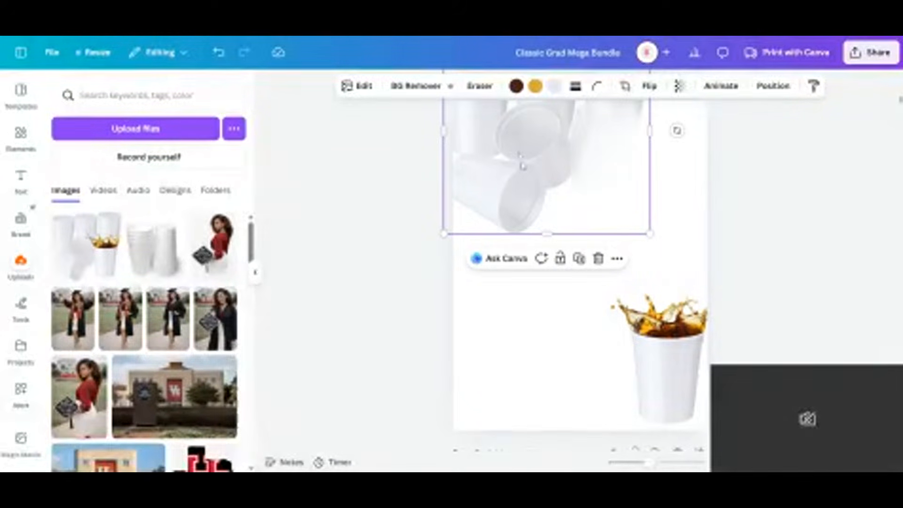
pyautogui.press('Delete')
pyautogui.click(673, 388)
pyautogui.moveTo(673, 388); pyautogui.dragTo(585, 307)
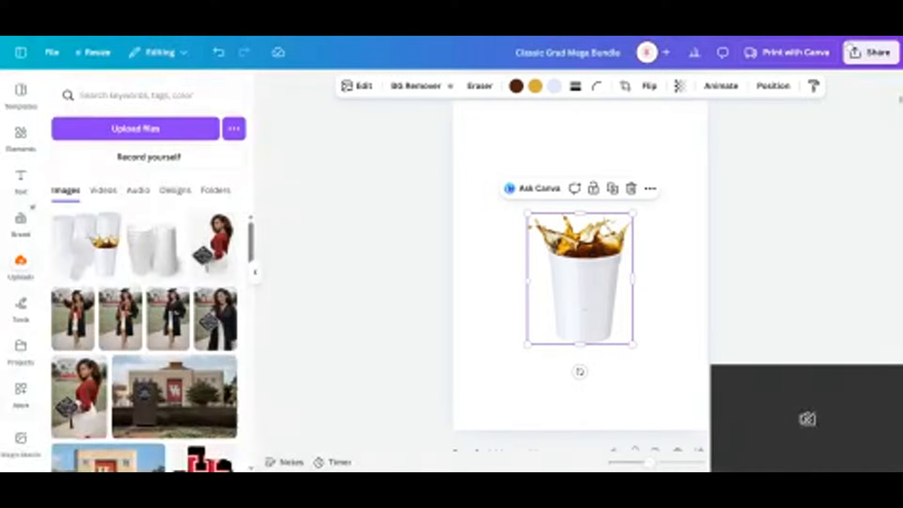
# - Enlarge the filled cup and shift it slightly so it sits near the centre of page 5
pyautogui.scroll(3, 767, 192)
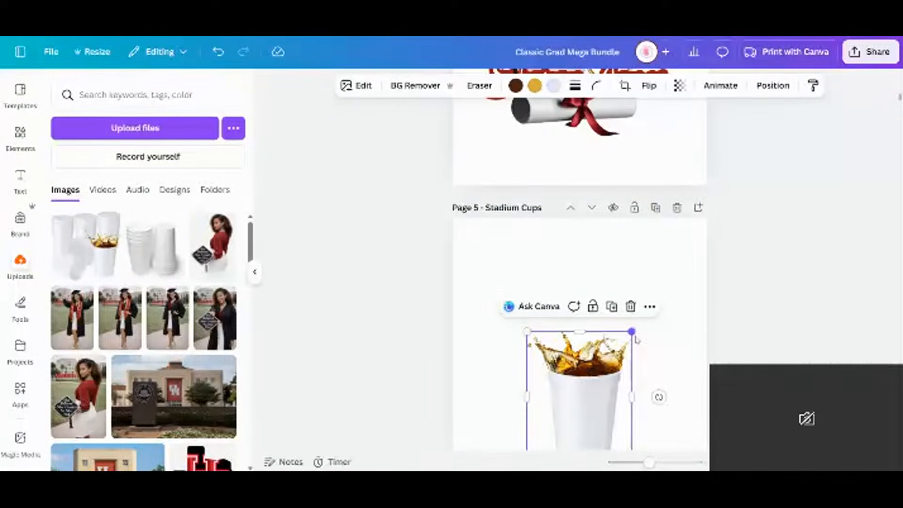
pyautogui.moveTo(632, 332); pyautogui.dragTo(669, 282)
pyautogui.moveTo(611, 369); pyautogui.dragTo(581, 379)
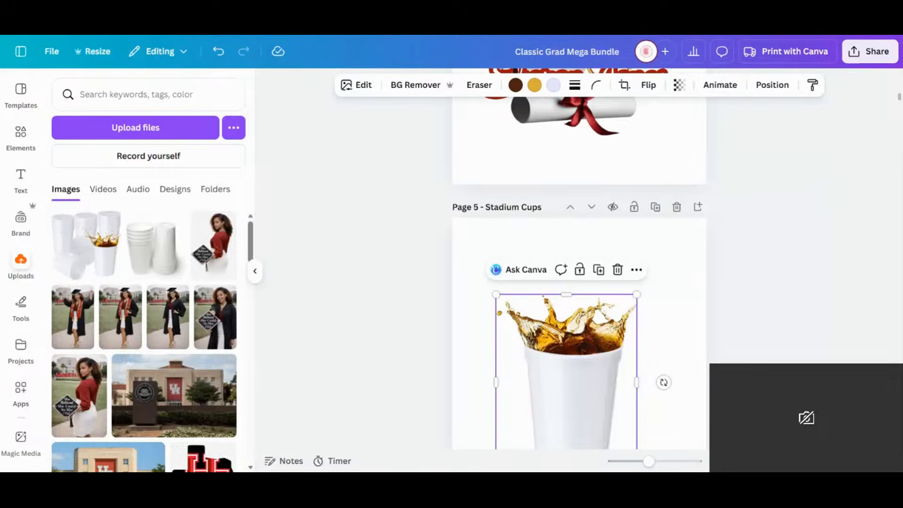
# - Paste the copied empty cup image onto page 5, crop off its blank upper area and move it over the splash
pyautogui.rightClick(475, 264)
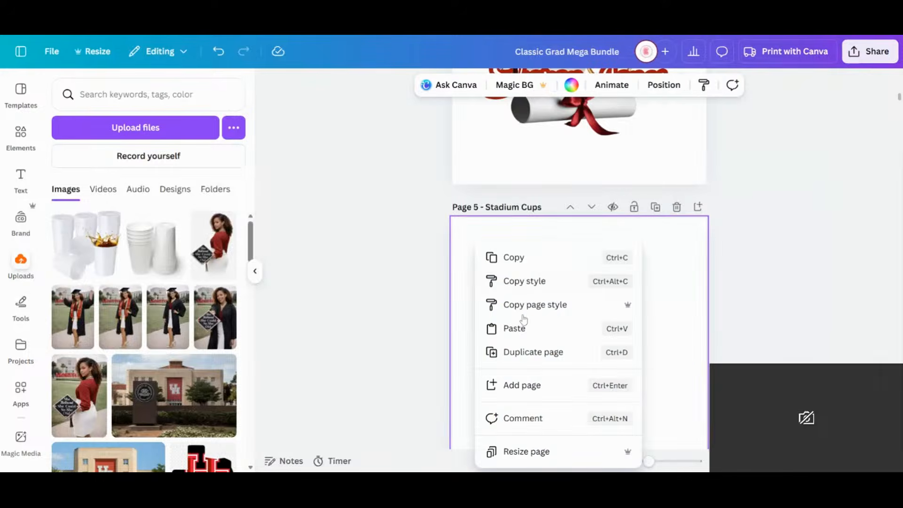
pyautogui.click(517, 329)
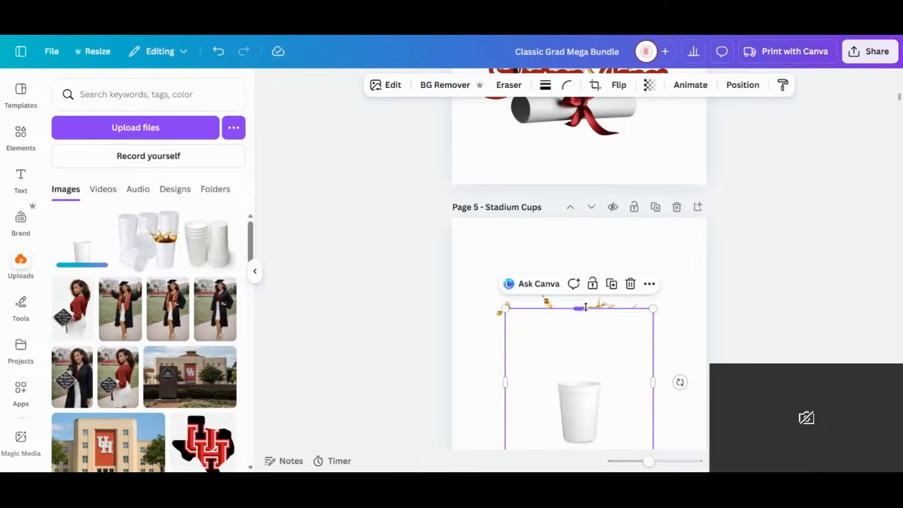
pyautogui.moveTo(585, 307); pyautogui.dragTo(586, 375)
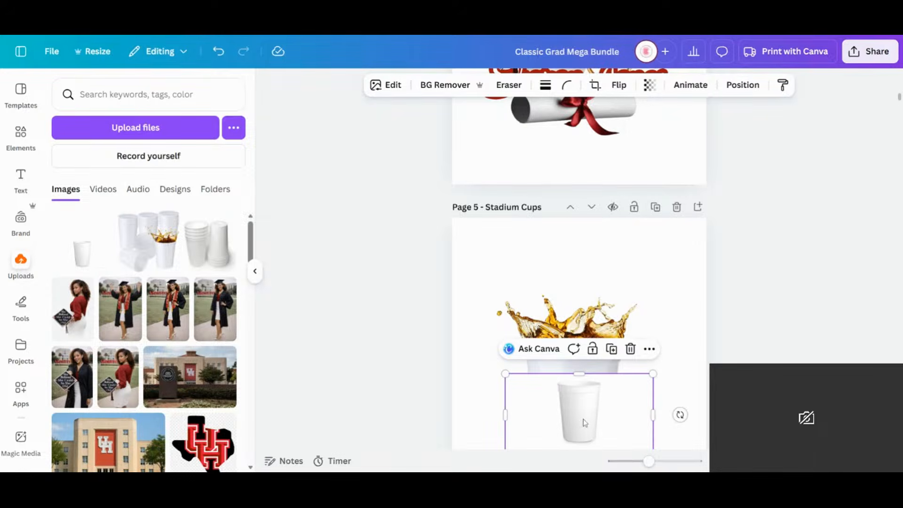
pyautogui.click(625, 418)
pyautogui.moveTo(589, 411); pyautogui.dragTo(561, 306)
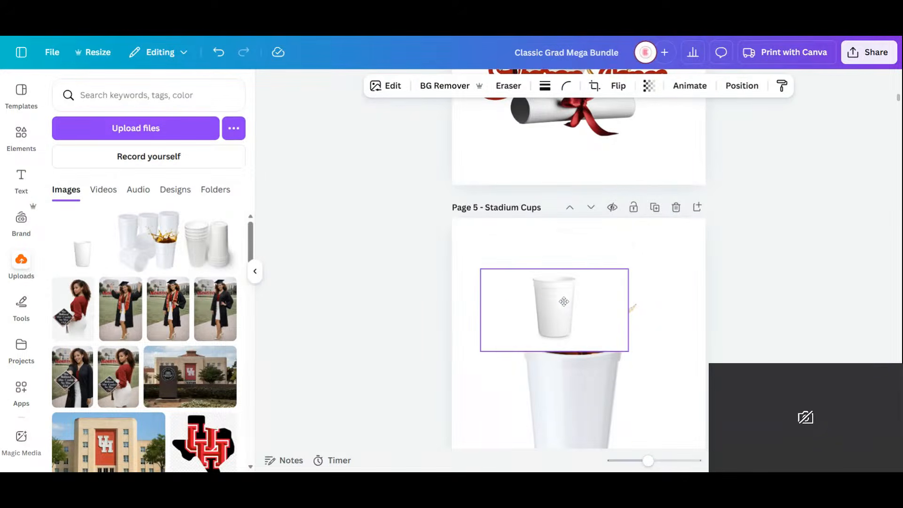
# - Crop the blank sides of the empty cup image and place it to the left of the filled cup
pyautogui.click(632, 305)
pyautogui.click(563, 316)
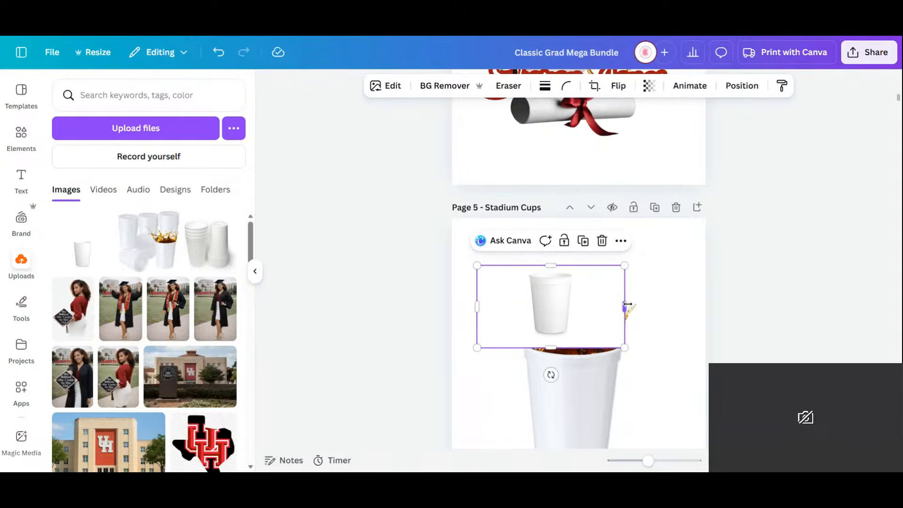
pyautogui.moveTo(626, 305); pyautogui.dragTo(579, 307)
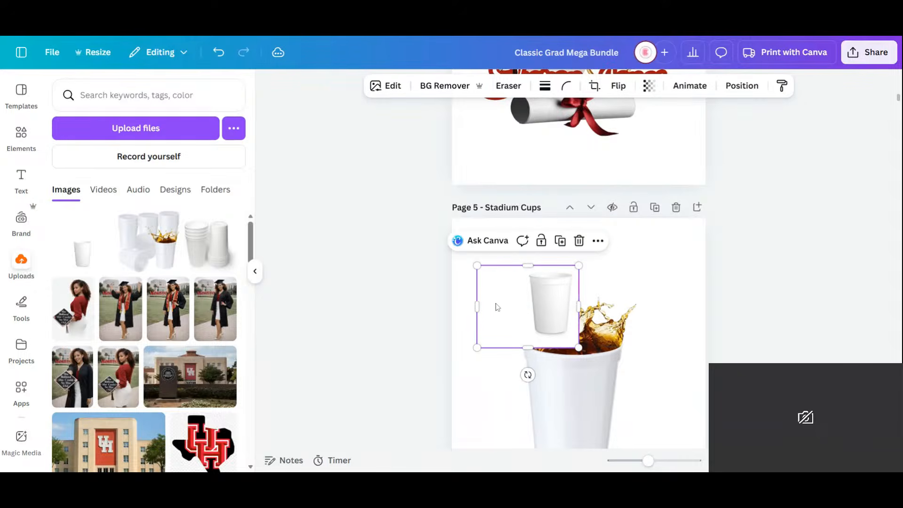
pyautogui.moveTo(476, 306); pyautogui.dragTo(524, 304)
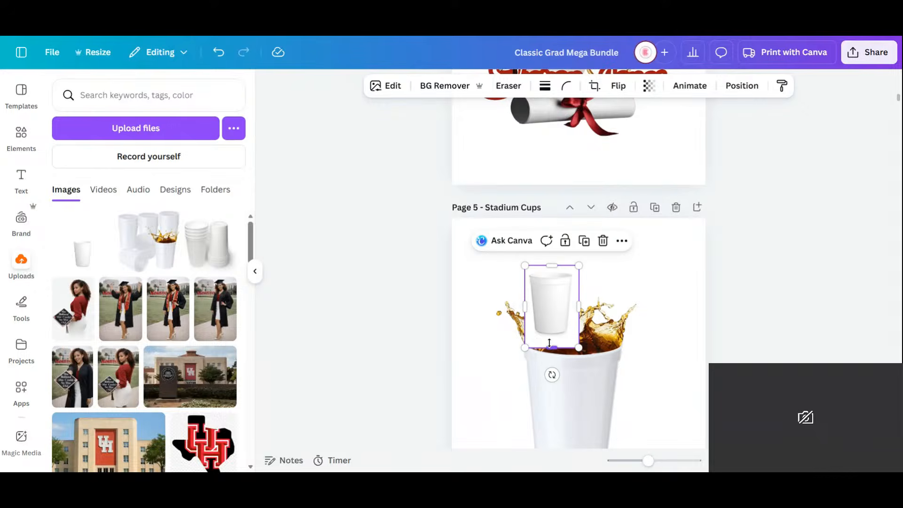
pyautogui.moveTo(551, 348); pyautogui.dragTo(491, 351)
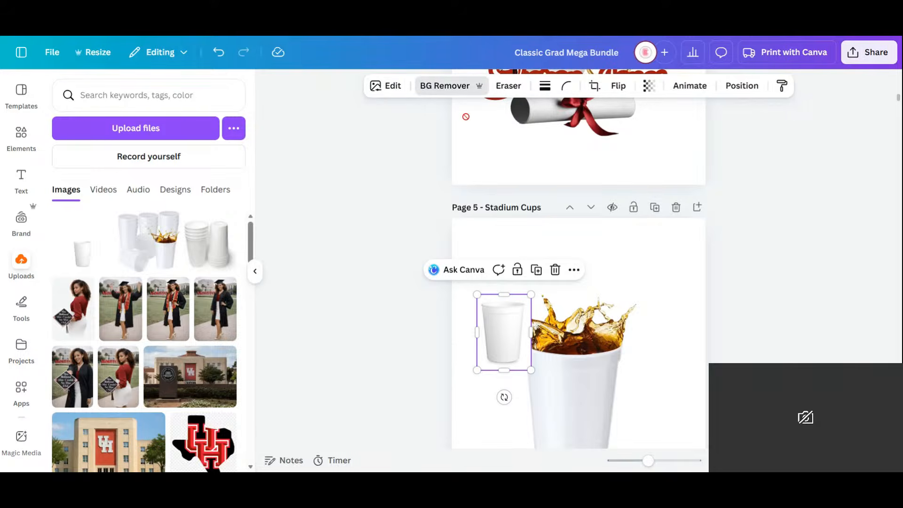
# - Remove the empty cup's background and enlarge it to match the filled cup, arranging the two cups side by side
pyautogui.click(445, 85)
pyautogui.click(582, 396)
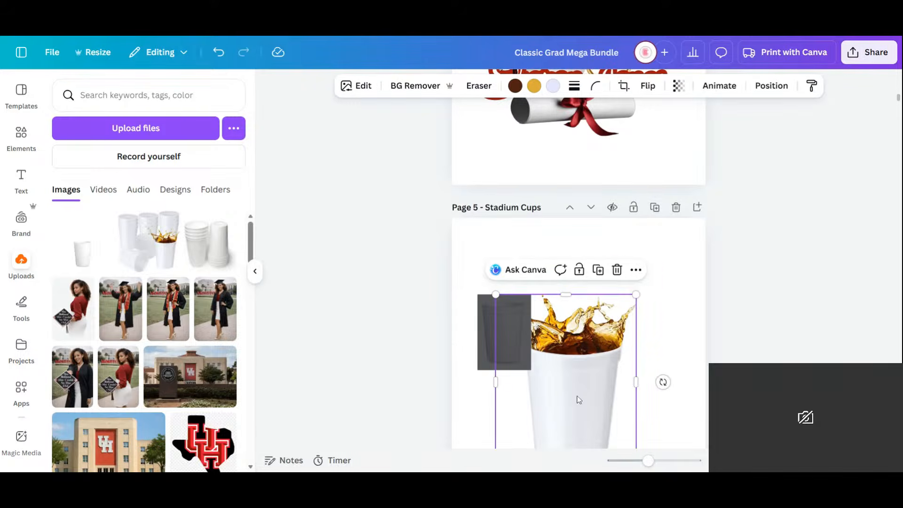
pyautogui.moveTo(580, 397); pyautogui.dragTo(639, 347)
pyautogui.click(518, 344)
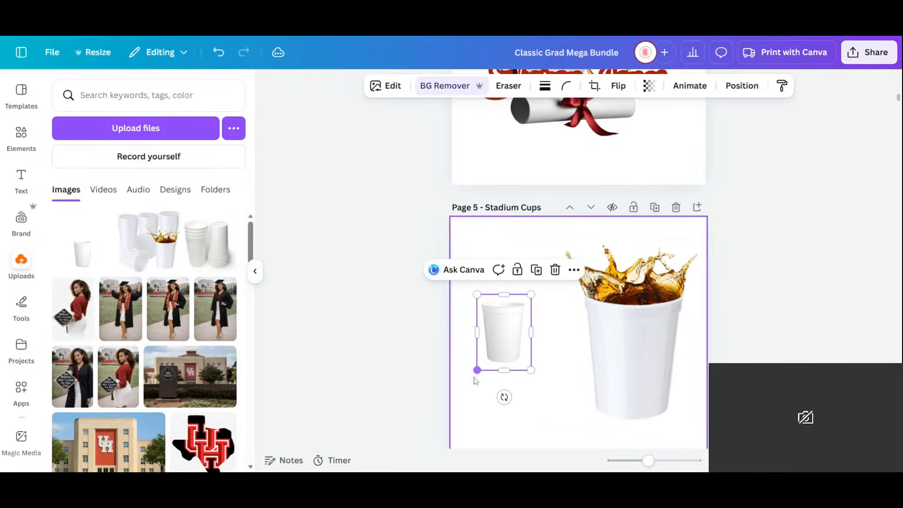
pyautogui.moveTo(477, 370); pyautogui.dragTo(417, 455)
pyautogui.moveTo(489, 394); pyautogui.dragTo(525, 368)
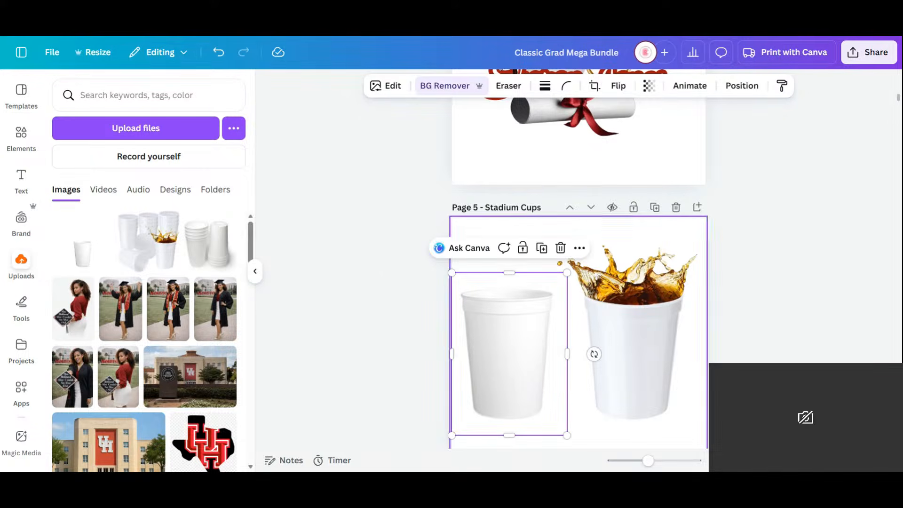
# - Nudge the filled cup closer to the empty cup and slightly lower on page 5
pyautogui.moveTo(643, 347); pyautogui.dragTo(641, 339)
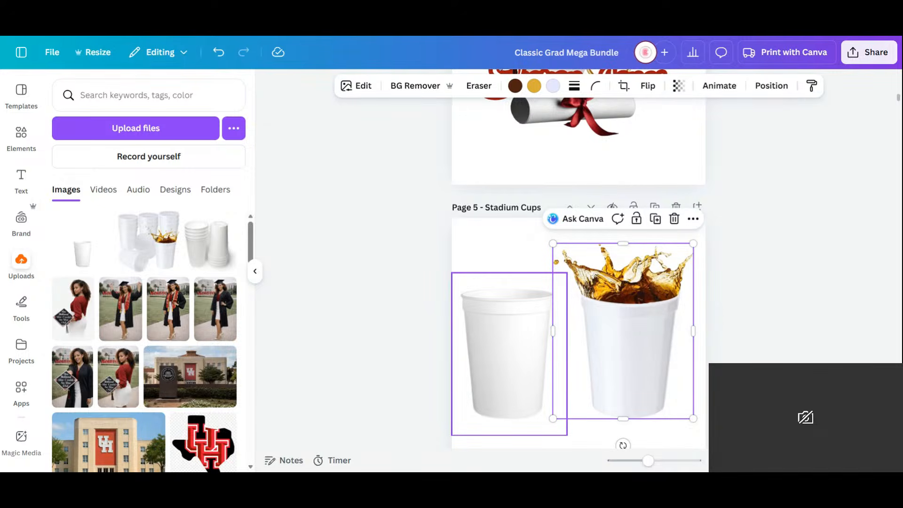
pyautogui.click(764, 347)
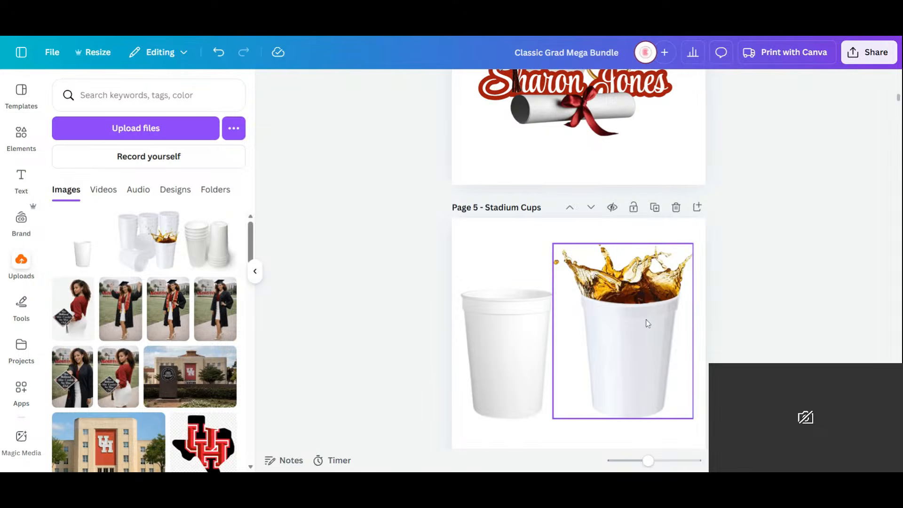
pyautogui.moveTo(646, 321); pyautogui.dragTo(648, 331)
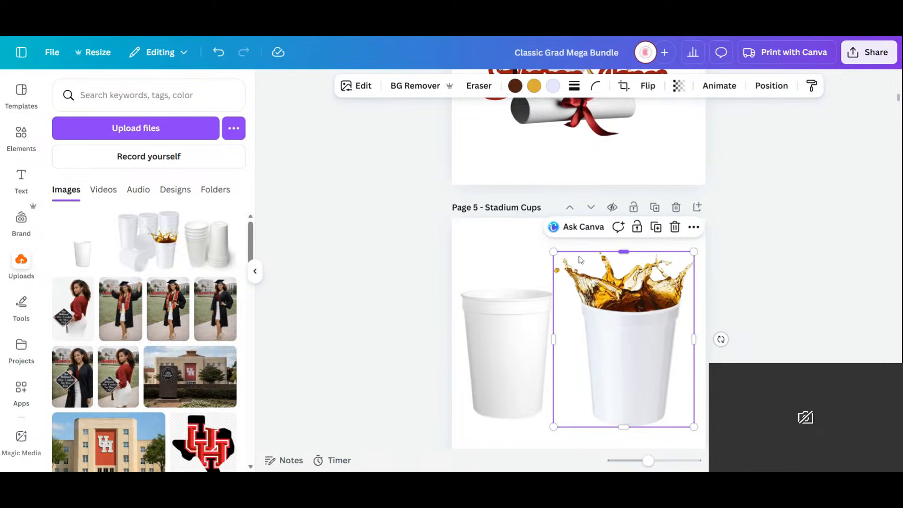
pyautogui.click(487, 373)
pyautogui.moveTo(487, 373); pyautogui.dragTo(484, 121)
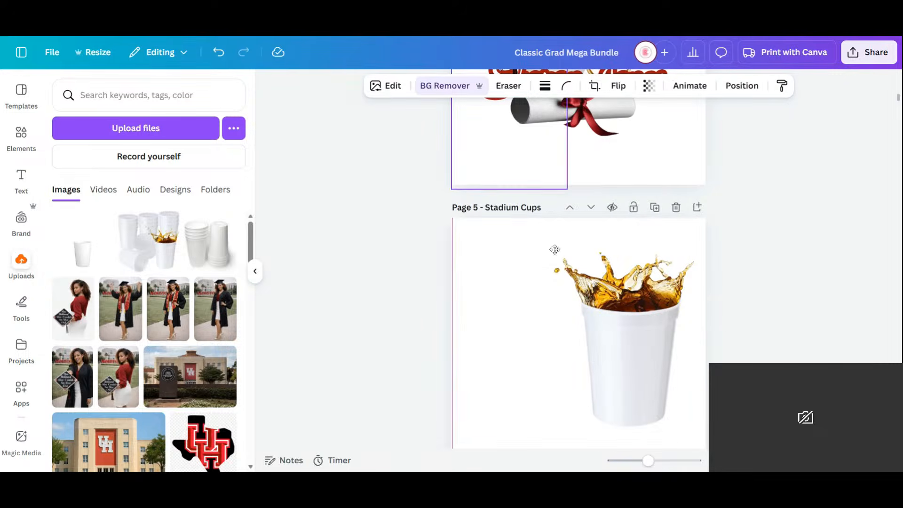
pyautogui.hotkey('ctrl', 'z')
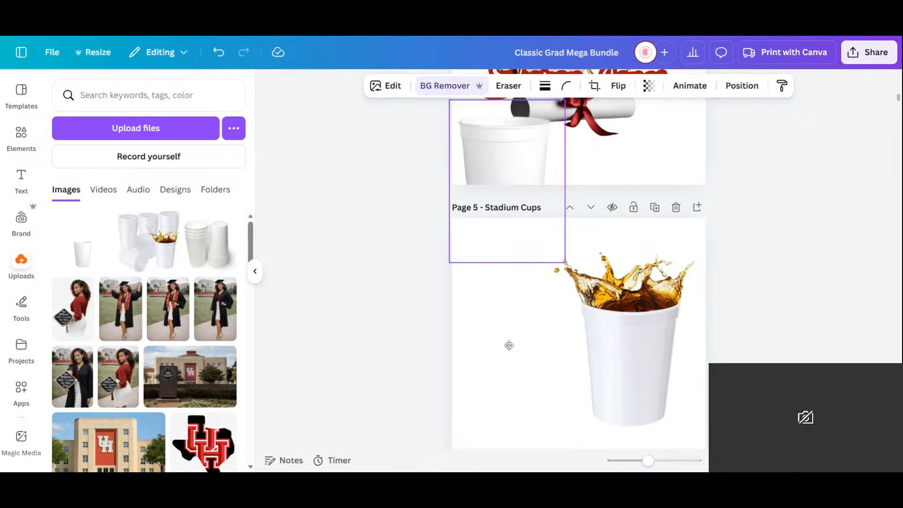
# - Switch to the ChatGPT conversation and attach the copied empty cup image to a new message
pyautogui.click(633, 300)
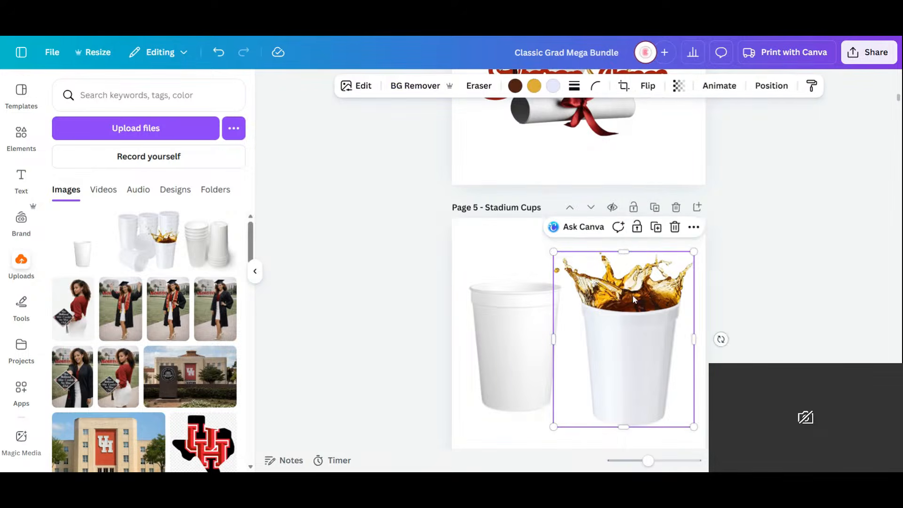
pyautogui.click(694, 227)
pyautogui.click(676, 74)
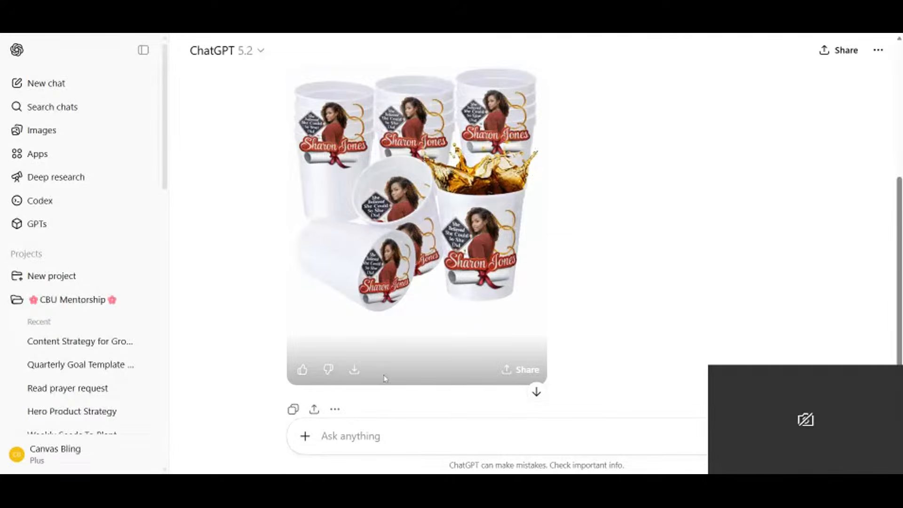
pyautogui.scroll(-2, 386, 377)
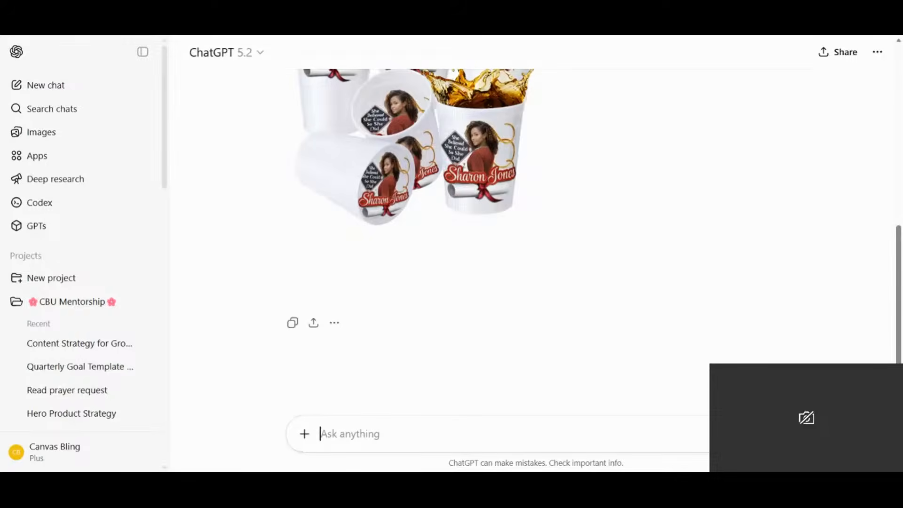
pyautogui.hotkey('ctrl', 'v')
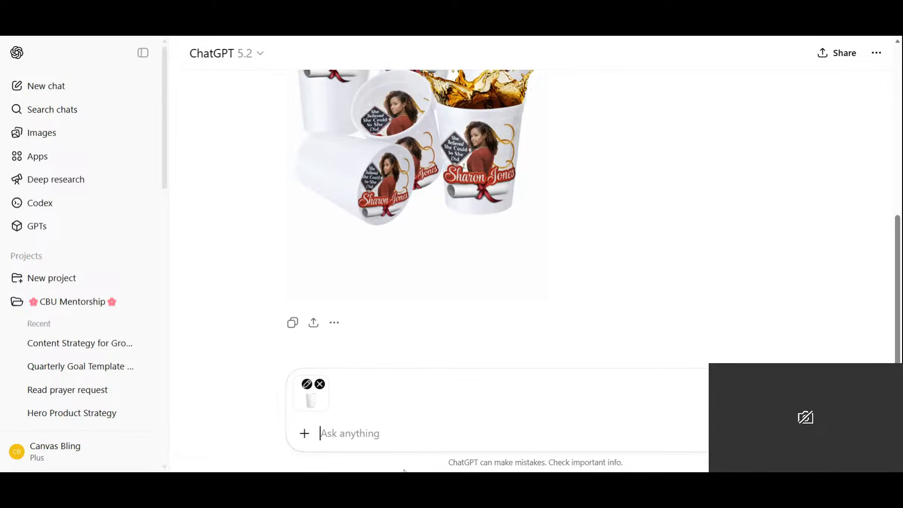
# - Write the prompt "Please add this logo on the front center of this cup" for the empty cup image
pyautogui.write('Please add ')
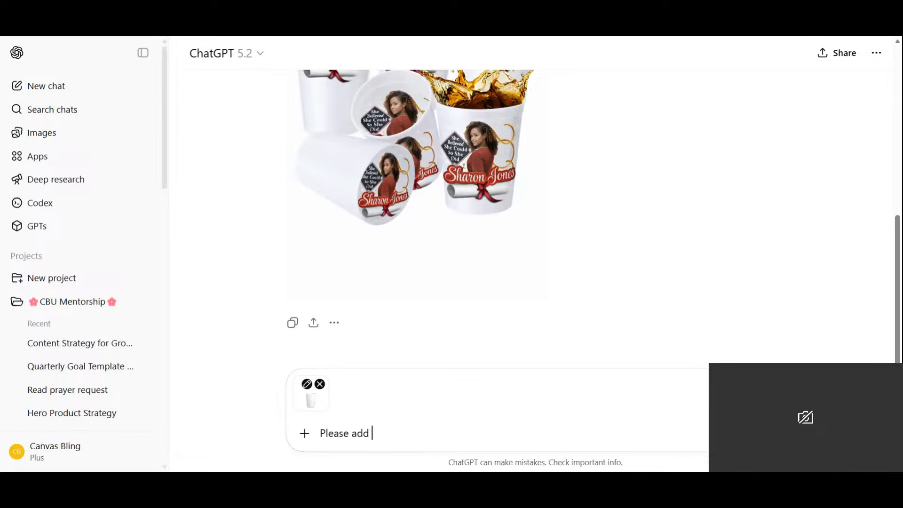
pyautogui.write('this log')
pyautogui.write('o on the f')
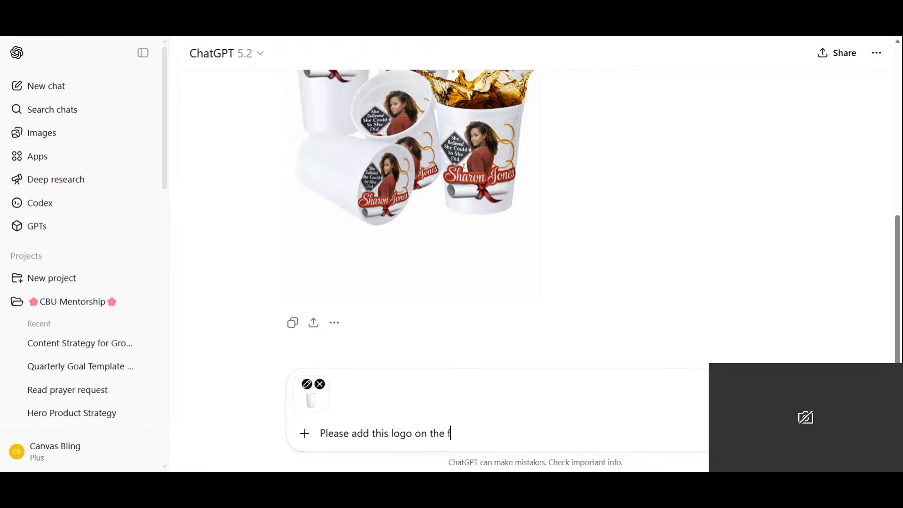
pyautogui.write('ront centers')
pyautogui.press('BackSpace')
pyautogui.write('od')
pyautogui.press('BackSpace')
pyautogui.write('f this cup')
# - Attach the page 4 graduation design as the logo and submit the cup request
pyautogui.click(306, 434)
pyautogui.click(349, 286)
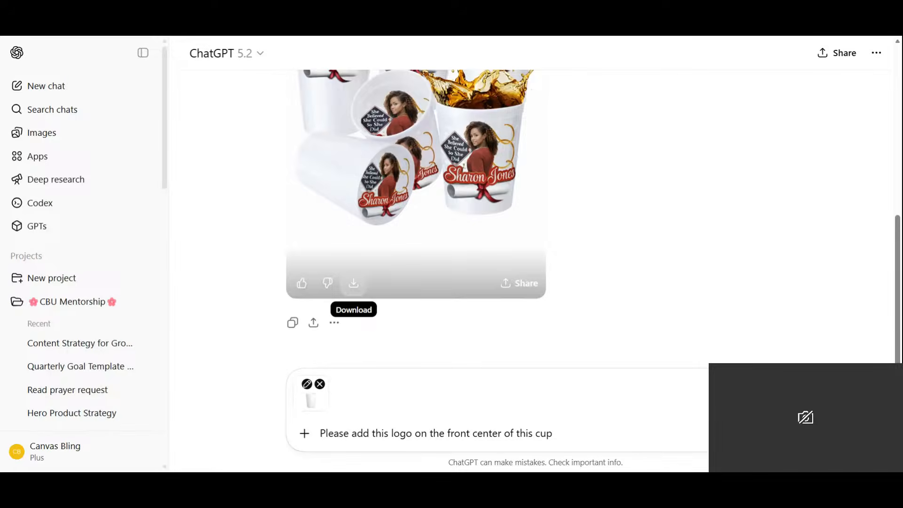
pyautogui.click(613, 411)
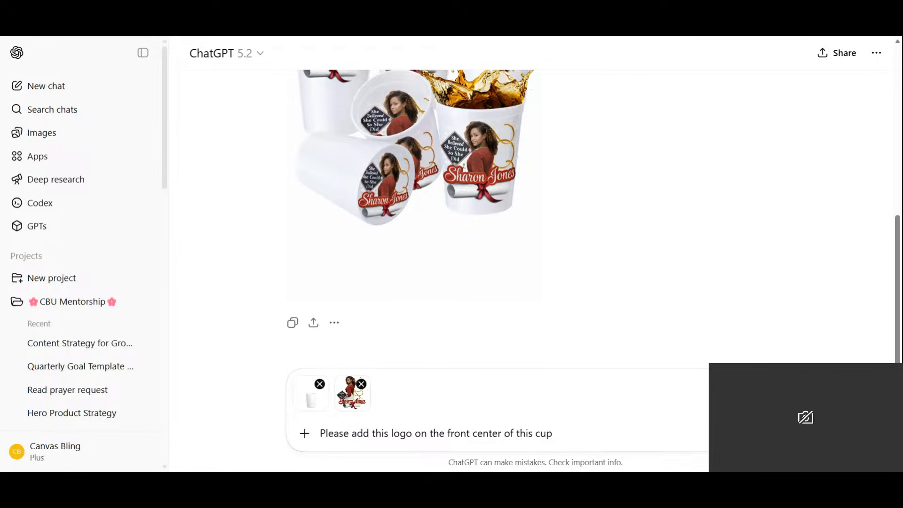
pyautogui.press('Return')
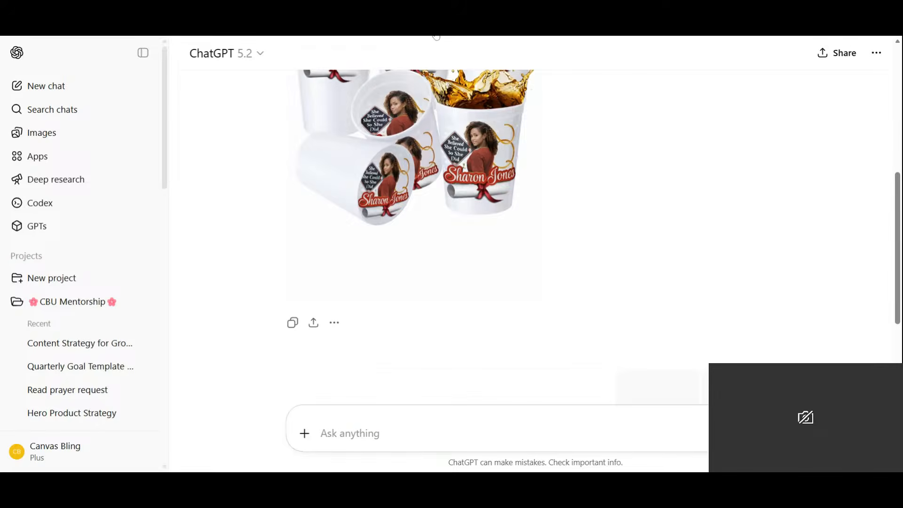
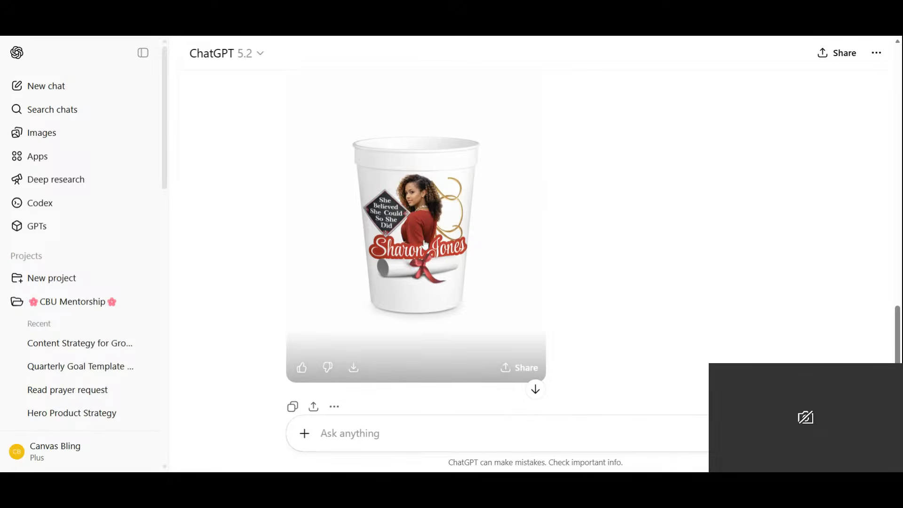
# - Download the generated empty cup mockup and attach the blank filled cup image to a new message
pyautogui.click(353, 371)
pyautogui.click(305, 433)
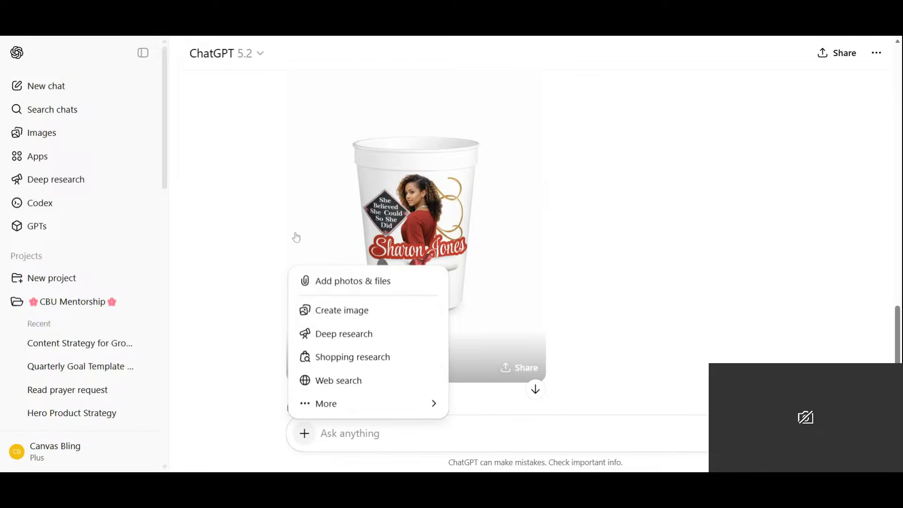
pyautogui.click(348, 285)
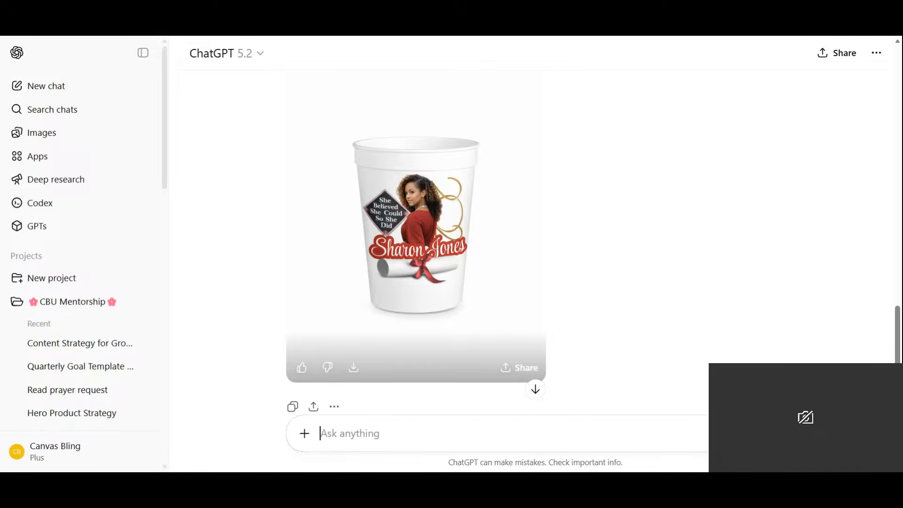
pyautogui.hotkey('ctrl', 'v')
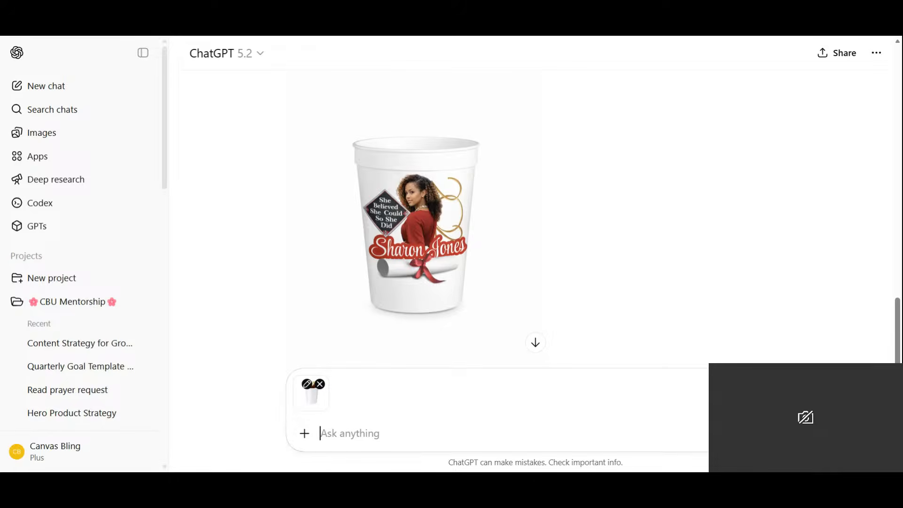
# - Attach the page 4 graduation design alongside the filled cup image in the message
pyautogui.click(306, 434)
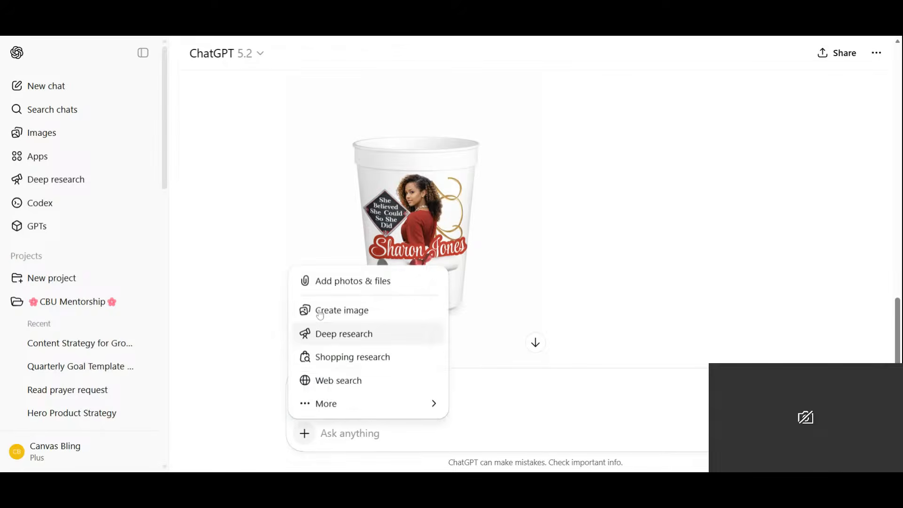
pyautogui.click(328, 286)
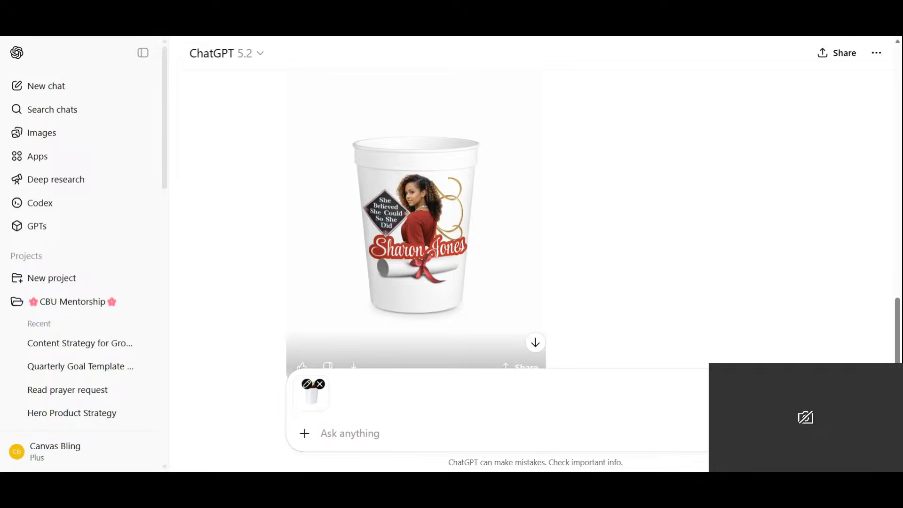
pyautogui.hotkey('ctrl', 'v')
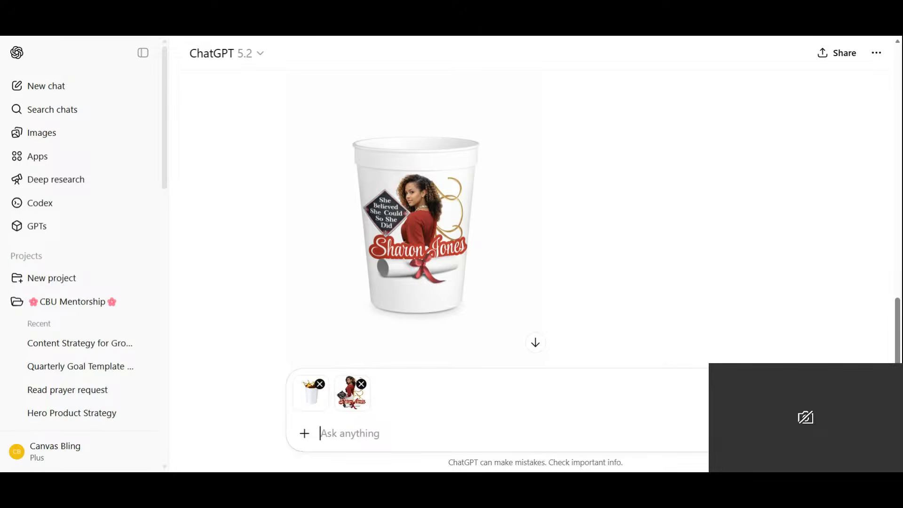
# - Write and submit the prompt "Please add this logo to the front centered on this cup"
pyautogui.write('Please add the')
pyautogui.press('BackSpace')
pyautogui.write('is')
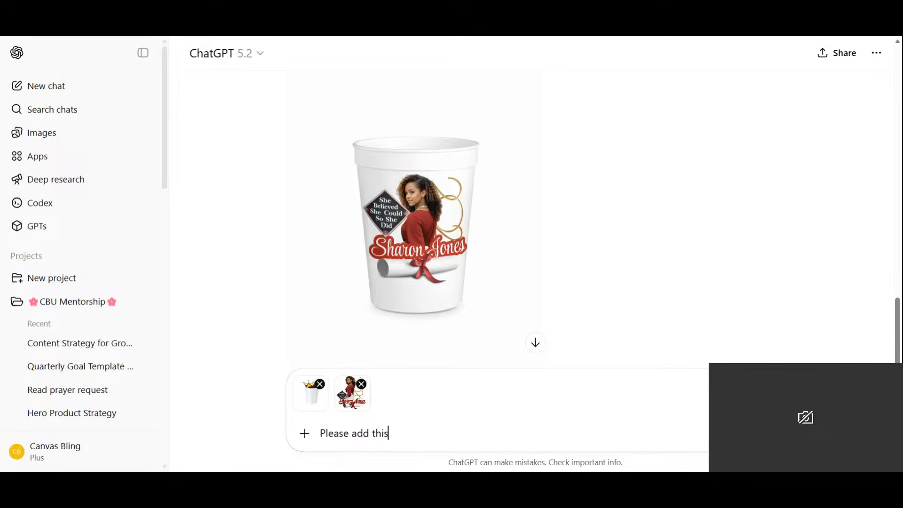
pyautogui.write(' logo to the front ')
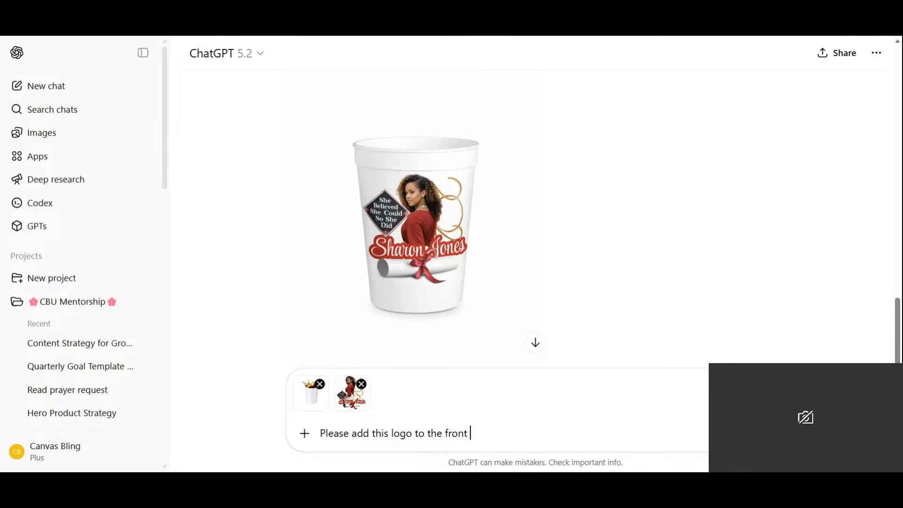
pyautogui.write('centered on this ')
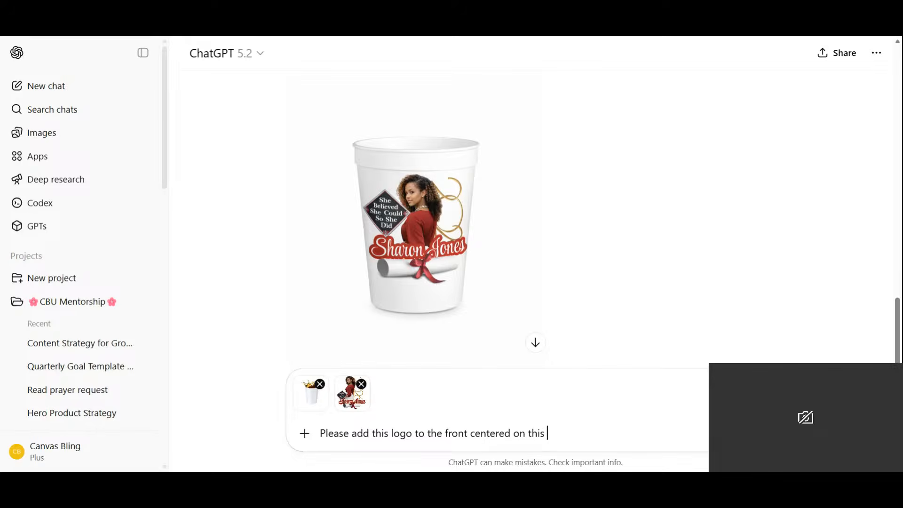
pyautogui.write('cup')
pyautogui.press('Return')
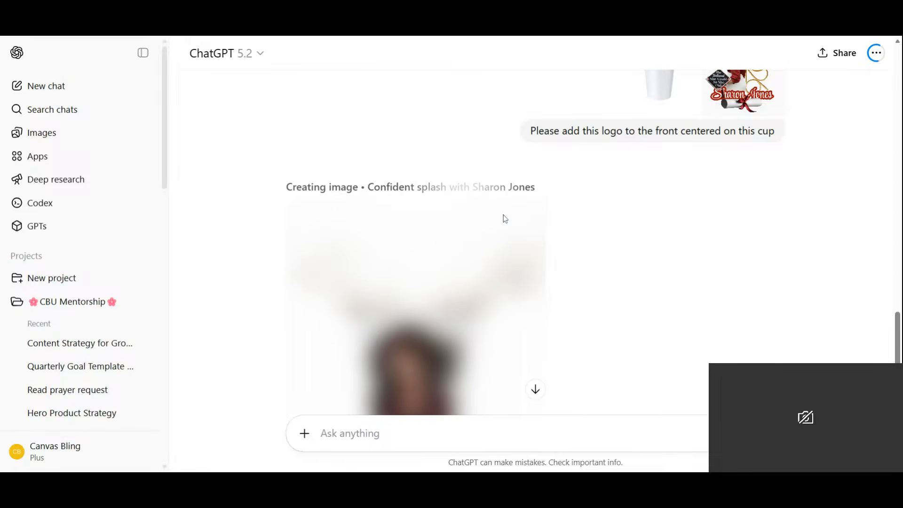
# - Download the generated filled cup mockup with the graduation design
pyautogui.moveTo(896, 324); pyautogui.dragTo(897, 343)
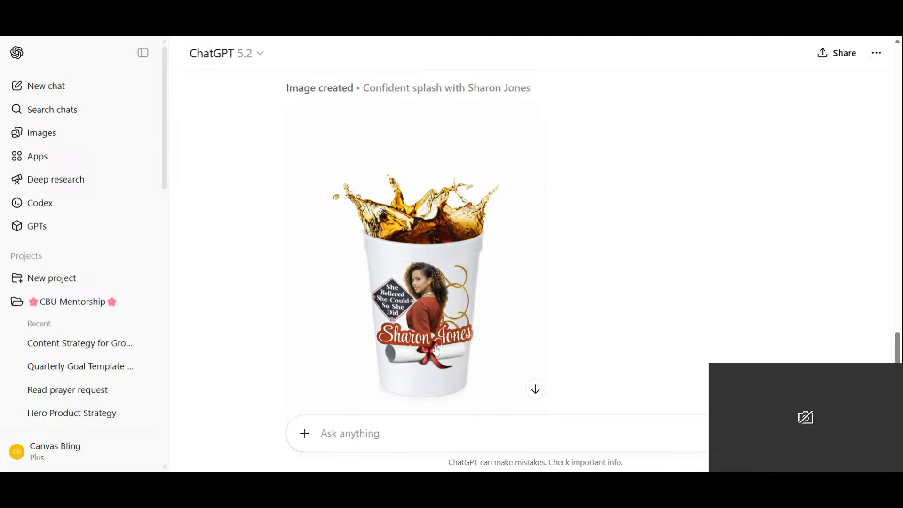
pyautogui.scroll(-4, 436, 351)
pyautogui.click(354, 279)
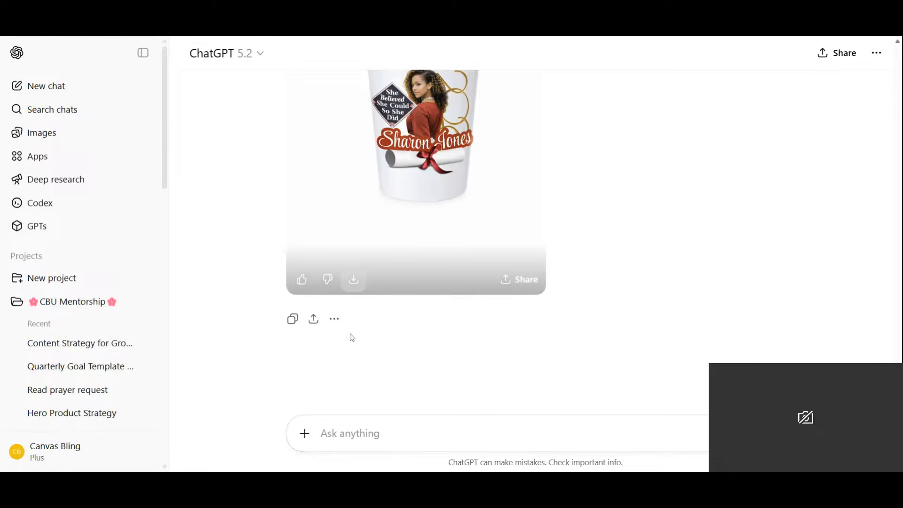
# - Attach the saved cup mockups to a new message and keep only the empty printed cup, removing the filled one
pyautogui.click(305, 435)
pyautogui.click(358, 282)
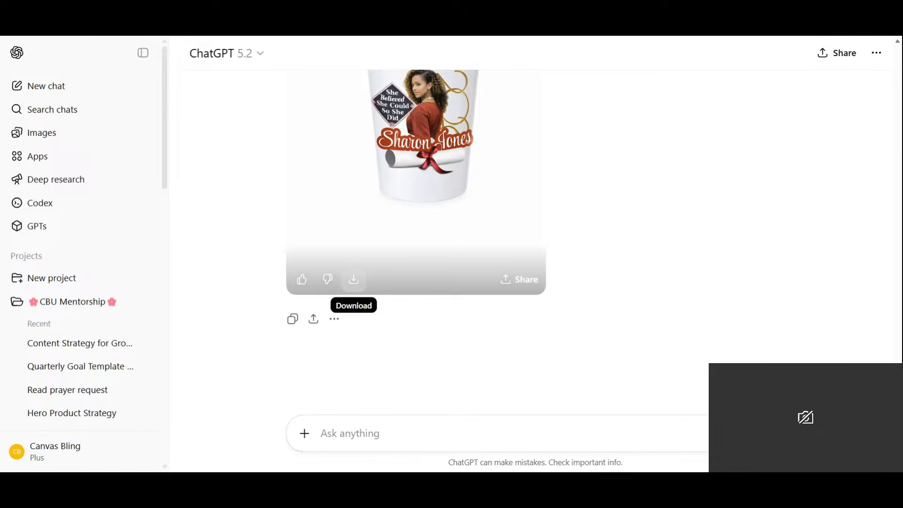
pyautogui.click(435, 261)
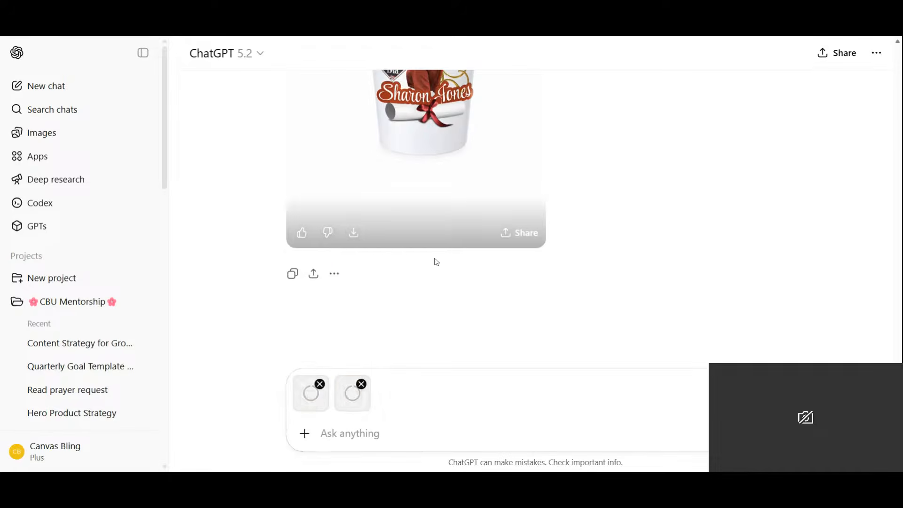
pyautogui.click(362, 384)
# - Write and submit the prompt "please create a stack of 12 cups" for the printed empty cup
pyautogui.write('ple')
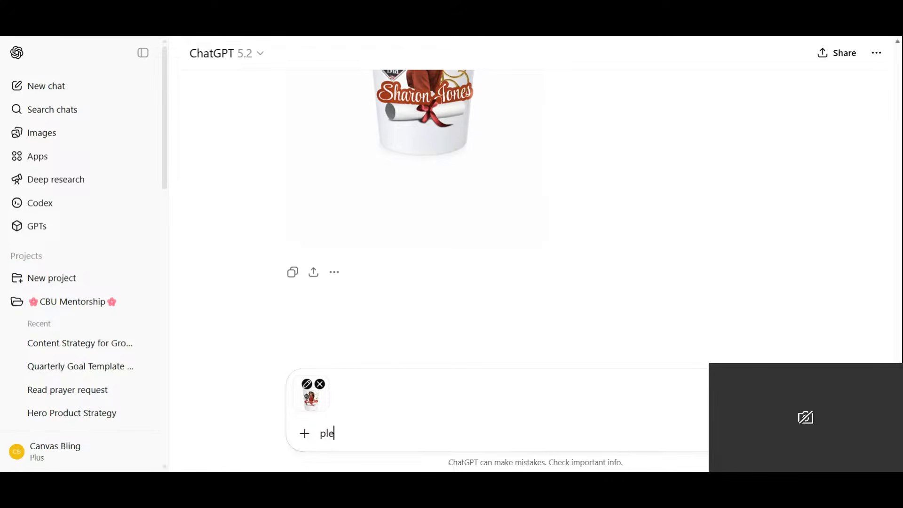
pyautogui.write('ase create a stack')
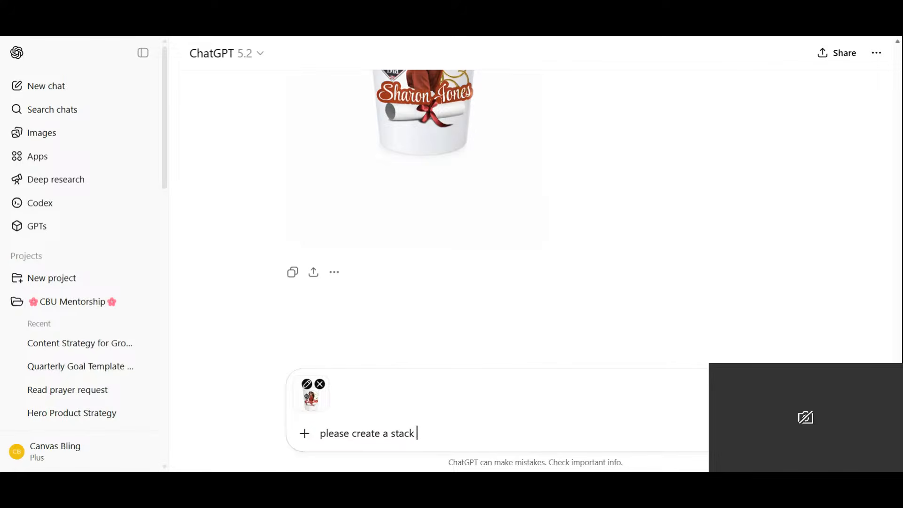
pyautogui.press('BackSpace')
pyautogui.press('BackSpace')
pyautogui.press('BackSpace')
pyautogui.press('BackSpace')
pyautogui.write('a stack of 12 cups')
pyautogui.press('Return')
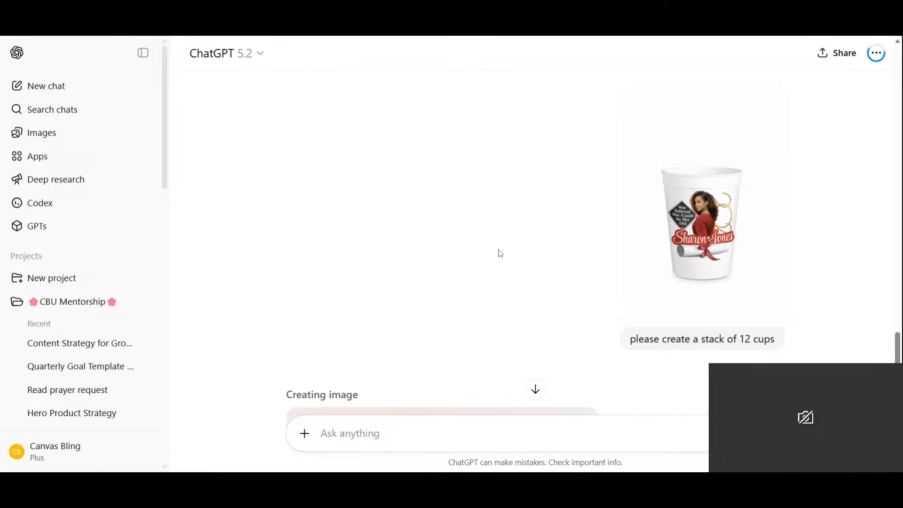
# - Ask for a correction of the generated cup stack with the prompt "remove the top logo"
pyautogui.scroll(-6, 499, 249)
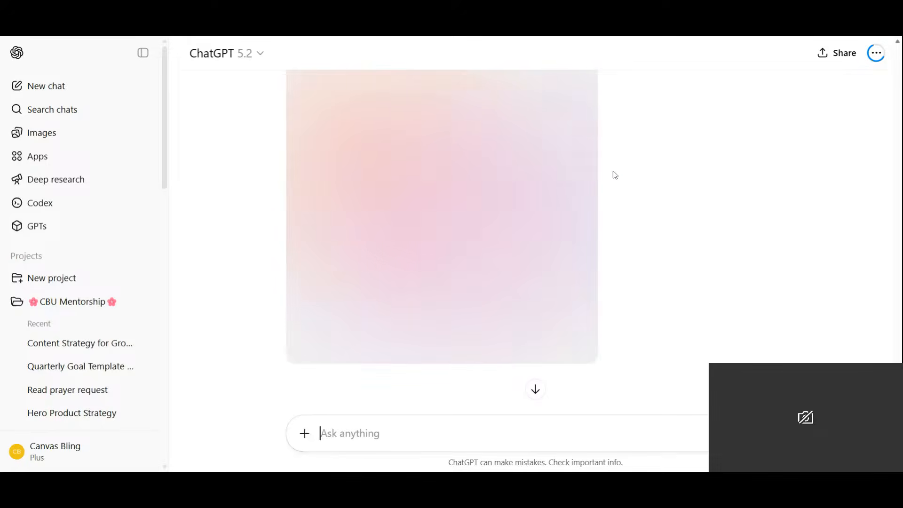
pyautogui.scroll(2, 615, 174)
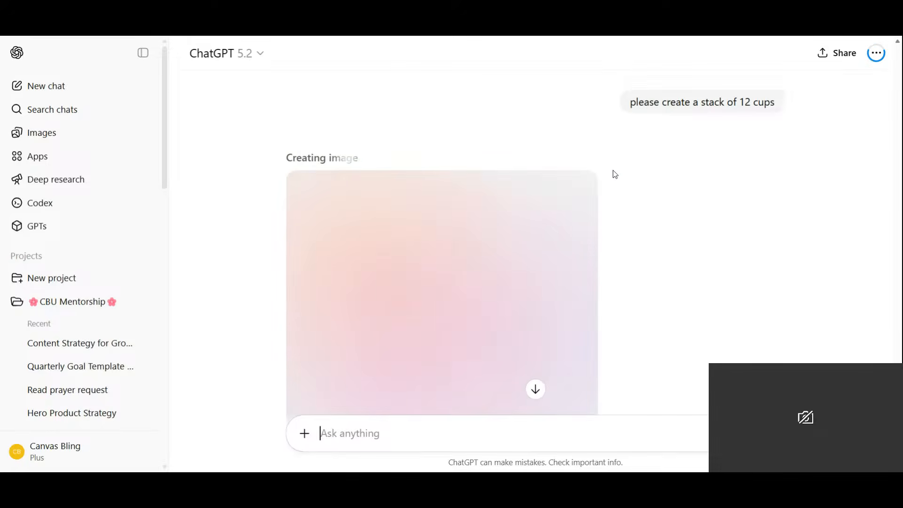
pyautogui.scroll(-2, 614, 176)
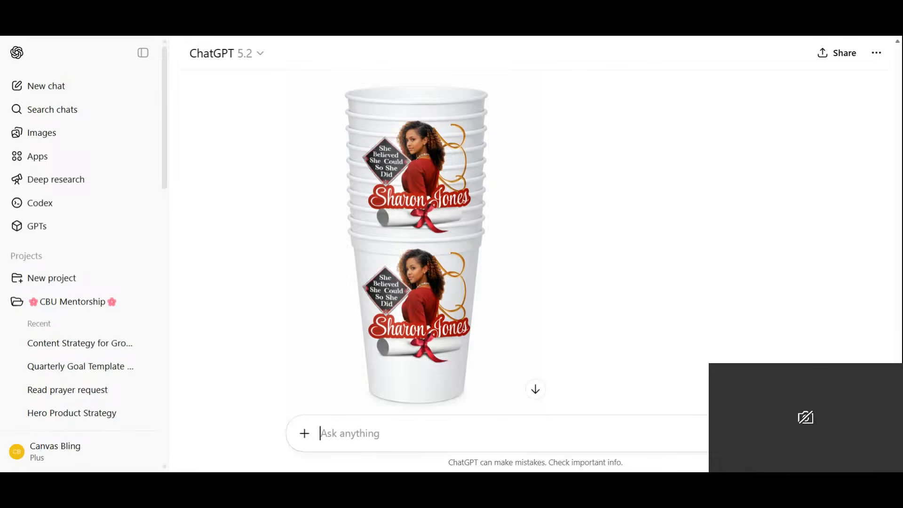
pyautogui.write('remove the top logo')
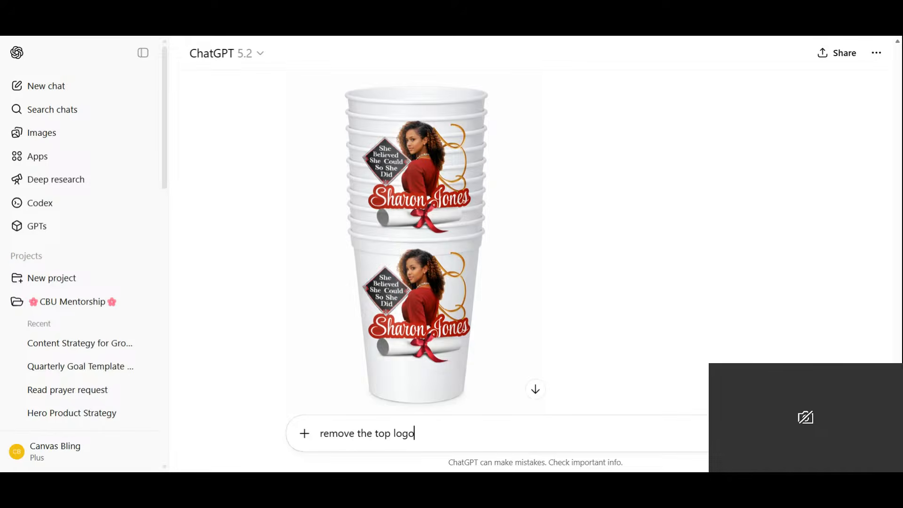
pyautogui.press('Return')
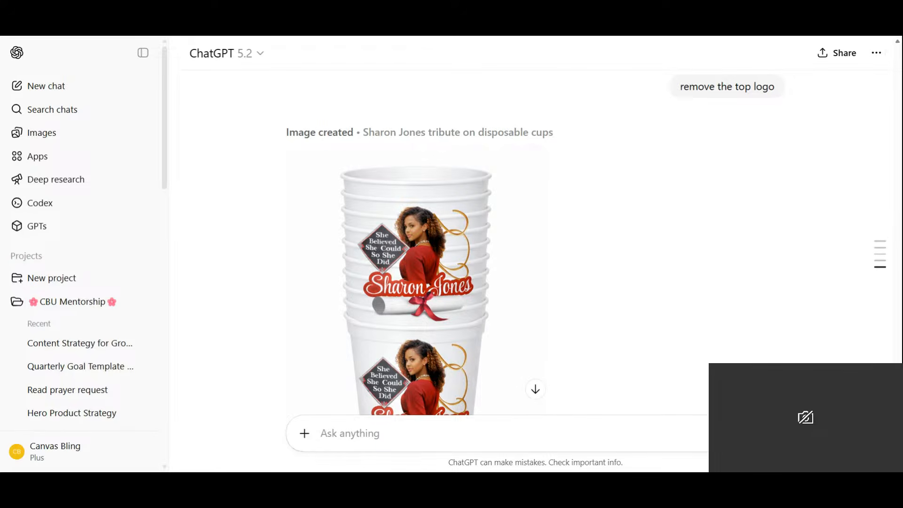
pyautogui.scroll(-2, 423, 243)
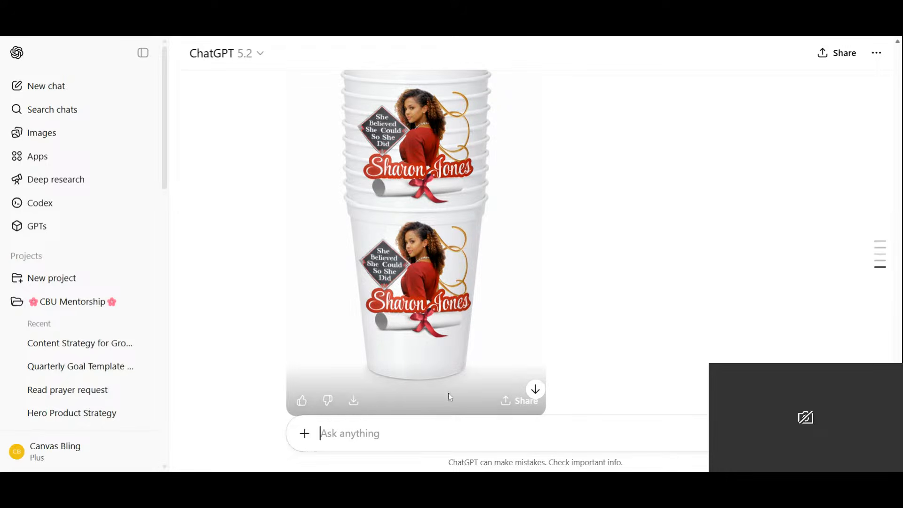
pyautogui.scroll(5, 480, 256)
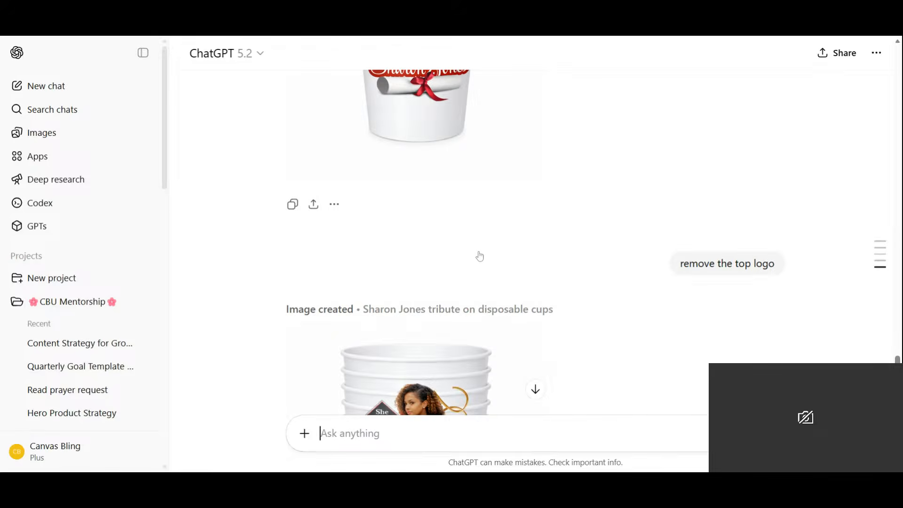
pyautogui.scroll(2, 480, 256)
pyautogui.scroll(-7, 478, 254)
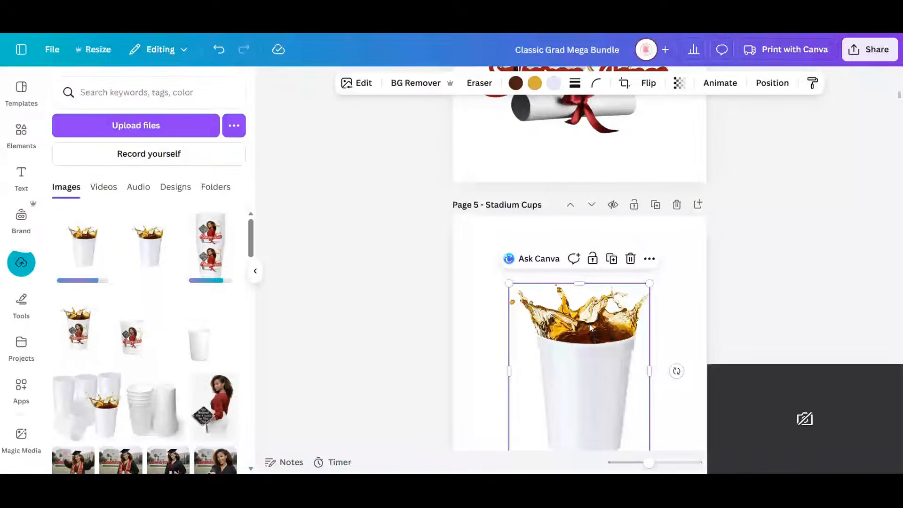
# - Switch to Canva, replace the blank filled cup on page 5 with the printed filled cup and add the printed cup stack
pyautogui.click(631, 259)
pyautogui.click(78, 330)
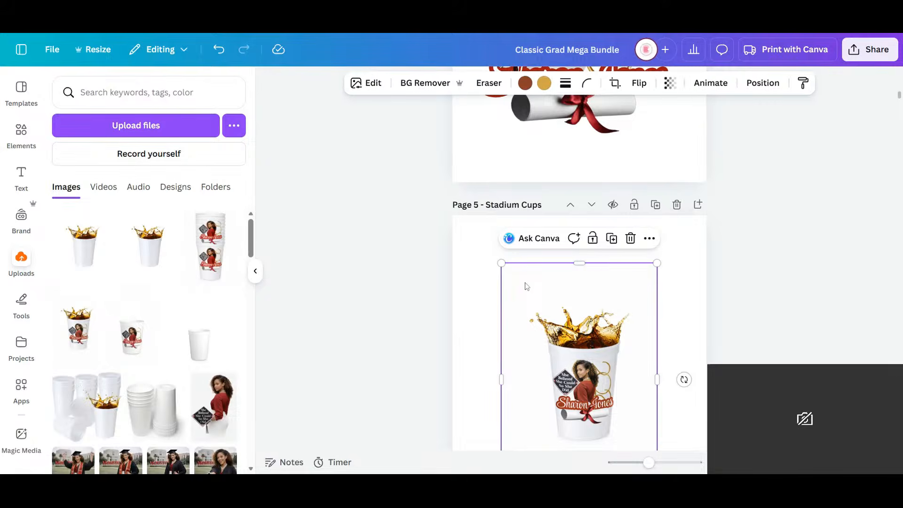
pyautogui.click(213, 243)
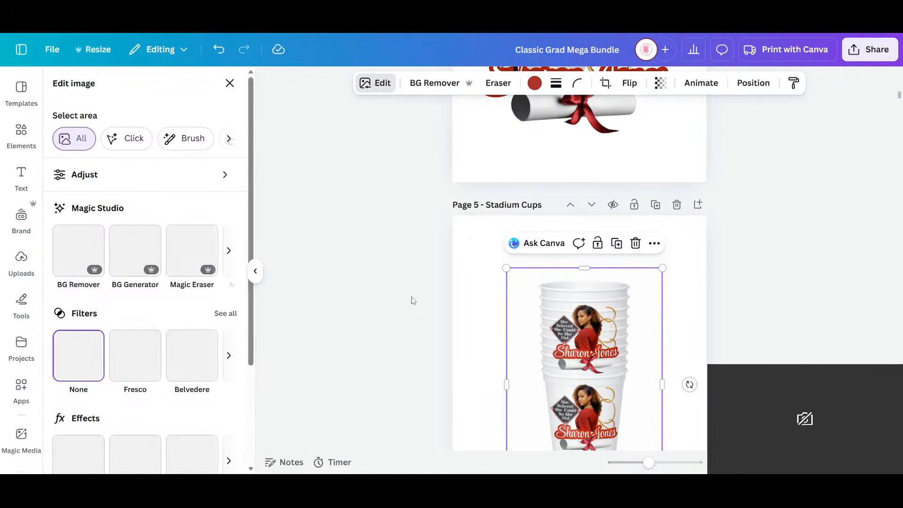
pyautogui.click(193, 262)
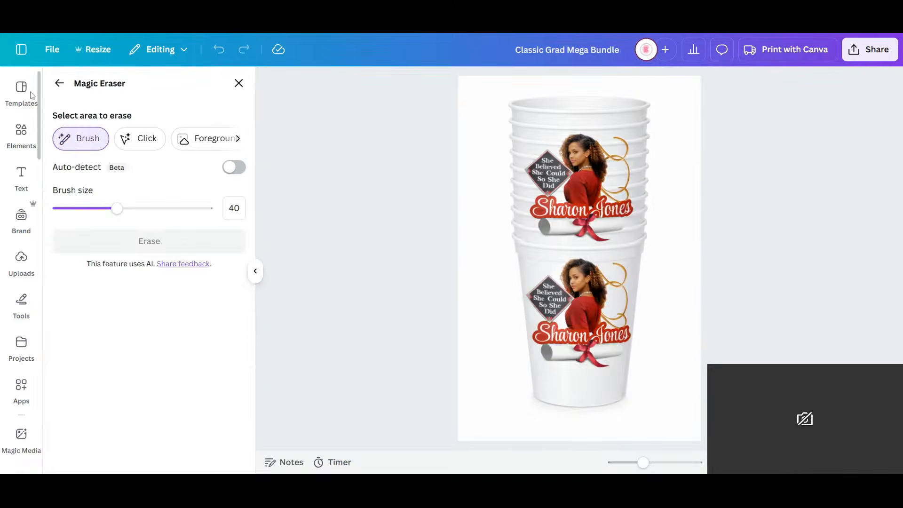
pyautogui.click(59, 83)
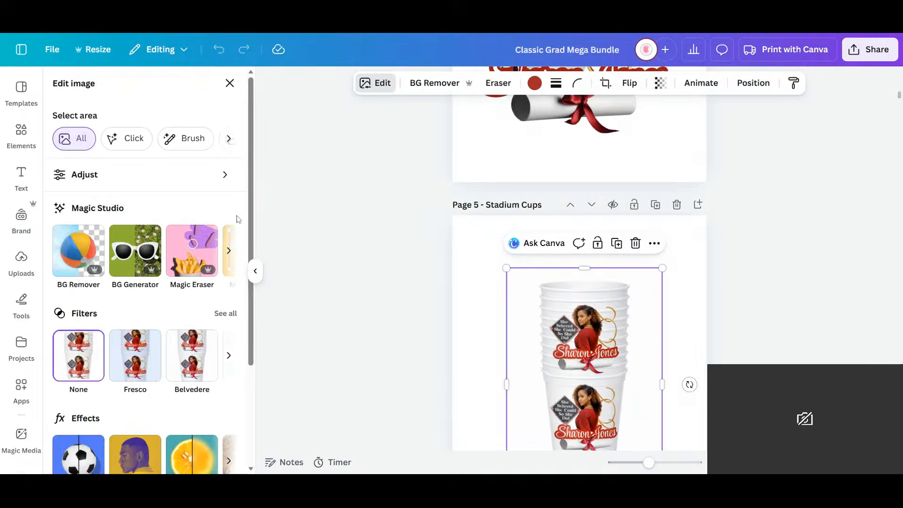
pyautogui.click(229, 252)
pyautogui.click(229, 252)
pyautogui.click(89, 250)
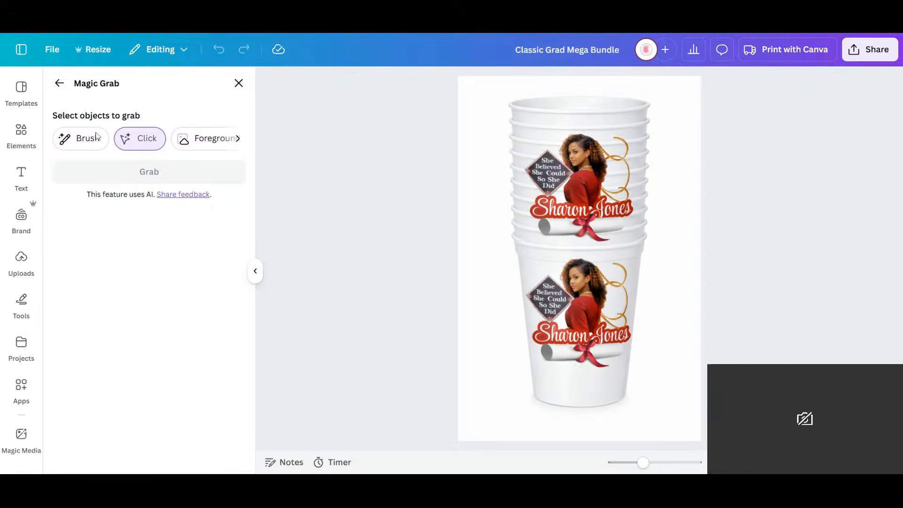
pyautogui.click(239, 84)
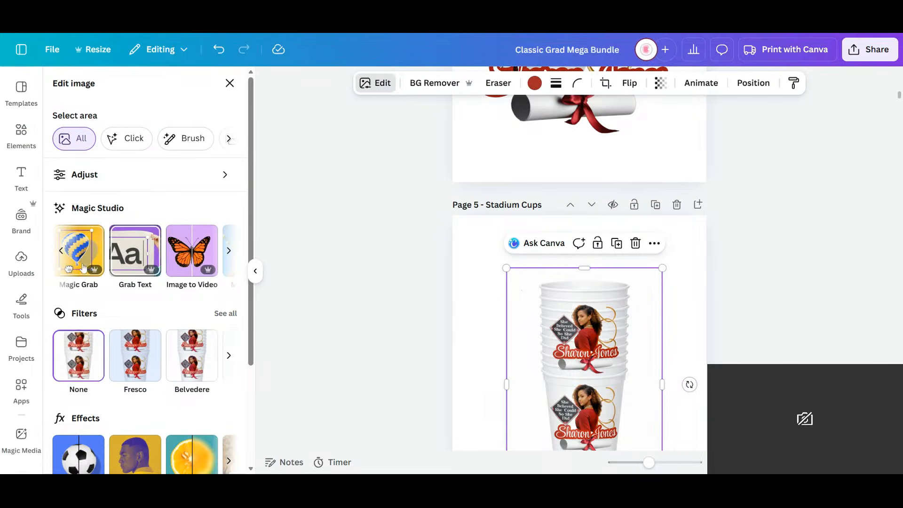
pyautogui.hscroll(3, 205, 254)
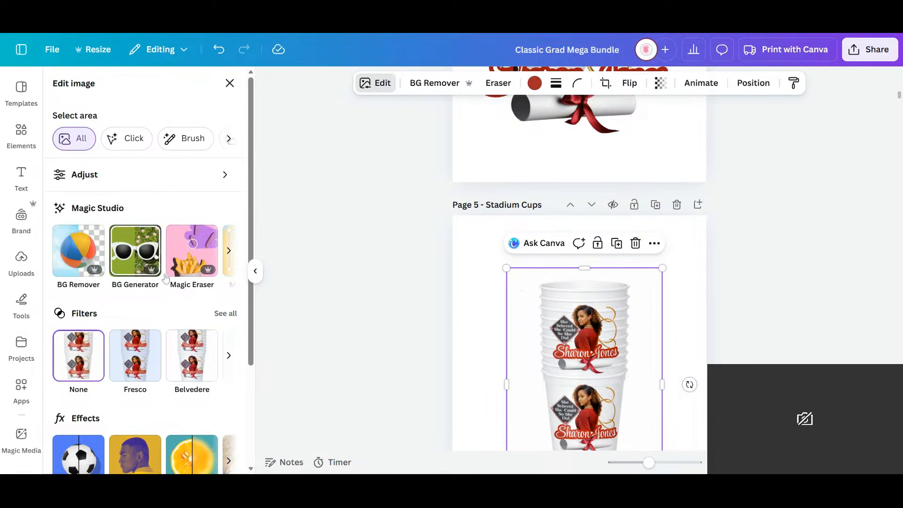
# - Erase the upper logo from the cup stack image using Magic Eraser with a brush size of 56
pyautogui.click(201, 259)
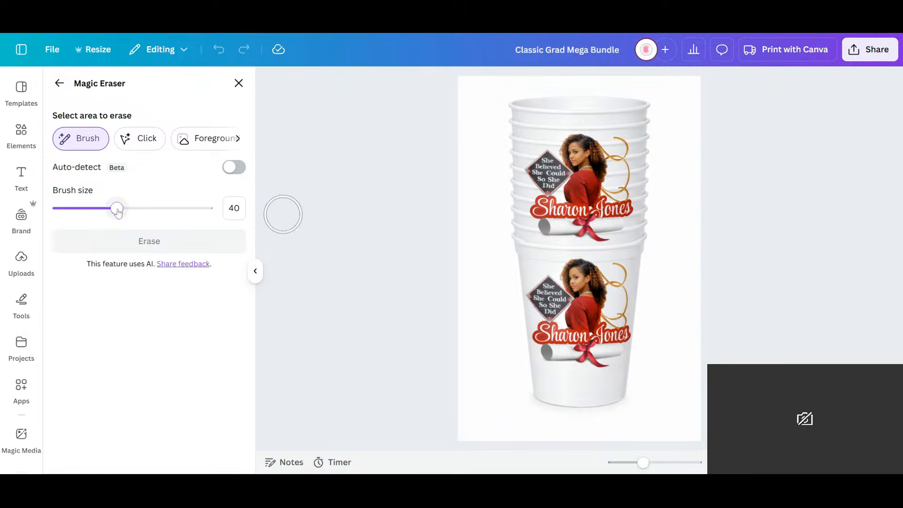
pyautogui.moveTo(117, 208); pyautogui.dragTo(141, 208)
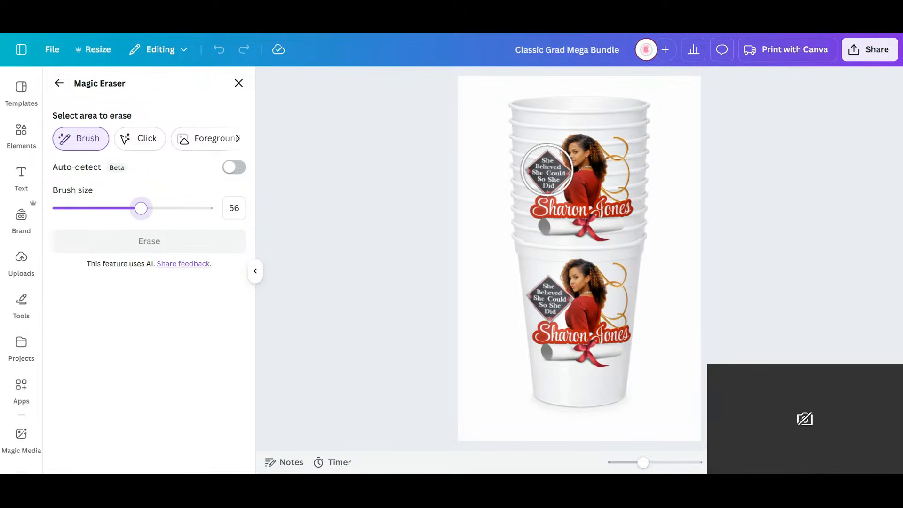
pyautogui.moveTo(543, 169)
pyautogui.mouseDown()
pyautogui.moveTo(609, 155)
pyautogui.moveTo(589, 196)
pyautogui.moveTo(563, 210)
pyautogui.moveTo(605, 215)
pyautogui.moveTo(554, 192)
pyautogui.mouseUp()
pyautogui.click(171, 243)
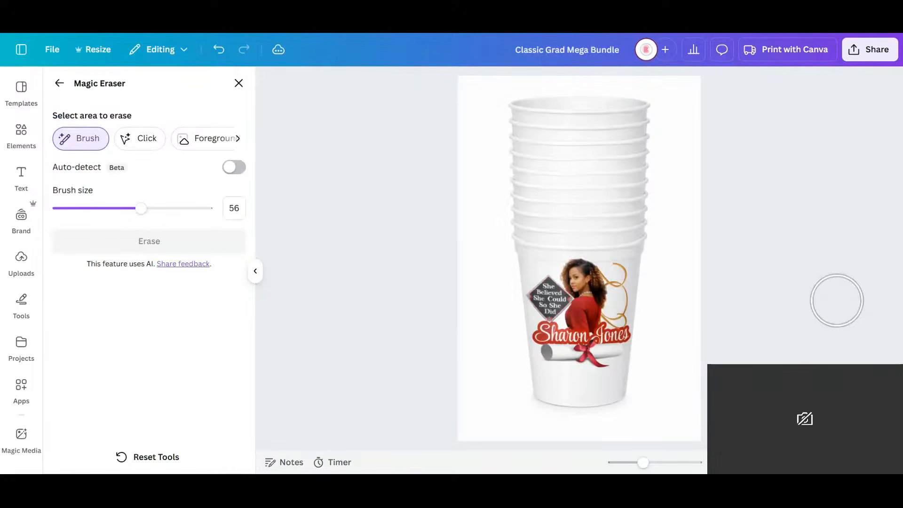
# - Remove the cup stack image's background and arrange the stack and the filled cup side by side on page 5
pyautogui.click(239, 83)
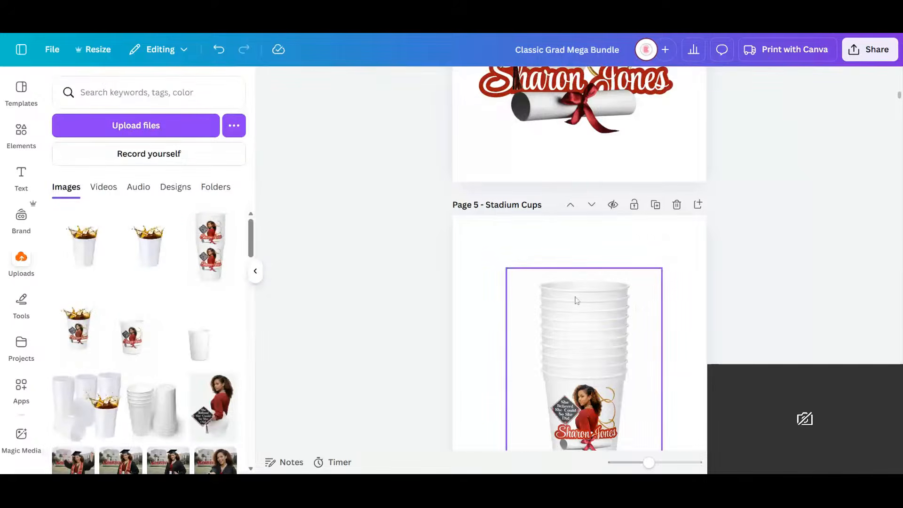
pyautogui.moveTo(574, 298); pyautogui.dragTo(511, 297)
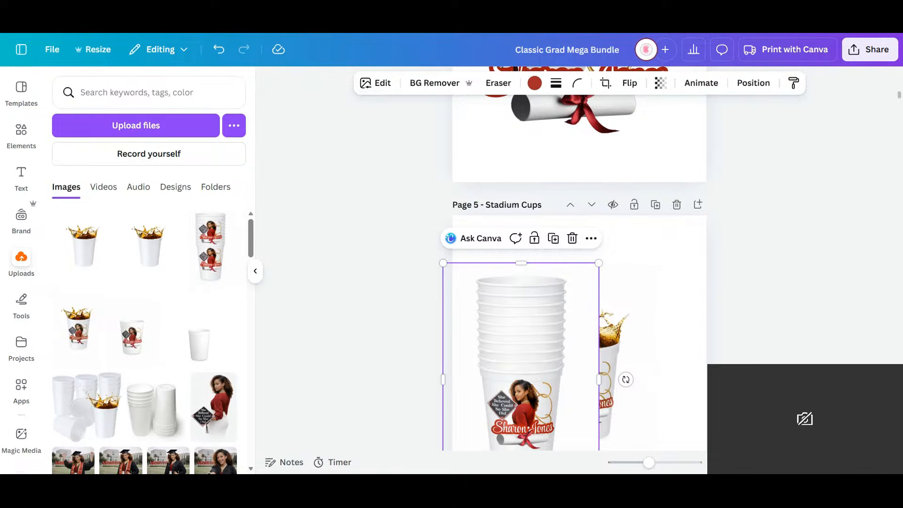
pyautogui.click(428, 83)
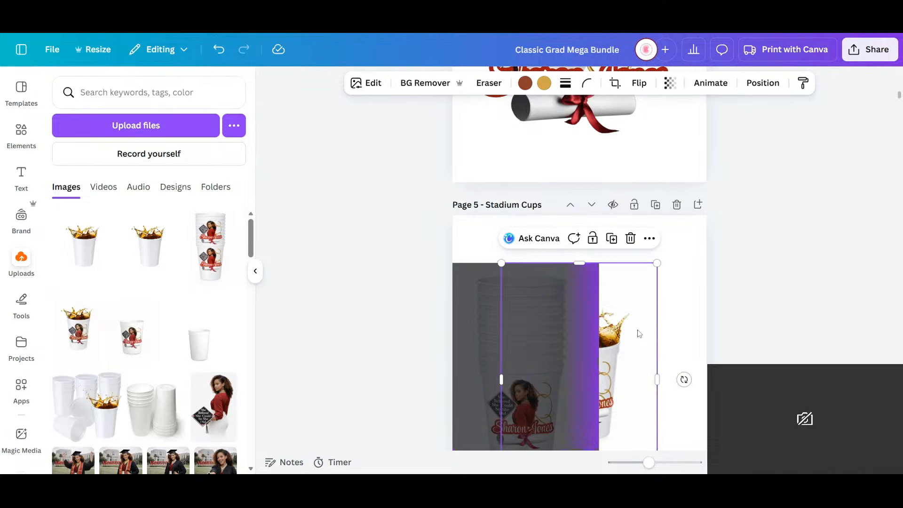
pyautogui.moveTo(639, 334); pyautogui.dragTo(688, 322)
pyautogui.moveTo(537, 340); pyautogui.dragTo(558, 366)
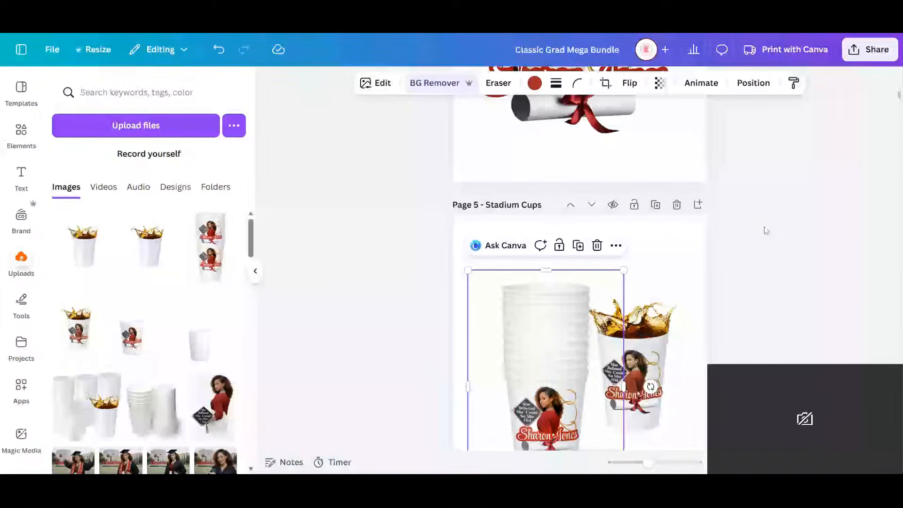
# - Crop the empty margins on all four sides of the filled cup image
pyautogui.scroll(-3, 766, 230)
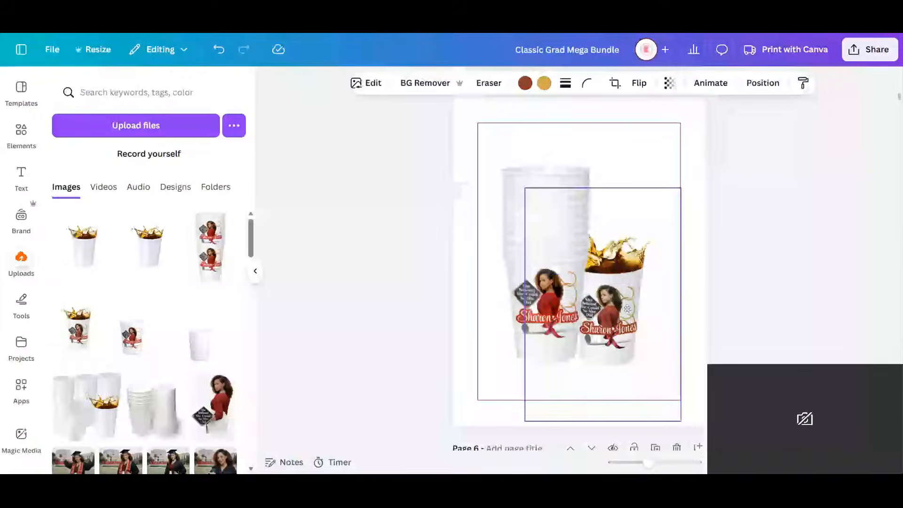
pyautogui.moveTo(628, 309); pyautogui.dragTo(628, 314)
pyautogui.moveTo(604, 425); pyautogui.dragTo(606, 379)
pyautogui.moveTo(525, 285); pyautogui.dragTo(569, 285)
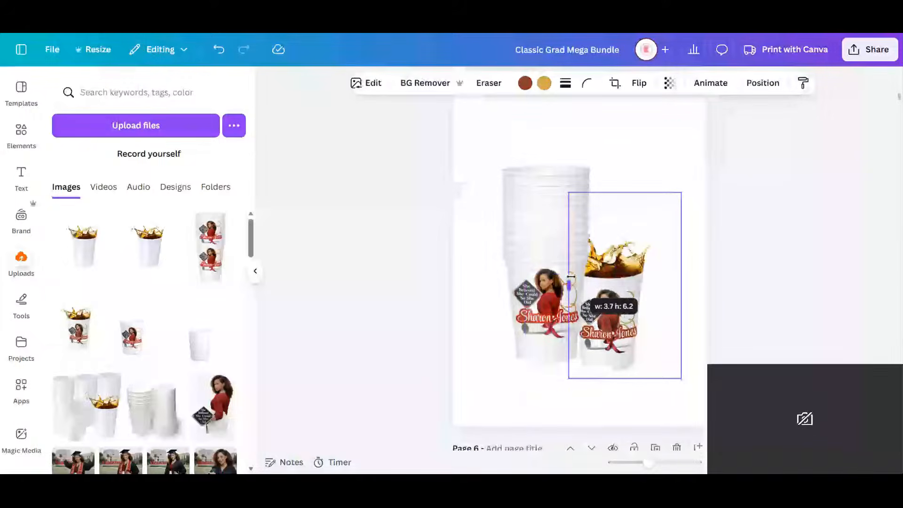
pyautogui.moveTo(624, 193); pyautogui.dragTo(625, 225)
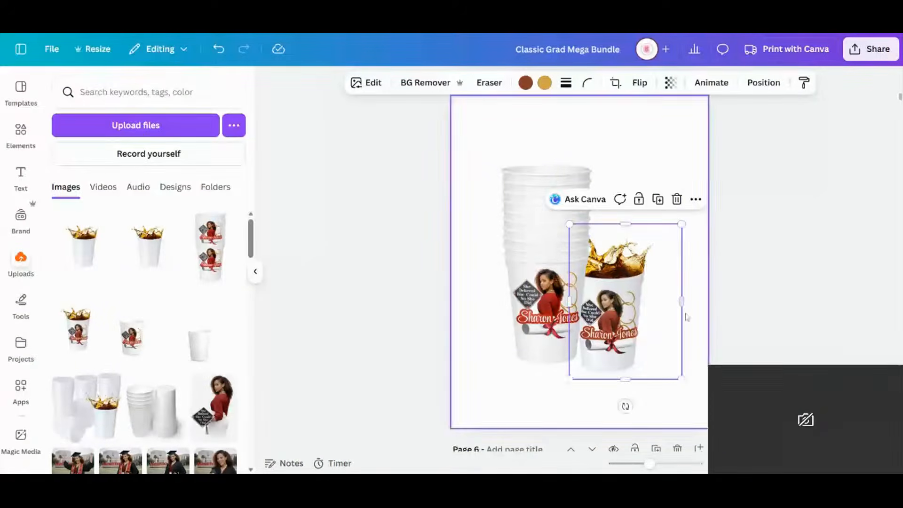
pyautogui.moveTo(682, 303); pyautogui.dragTo(664, 315)
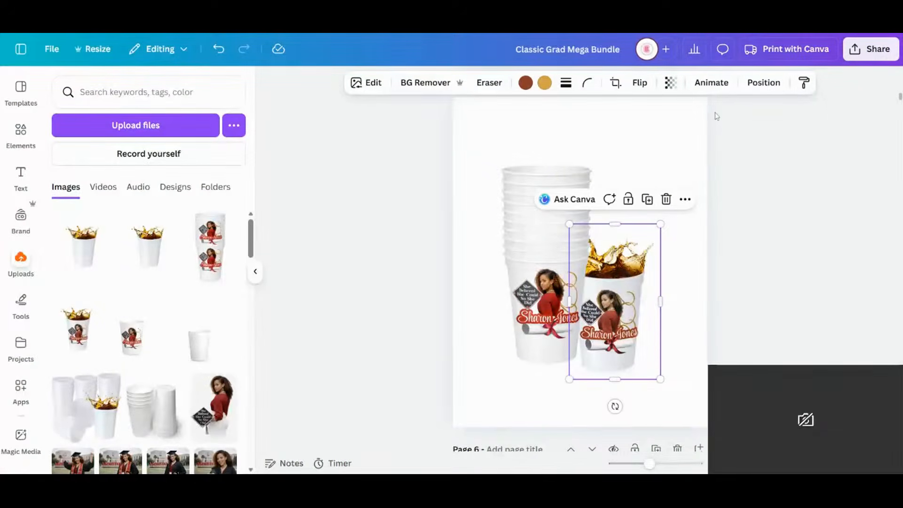
# - Remove the filled cup image's background and extend its left crop edge to include the whole splash
pyautogui.click(764, 83)
pyautogui.click(115, 176)
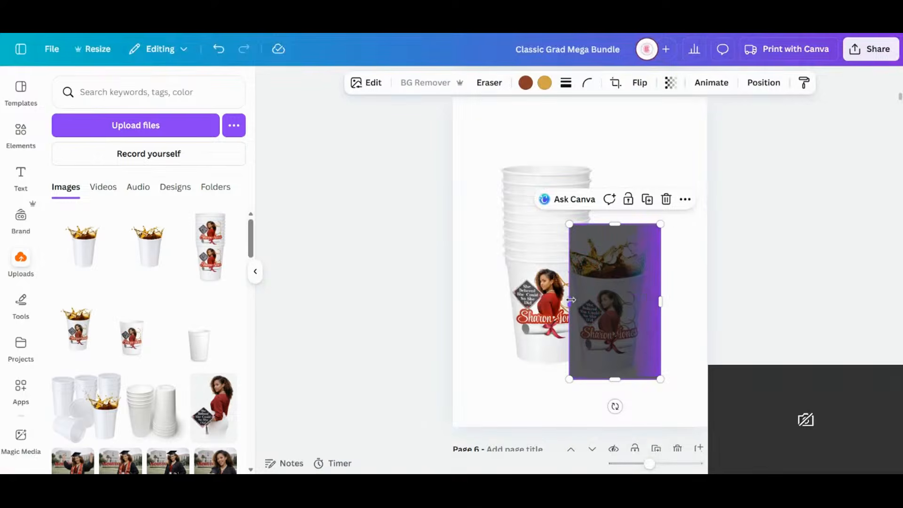
pyautogui.moveTo(569, 301); pyautogui.dragTo(551, 306)
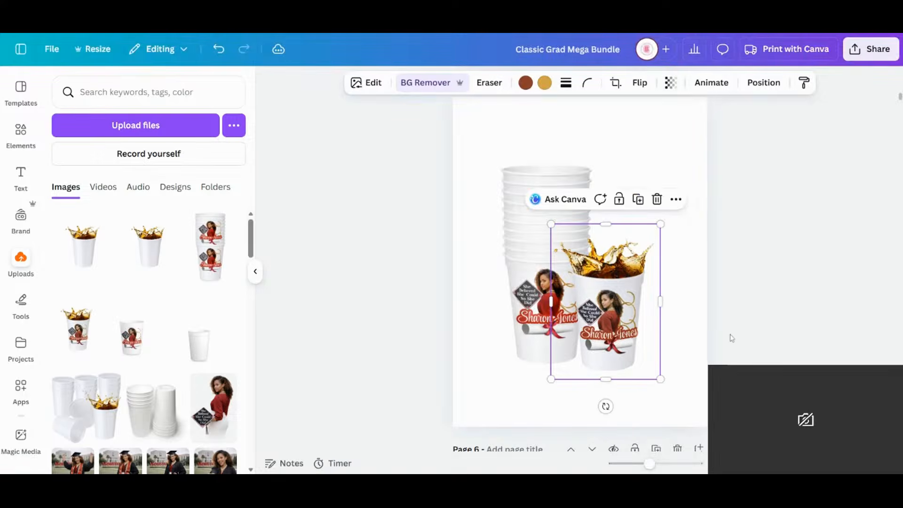
# - Place the filled cup in front of the stack's lower left side and center the two cup images on the page
pyautogui.moveTo(643, 333); pyautogui.dragTo(546, 329)
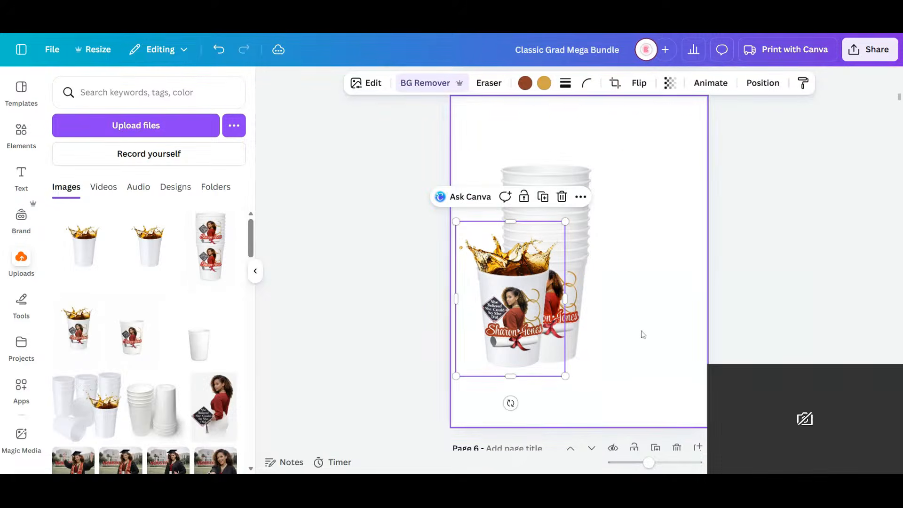
pyautogui.moveTo(683, 329); pyautogui.dragTo(555, 335)
pyautogui.click(717, 342)
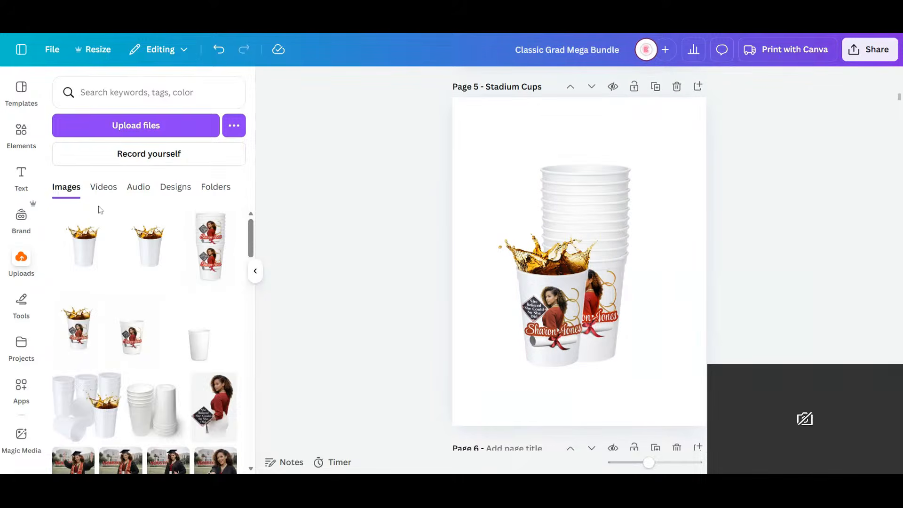
# - Open the elements library and clear the "diploma" search to get back to the recently used elements
pyautogui.click(20, 143)
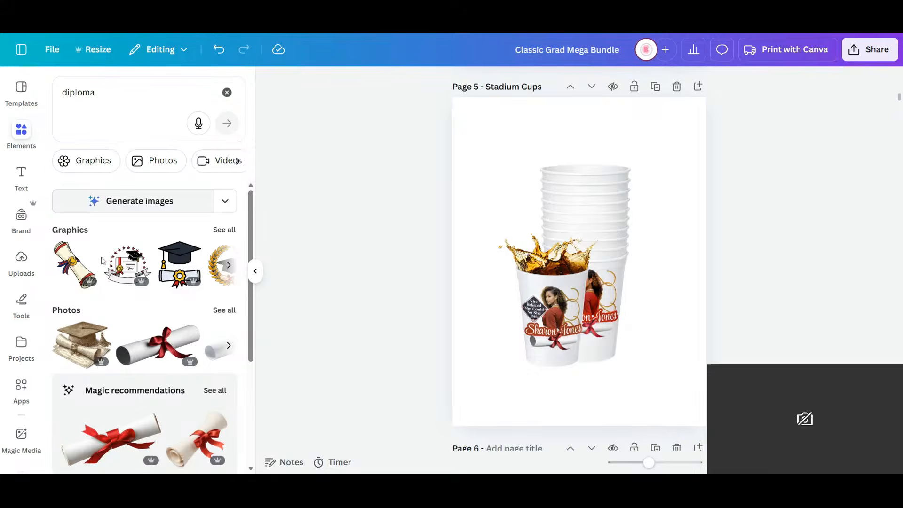
pyautogui.scroll(-4, 145, 280)
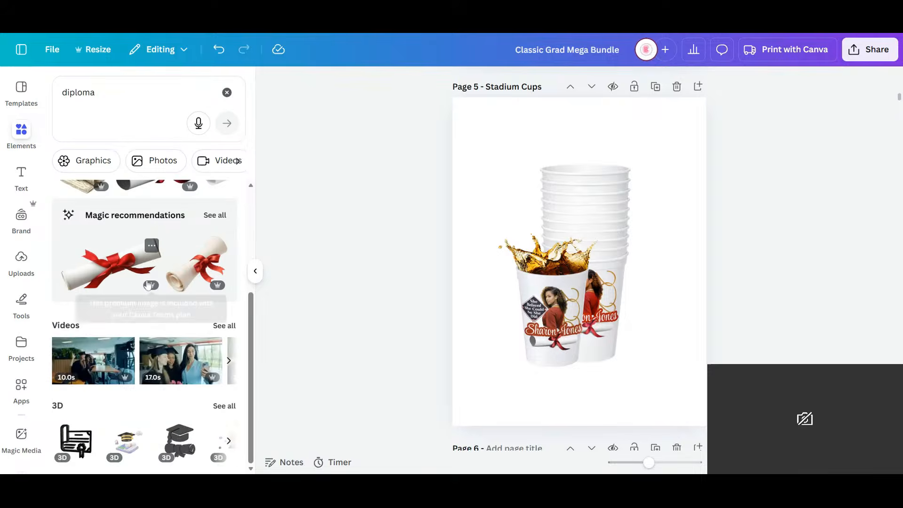
pyautogui.scroll(4, 144, 287)
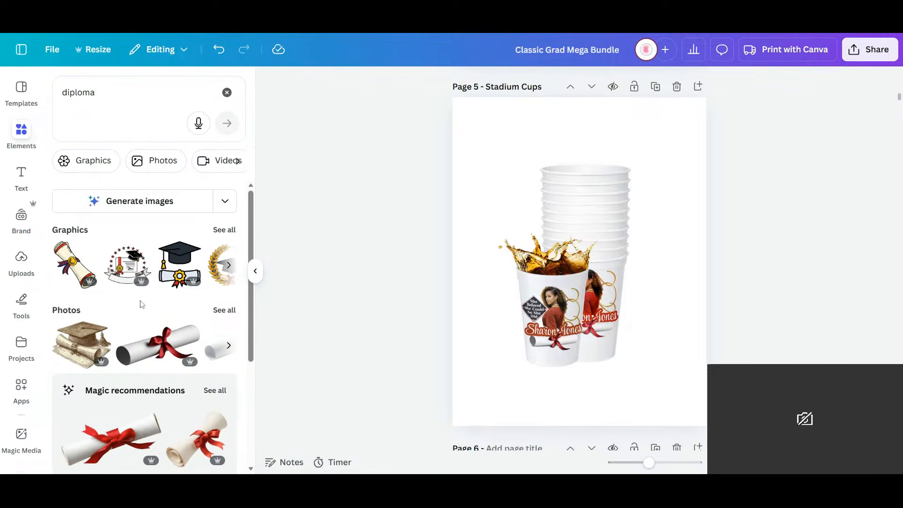
pyautogui.click(225, 229)
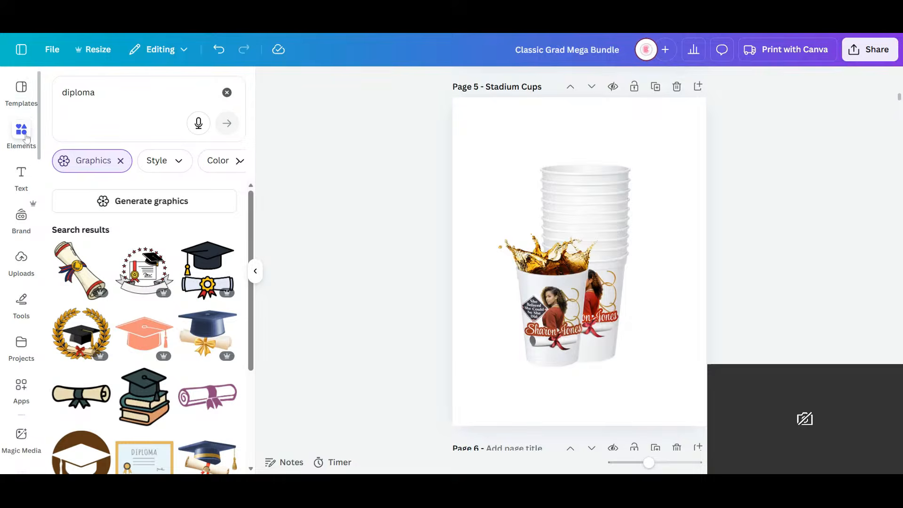
pyautogui.click(25, 136)
pyautogui.click(21, 133)
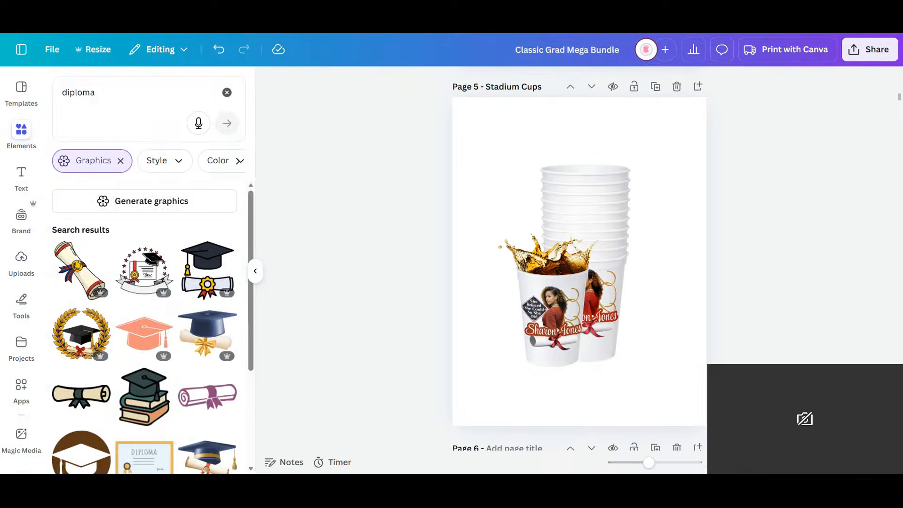
pyautogui.click(227, 93)
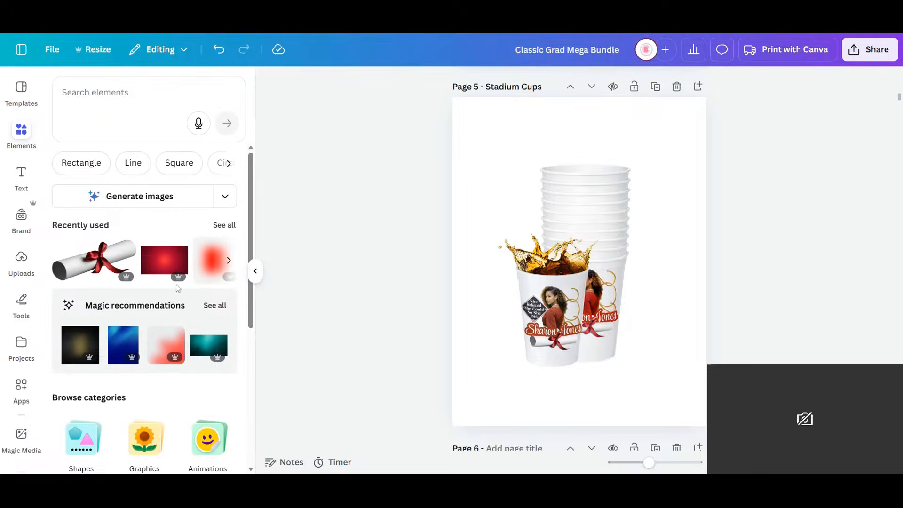
# - Add the recently used dark red radial gradient, rotate it 90 degrees to portrait and set it as page 5's background
pyautogui.click(176, 279)
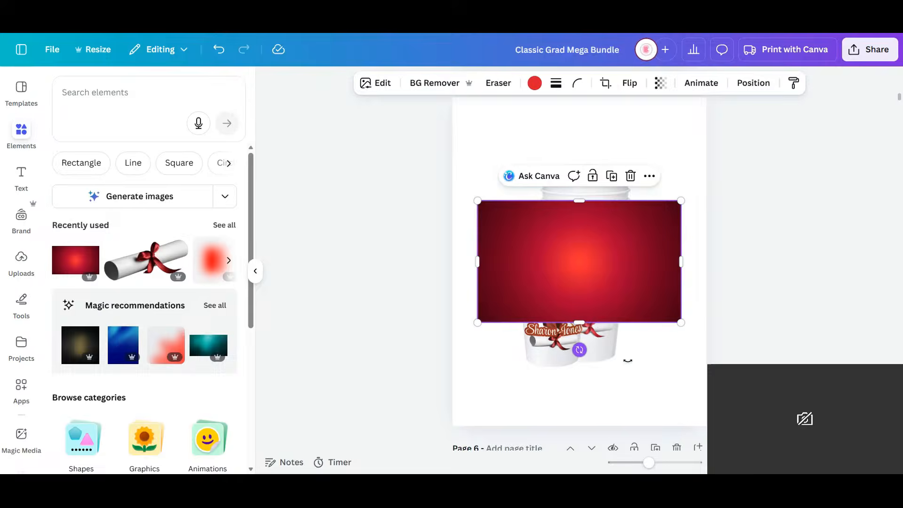
pyautogui.moveTo(580, 350); pyautogui.dragTo(708, 266)
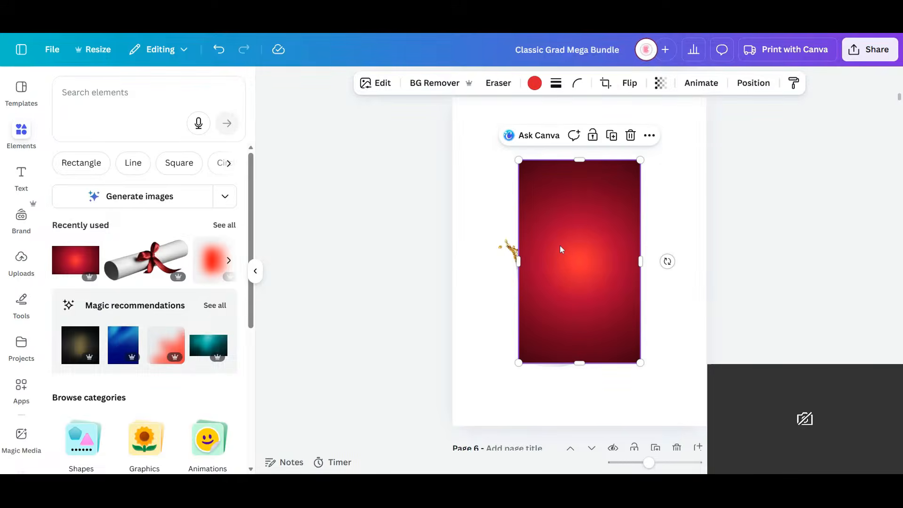
pyautogui.rightClick(561, 249)
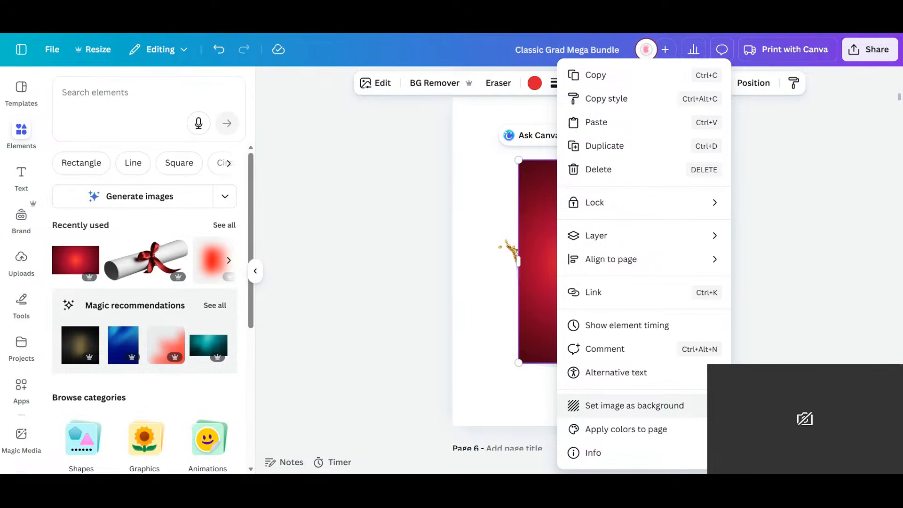
pyautogui.click(603, 405)
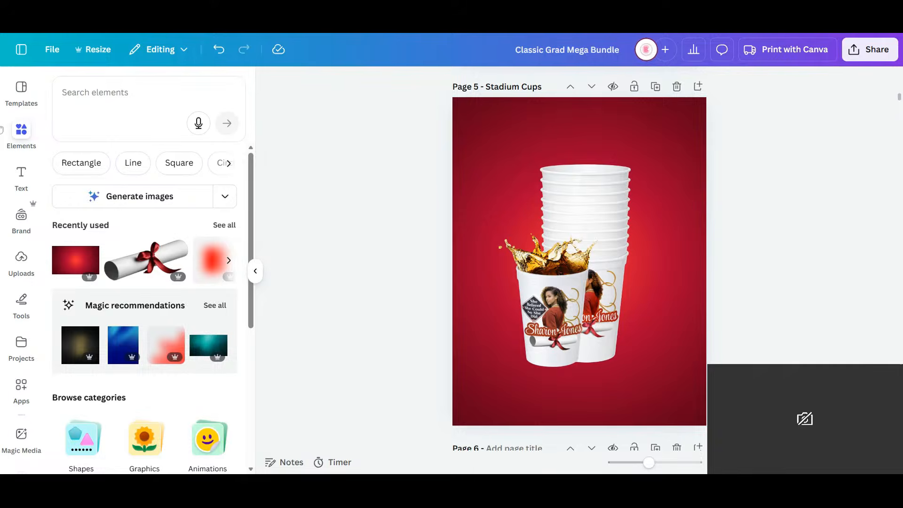
# - Add a subheading text box to page 5 and set its font to Antonio
pyautogui.click(21, 176)
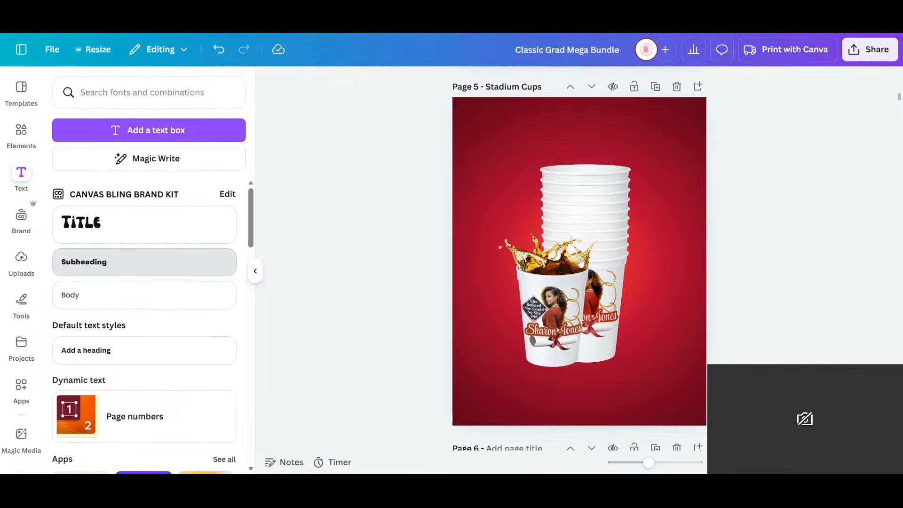
pyautogui.click(99, 266)
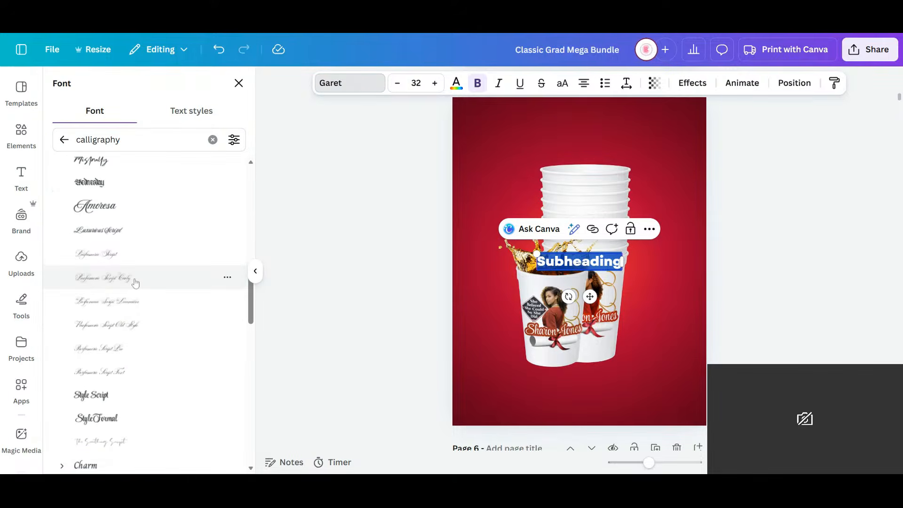
pyautogui.click(212, 143)
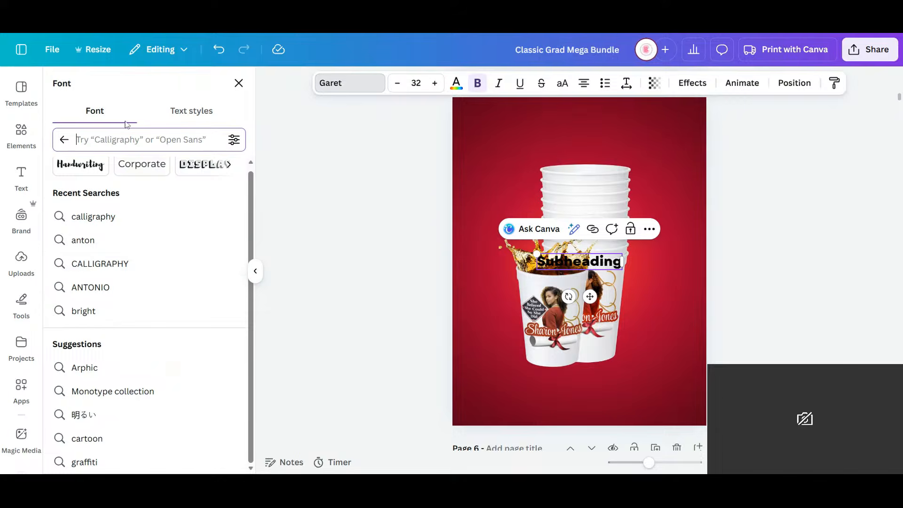
pyautogui.write('anto')
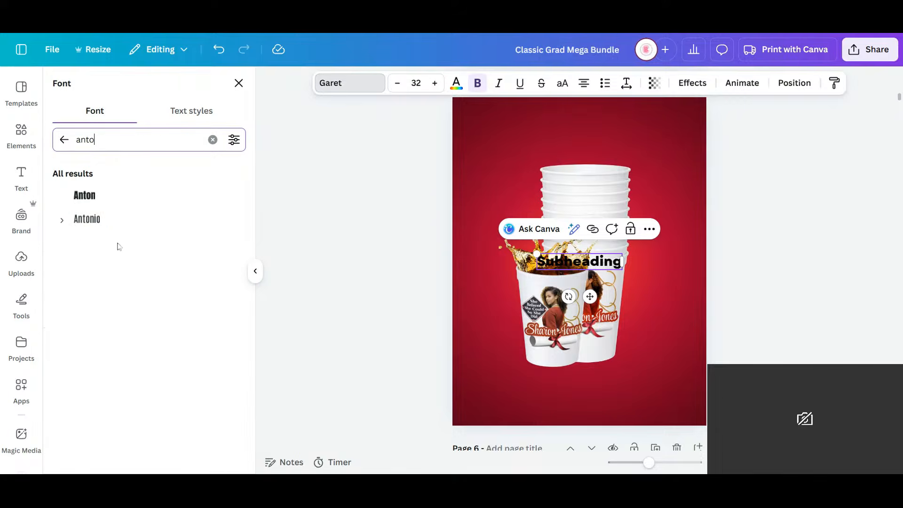
pyautogui.click(96, 228)
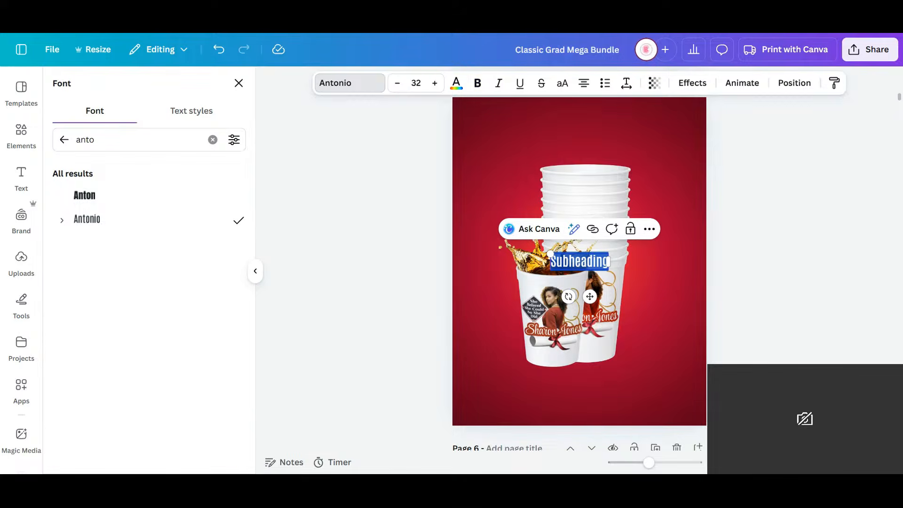
# - Replace the subheading text with "GRADUATION" and make it bold
pyautogui.press('BackSpace')
pyautogui.write('G')
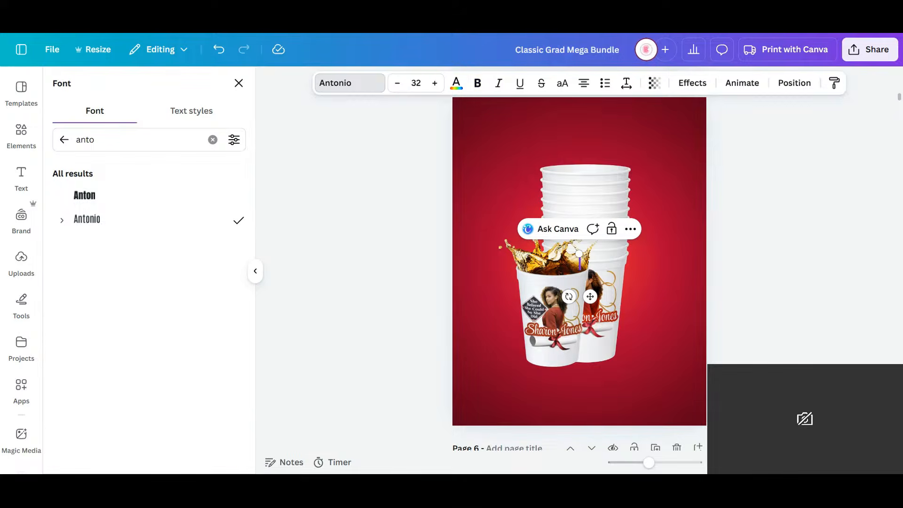
pyautogui.write('RADUATION')
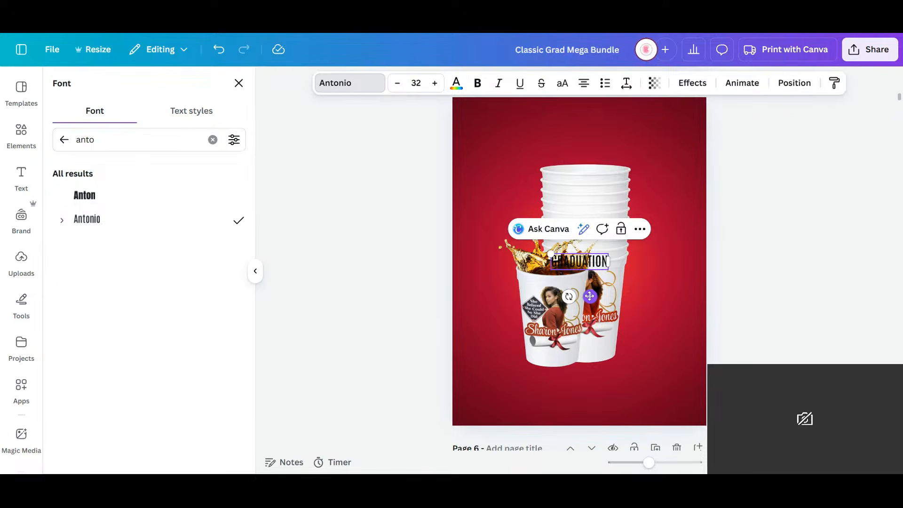
pyautogui.moveTo(588, 297)
pyautogui.mouseDown()
pyautogui.moveTo(494, 288)
pyautogui.moveTo(541, 283)
pyautogui.moveTo(583, 254)
pyautogui.moveTo(581, 310)
pyautogui.mouseUp()
pyautogui.moveTo(550, 269); pyautogui.dragTo(470, 337)
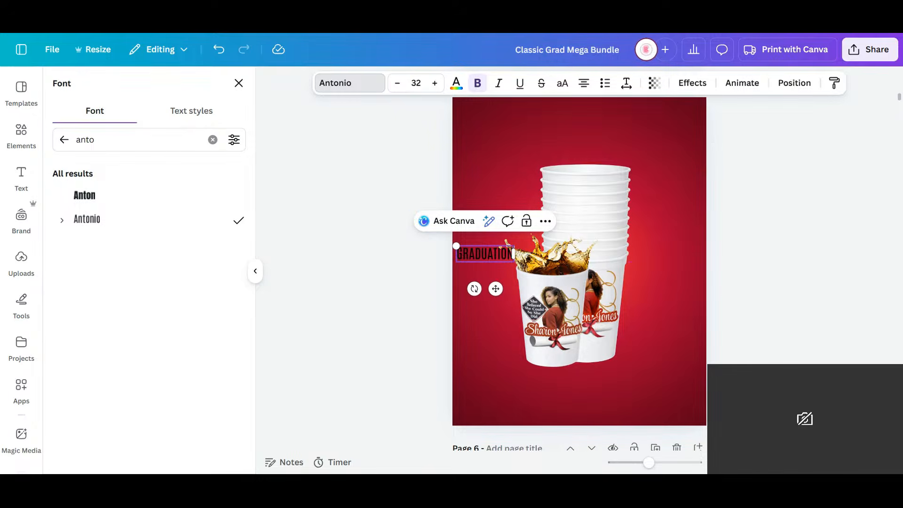
pyautogui.click(478, 85)
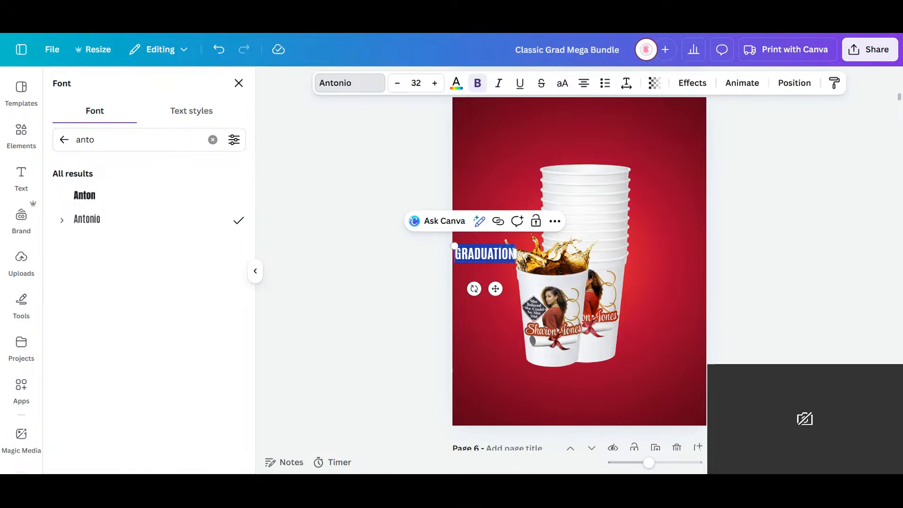
# - Move the GRADUATION heading above the cup stack, enlarge it to font size 96.6 and center it across the page
pyautogui.moveTo(496, 289); pyautogui.dragTo(583, 181)
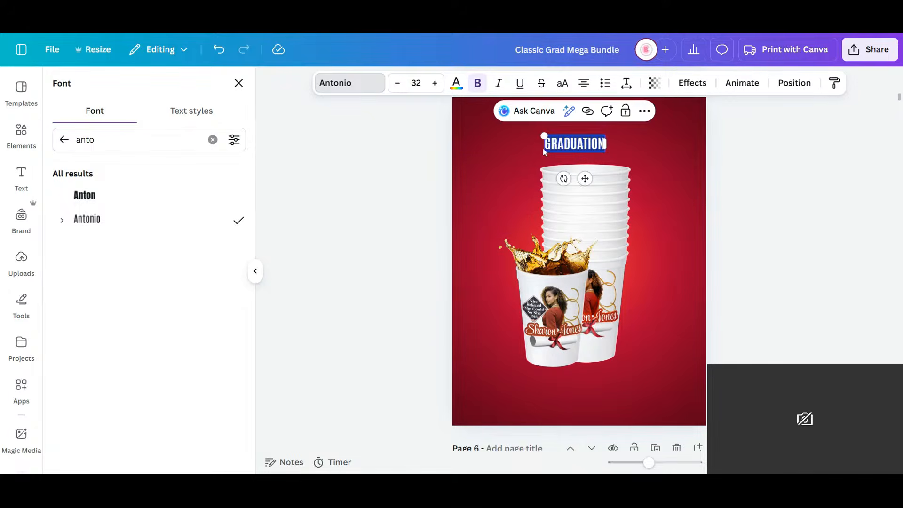
pyautogui.moveTo(544, 135); pyautogui.dragTo(389, 224)
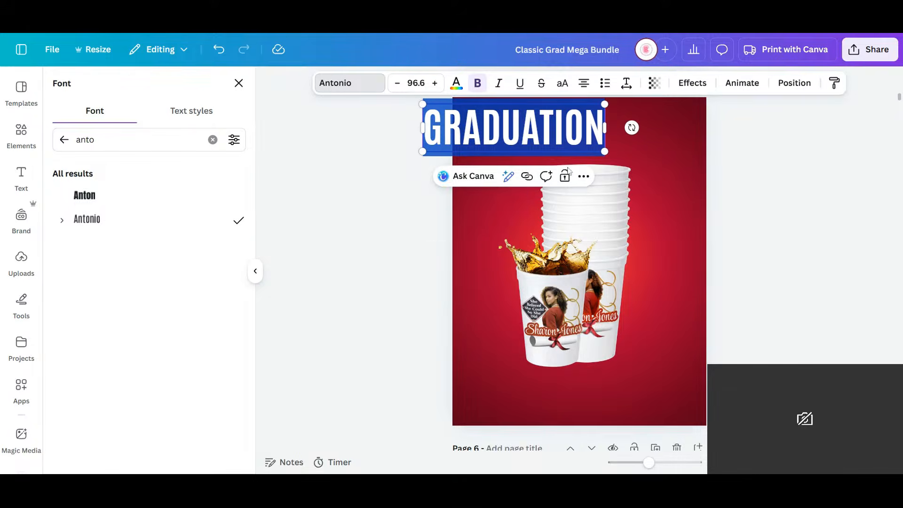
pyautogui.click(742, 157)
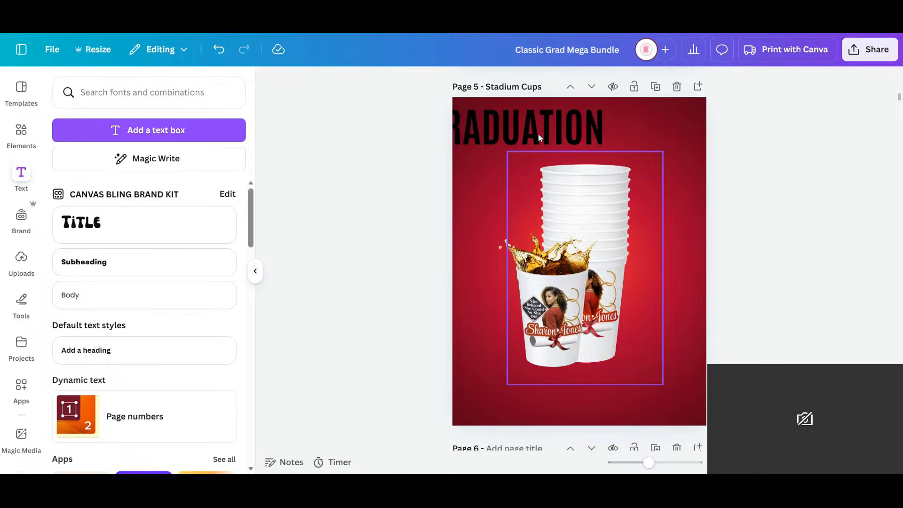
pyautogui.moveTo(540, 139); pyautogui.dragTo(604, 136)
pyautogui.click(566, 333)
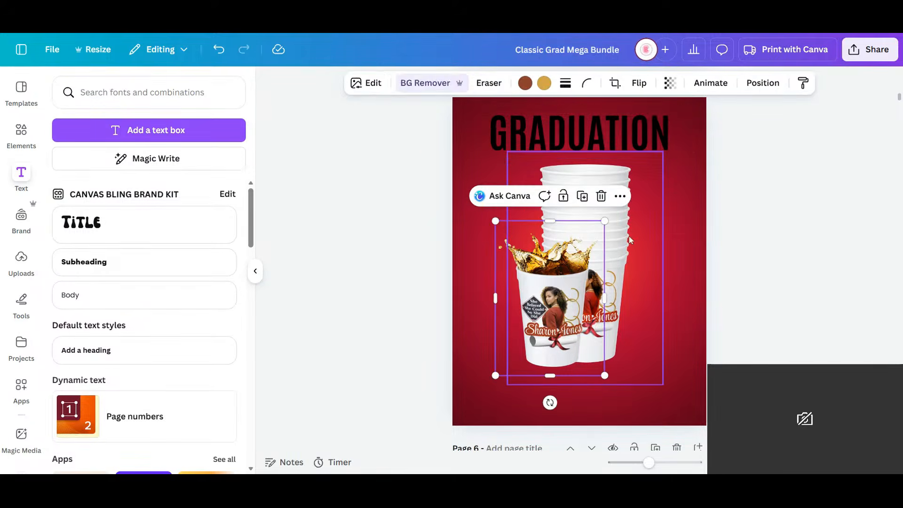
# - Shrink the cup stack and the front cup together and center them in the page's lower half
pyautogui.keyDown('shift'); pyautogui.click(628, 231); pyautogui.keyUp('shift')
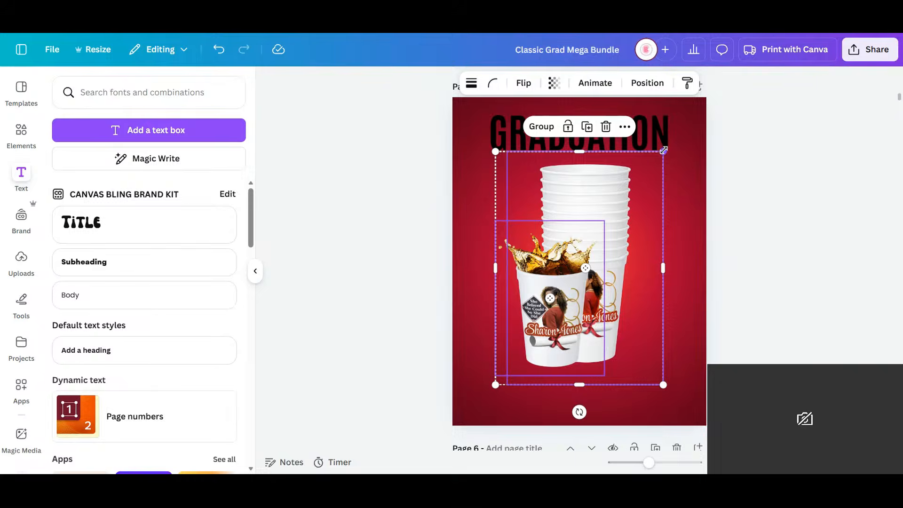
pyautogui.moveTo(664, 151); pyautogui.dragTo(621, 210)
pyautogui.moveTo(567, 310); pyautogui.dragTo(588, 308)
# - Tighten the letter spacing of the GRADUATION heading to slightly below 0
pyautogui.click(646, 146)
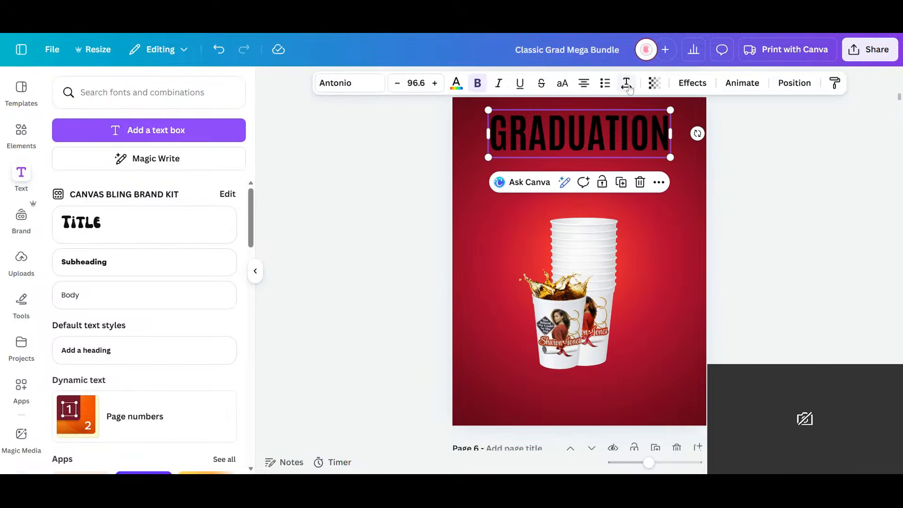
pyautogui.click(626, 83)
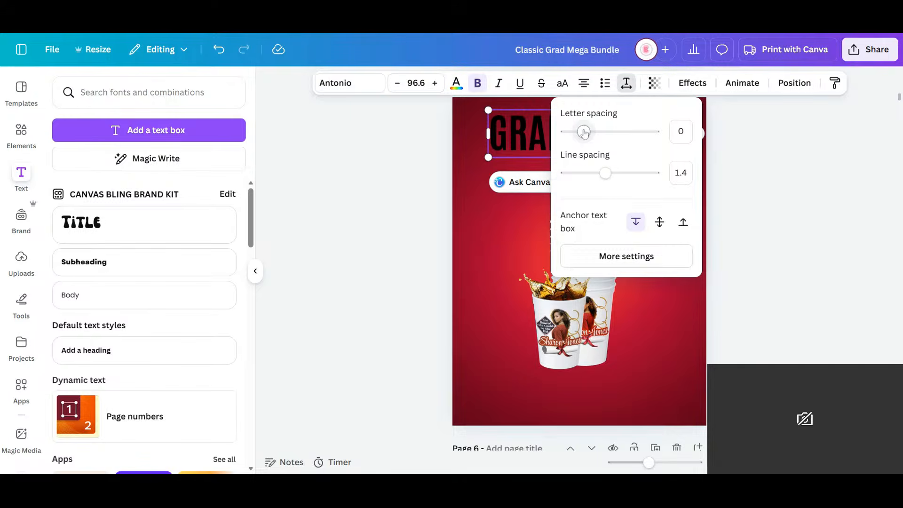
pyautogui.moveTo(583, 132); pyautogui.dragTo(574, 133)
pyautogui.click(741, 182)
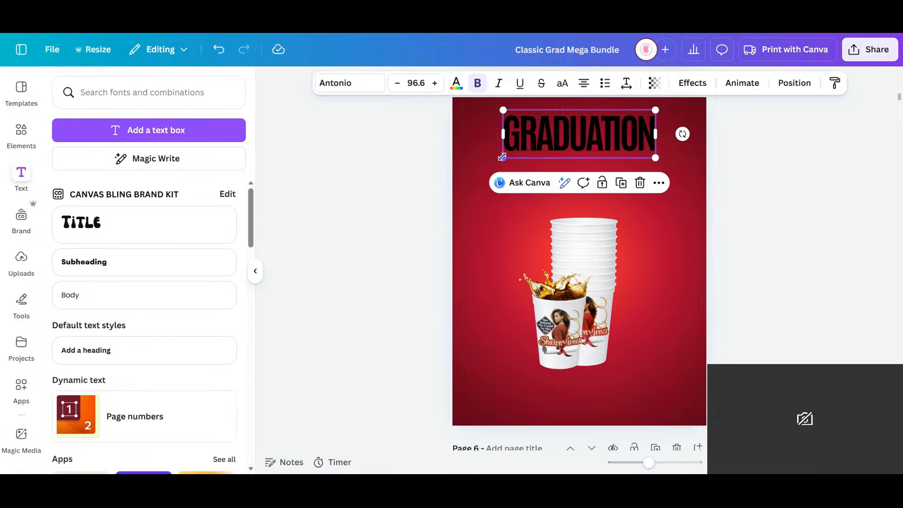
# - Enlarge the GRADUATION heading to font size 133, center it above the cups and color it cream
pyautogui.moveTo(503, 157); pyautogui.dragTo(418, 187)
pyautogui.moveTo(540, 163); pyautogui.dragTo(624, 160)
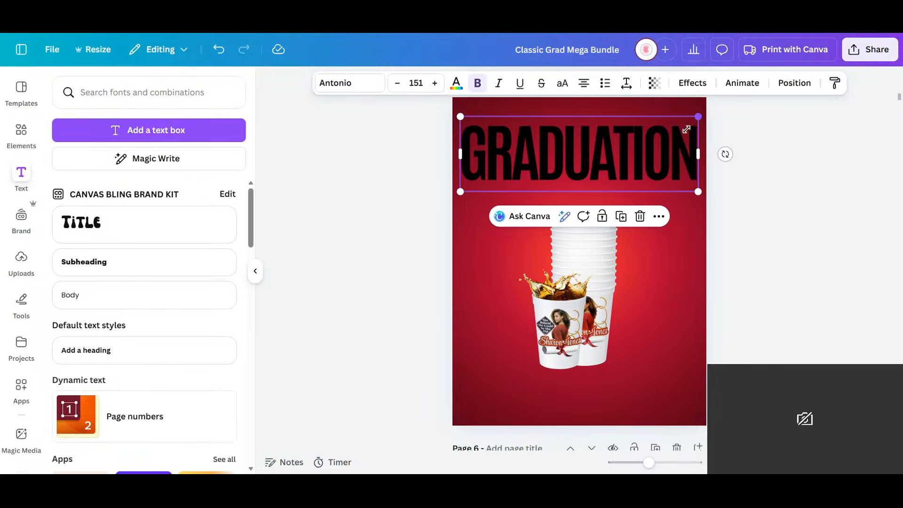
pyautogui.moveTo(698, 116); pyautogui.dragTo(651, 131)
pyautogui.moveTo(602, 162); pyautogui.dragTo(626, 146)
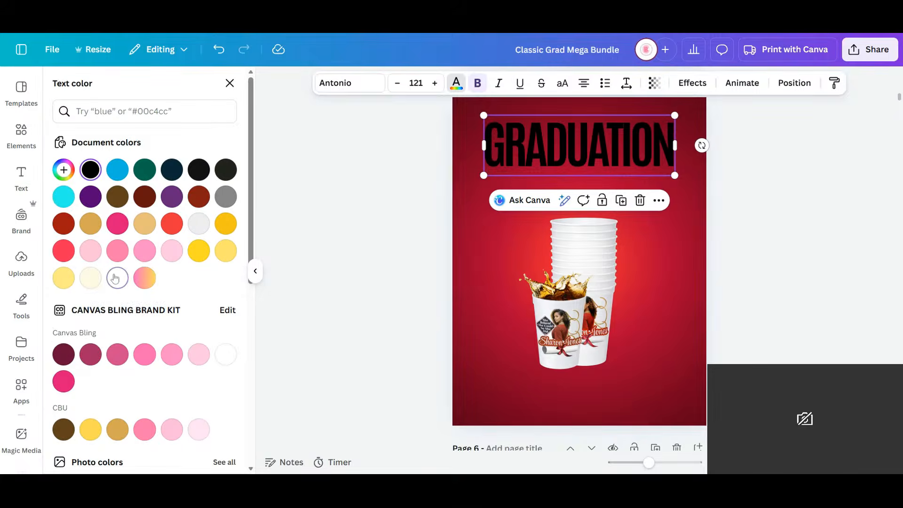
pyautogui.click(90, 277)
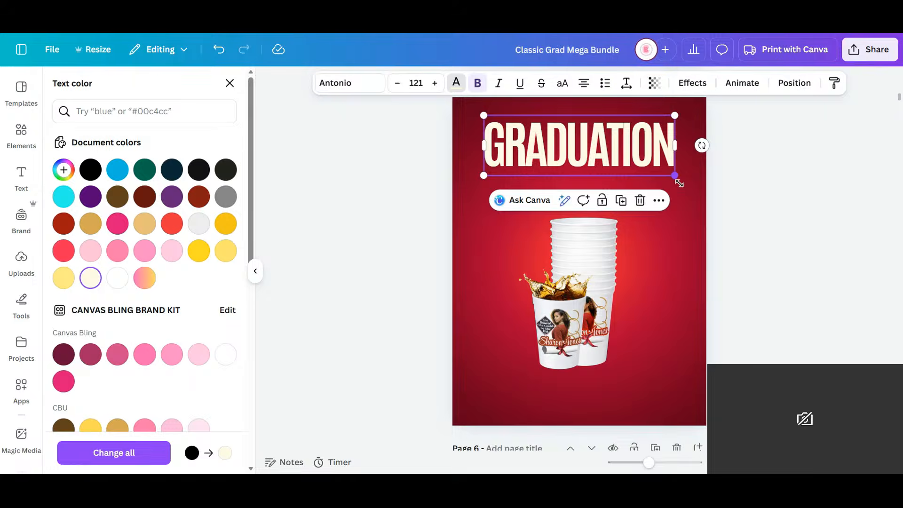
pyautogui.moveTo(678, 177); pyautogui.dragTo(688, 196)
# - Duplicate the GRADUATION heading directly below itself and replace the copy's text with "PARTY SUPPLIES"
pyautogui.moveTo(638, 165); pyautogui.dragTo(627, 203)
pyautogui.click(622, 208)
pyautogui.doubleClick(627, 203)
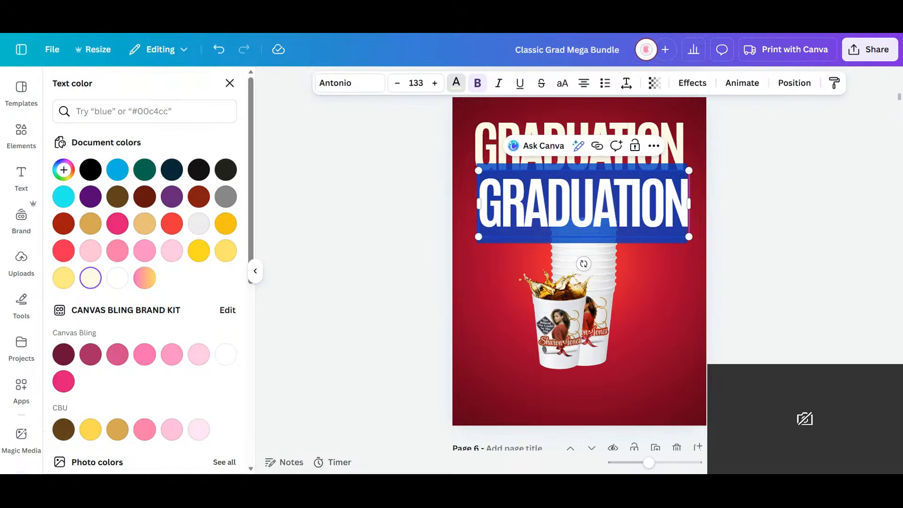
pyautogui.write('PARTY S')
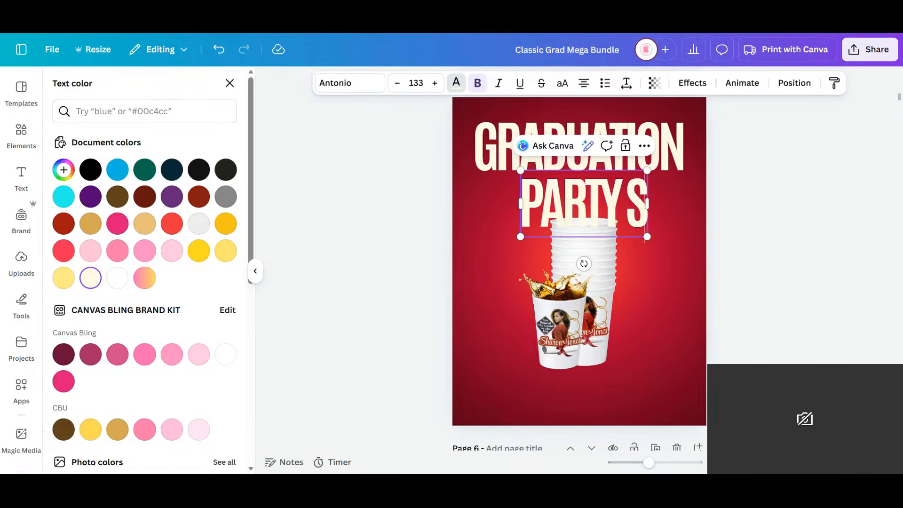
pyautogui.write('UPPLIES')
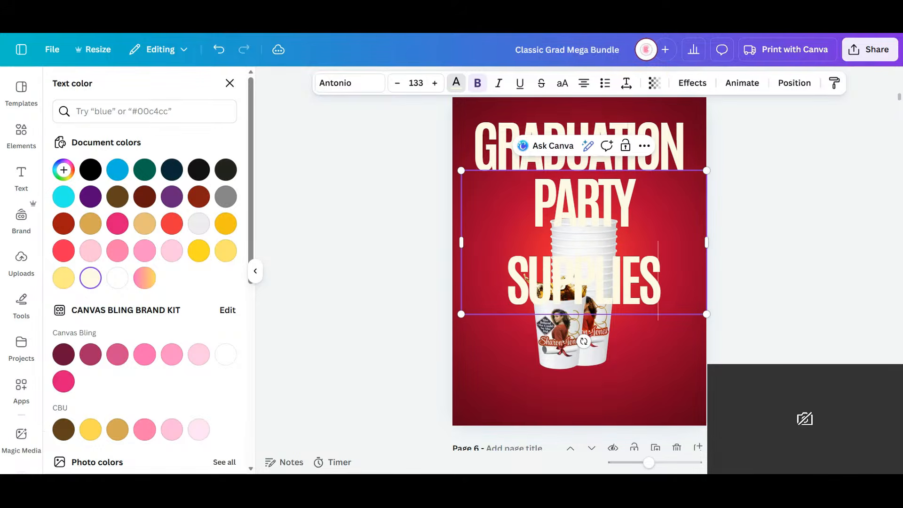
# - Fit PARTY SUPPLIES on one line, reduce it to font size 78 and center it directly under GRADUATION
pyautogui.moveTo(709, 237); pyautogui.dragTo(762, 234)
pyautogui.moveTo(760, 170); pyautogui.dragTo(637, 198)
pyautogui.click(658, 233)
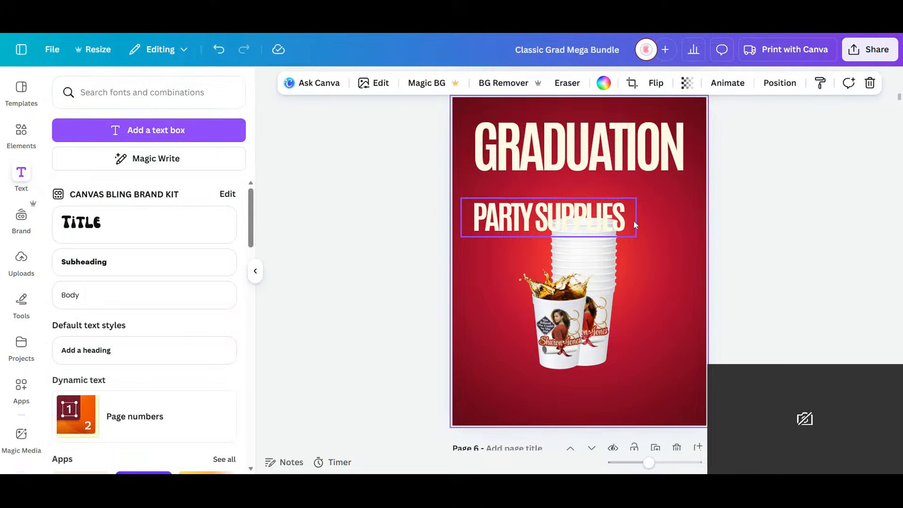
pyautogui.click(584, 224)
pyautogui.moveTo(611, 194); pyautogui.dragTo(612, 196)
pyautogui.click(720, 286)
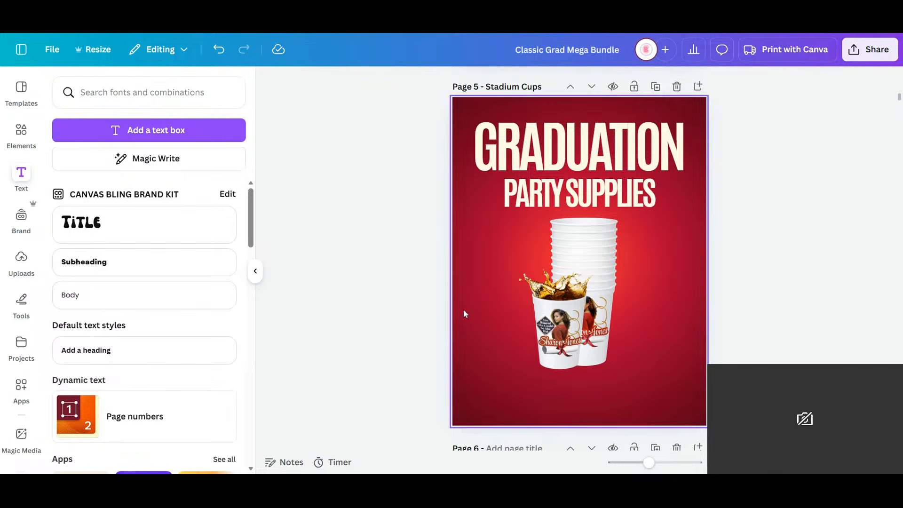
# - Search the elements for "Beige background" and add the plain cream graphic to page 5
pyautogui.scroll(-2, 407, 249)
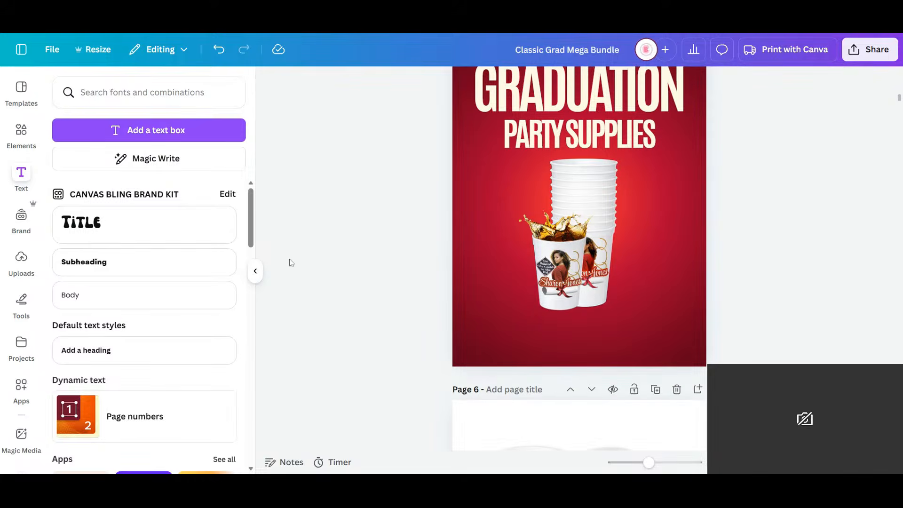
pyautogui.click(28, 139)
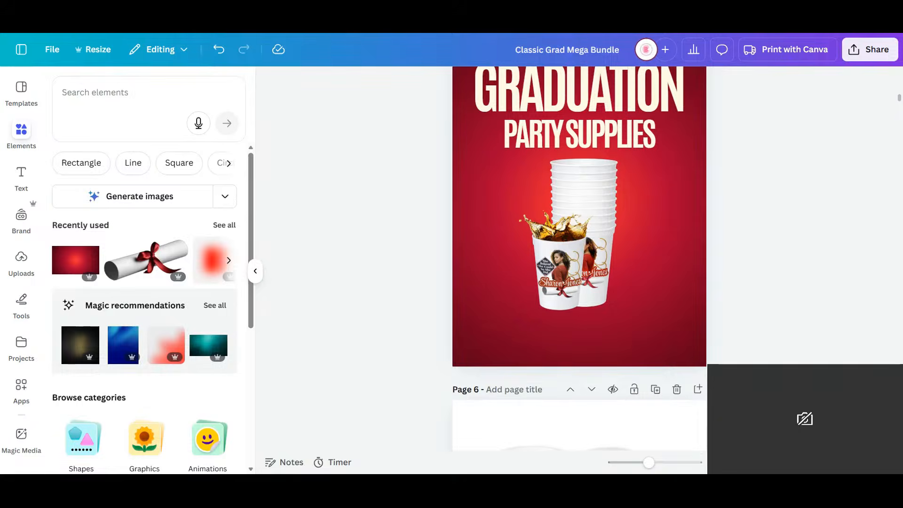
pyautogui.click(106, 93)
pyautogui.write('BEI')
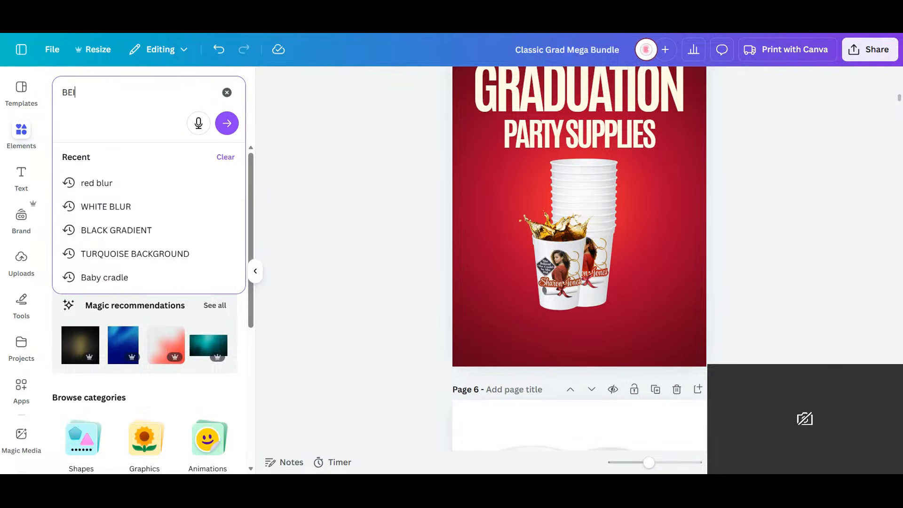
pyautogui.press('BackSpace')
pyautogui.press('BackSpace')
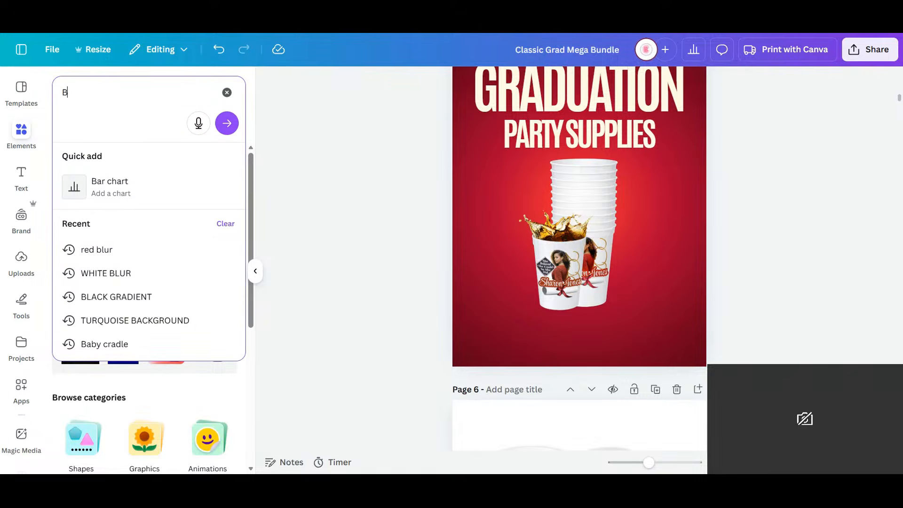
pyautogui.write('eige back')
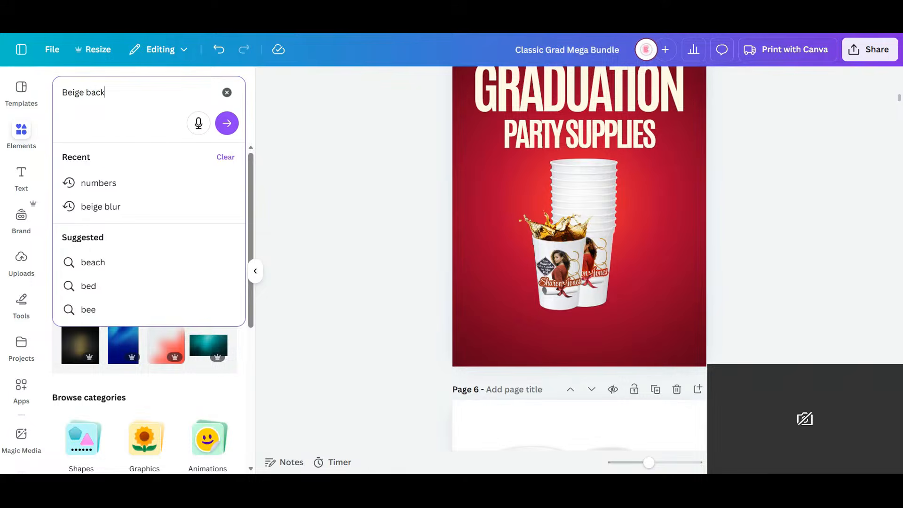
pyautogui.write('ground')
pyautogui.press('Return')
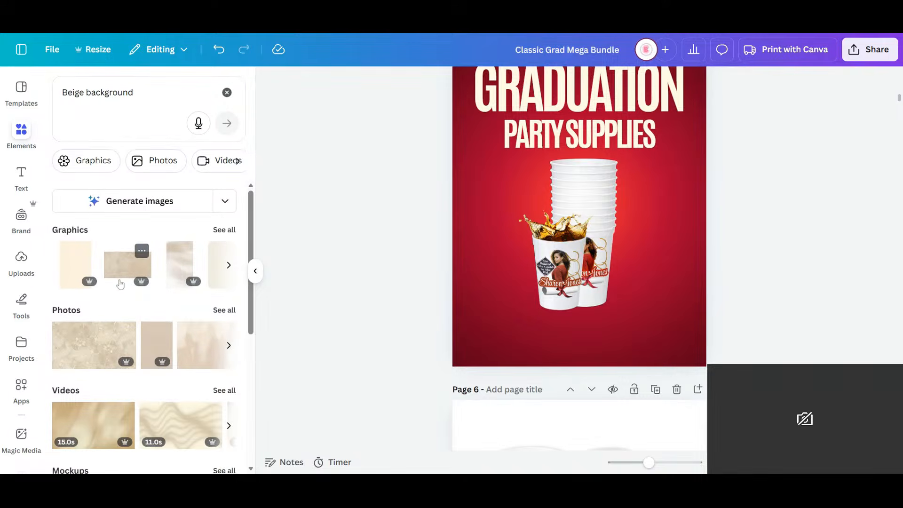
pyautogui.click(68, 270)
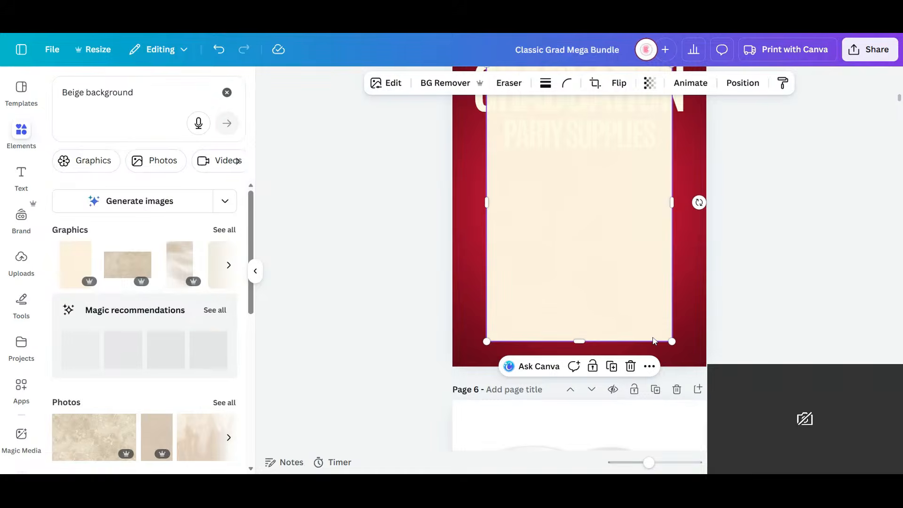
# - Rotate the cream graphic 90 degrees, reduce it to a thin horizontal strip and move it to page 5's bottom edge
pyautogui.moveTo(700, 202); pyautogui.dragTo(577, 155)
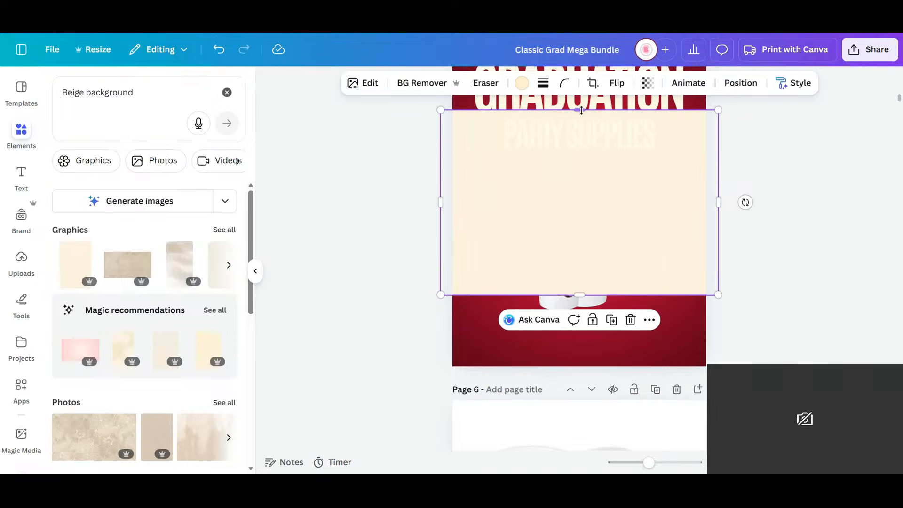
pyautogui.moveTo(580, 110); pyautogui.dragTo(587, 282)
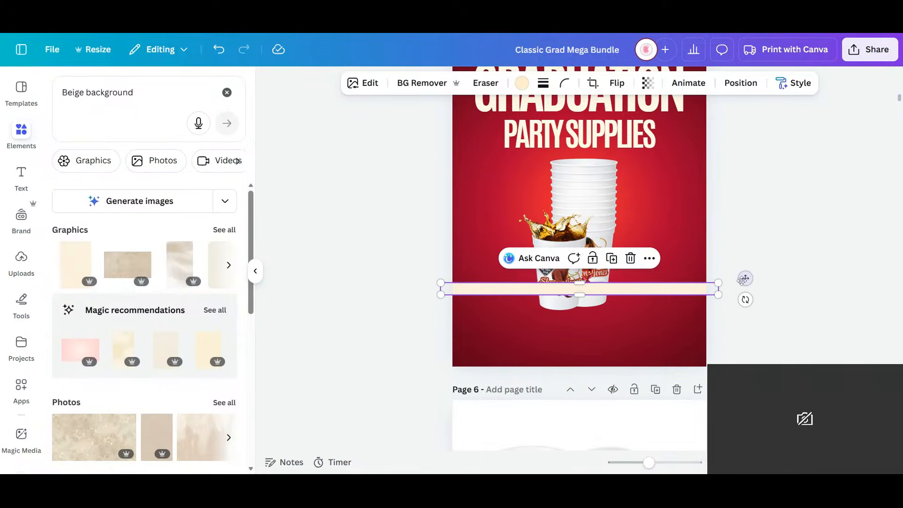
pyautogui.moveTo(744, 279); pyautogui.dragTo(707, 359)
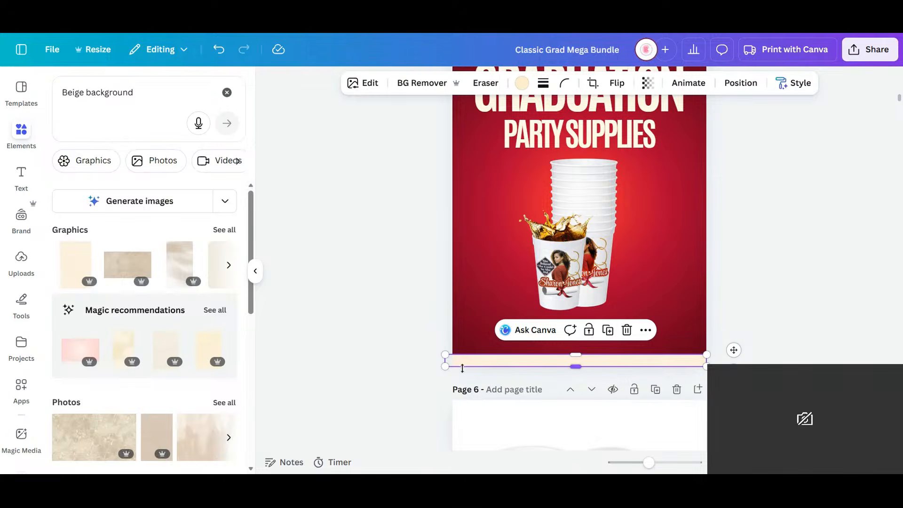
# - Fit the cream strip to the exact page width and make it slightly taller
pyautogui.moveTo(443, 359); pyautogui.dragTo(452, 359)
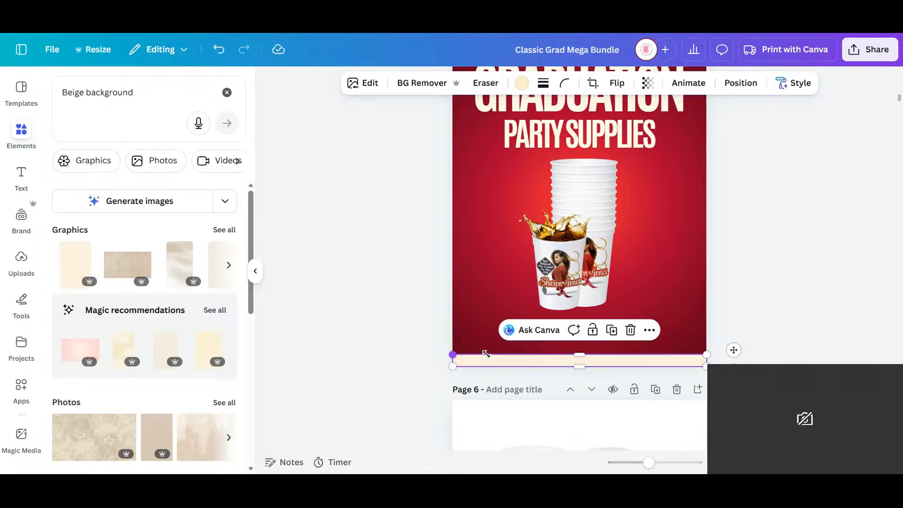
pyautogui.moveTo(589, 356); pyautogui.dragTo(589, 350)
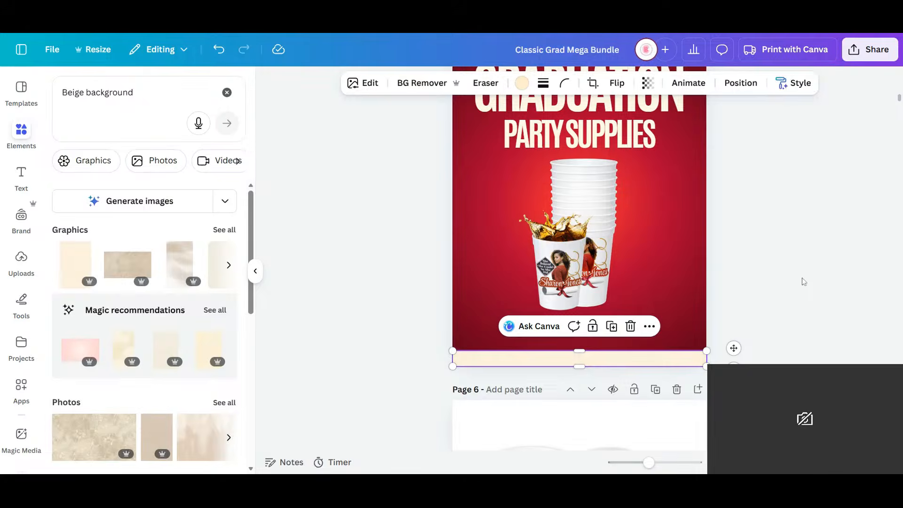
pyautogui.click(753, 197)
pyautogui.scroll(2, 751, 195)
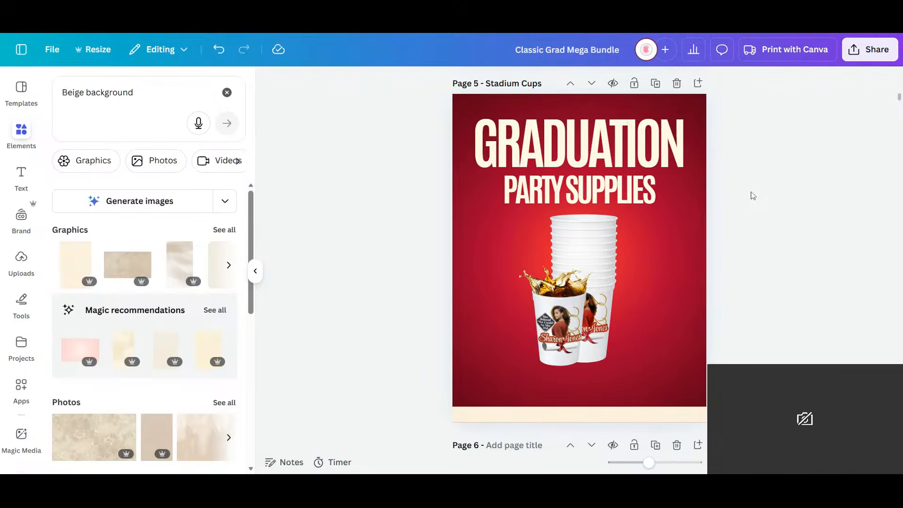
pyautogui.click(618, 197)
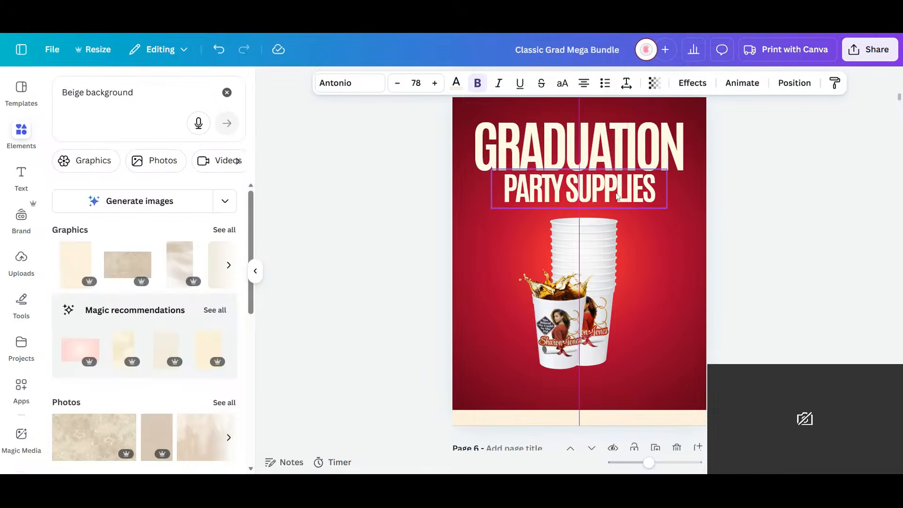
pyautogui.click(734, 219)
pyautogui.scroll(-6, 734, 219)
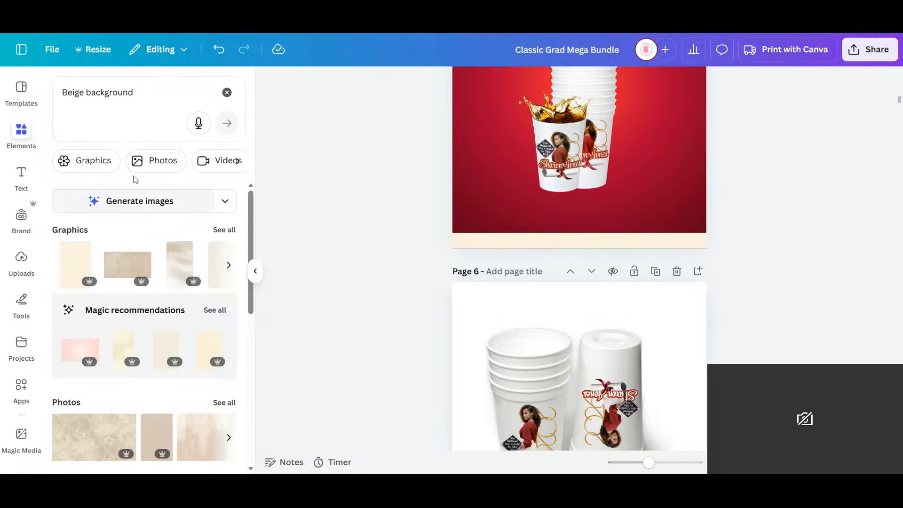
pyautogui.click(22, 178)
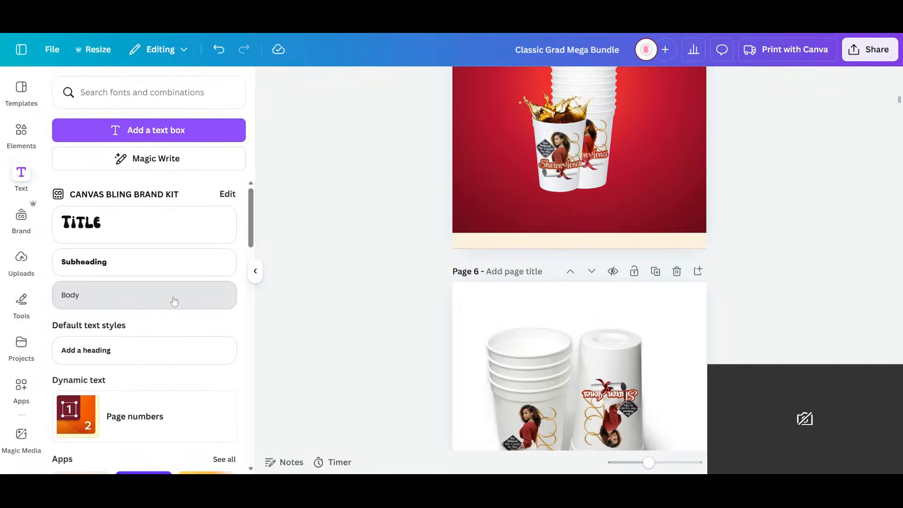
pyautogui.click(174, 297)
pyautogui.write('www')
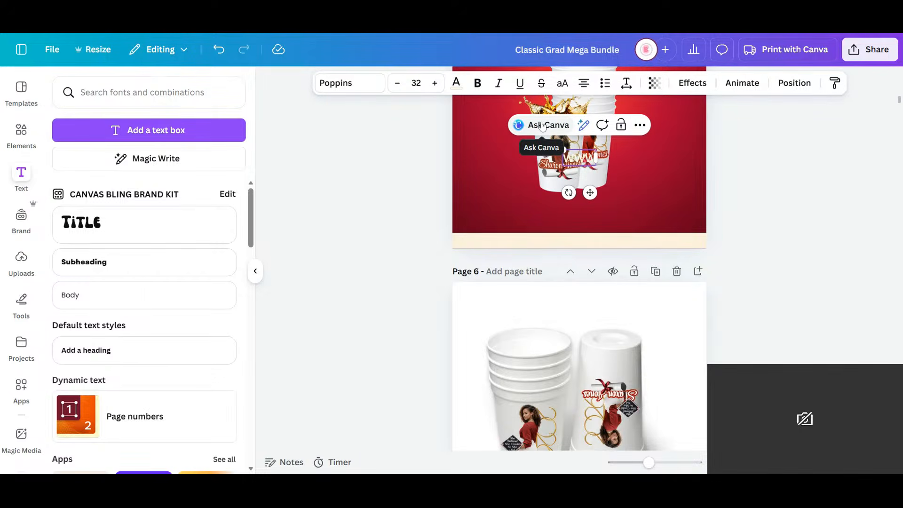
pyautogui.write('.can')
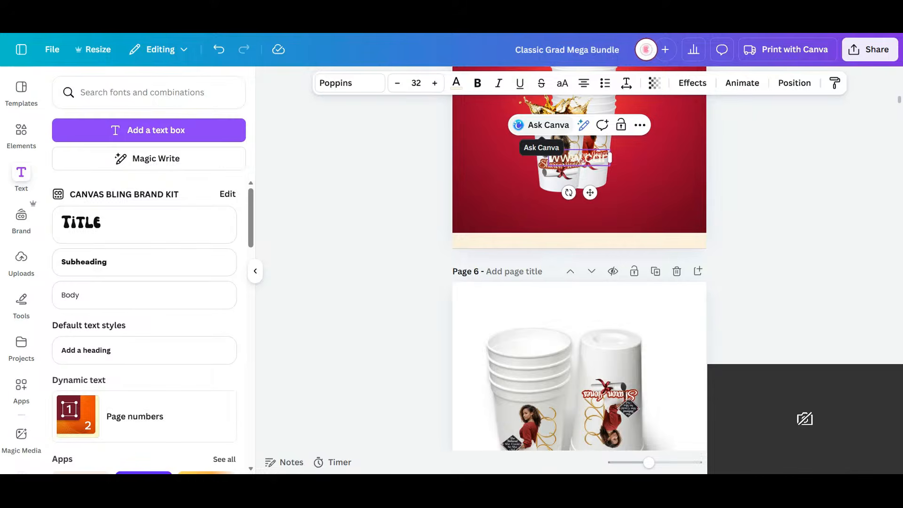
pyautogui.write('vas')
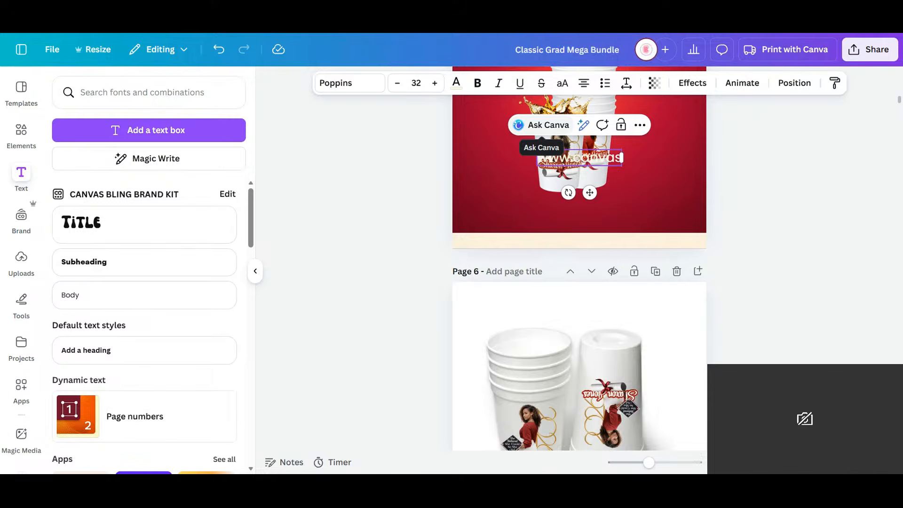
pyautogui.write('blingpa')
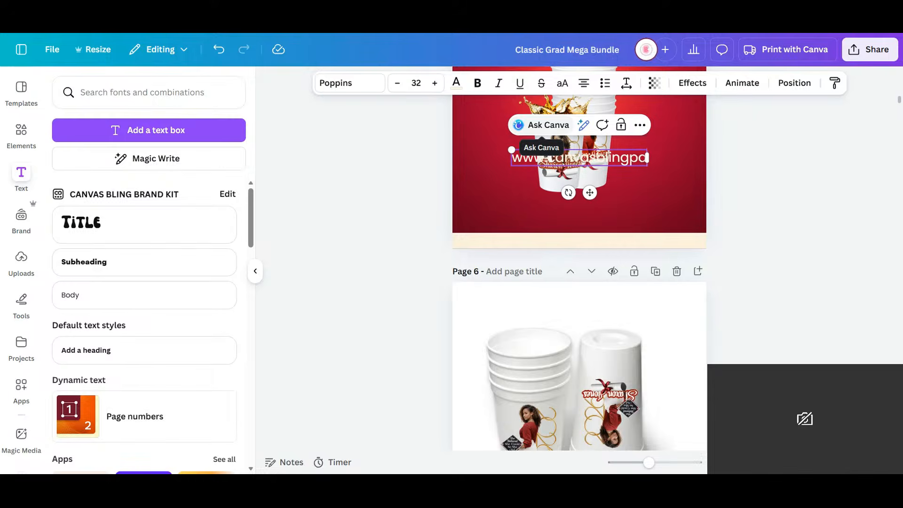
pyautogui.write('rty.com')
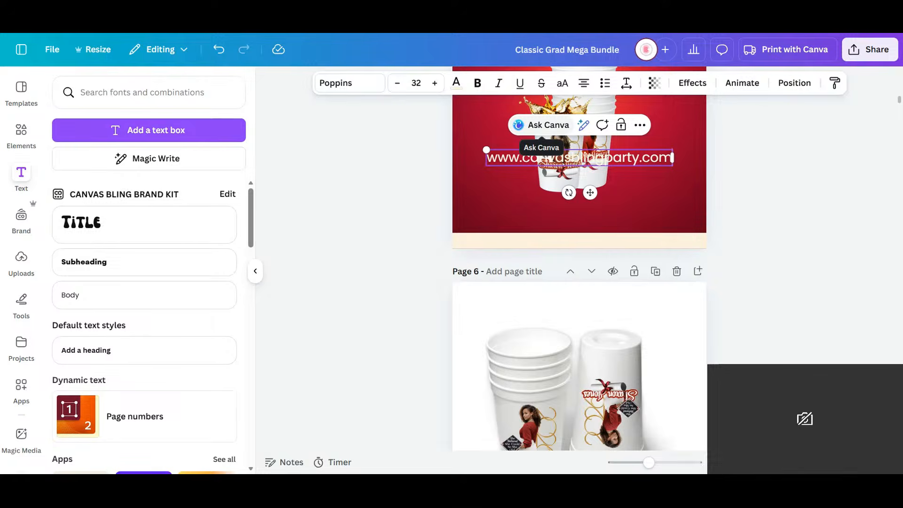
# - Move the website text onto the cream strip at page 5's bottom and set its color to dark red
pyautogui.moveTo(591, 193); pyautogui.dragTo(590, 275)
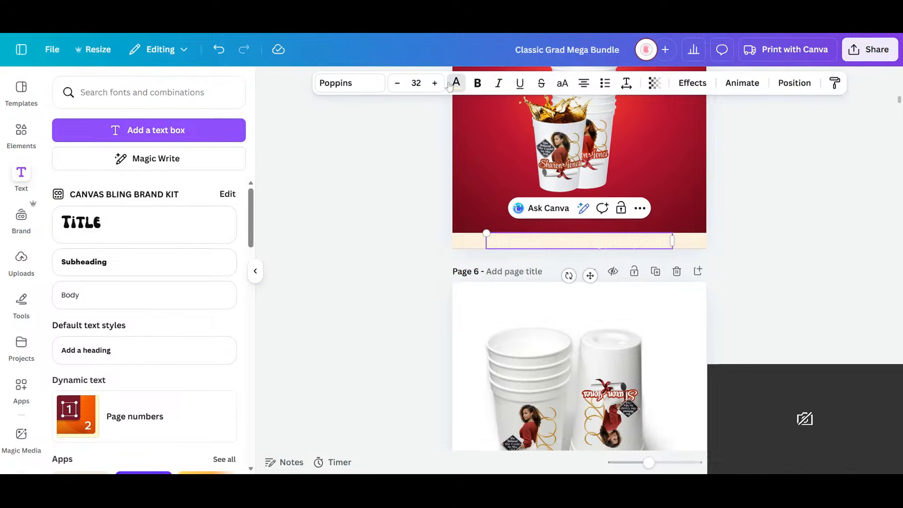
pyautogui.click(450, 84)
pyautogui.click(64, 224)
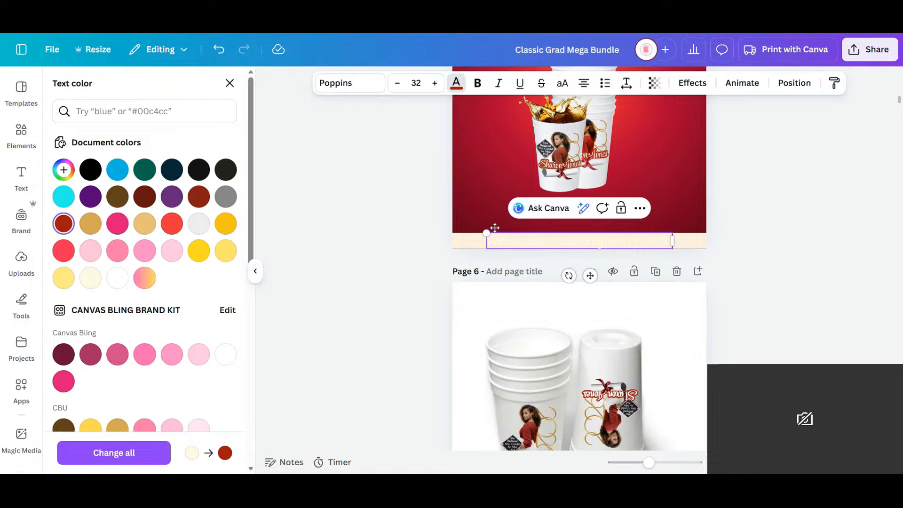
# - Color the website text dark red and shrink it to about size 22, centered on page 5's cream strip
pyautogui.tripleClick(579, 241)
pyautogui.click(63, 223)
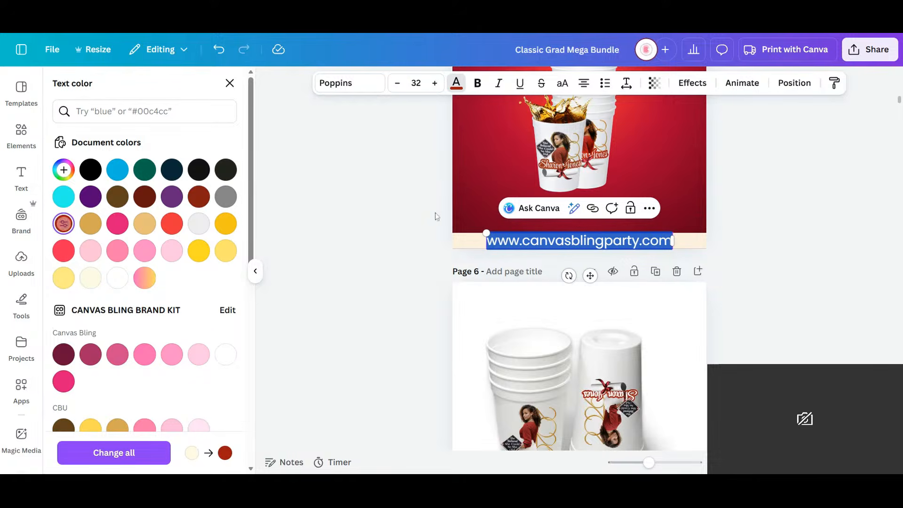
pyautogui.moveTo(487, 232); pyautogui.dragTo(543, 236)
pyautogui.moveTo(616, 275); pyautogui.dragTo(586, 271)
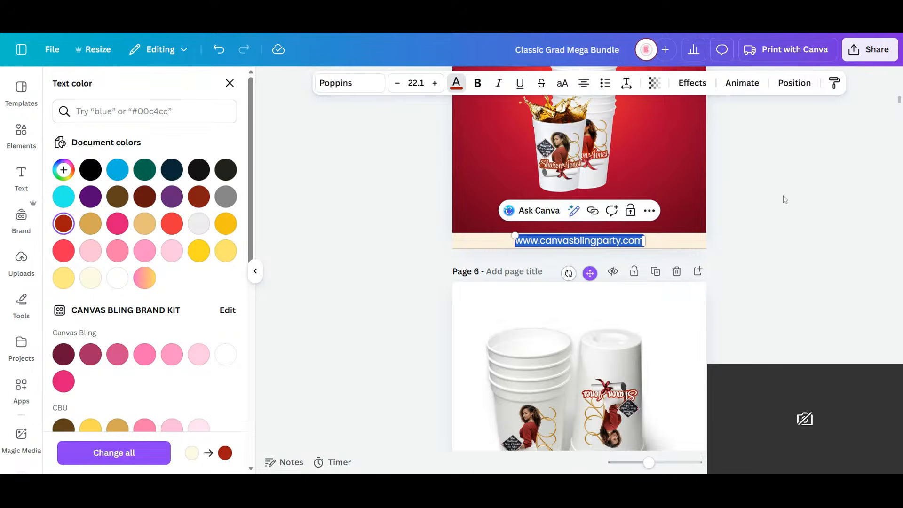
pyautogui.click(784, 200)
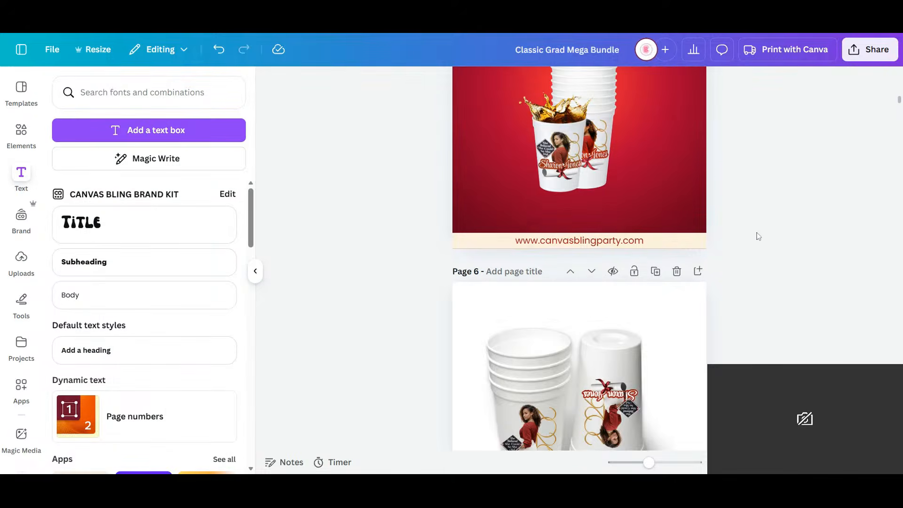
pyautogui.scroll(4, 758, 236)
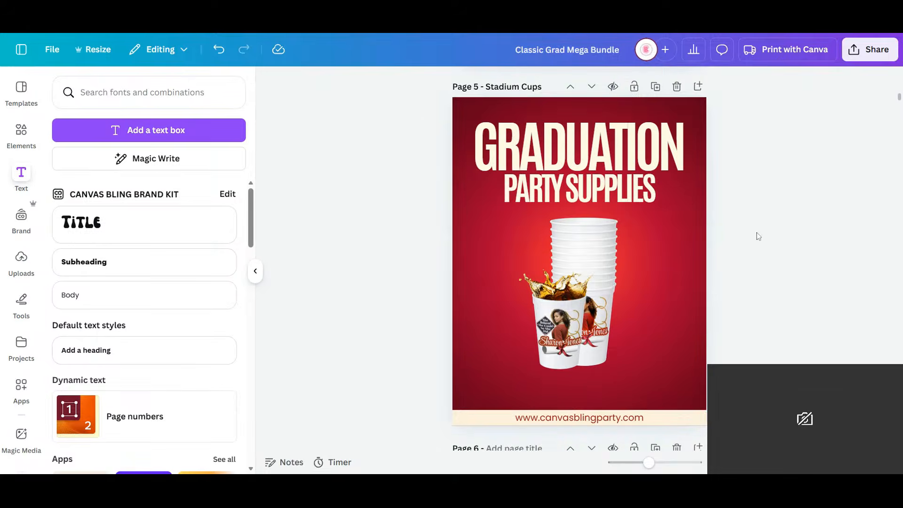
pyautogui.click(18, 142)
pyautogui.click(54, 96)
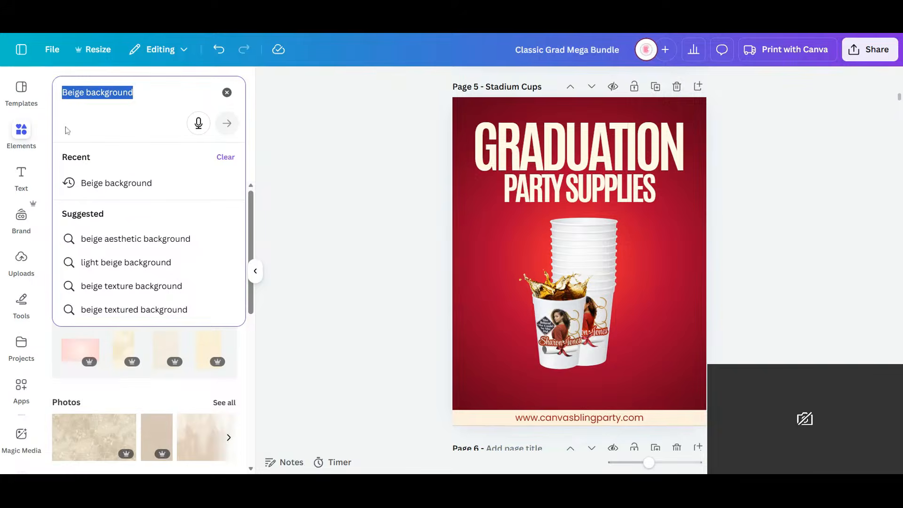
pyautogui.click(356, 250)
# - Copy the round University of Houston seal from page 2 onto page 5
pyautogui.scroll(10, 417, 224)
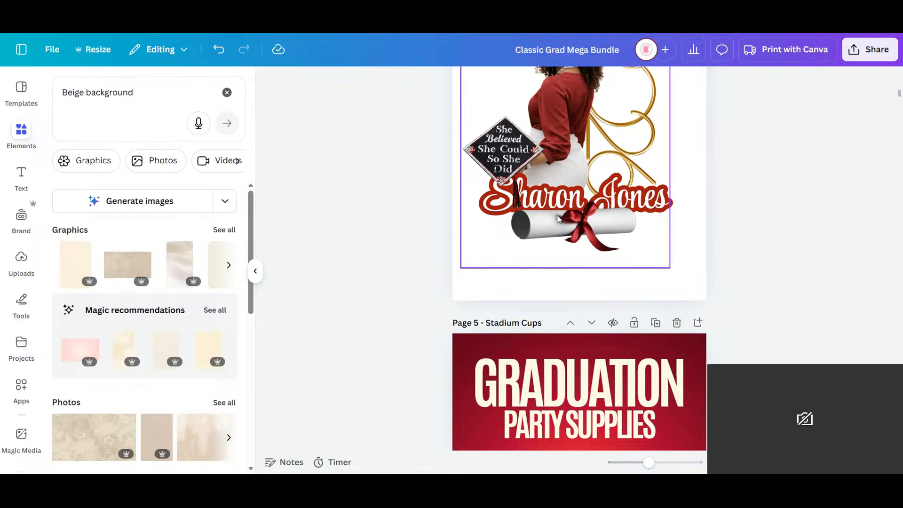
pyautogui.scroll(7, 562, 217)
pyautogui.scroll(1, 560, 225)
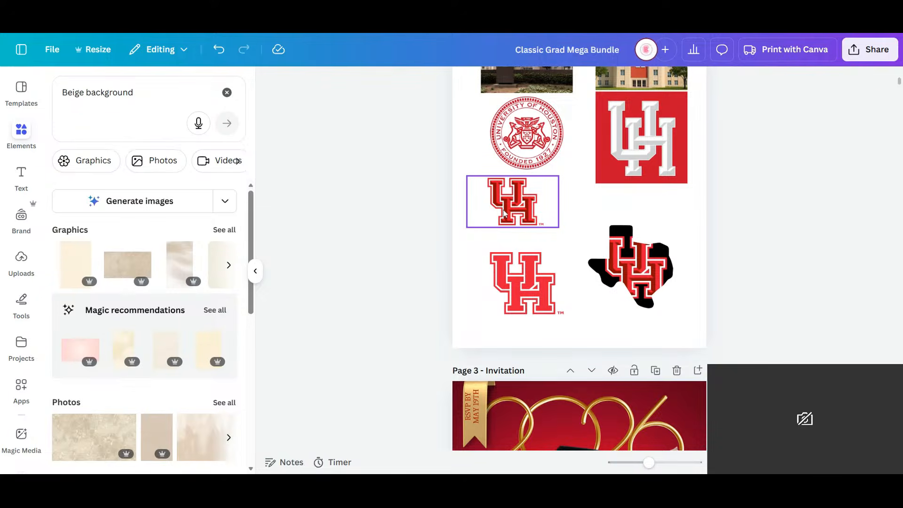
pyautogui.click(520, 214)
pyautogui.click(530, 134)
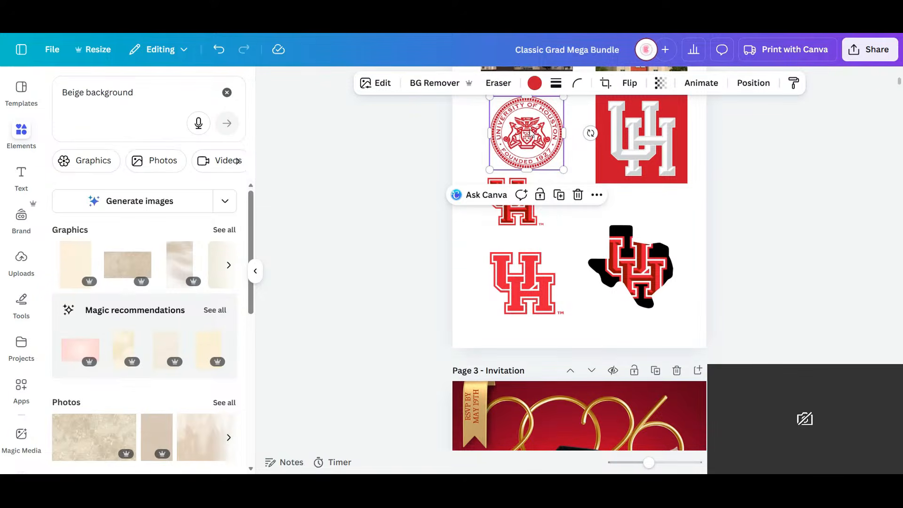
pyautogui.moveTo(538, 125); pyautogui.dragTo(565, 239)
pyautogui.scroll(-3, 565, 240)
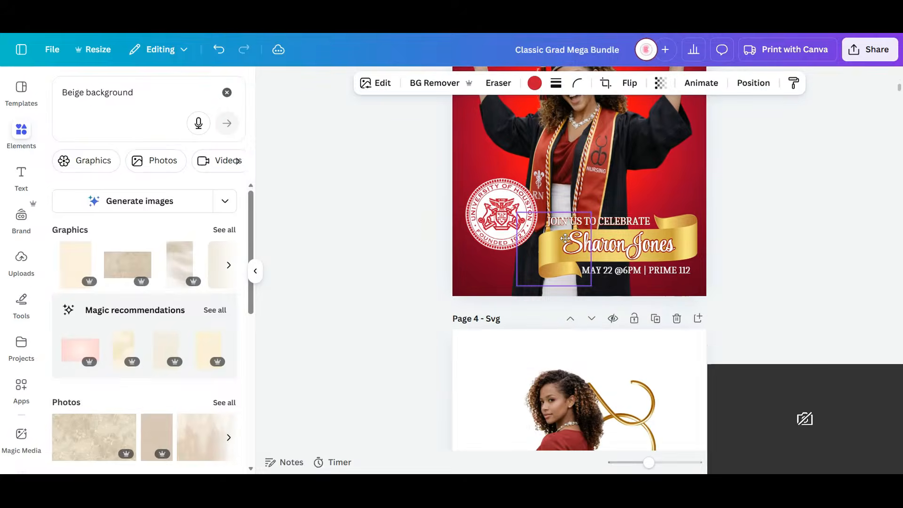
pyautogui.scroll(-1, 565, 238)
pyautogui.scroll(-9, 565, 238)
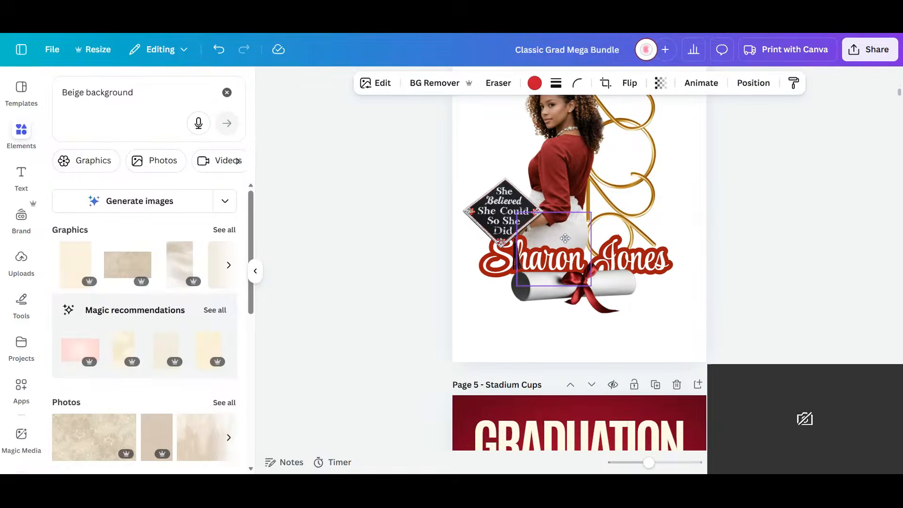
pyautogui.hotkey('ctrl', 'v')
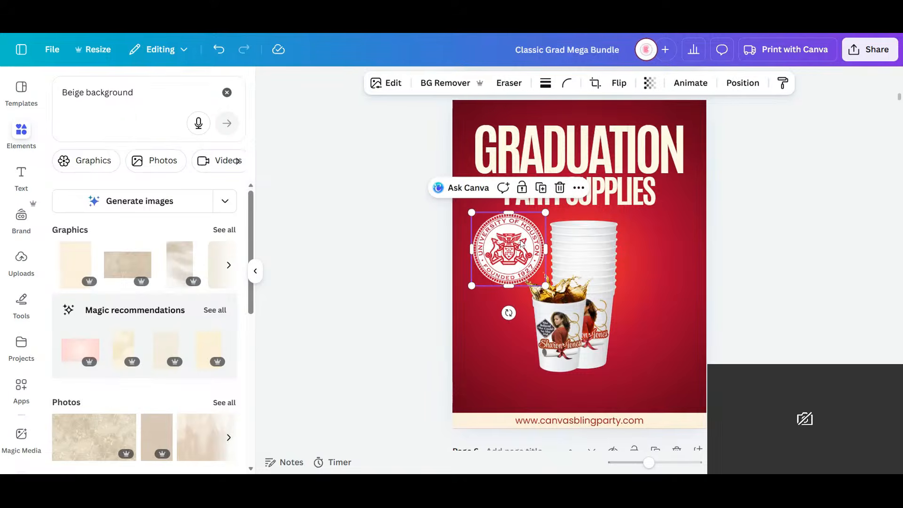
# - Place the University of Houston seal to the right of the cup stack and shrink it slightly
pyautogui.moveTo(493, 264); pyautogui.dragTo(672, 292)
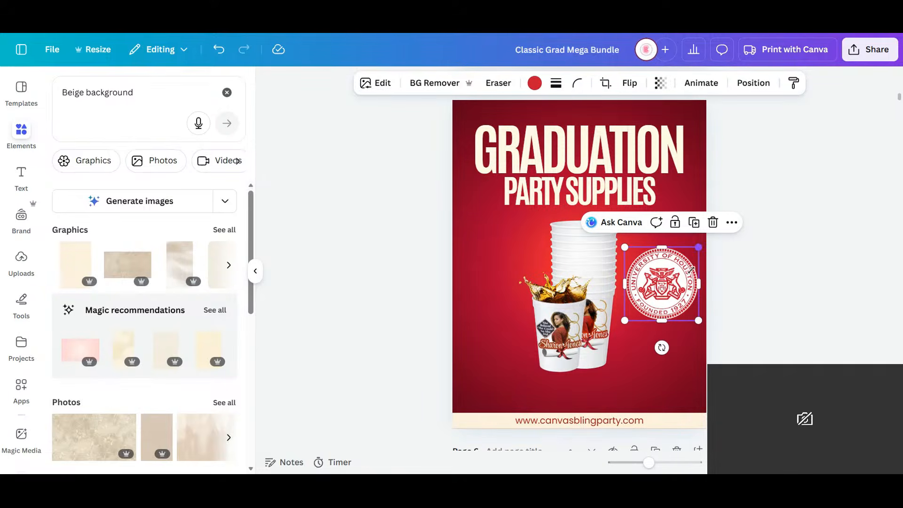
pyautogui.moveTo(698, 248)
pyautogui.mouseDown()
pyautogui.moveTo(677, 276)
pyautogui.moveTo(688, 259)
pyautogui.mouseUp()
pyautogui.moveTo(655, 291); pyautogui.dragTo(654, 267)
# - Search the elements library for "available now" graphics
pyautogui.moveTo(145, 95); pyautogui.dragTo(13, 101)
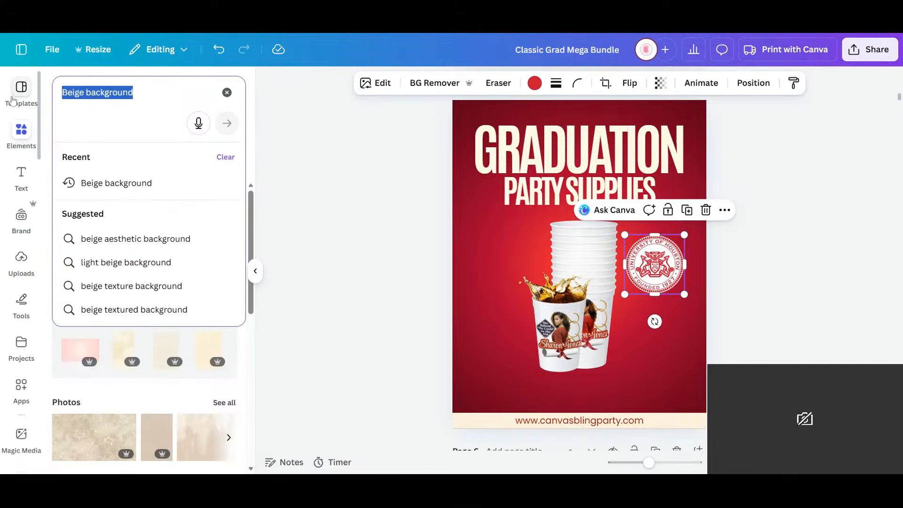
pyautogui.write('available n')
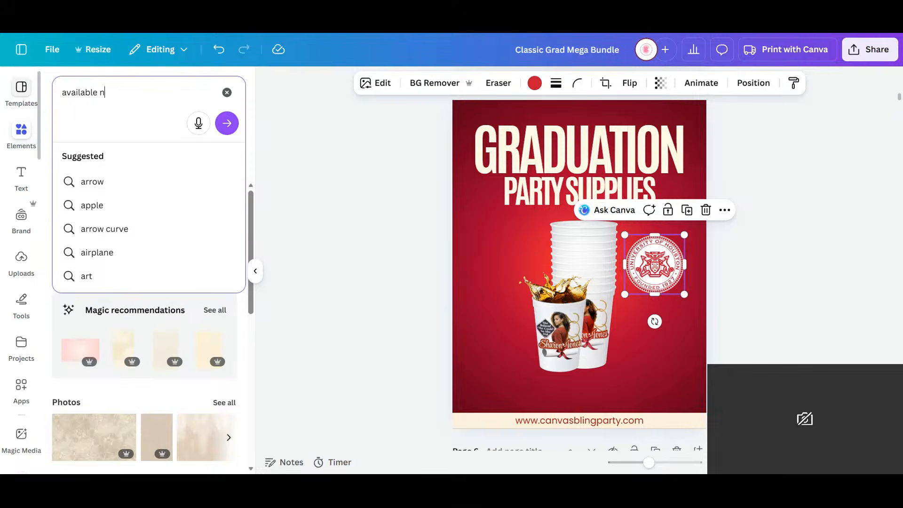
pyautogui.write('ow')
pyautogui.press('Return')
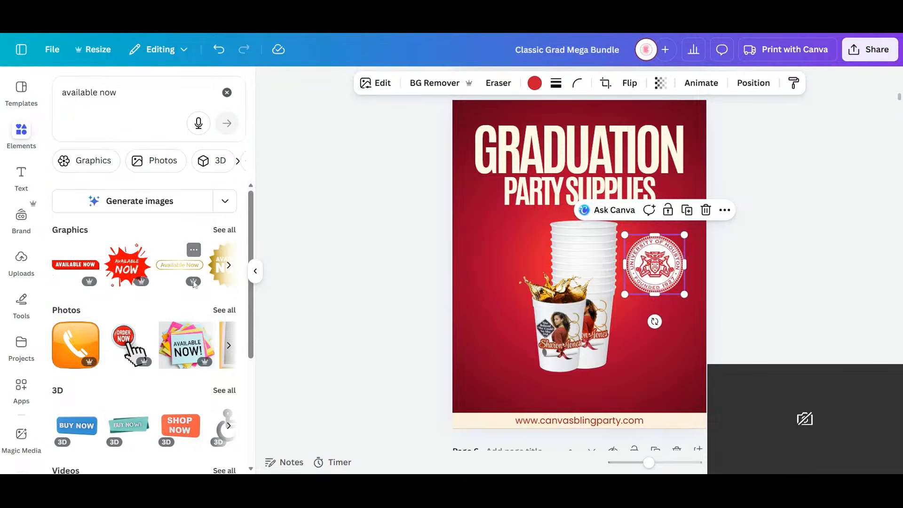
pyautogui.click(206, 268)
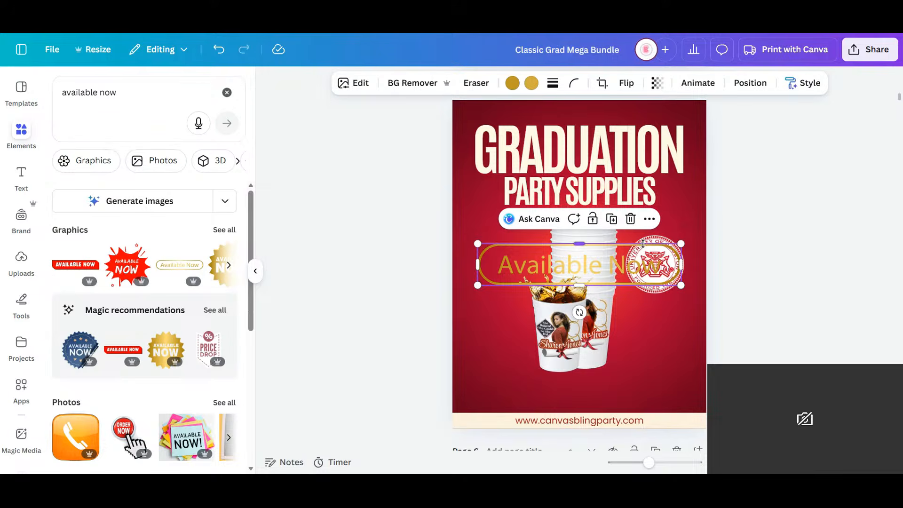
pyautogui.press('Delete')
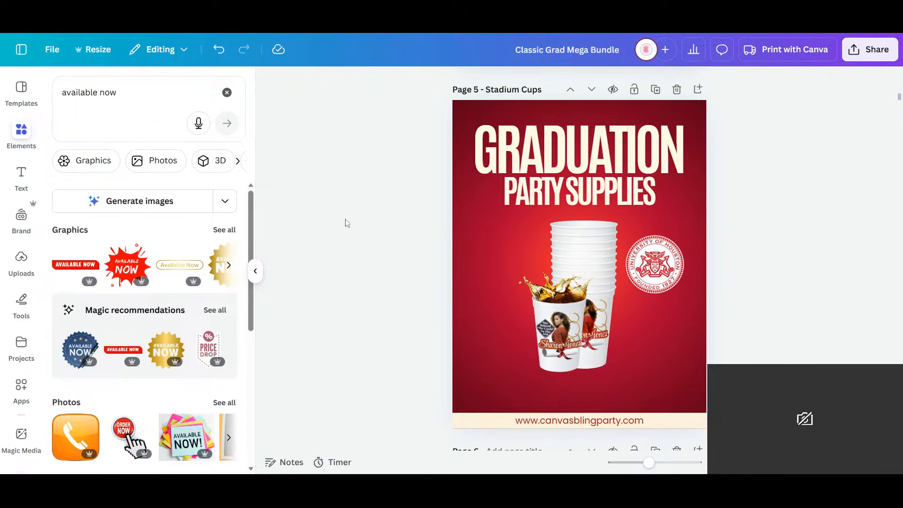
# - Add the gold starburst "Available Now" badge to page 5, about 1.8 in wide, left of the cups below the subheading
pyautogui.click(230, 265)
pyautogui.click(230, 266)
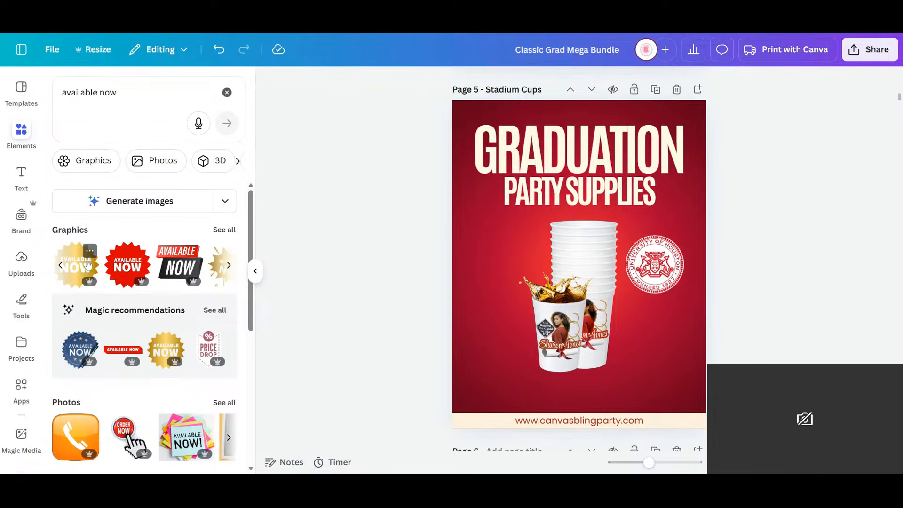
pyautogui.click(124, 277)
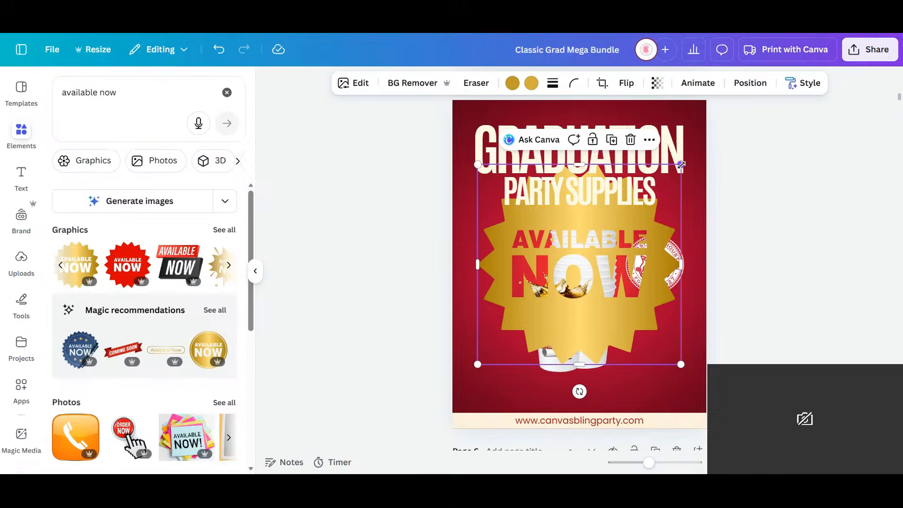
pyautogui.moveTo(646, 230); pyautogui.dragTo(499, 232)
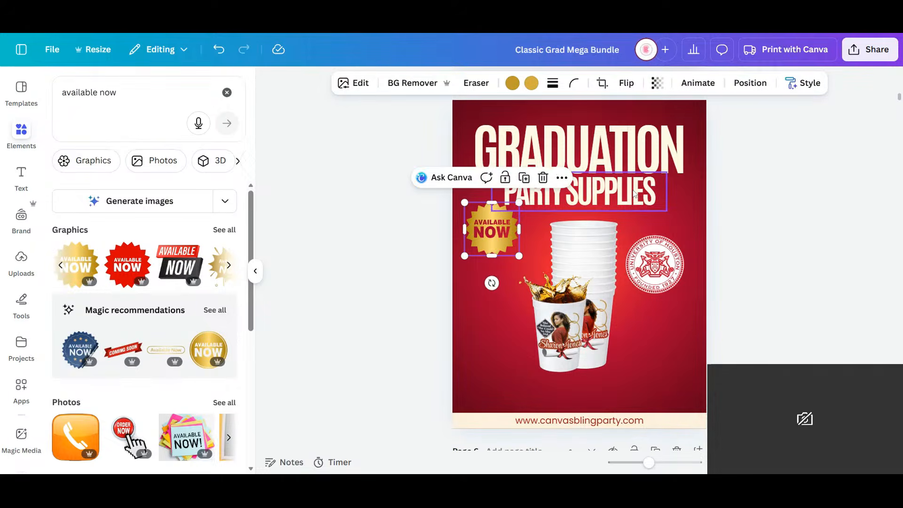
# - Replace page 5's "PARTY SUPPLIES" subheading with "STADIUM CUPS"
pyautogui.click(634, 194)
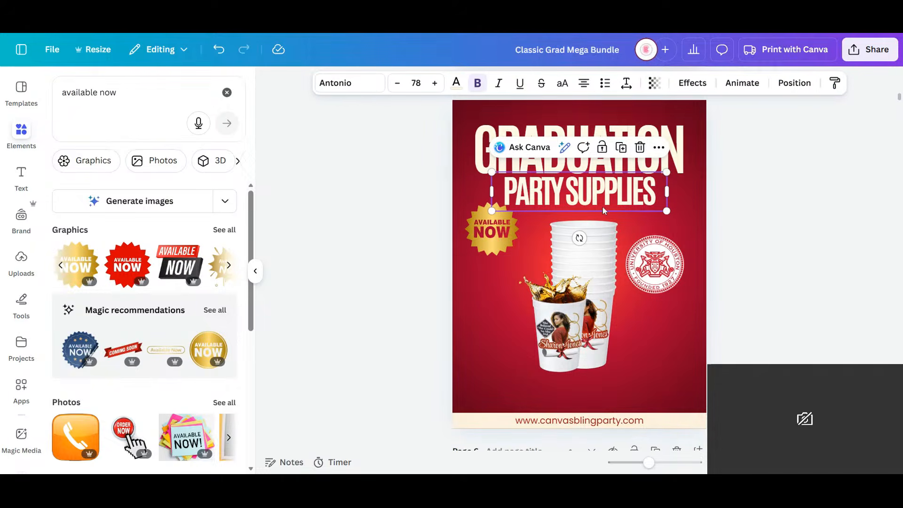
pyautogui.click(649, 192)
pyautogui.moveTo(653, 193); pyautogui.dragTo(567, 193)
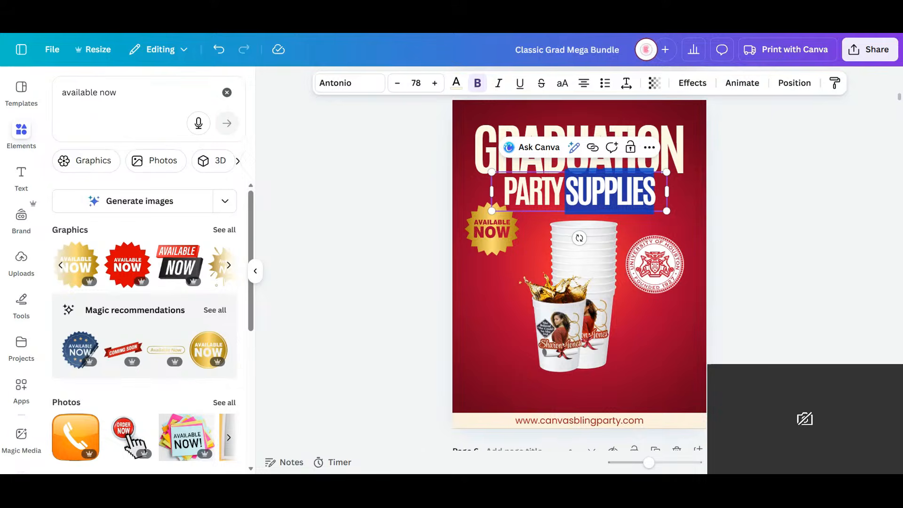
pyautogui.write('sta')
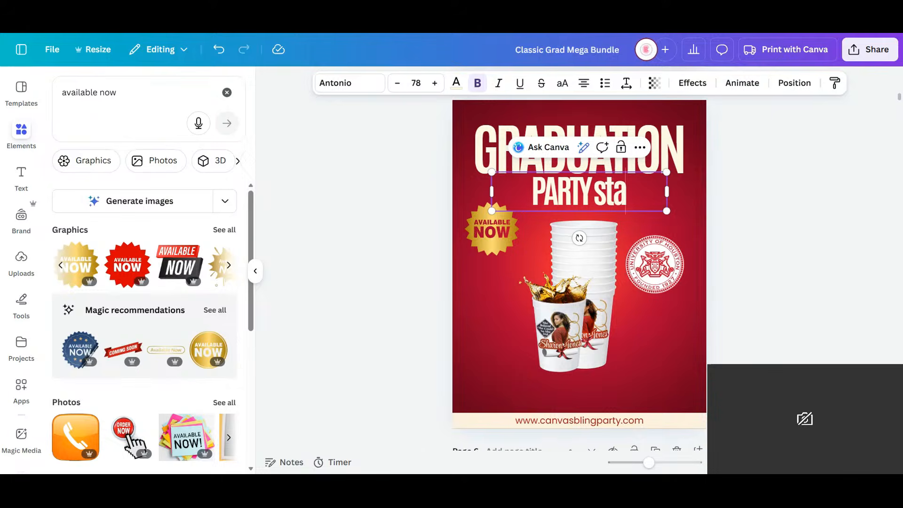
pyautogui.press('BackSpace')
pyautogui.press('BackSpace')
pyautogui.press('BackSpace')
pyautogui.press('BackSpace')
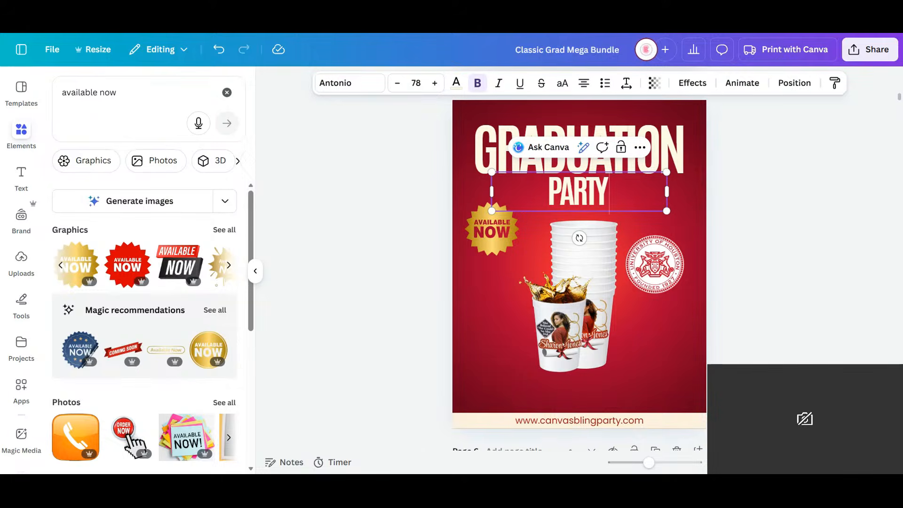
pyautogui.hotkey('ctrl', 'a')
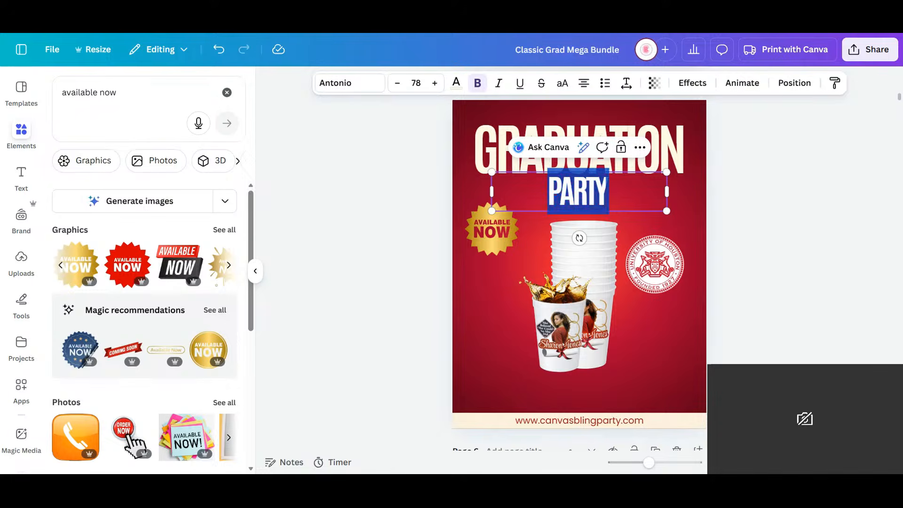
pyautogui.write('STADI')
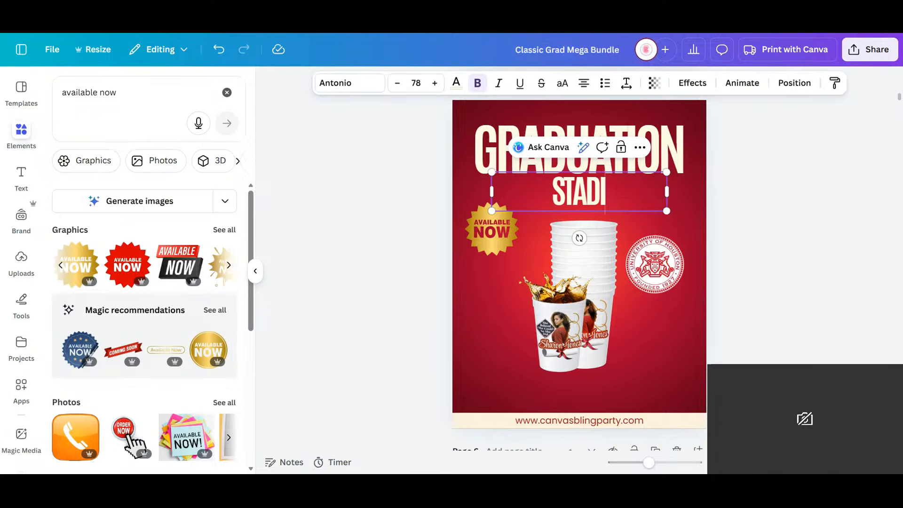
pyautogui.write('UM CUPS')
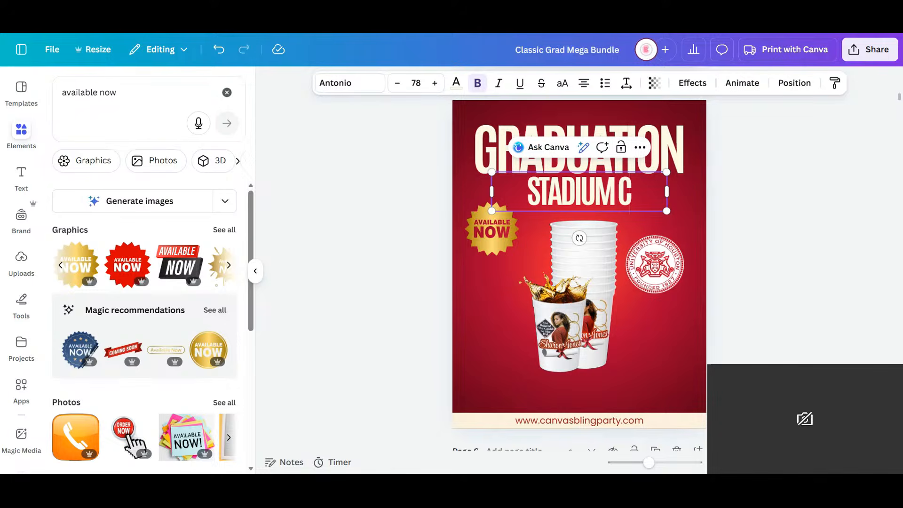
pyautogui.click(754, 333)
# - Move the gold badge to the right end of the subheading and the university seal to the left of the cups
pyautogui.click(497, 230)
pyautogui.moveTo(496, 231); pyautogui.dragTo(676, 212)
pyautogui.click(657, 285)
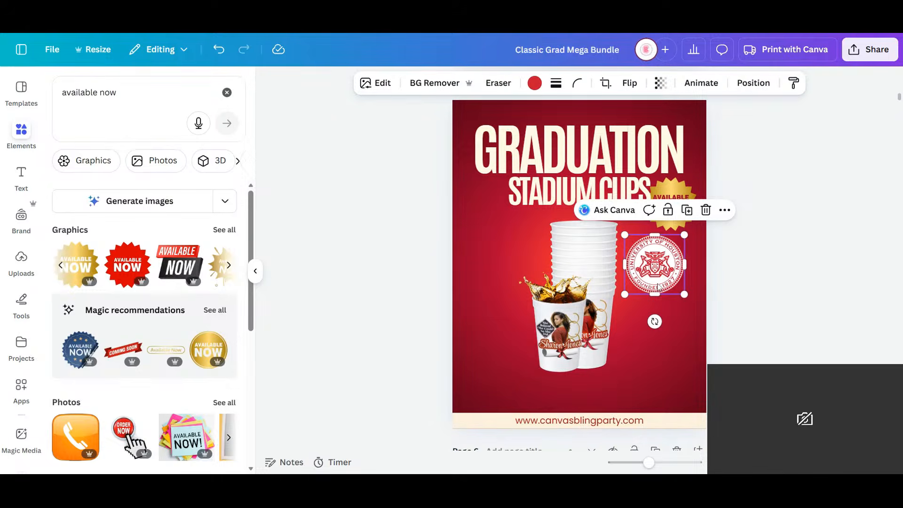
pyautogui.moveTo(657, 285); pyautogui.dragTo(484, 318)
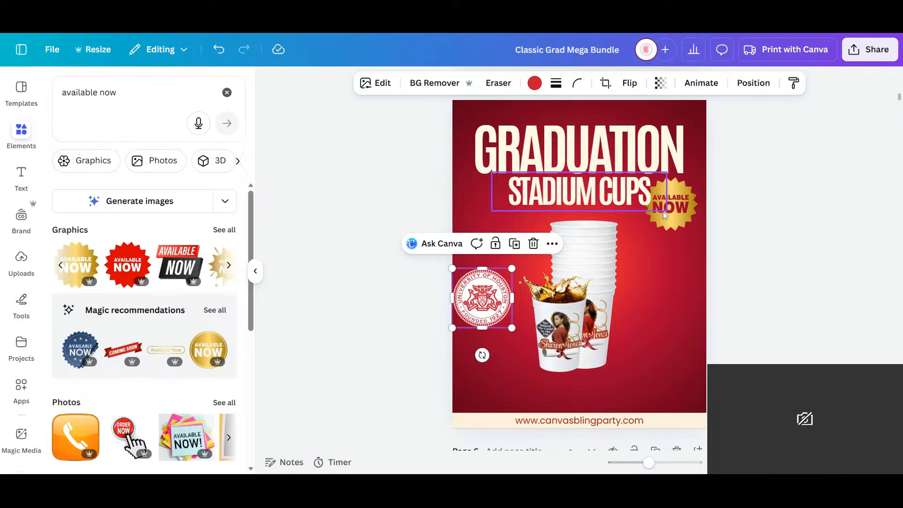
# - Lower the subheading slightly and bring the gold badge to the front, placed beside the top of the cup stack
pyautogui.moveTo(665, 215); pyautogui.dragTo(664, 237)
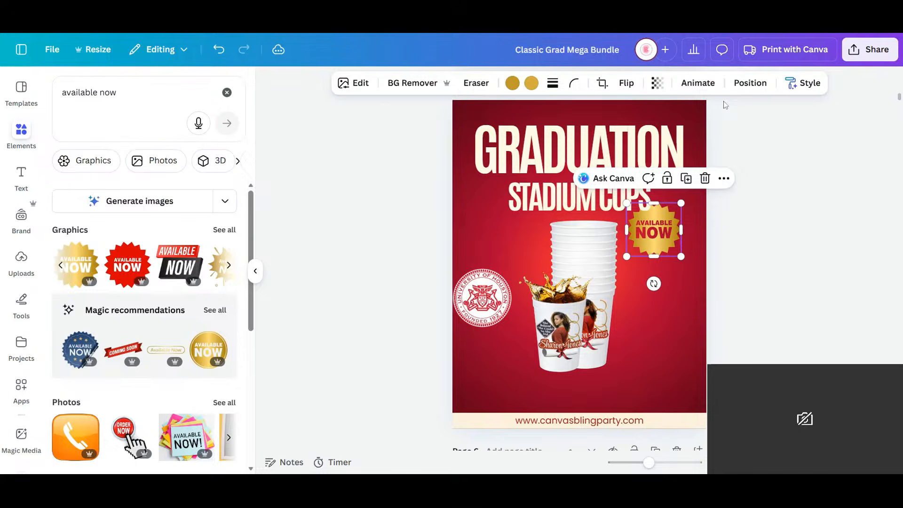
pyautogui.click(750, 83)
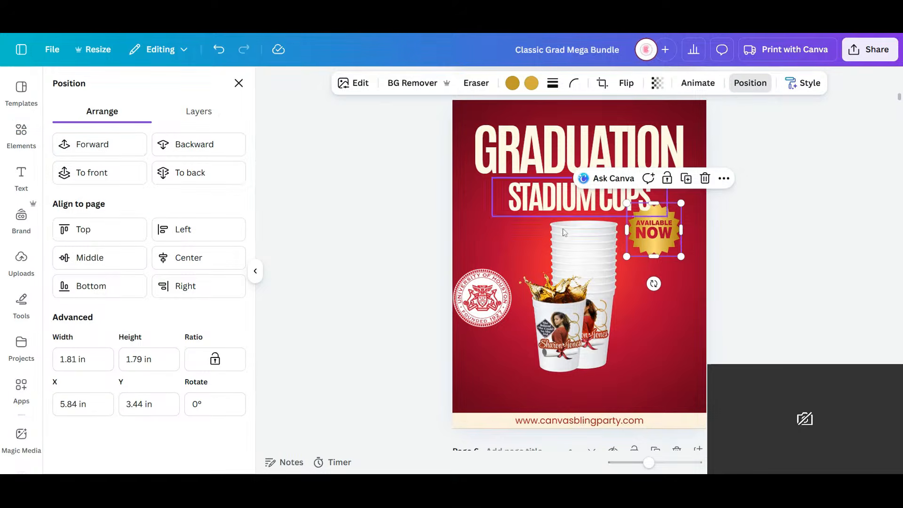
pyautogui.click(126, 155)
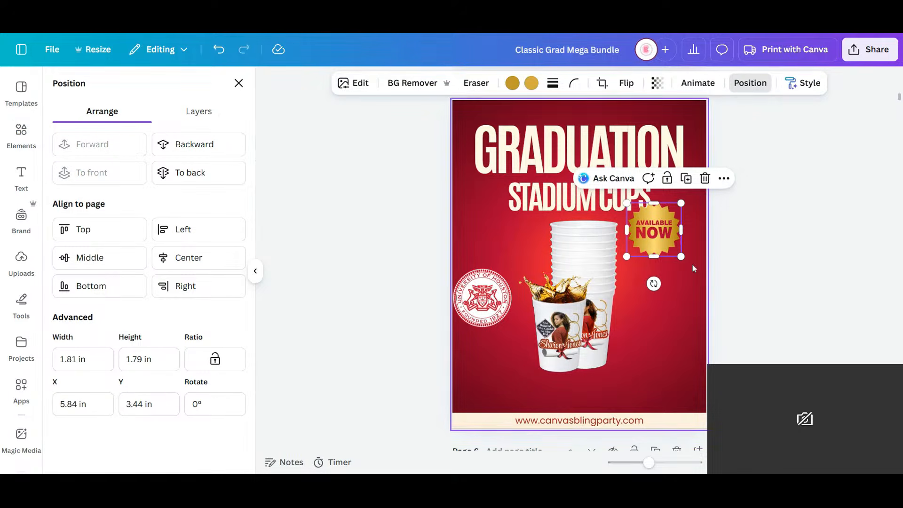
pyautogui.moveTo(654, 284); pyautogui.dragTo(653, 310)
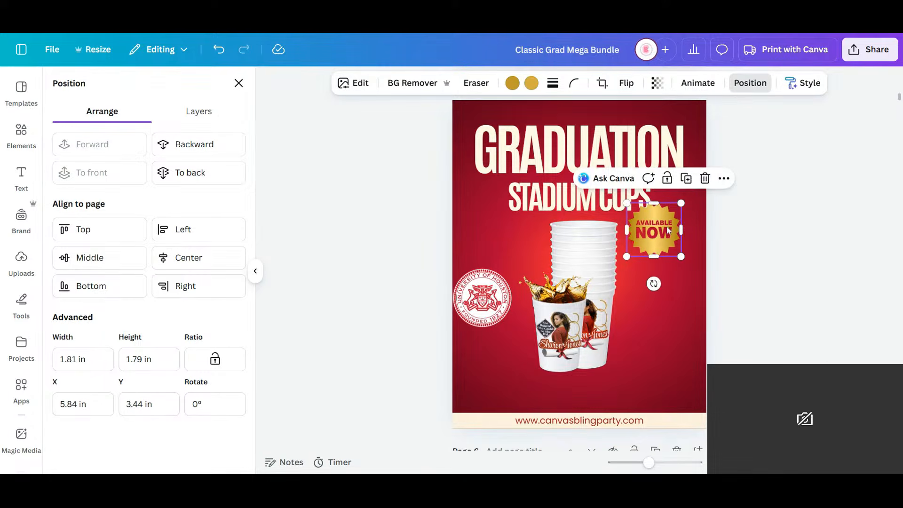
pyautogui.moveTo(654, 233); pyautogui.dragTo(653, 239)
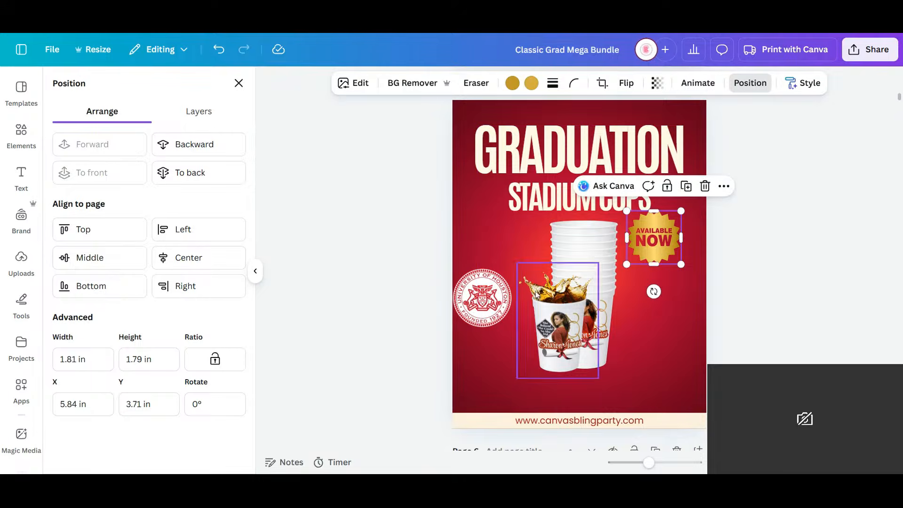
# - Delete the University of Houston seal from page 5
pyautogui.click(498, 296)
pyautogui.press('Delete')
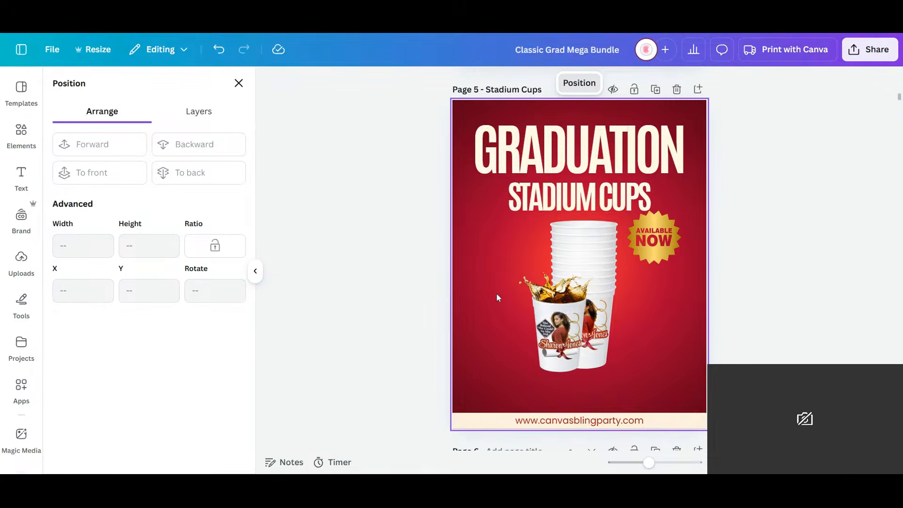
# - Try a copy of page 2's beveled UH logo beside page 5's cups, and delete that copy
pyautogui.scroll(20, 475, 339)
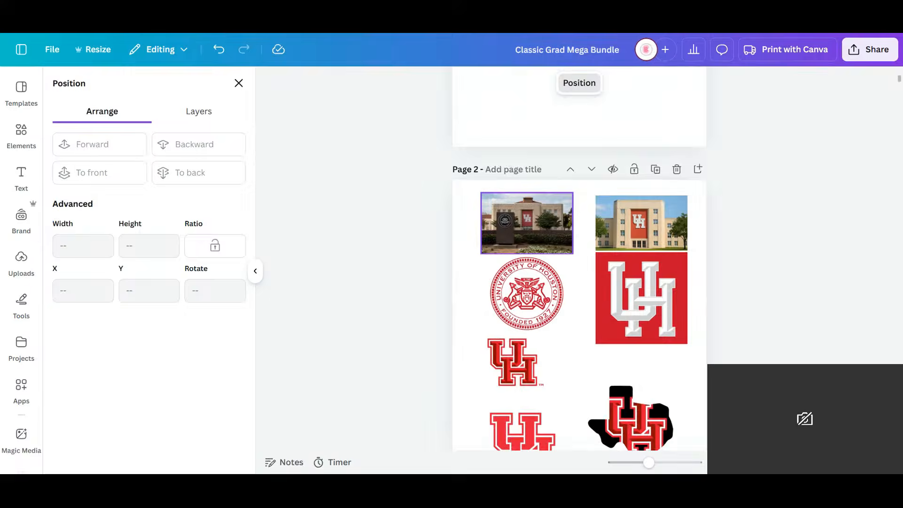
pyautogui.click(524, 273)
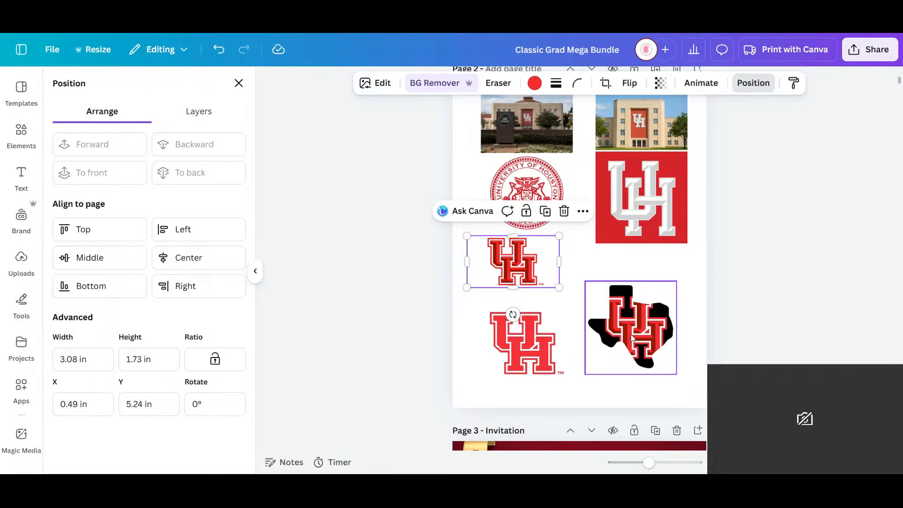
pyautogui.hotkey('ctrl', 'd')
pyautogui.moveTo(528, 268); pyautogui.dragTo(495, 369)
pyautogui.scroll(-3, 529, 337)
pyautogui.scroll(-5, 530, 337)
pyautogui.scroll(-4, 528, 335)
pyautogui.scroll(-2, 491, 376)
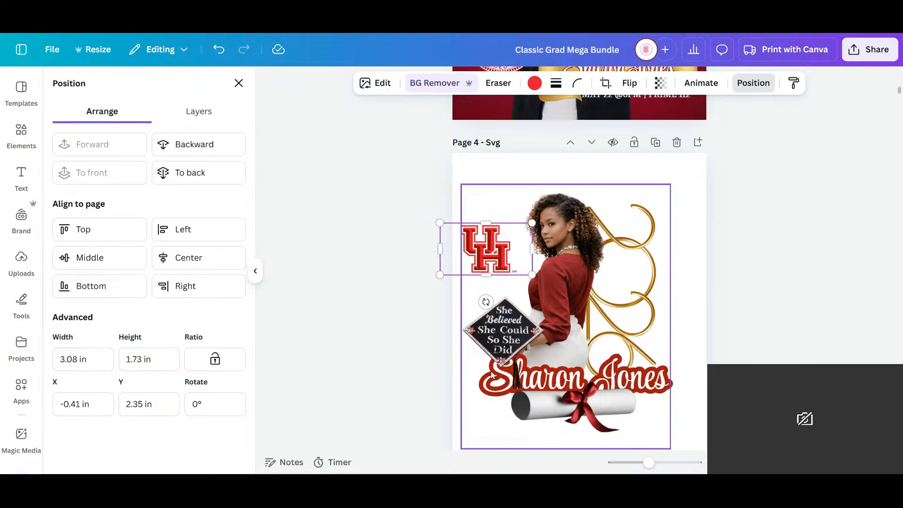
pyautogui.moveTo(489, 241); pyautogui.dragTo(512, 115)
pyautogui.scroll(-5, 503, 305)
pyautogui.scroll(-5, 508, 301)
pyautogui.scroll(1, 498, 178)
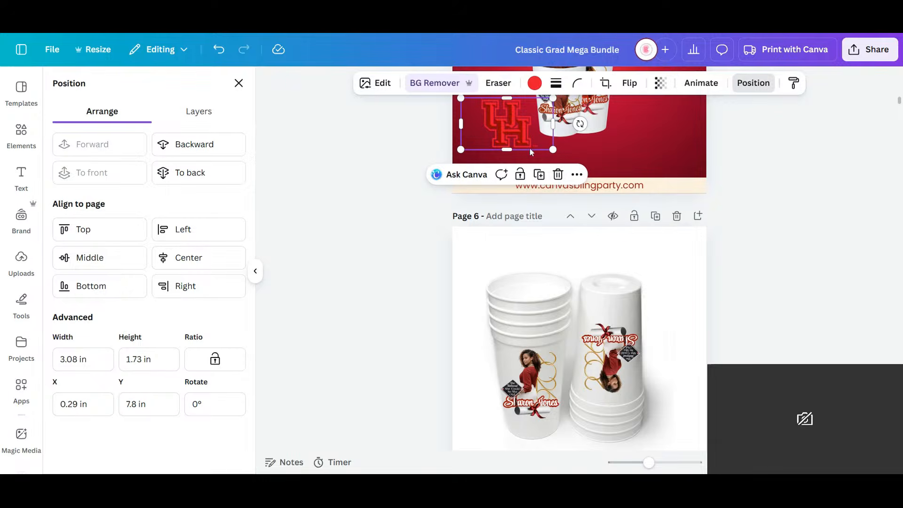
pyautogui.press('Delete')
# - Duplicate page 2's university seal, place the copy on page 5 left of the cups, and shrink it to about 1.6 in wide
pyautogui.scroll(15, 588, 206)
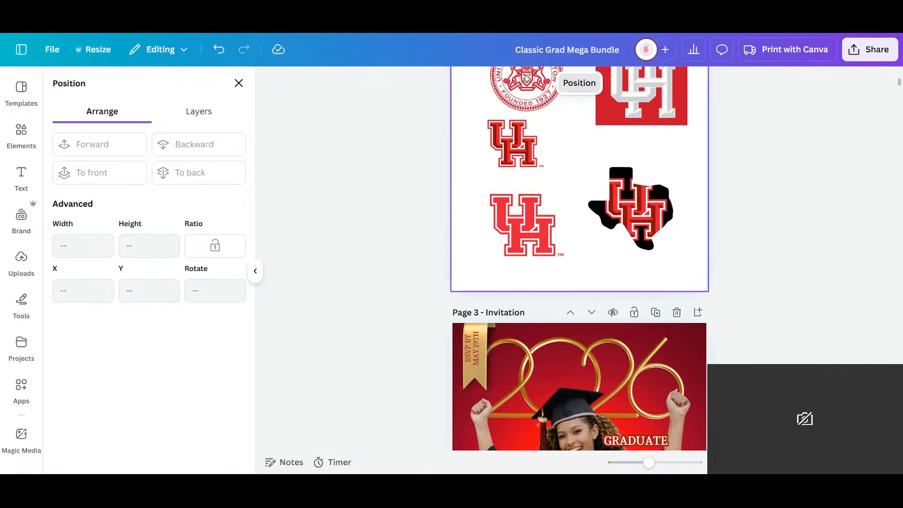
pyautogui.click(521, 95)
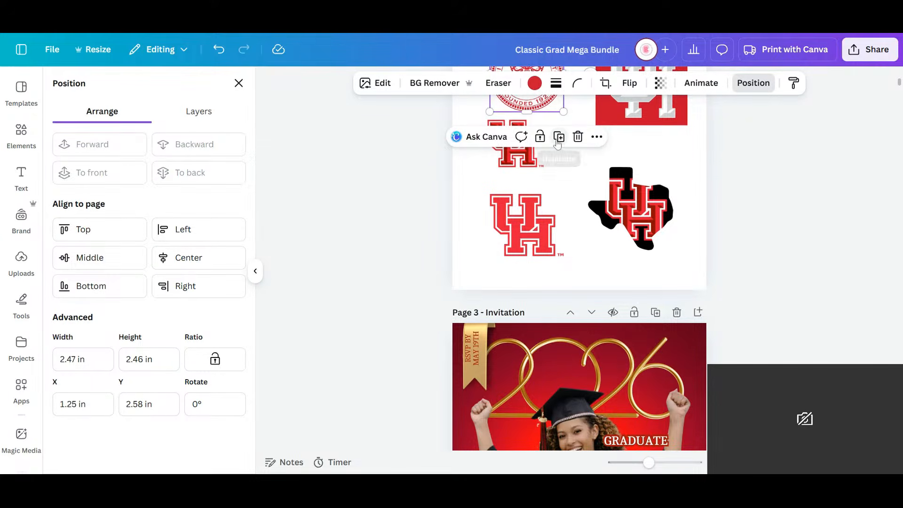
pyautogui.moveTo(521, 99); pyautogui.dragTo(519, 365)
pyautogui.scroll(-6, 578, 201)
pyautogui.scroll(-12, 579, 201)
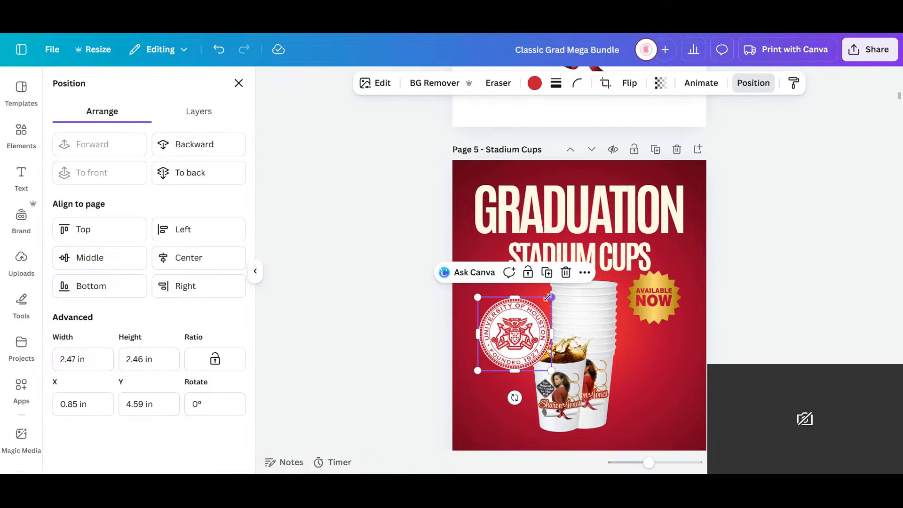
pyautogui.moveTo(548, 297); pyautogui.dragTo(491, 349)
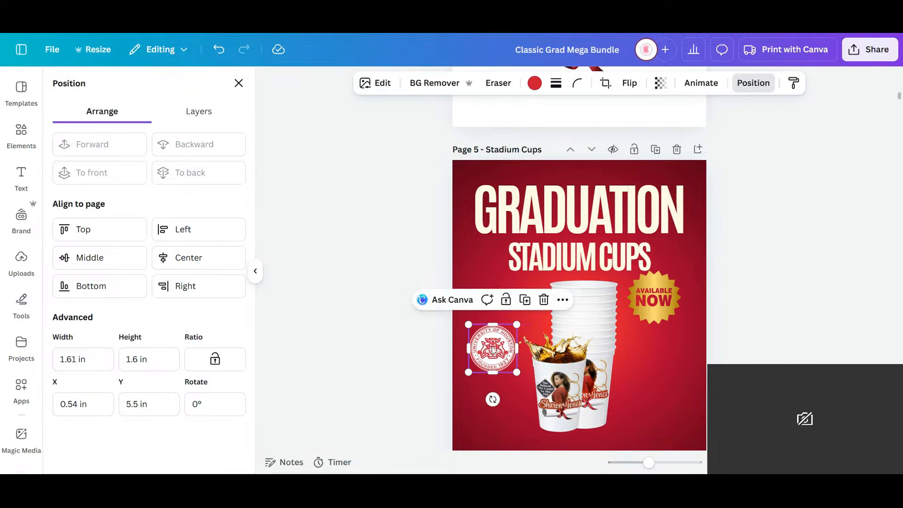
# - Duplicate the website footer text on page 5, place the copy above the footer band, and clear its text
pyautogui.scroll(-3, 490, 348)
pyautogui.click(556, 364)
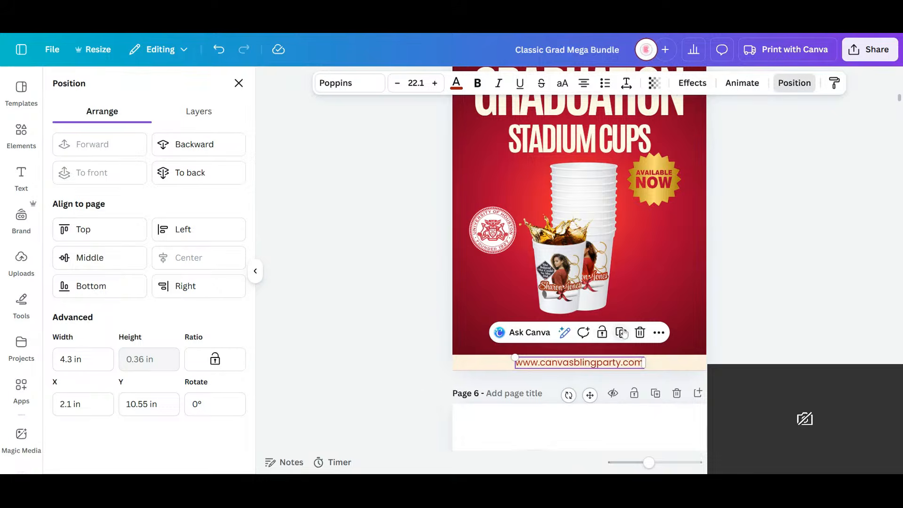
pyautogui.moveTo(577, 364); pyautogui.dragTo(522, 329)
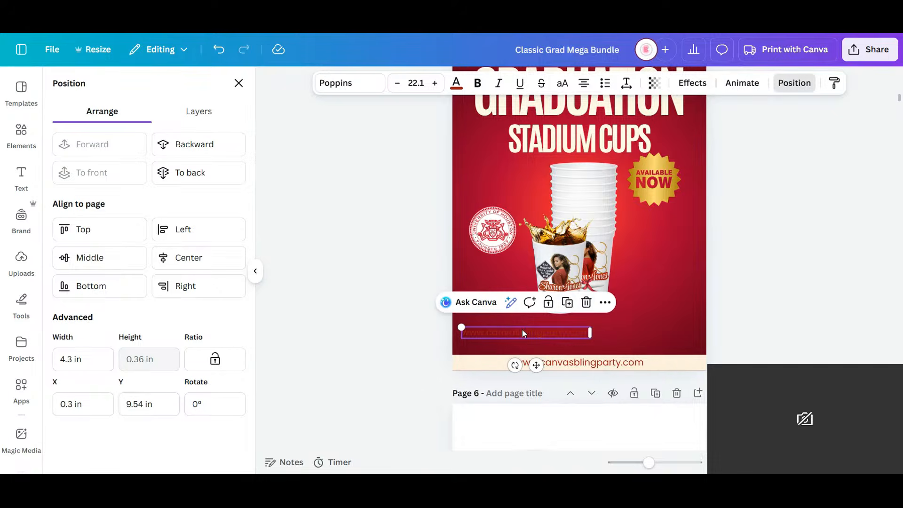
pyautogui.doubleClick(522, 329)
pyautogui.press('BackSpace')
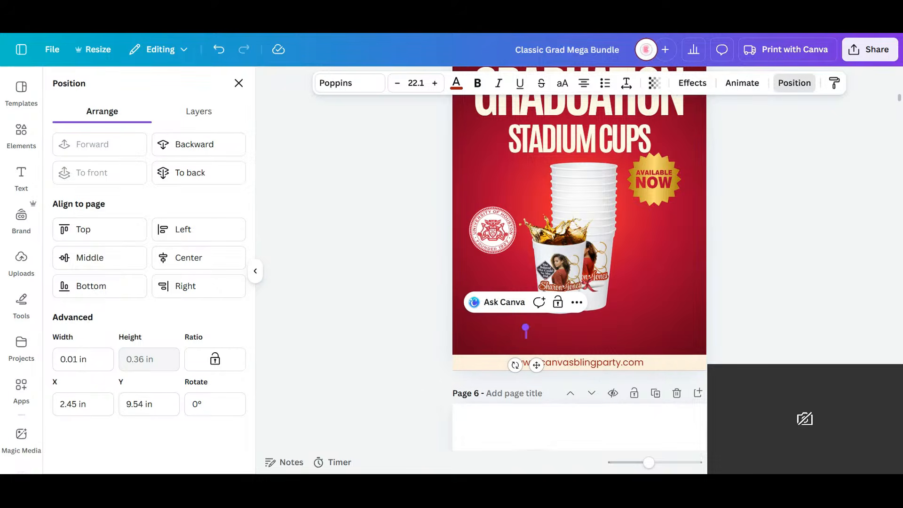
pyautogui.press('BackSpace')
pyautogui.press('BackSpace')
# - Try to set the emptied text box's color to cream before entering its wording
pyautogui.click(456, 83)
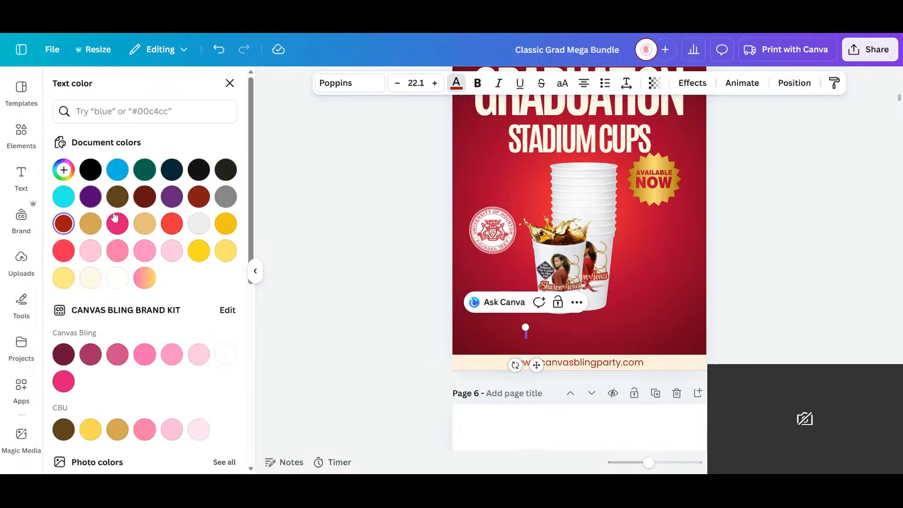
pyautogui.click(89, 279)
pyautogui.write('a')
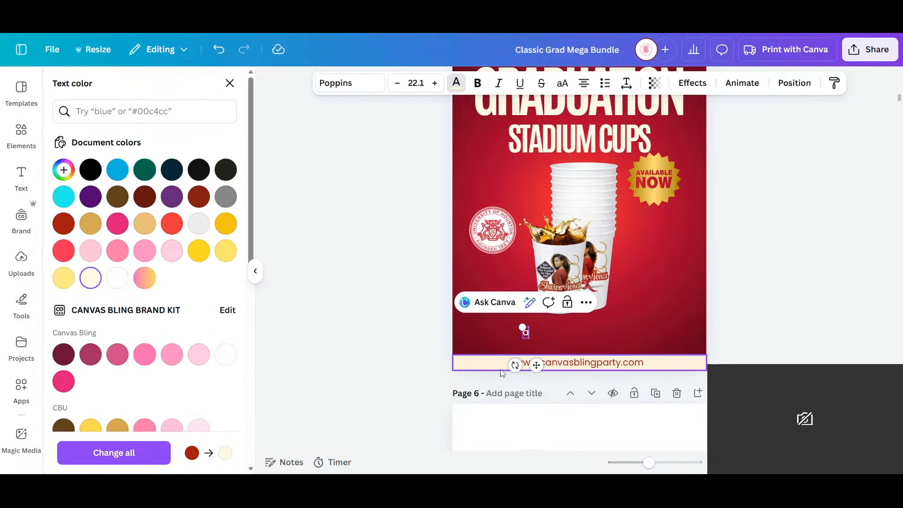
pyautogui.press('BackSpace')
# - Enter "Any School or Theme" in the empty text box and color the text cream
pyautogui.write('Any')
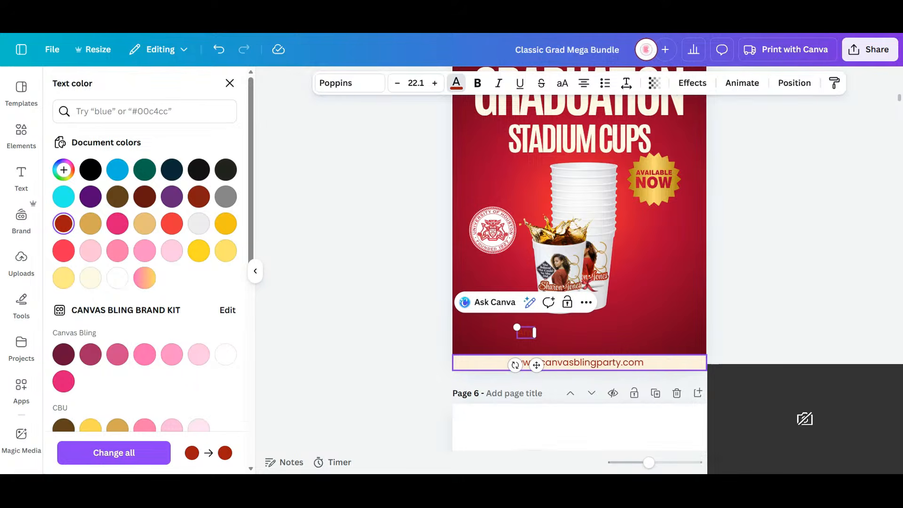
pyautogui.write(' t')
pyautogui.write('chool')
pyautogui.write(' ar')
pyautogui.write(' Theme')
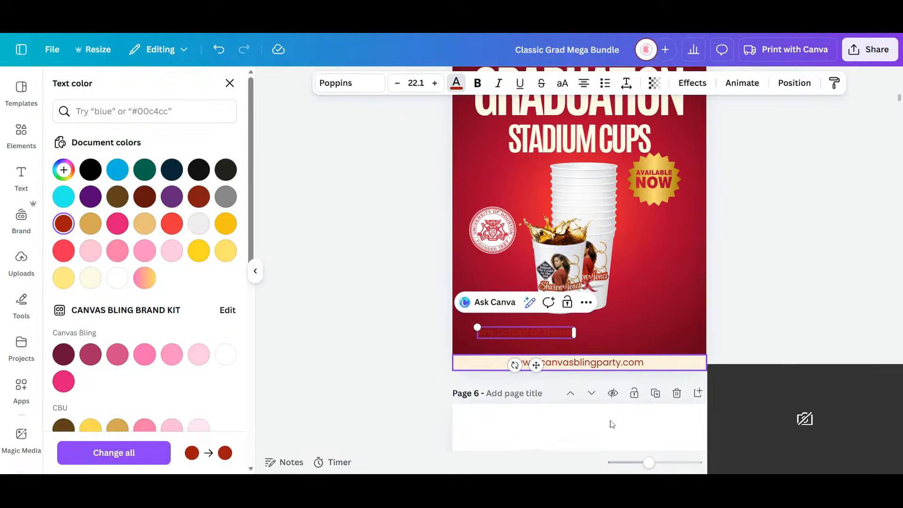
pyautogui.click(454, 87)
pyautogui.click(90, 277)
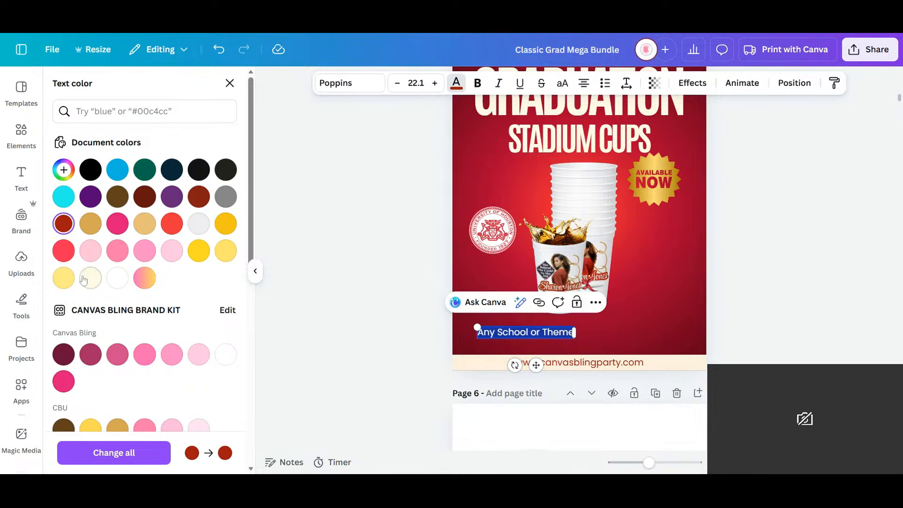
pyautogui.click(84, 280)
pyautogui.click(611, 334)
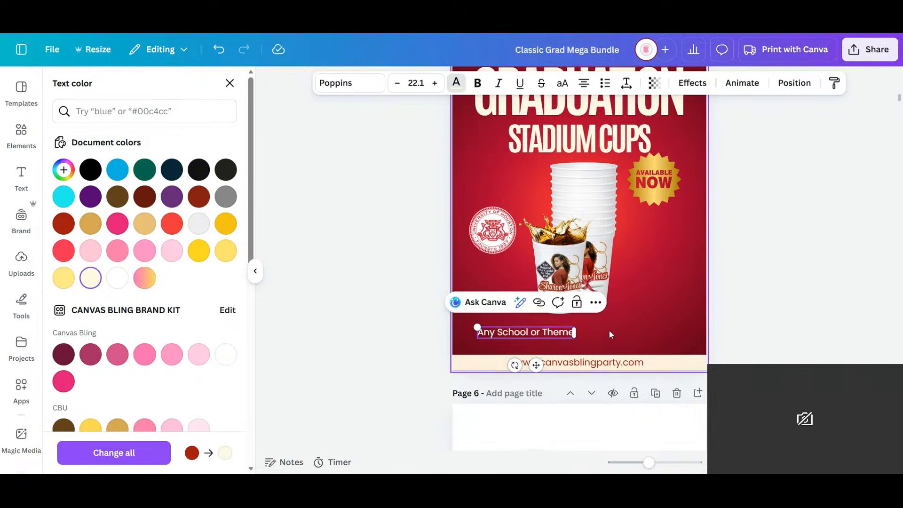
# - Reduce the "Any School or Theme" caption to size 13.3, wrap it onto two lines, and place it beneath the seal
pyautogui.click(551, 337)
pyautogui.click(579, 332)
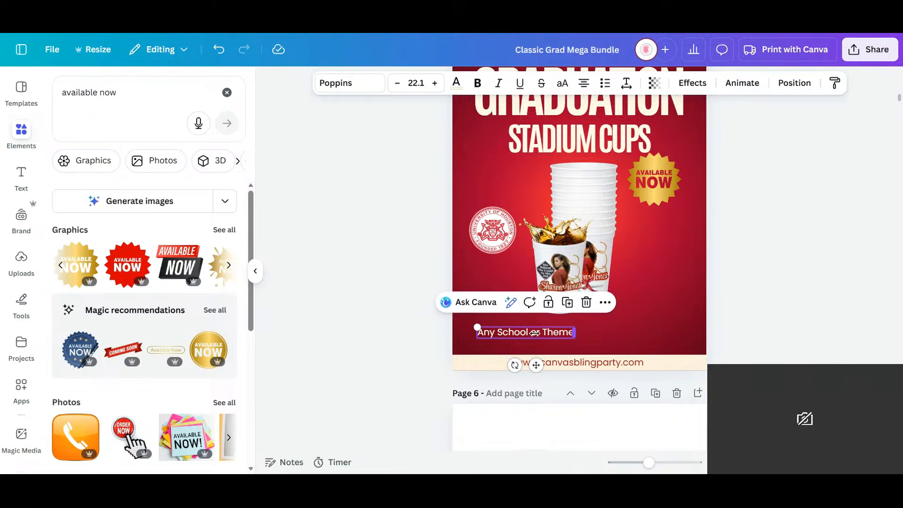
pyautogui.moveTo(534, 333); pyautogui.dragTo(504, 346)
pyautogui.moveTo(502, 391); pyautogui.dragTo(493, 229)
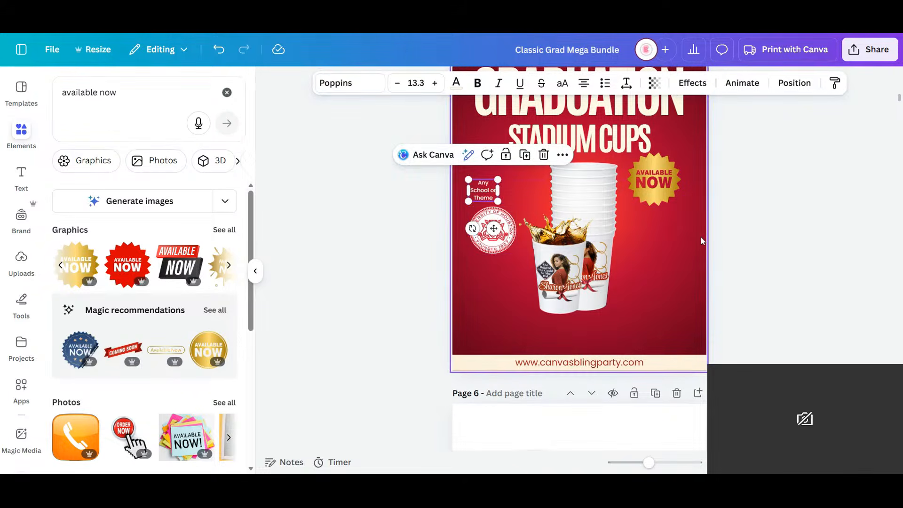
pyautogui.click(701, 238)
pyautogui.moveTo(485, 194); pyautogui.dragTo(517, 265)
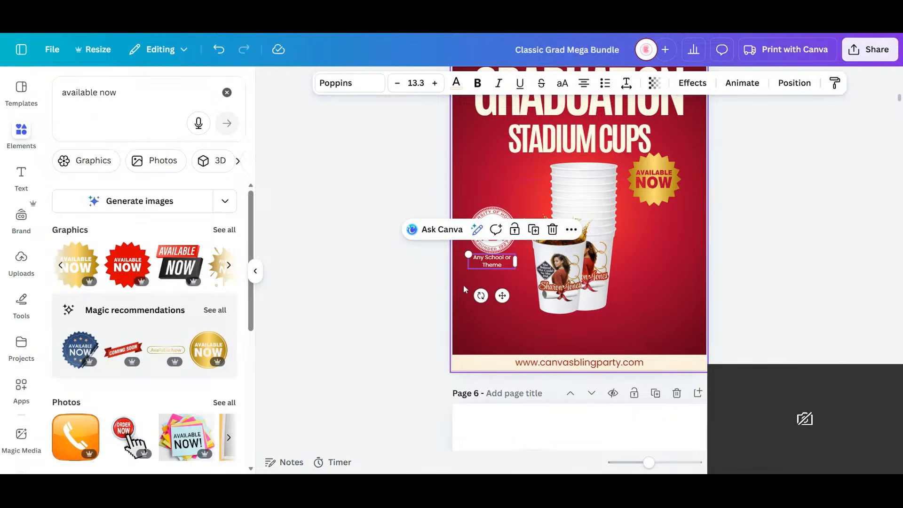
# - Tighten the caption's line spacing to 1.14, lower it slightly, and italicize it
pyautogui.click(626, 83)
pyautogui.moveTo(603, 174); pyautogui.dragTo(595, 177)
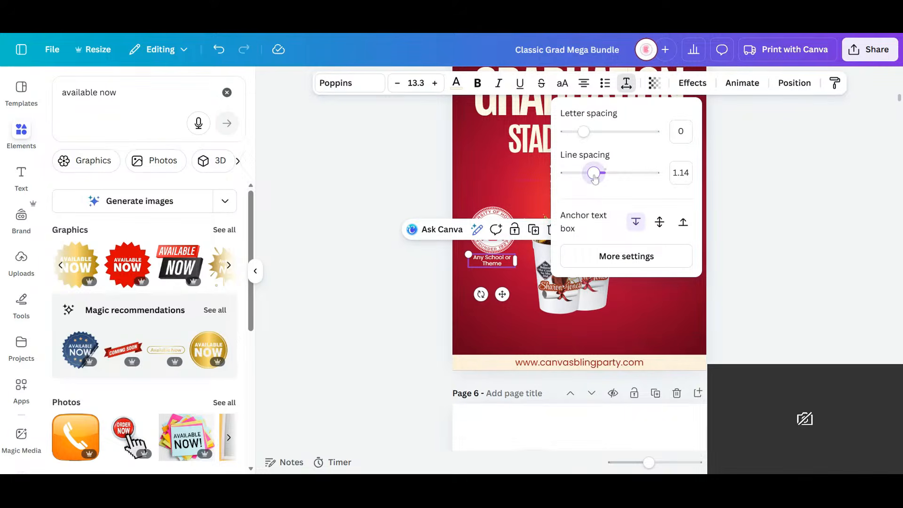
pyautogui.click(748, 316)
pyautogui.moveTo(503, 294); pyautogui.dragTo(504, 296)
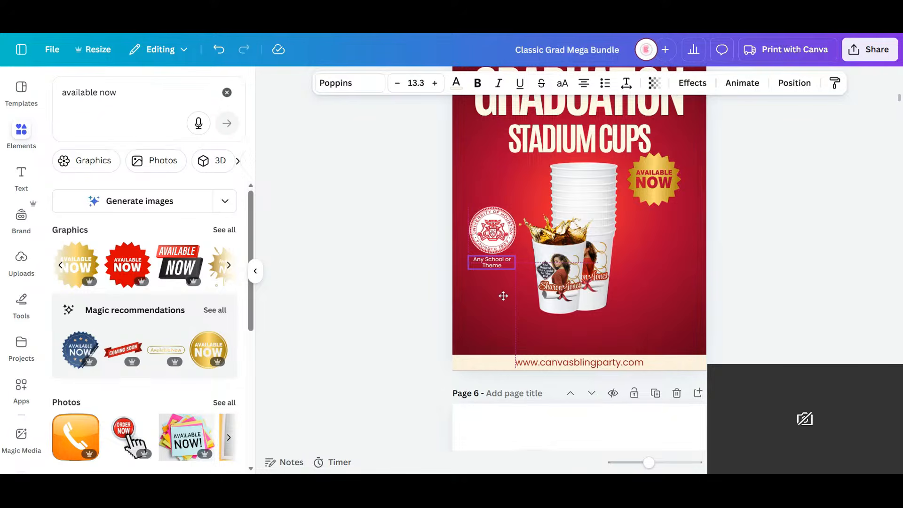
pyautogui.hotkey('ctrl', 'i')
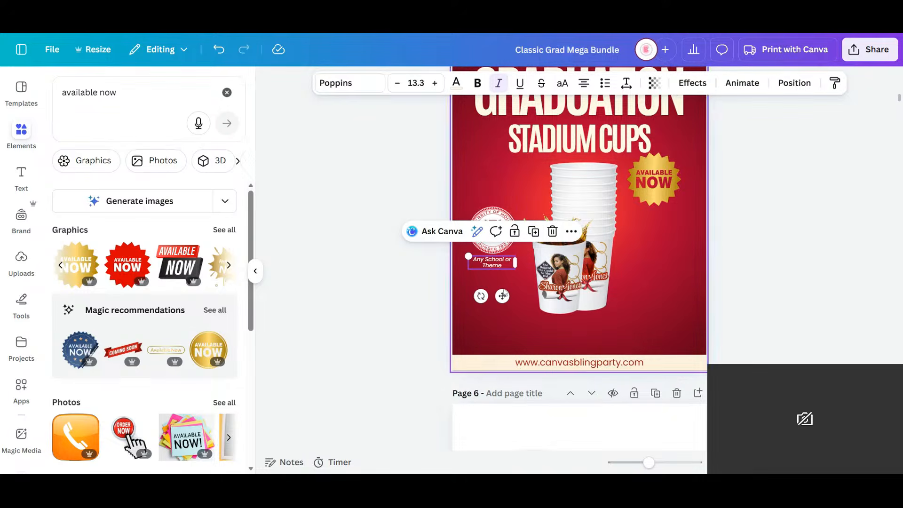
pyautogui.click(764, 269)
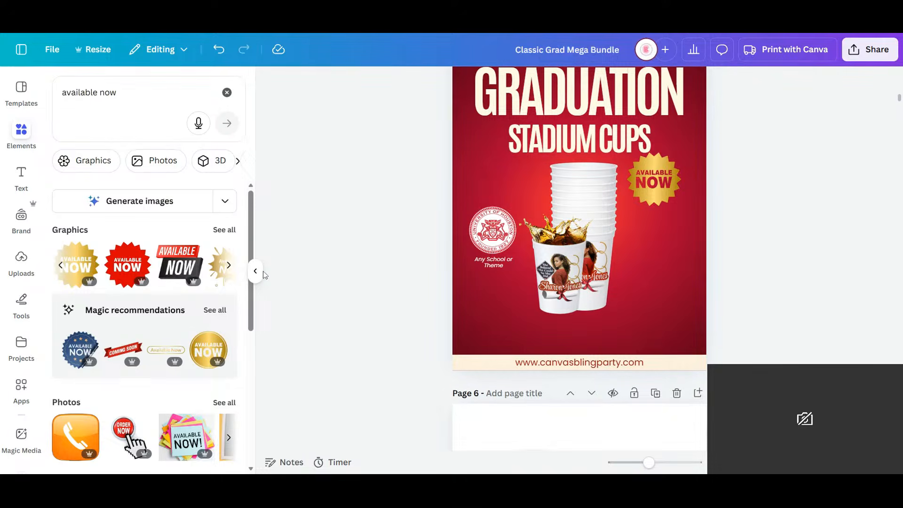
# - Search the element graphics for "arrow pointing up" and add the thin black curved arrow to page 5
pyautogui.click(132, 112)
pyautogui.write('ar')
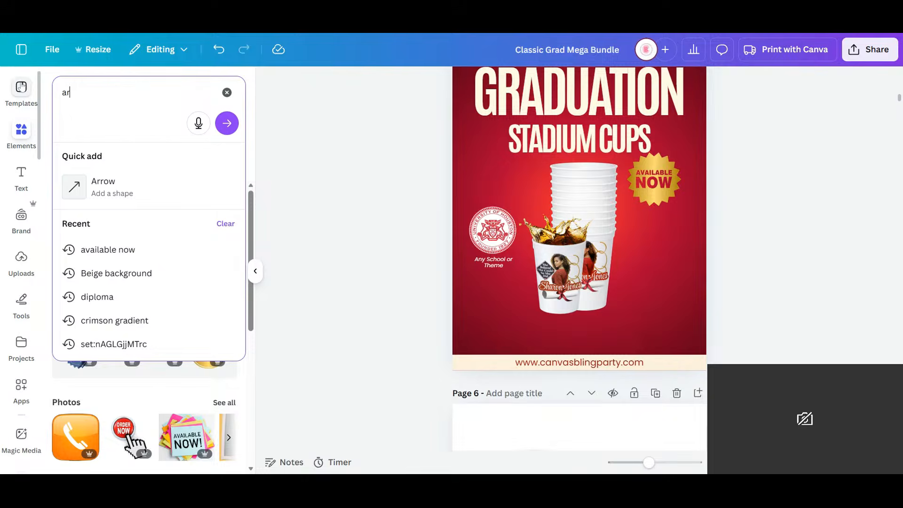
pyautogui.write('row poi')
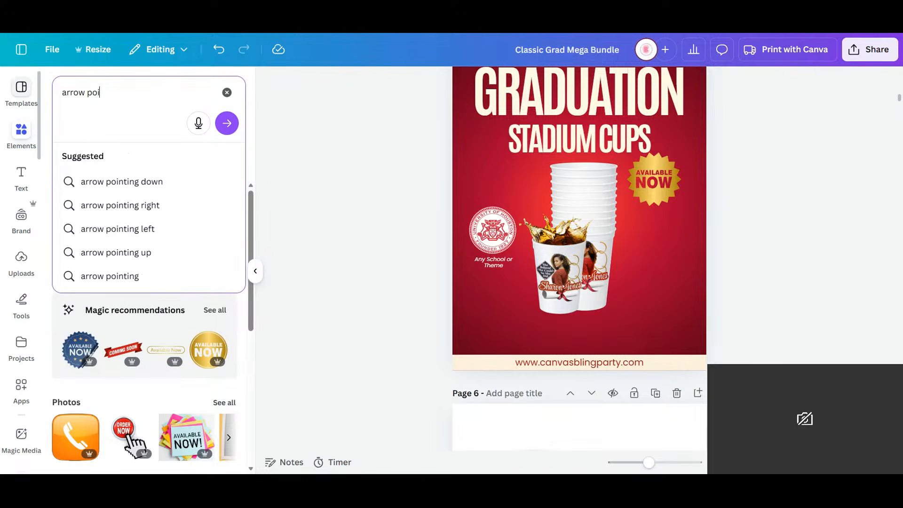
pyautogui.write('nting up')
pyautogui.press('Return')
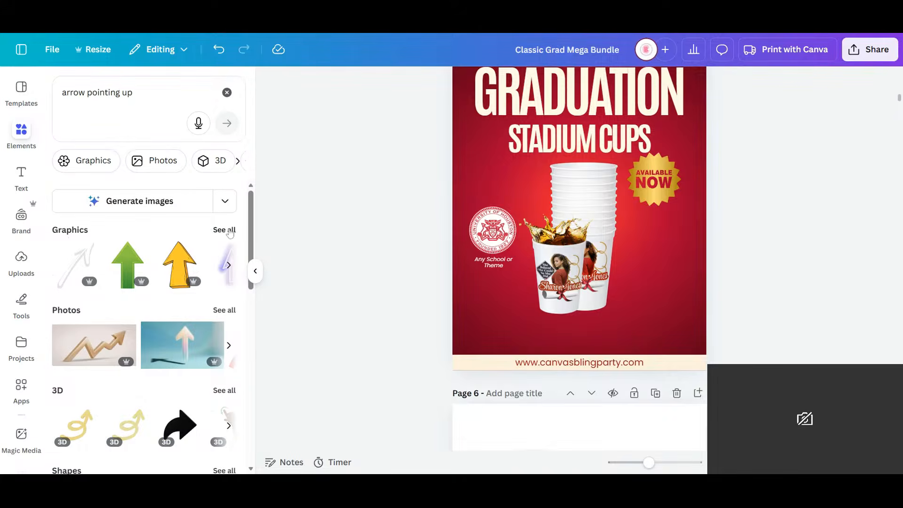
pyautogui.click(229, 231)
pyautogui.scroll(-4, 165, 323)
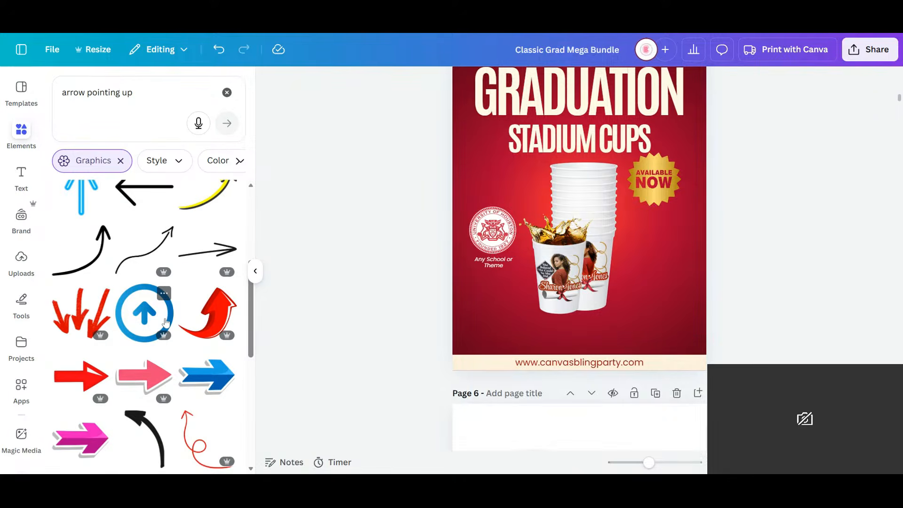
pyautogui.scroll(-3, 166, 323)
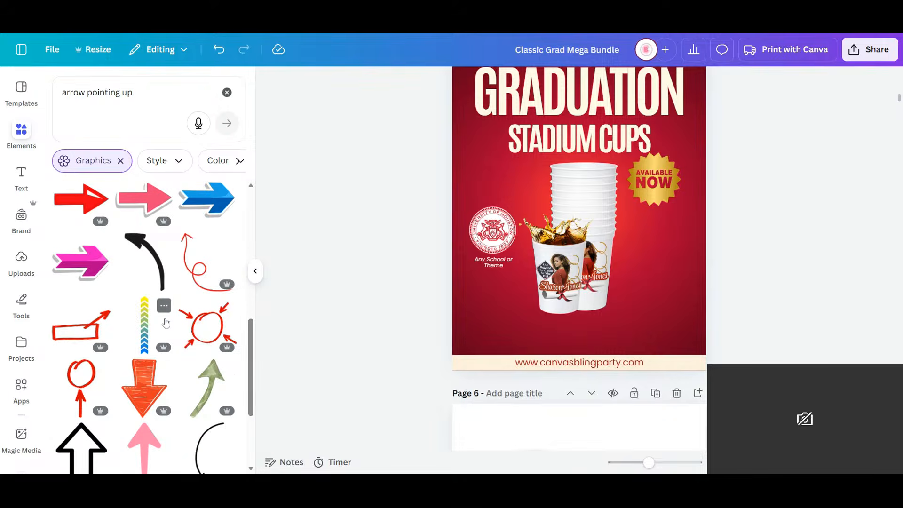
pyautogui.scroll(-2, 166, 323)
pyautogui.click(208, 334)
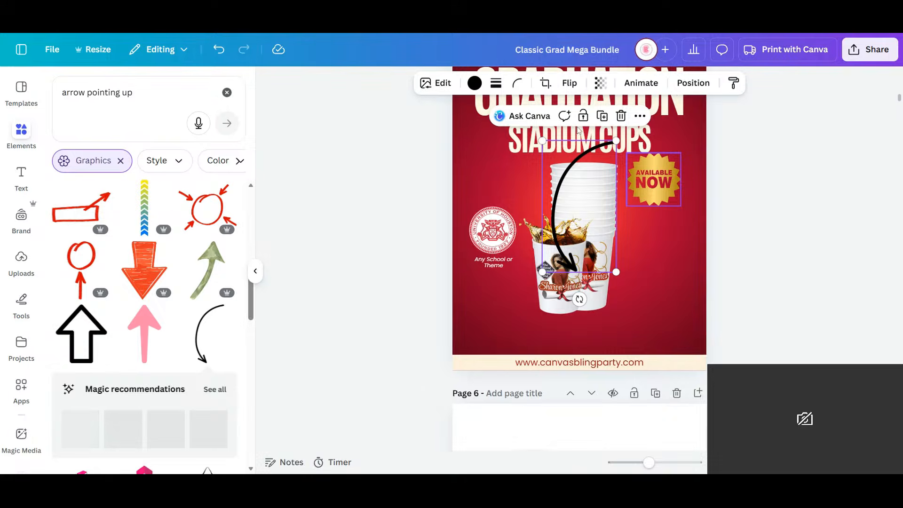
# - Color the curved arrow cream, rotate and shrink it, and place it left of the cup stack above the seal
pyautogui.click(460, 87)
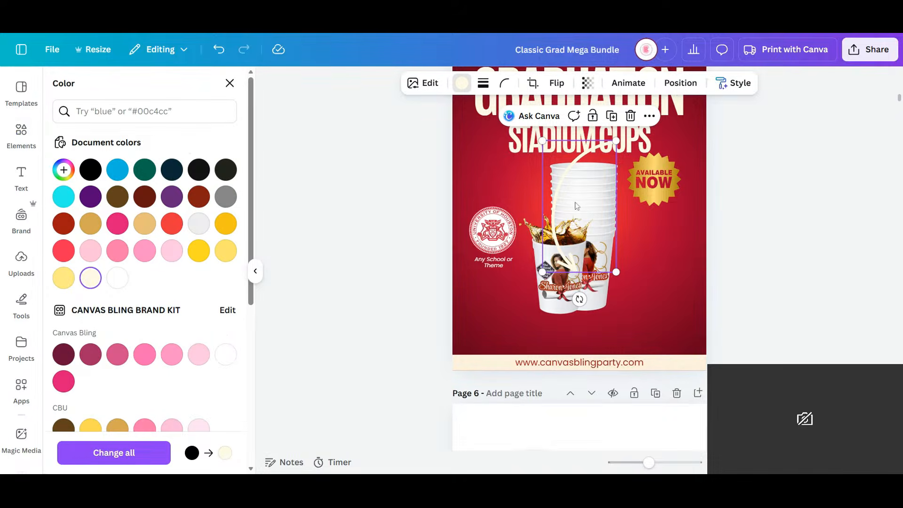
pyautogui.moveTo(579, 300); pyautogui.dragTo(637, 281)
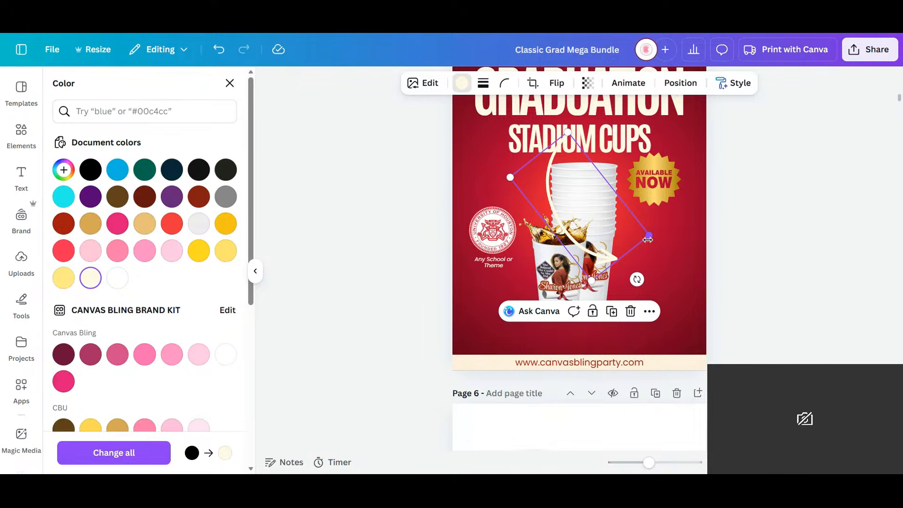
pyautogui.moveTo(578, 255); pyautogui.dragTo(476, 201)
# - Move the seal below the "Any School or Theme" caption and shift the gold badge slightly up toward the page's right edge
pyautogui.moveTo(505, 241); pyautogui.dragTo(513, 318)
pyautogui.click(500, 236)
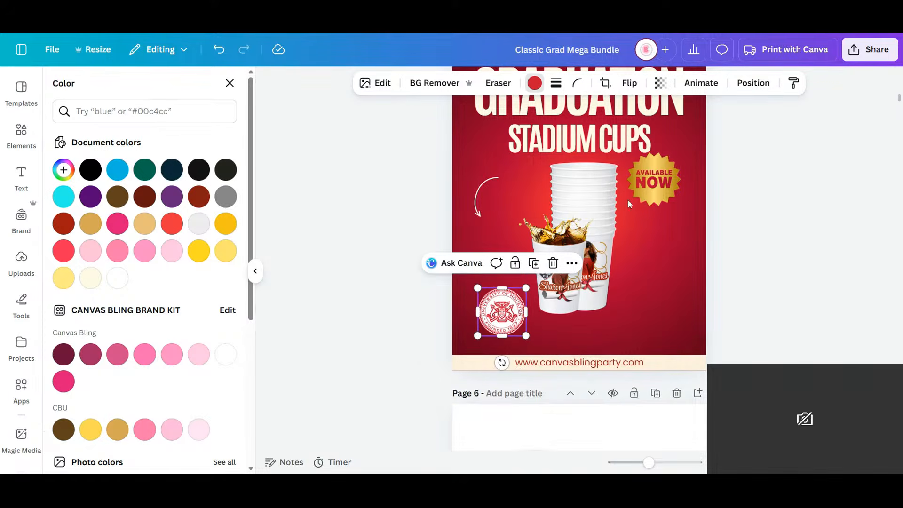
pyautogui.click(662, 184)
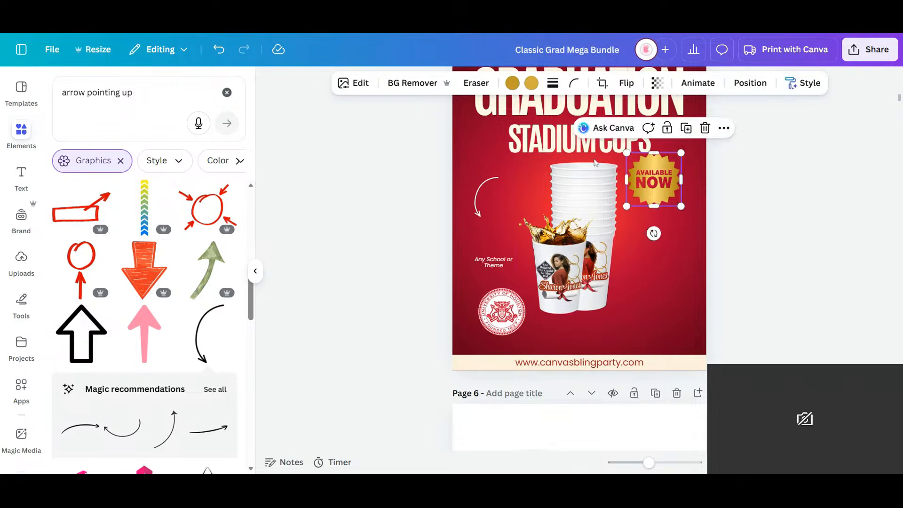
pyautogui.moveTo(663, 183); pyautogui.dragTo(502, 136)
pyautogui.moveTo(717, 128); pyautogui.dragTo(679, 174)
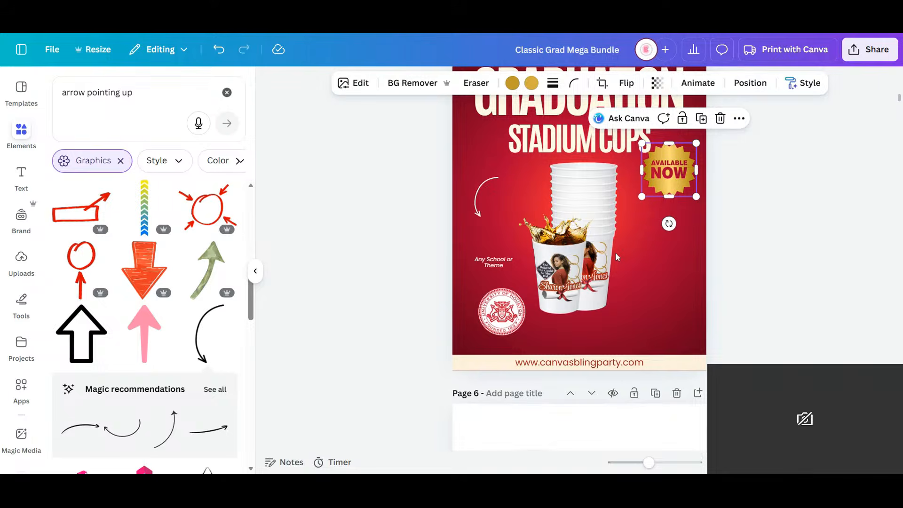
# - Move the "Any School or Theme" caption below the seal and relocate the seal to the right of the cups
pyautogui.click(518, 319)
pyautogui.moveTo(524, 290)
pyautogui.mouseDown()
pyautogui.moveTo(534, 274)
pyautogui.moveTo(524, 287)
pyautogui.mouseUp()
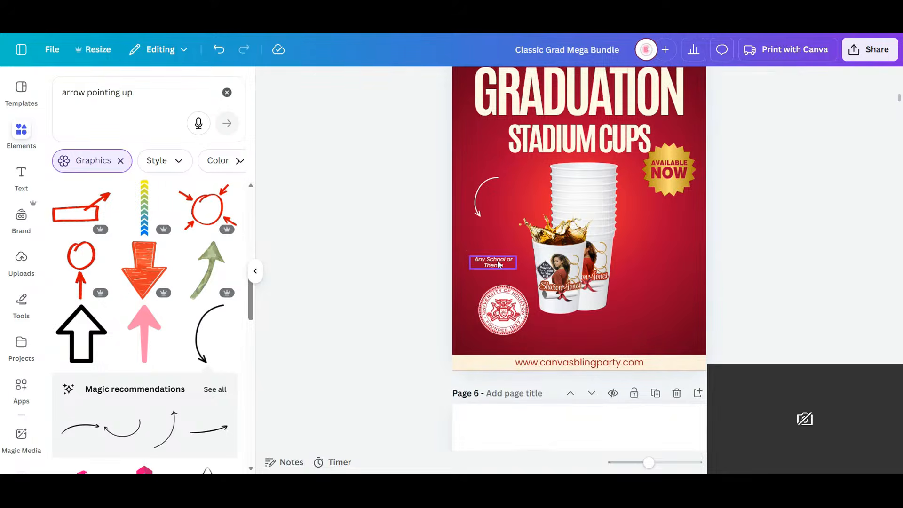
pyautogui.click(506, 326)
pyautogui.moveTo(506, 326); pyautogui.dragTo(505, 342)
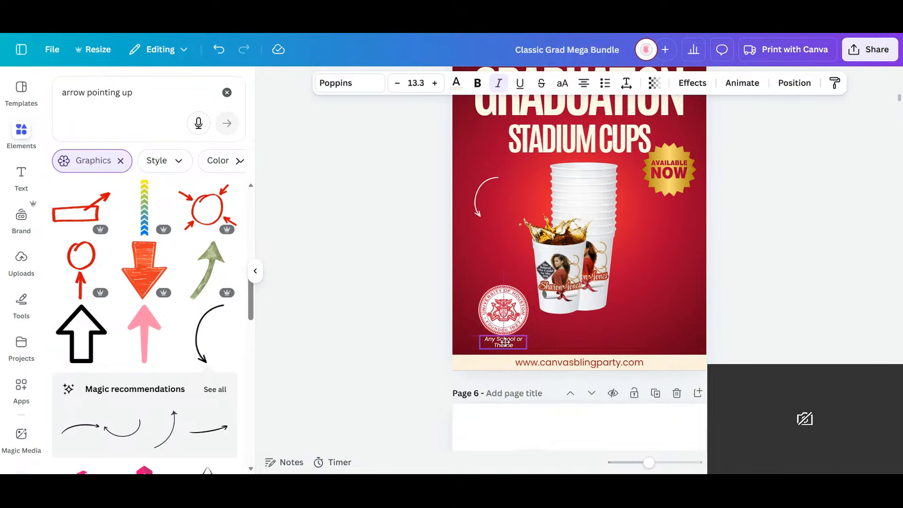
pyautogui.click(507, 295)
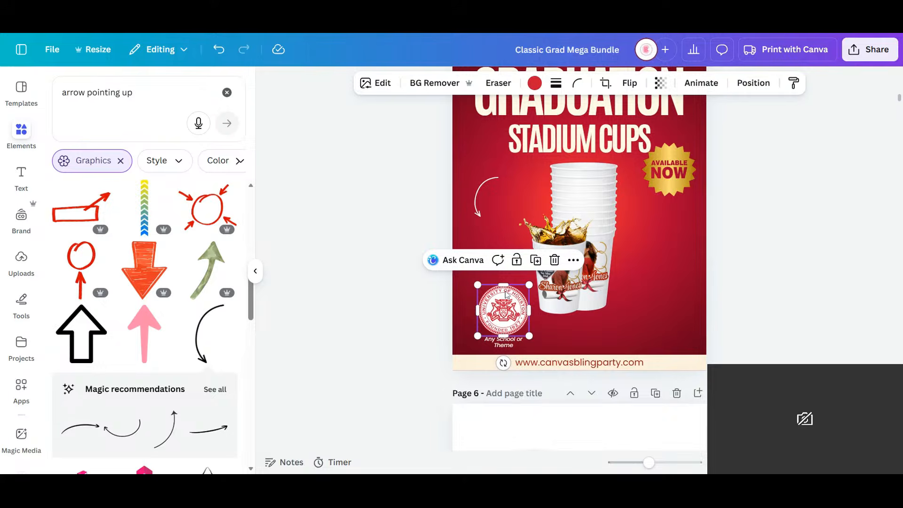
pyautogui.moveTo(506, 295); pyautogui.dragTo(650, 290)
pyautogui.click(768, 242)
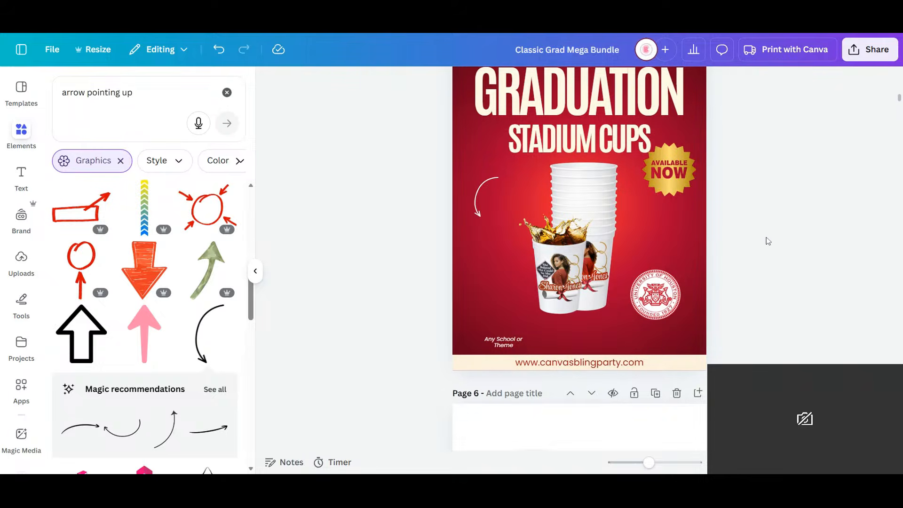
pyautogui.click(668, 187)
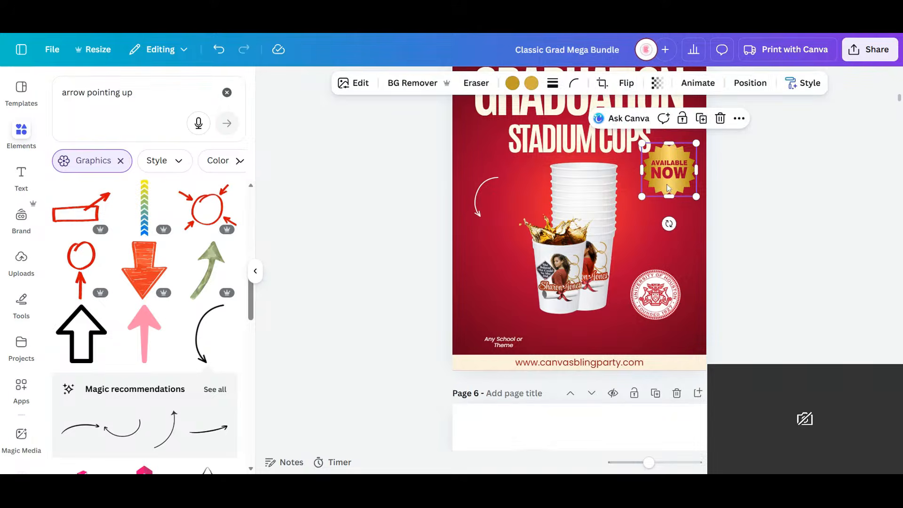
pyautogui.press('Delete')
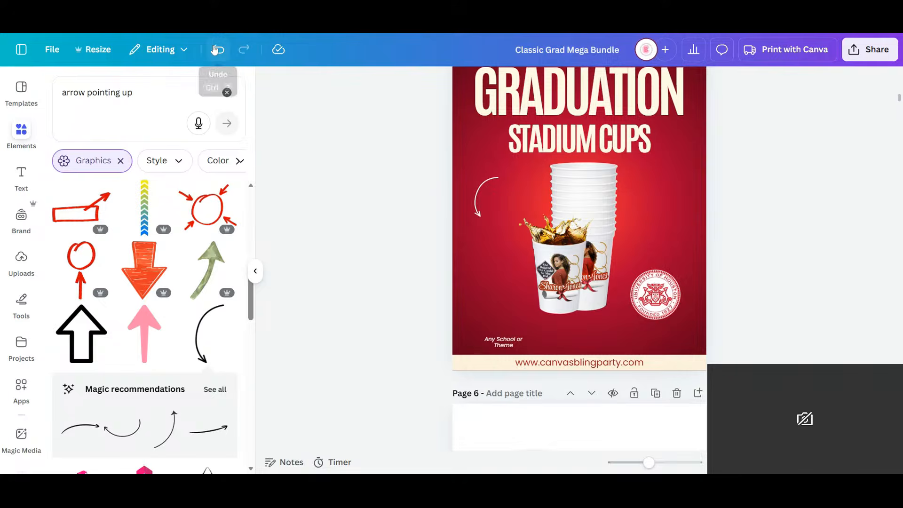
pyautogui.click(215, 50)
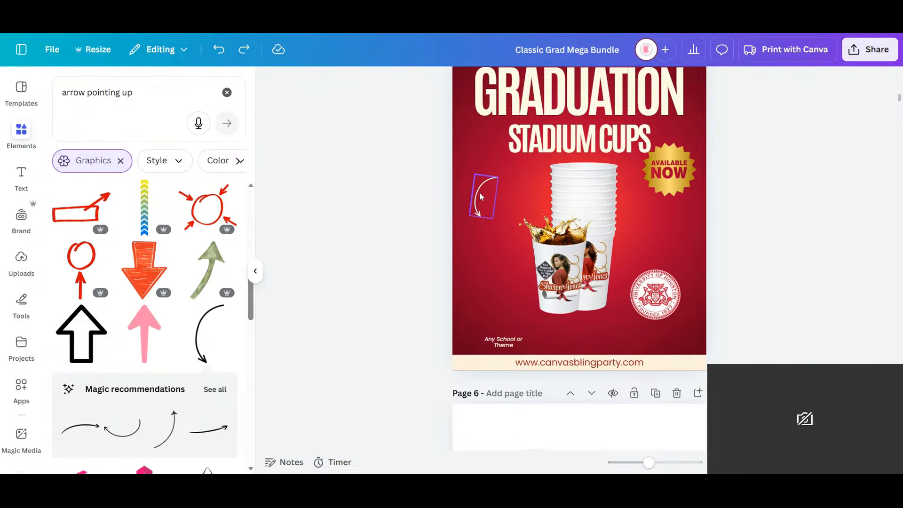
# - Move the cream curved arrow to the seal's right side, flip it horizontally and vertically, and rotate it toward the seal
pyautogui.moveTo(480, 197); pyautogui.dragTo(648, 259)
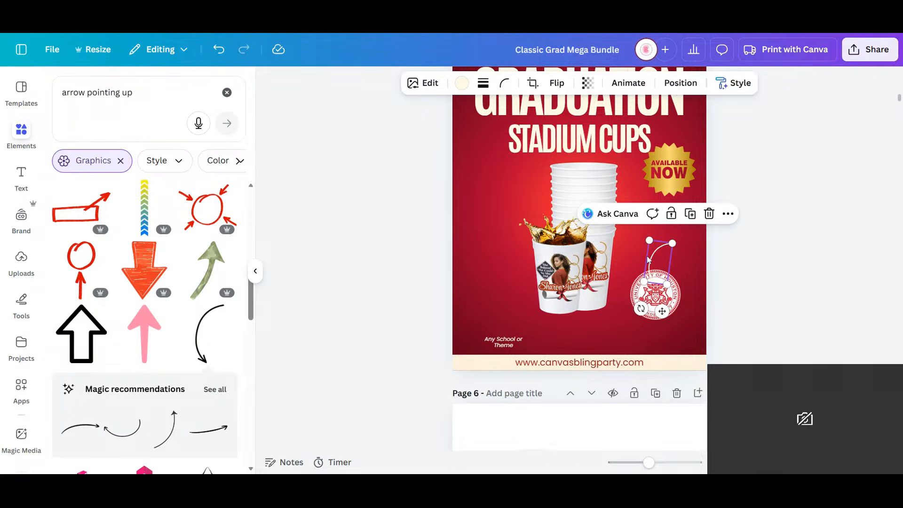
pyautogui.click(557, 83)
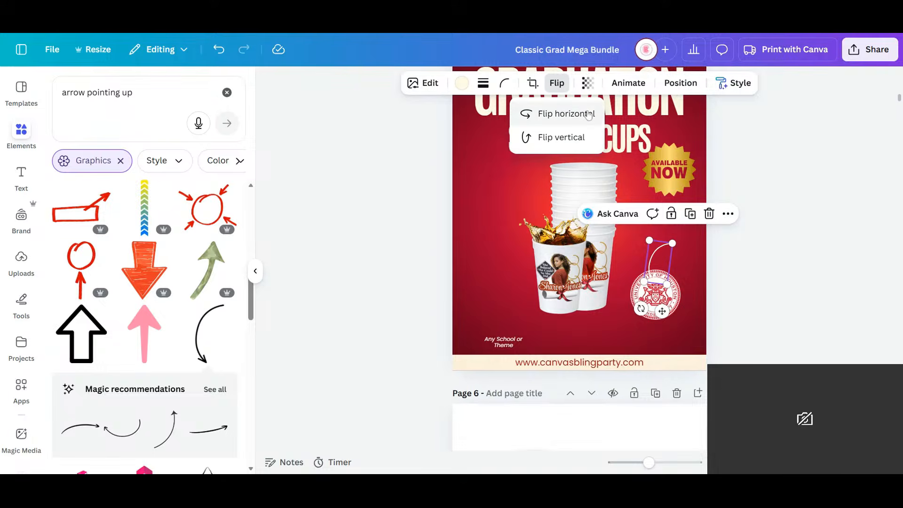
pyautogui.click(588, 115)
pyautogui.moveTo(663, 272); pyautogui.dragTo(688, 303)
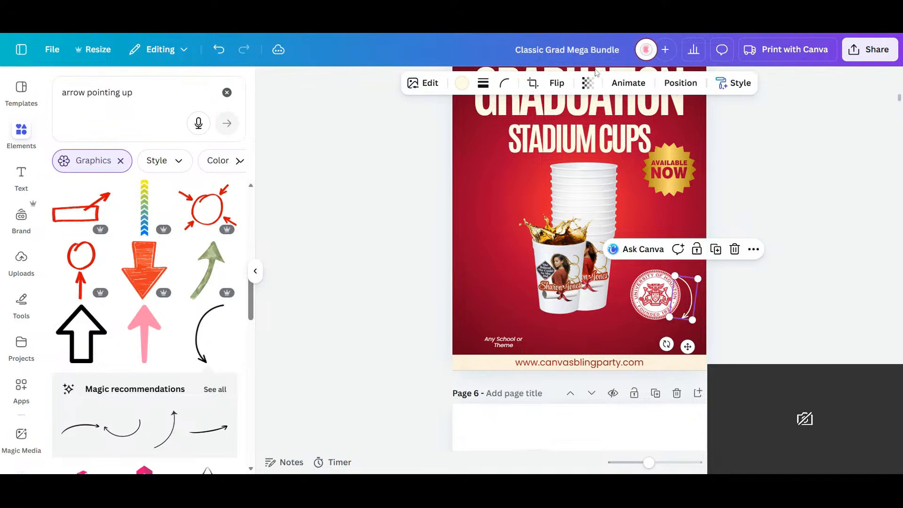
pyautogui.click(557, 83)
pyautogui.click(556, 115)
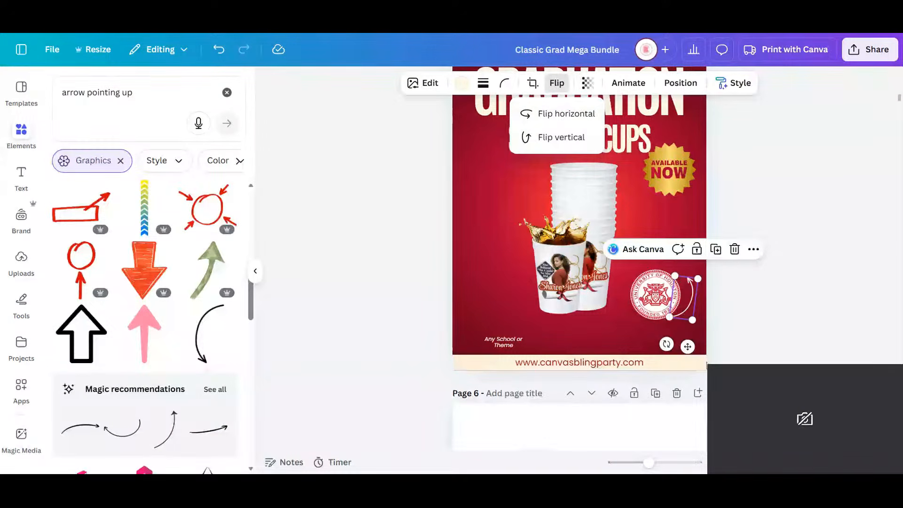
pyautogui.moveTo(667, 344); pyautogui.dragTo(636, 303)
pyautogui.click(687, 297)
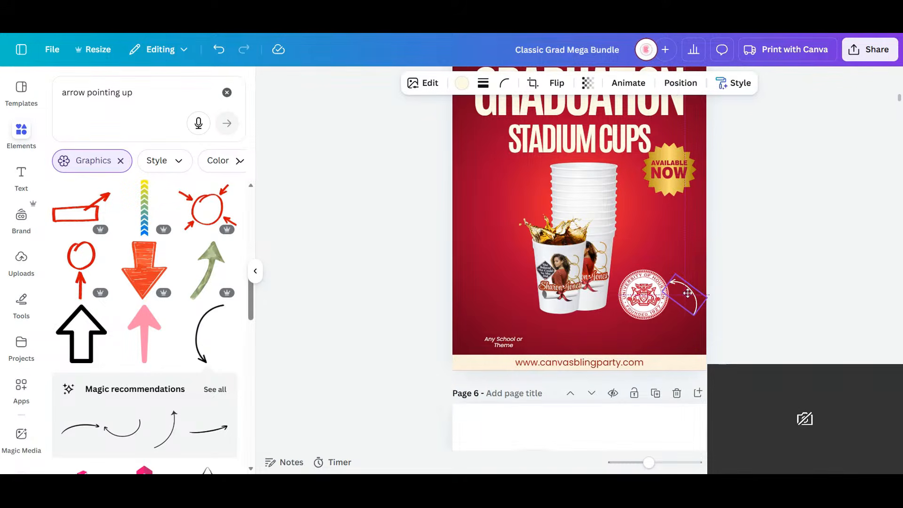
# - Place the "Any School or Theme" caption under the seal and adjust the arrow to curve from the caption up to it
pyautogui.moveTo(503, 347); pyautogui.dragTo(673, 348)
pyautogui.click(682, 282)
pyautogui.moveTo(688, 311); pyautogui.dragTo(681, 330)
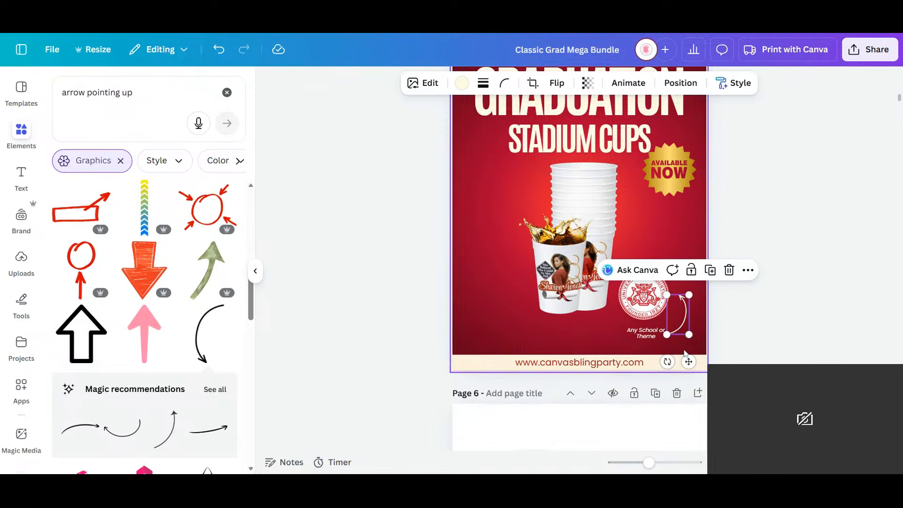
pyautogui.moveTo(667, 361); pyautogui.dragTo(677, 362)
pyautogui.click(648, 338)
pyautogui.click(773, 299)
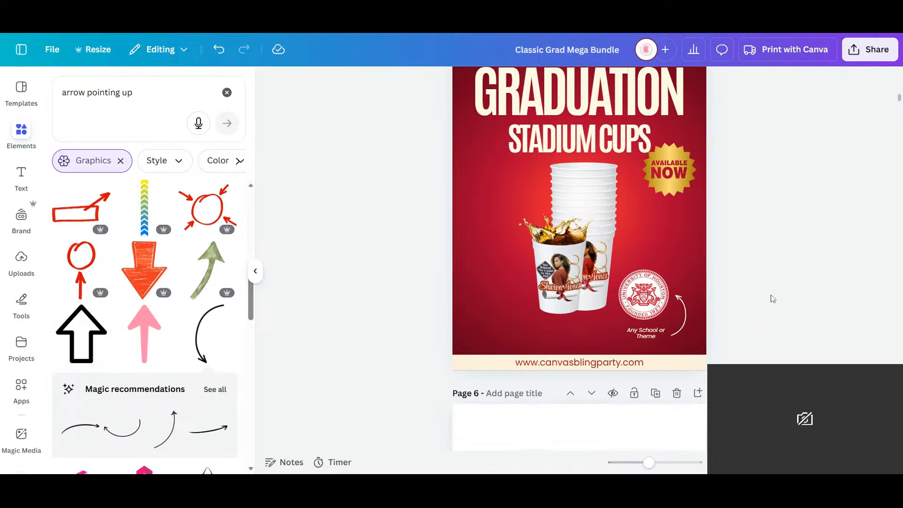
# - Enlarge the caption to size 15.7 beneath the seal and move the gold "Available Now" badge left of the cup stack
pyautogui.click(633, 333)
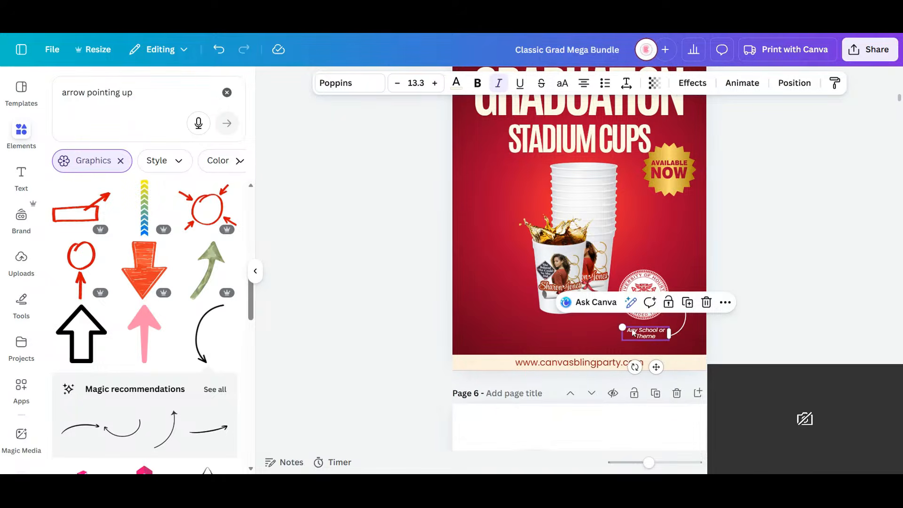
pyautogui.moveTo(621, 327); pyautogui.dragTo(651, 334)
pyautogui.click(811, 187)
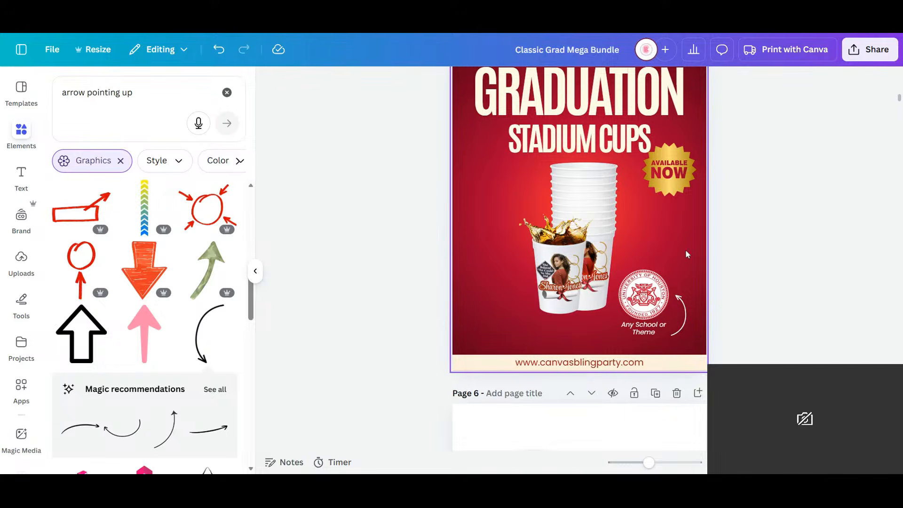
pyautogui.click(668, 174)
pyautogui.moveTo(530, 191); pyautogui.dragTo(503, 200)
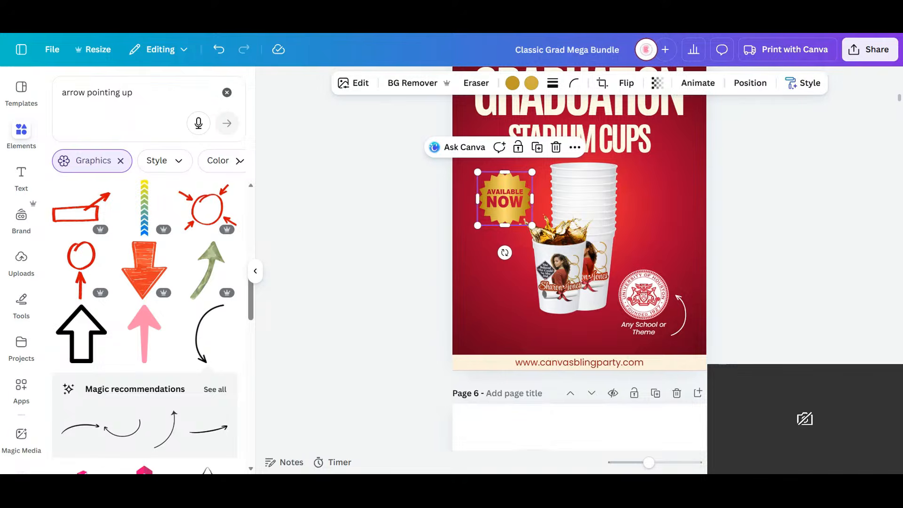
# - Search the element graphics for "available now" and add the circular "Shop Now" text ring to page 5
pyautogui.moveTo(133, 93); pyautogui.dragTo(37, 87)
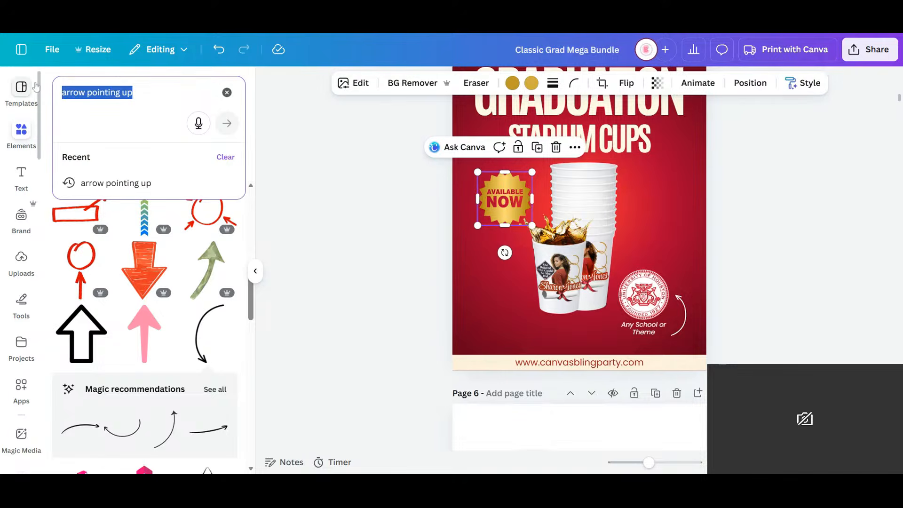
pyautogui.write('ava')
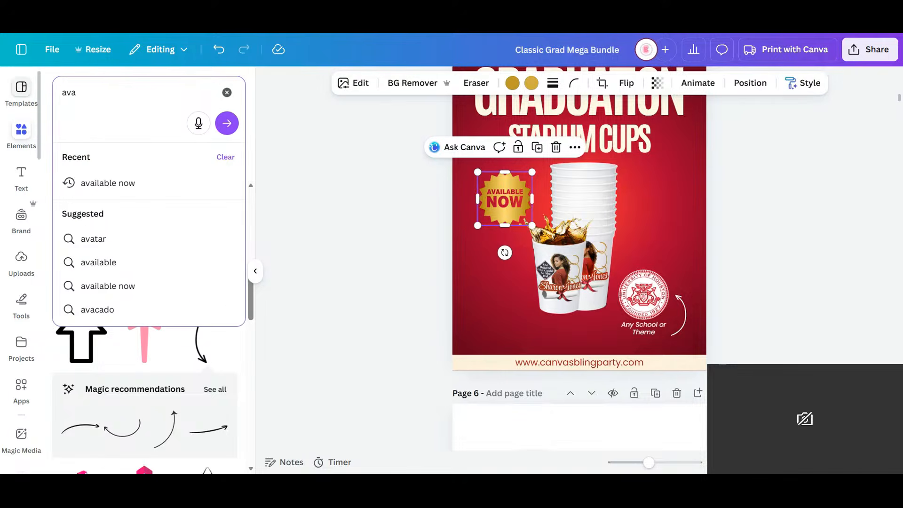
pyautogui.click(105, 187)
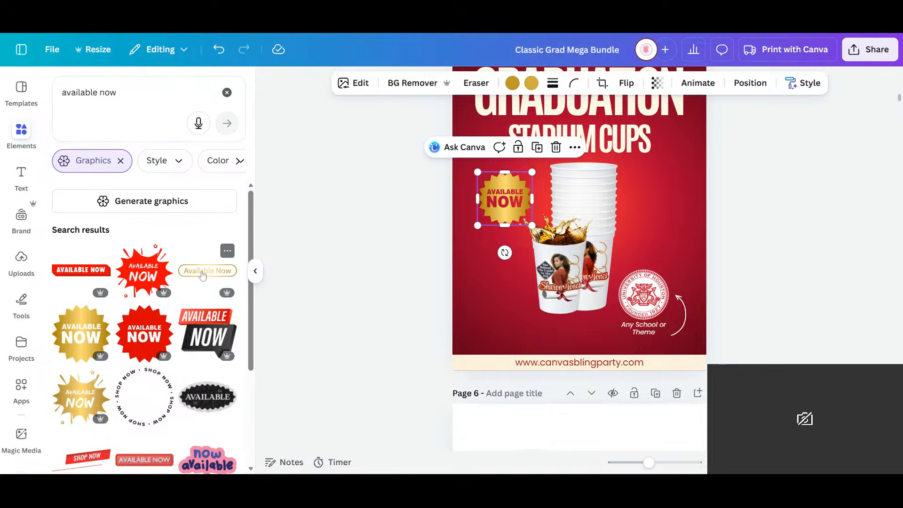
pyautogui.scroll(-3, 202, 275)
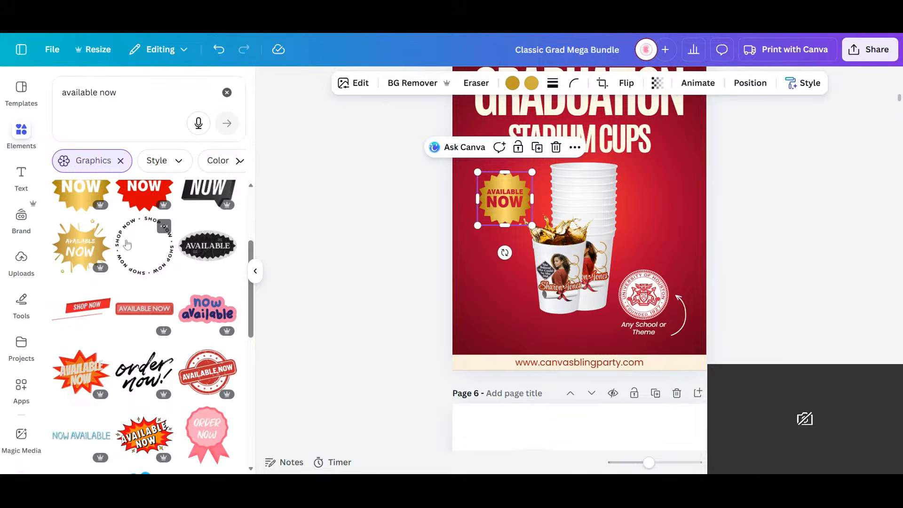
pyautogui.click(128, 245)
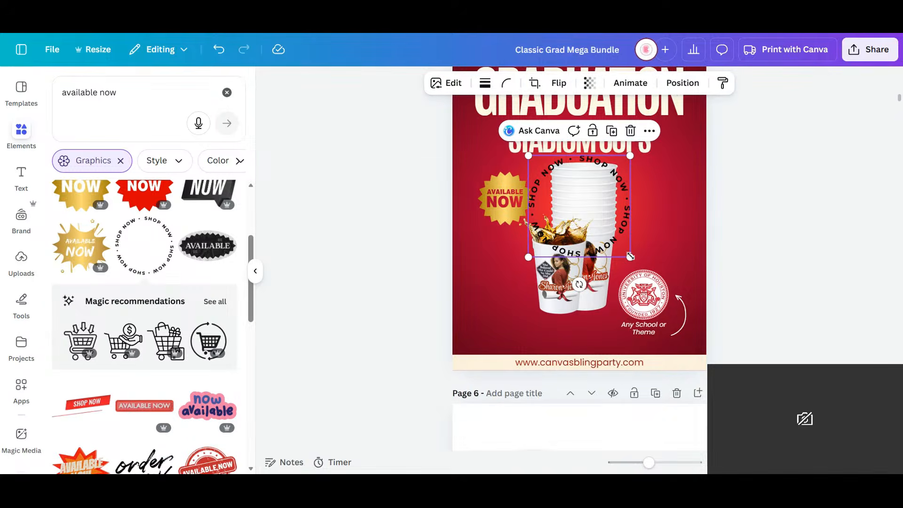
# - Color the "Shop Now" ring cream, resize it to about 4.3 by 4.3, and move it over the seal area
pyautogui.moveTo(631, 257); pyautogui.dragTo(678, 296)
pyautogui.moveTo(641, 198); pyautogui.dragTo(618, 196)
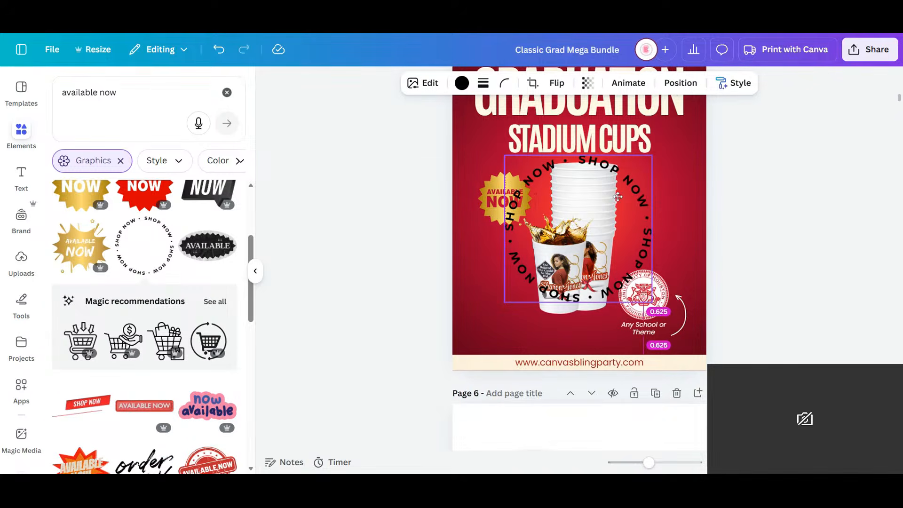
pyautogui.click(462, 83)
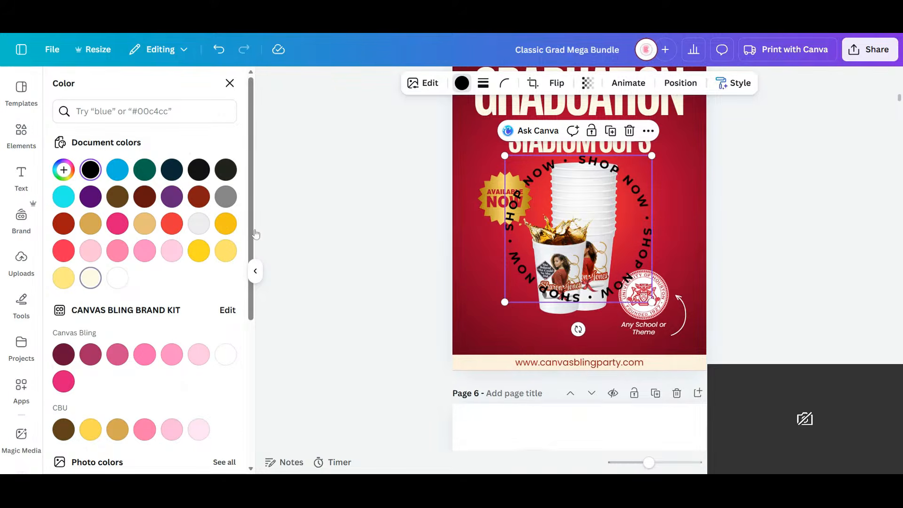
pyautogui.click(90, 278)
pyautogui.moveTo(502, 303); pyautogui.dragTo(521, 286)
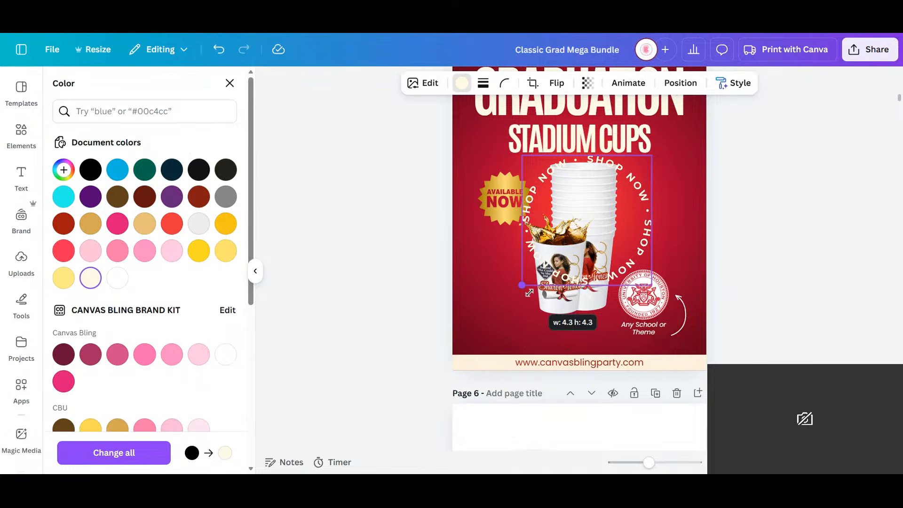
pyautogui.moveTo(620, 228); pyautogui.dragTo(681, 279)
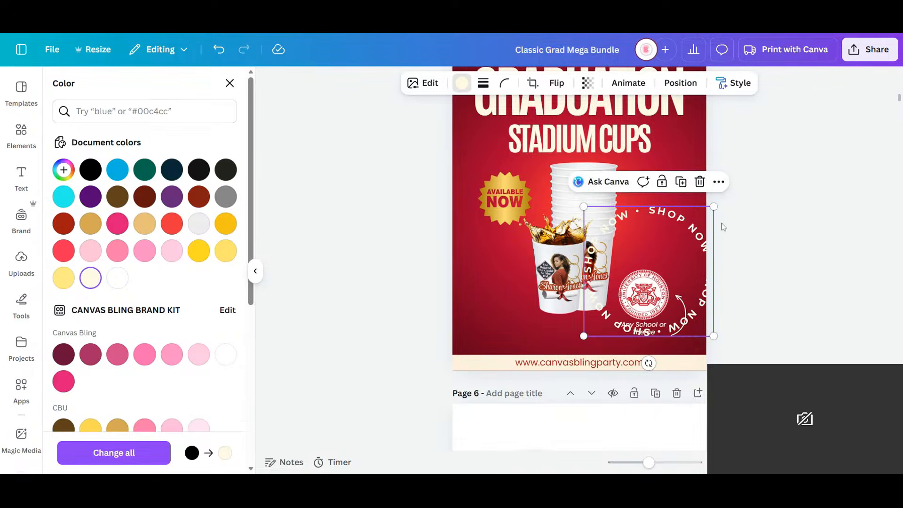
# - Shrink the "Shop Now" ring to fit closely around the University of Houston seal and center it on the seal
pyautogui.moveTo(693, 241); pyautogui.dragTo(682, 329)
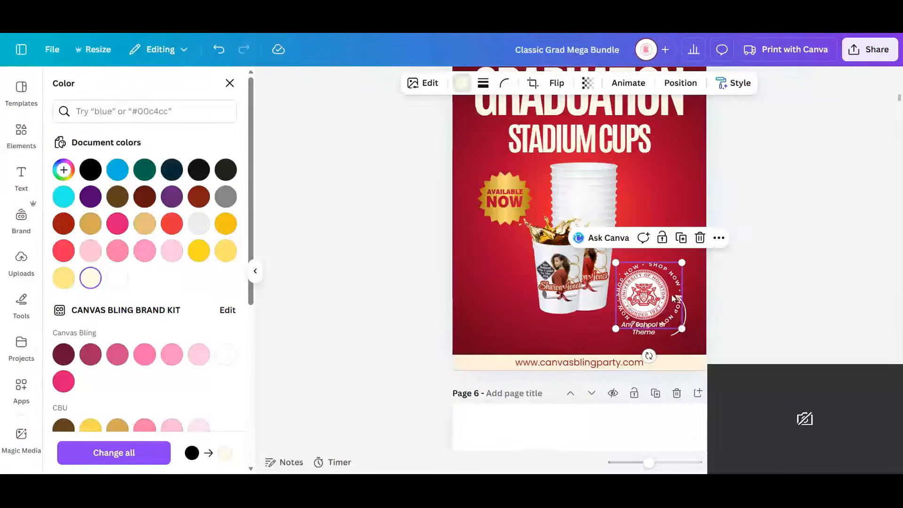
pyautogui.moveTo(671, 296); pyautogui.dragTo(666, 293)
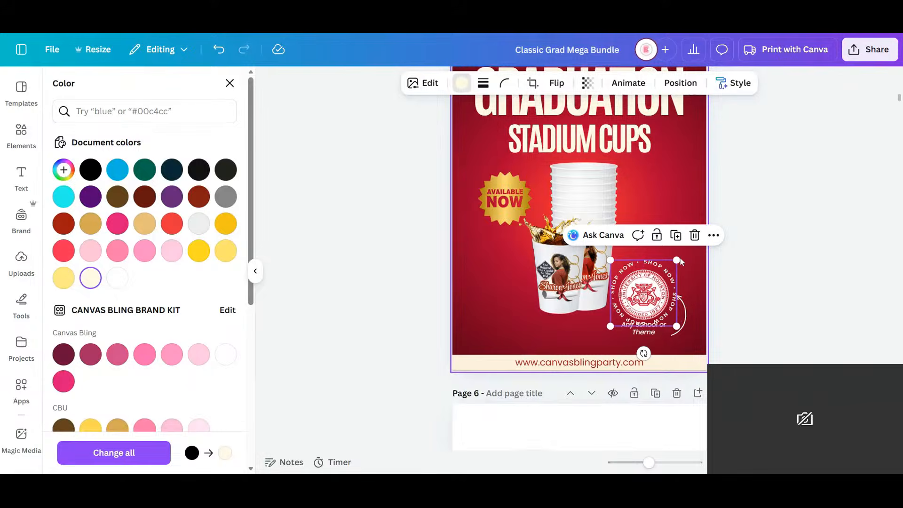
pyautogui.moveTo(650, 463); pyautogui.dragTo(661, 464)
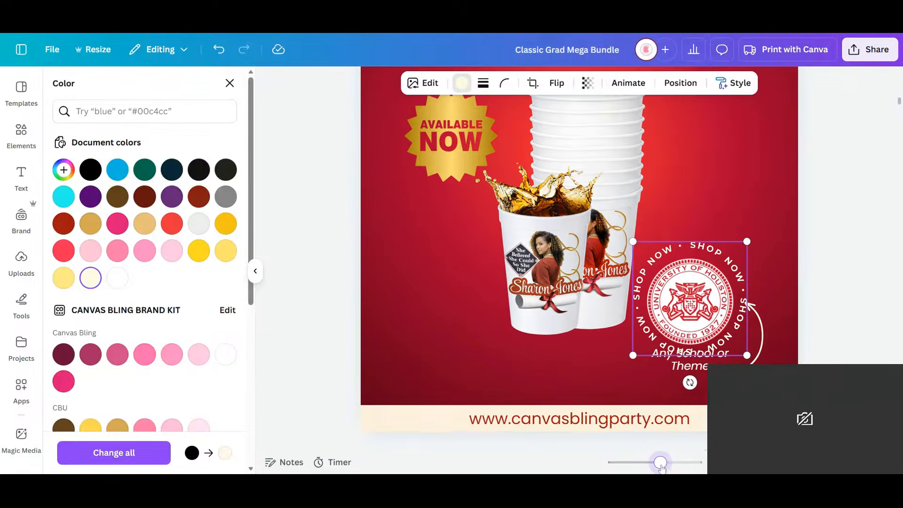
pyautogui.moveTo(747, 242); pyautogui.dragTo(743, 245)
pyautogui.moveTo(691, 313); pyautogui.dragTo(692, 311)
# - Lower the "Any School or Theme" caption so it sits clear beneath the "Shop Now" ring
pyautogui.click(701, 371)
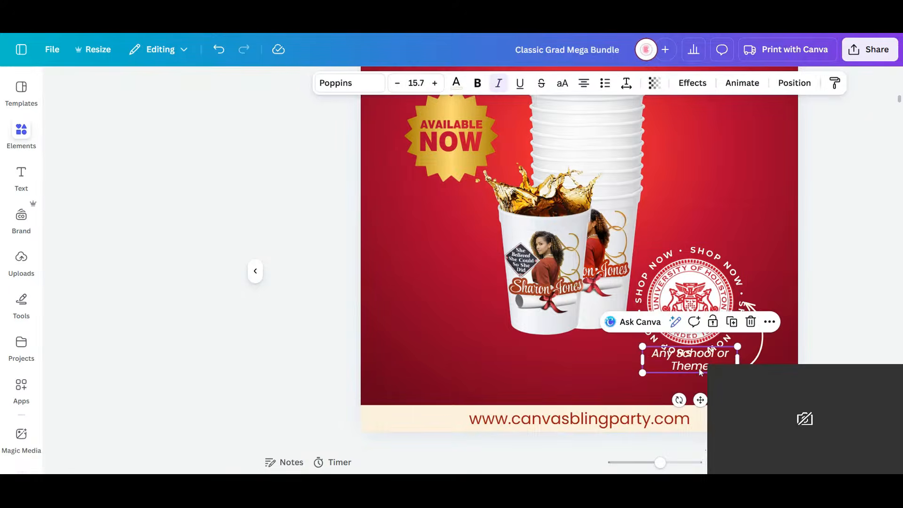
pyautogui.moveTo(701, 372)
pyautogui.mouseDown()
pyautogui.moveTo(697, 384)
pyautogui.moveTo(557, 140)
pyautogui.moveTo(611, 297)
pyautogui.moveTo(702, 379)
pyautogui.mouseUp()
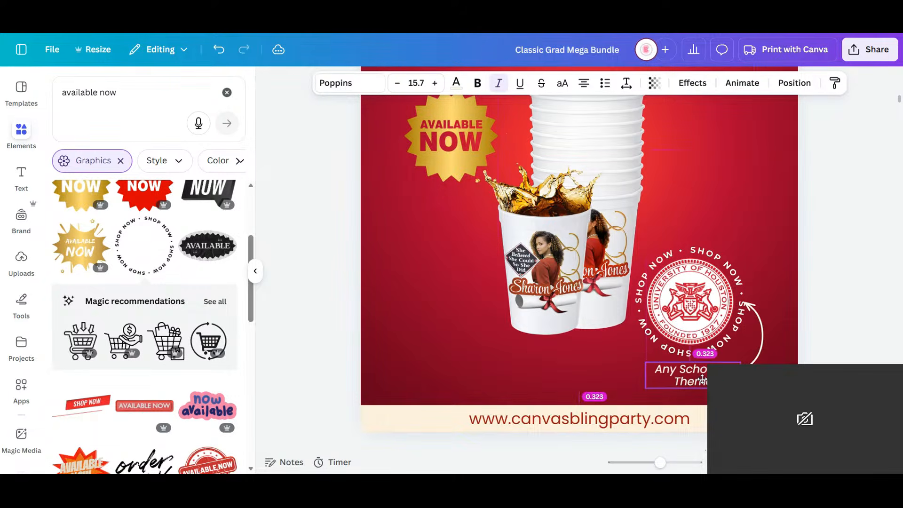
pyautogui.moveTo(685, 417); pyautogui.dragTo(683, 420)
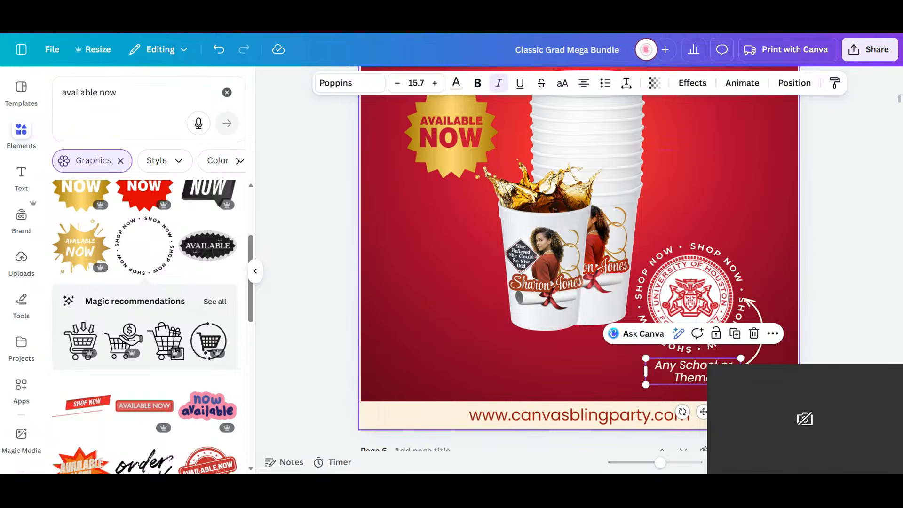
# - Widen the "Any School or Theme" caption onto a single line and place it left of the front cup beneath the gold badge
pyautogui.moveTo(709, 380); pyautogui.dragTo(593, 180)
pyautogui.moveTo(528, 212); pyautogui.dragTo(435, 383)
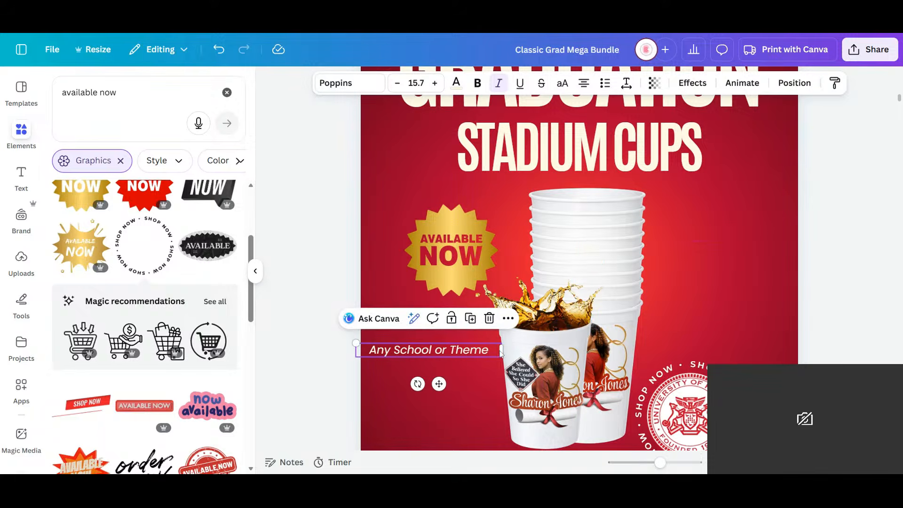
pyautogui.moveTo(502, 350); pyautogui.dragTo(488, 350)
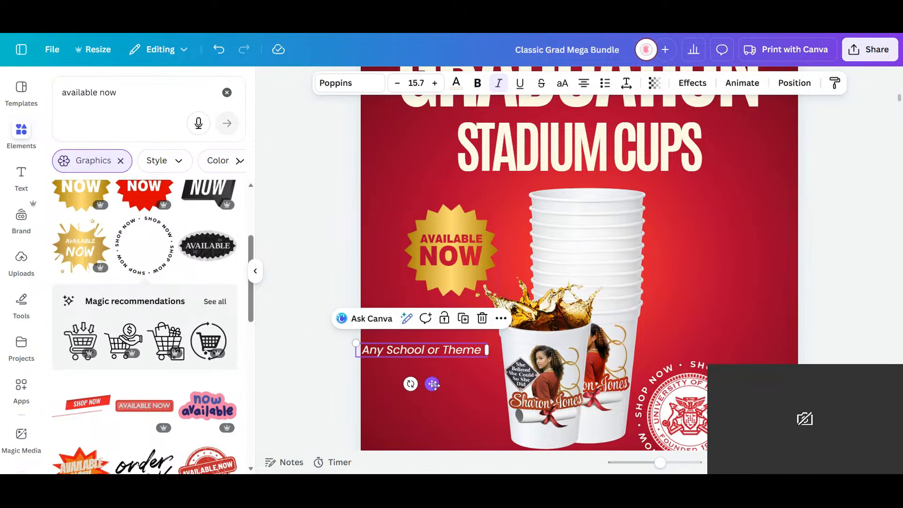
pyautogui.moveTo(435, 386); pyautogui.dragTo(446, 391)
pyautogui.click(759, 425)
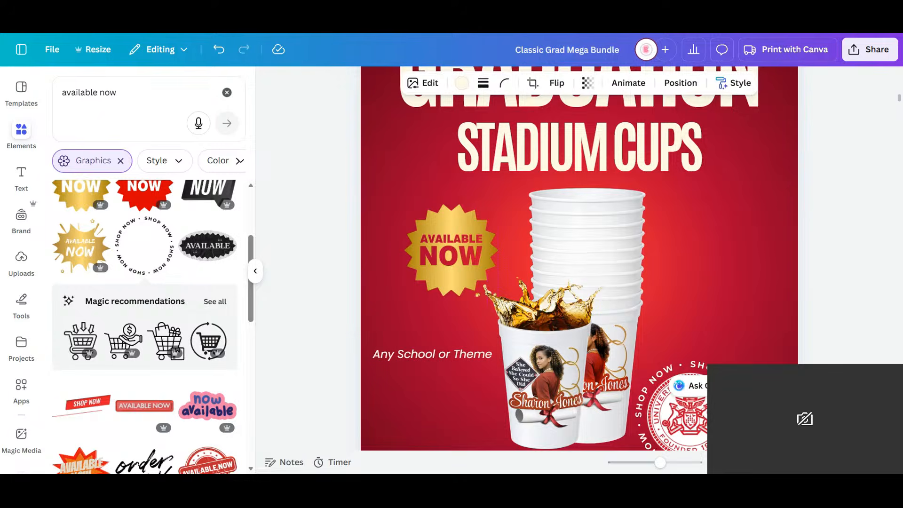
# - Lower the "Any School or Theme" caption beside the front cup
pyautogui.moveTo(760, 425); pyautogui.dragTo(762, 424)
pyautogui.scroll(-2, 668, 275)
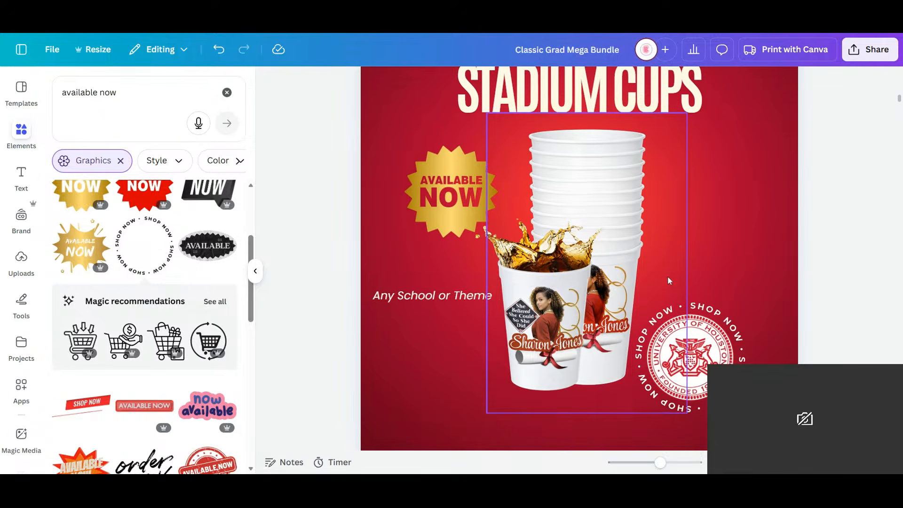
pyautogui.click(434, 301)
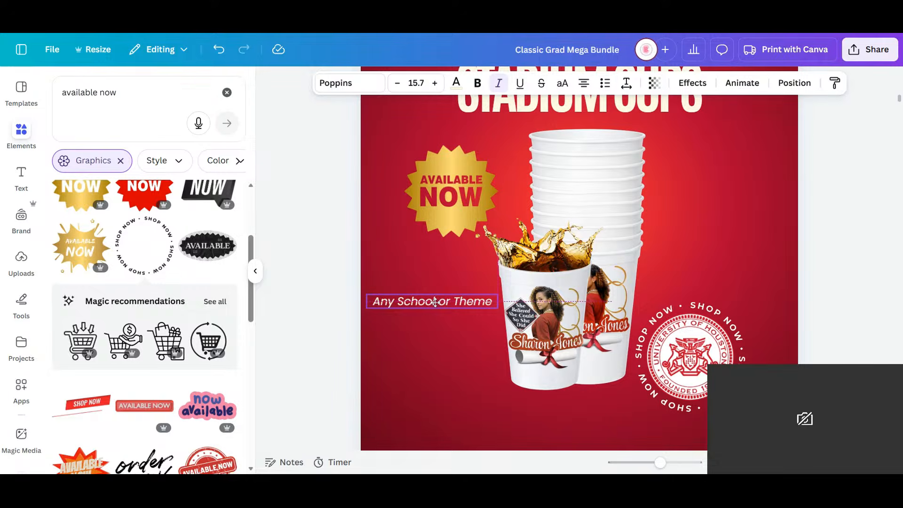
pyautogui.moveTo(435, 301); pyautogui.dragTo(441, 325)
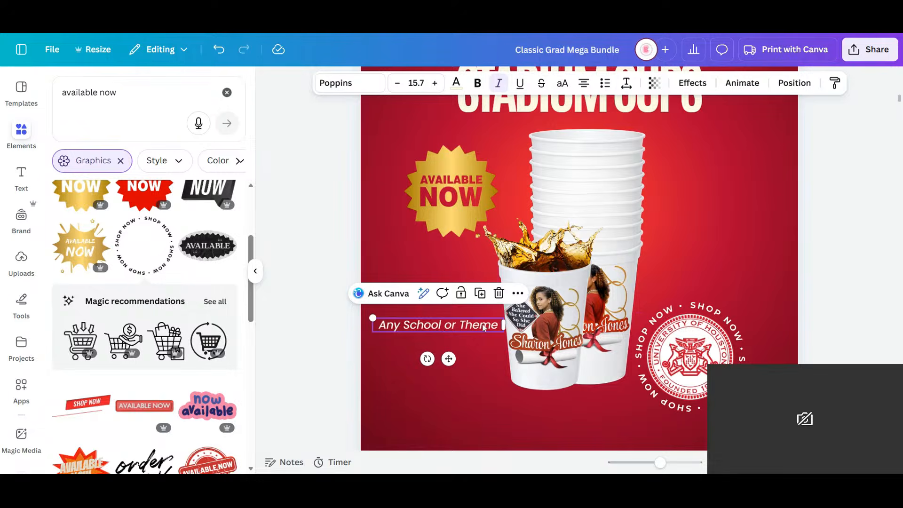
# - Add the lines "Fast Turn Around Time" and "Shipping Options" below "Any School or Theme" in the caption
pyautogui.click(497, 324)
pyautogui.press('Return')
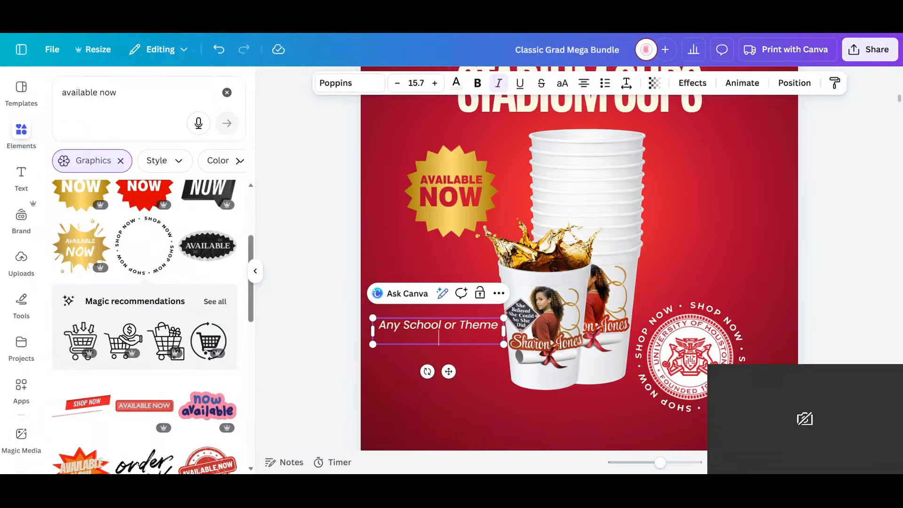
pyautogui.write('Fast Turn Arou')
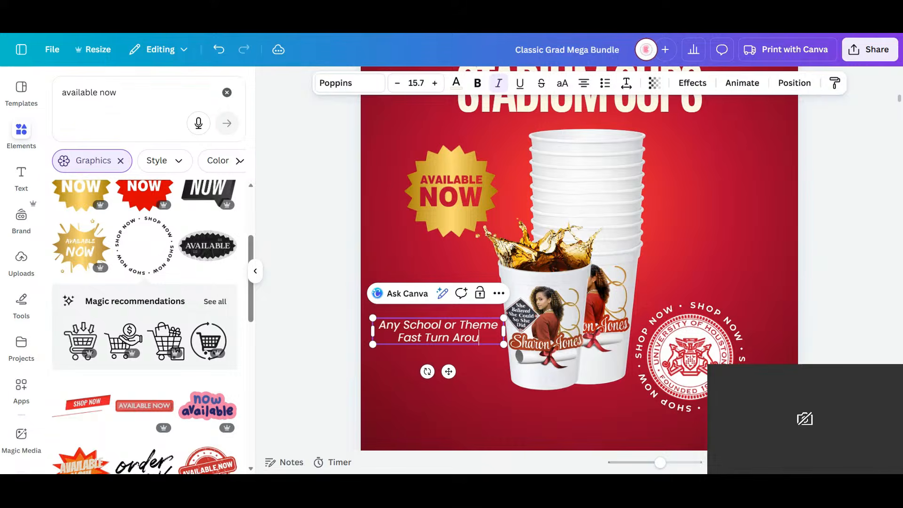
pyautogui.write('nd Tiem')
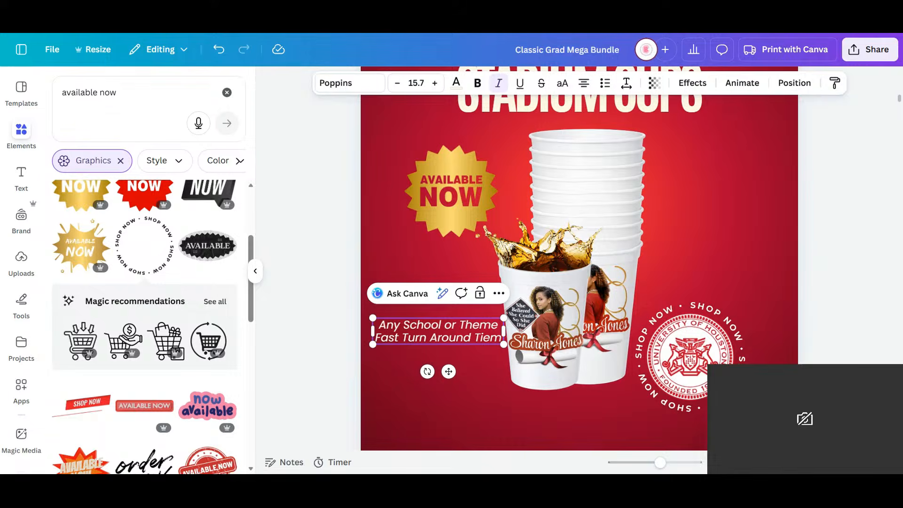
pyautogui.press('BackSpace')
pyautogui.press('BackSpace')
pyautogui.write('me')
pyautogui.press('Return')
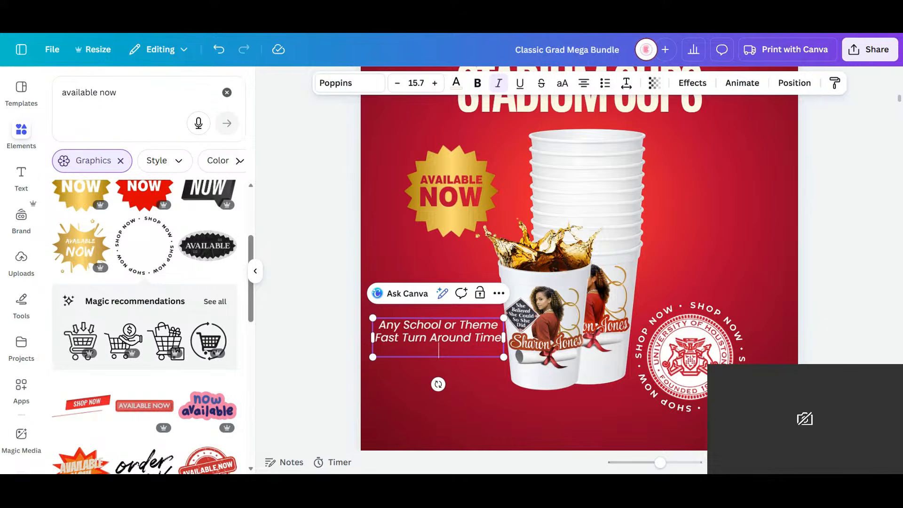
pyautogui.write('Shipping Opti')
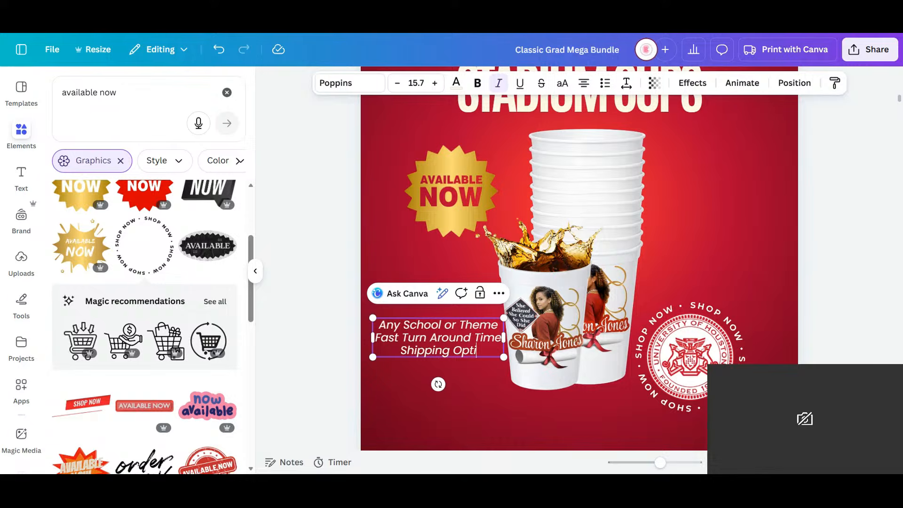
pyautogui.write('ons')
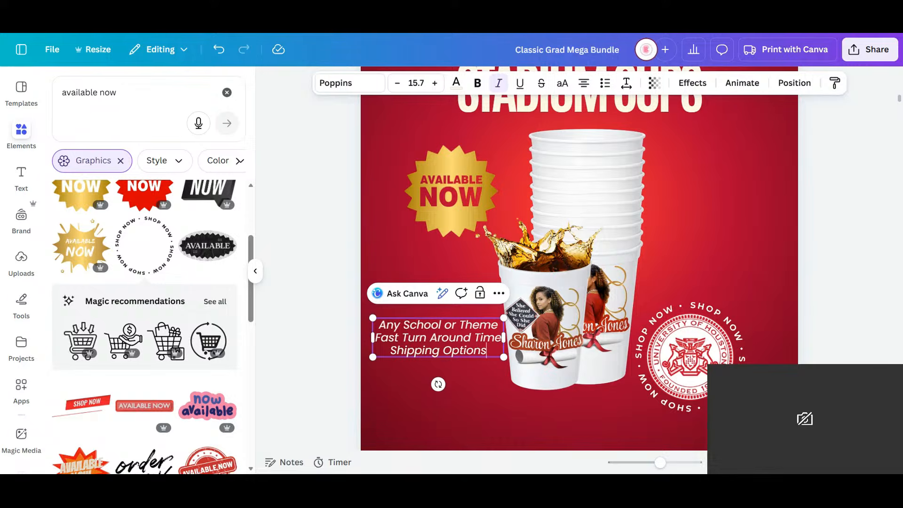
# - Left-align the three-line caption and remove its italics
pyautogui.moveTo(488, 352); pyautogui.dragTo(375, 323)
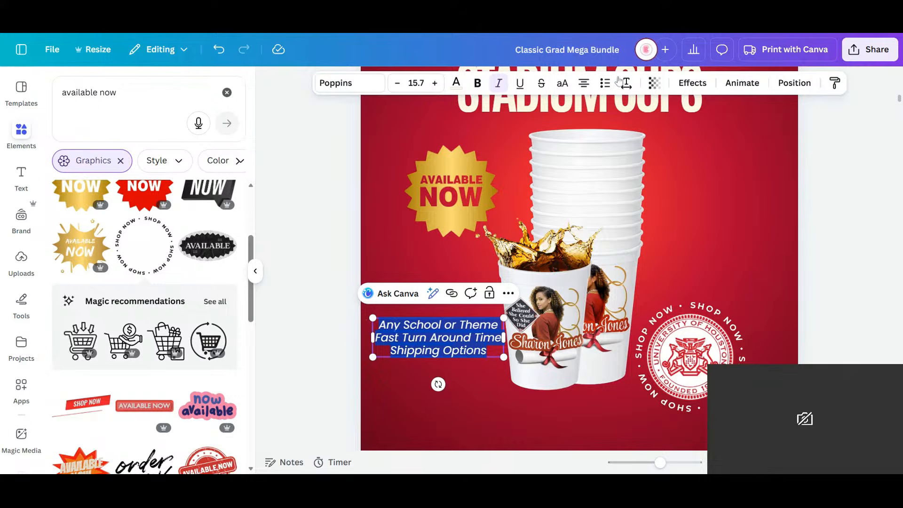
pyautogui.click(586, 85)
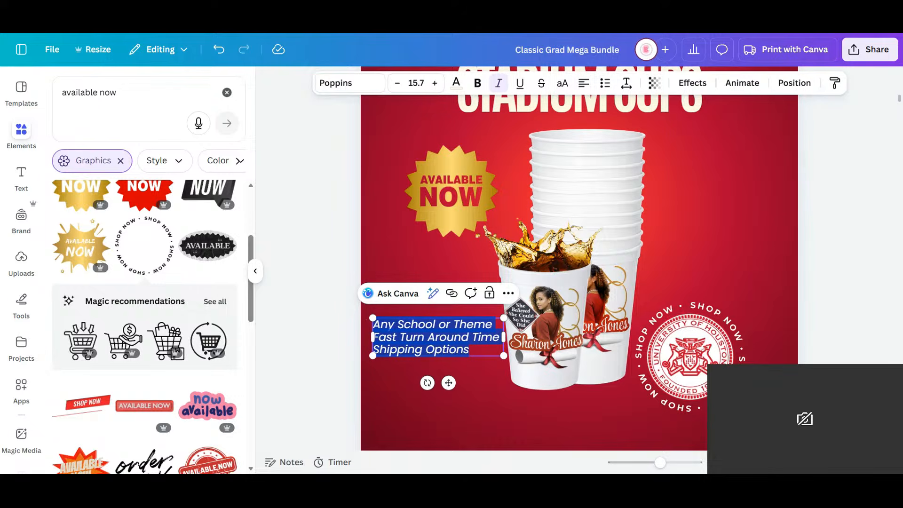
pyautogui.hotkey('ctrl', 'i')
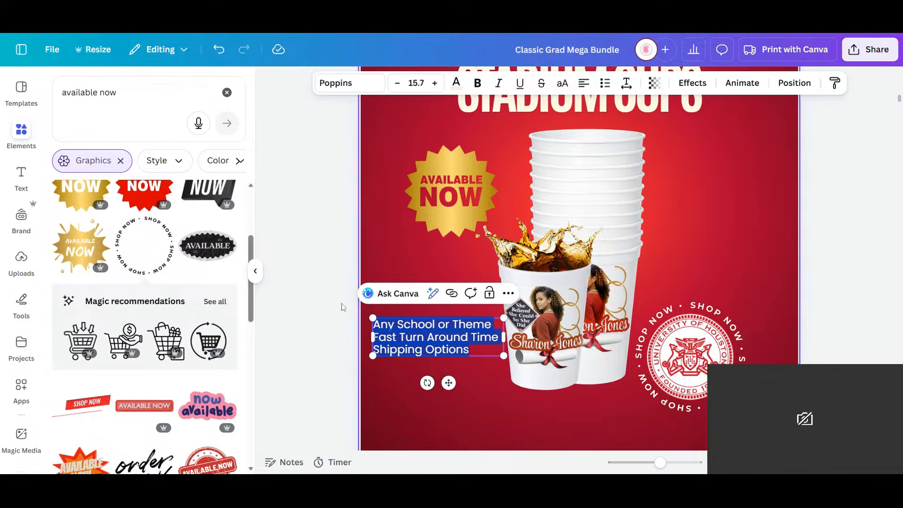
pyautogui.click(309, 353)
# - Reposition the three-line caption in the empty area left of the front cup, near the page's left edge
pyautogui.click(431, 340)
pyautogui.moveTo(430, 339); pyautogui.dragTo(433, 358)
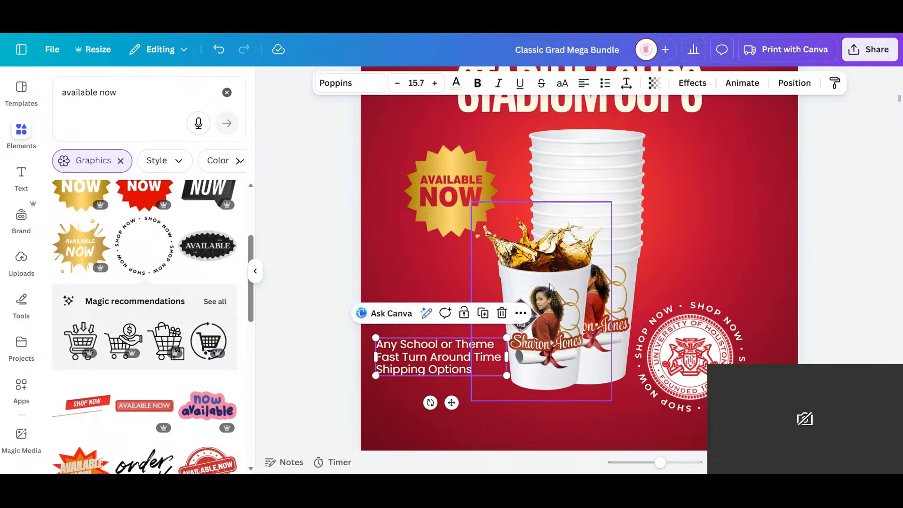
pyautogui.scroll(-1, 550, 272)
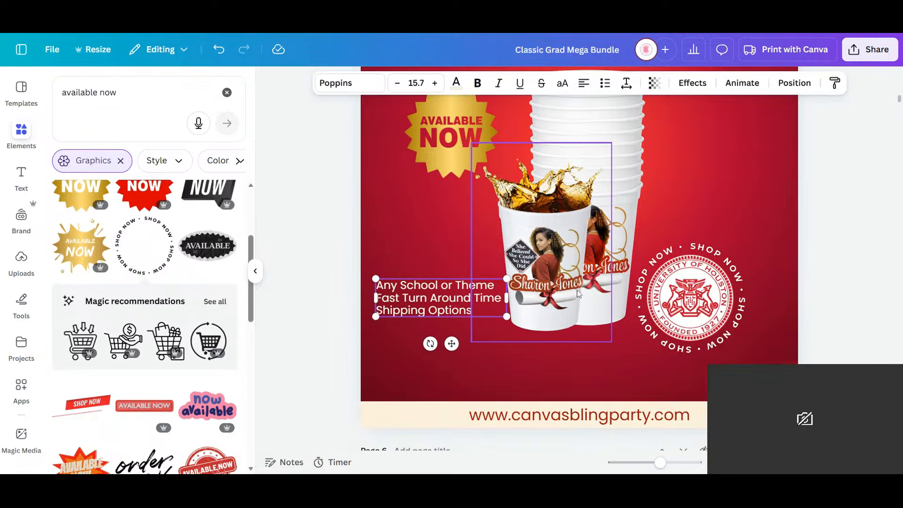
pyautogui.moveTo(432, 299); pyautogui.dragTo(365, 267)
# - Make the whole caption bold and uppercase, widening its box so each phrase stays on one line
pyautogui.doubleClick(433, 289)
pyautogui.click(469, 302)
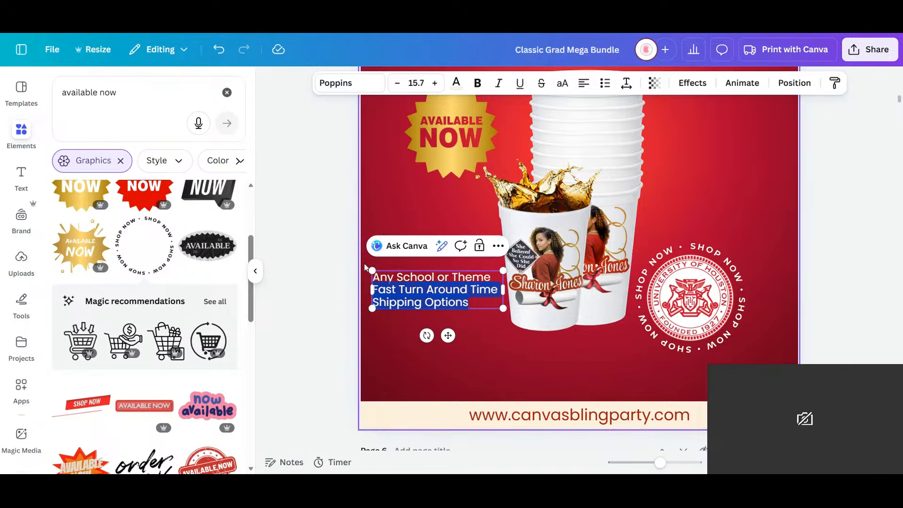
pyautogui.click(478, 83)
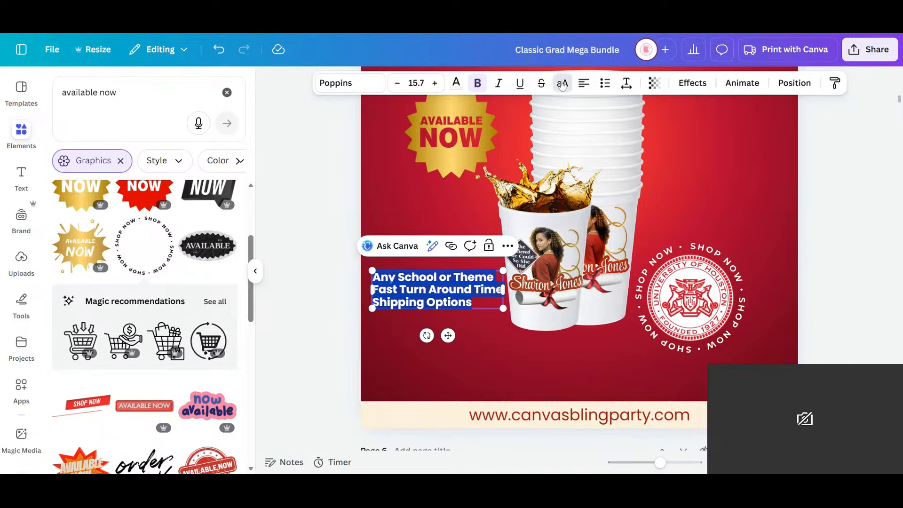
pyautogui.click(562, 84)
pyautogui.moveTo(503, 302)
pyautogui.mouseDown()
pyautogui.moveTo(534, 306)
pyautogui.moveTo(519, 306)
pyautogui.mouseUp()
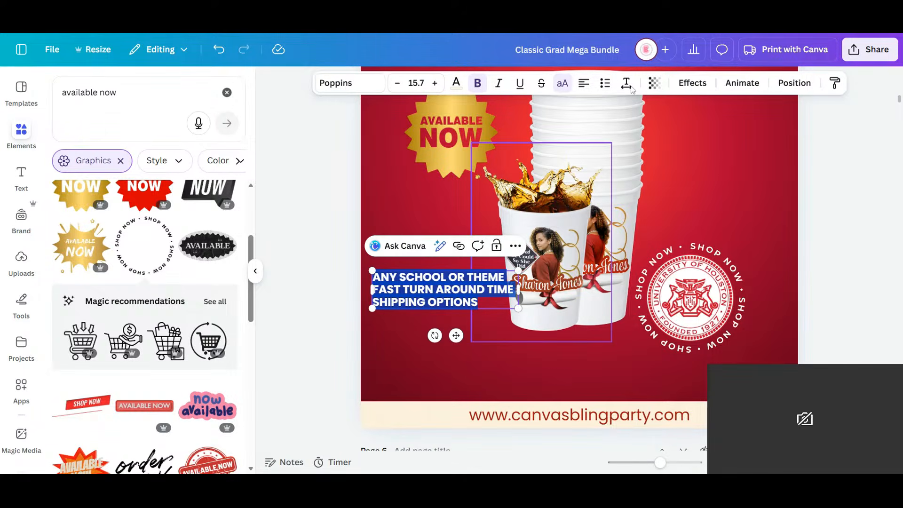
# - Set the caption's line spacing to 1.36 and scale its text down to size 12.3
pyautogui.click(626, 83)
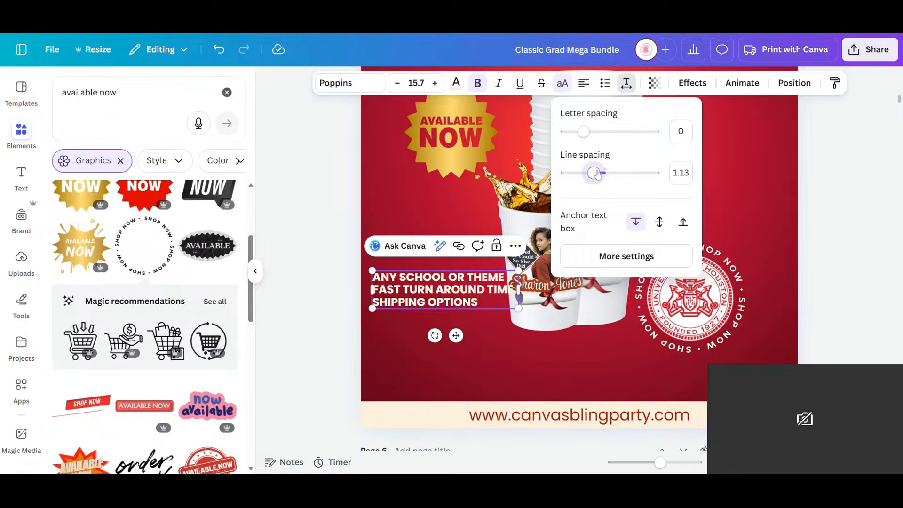
pyautogui.moveTo(592, 173); pyautogui.dragTo(604, 174)
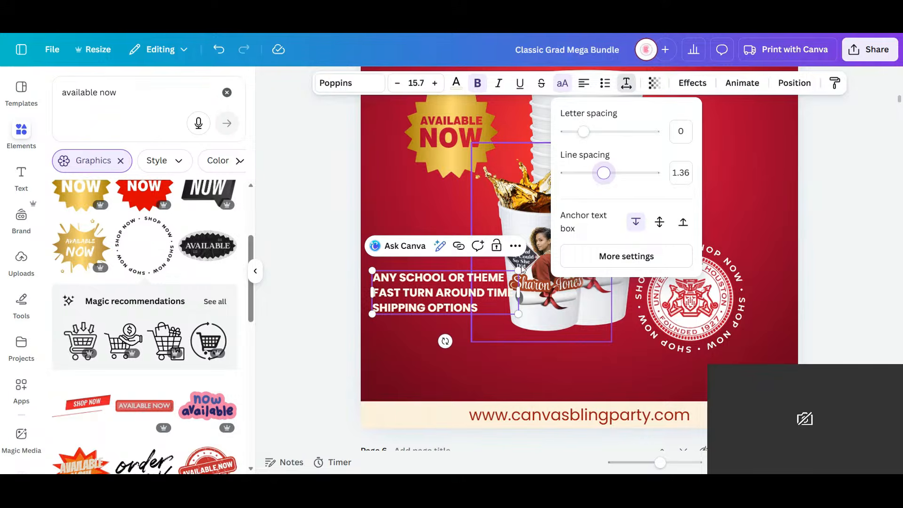
pyautogui.moveTo(519, 271); pyautogui.dragTo(487, 280)
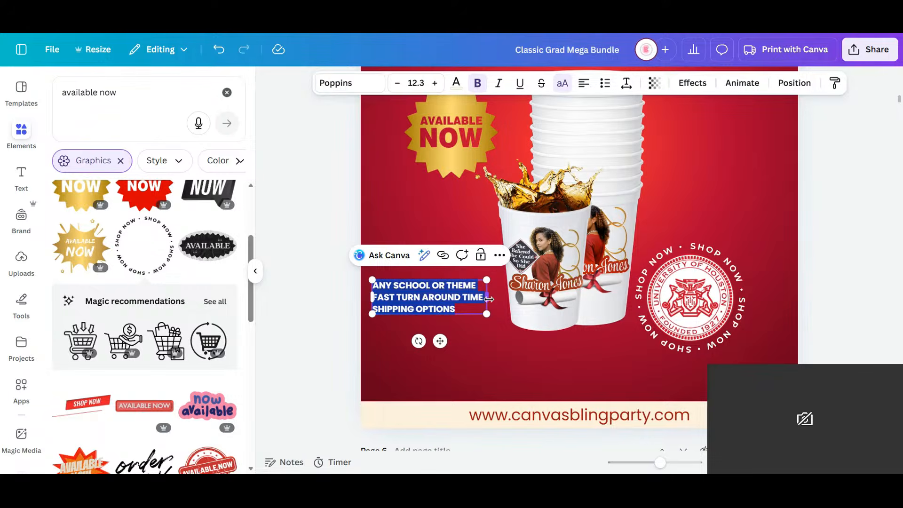
pyautogui.click(317, 333)
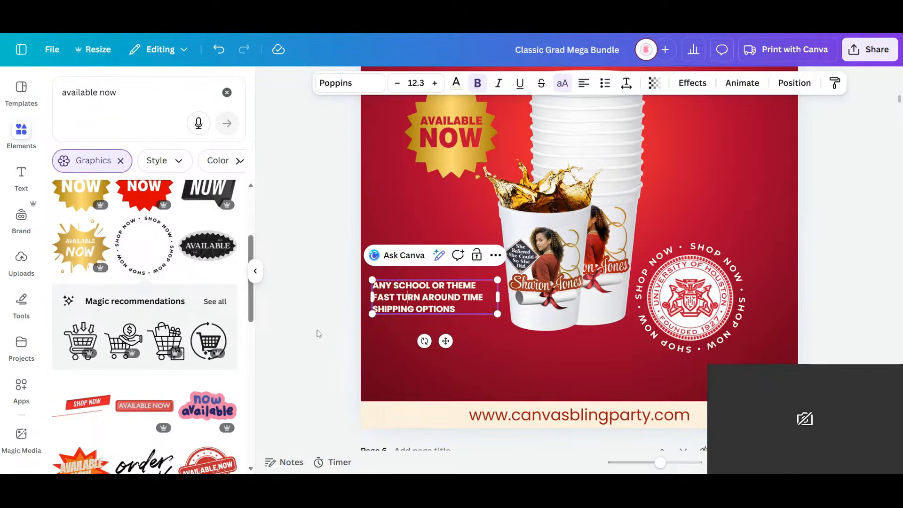
# - Join the three caption phrases into one spaced-out line and place it just above the website bar
pyautogui.click(381, 310)
pyautogui.press('BackSpace')
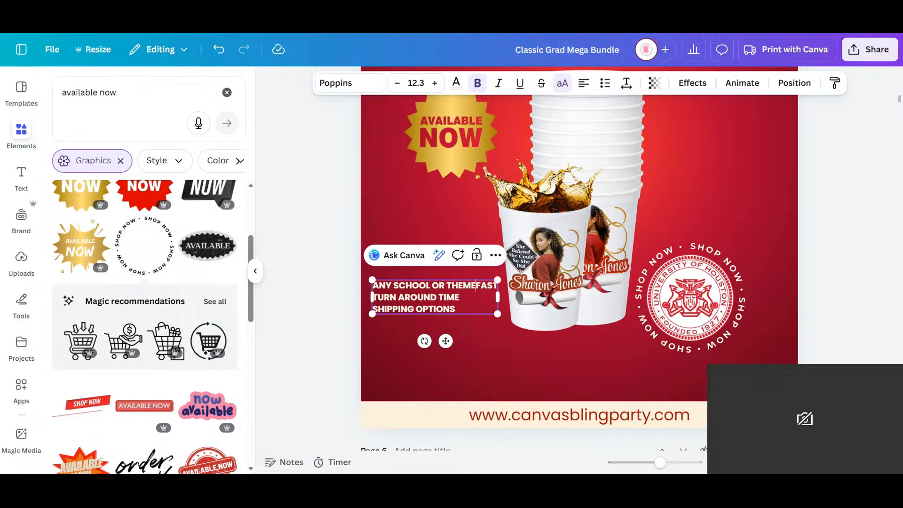
pyautogui.press('Return')
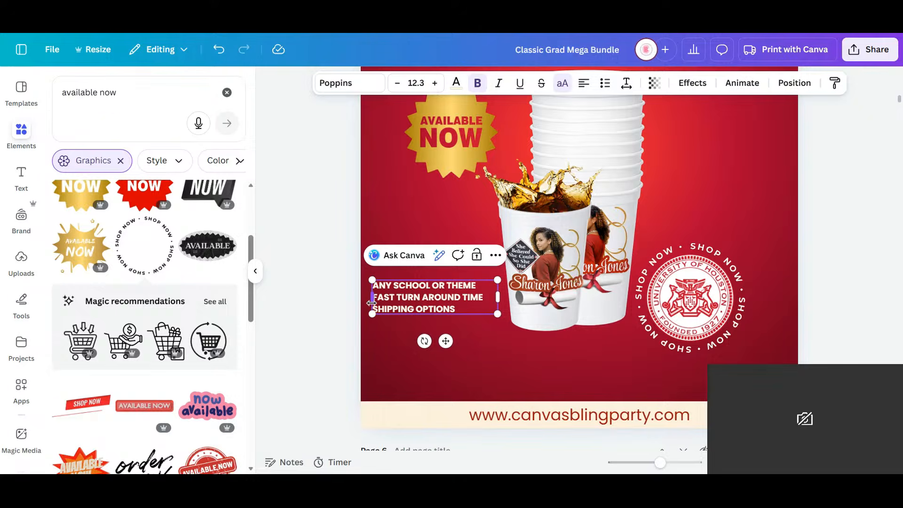
pyautogui.press('BackSpace')
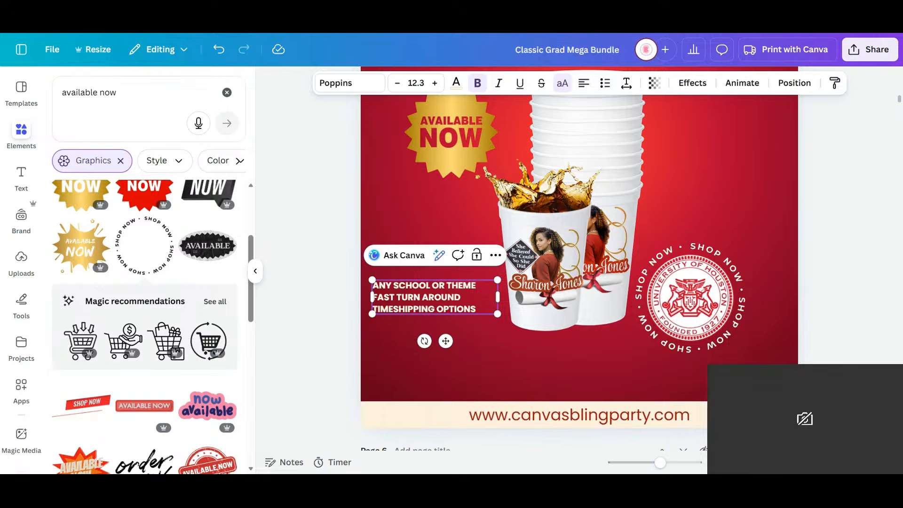
pyautogui.moveTo(498, 297); pyautogui.dragTo(716, 284)
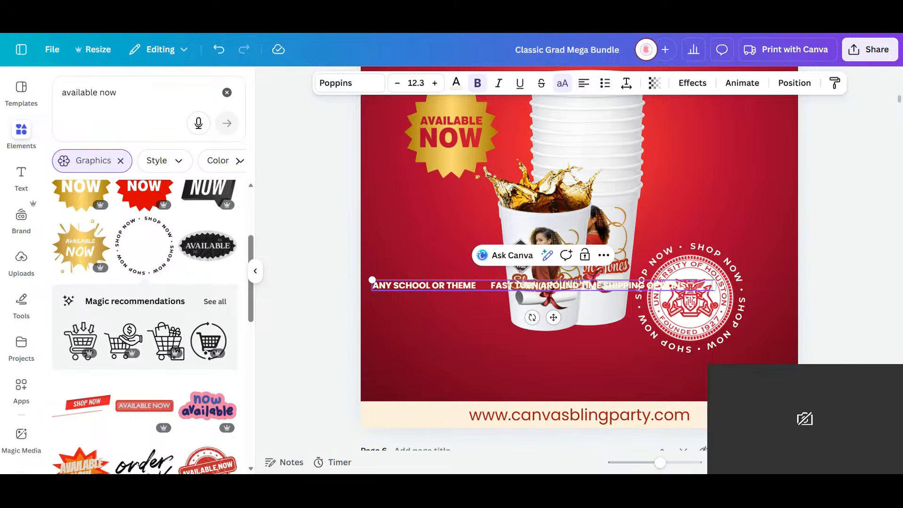
pyautogui.click(602, 285)
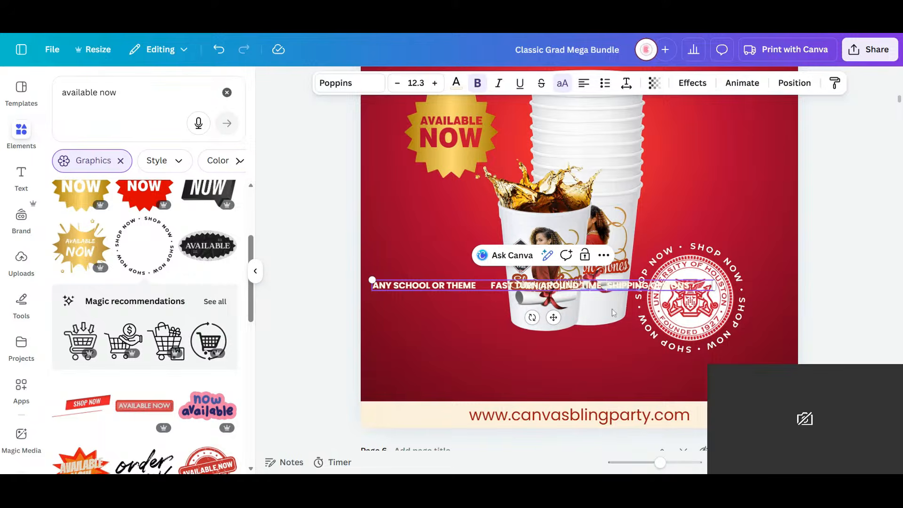
pyautogui.moveTo(554, 317); pyautogui.dragTo(593, 423)
# - Delete the "Shop Now" ring and the University of Houston seal from page 5
pyautogui.click(727, 261)
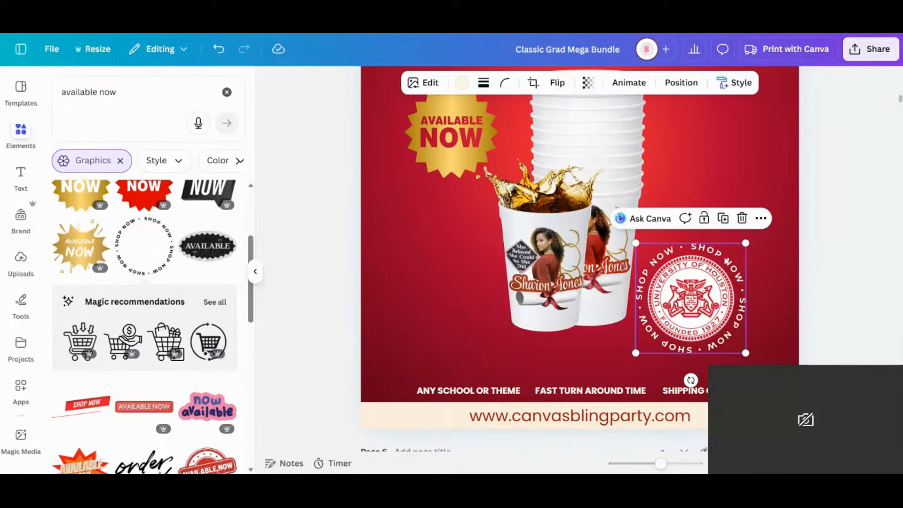
pyautogui.click(849, 277)
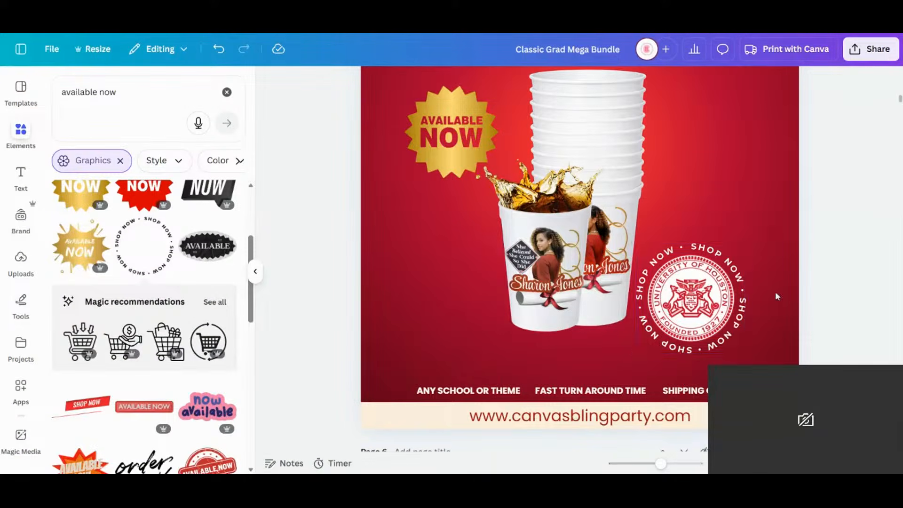
pyautogui.click(686, 299)
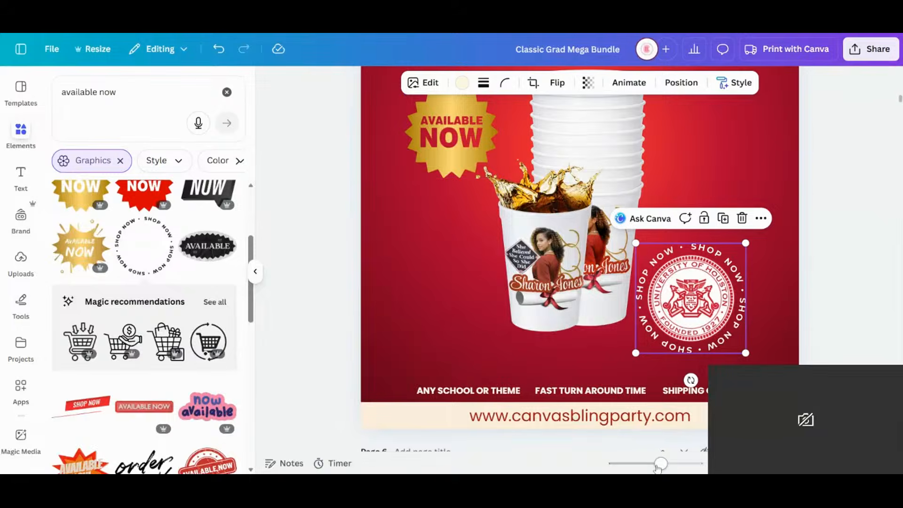
pyautogui.moveTo(661, 464); pyautogui.dragTo(648, 463)
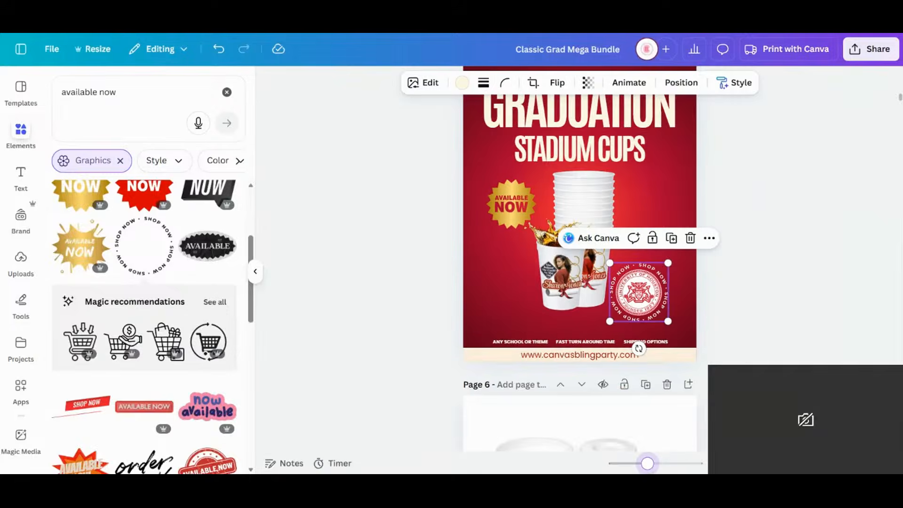
pyautogui.click(722, 278)
pyautogui.click(648, 313)
pyautogui.press('Delete')
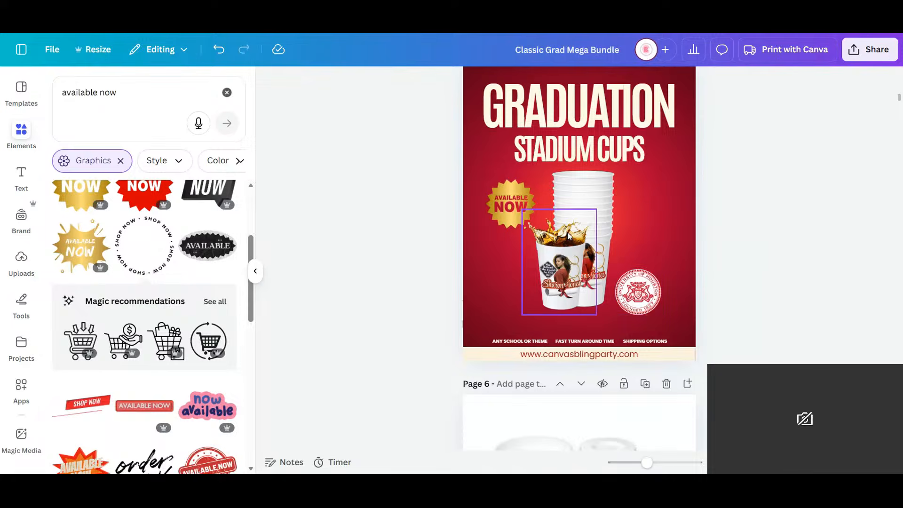
pyautogui.click(639, 301)
pyautogui.press('Delete')
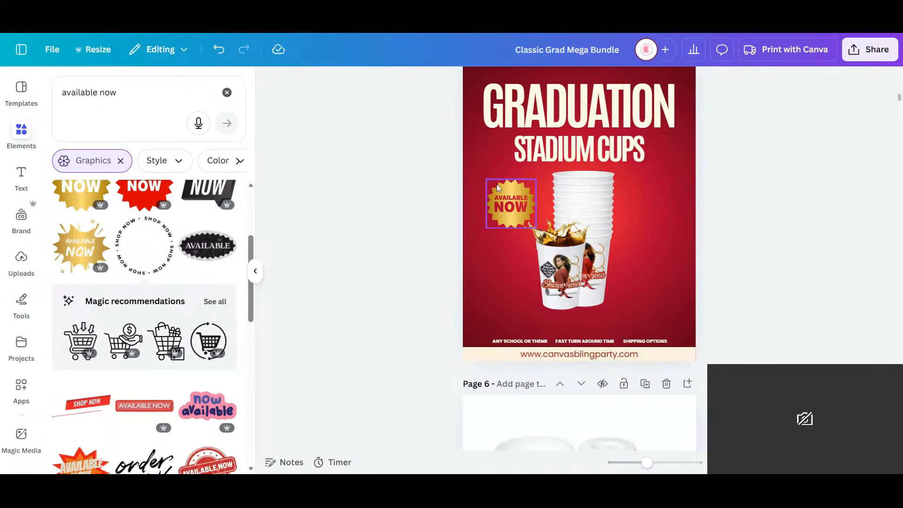
# - Move the gold "Available Now" badge to the right of the cup stack below "Stadium Cups" and bring it forward
pyautogui.click(509, 208)
pyautogui.moveTo(501, 212); pyautogui.dragTo(646, 178)
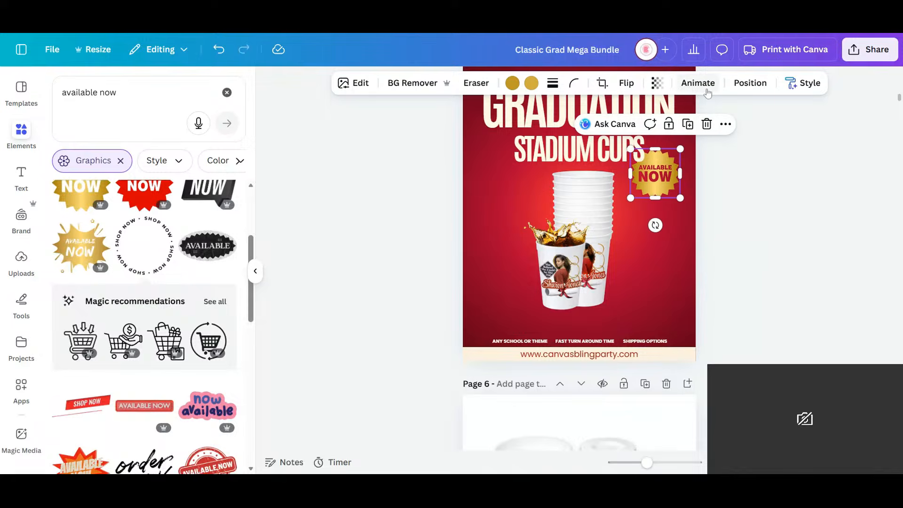
pyautogui.click(750, 83)
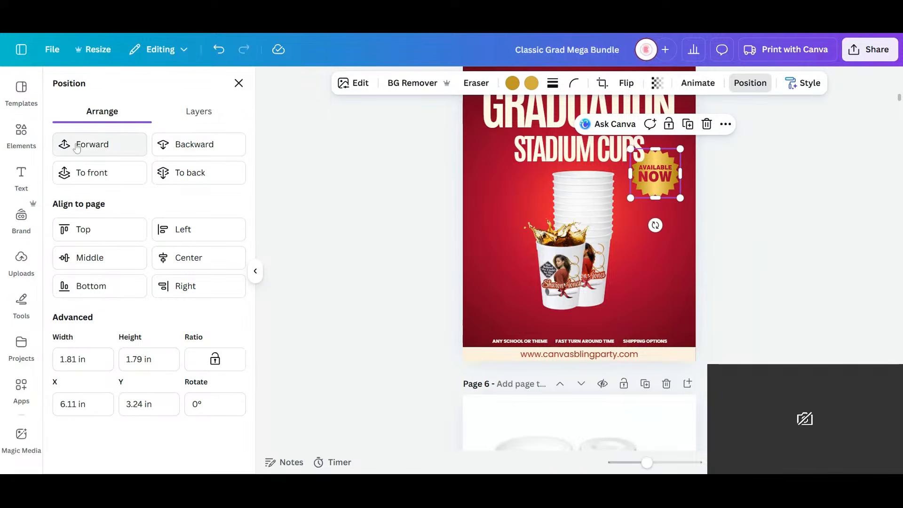
pyautogui.click(77, 146)
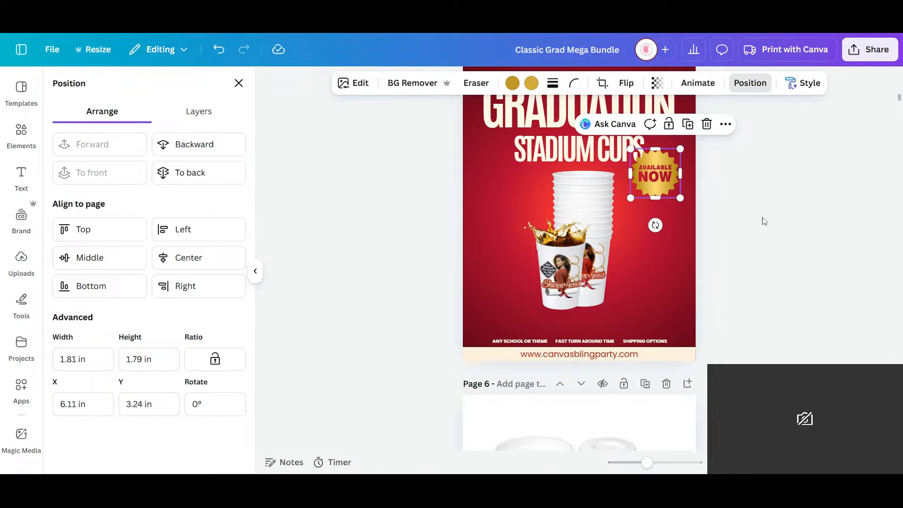
pyautogui.click(761, 252)
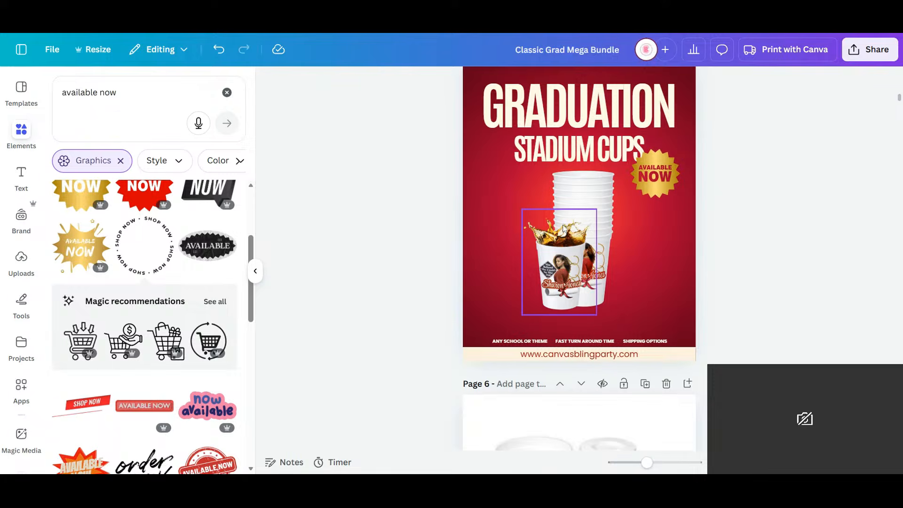
# - Enlarge the "Stadium Cups" heading to size 95.6 and center it beneath "Graduation"
pyautogui.scroll(3, 589, 215)
pyautogui.click(501, 281)
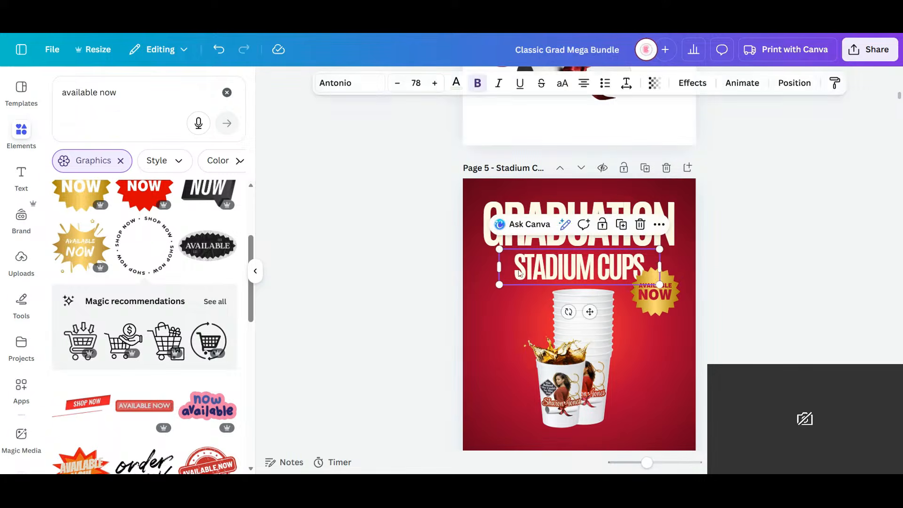
pyautogui.moveTo(498, 284); pyautogui.dragTo(463, 293)
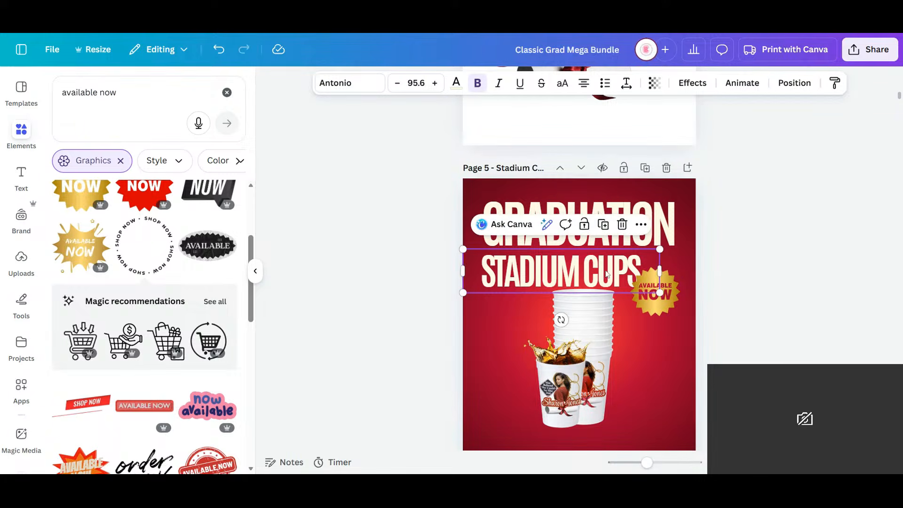
pyautogui.moveTo(606, 276); pyautogui.dragTo(621, 265)
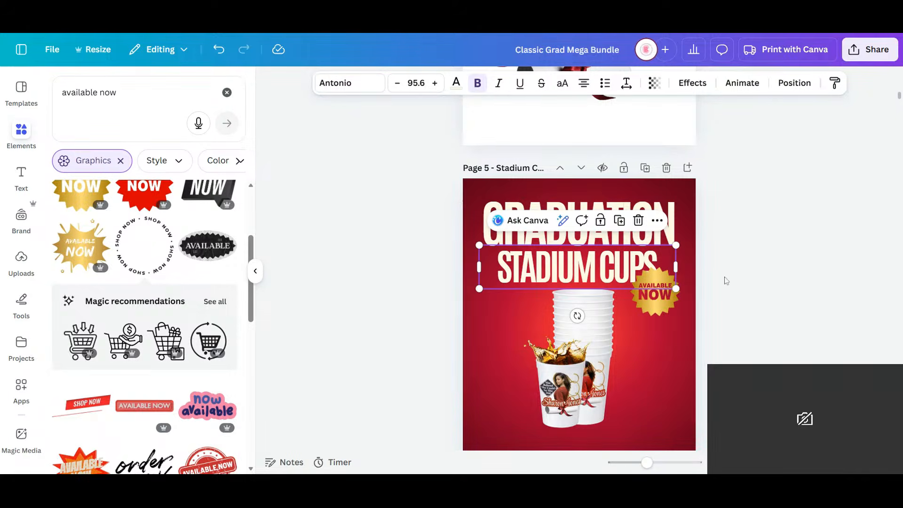
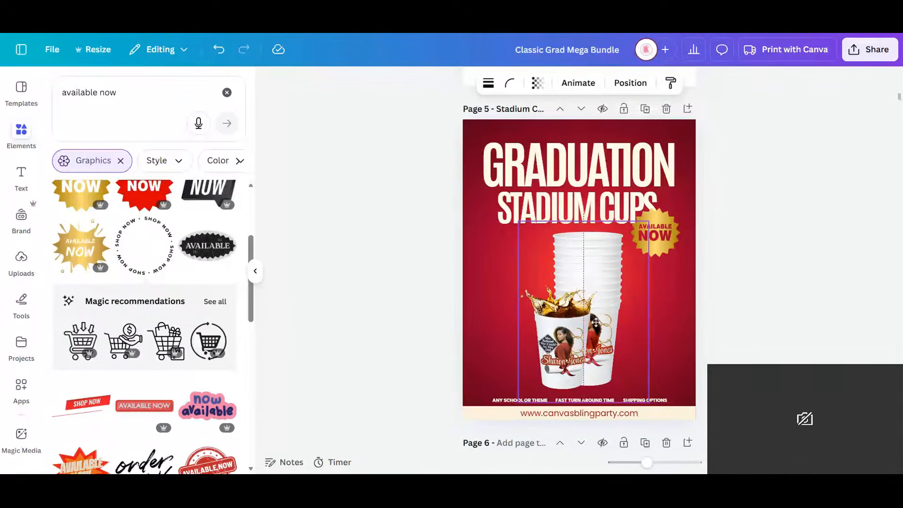
# - Nudge the cup stack image slightly and reposition the gold "Available Now" badge beside the upper part of the stack
pyautogui.moveTo(598, 324); pyautogui.dragTo(596, 320)
pyautogui.click(724, 278)
pyautogui.moveTo(669, 239); pyautogui.dragTo(621, 285)
pyautogui.moveTo(663, 264); pyautogui.dragTo(666, 265)
pyautogui.click(762, 284)
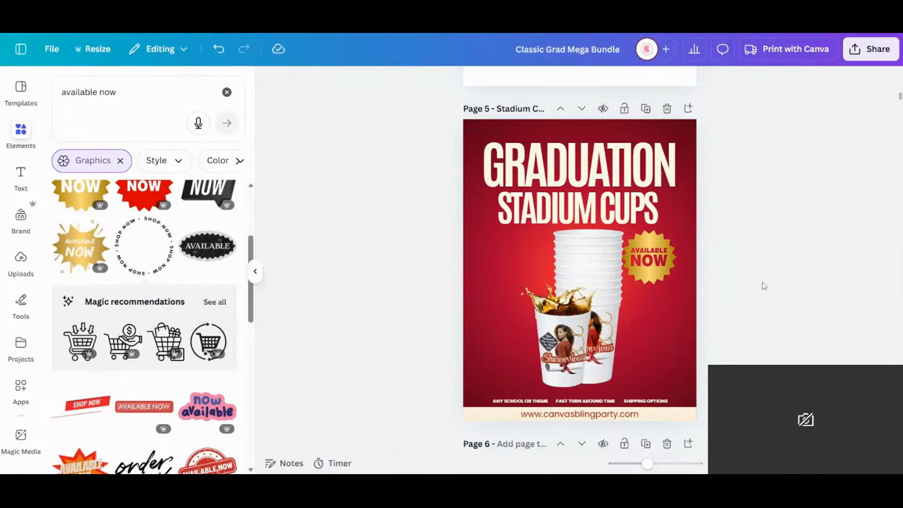
# - Clear the "available now" element search and add a circle shape to the Stadium Cups page
pyautogui.scroll(-2, 762, 284)
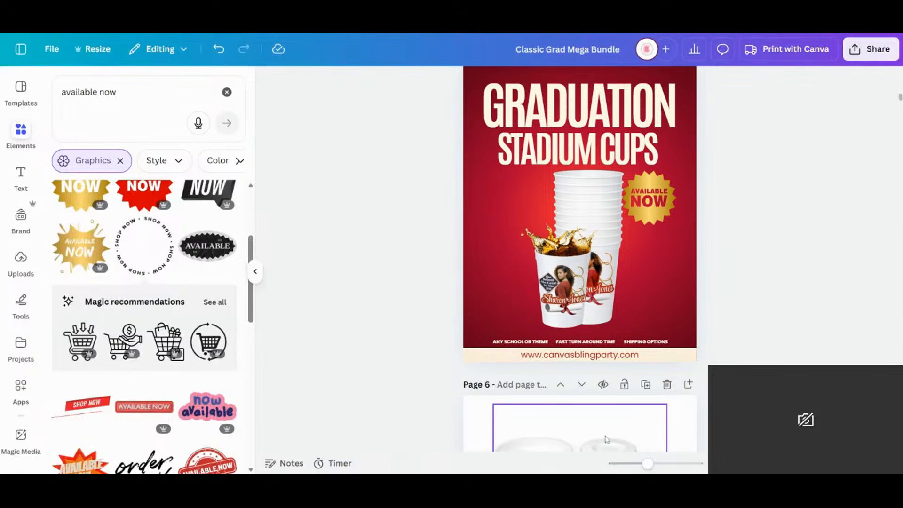
pyautogui.moveTo(647, 465); pyautogui.dragTo(663, 464)
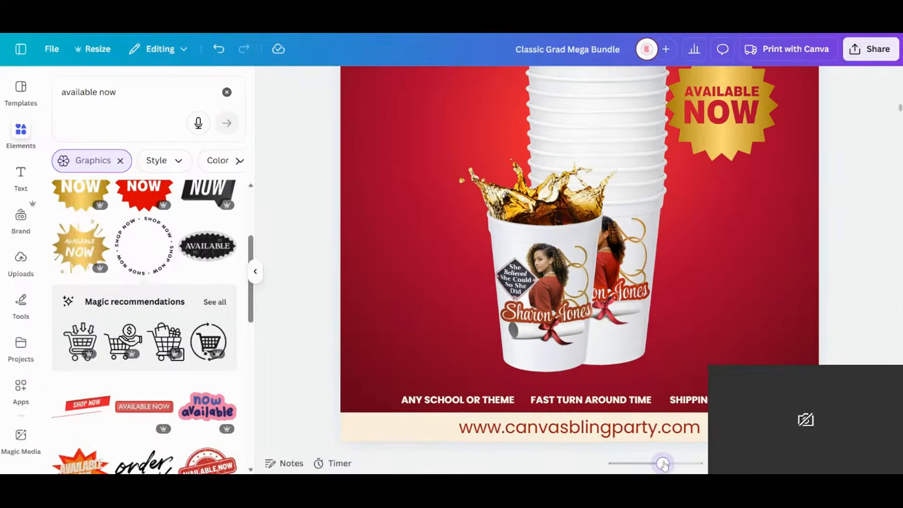
pyautogui.scroll(-2, 396, 280)
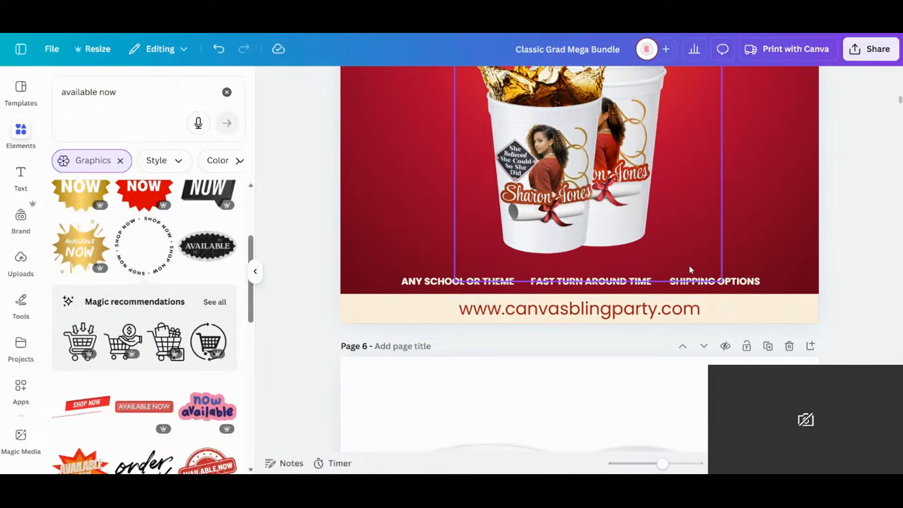
pyautogui.moveTo(120, 93); pyautogui.dragTo(67, 92)
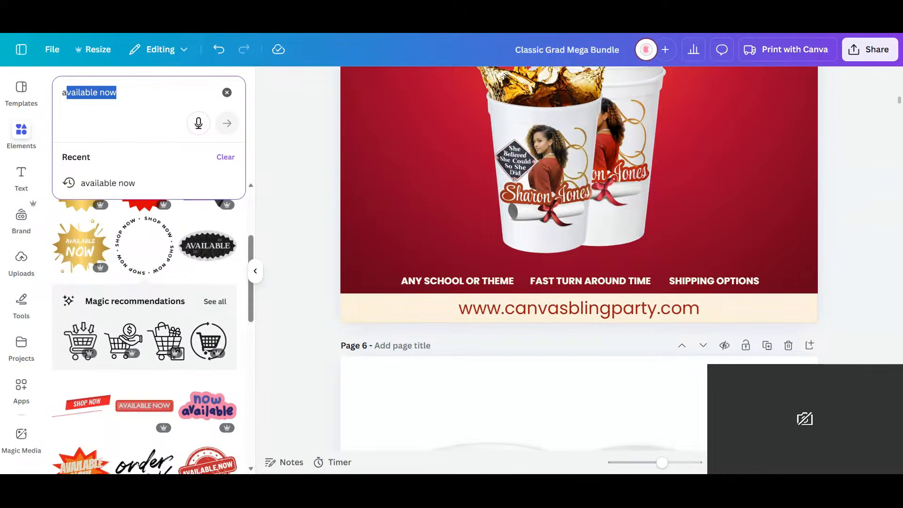
pyautogui.click(28, 148)
pyautogui.click(28, 149)
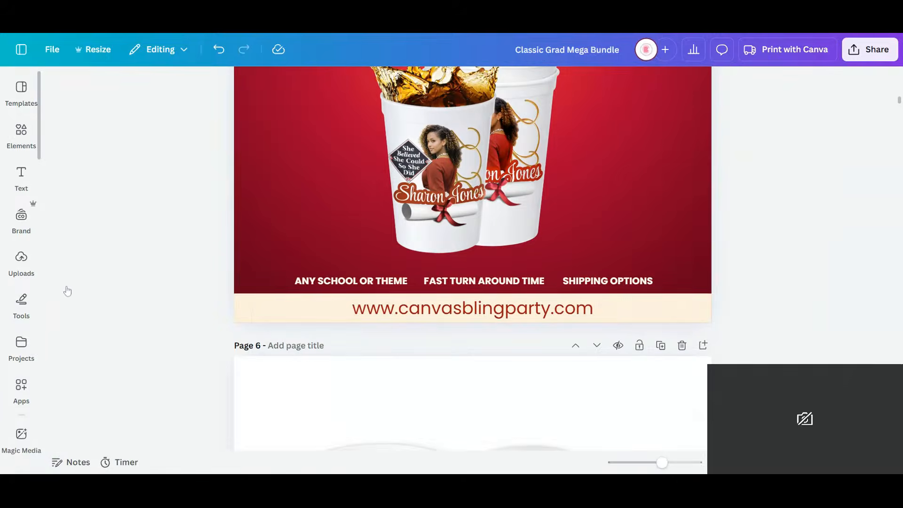
pyautogui.scroll(-8, 104, 360)
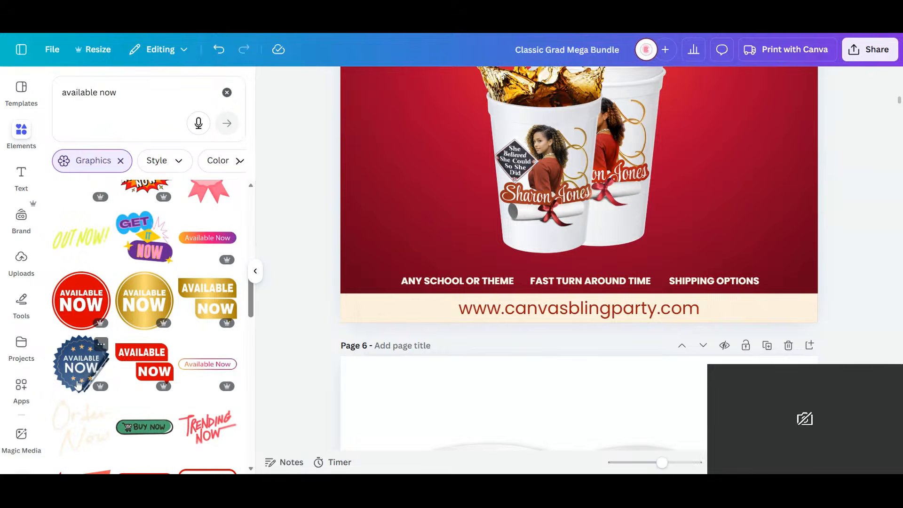
pyautogui.scroll(-4, 144, 236)
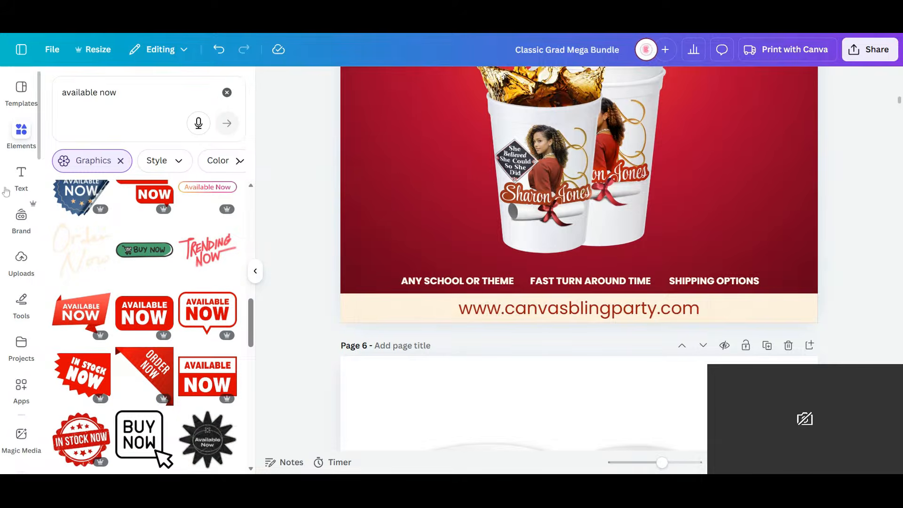
pyautogui.click(226, 92)
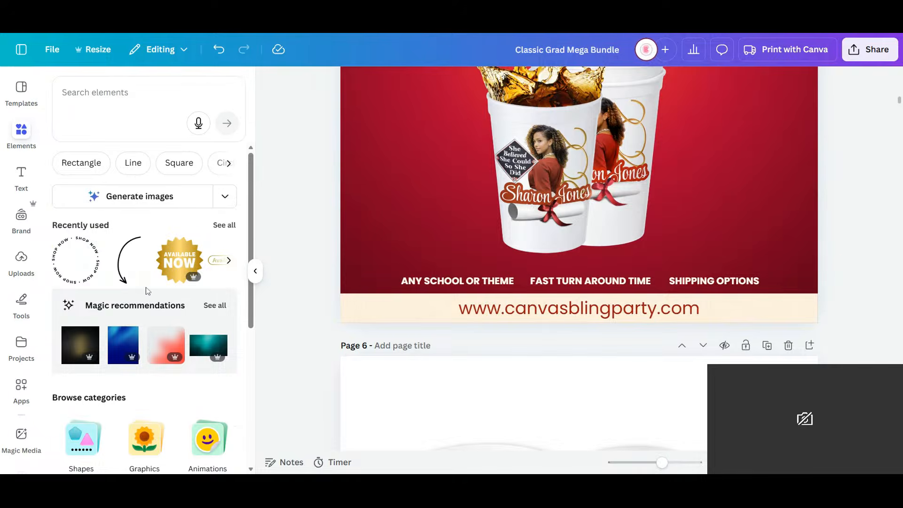
pyautogui.scroll(-1, 147, 290)
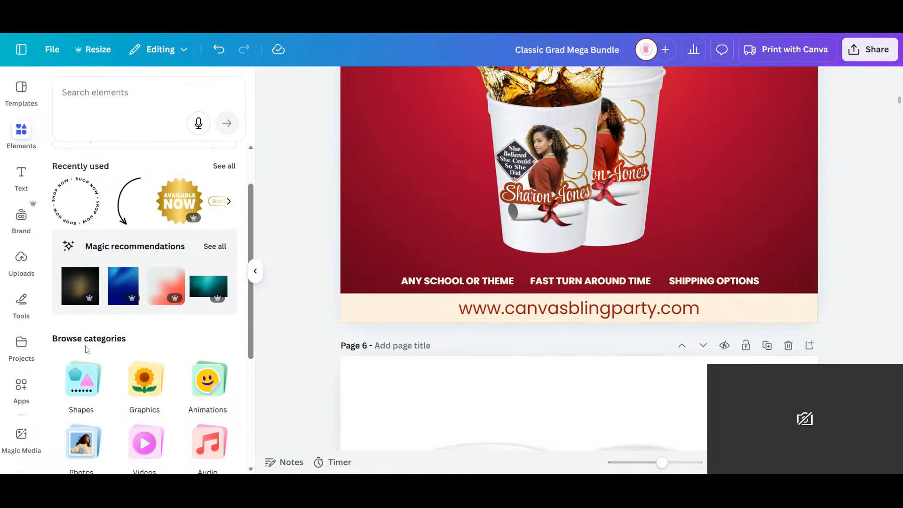
pyautogui.click(75, 386)
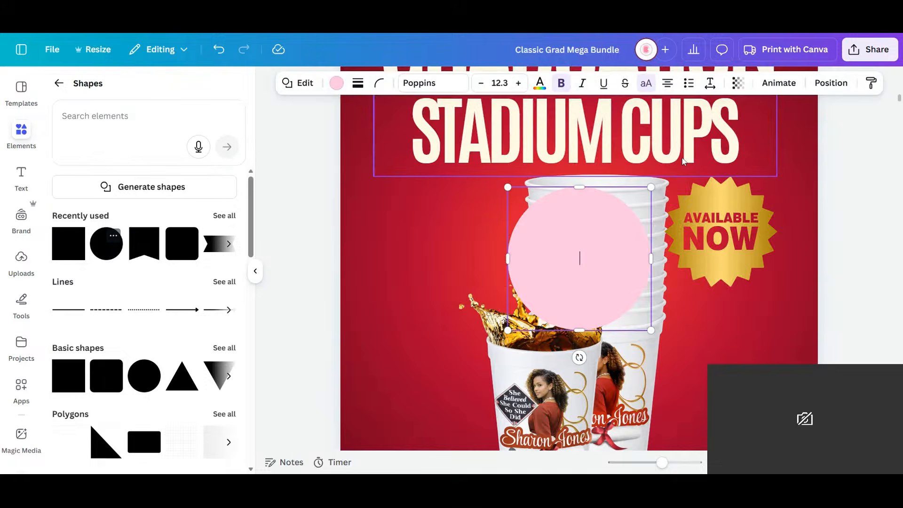
# - Shrink the circle to a tiny bullet dot and recolor it pale cream from the document colors
pyautogui.moveTo(651, 187); pyautogui.dragTo(521, 324)
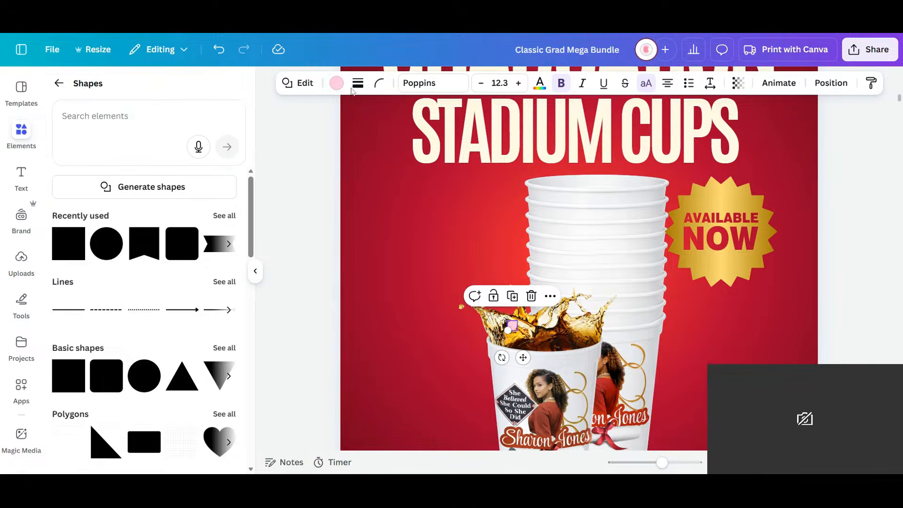
pyautogui.click(334, 83)
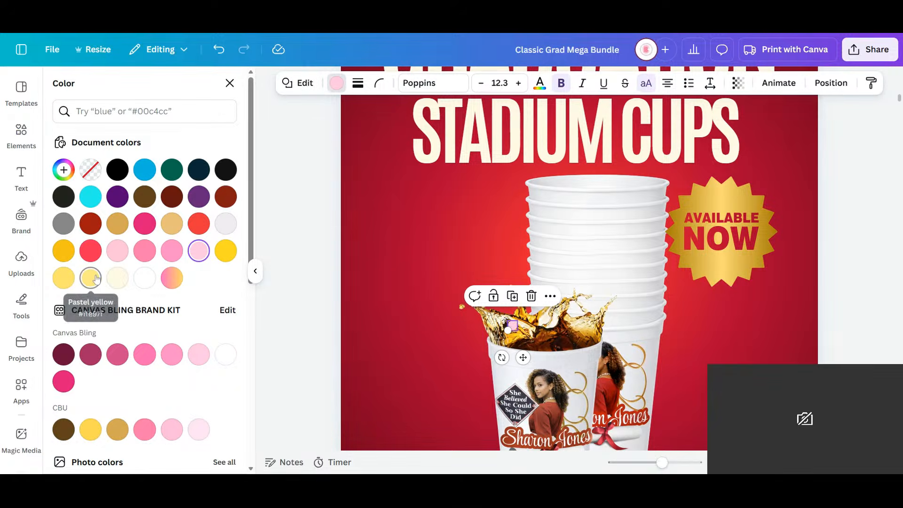
pyautogui.click(117, 278)
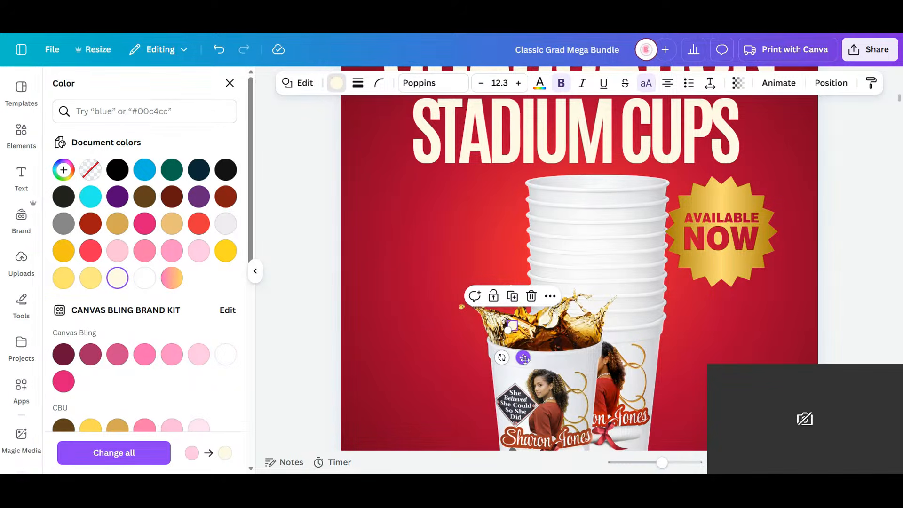
# - Place cream bullet dots in front of "Any School or Theme", "Fast Turn Around Time" and "Shipping Options"
pyautogui.moveTo(523, 358); pyautogui.dragTo(535, 259)
pyautogui.scroll(-6, 511, 374)
pyautogui.click(396, 203)
pyautogui.click(526, 203)
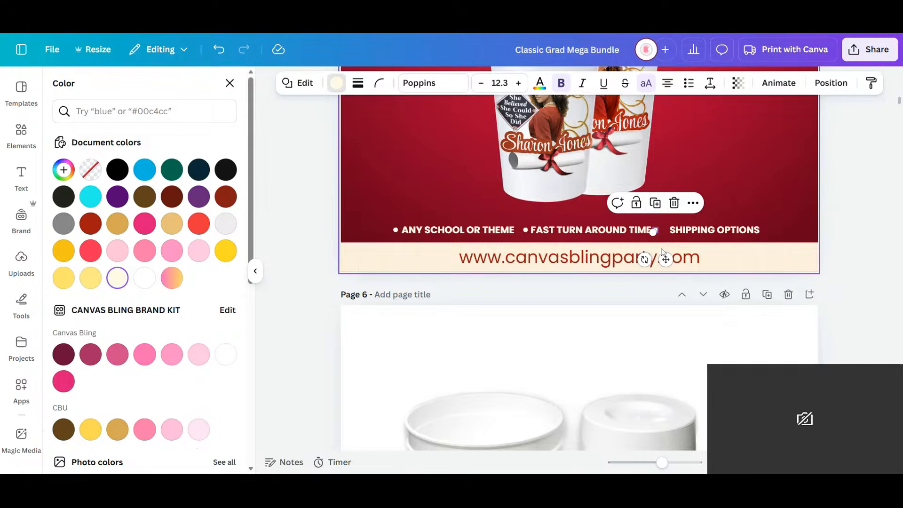
pyautogui.moveTo(666, 259); pyautogui.dragTo(670, 262)
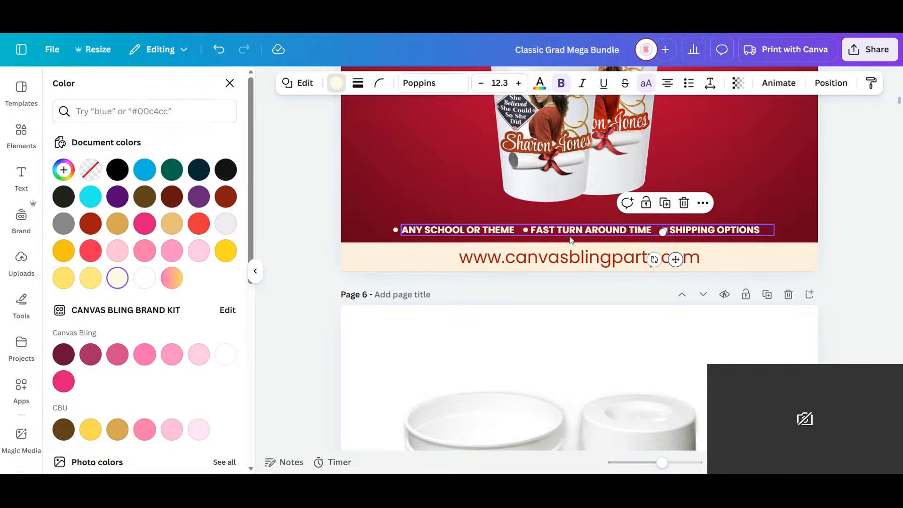
# - Group the three bullet dots with the line of feature text above the website banner
pyautogui.keyDown('shift'); pyautogui.click(526, 231); pyautogui.keyUp('shift')
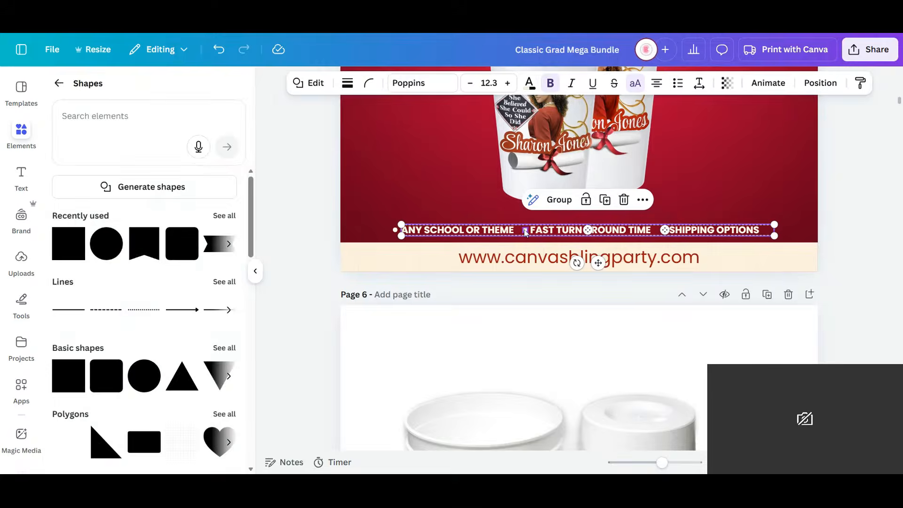
pyautogui.click(397, 230)
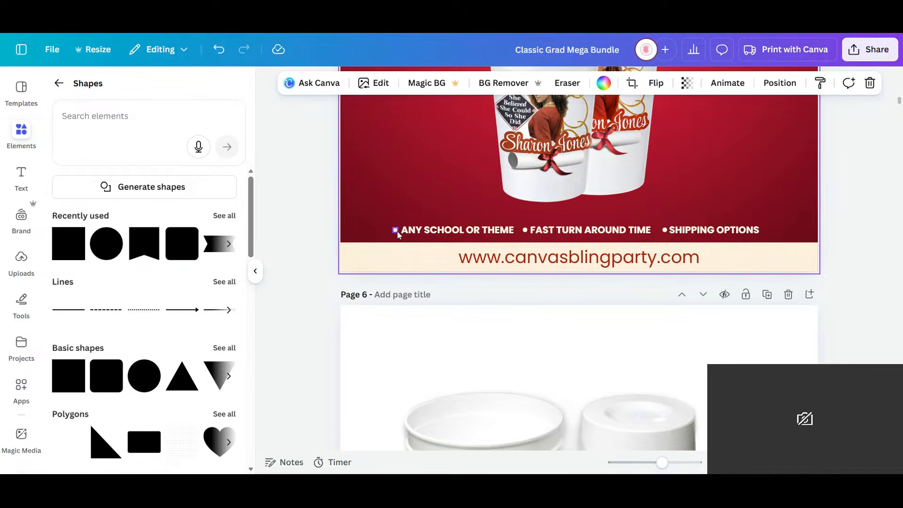
pyautogui.click(397, 231)
pyautogui.keyDown('shift'); pyautogui.click(527, 231); pyautogui.keyUp('shift')
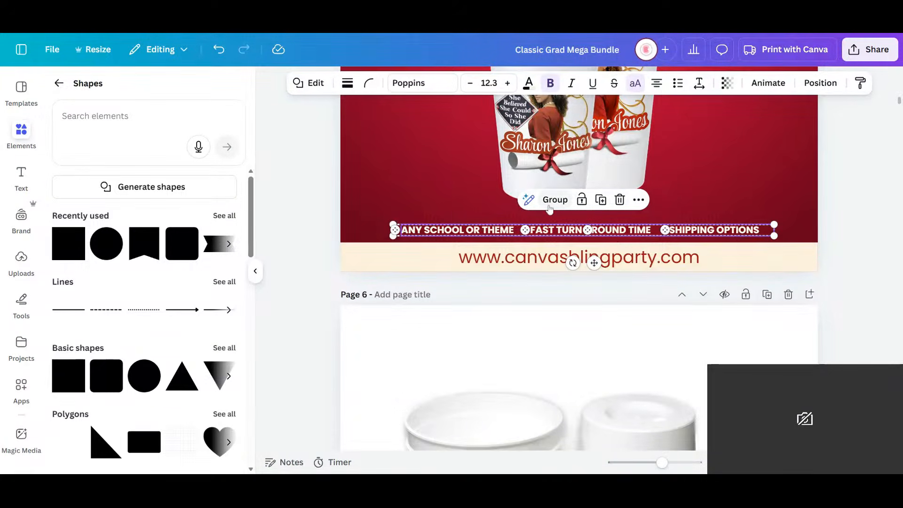
pyautogui.click(554, 199)
pyautogui.moveTo(662, 464); pyautogui.dragTo(645, 464)
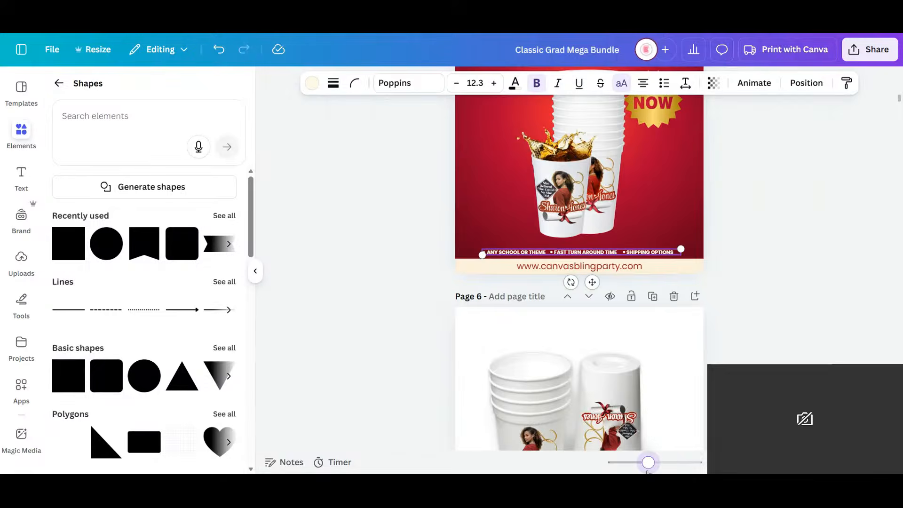
pyautogui.click(776, 230)
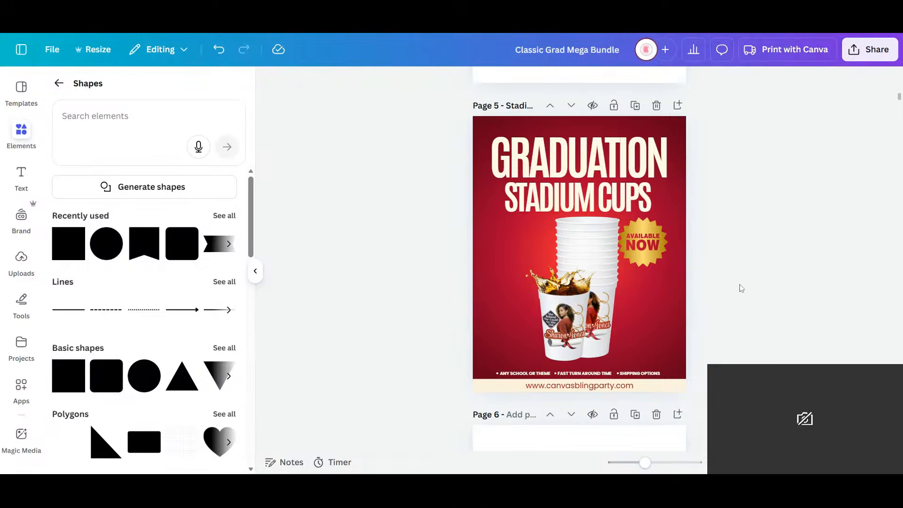
# - Insert the red blur graphic from the recently used elements onto the Stadium Cups page
pyautogui.click(19, 133)
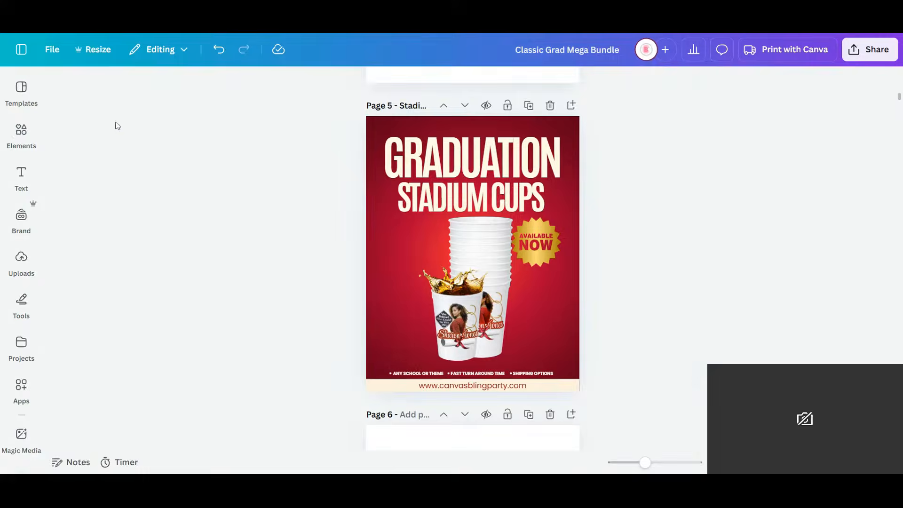
pyautogui.click(30, 140)
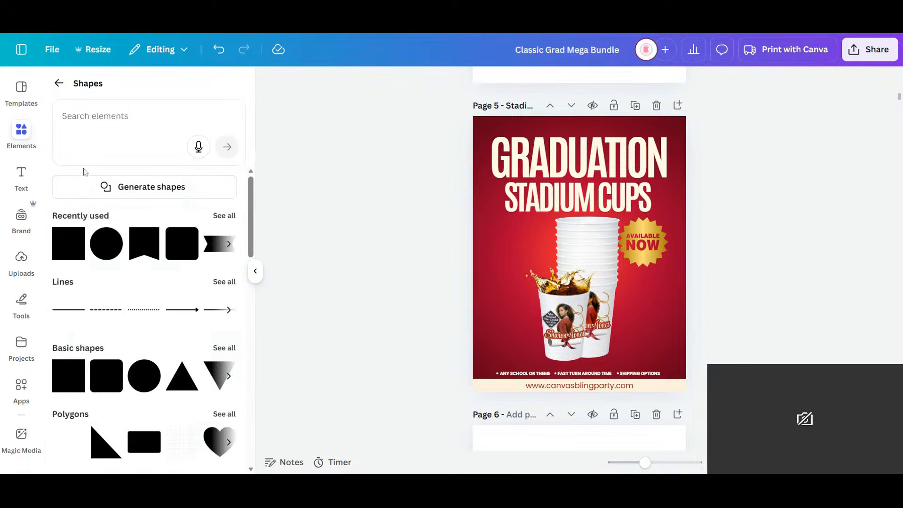
pyautogui.click(65, 84)
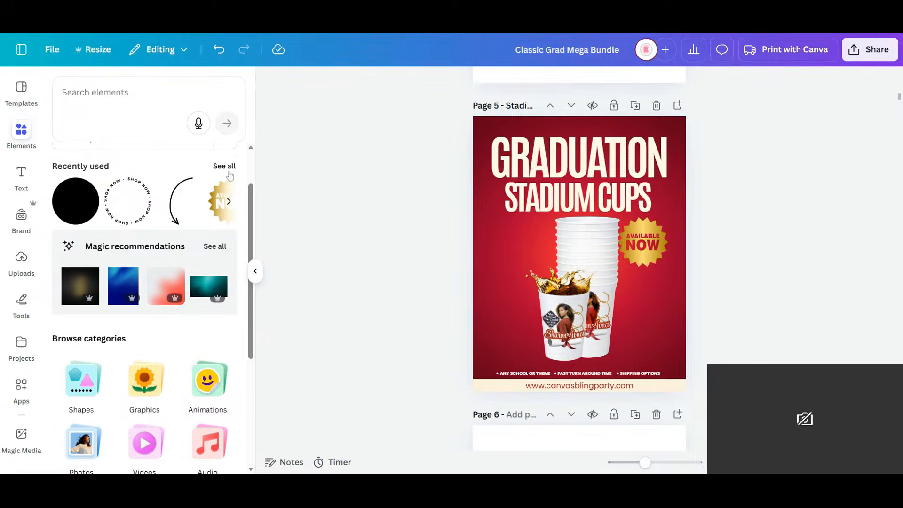
pyautogui.click(225, 167)
pyautogui.click(91, 329)
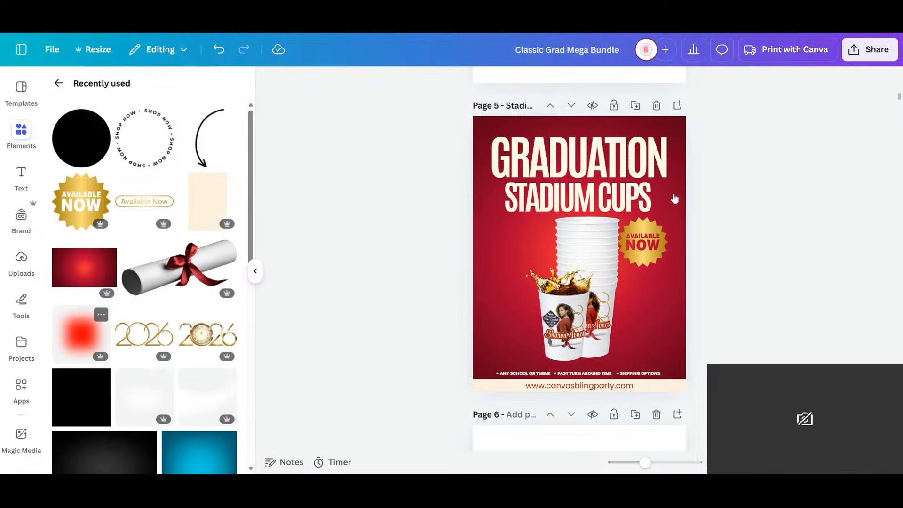
# - Shrink the red blur to about 3.51 in square and center it over the "Available Now" badge
pyautogui.moveTo(591, 268); pyautogui.dragTo(662, 247)
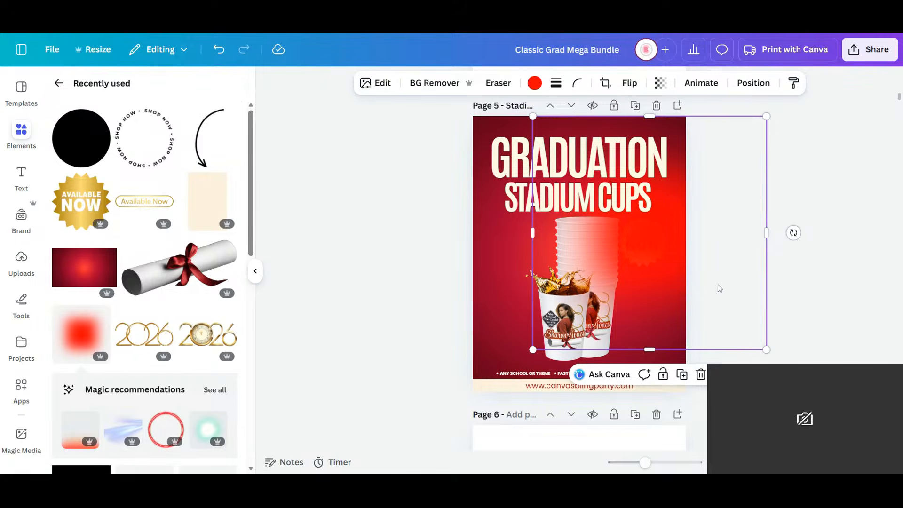
pyautogui.moveTo(766, 350); pyautogui.dragTo(602, 225)
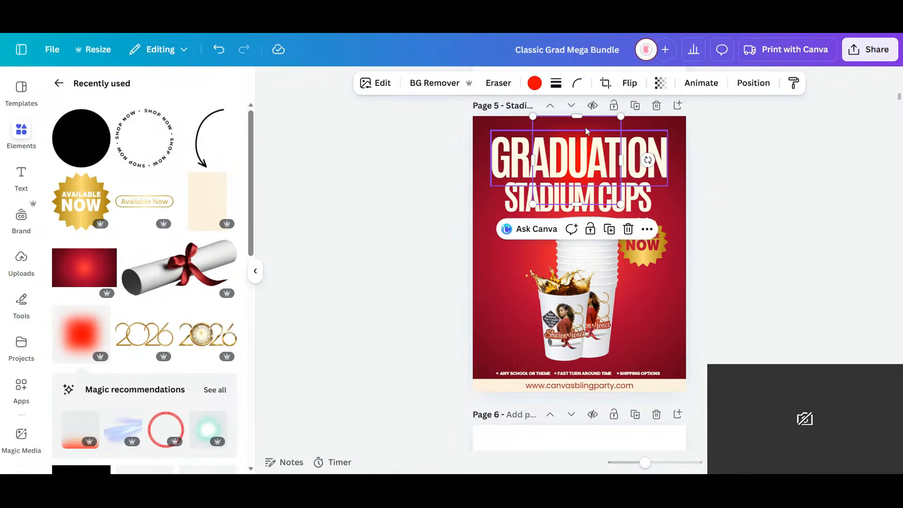
pyautogui.moveTo(587, 131); pyautogui.dragTo(653, 213)
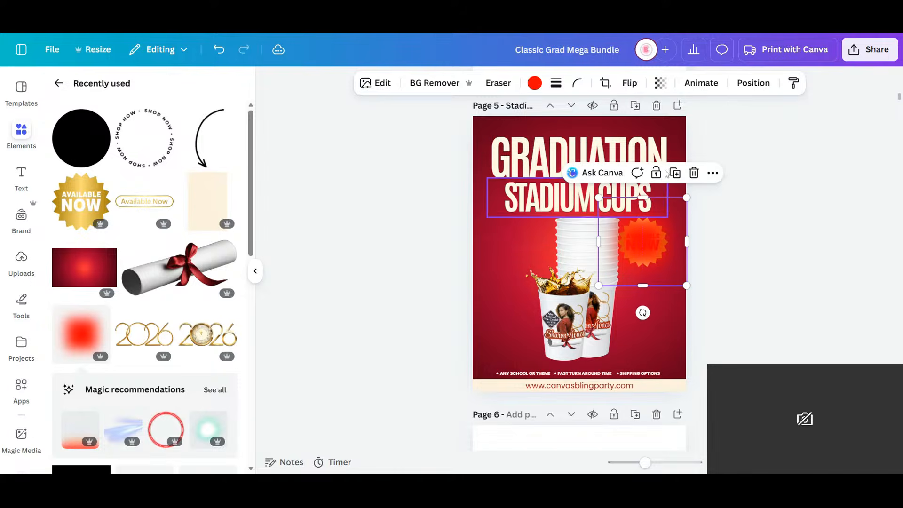
# - Send the red blur backward so it sits behind the "Available Now" badge
pyautogui.click(754, 83)
pyautogui.click(188, 152)
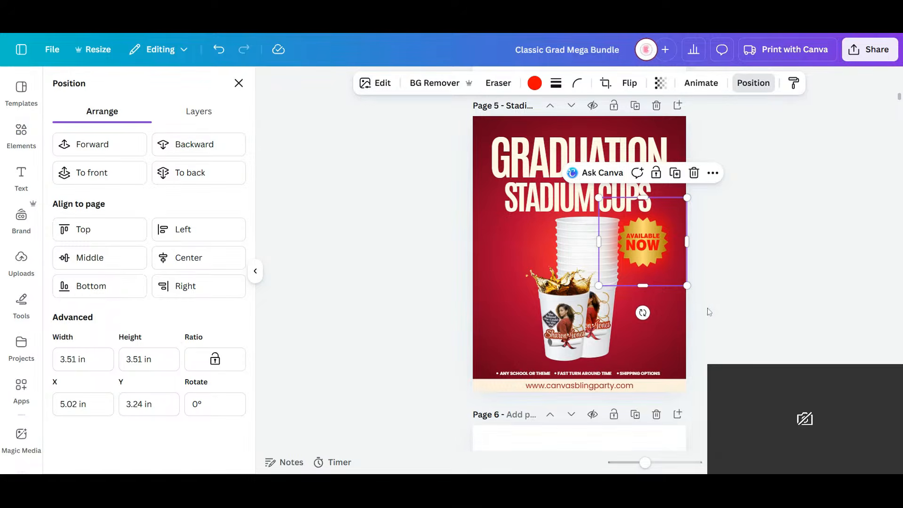
pyautogui.click(688, 314)
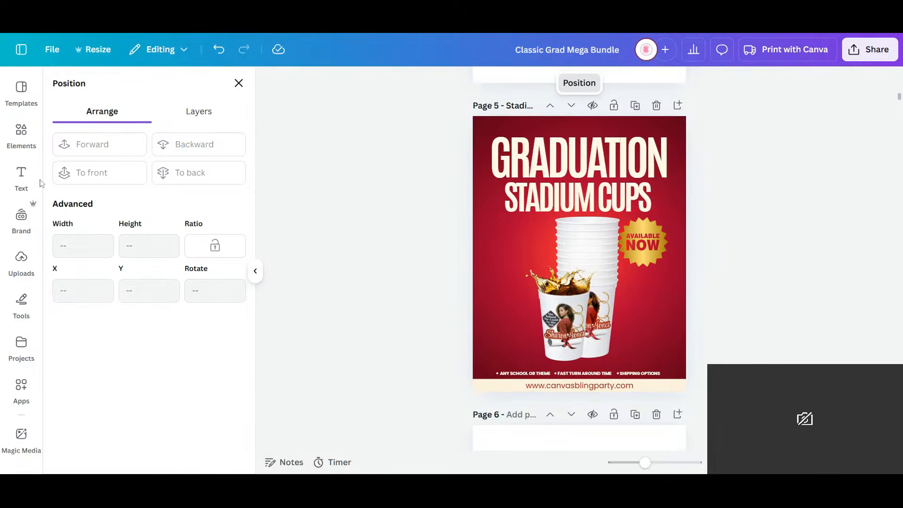
# - Search the elements for "white blur" and show all matching graphics
pyautogui.click(21, 134)
pyautogui.click(59, 83)
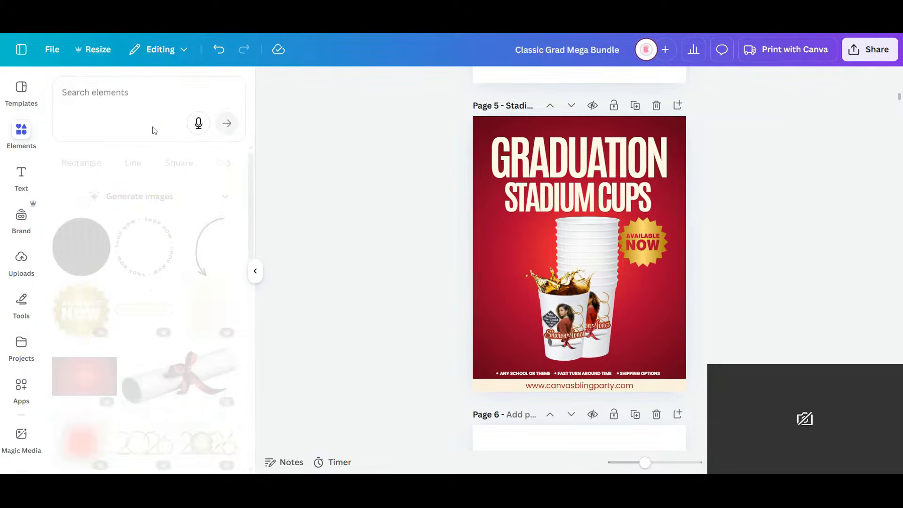
pyautogui.click(112, 112)
pyautogui.write('w')
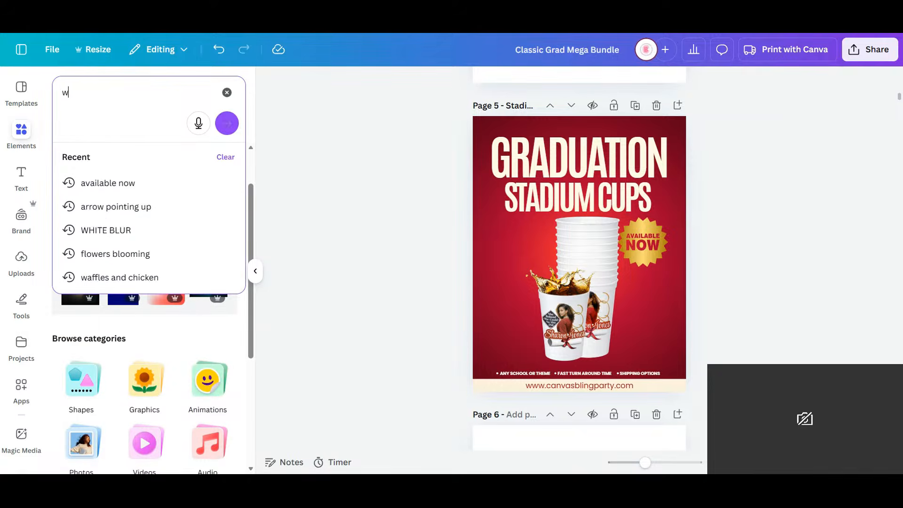
pyautogui.write('hite bl')
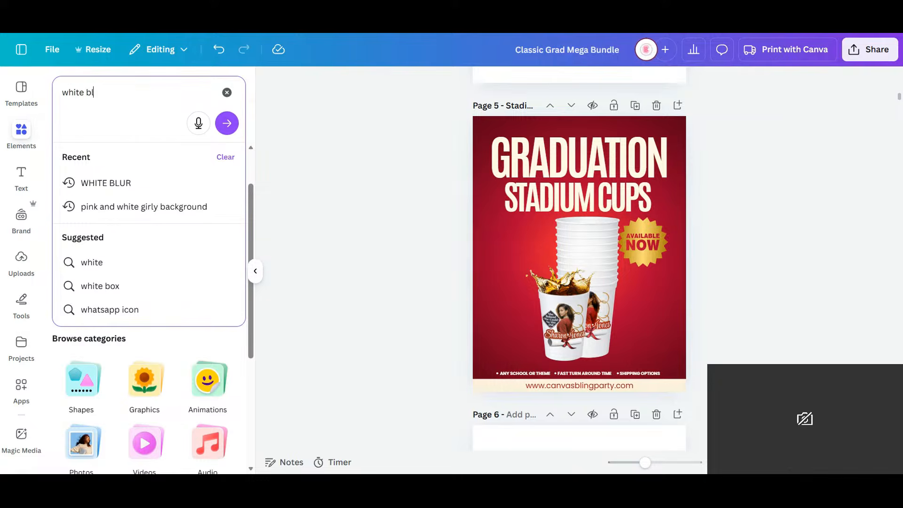
pyautogui.write('ur')
pyautogui.press('Return')
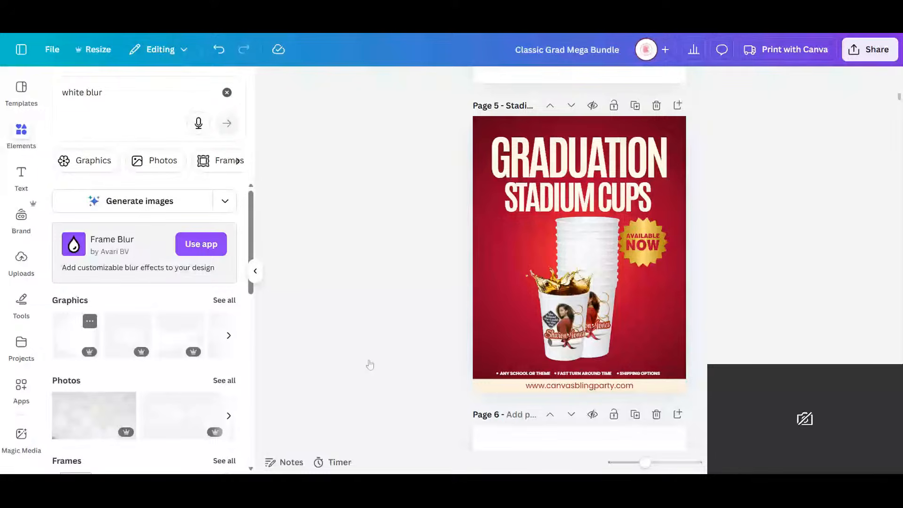
pyautogui.click(224, 301)
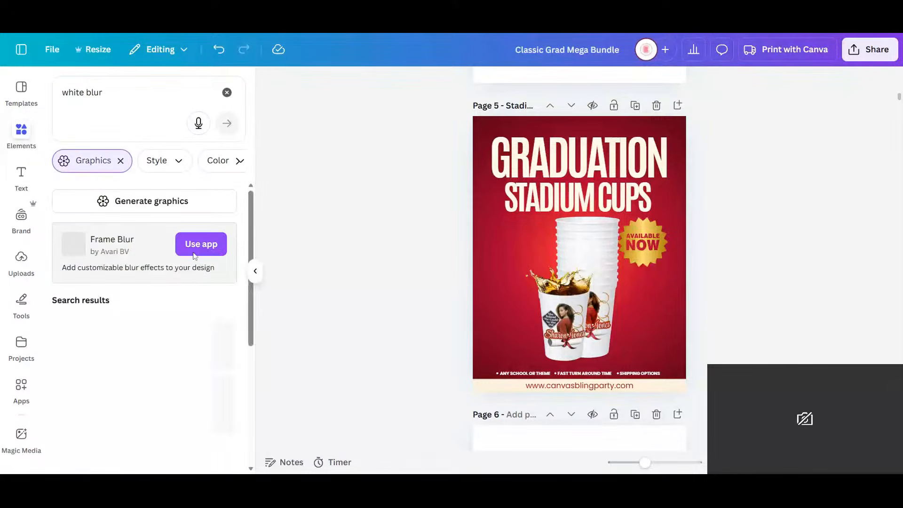
# - Try a white blur graphic from the search results on the Stadium Cups page
pyautogui.scroll(-3, 191, 278)
pyautogui.scroll(-2, 191, 282)
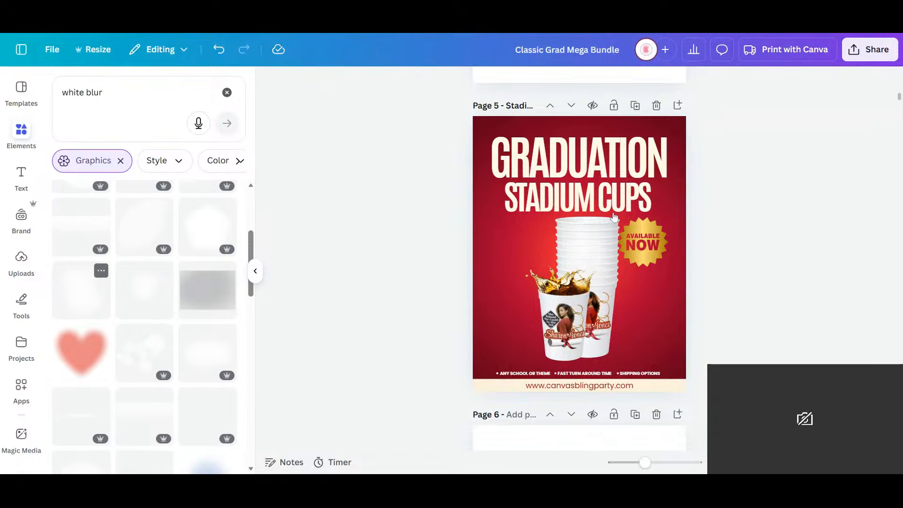
pyautogui.click(72, 293)
pyautogui.scroll(-5, 159, 316)
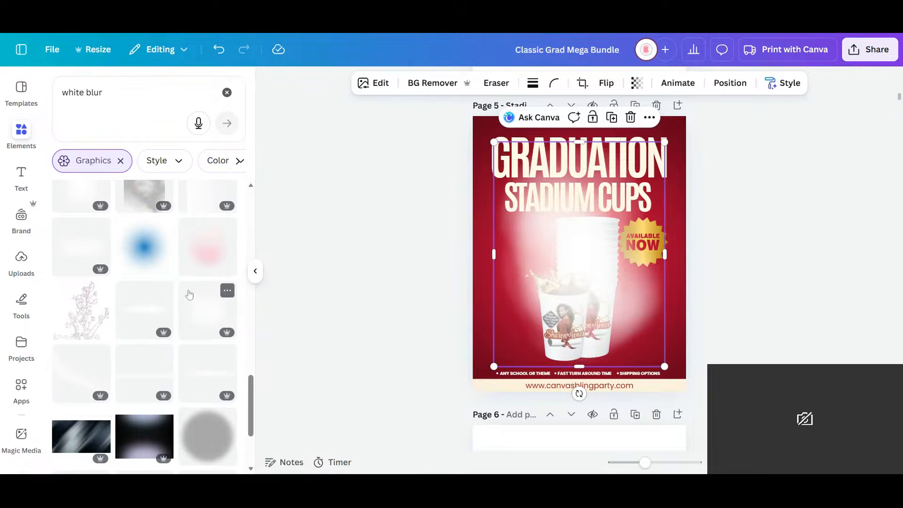
pyautogui.scroll(-5, 170, 277)
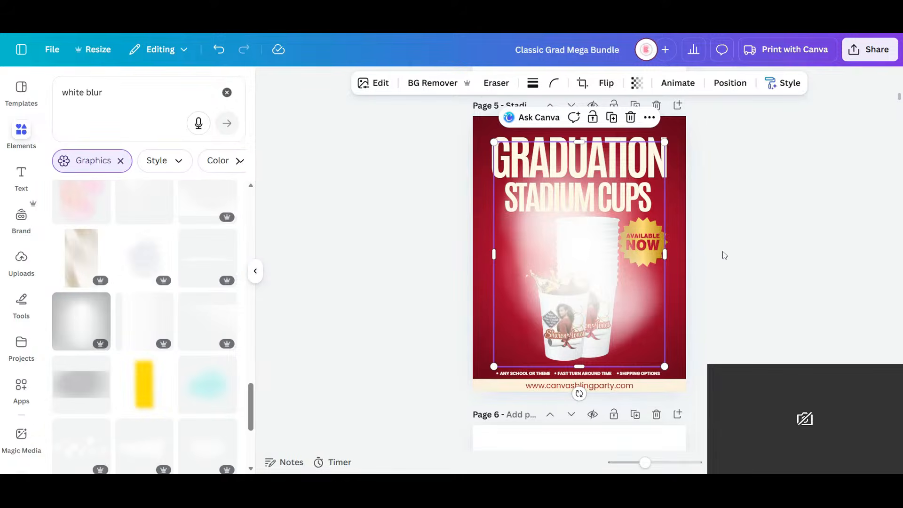
# - Try shrinking the white blur to about 1.98 × 2.61 in over the "Available Now" badge and sending it backward
pyautogui.moveTo(665, 366); pyautogui.dragTo(651, 230)
pyautogui.click(730, 83)
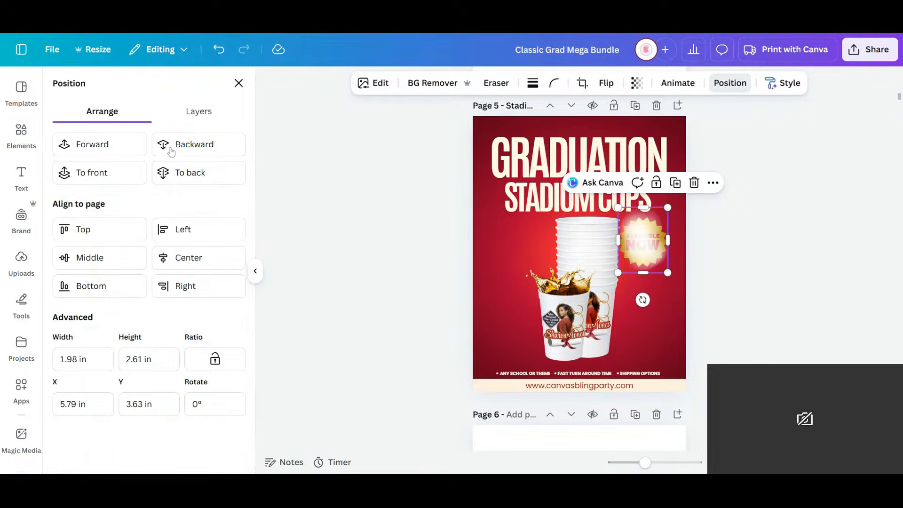
pyautogui.click(202, 149)
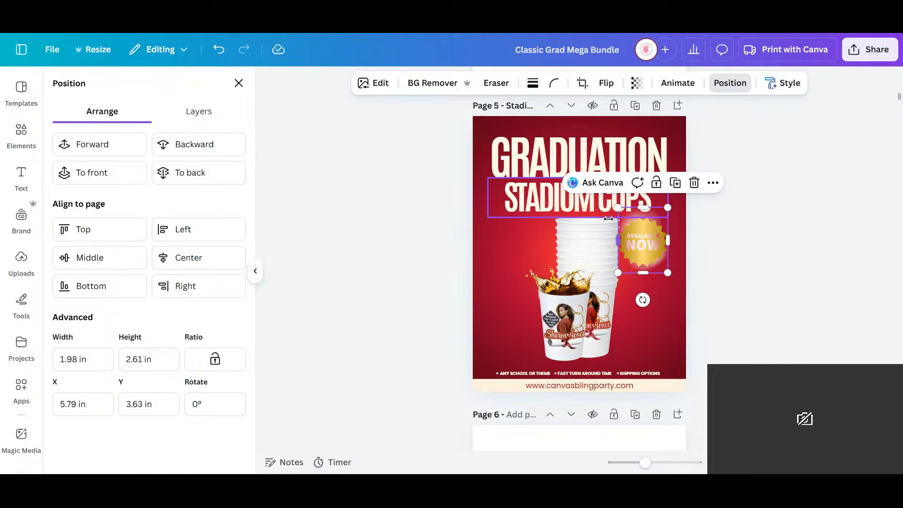
pyautogui.click(199, 174)
# - Insert a circle shape, resize it to about 1.48 in, and center it over the "Available Now" badge
pyautogui.click(21, 134)
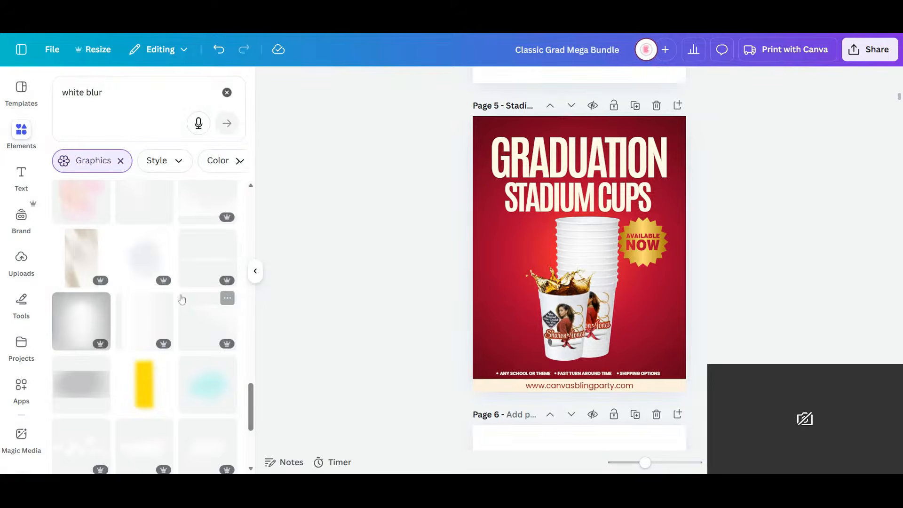
pyautogui.click(227, 93)
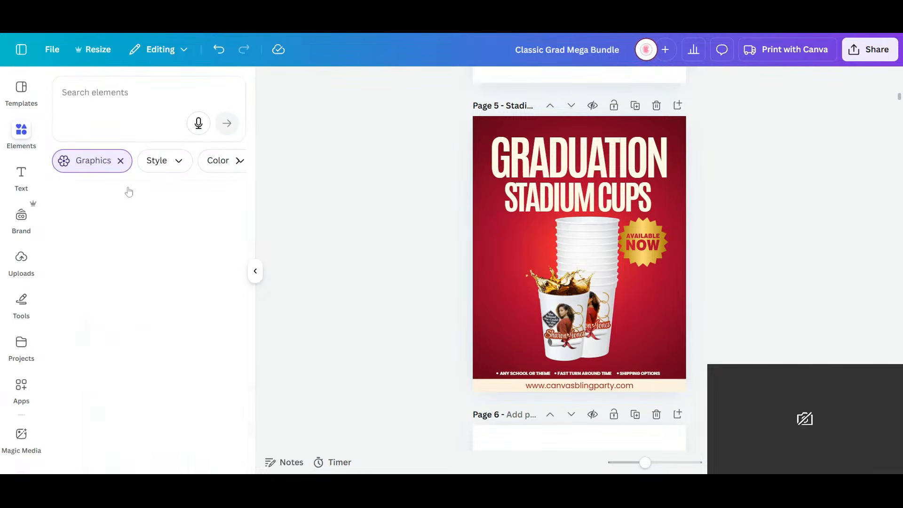
pyautogui.click(85, 288)
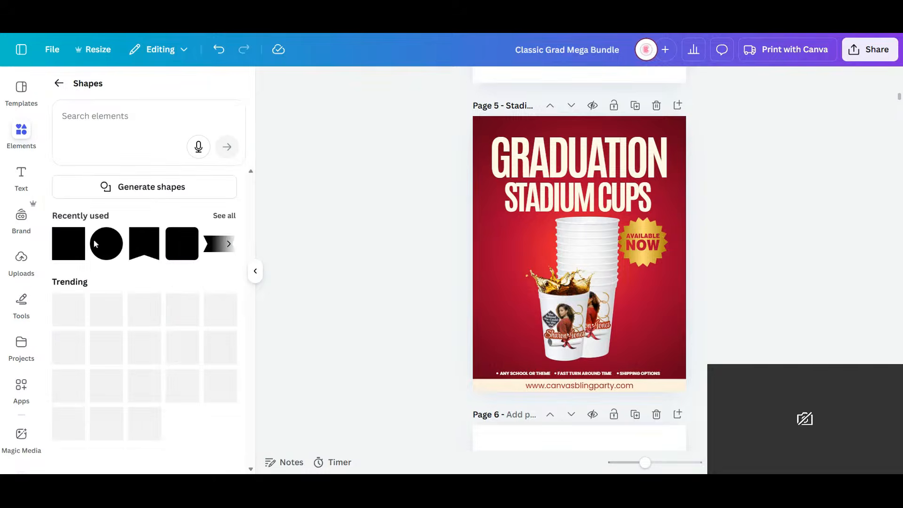
pyautogui.click(106, 243)
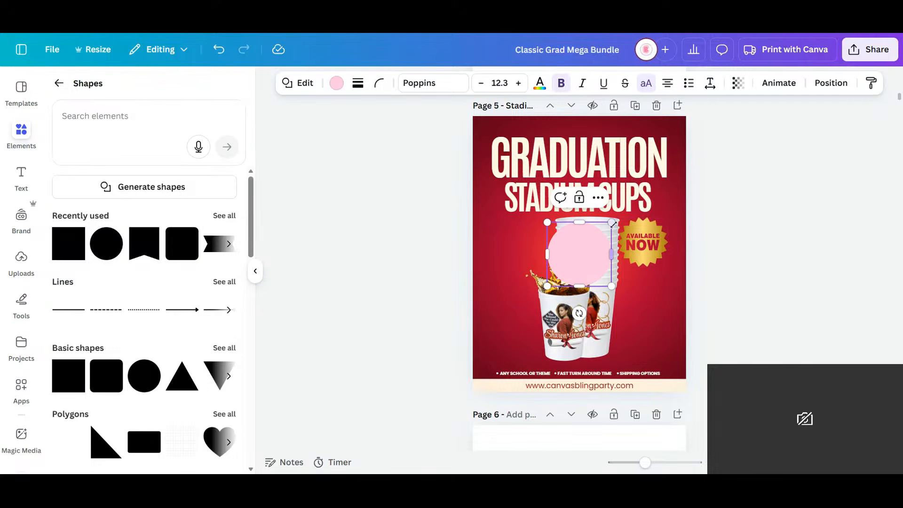
pyautogui.moveTo(594, 243); pyautogui.dragTo(578, 256)
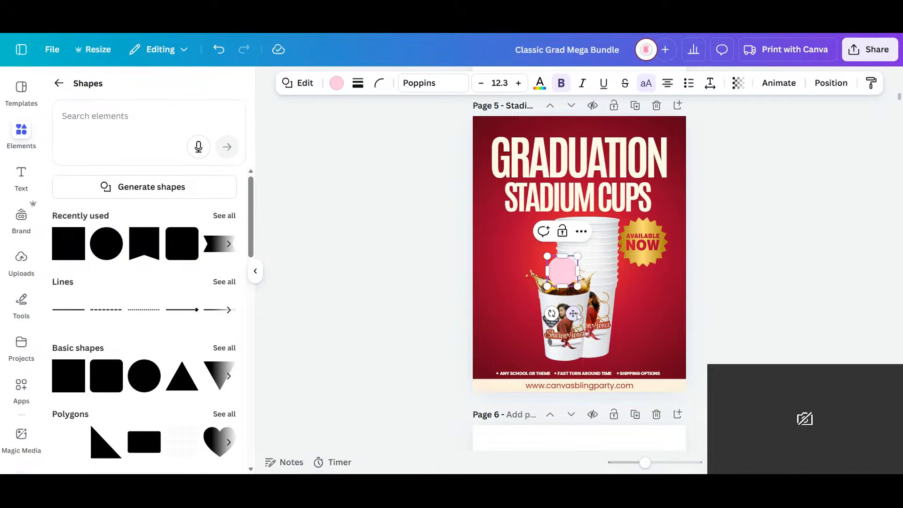
pyautogui.moveTo(574, 313); pyautogui.dragTo(653, 281)
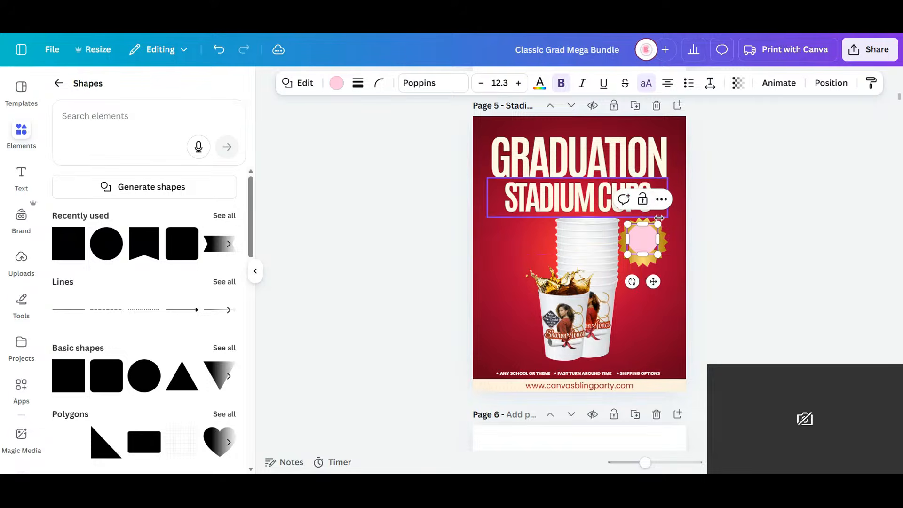
pyautogui.moveTo(659, 224); pyautogui.dragTo(665, 218)
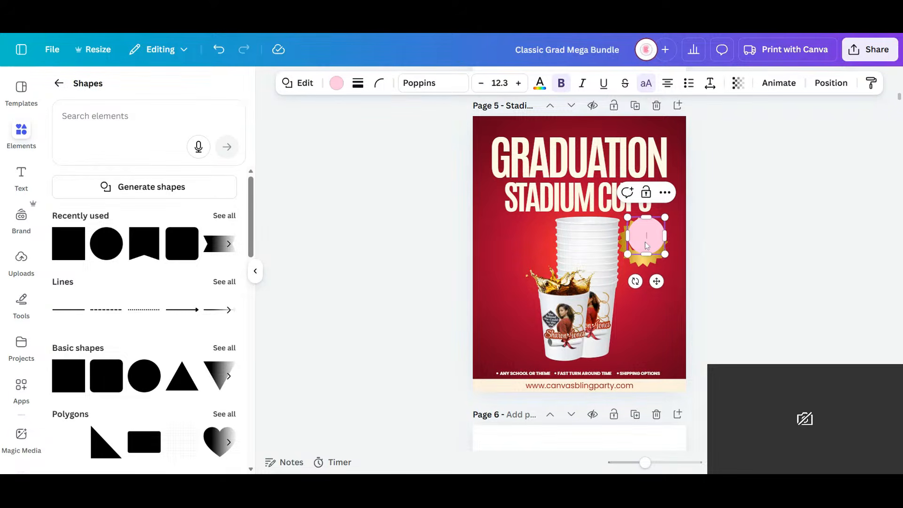
pyautogui.moveTo(656, 282); pyautogui.dragTo(654, 288)
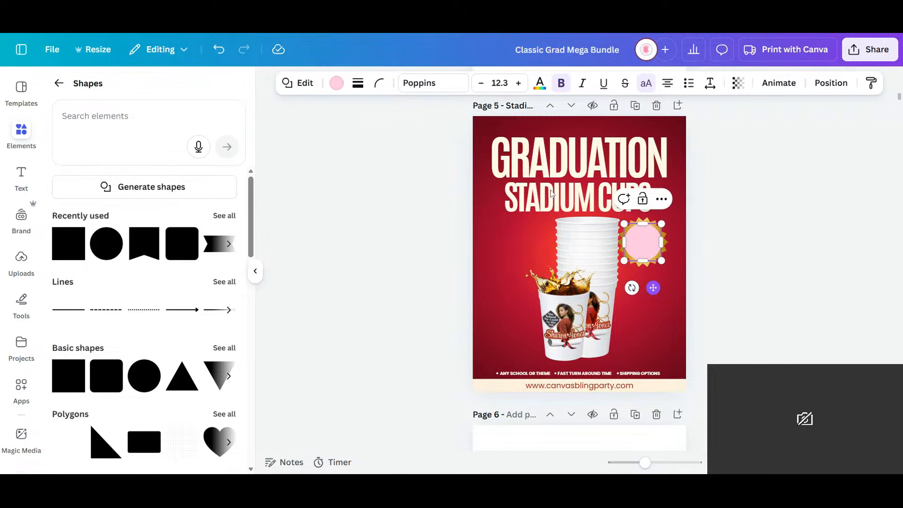
# - Recolor the circle cream and send it backward so it sits behind the gold badge
pyautogui.click(337, 83)
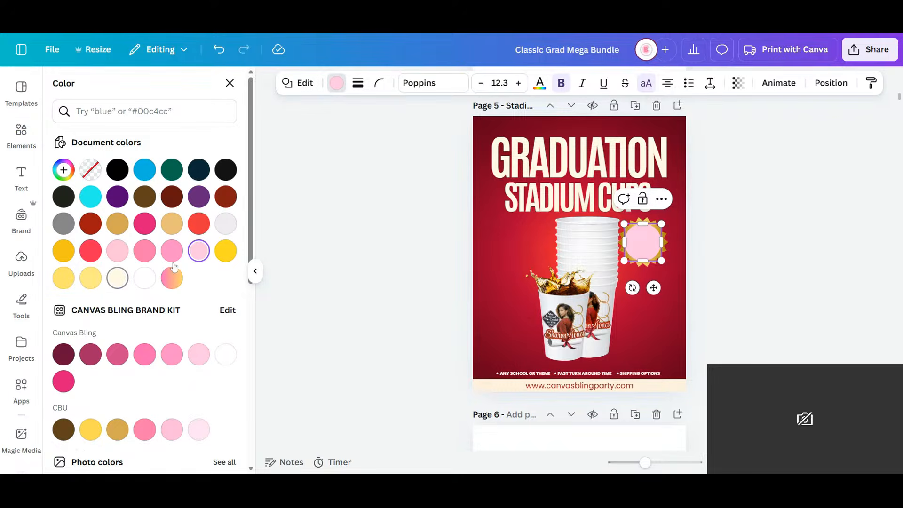
pyautogui.click(117, 278)
pyautogui.click(831, 83)
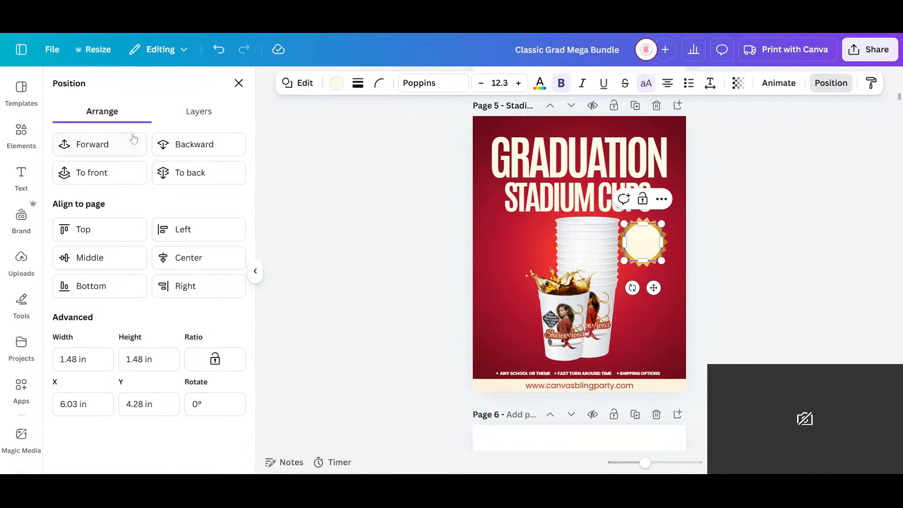
pyautogui.click(197, 142)
pyautogui.click(757, 292)
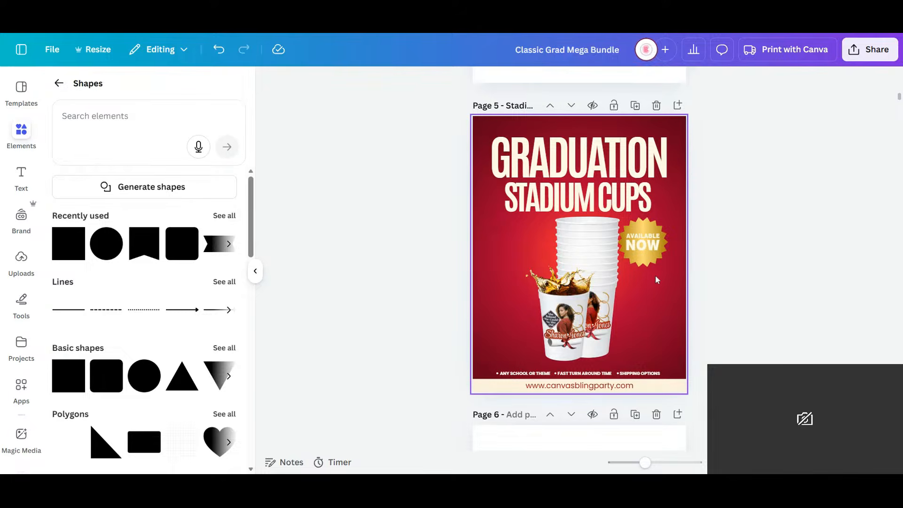
# - Group the cream circle with the "Available Now" badge
pyautogui.moveTo(799, 262); pyautogui.dragTo(658, 242)
pyautogui.click(606, 194)
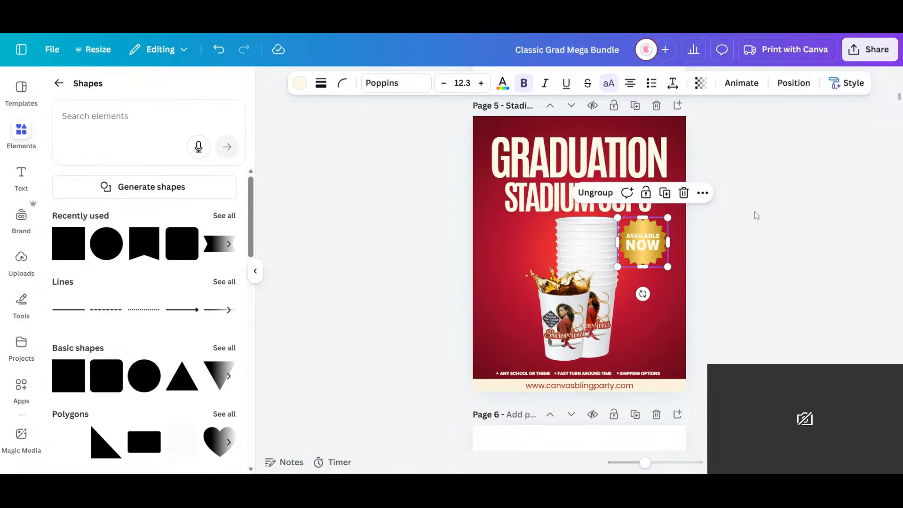
pyautogui.click(741, 296)
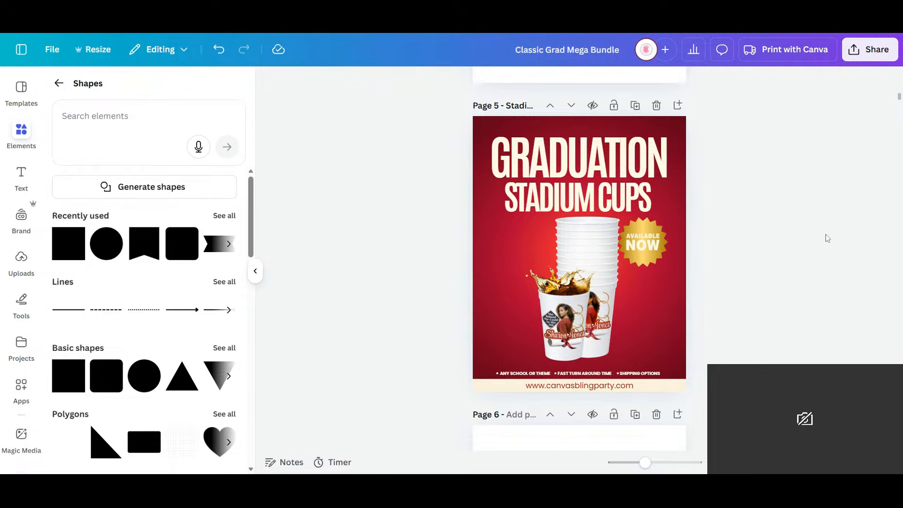
# - Shift the grouped cups slightly left so they are centered horizontally on the page
pyautogui.click(585, 301)
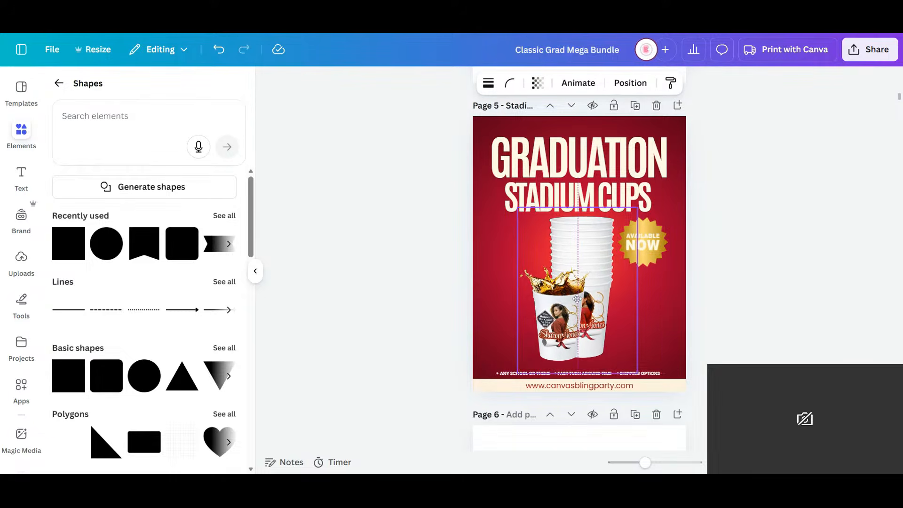
pyautogui.moveTo(583, 300); pyautogui.dragTo(586, 303)
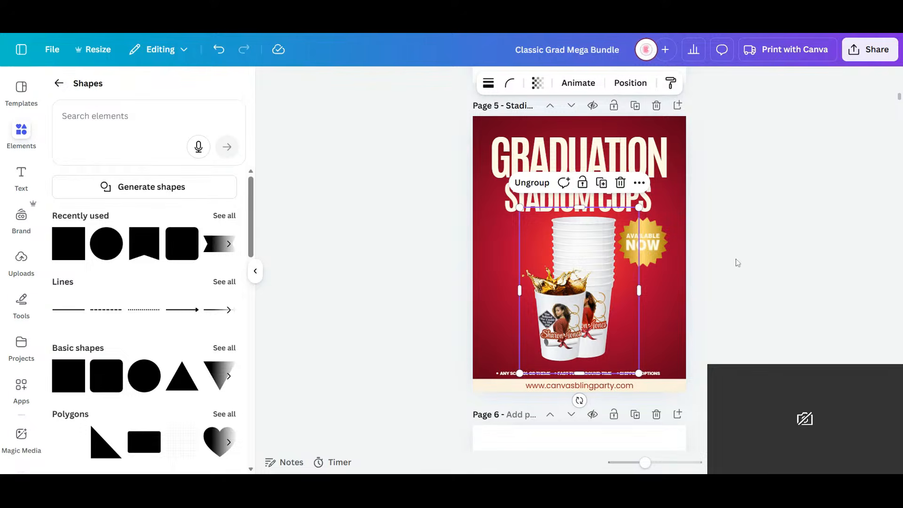
pyautogui.click(779, 150)
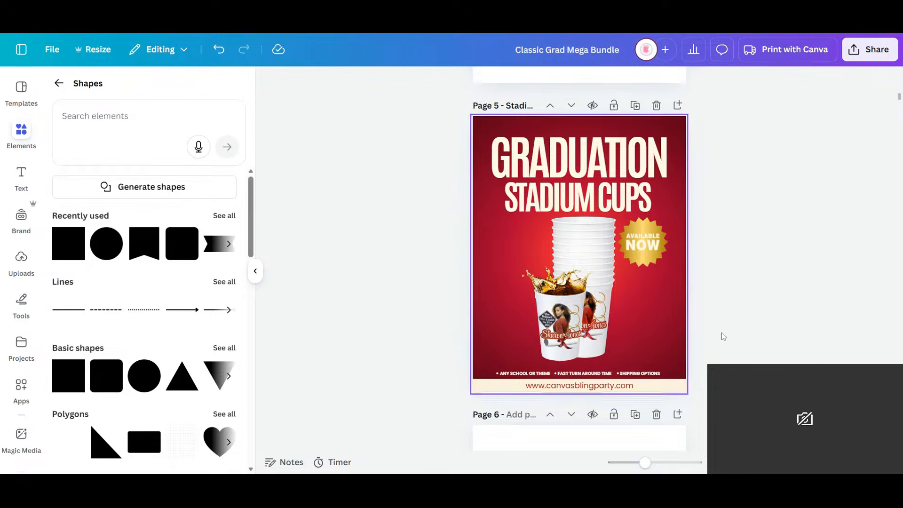
pyautogui.click(610, 321)
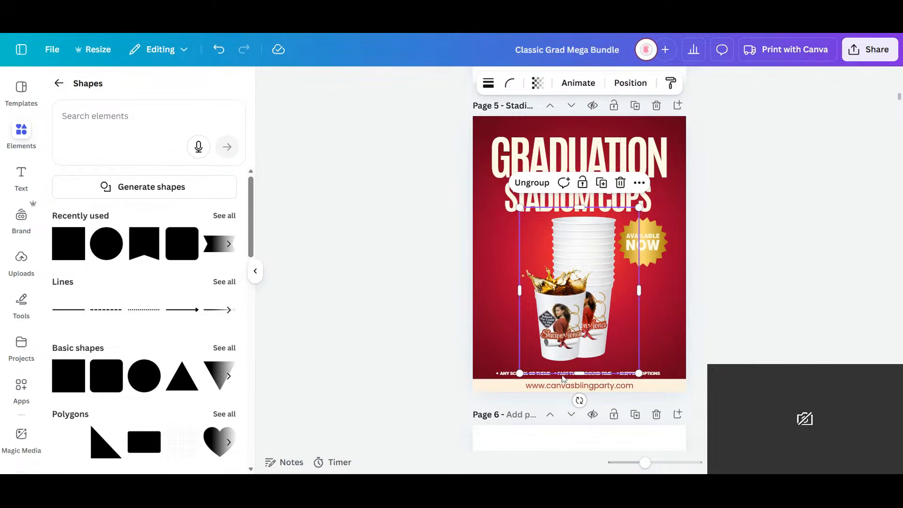
pyautogui.click(103, 117)
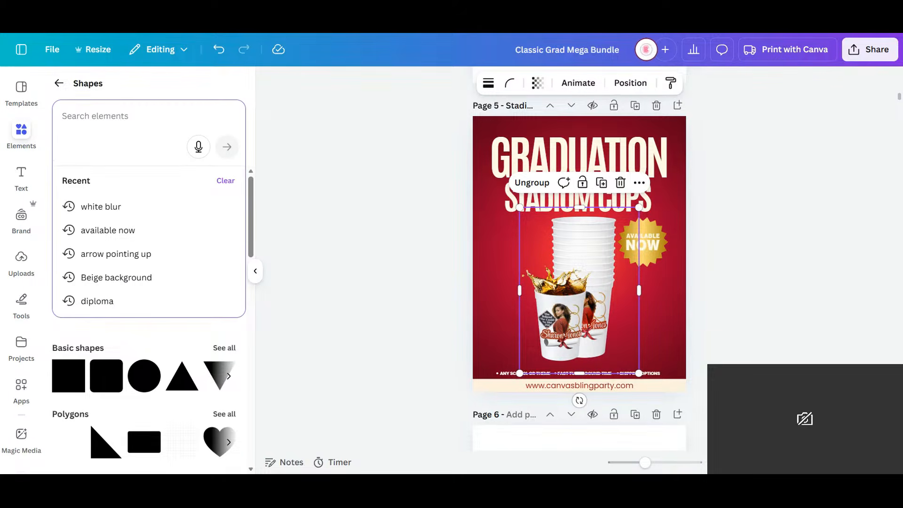
pyautogui.write('black s')
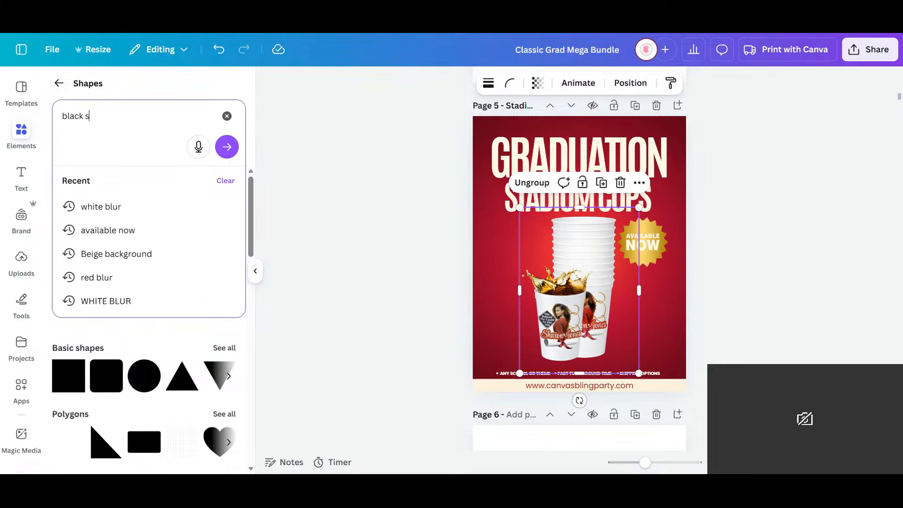
pyautogui.write('hadow')
pyautogui.press('Return')
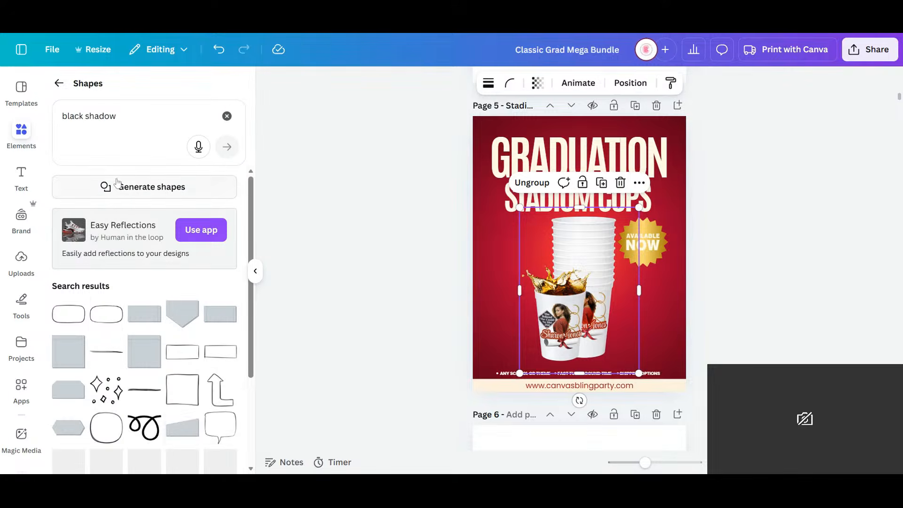
pyautogui.click(58, 84)
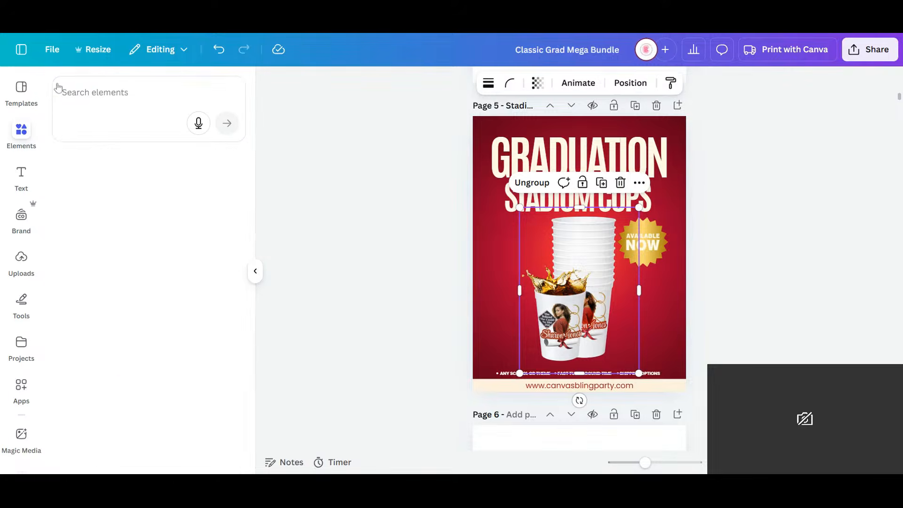
# - Search all elements for "black shadow" and show all matching graphics
pyautogui.click(114, 102)
pyautogui.write('black shadow')
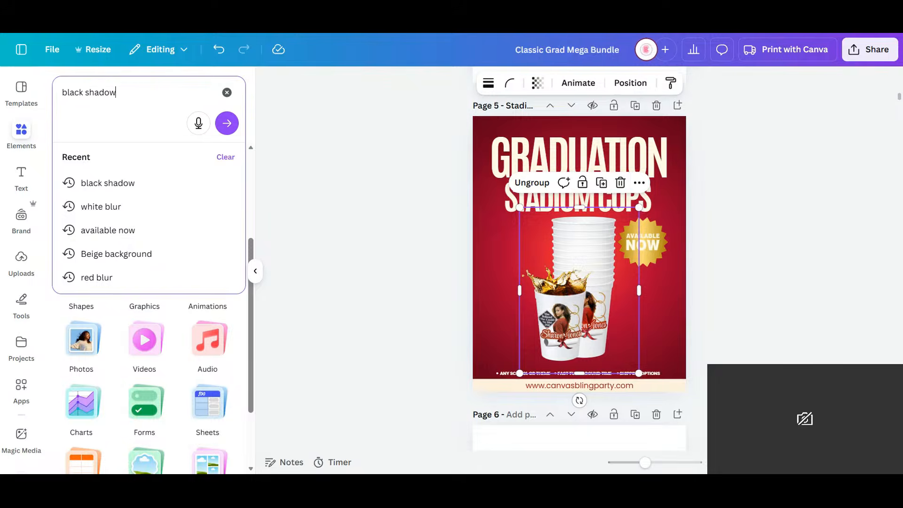
pyautogui.press('Return')
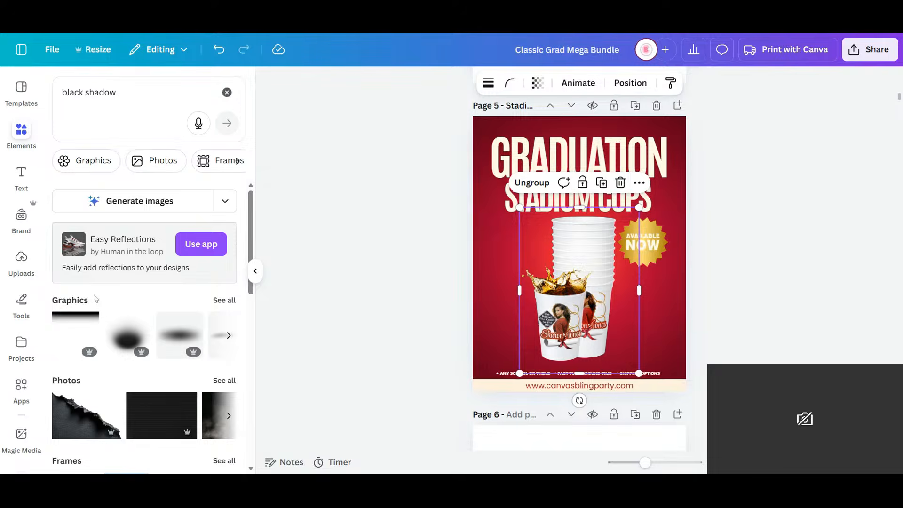
pyautogui.click(224, 301)
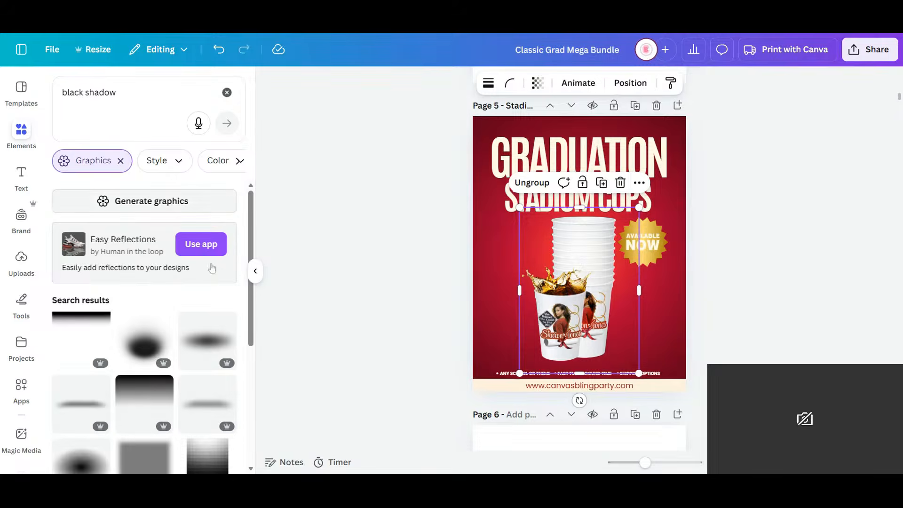
# - Insert the thin horizontal black shadow graphic and place it at the base of the front cup
pyautogui.scroll(-8, 212, 269)
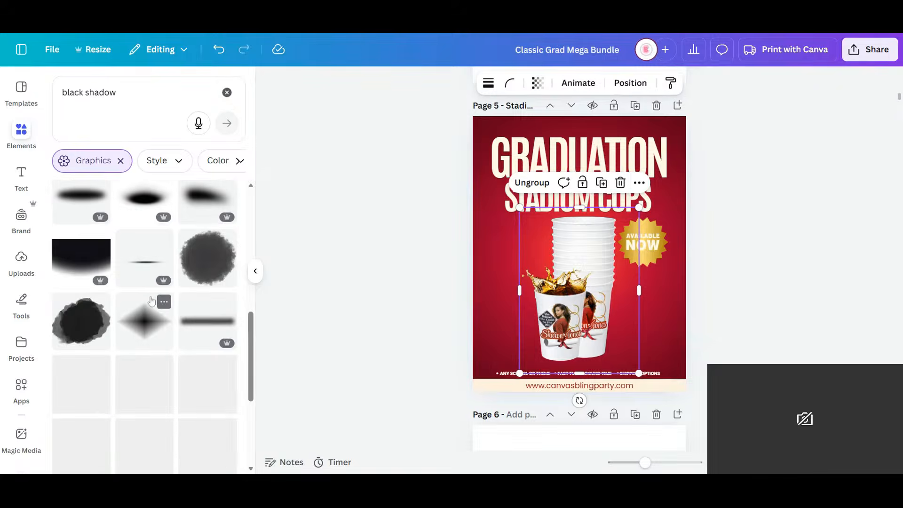
pyautogui.click(144, 258)
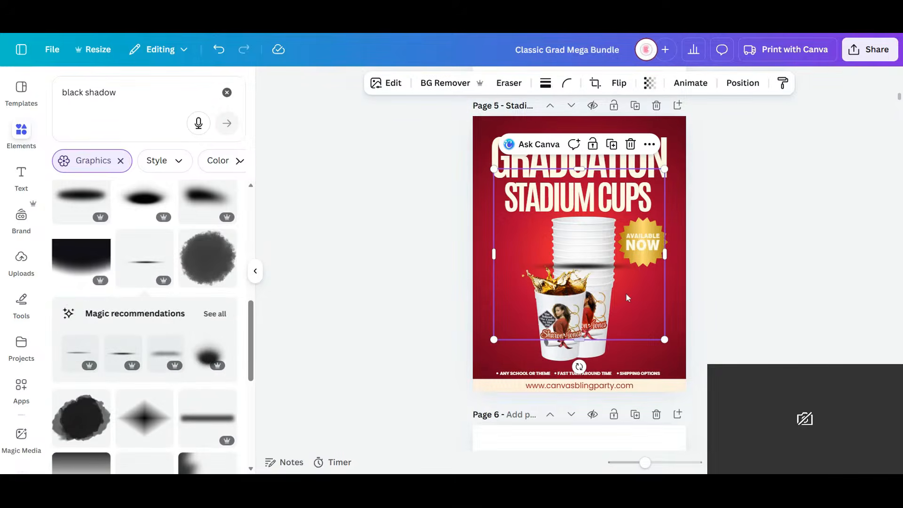
pyautogui.moveTo(610, 268); pyautogui.dragTo(594, 357)
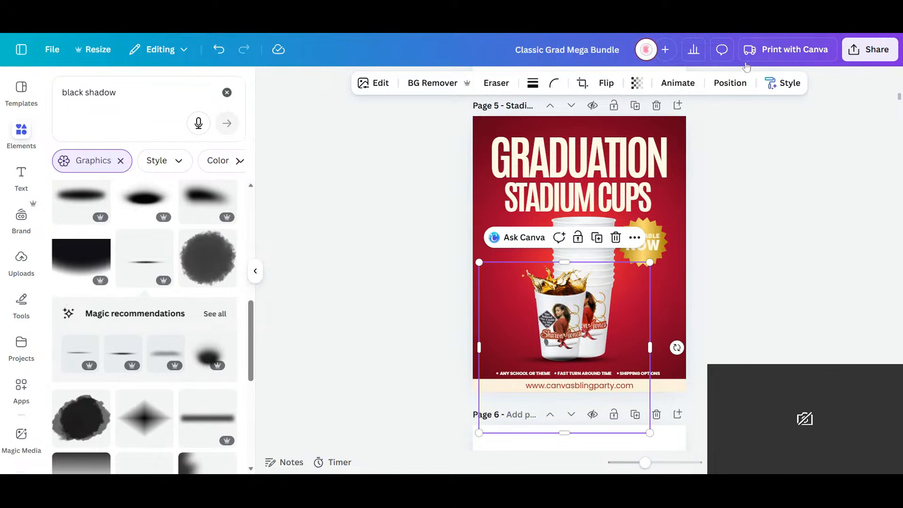
# - Send the black shadow backward behind the cups and shift it to about X 0.59 in, Y 5.84 in
pyautogui.click(728, 84)
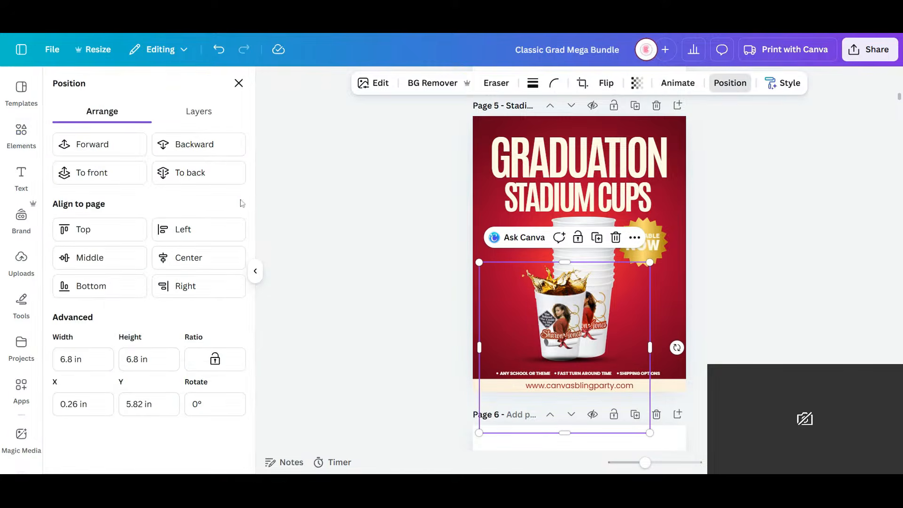
pyautogui.click(210, 147)
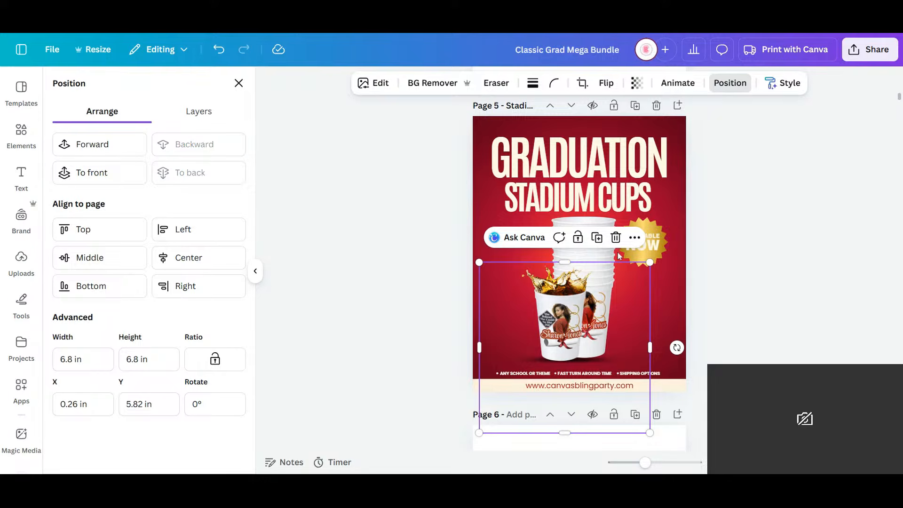
pyautogui.moveTo(493, 333); pyautogui.dragTo(496, 345)
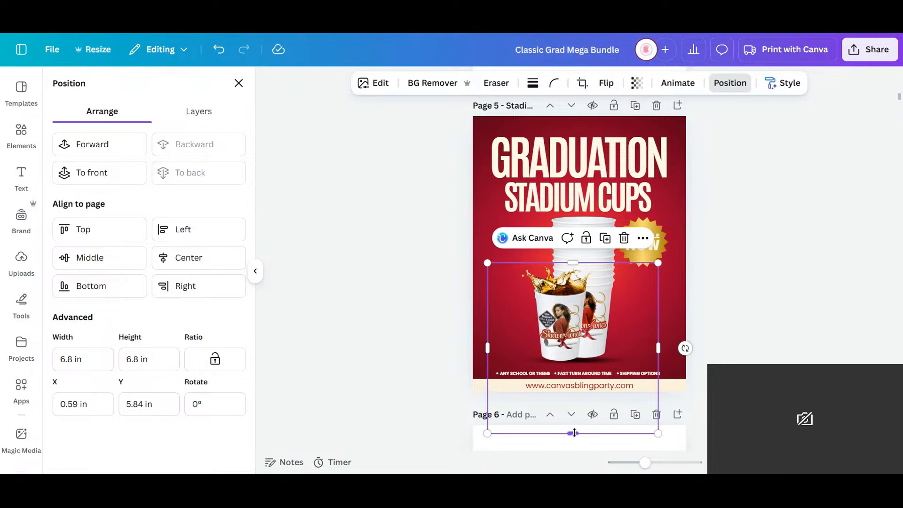
# - Crop the empty areas below and on both sides of the black shadow graphic, reducing its height to 4.18 in
pyautogui.moveTo(573, 432); pyautogui.dragTo(578, 368)
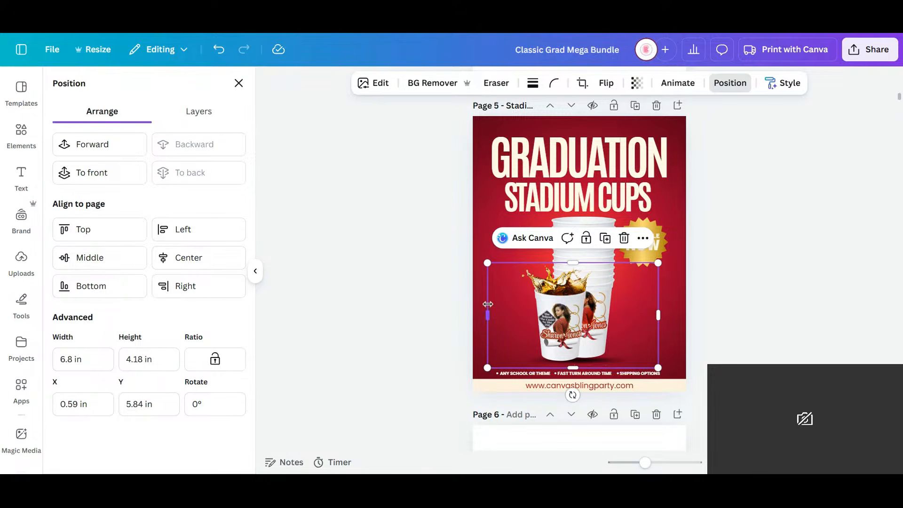
pyautogui.moveTo(487, 315); pyautogui.dragTo(515, 312)
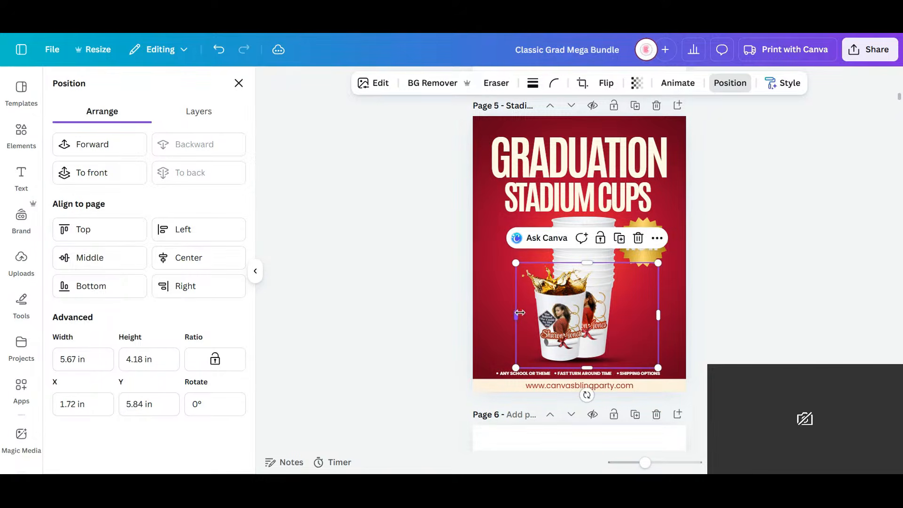
pyautogui.moveTo(659, 316); pyautogui.dragTo(632, 315)
pyautogui.click(779, 343)
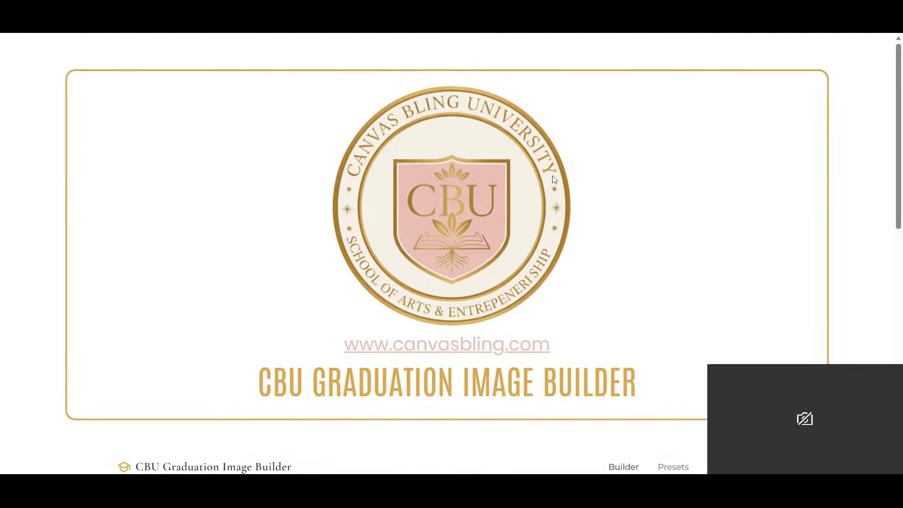
# - Look through the option groups of the CBU Graduation Image Builder form
pyautogui.scroll(-7, 555, 178)
pyautogui.scroll(4, 555, 178)
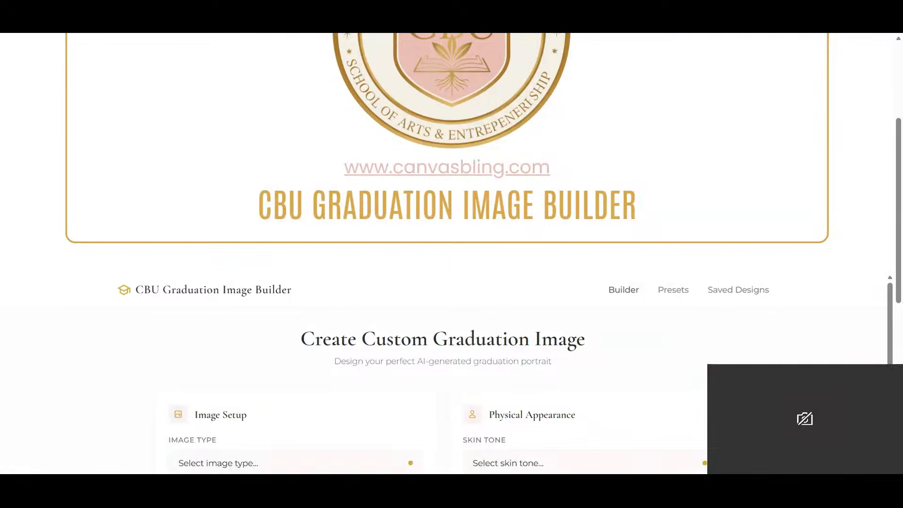
pyautogui.scroll(-5, 494, 152)
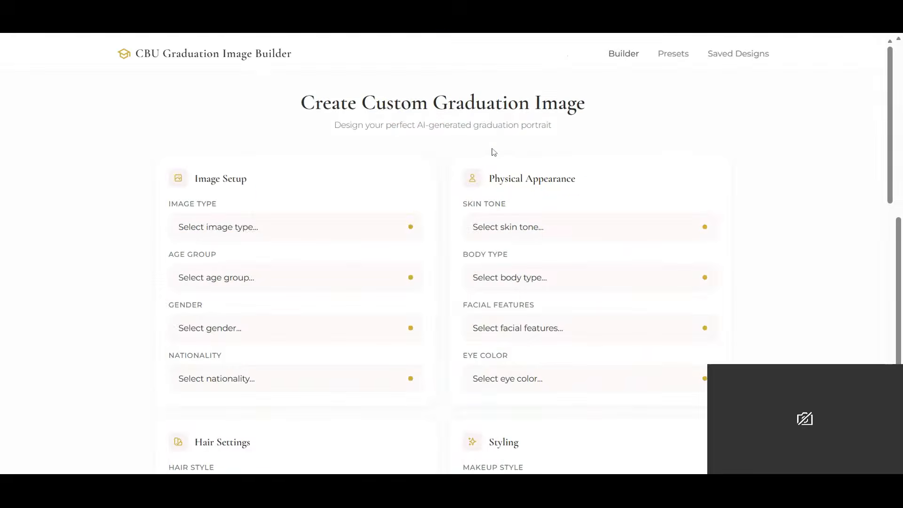
pyautogui.scroll(-5, 492, 150)
pyautogui.scroll(-4, 489, 163)
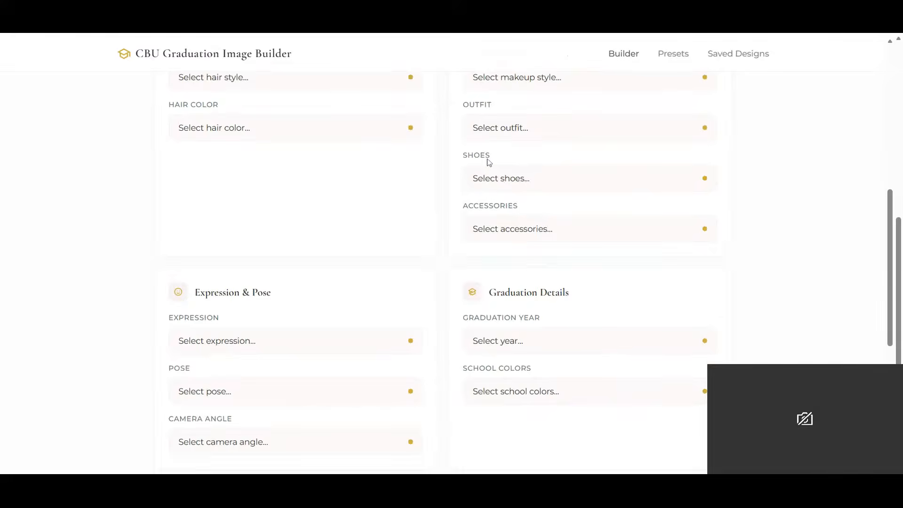
pyautogui.scroll(-6, 486, 161)
pyautogui.scroll(15, 480, 181)
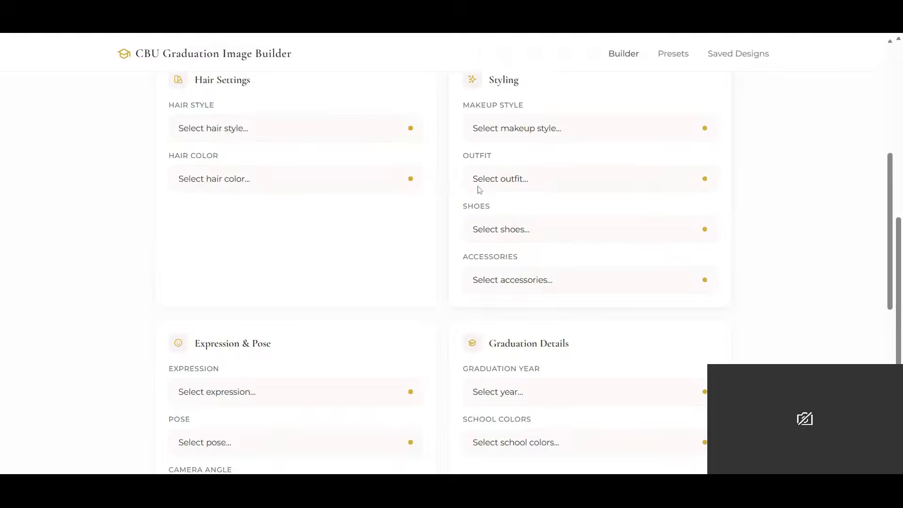
# - Fill in the Image Setup options with Candid Shot, Kids (3-12), Male and Asian
pyautogui.click(277, 222)
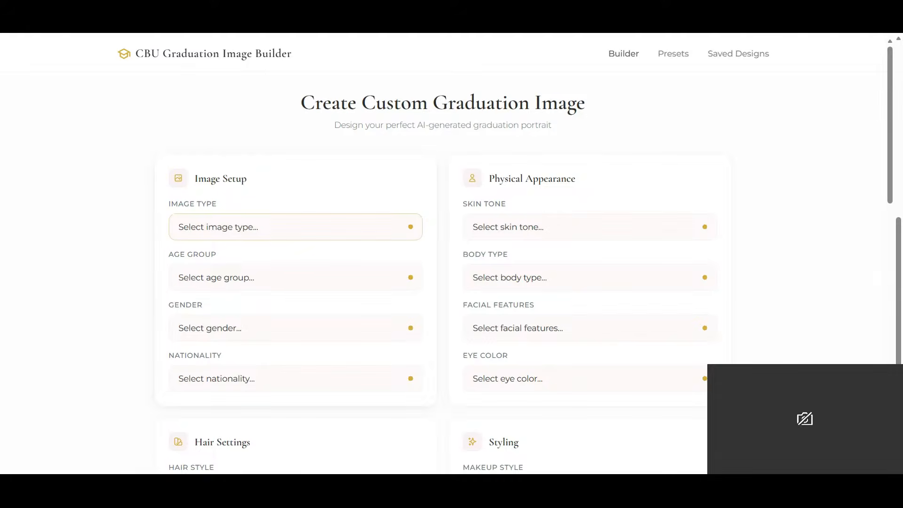
pyautogui.click(243, 268)
pyautogui.click(236, 283)
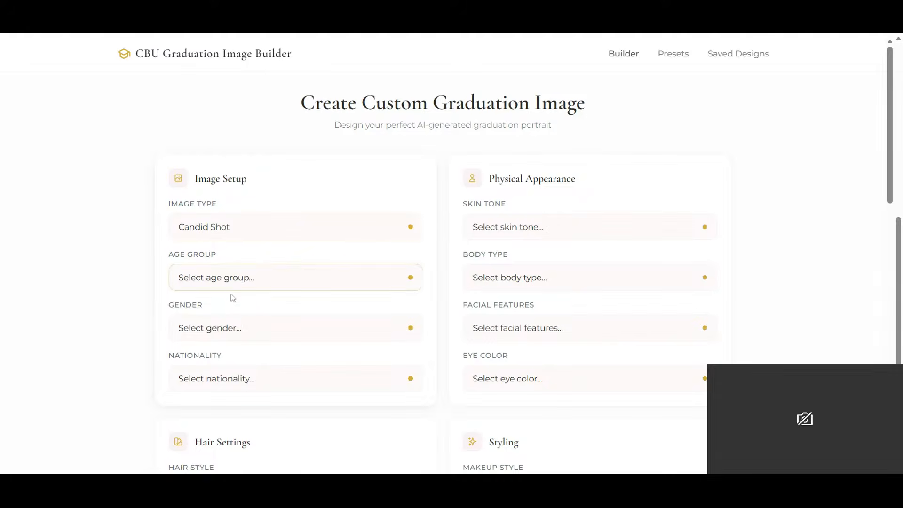
pyautogui.click(222, 316)
pyautogui.click(250, 329)
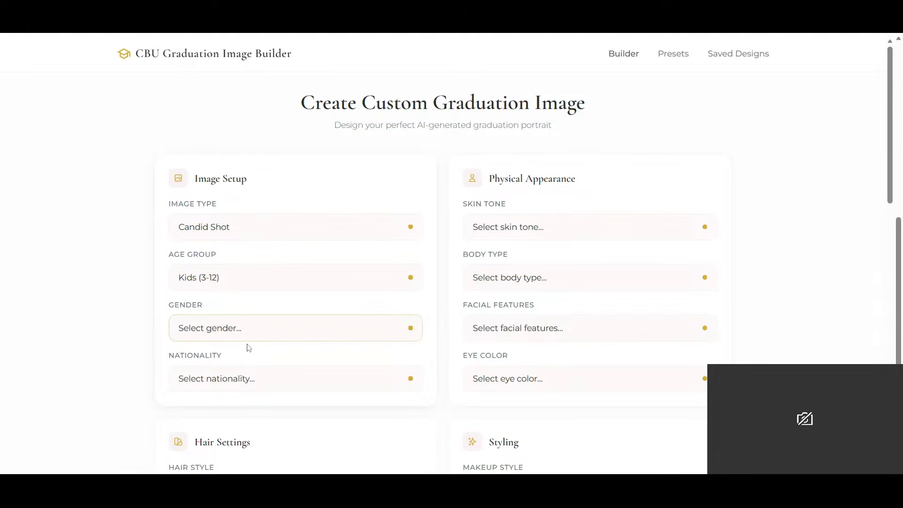
pyautogui.click(249, 347)
pyautogui.click(246, 390)
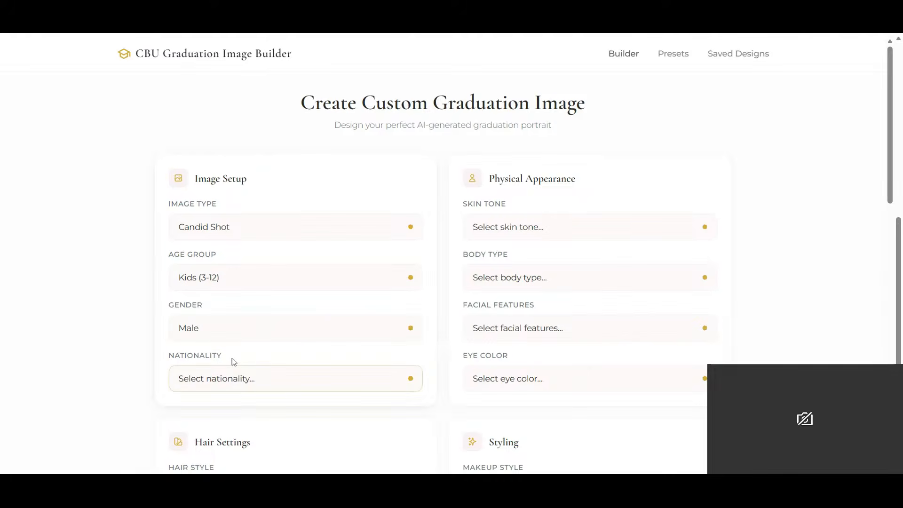
pyautogui.click(244, 319)
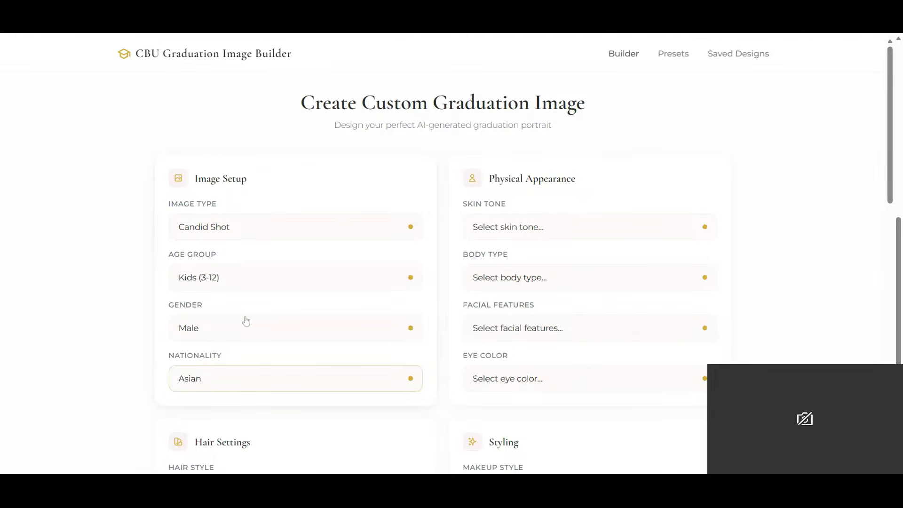
# - Set the hair style to Curly Defined and the hair color to Light Brown
pyautogui.scroll(-5, 244, 318)
pyautogui.click(234, 205)
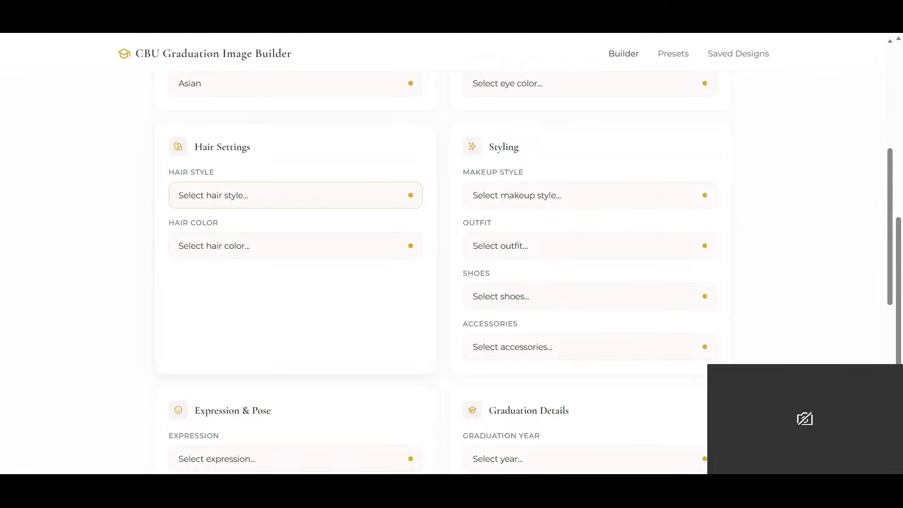
pyautogui.click(253, 240)
pyautogui.click(246, 251)
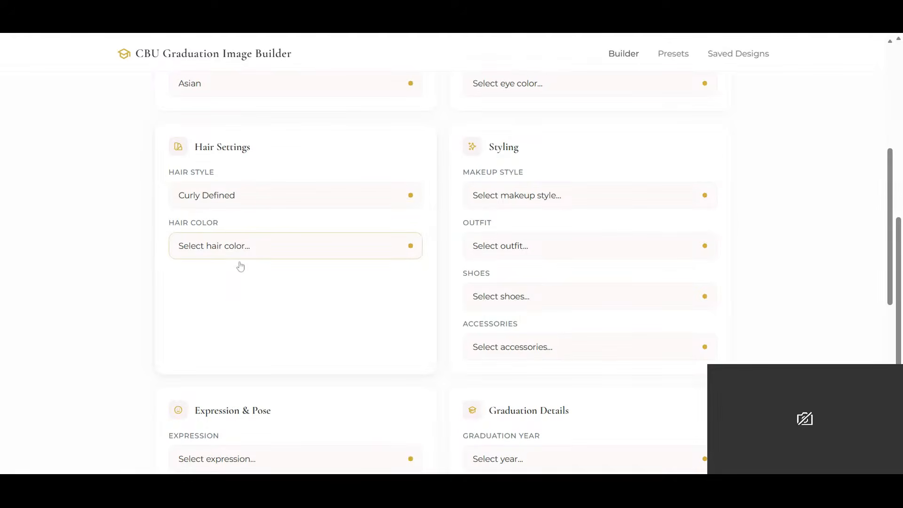
pyautogui.click(240, 267)
# - Set the Physical Appearance options to Olive skin tone, Athletic body type, Angular & Defined facial features and Hazel eyes
pyautogui.scroll(5, 541, 258)
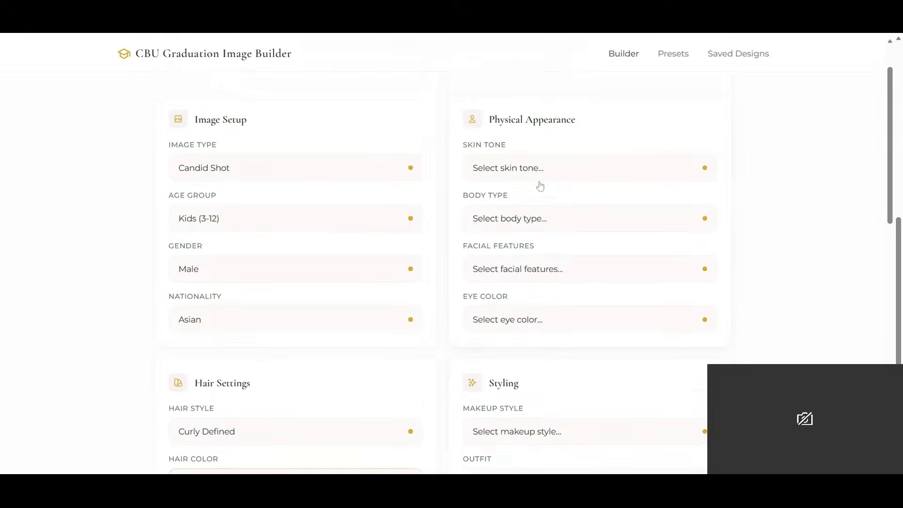
pyautogui.click(530, 175)
pyautogui.click(523, 235)
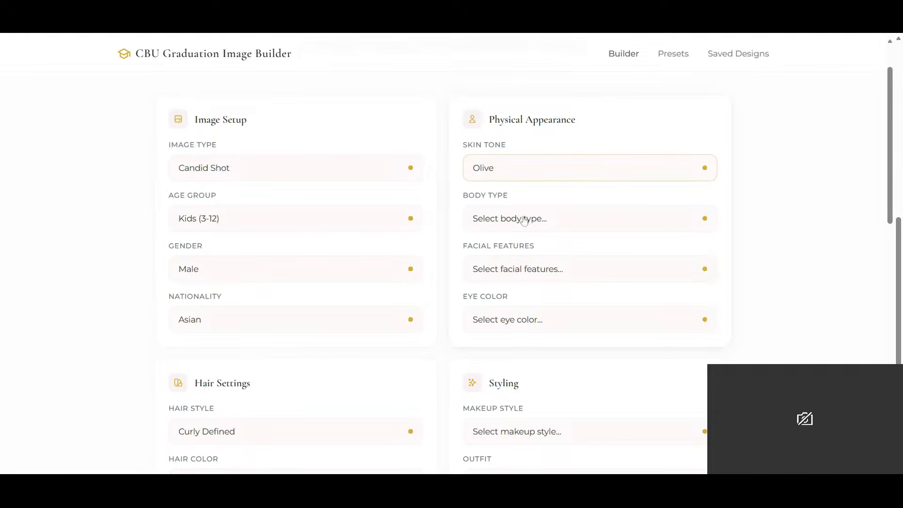
pyautogui.click(521, 219)
pyautogui.click(504, 291)
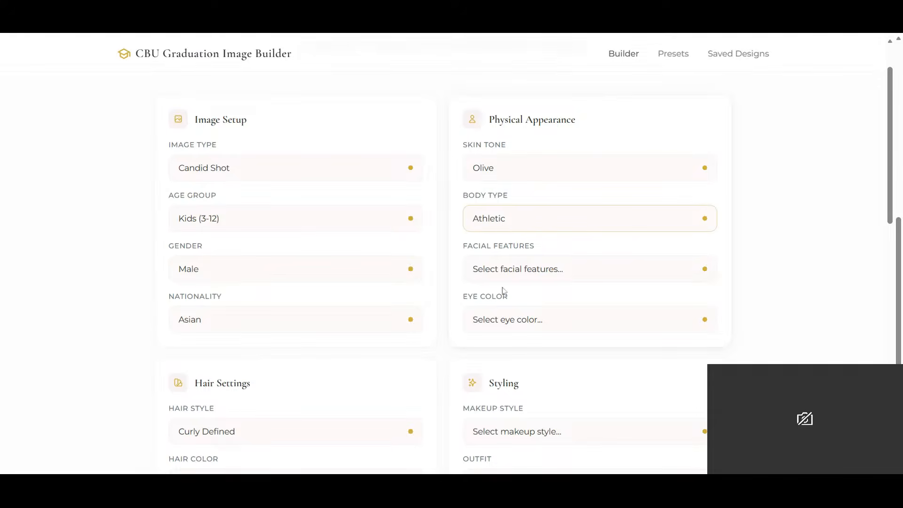
pyautogui.click(536, 276)
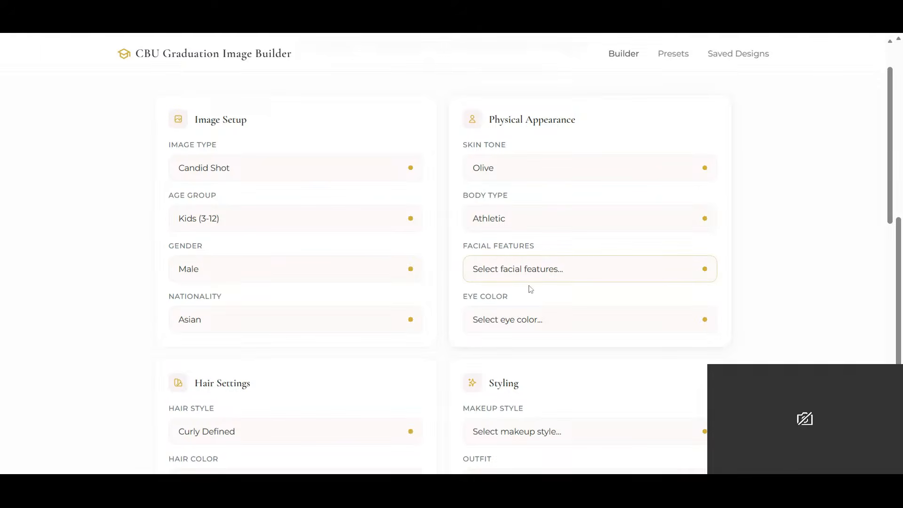
pyautogui.click(531, 289)
pyautogui.click(542, 325)
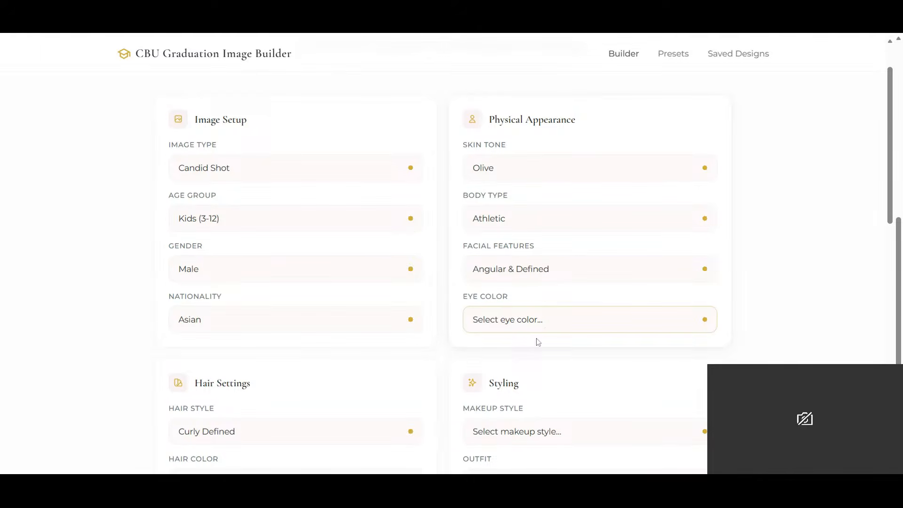
pyautogui.click(537, 352)
# - Set the Styling options to Graduation Gown & Cap outfit, Loafers and Diamond Studs, leaving the makeup style unselected
pyautogui.scroll(-5, 536, 355)
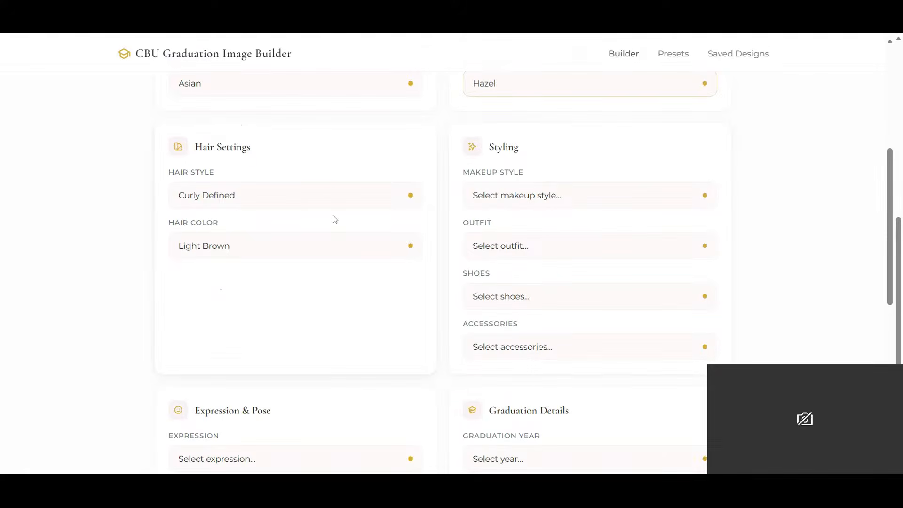
pyautogui.click(537, 196)
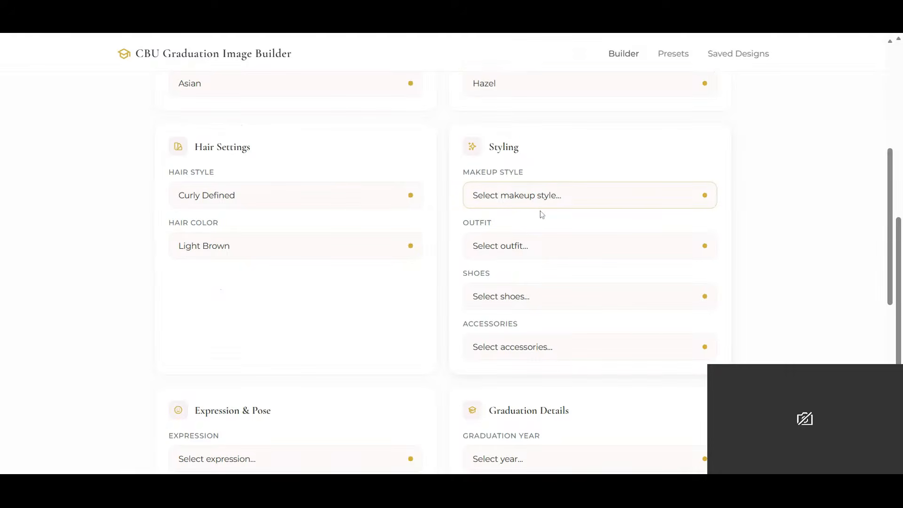
pyautogui.click(768, 268)
pyautogui.click(574, 240)
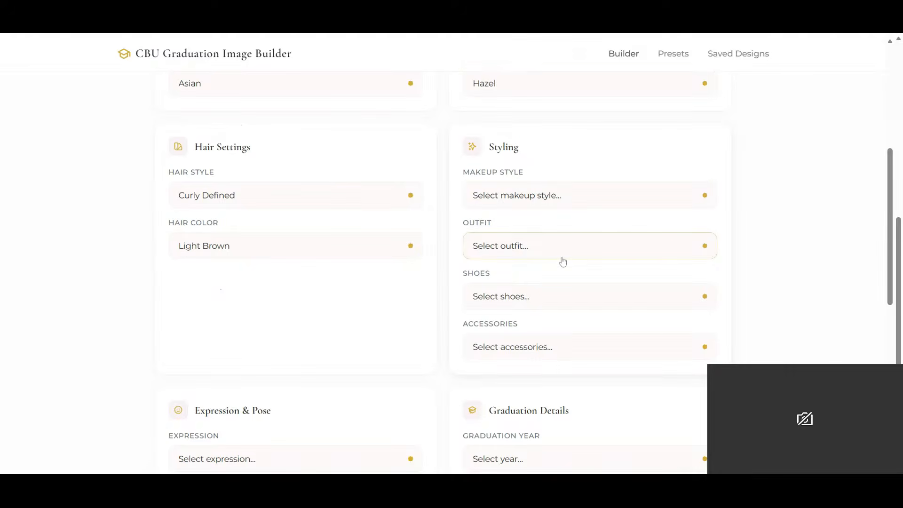
pyautogui.click(512, 301)
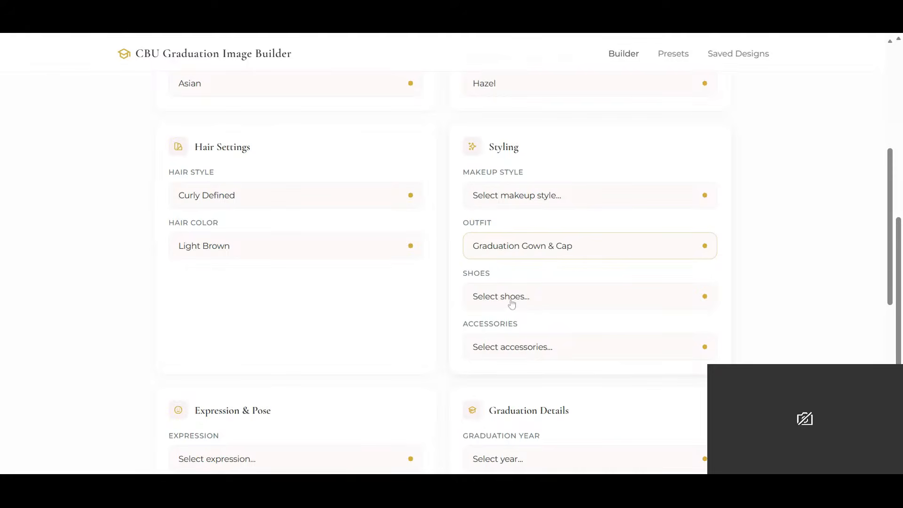
pyautogui.click(523, 301)
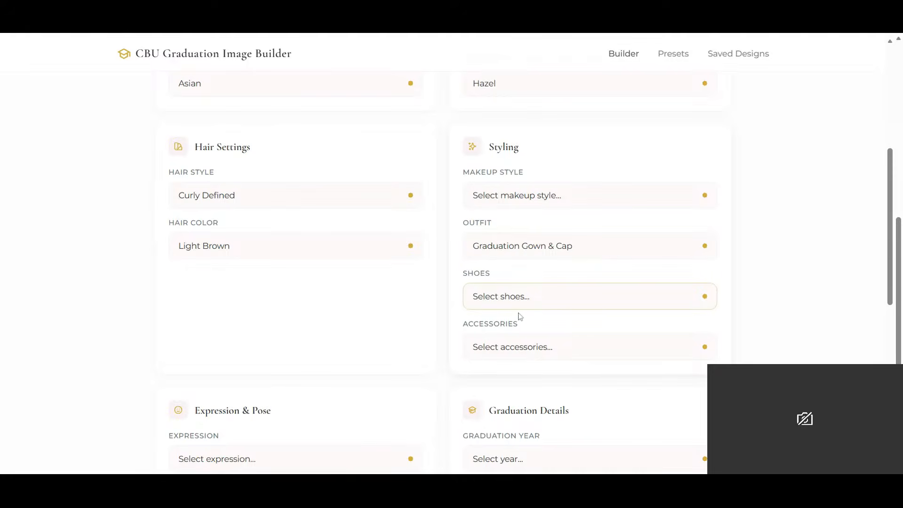
pyautogui.click(521, 374)
pyautogui.click(539, 356)
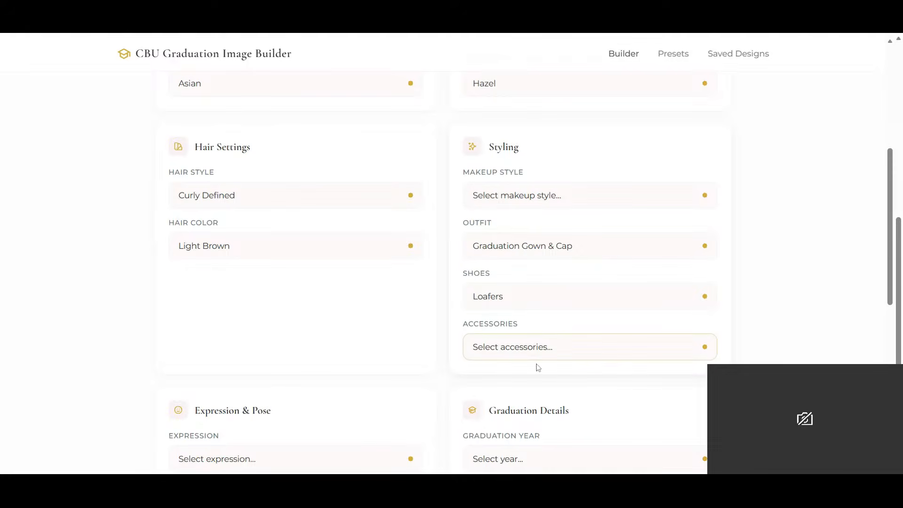
pyautogui.click(538, 368)
# - Set the expression to Bright Smile, the pose to Seated Elegantly and the camera angle to Profile
pyautogui.scroll(-5, 347, 393)
pyautogui.click(246, 224)
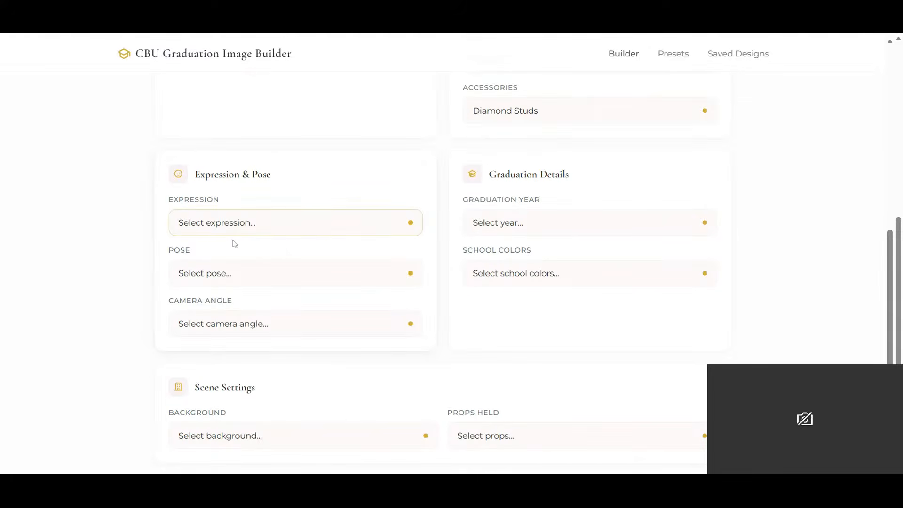
pyautogui.click(236, 246)
pyautogui.click(232, 278)
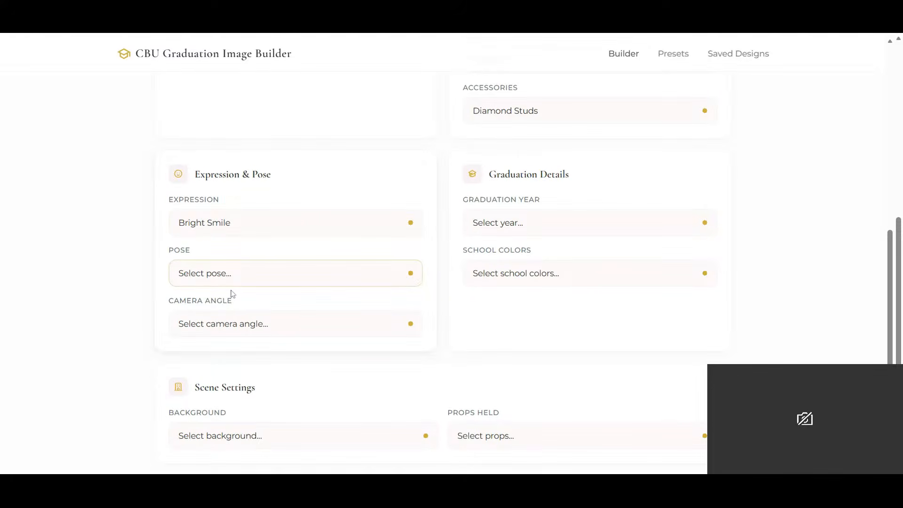
pyautogui.click(231, 294)
pyautogui.click(231, 322)
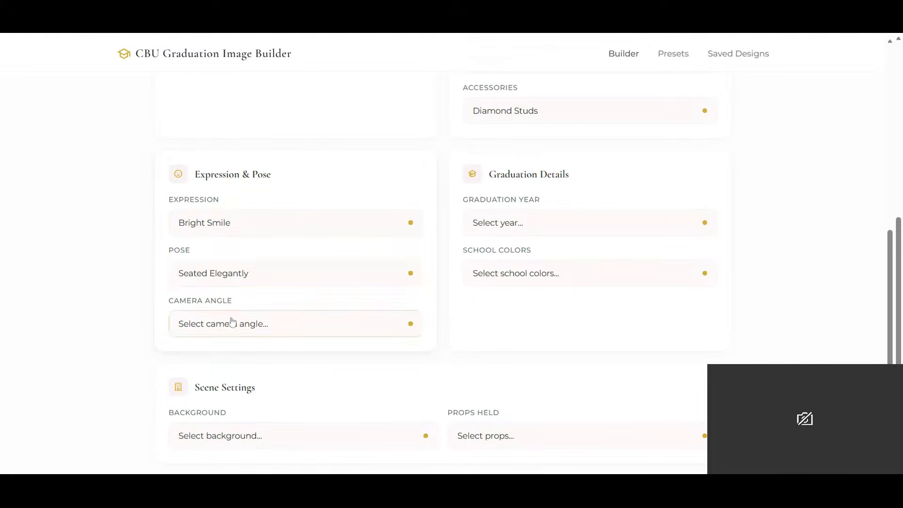
pyautogui.click(249, 347)
# - Change the camera angle to Slightly High (Soft)
pyautogui.click(280, 442)
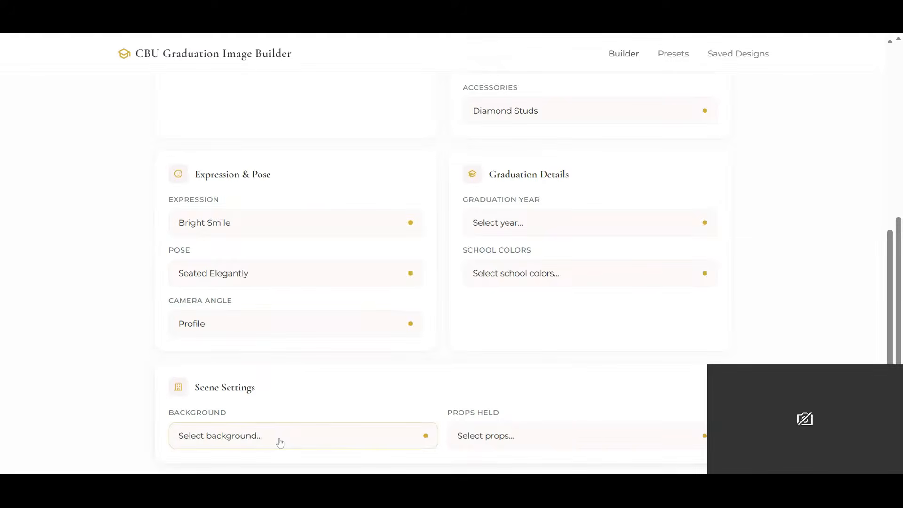
pyautogui.tripleClick(94, 400)
pyautogui.click(227, 337)
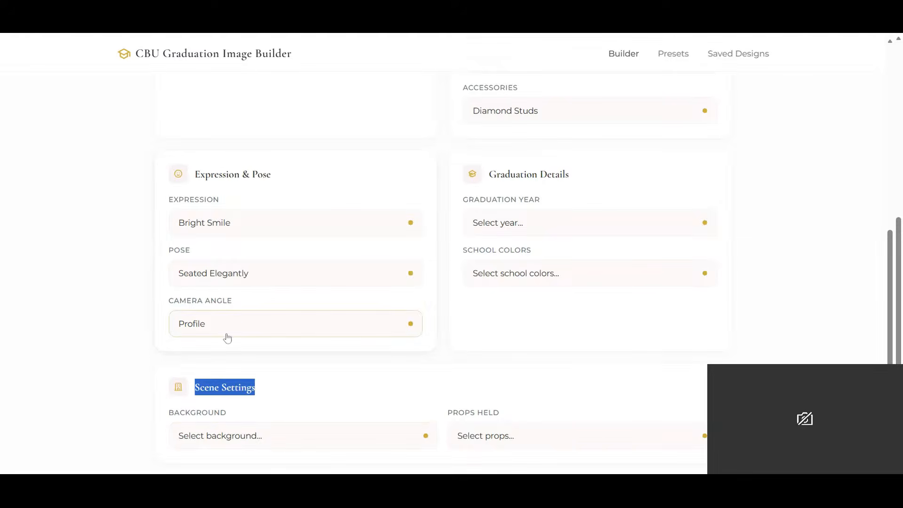
pyautogui.click(249, 371)
# - Set the scene background to Grand Library and the held props to Stack of Books
pyautogui.scroll(-1, 288, 406)
pyautogui.click(269, 379)
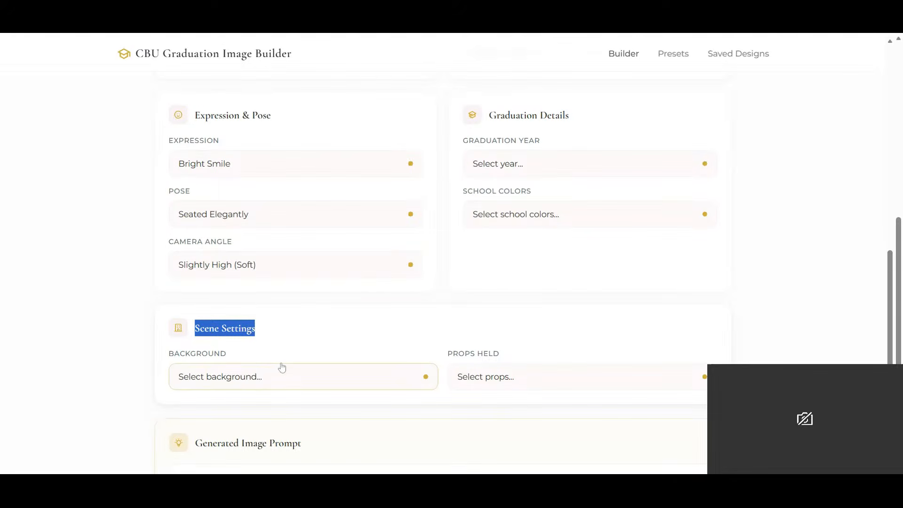
pyautogui.click(262, 236)
pyautogui.click(596, 365)
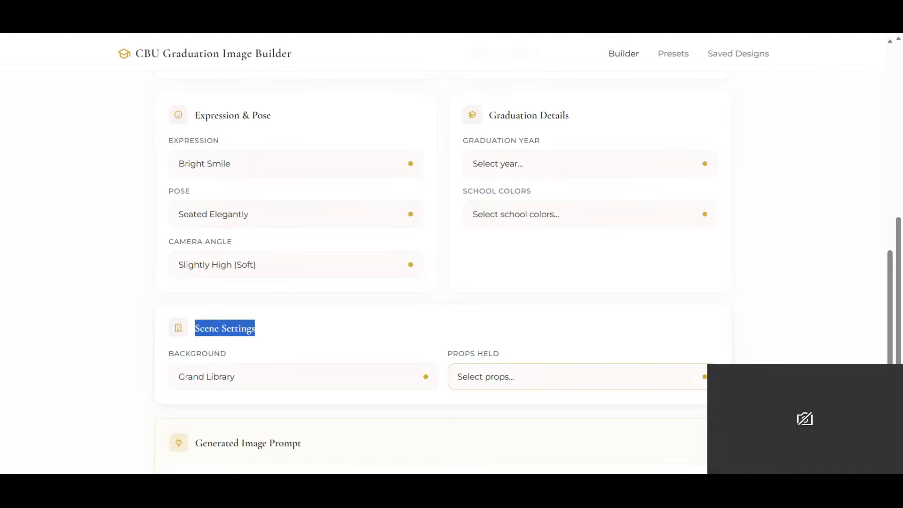
pyautogui.click(579, 298)
# - Set the school colors in the Graduation Details to purple and gold
pyautogui.scroll(5, 579, 298)
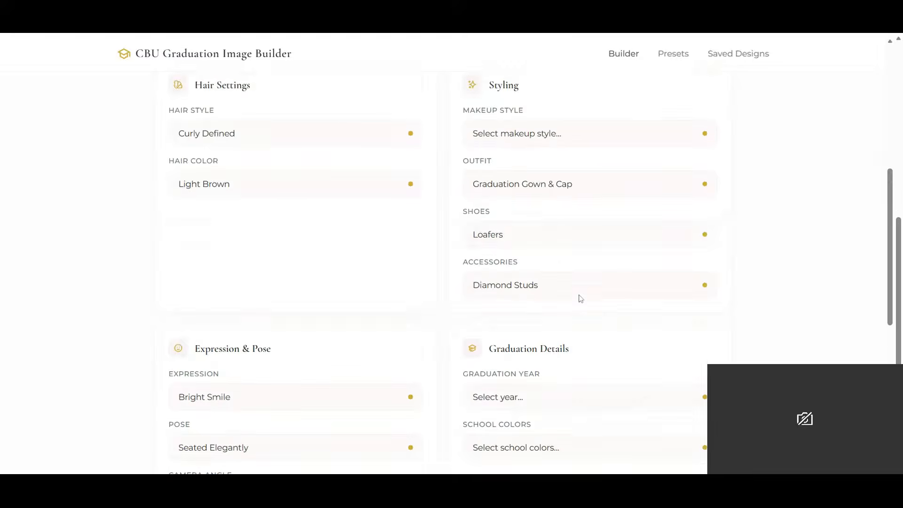
pyautogui.click(533, 440)
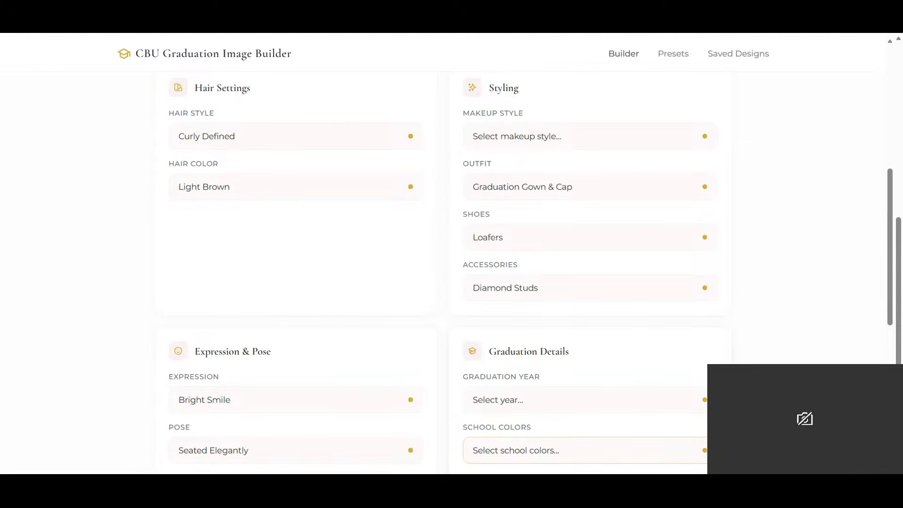
pyautogui.click(545, 320)
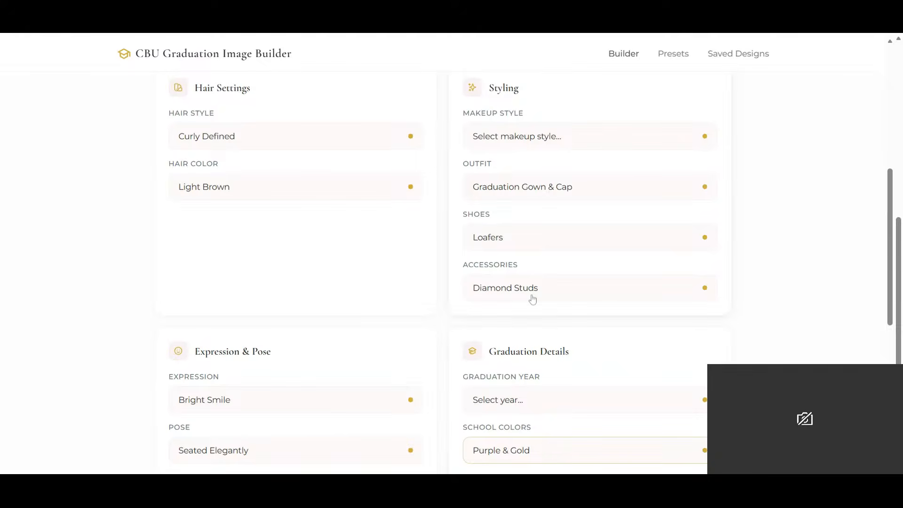
# - Generate the image prompt from the chosen options and select its entire text
pyautogui.scroll(-5, 531, 298)
pyautogui.scroll(-4, 413, 349)
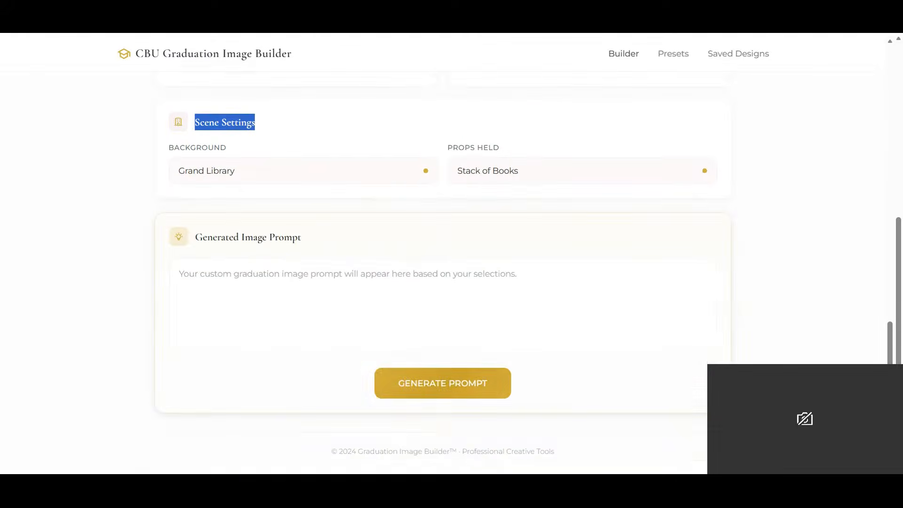
pyautogui.click(440, 396)
pyautogui.moveTo(545, 321); pyautogui.dragTo(148, 267)
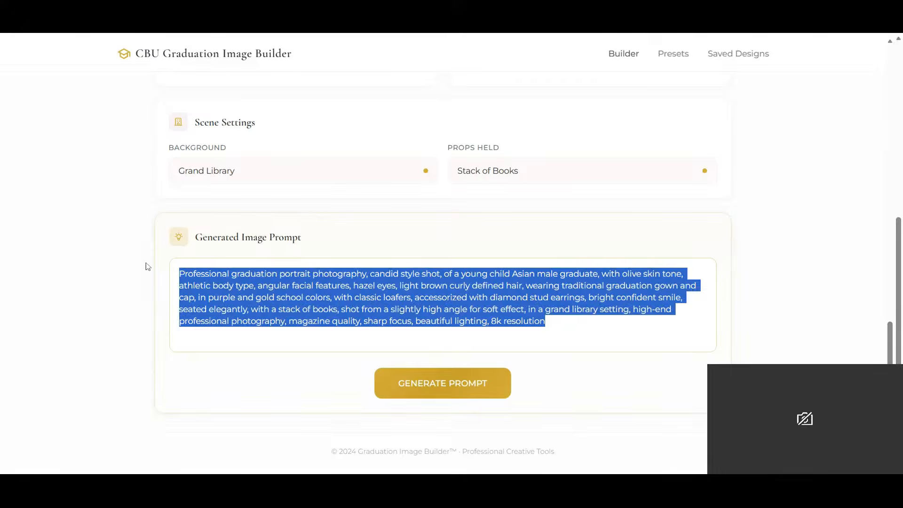
# - Switch to ChatGPT, submit the copied graduation portrait prompt, and view the whole generated image
pyautogui.click(368, 33)
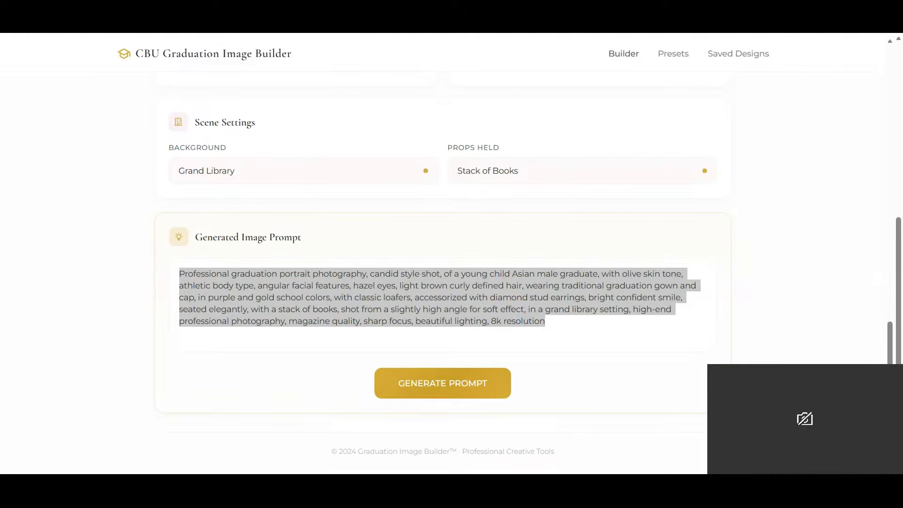
pyautogui.click(368, 34)
pyautogui.click(363, 436)
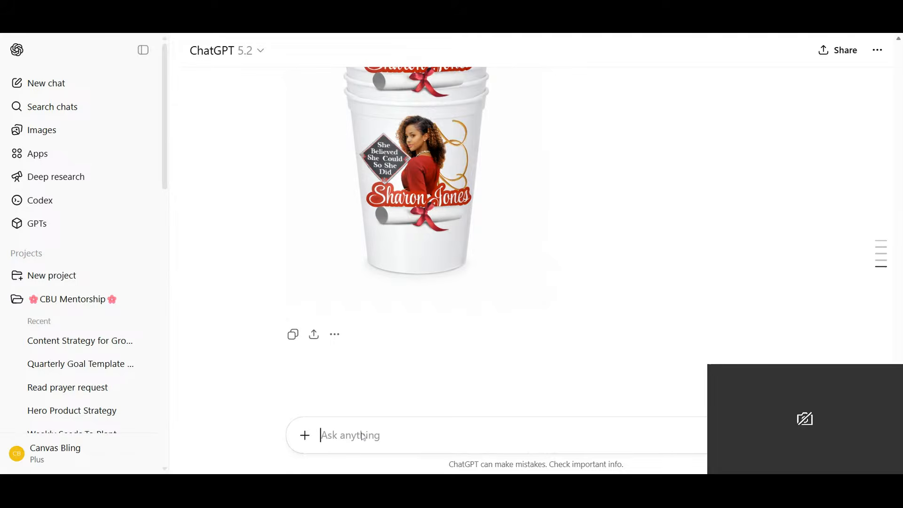
pyautogui.write('Professional graduation portrait photography, candid style shot, of a young child Asian male graduate, with olive skin tone, athletic body type, angular facial features, hazel eyes, light brown curly defined hair, wearing traditional graduation gown and cap, in purple and gold school colors, with classic loafers, accessorized with diamond stud earrings, bright confident smile, seated elegantly on a stack of books, shot from a slightly high angle for soft effect, in a grand library setting, high-end portrait photography, magazine quality, sharp focus, beautiful lighting, 8k resolution')
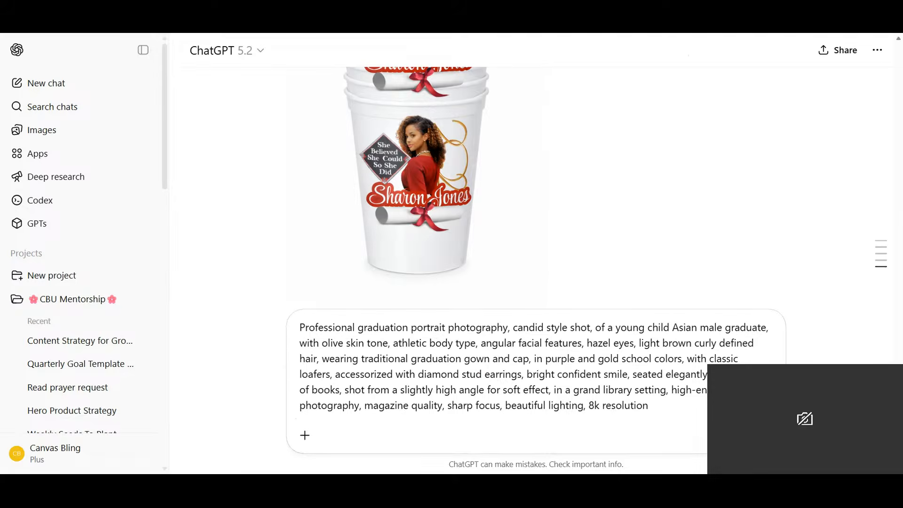
pyautogui.press('Return')
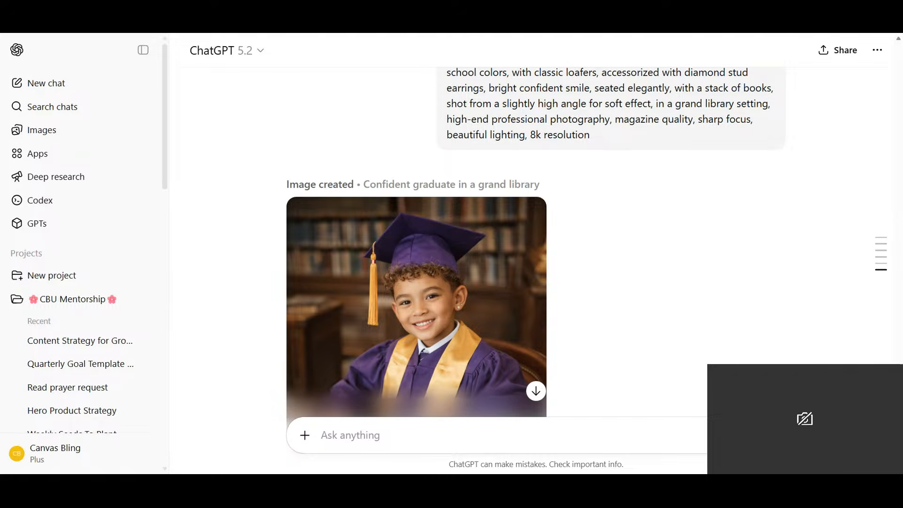
pyautogui.scroll(-3, 564, 232)
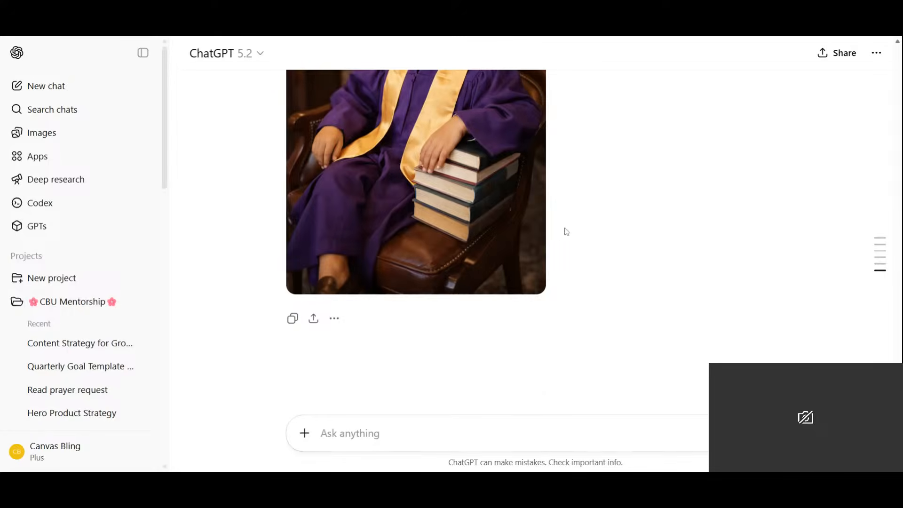
pyautogui.scroll(3, 559, 236)
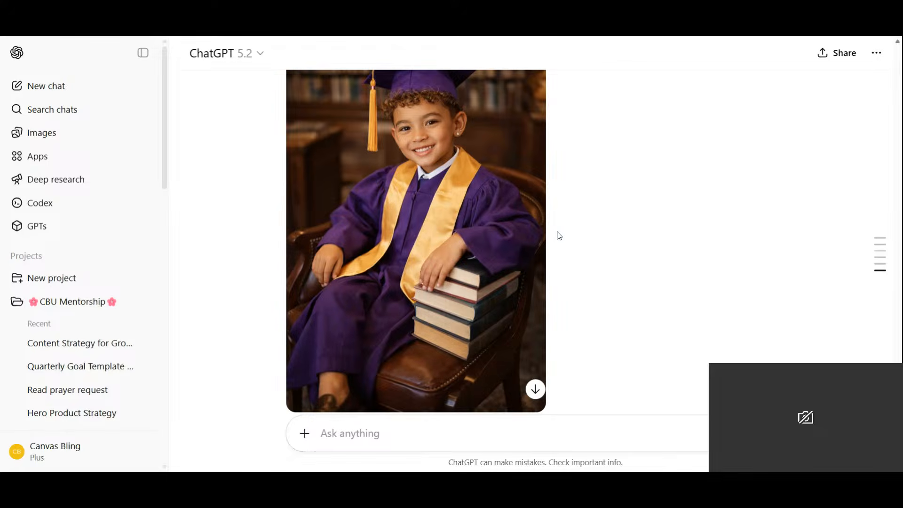
pyautogui.scroll(2, 560, 235)
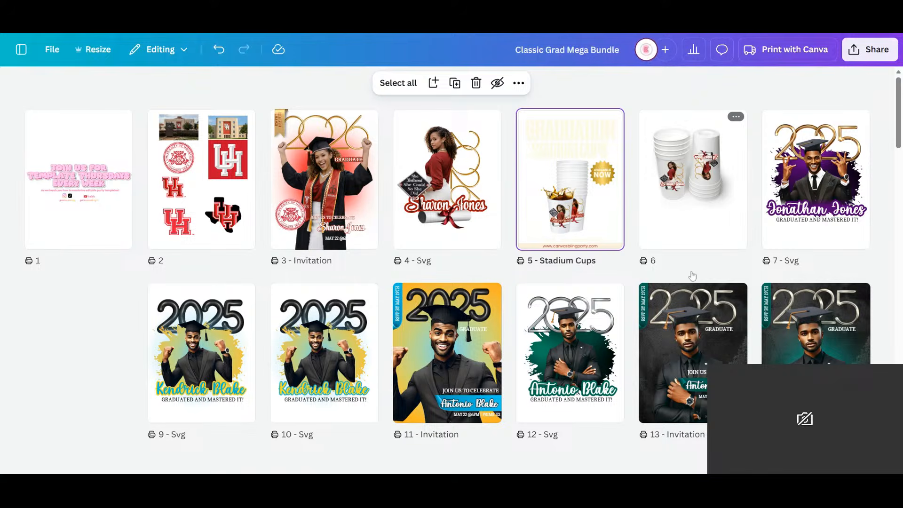
# - Look through the Classic Grad Mega Bundle pages in Canva, from the invitations to the yard signs
pyautogui.scroll(-4, 613, 242)
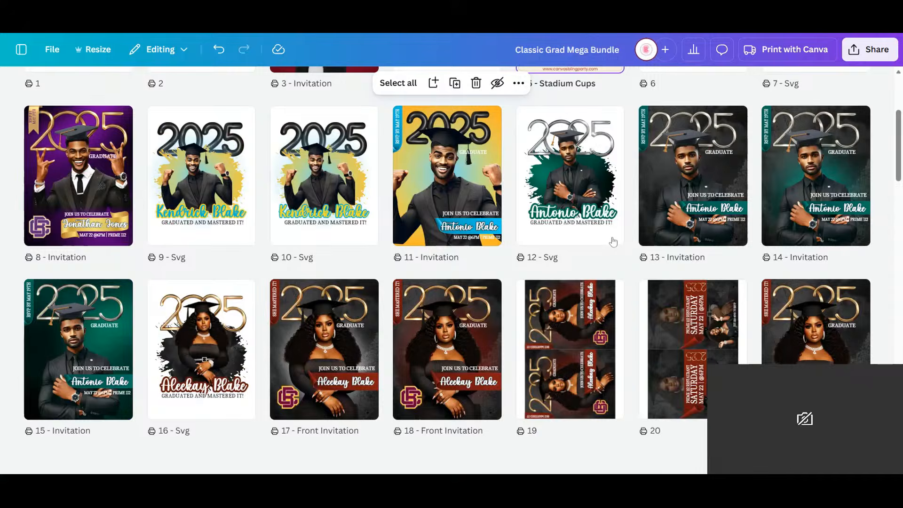
pyautogui.scroll(-6, 613, 242)
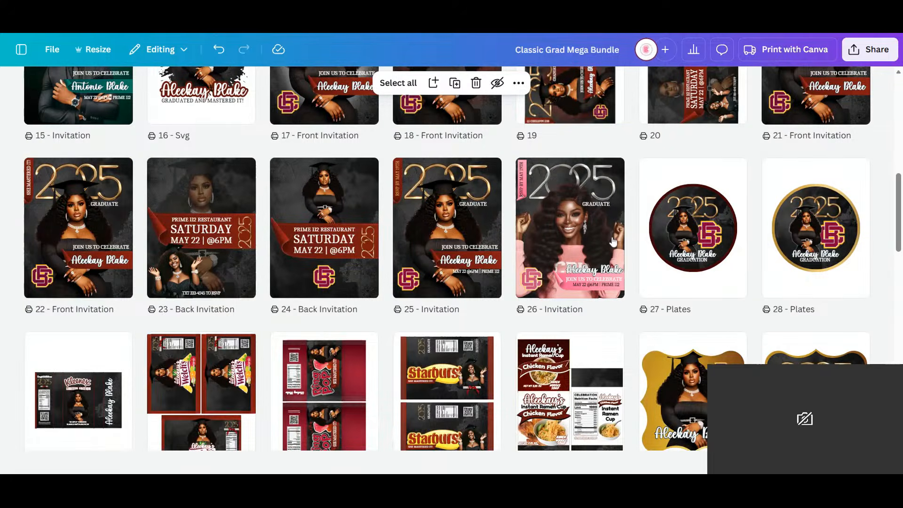
pyautogui.scroll(-3, 613, 242)
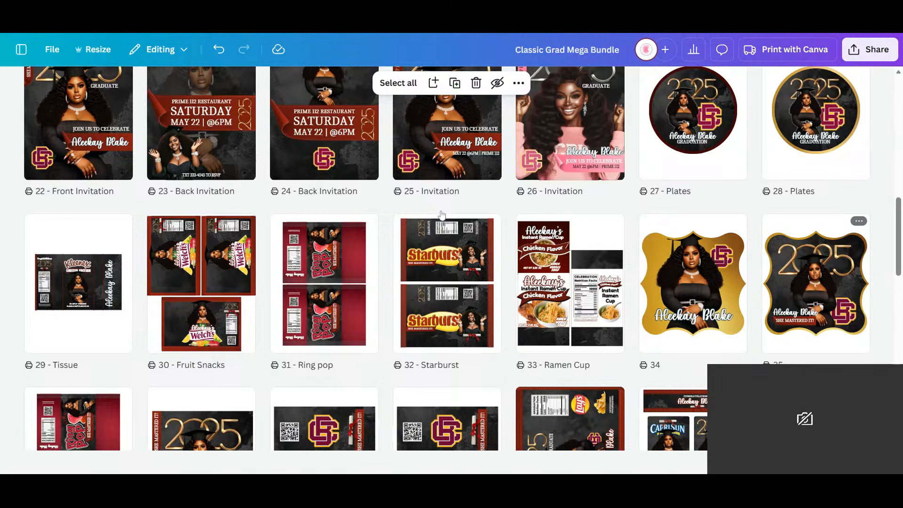
pyautogui.scroll(-3, 441, 215)
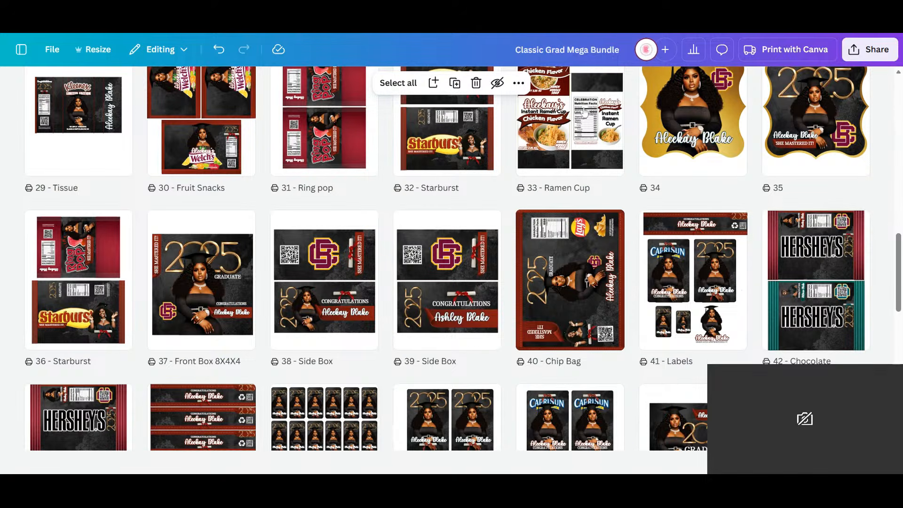
pyautogui.scroll(-5, 618, 78)
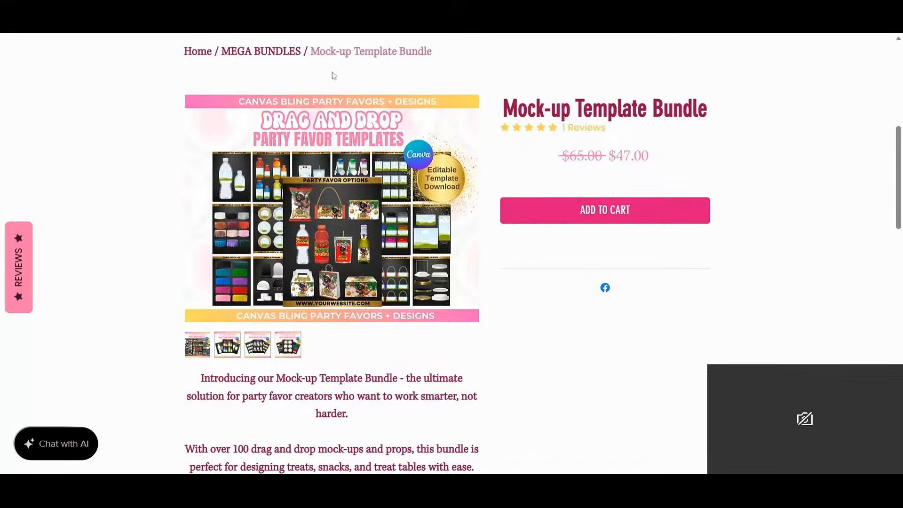
pyautogui.scroll(4, 451, 117)
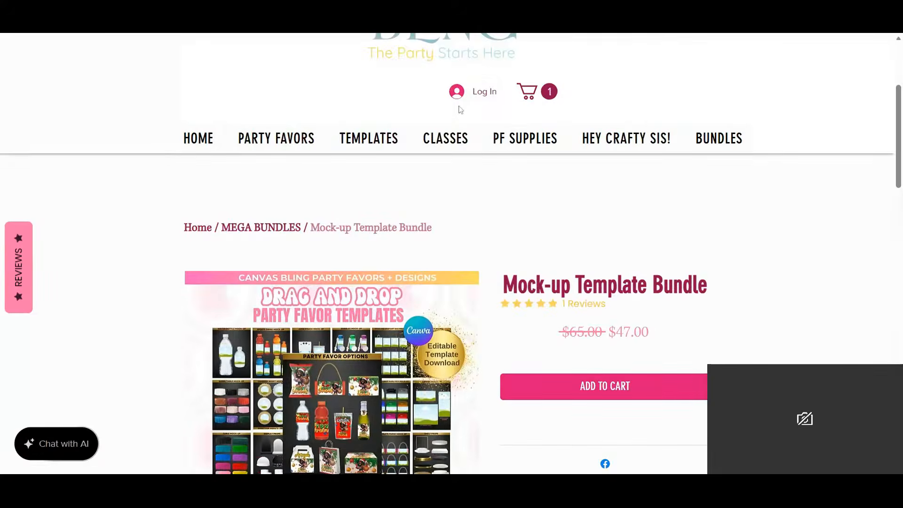
# - Search the Canvas Bling shop for "grad fan" and open the Grad Fan Template Bundle product page
pyautogui.scroll(-10, 441, 212)
pyautogui.scroll(-9, 441, 212)
pyautogui.click(329, 253)
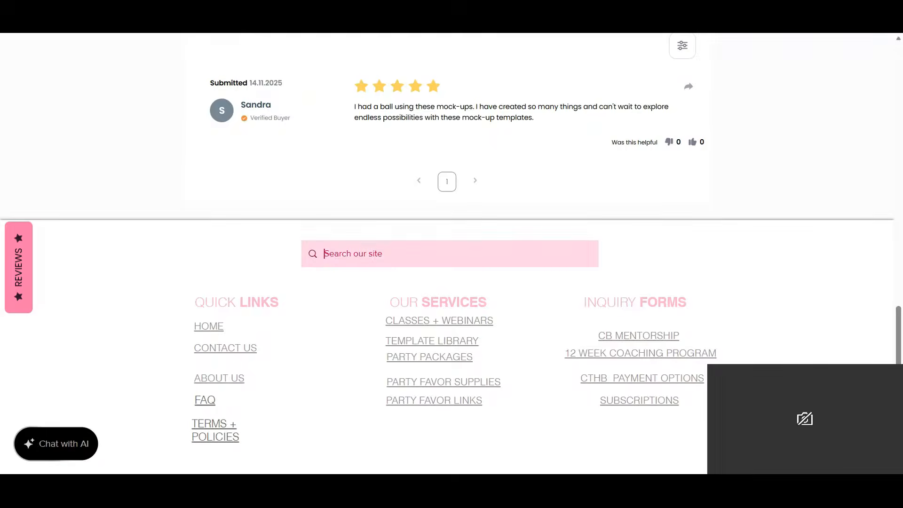
pyautogui.write('grad')
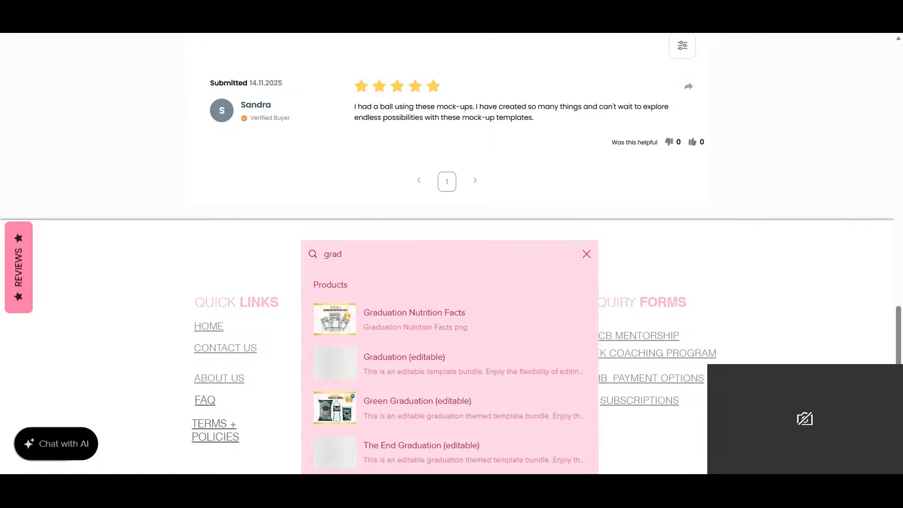
pyautogui.write(' fan')
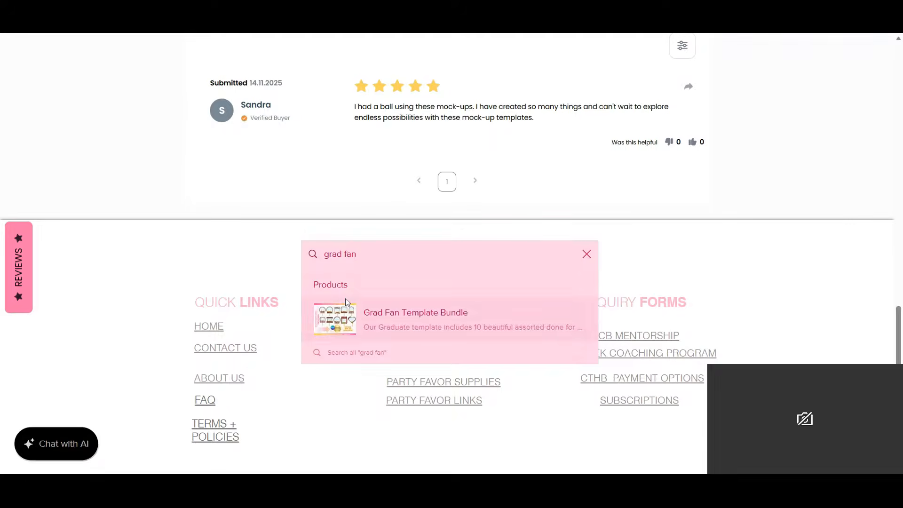
pyautogui.click(331, 330)
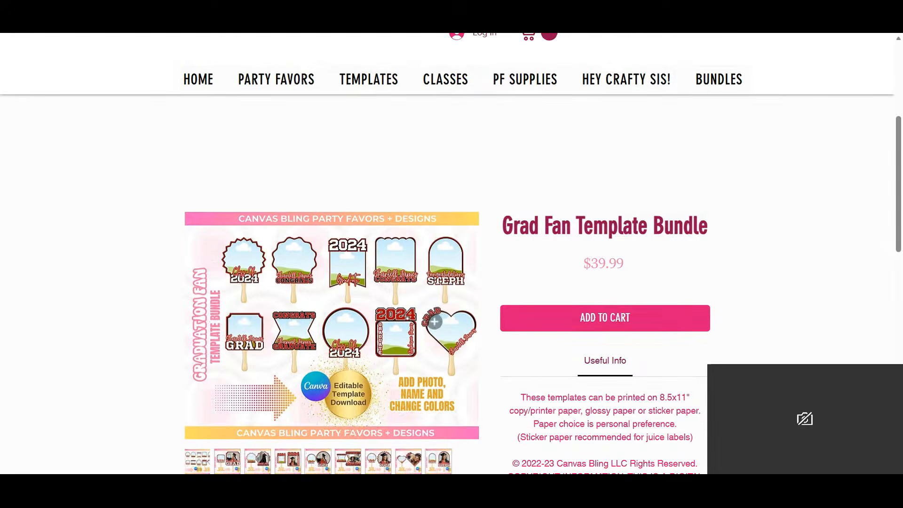
# - Review the Grad Fan Template Bundle's preview images, description and printing information
pyautogui.scroll(-5, 437, 311)
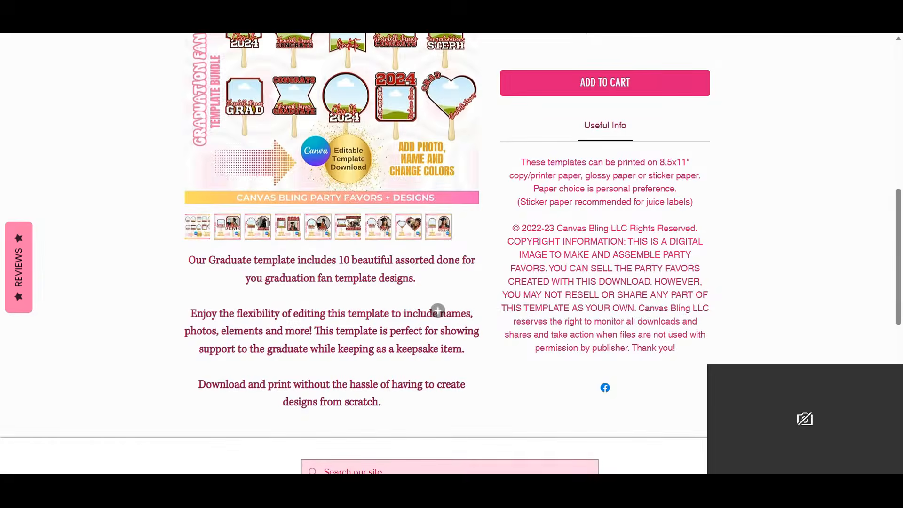
pyautogui.scroll(1, 437, 311)
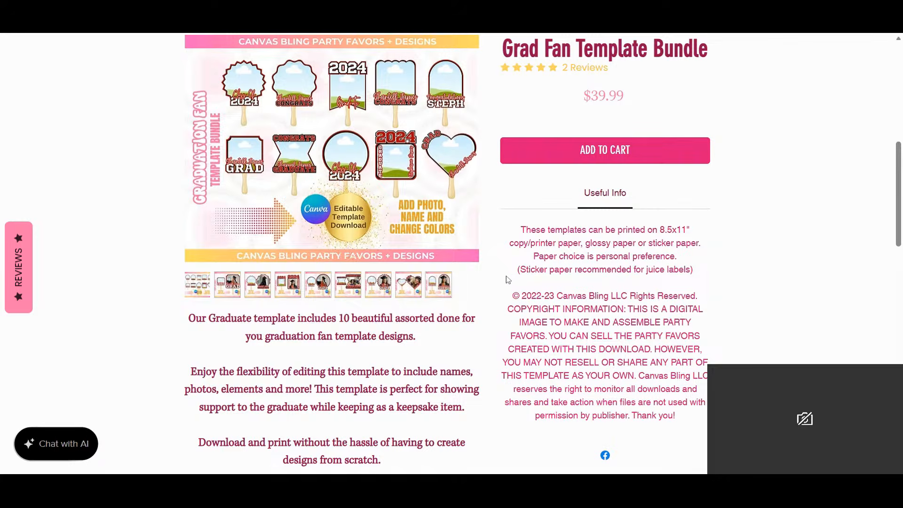
pyautogui.scroll(3, 509, 279)
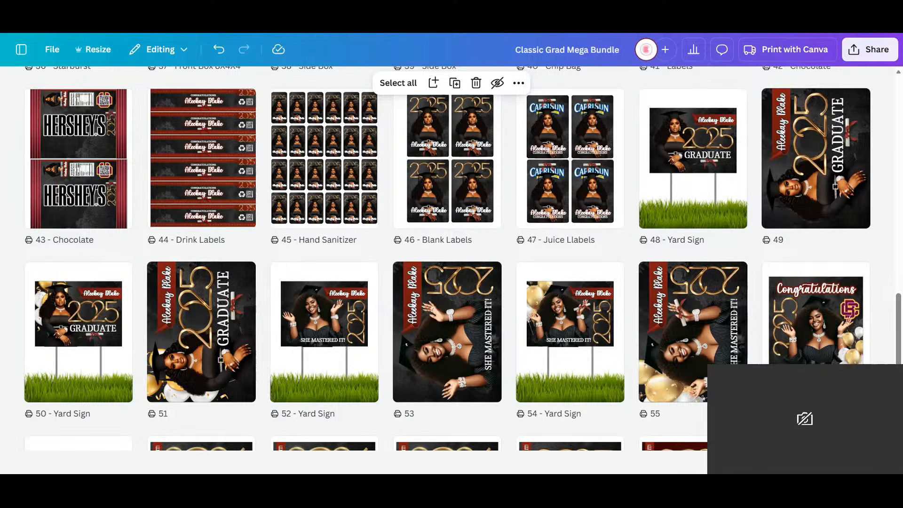
# - Return to the Classic Grad Mega Bundle in Canva and review its invitation, plate and party favor pages again
pyautogui.scroll(9, 551, 268)
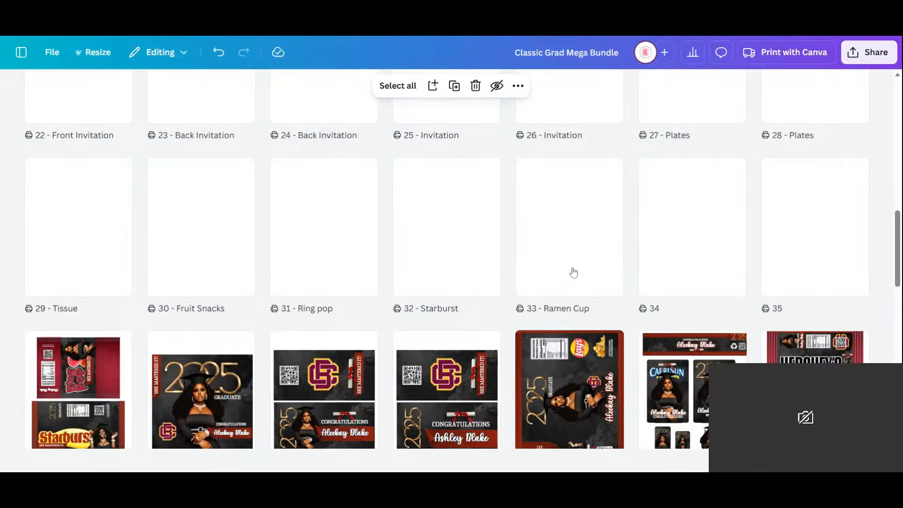
pyautogui.scroll(-3, 574, 272)
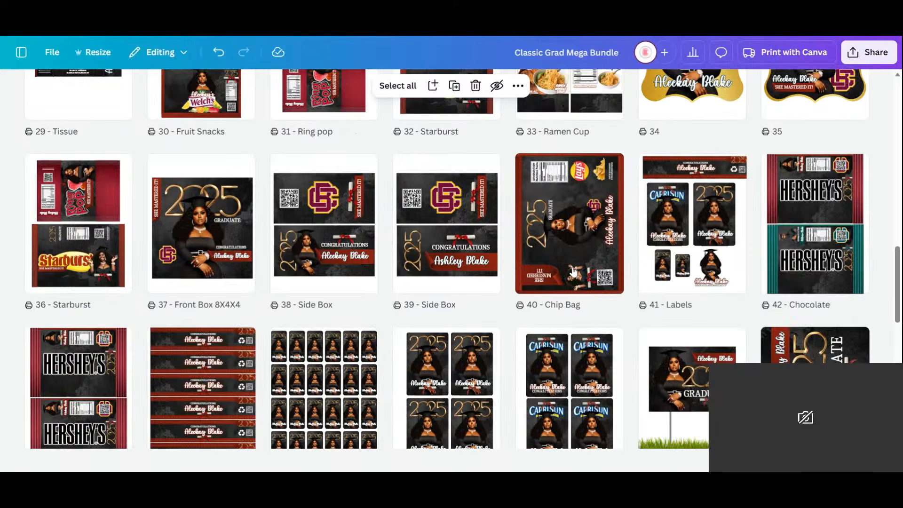
pyautogui.scroll(15, 573, 272)
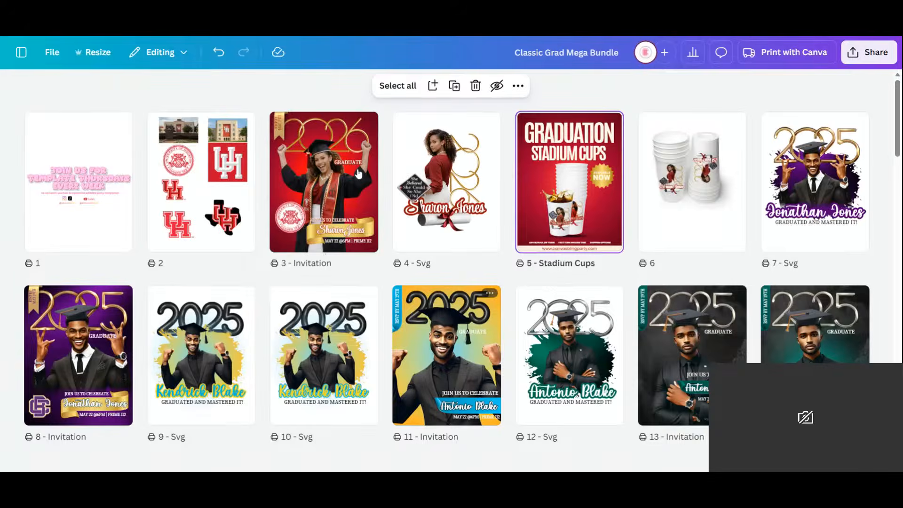
pyautogui.scroll(-5, 540, 238)
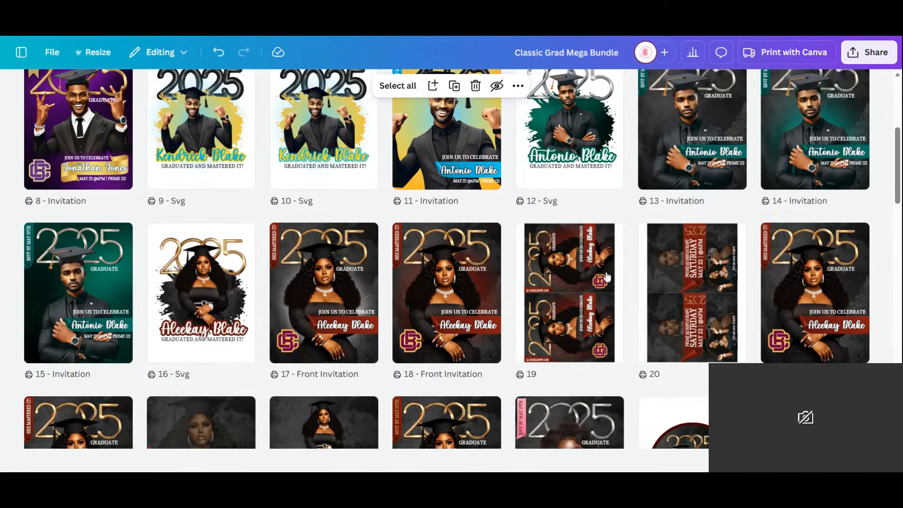
pyautogui.scroll(-5, 473, 233)
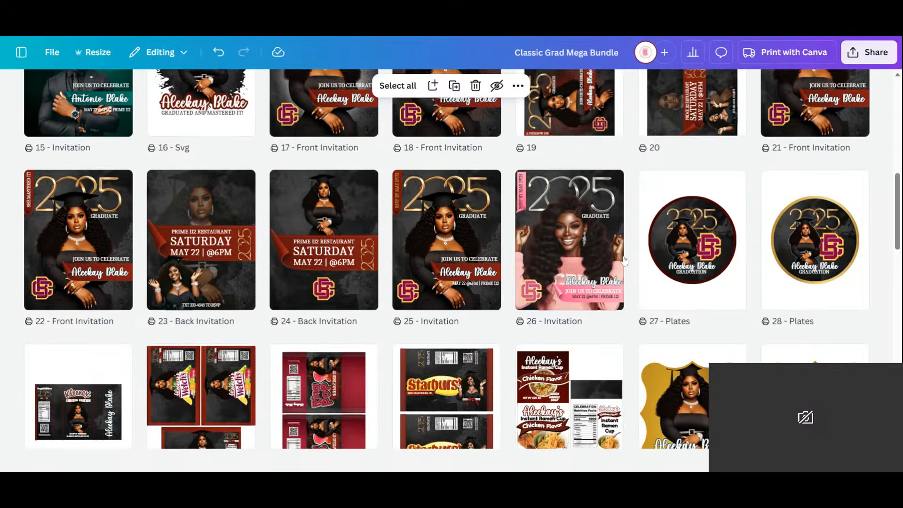
pyautogui.scroll(-6, 332, 250)
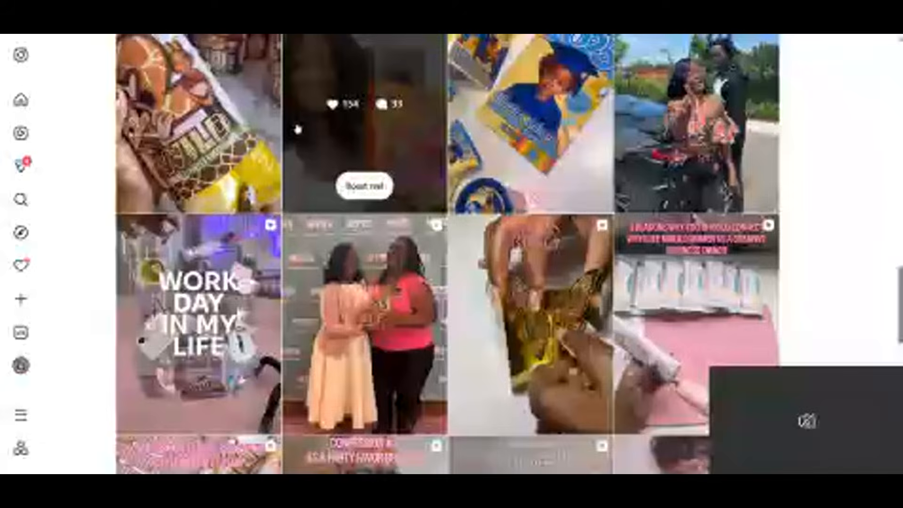
# - Open the blue and yellow preschool graduation reel on the canvasbling Instagram profile and read its caption and comments
pyautogui.click(489, 138)
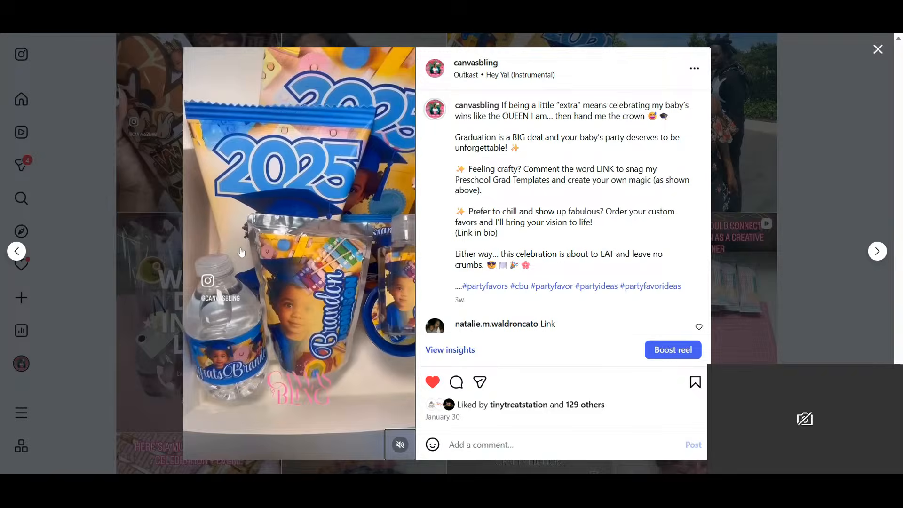
pyautogui.scroll(-2, 585, 228)
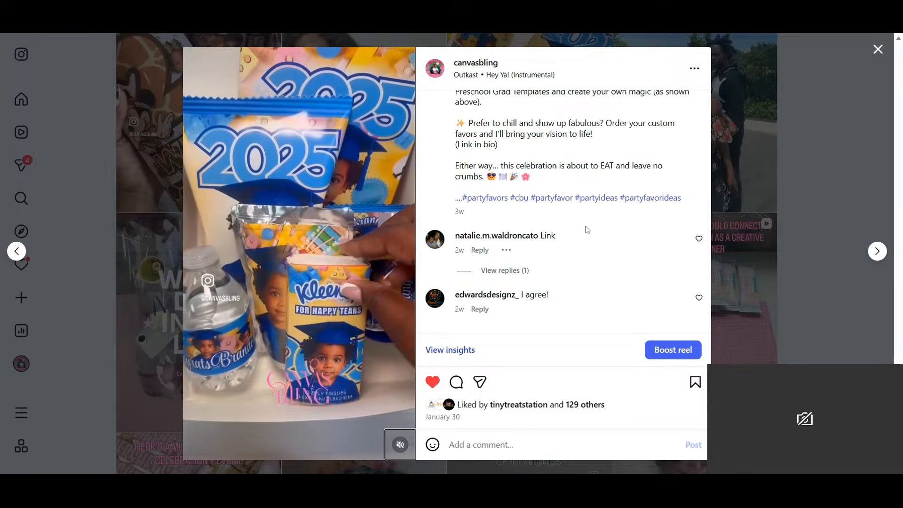
pyautogui.moveTo(519, 293)
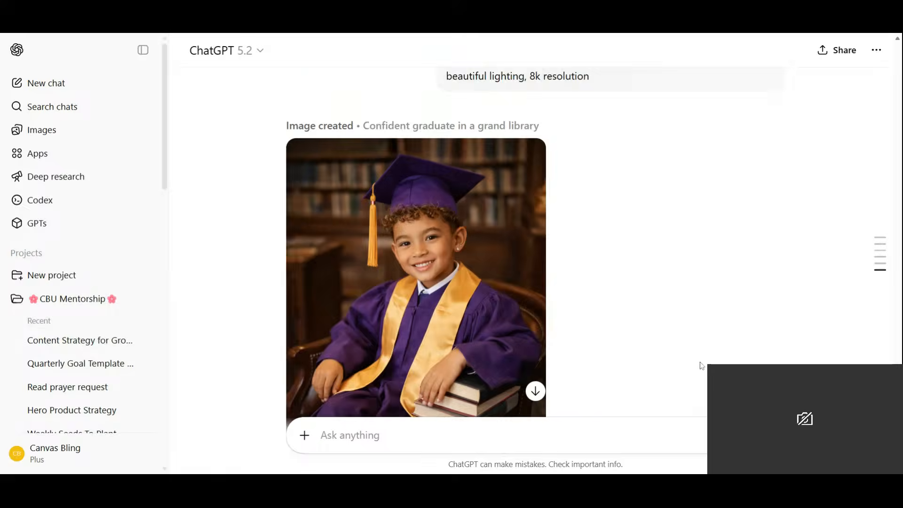
# - Write a prompt asking to recreate a photo of him standing, wearing a tshirt that reads I AM SMART PRESCHOOL in stacked letters
pyautogui.scroll(-1, 702, 366)
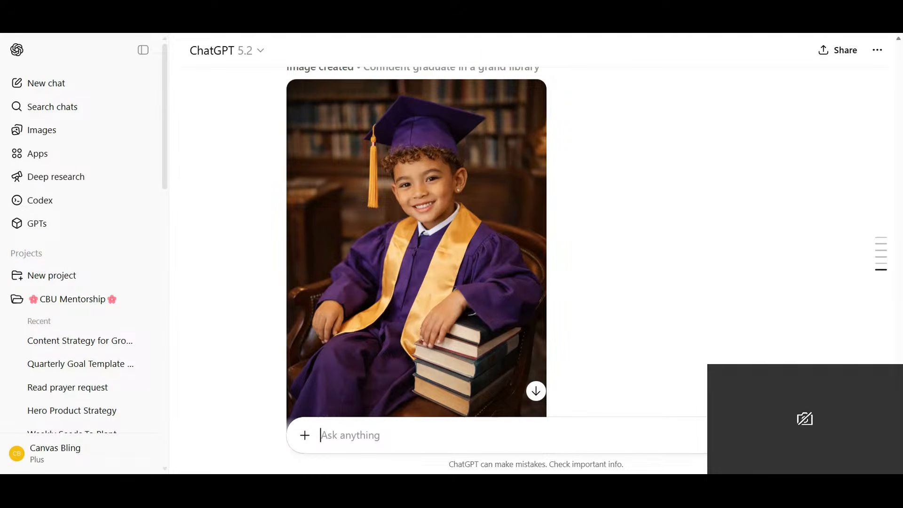
pyautogui.write('Recreate a photo of hi')
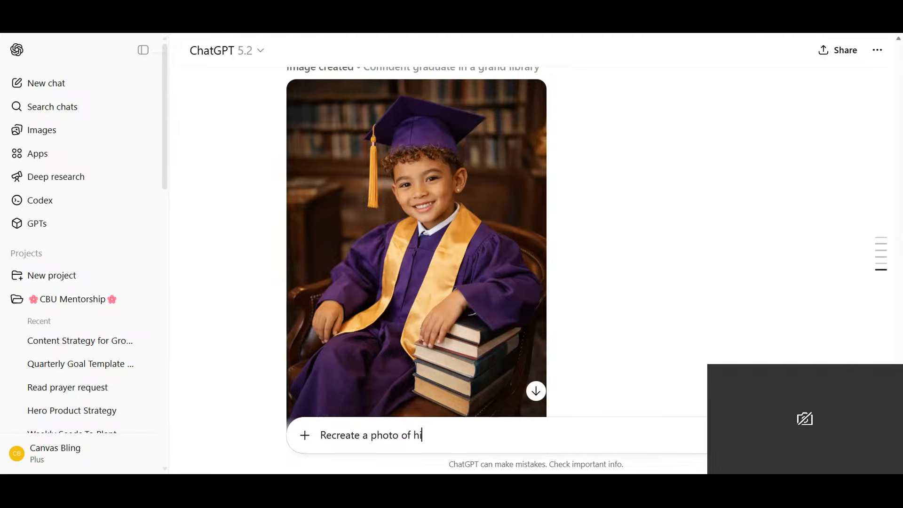
pyautogui.write('m standing')
pyautogui.write('wearing a tshirt ')
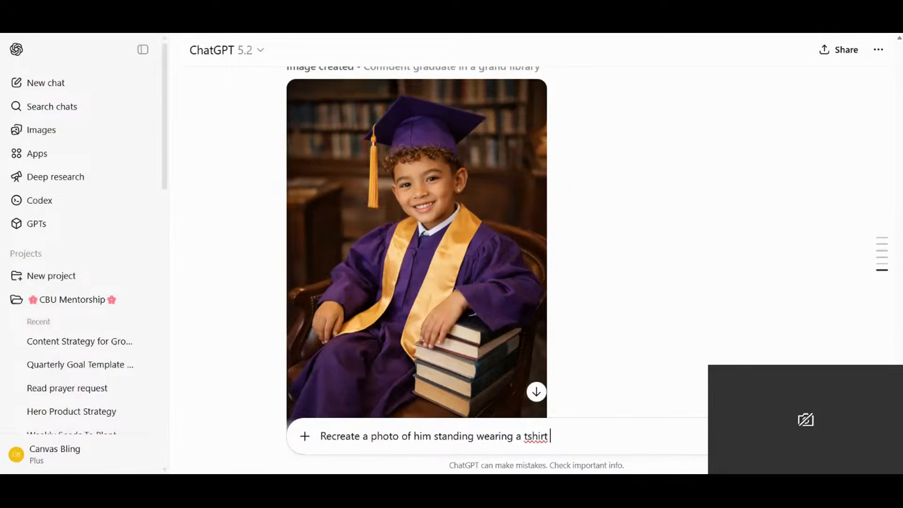
pyautogui.write('that reads I AM SMA')
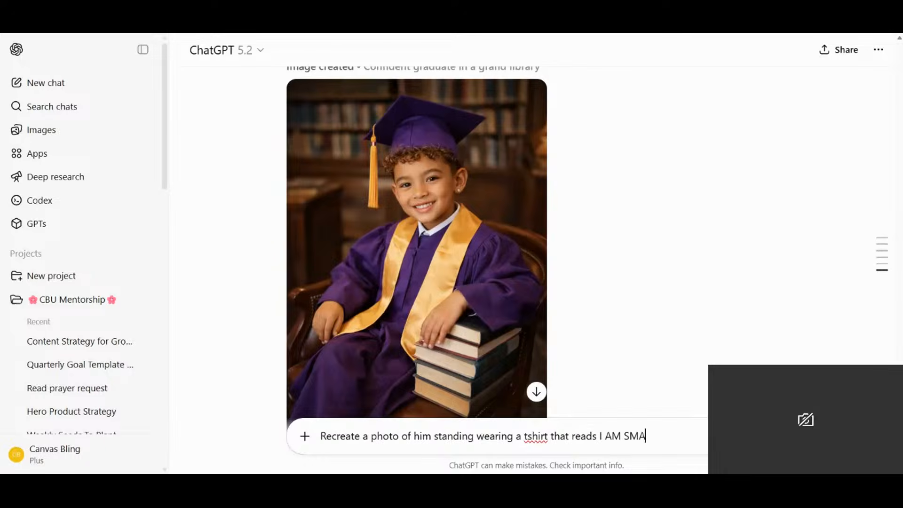
pyautogui.write('RT PRESCH')
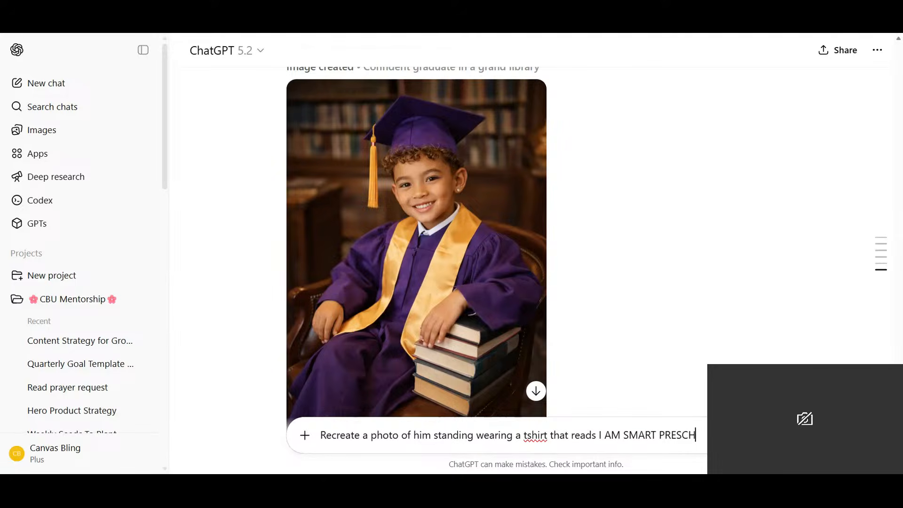
pyautogui.write('OOL in')
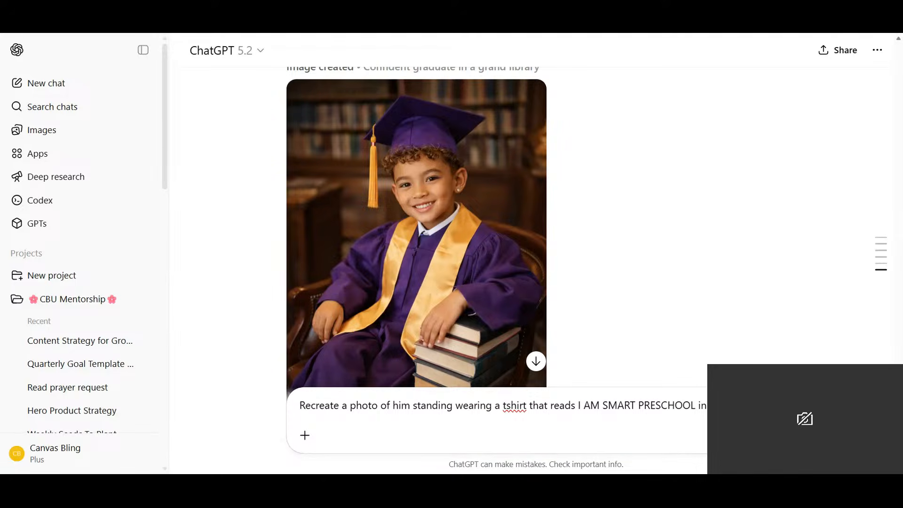
pyautogui.write(' letters')
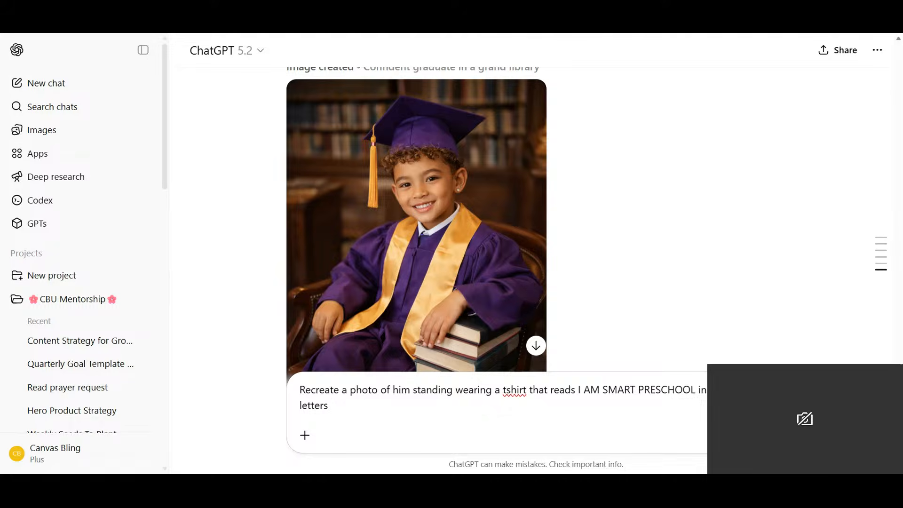
pyautogui.write(' and jeans. Full body sh')
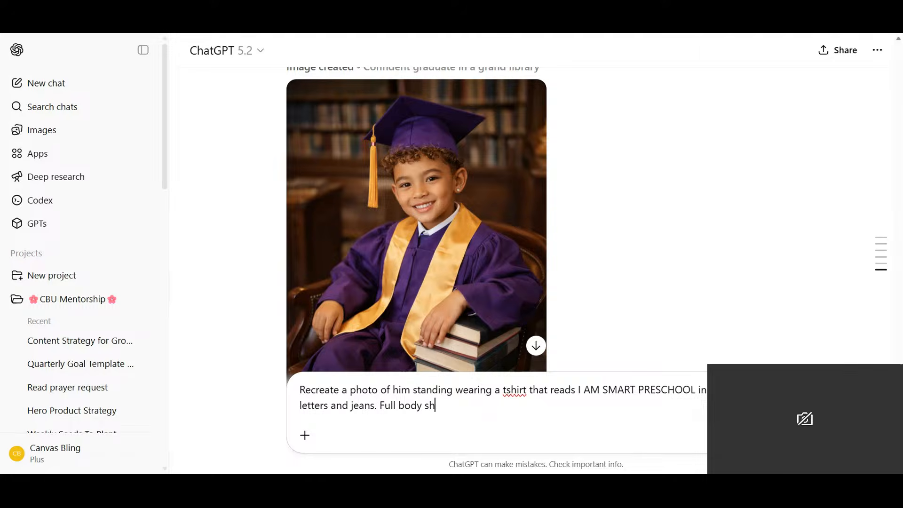
pyautogui.write('ot. He is smiling with')
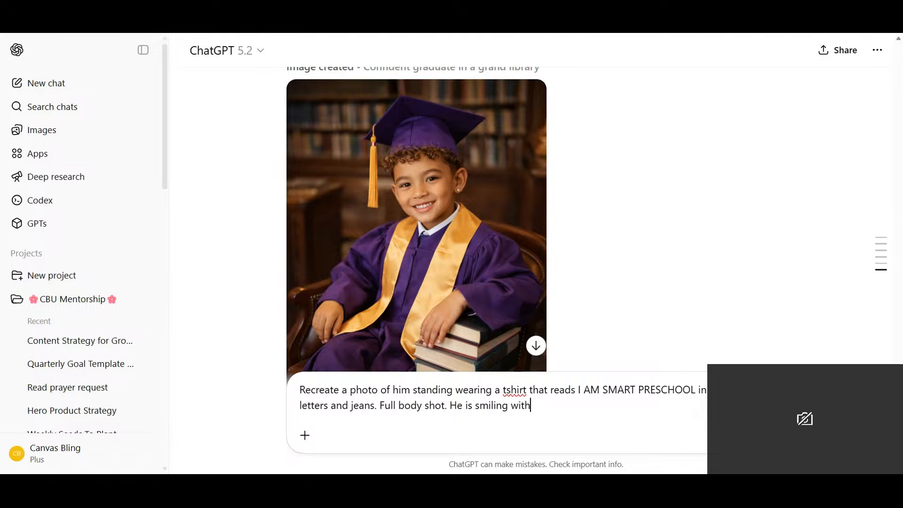
pyautogui.write(' 1 hand in his pocket')
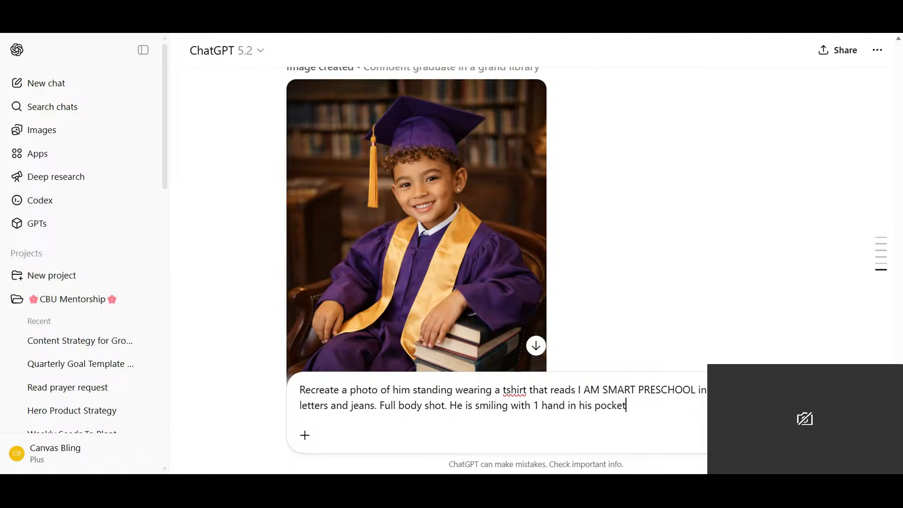
# - Add jeans, a full body shot, and him smiling with 1 hand in his pocket to the prompt, and submit it
pyautogui.press('Return')
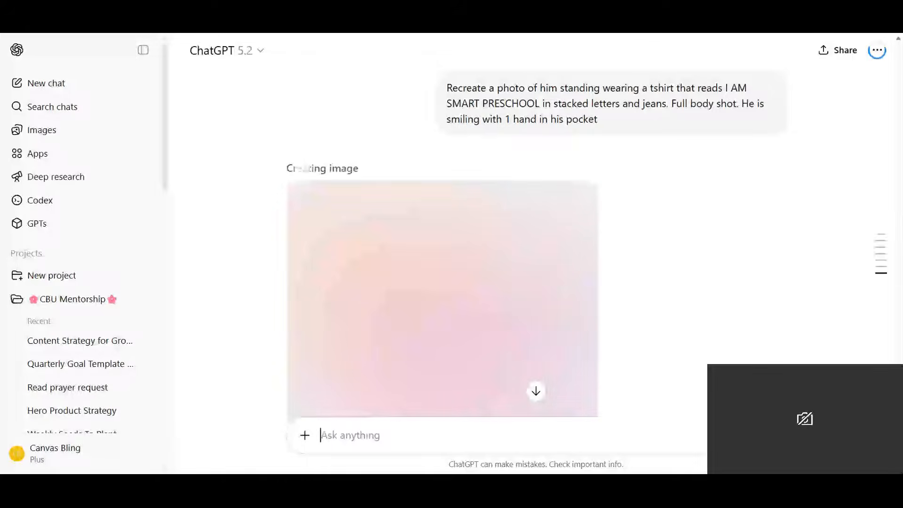
# - Examine the generated I AM SMART PRESCHOOL t-shirt photos enlarged, and return to the chat to compare the two versions
pyautogui.scroll(-1, 389, 304)
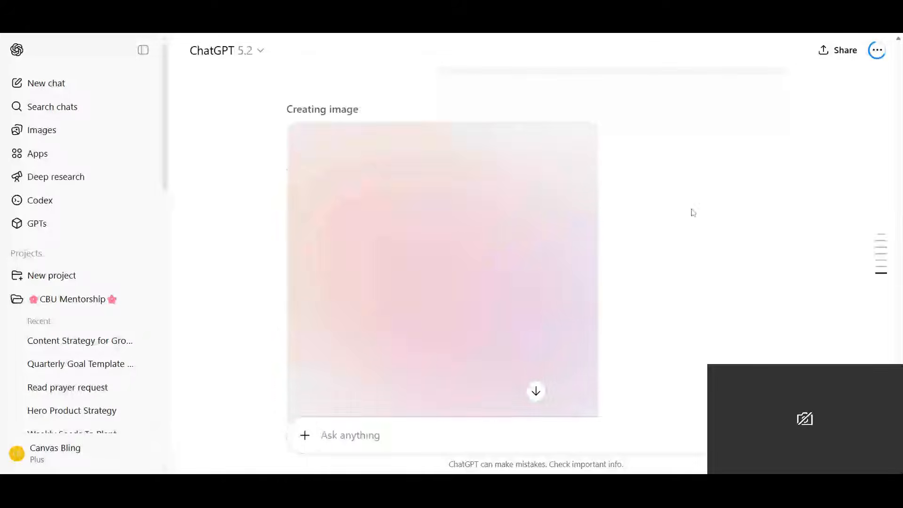
pyautogui.scroll(-1, 665, 249)
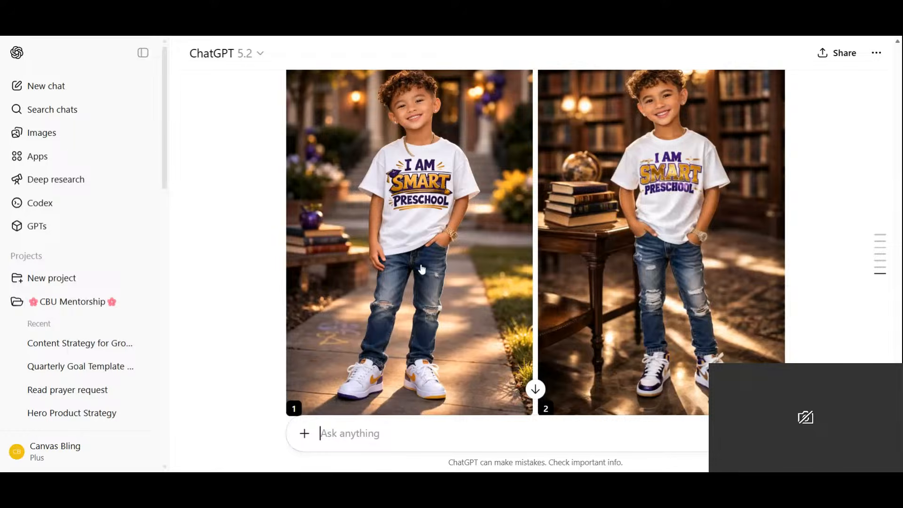
pyautogui.click(435, 312)
pyautogui.scroll(-1, 435, 312)
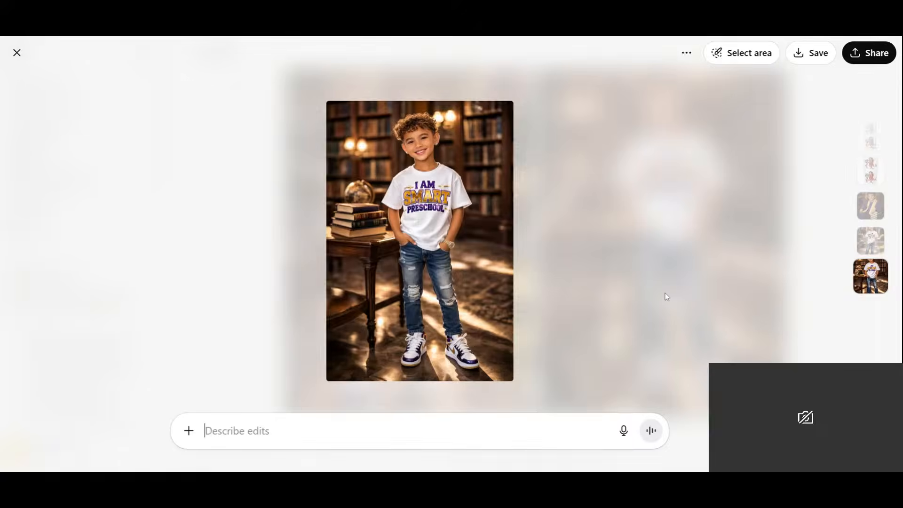
pyautogui.click(666, 297)
pyautogui.scroll(1, 466, 261)
pyautogui.click(466, 261)
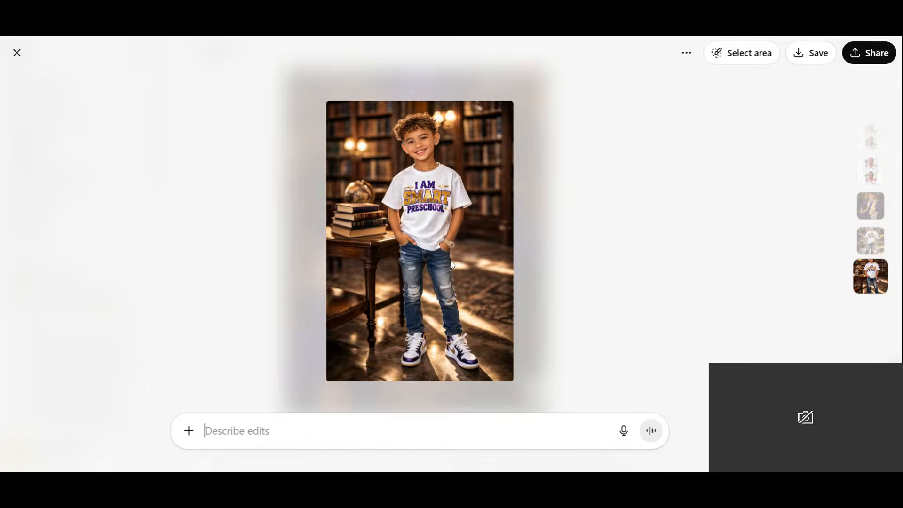
pyautogui.click(17, 52)
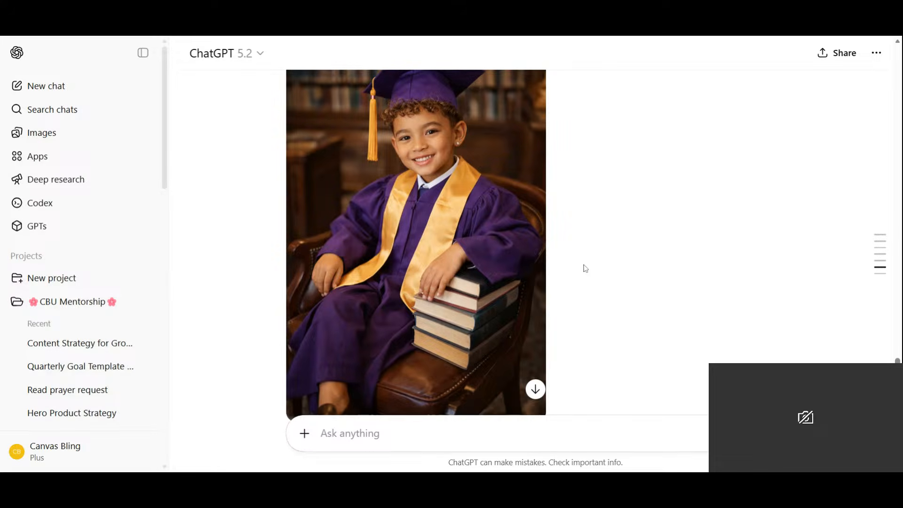
pyautogui.scroll(-1, 560, 263)
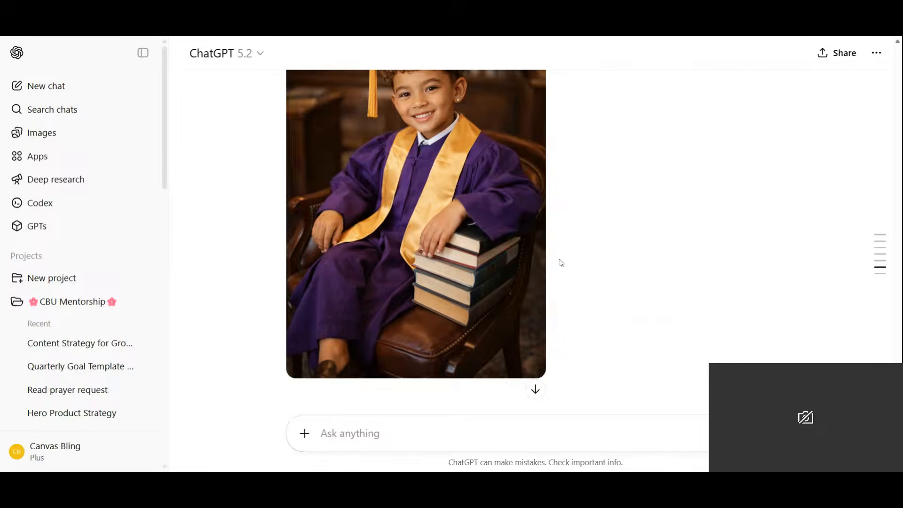
pyautogui.scroll(-10, 560, 263)
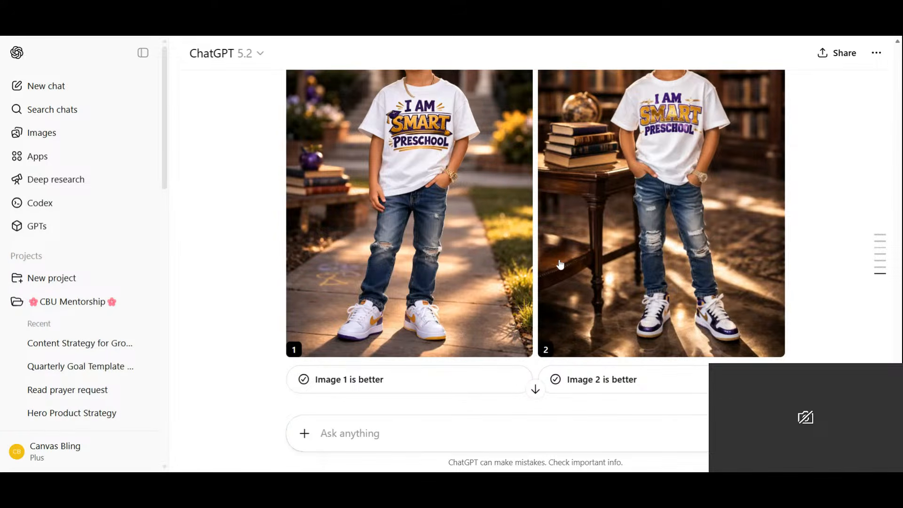